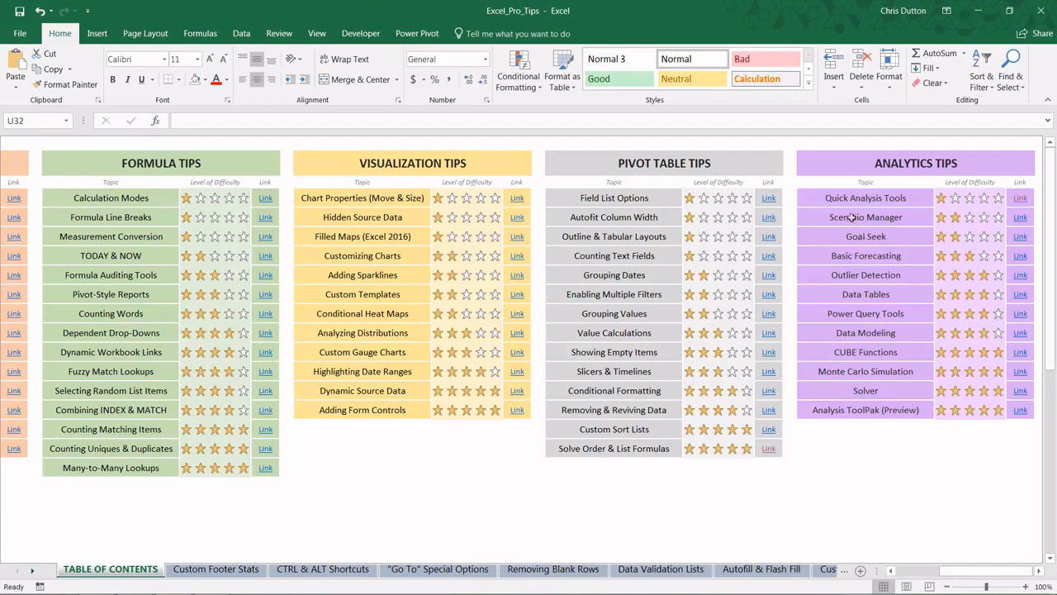
- Open the Quick Analysis Tools sheet through its link in the table of contents
click(822, 201)
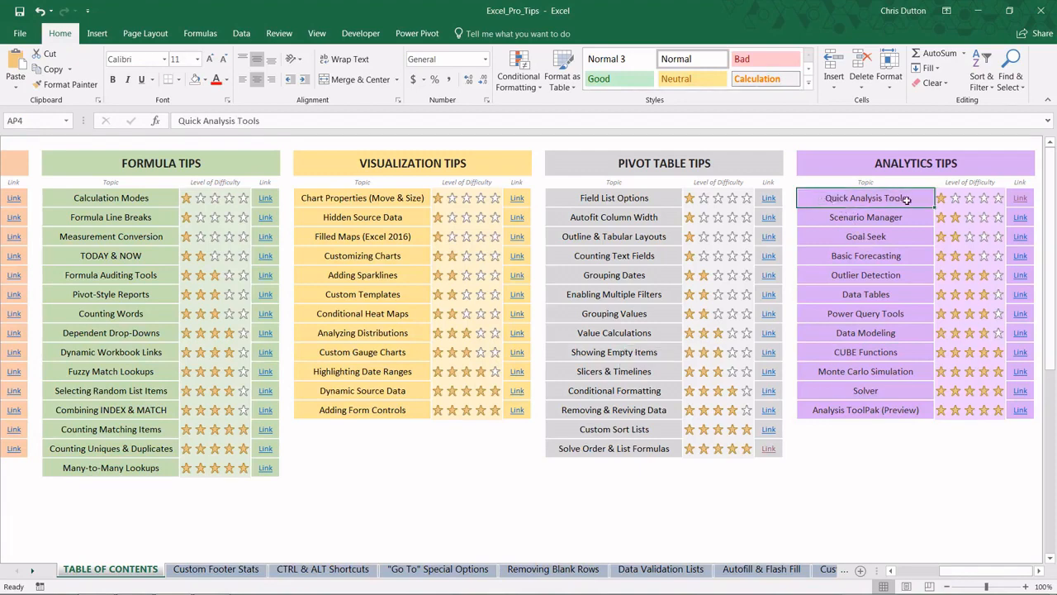
click(1019, 198)
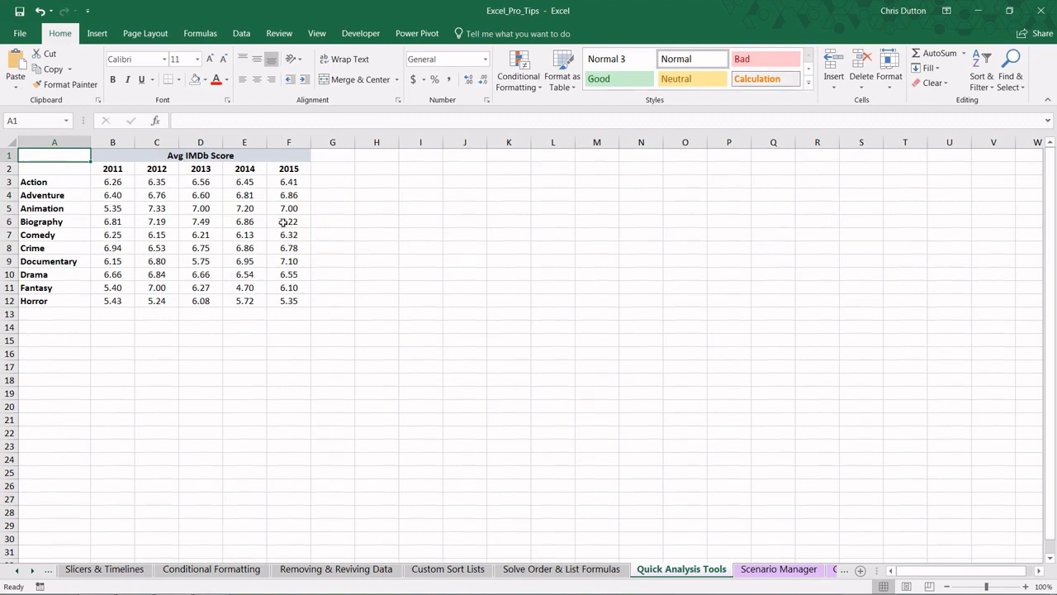
- Examine the Avg IMDb Score table's values, year headers, genre labels, and the empty cells directly below and beside the data
drag(113, 183, 285, 299)
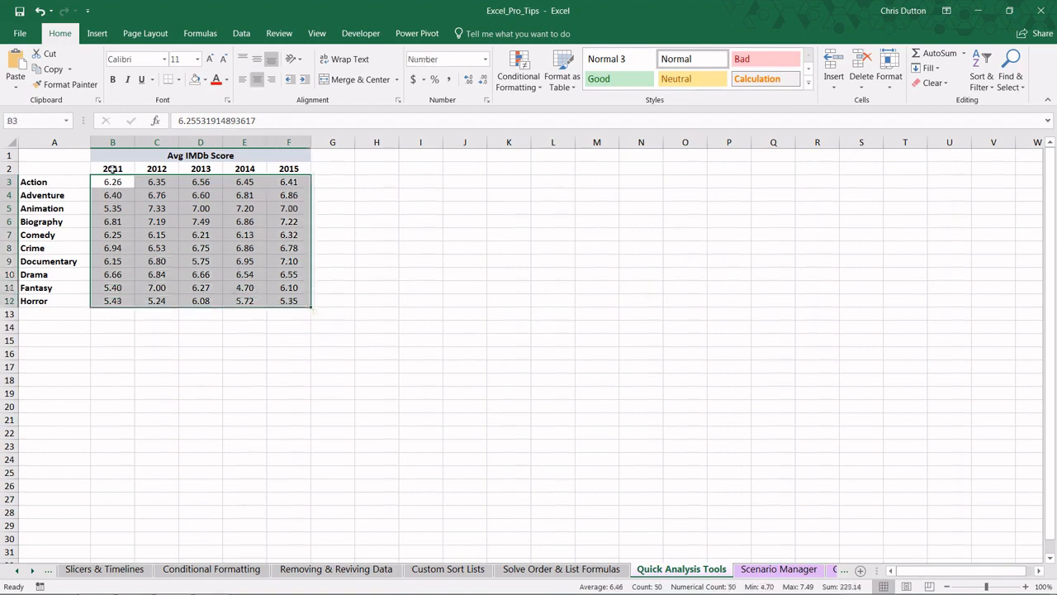
drag(112, 169, 289, 170)
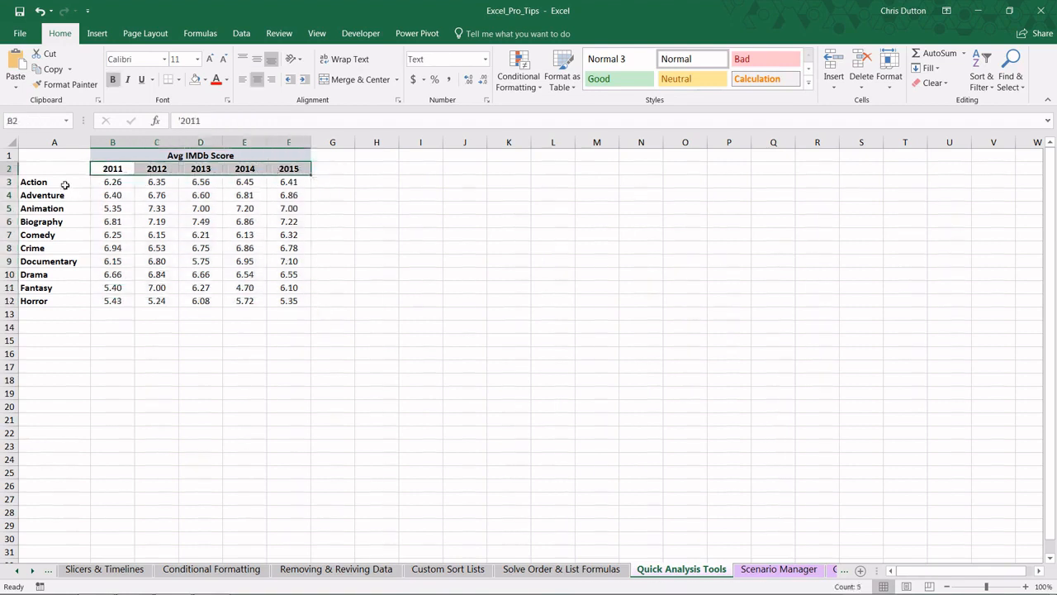
drag(64, 182, 59, 300)
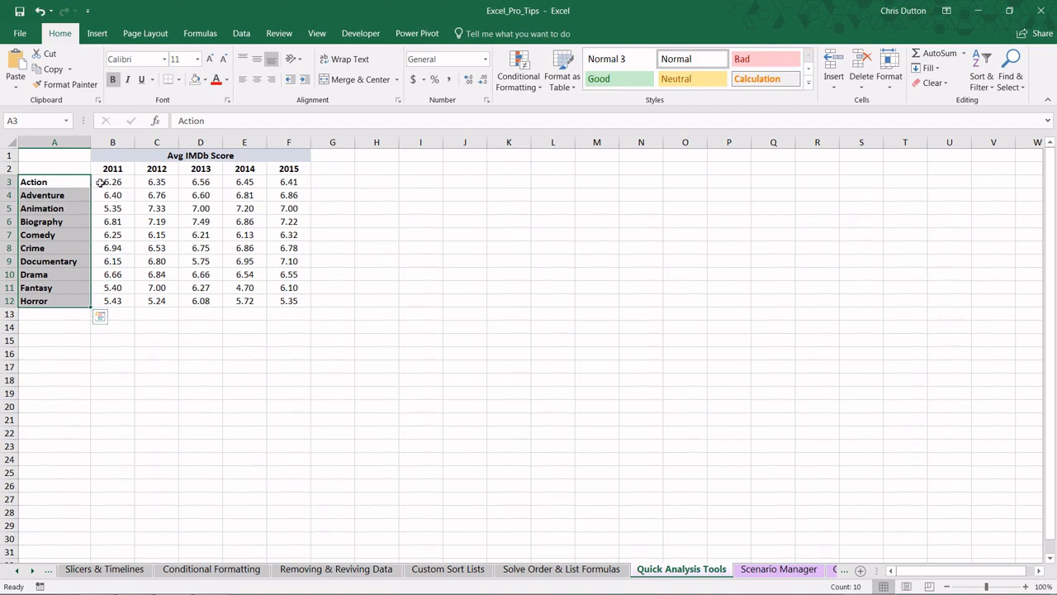
drag(103, 184, 293, 301)
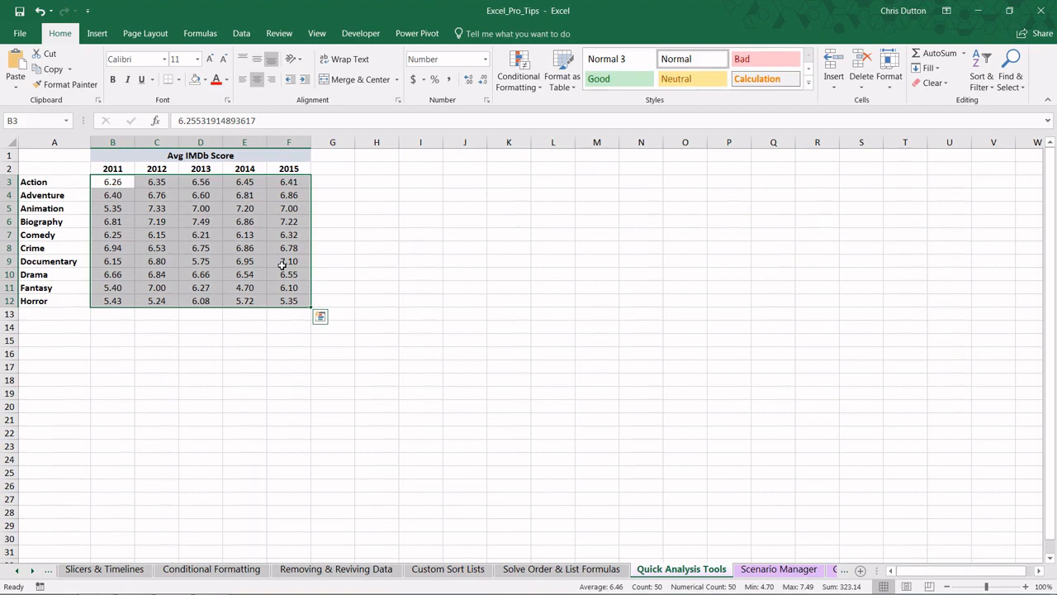
drag(107, 169, 288, 172)
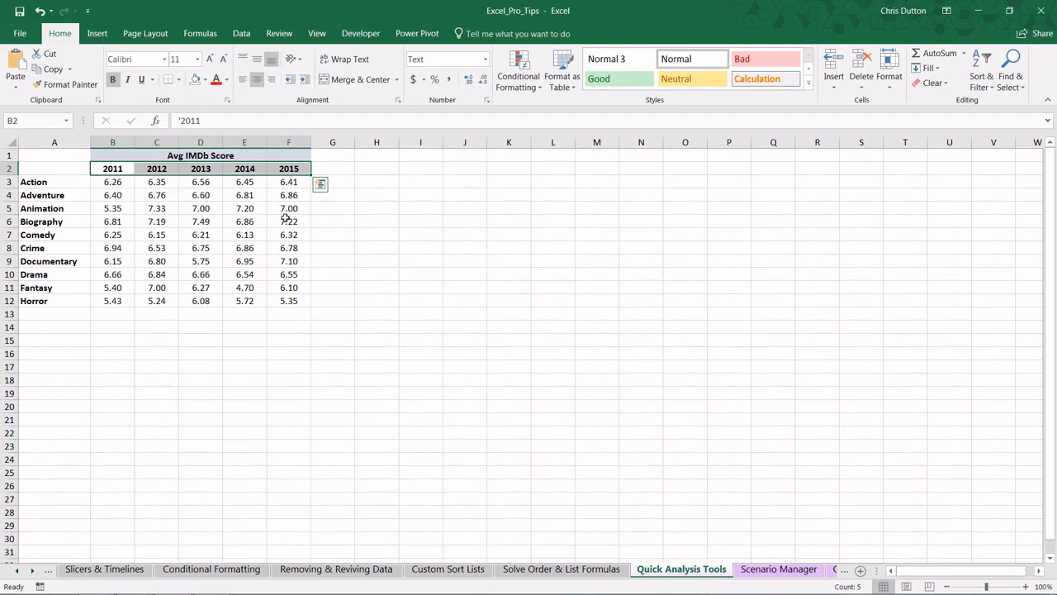
drag(108, 311, 276, 308)
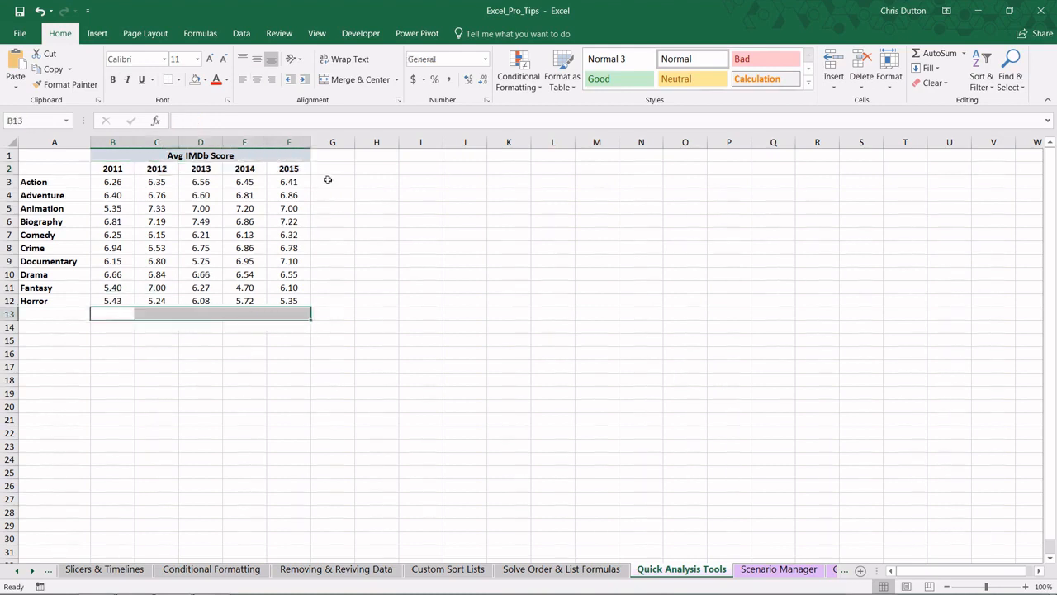
drag(328, 180, 328, 293)
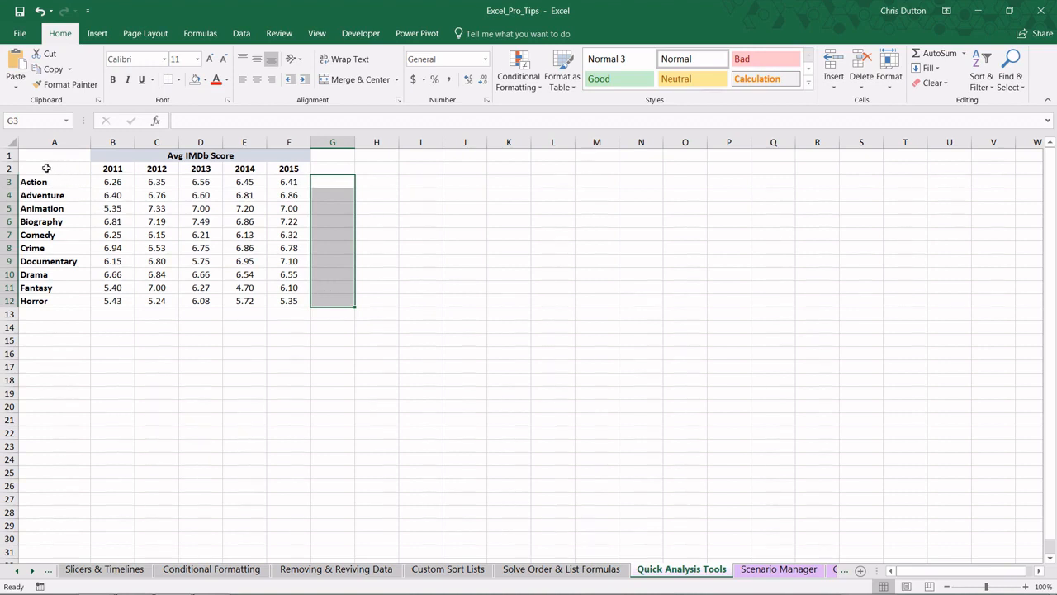
- Open Quick Analysis for range A2:F12 and review its Charts, Totals, Tables, Sparklines and Formatting options
drag(46, 168, 287, 294)
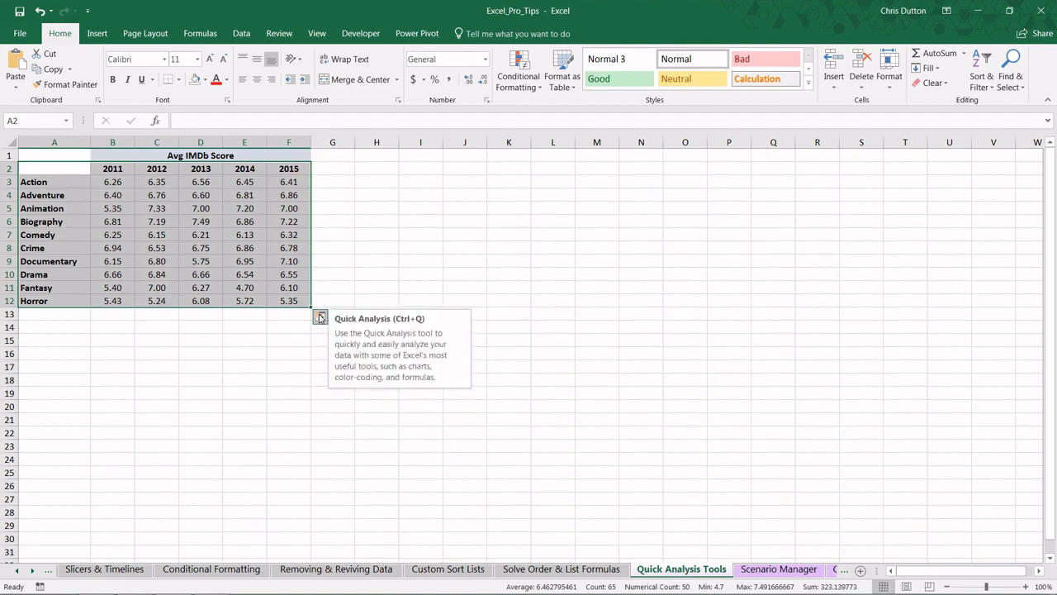
click(320, 317)
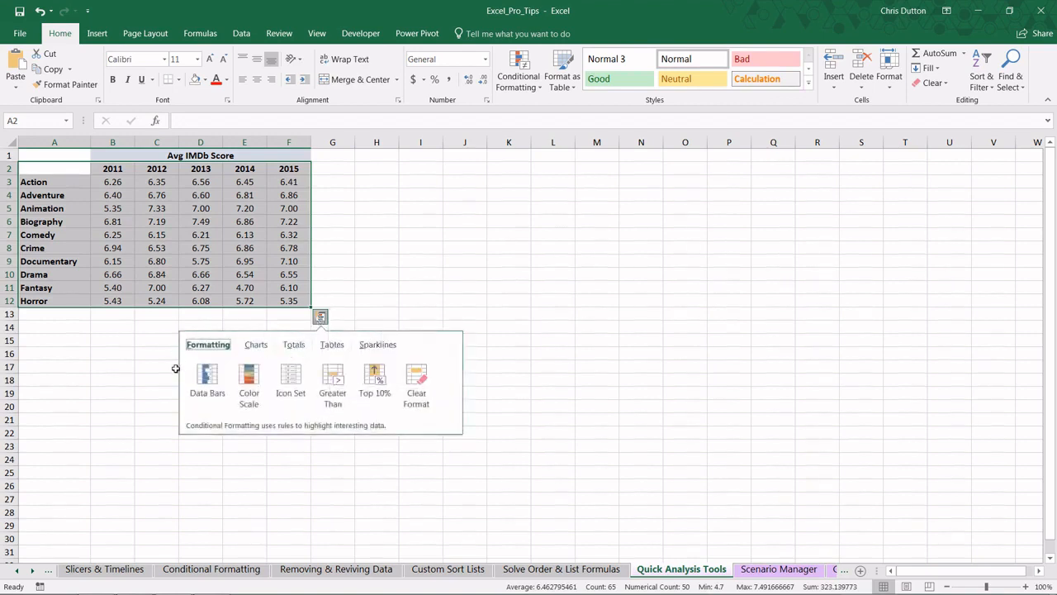
click(256, 345)
click(295, 346)
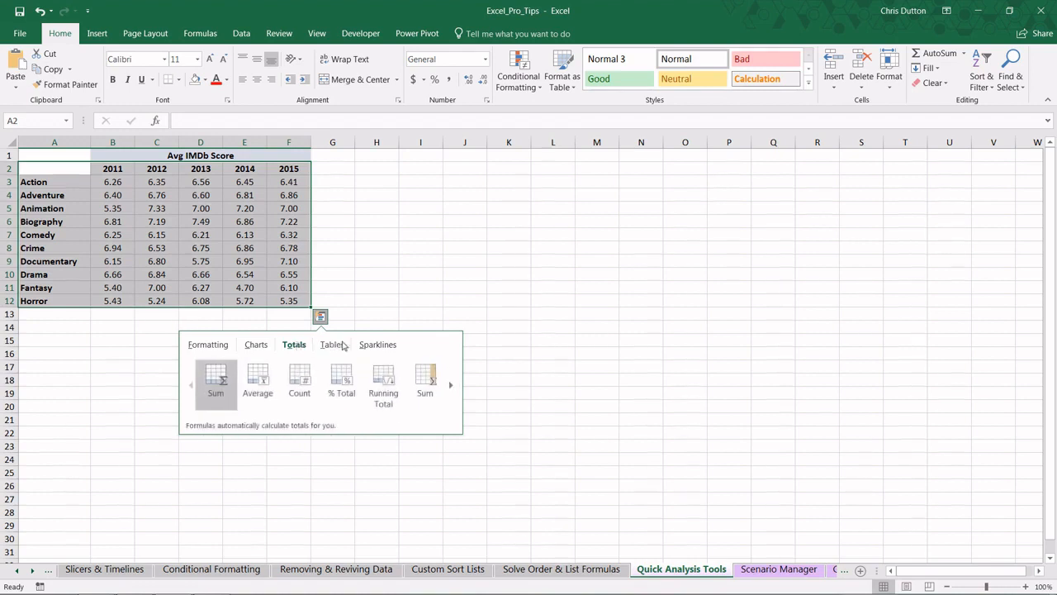
click(332, 345)
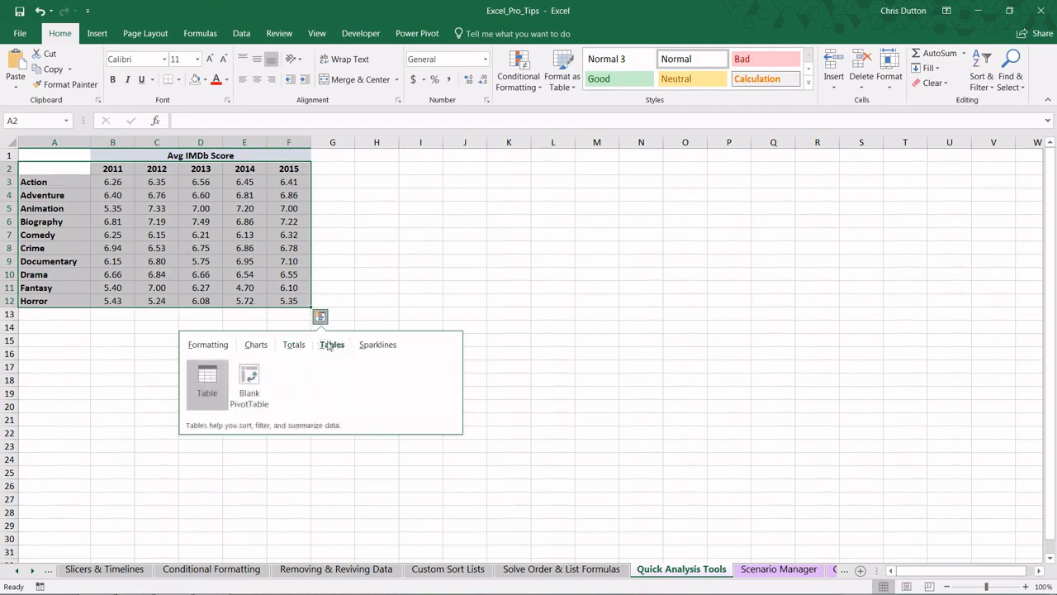
click(375, 346)
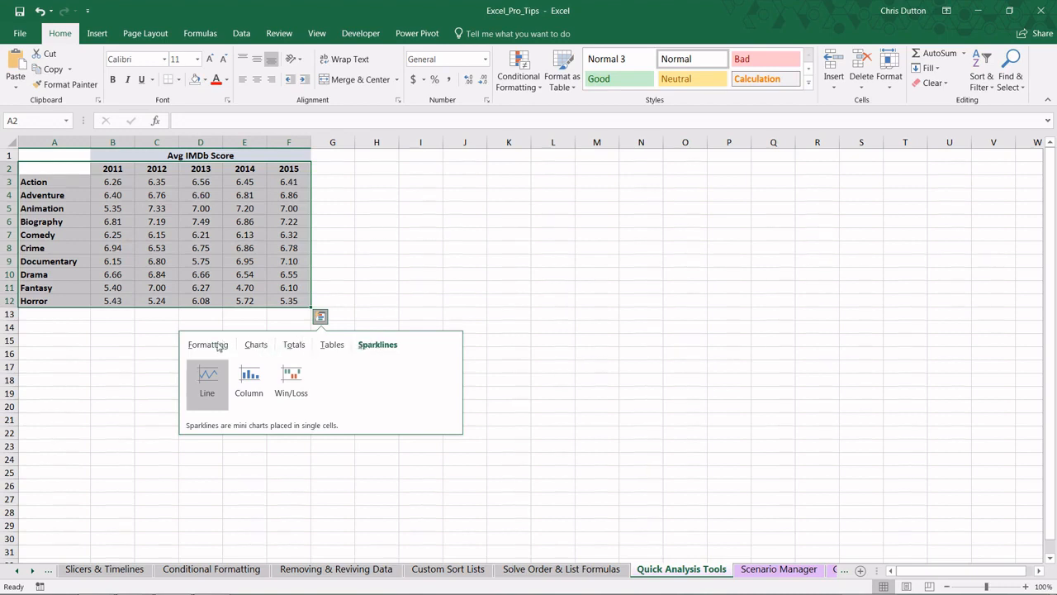
click(218, 346)
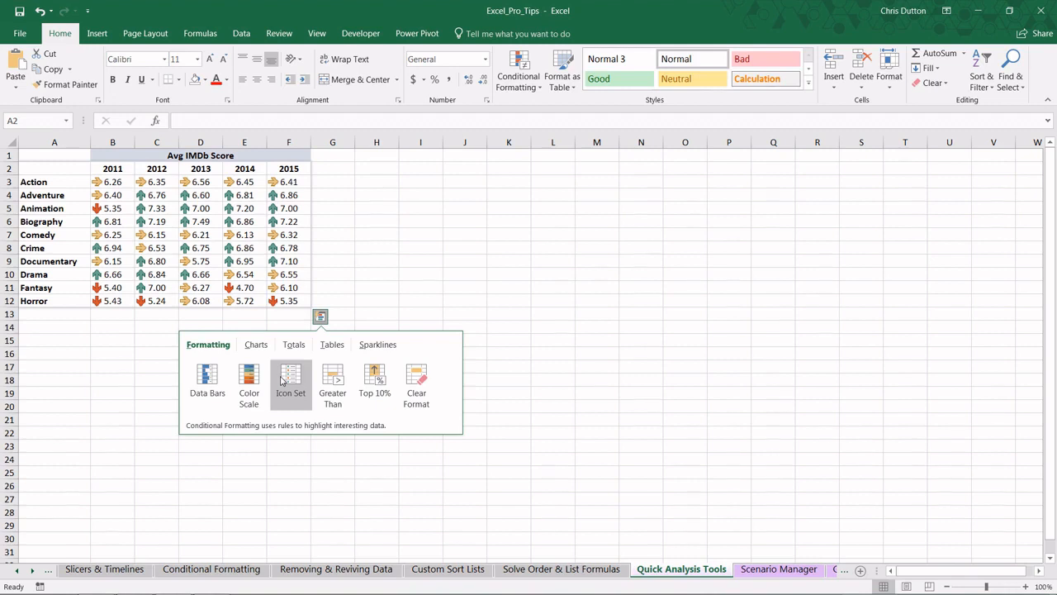
- Highlight scores greater than 7 with light red fill and dark red text using the Quick Analysis Greater Than rule
click(333, 380)
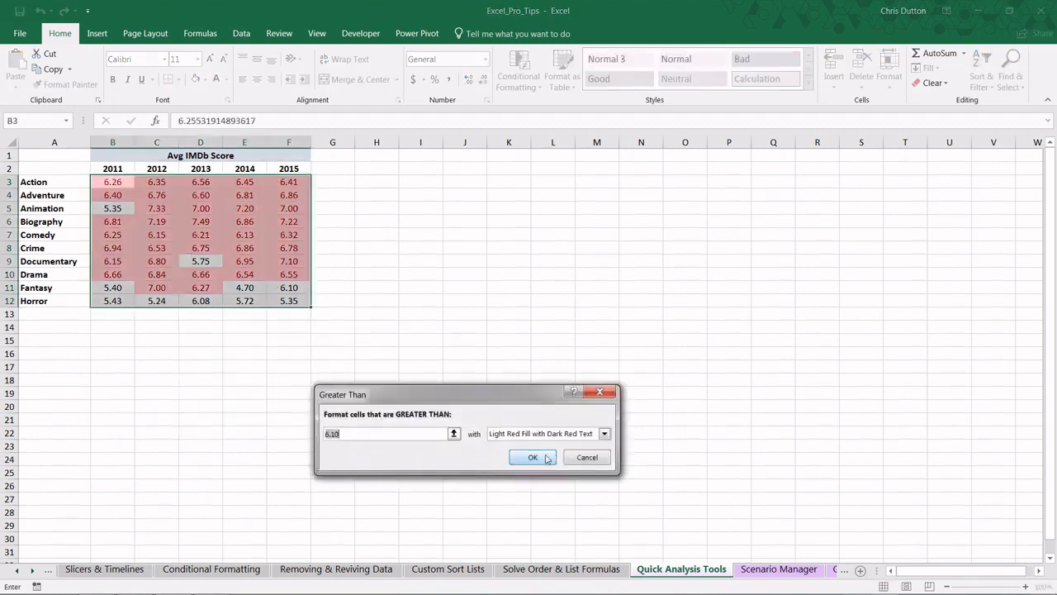
drag(456, 398, 417, 344)
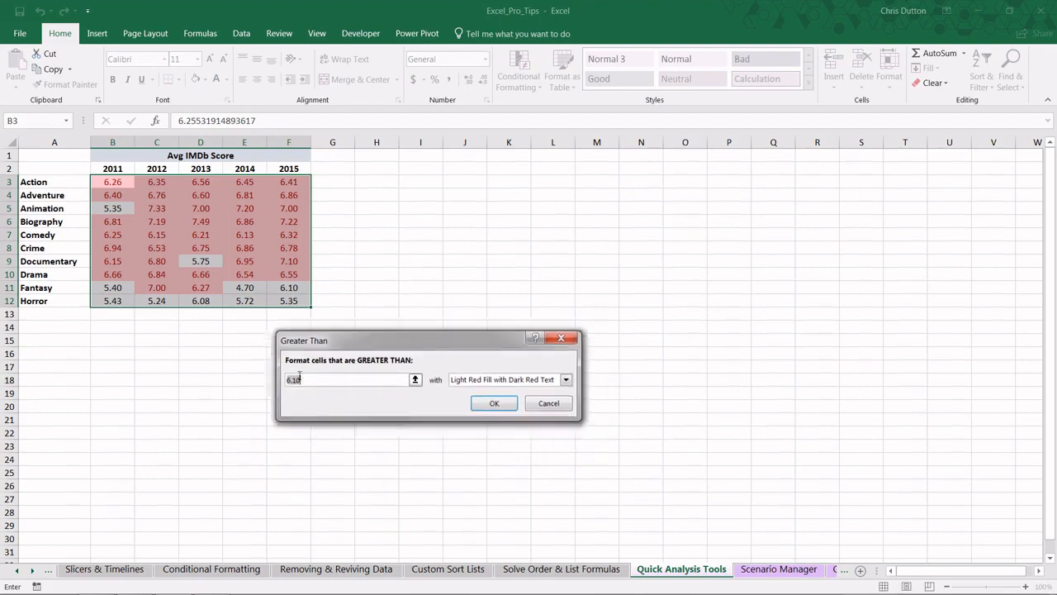
text(5)
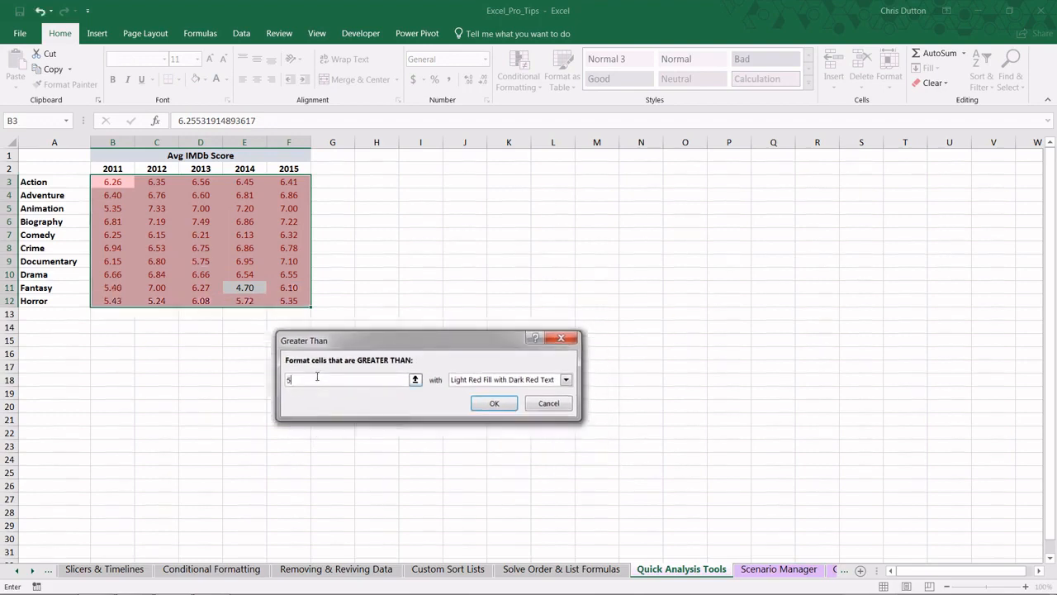
key(BackSpace)
text(7)
click(494, 403)
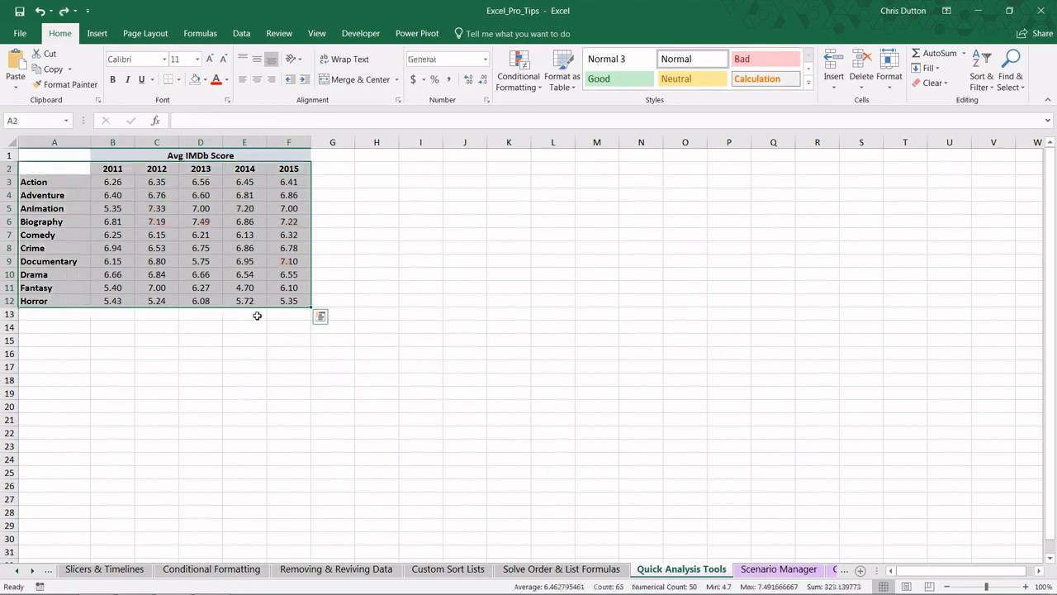
- Preview the Quick Analysis charts, column and row totals, table and sparkline options for A2:F12, then close Quick Analysis without applying any
click(320, 317)
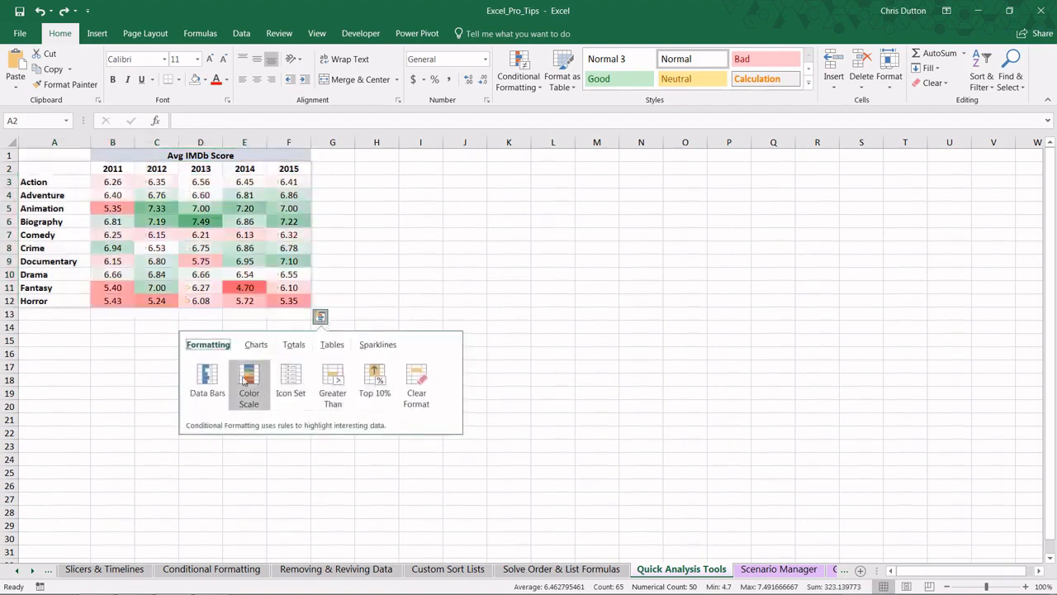
click(255, 347)
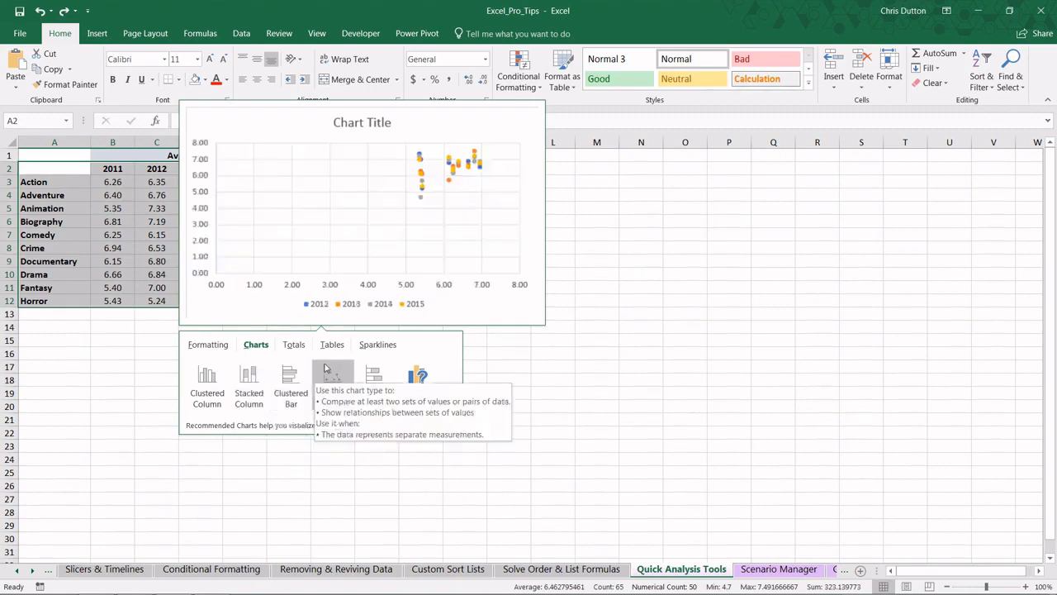
click(301, 351)
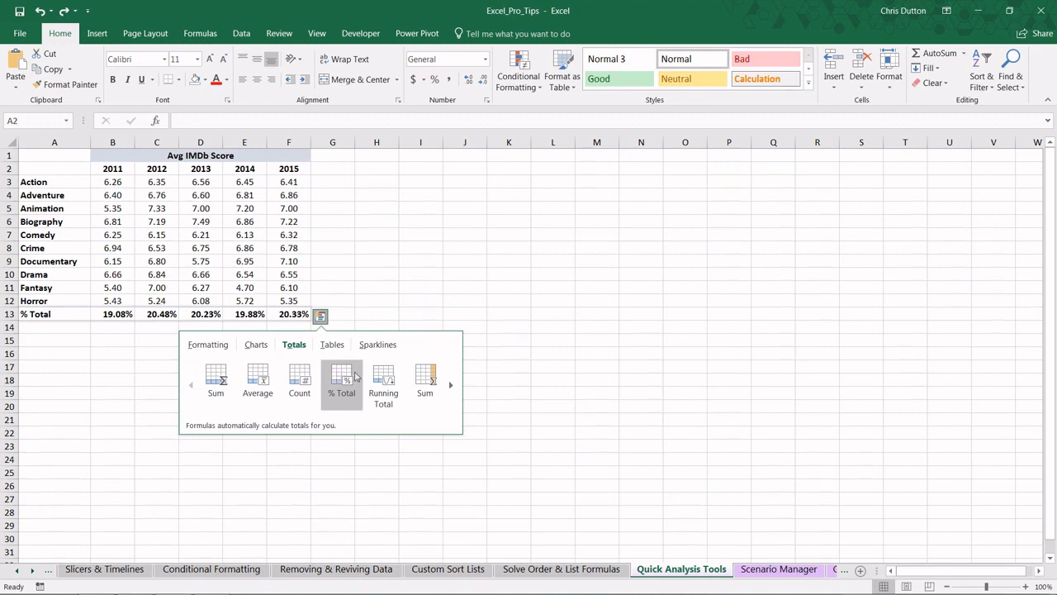
click(450, 386)
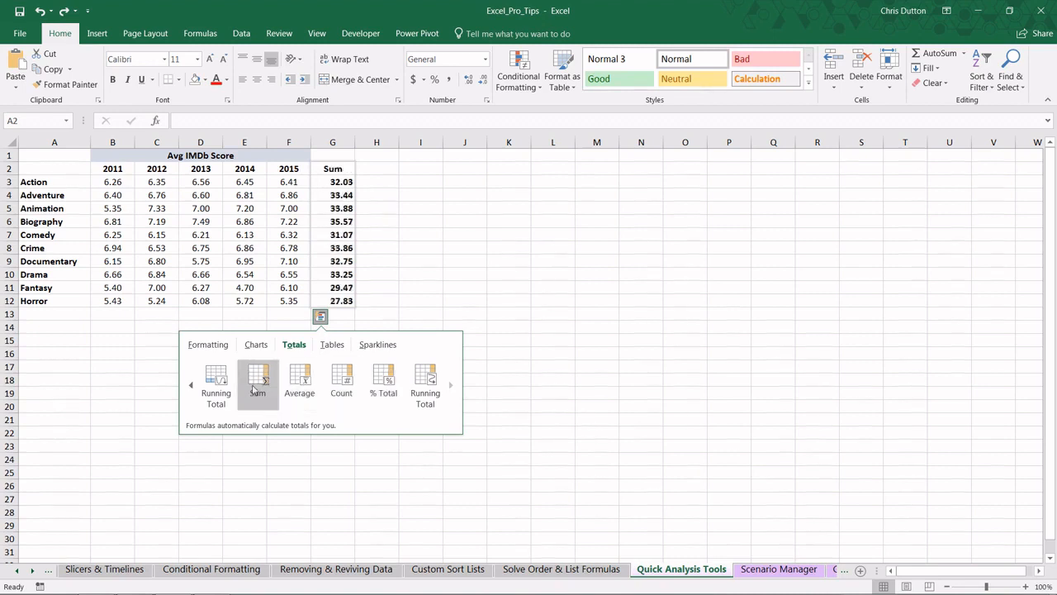
click(334, 346)
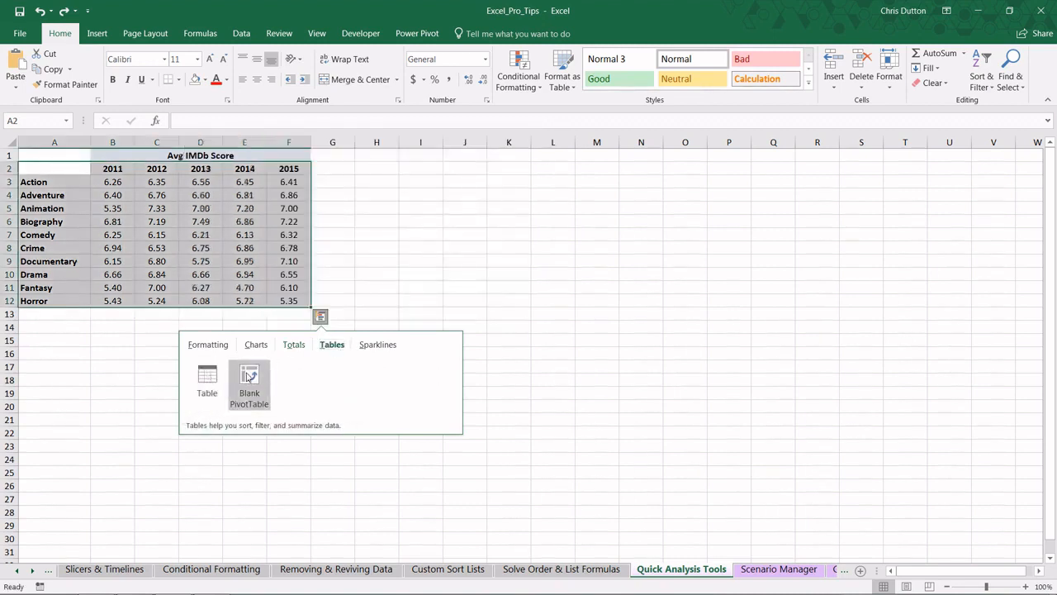
click(380, 346)
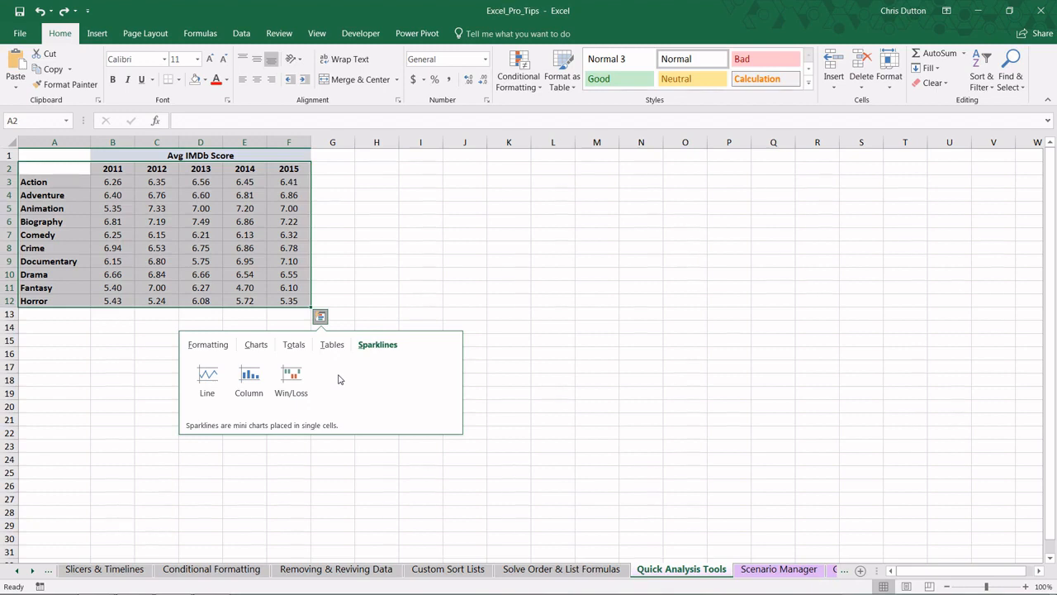
click(324, 272)
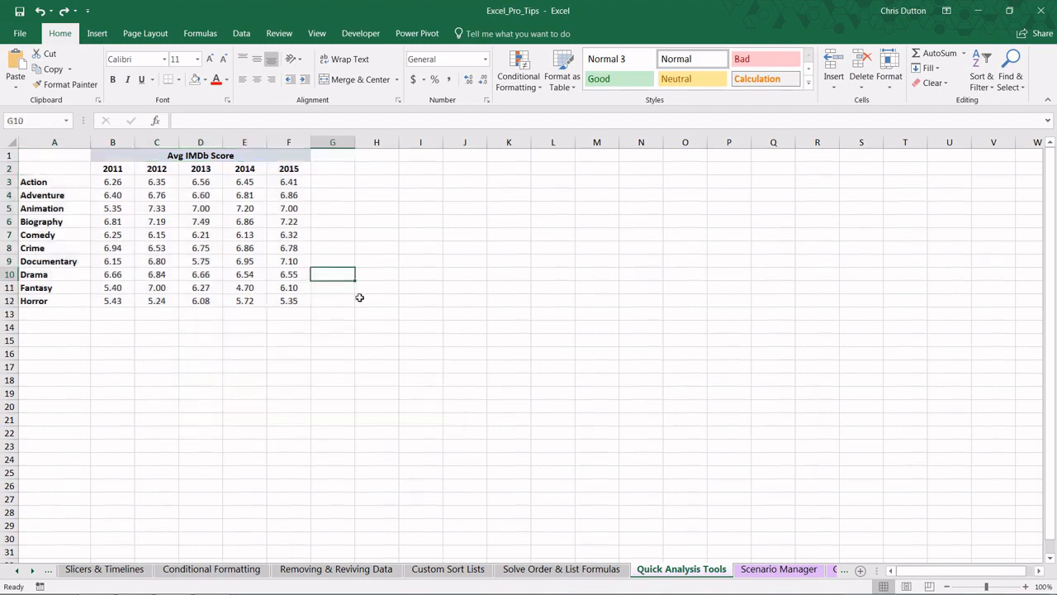
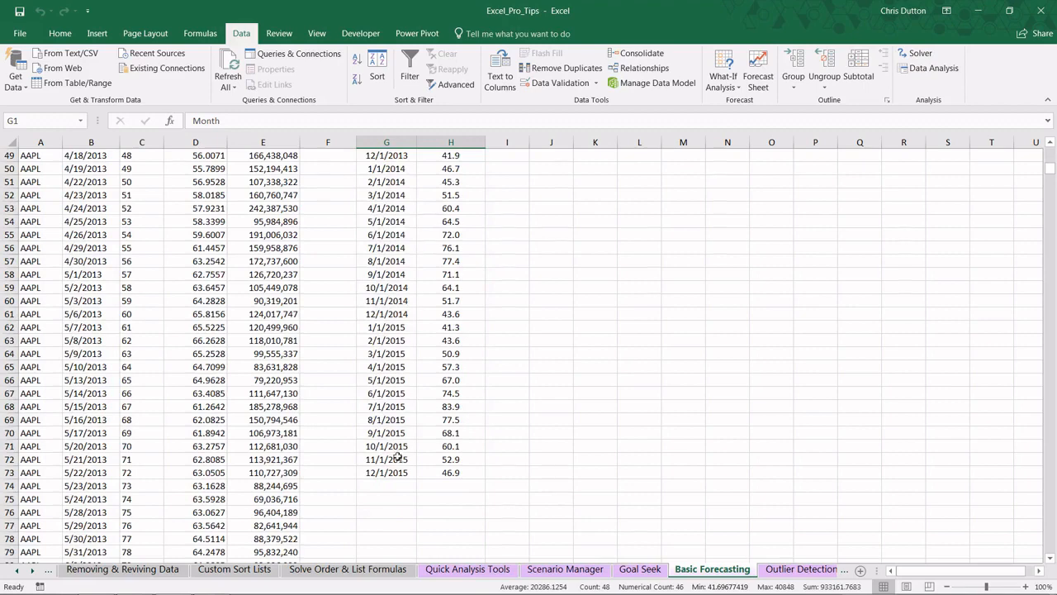
- Try to create a forecast sheet from the Date and Close Price columns of the AAPL stock data
scroll(412, 364, up, 16)
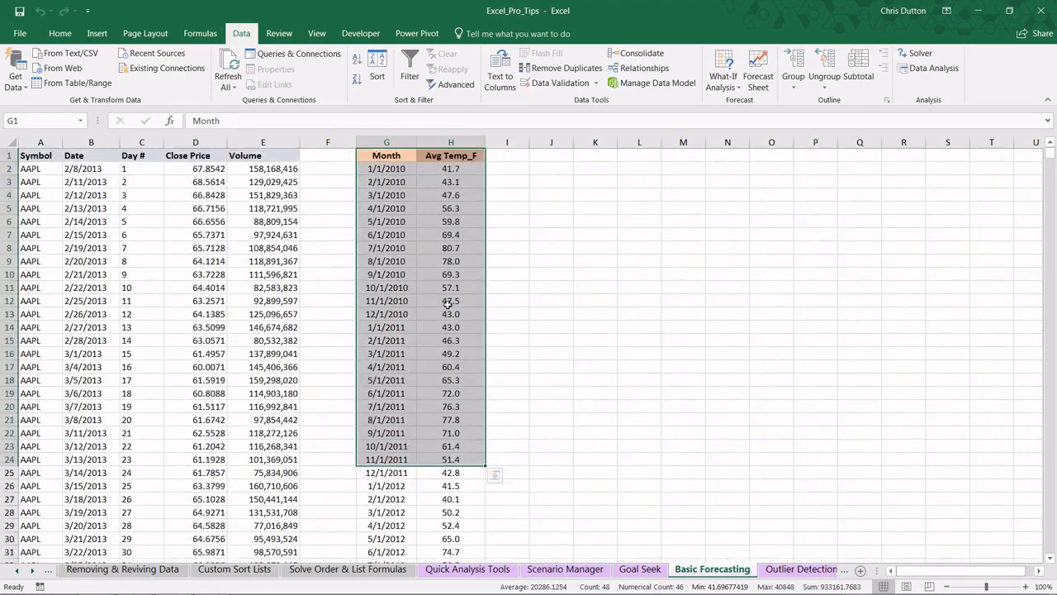
click(333, 210)
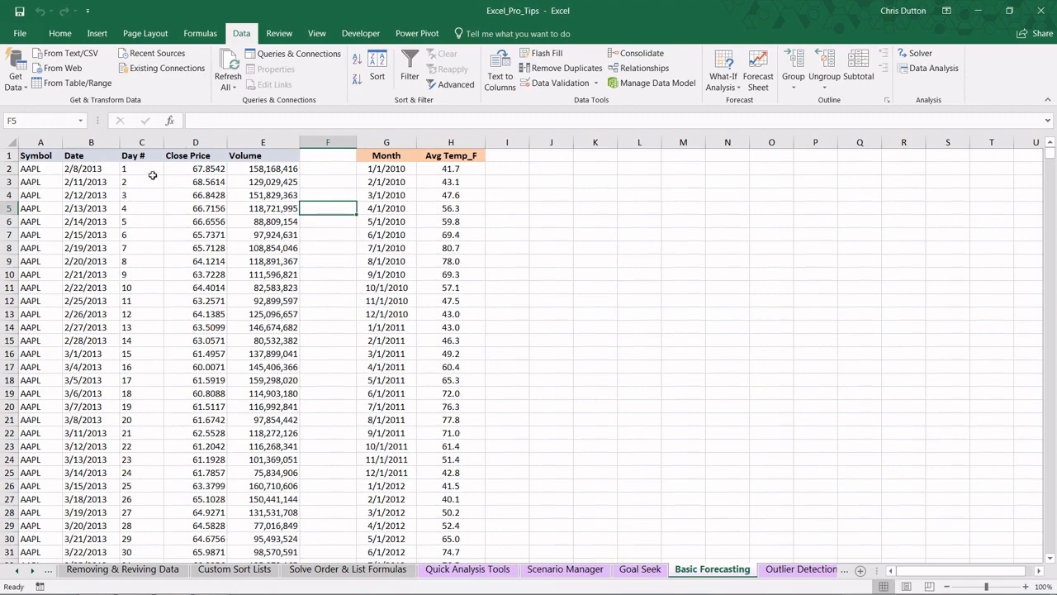
click(107, 142)
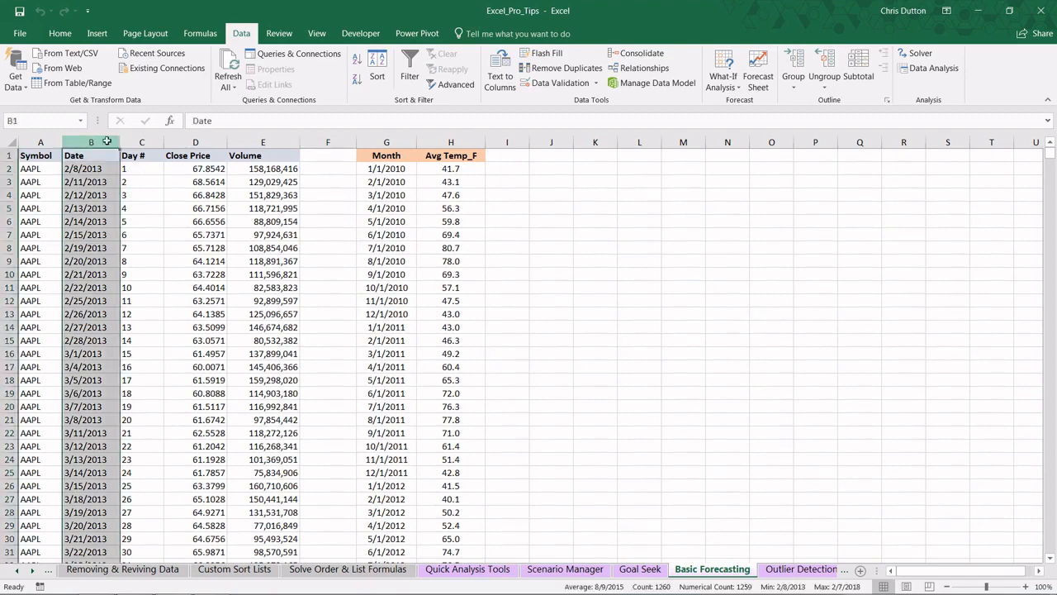
ctrl+click(214, 138)
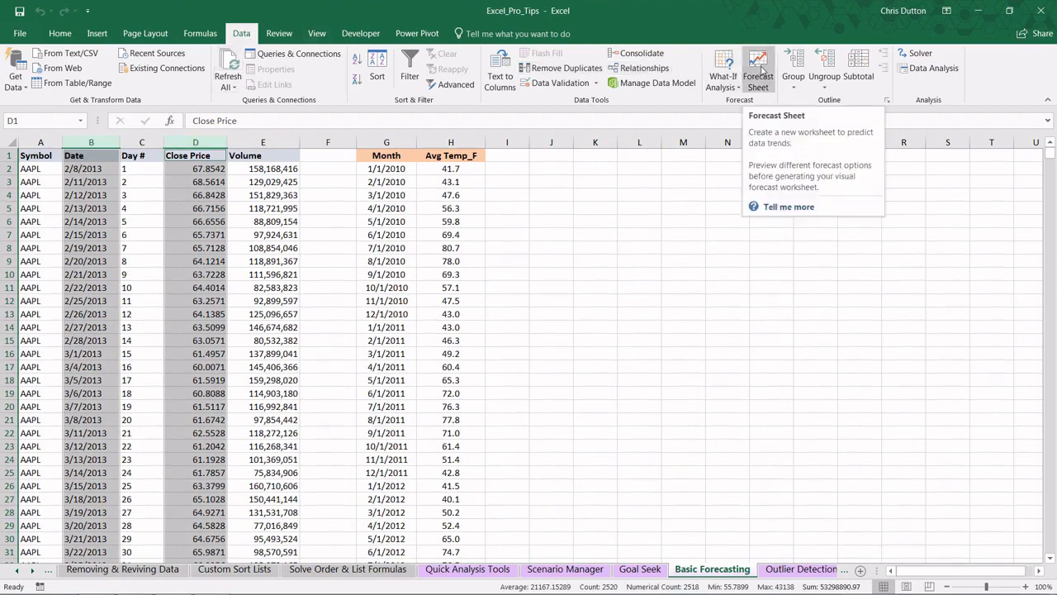
click(760, 73)
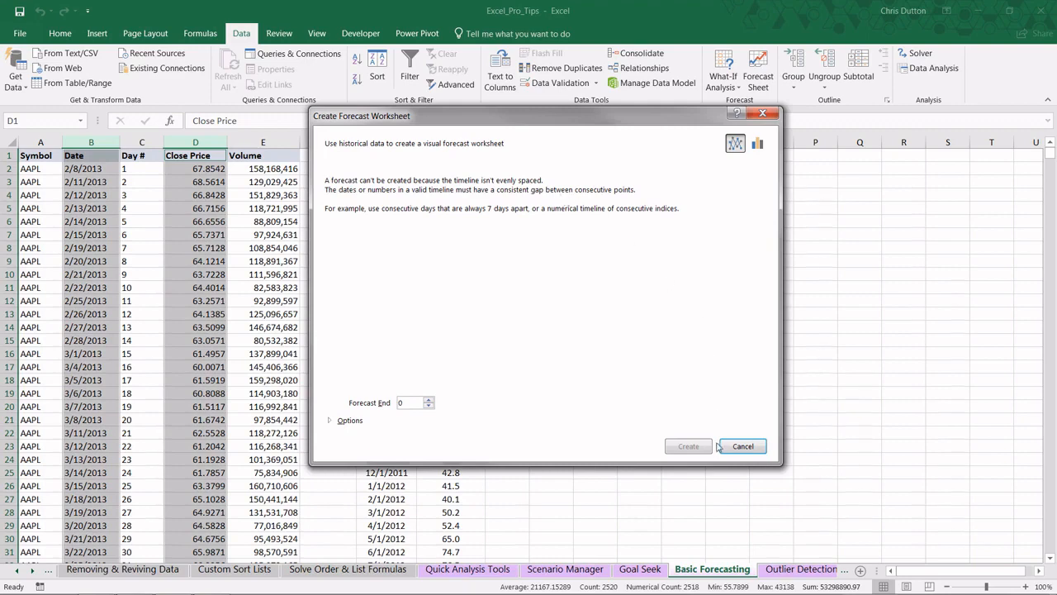
click(743, 446)
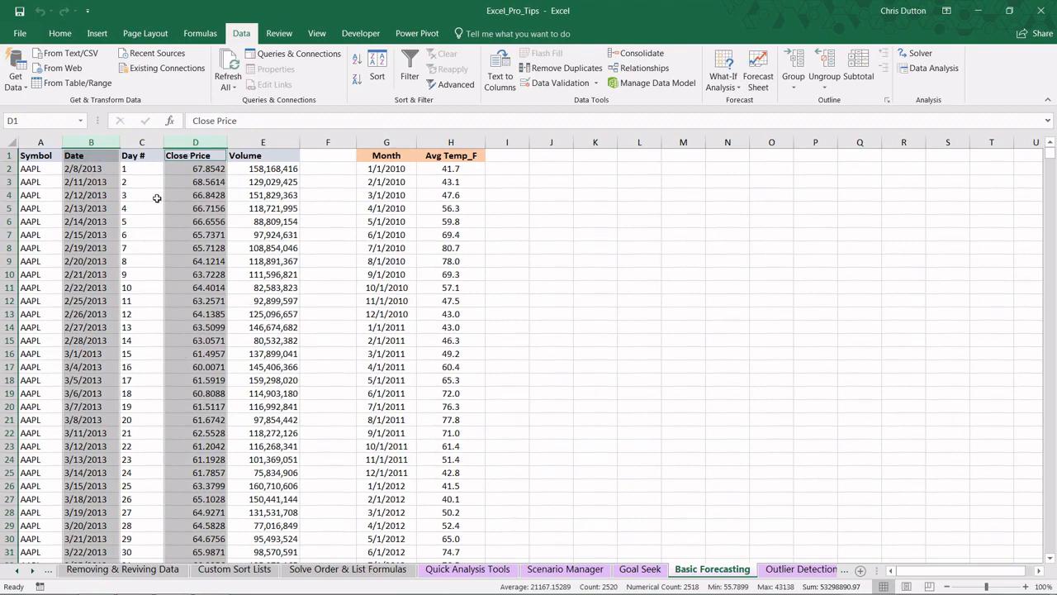
- Start a forecast worksheet from the Day # and Close Price columns and expand its options
click(141, 142)
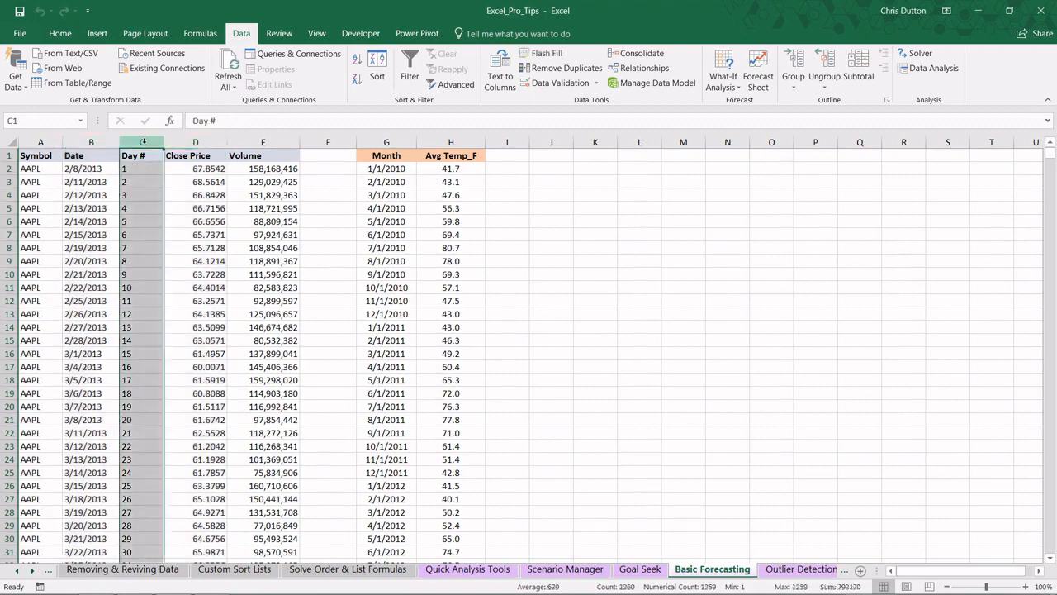
click(139, 169)
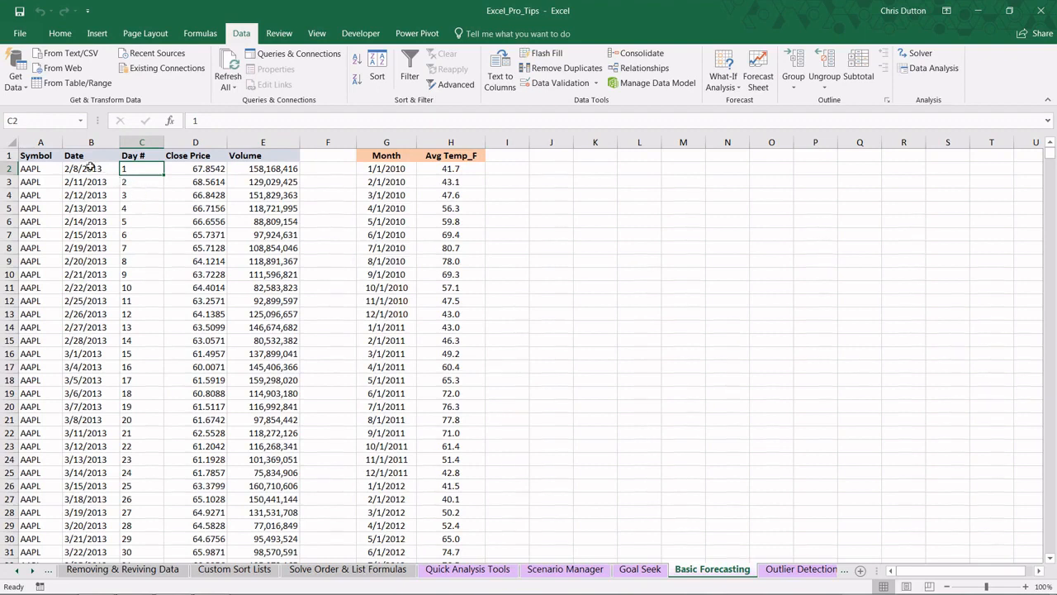
drag(85, 168, 136, 194)
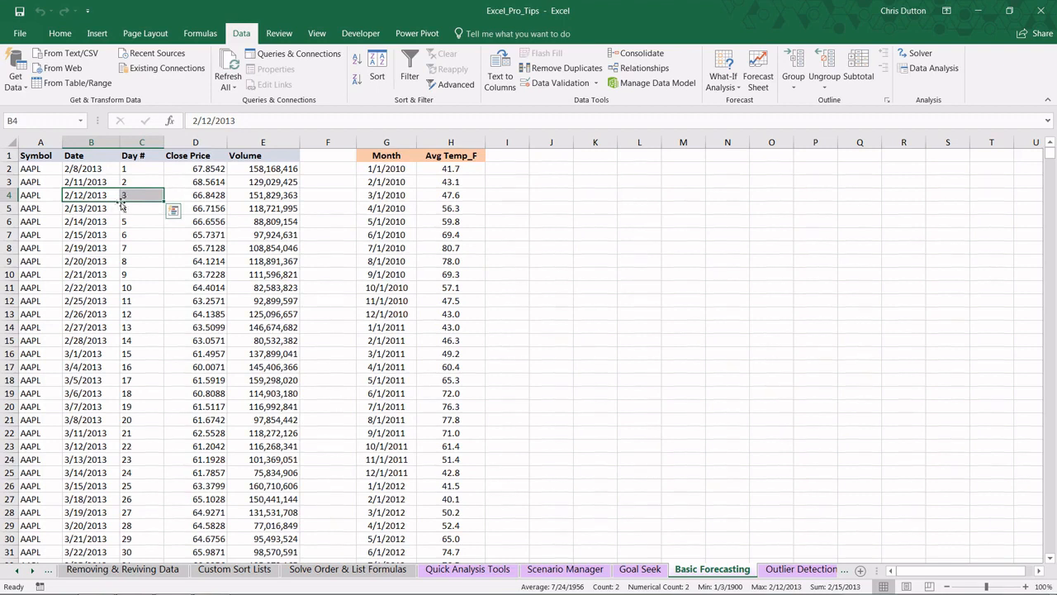
drag(141, 139, 194, 139)
click(754, 70)
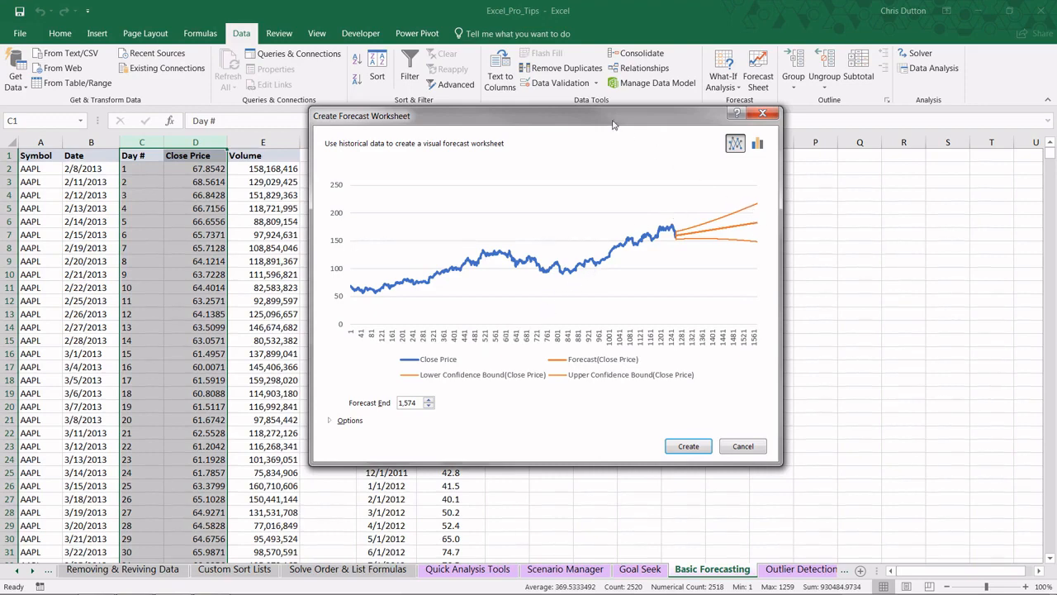
drag(613, 125, 620, 72)
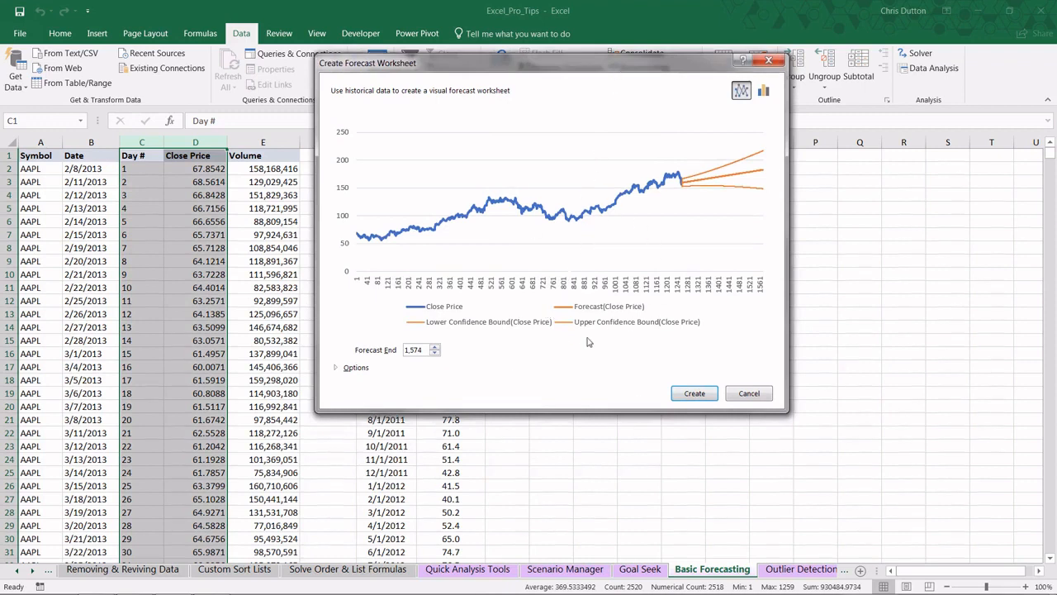
click(337, 369)
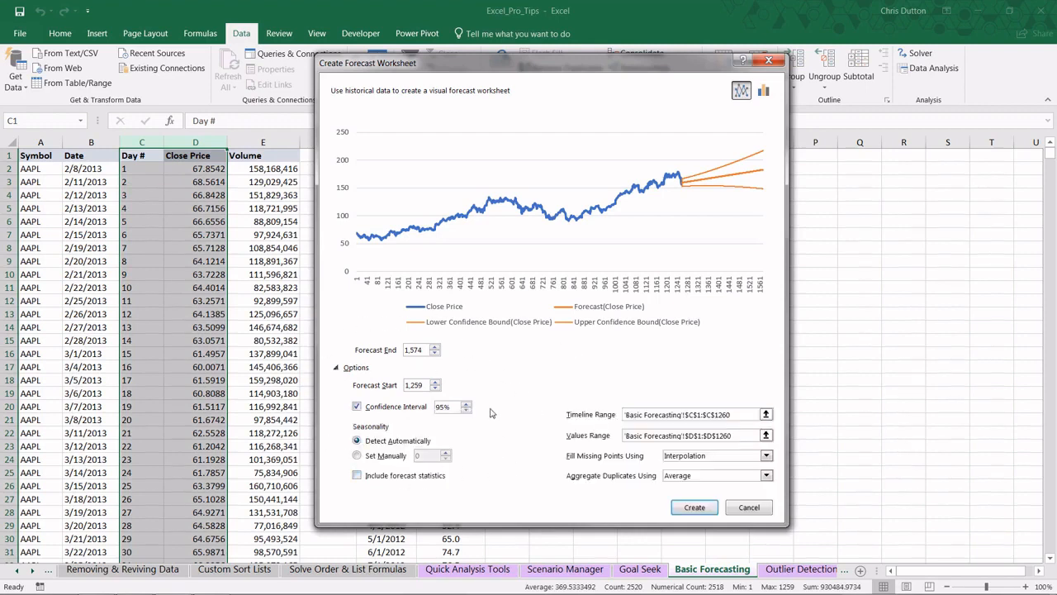
- Set the forecast end to 1,400 and, after trying a start of 1,000, set the forecast start to 1,100
double_click(413, 349)
text(1)
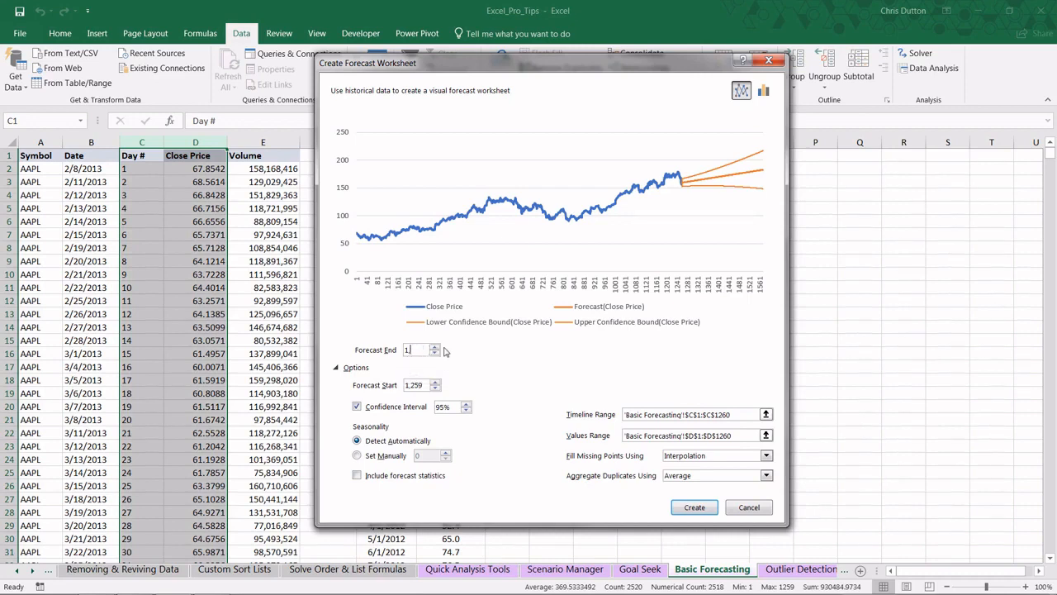
text(,400)
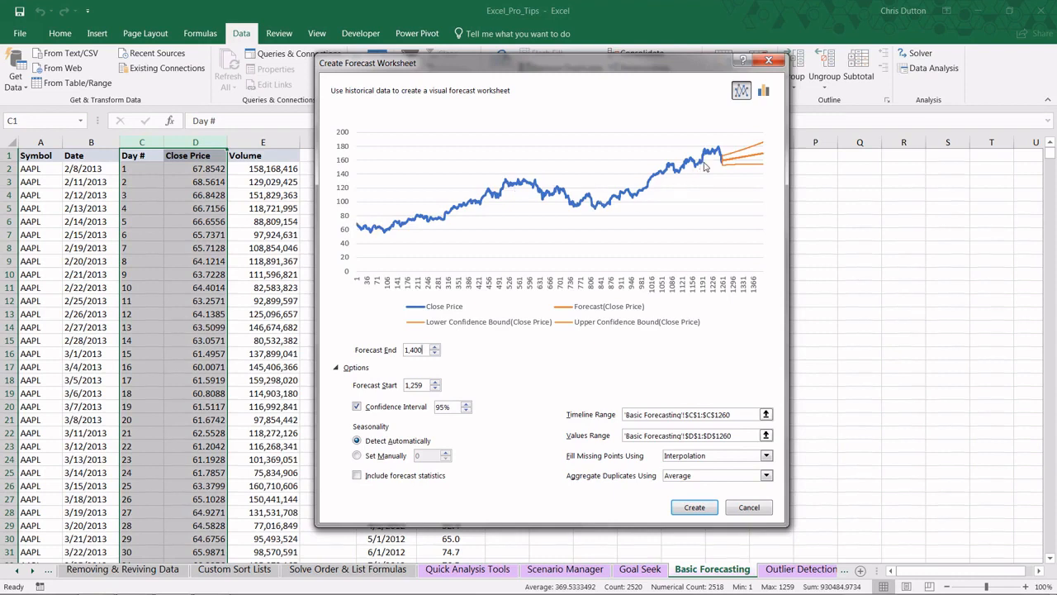
double_click(411, 385)
text(000)
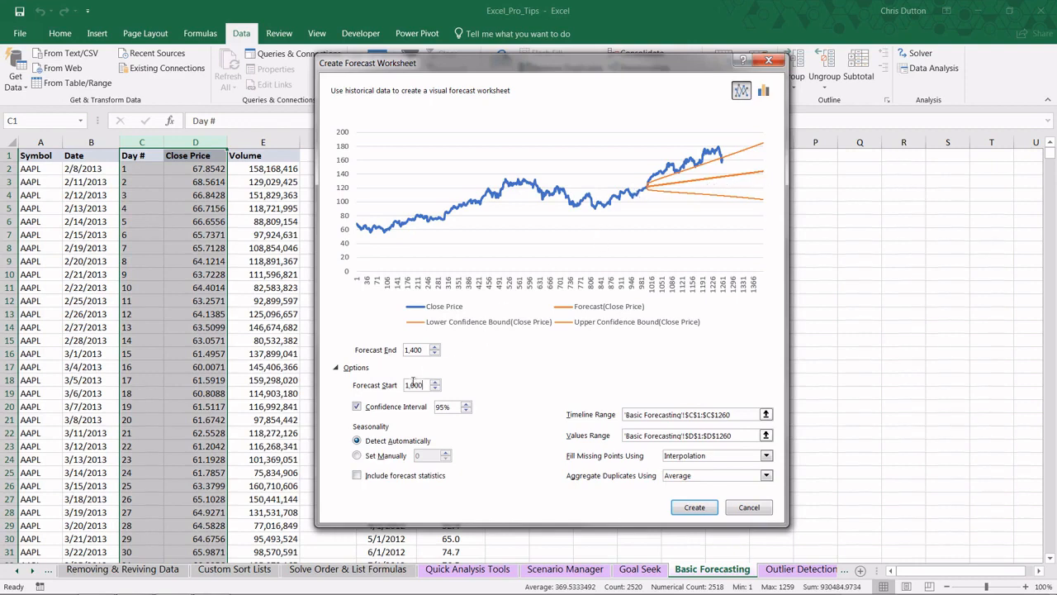
key(BackSpace)
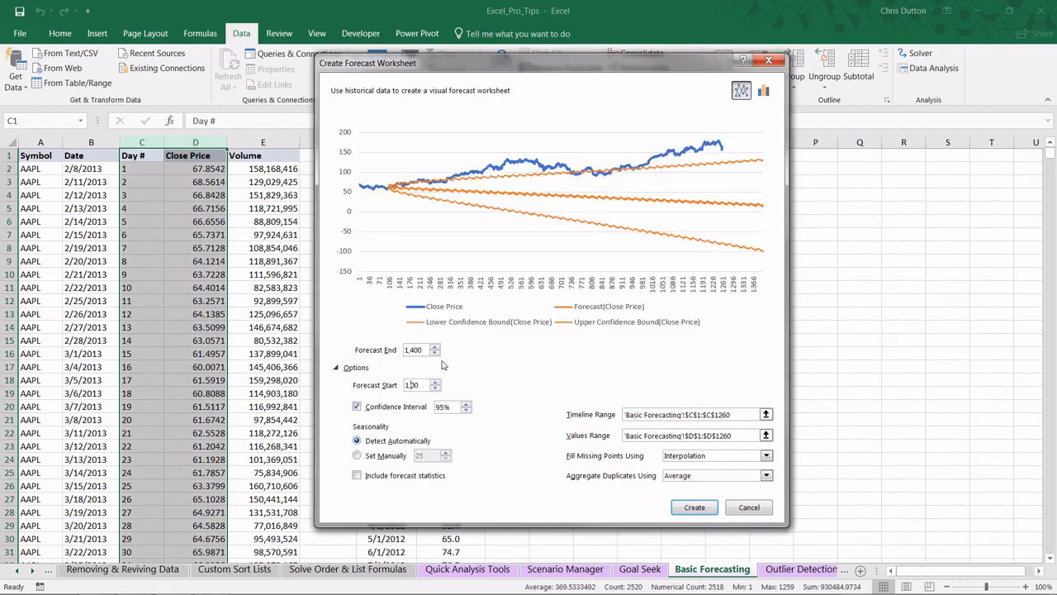
text(1)
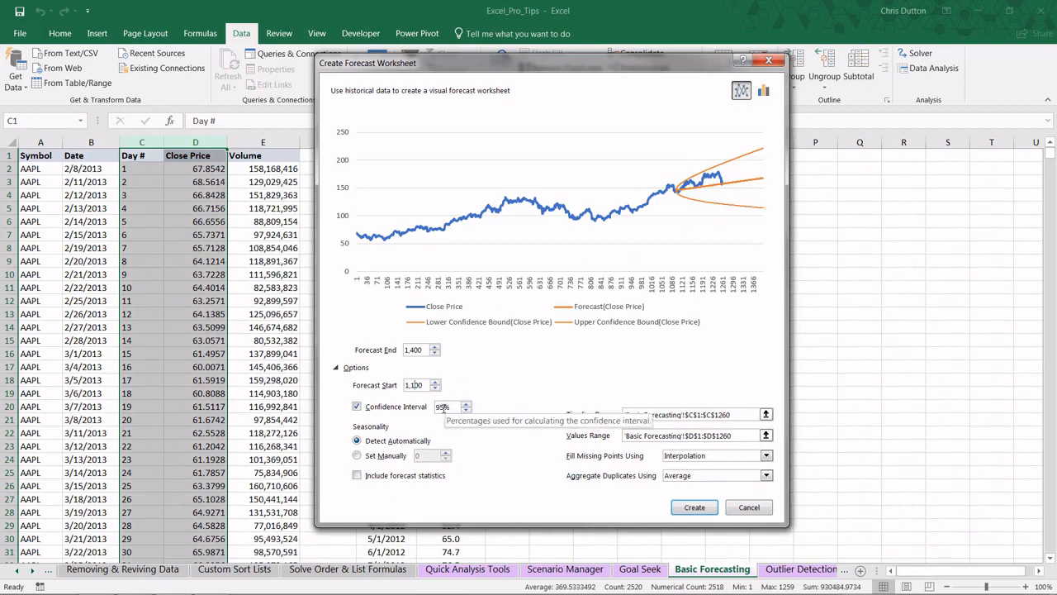
- Try confidence intervals of 99% and 50% on the forecast and restore the setting to 95%
key(BackSpace)
text(9)
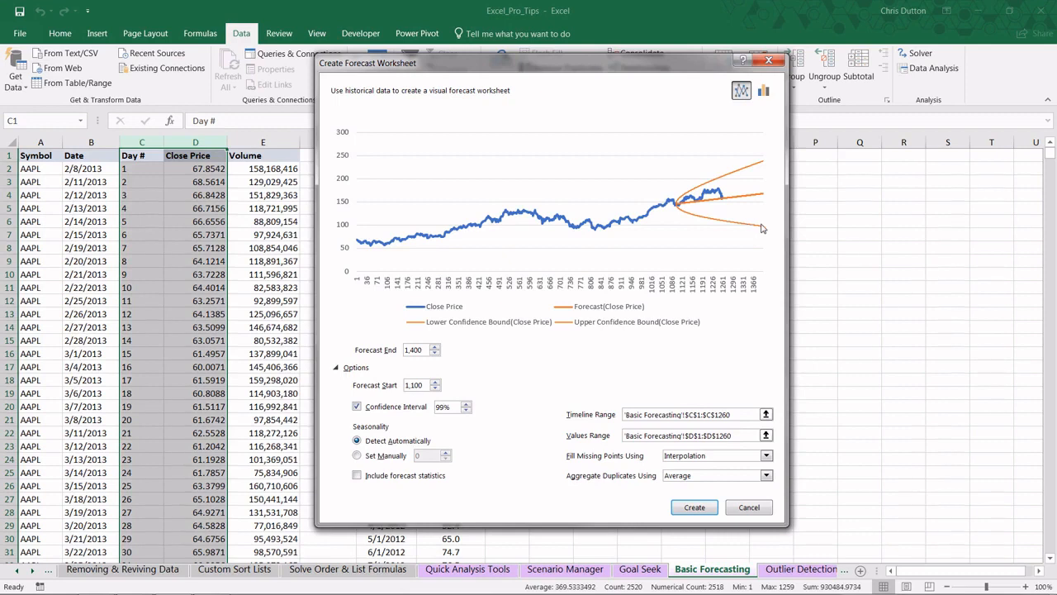
double_click(440, 407)
text(50)
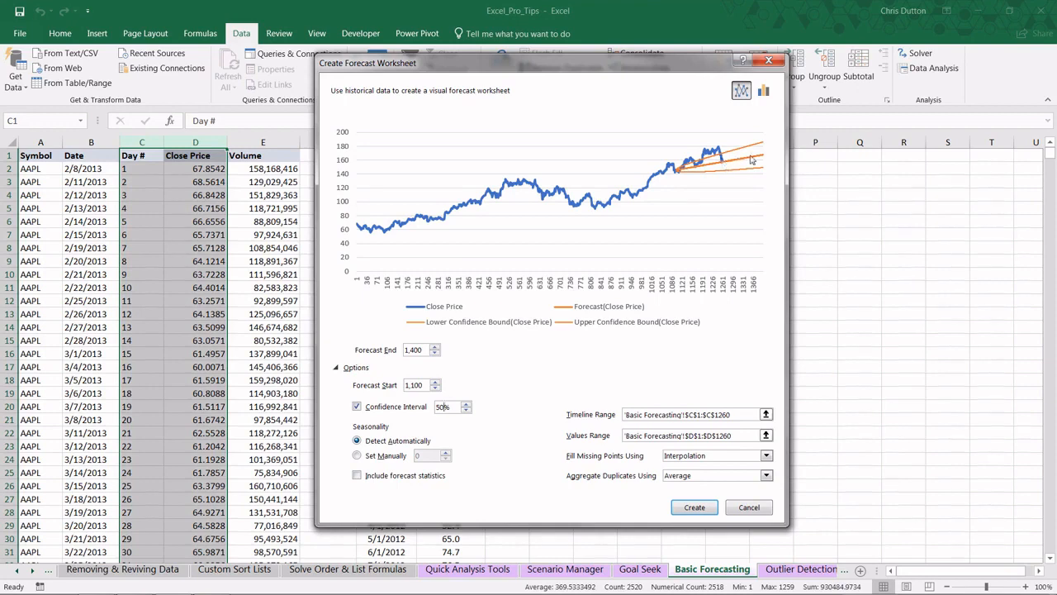
key(BackSpace)
key(BackSpace)
text(95)
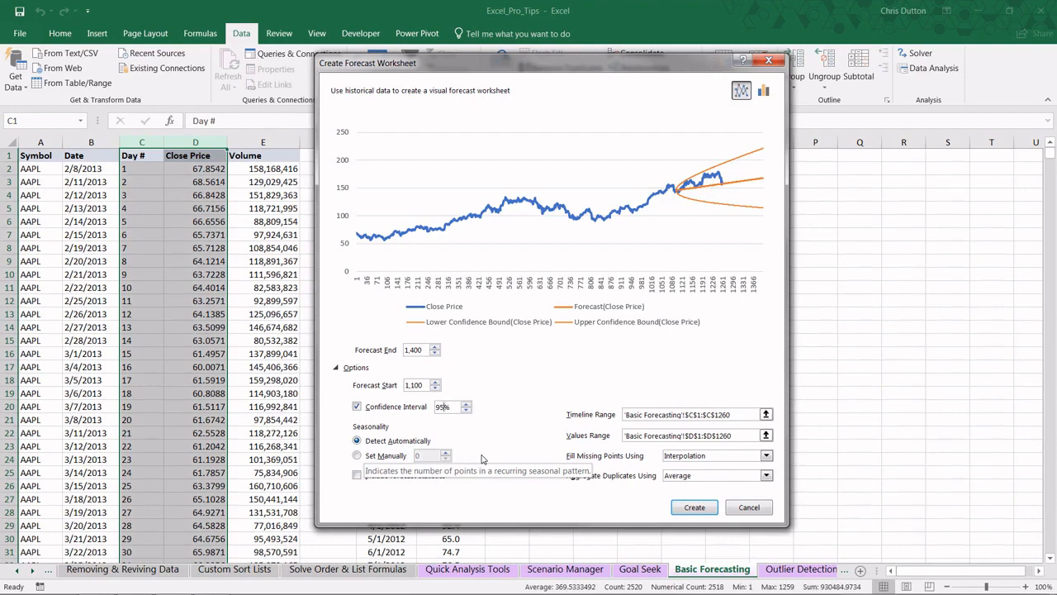
- Include forecast statistics, keep Interpolation for missing points and Average for duplicates, and create the forecast worksheet
click(357, 477)
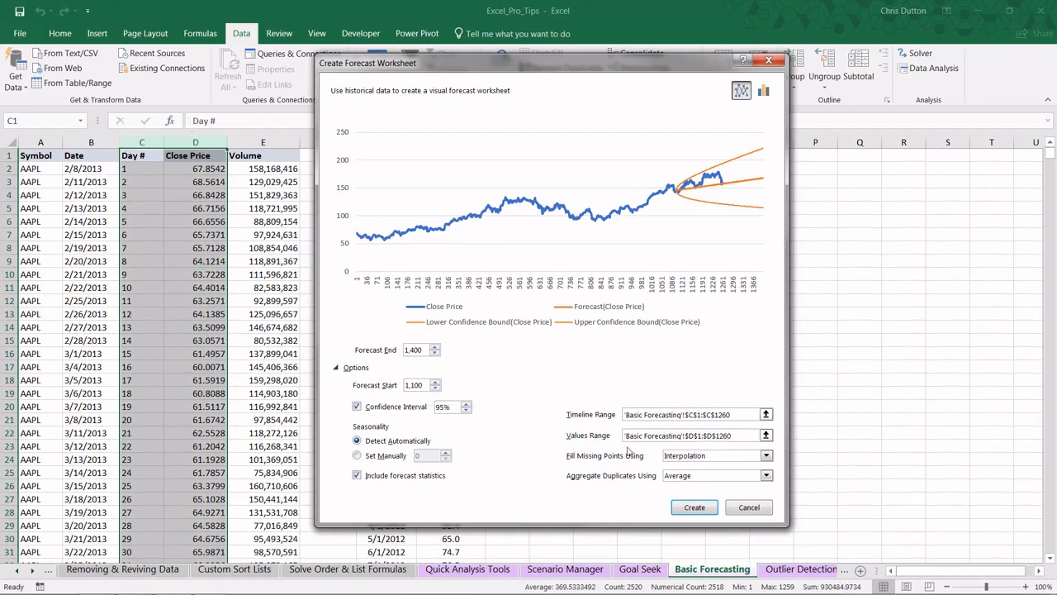
click(767, 456)
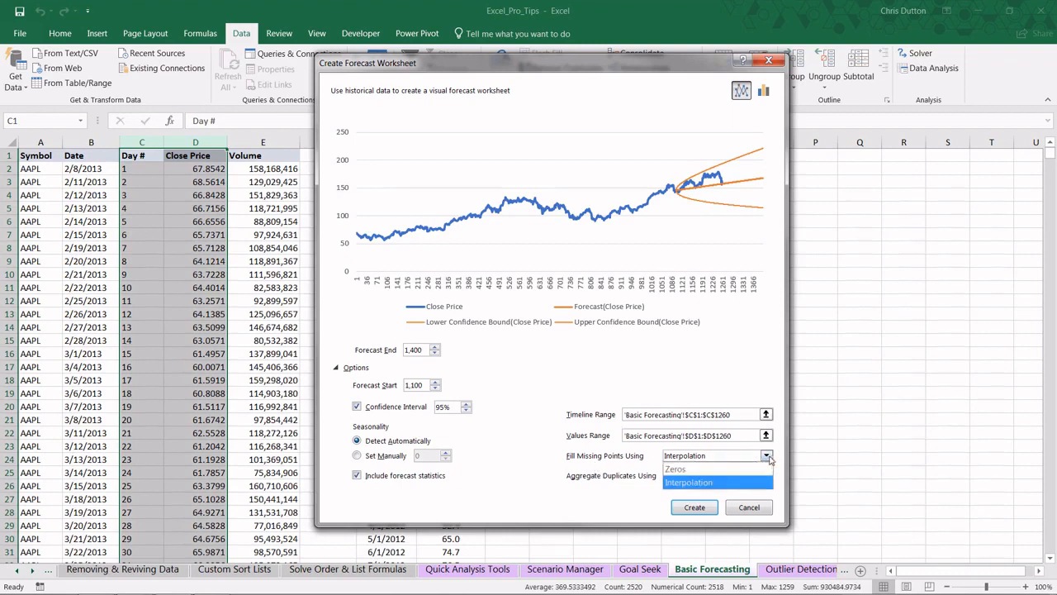
click(767, 458)
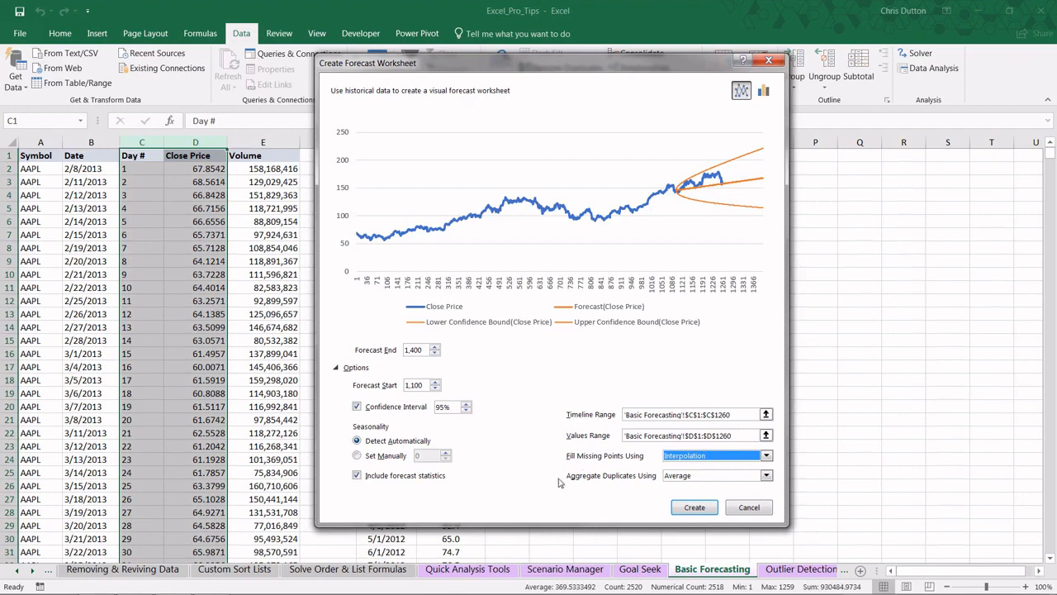
click(766, 476)
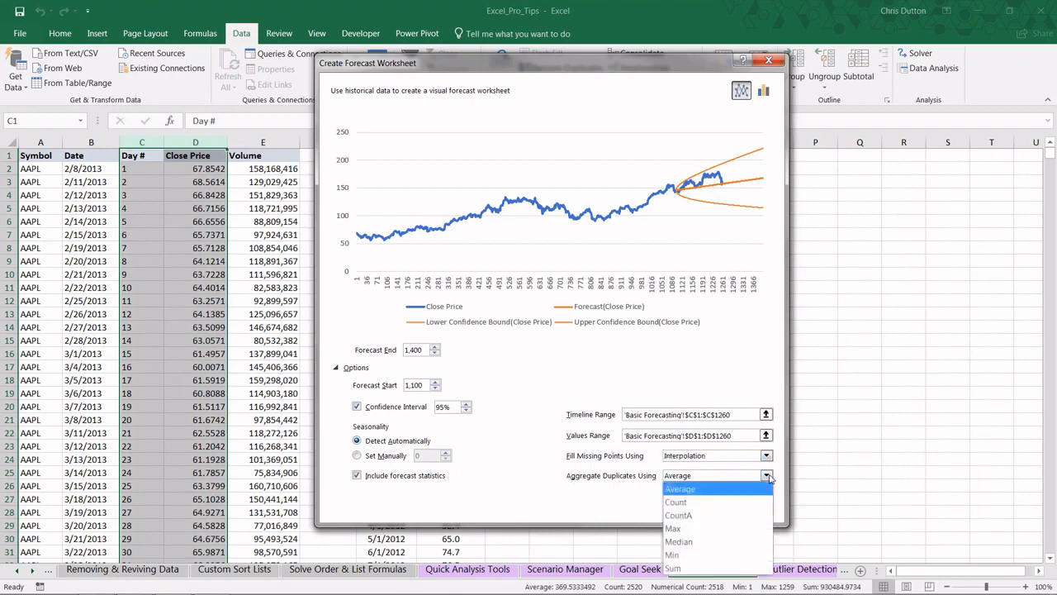
click(766, 476)
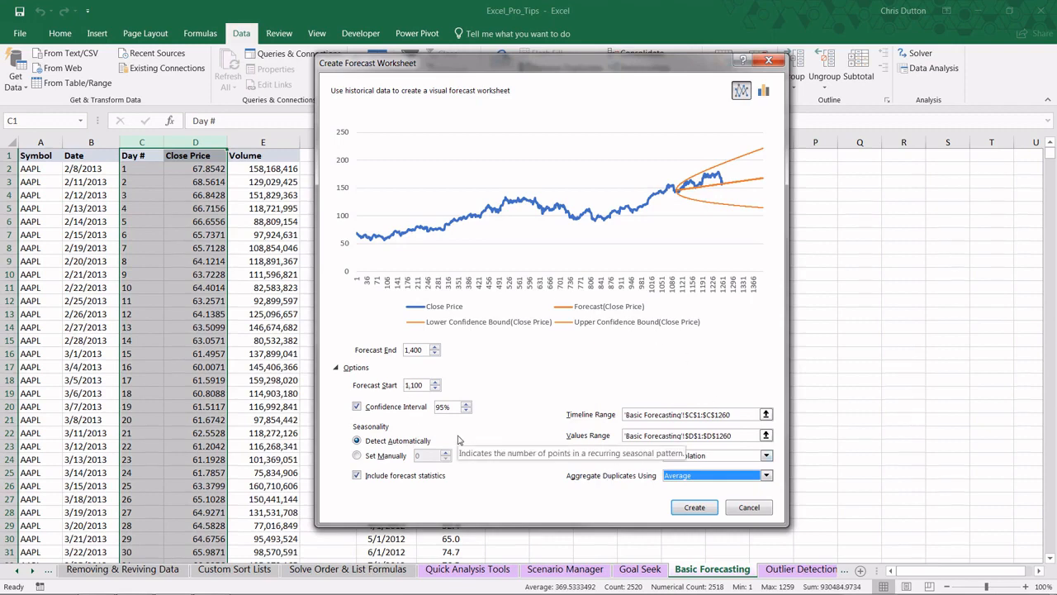
click(690, 508)
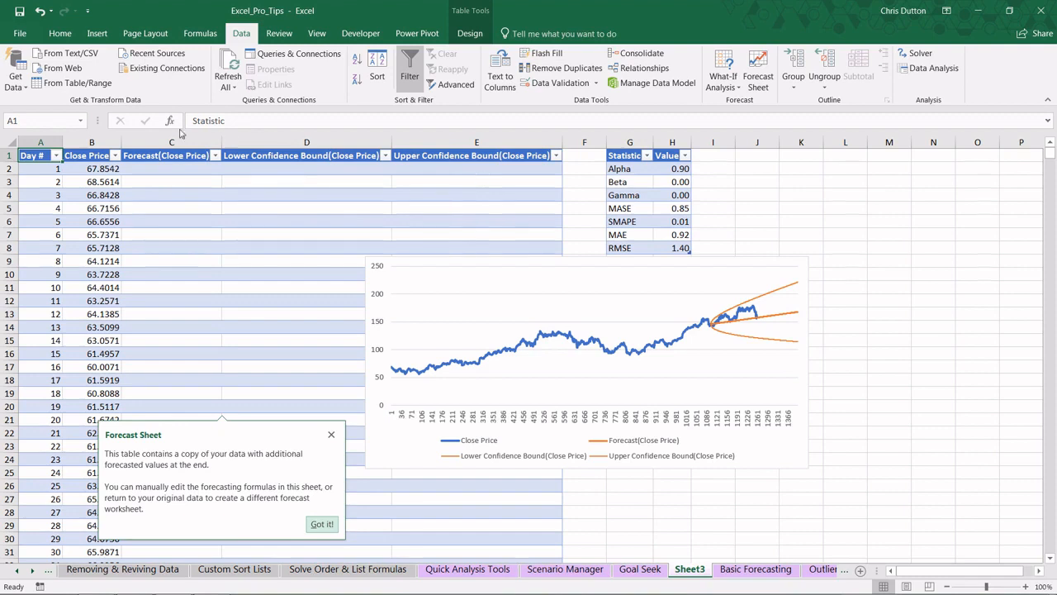
click(321, 523)
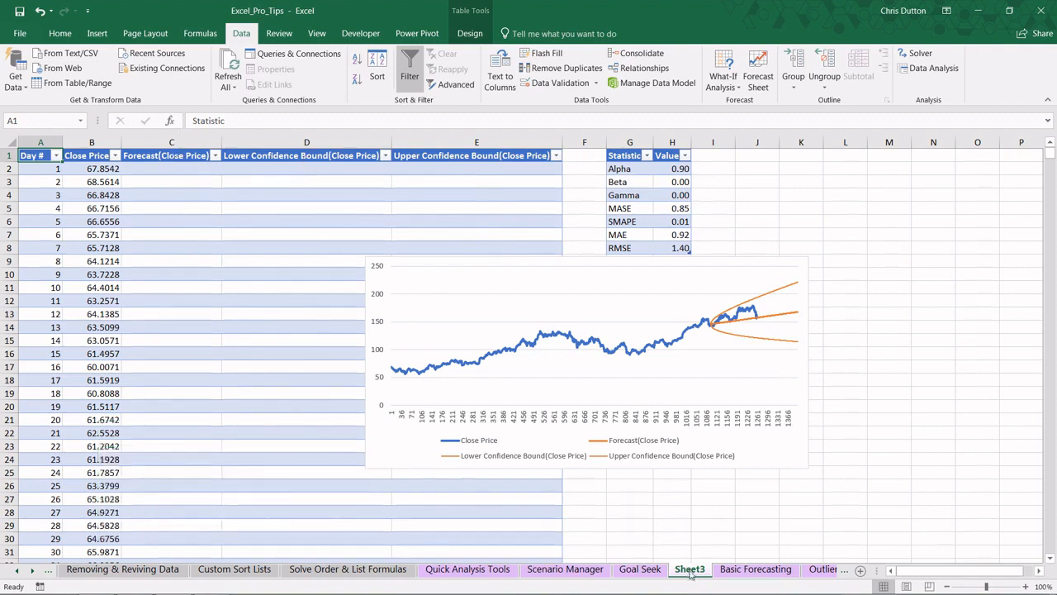
- Move the new forecast sheet after Basic Forecasting and rename it Stock Forecast
mouse_move(682, 574)
mouse_down()
mouse_move(799, 576)
mouse_move(773, 572)
mouse_up()
double_click(776, 569)
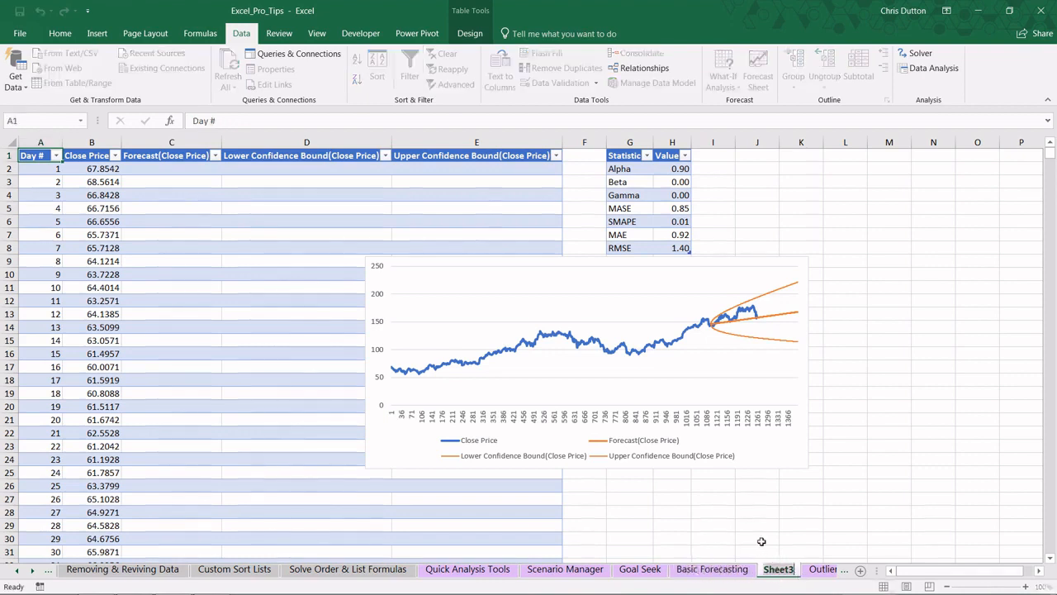
text(Stock)
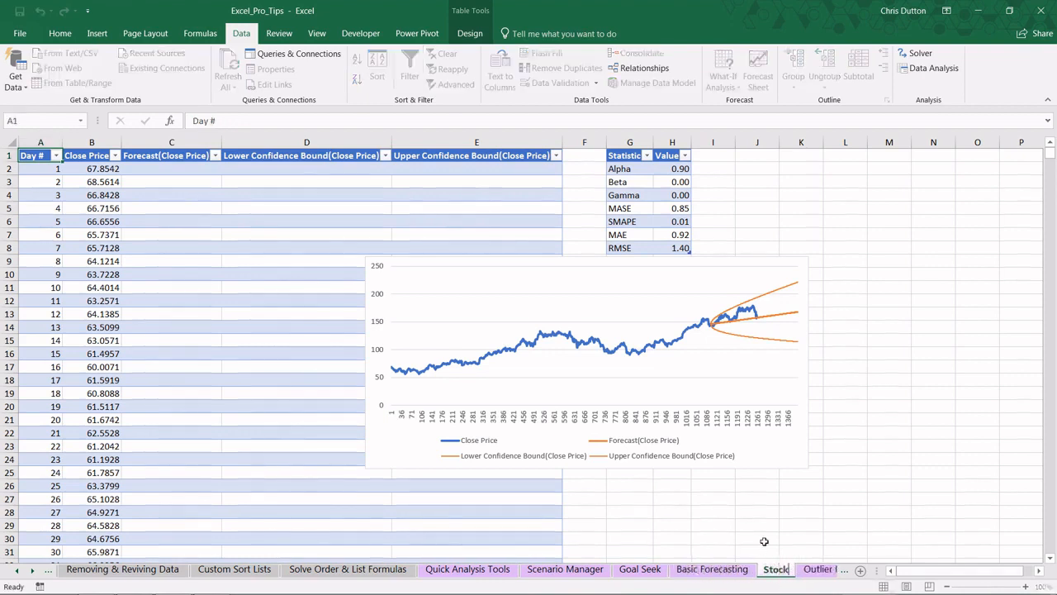
text( Forecast)
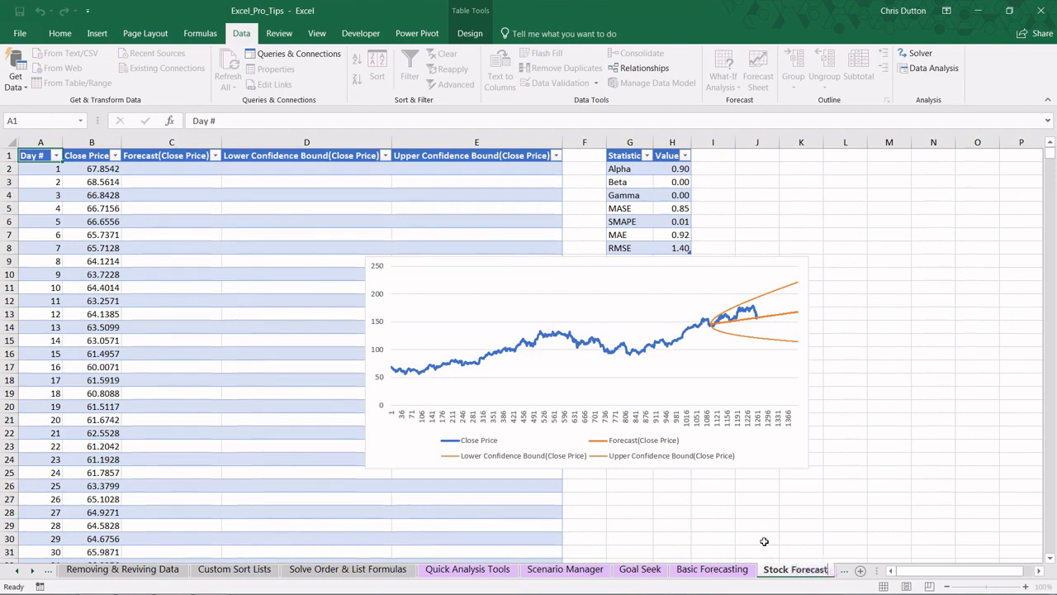
key(Return)
- Move the forecast chart down so it sits clear of the statistics table
click(417, 262)
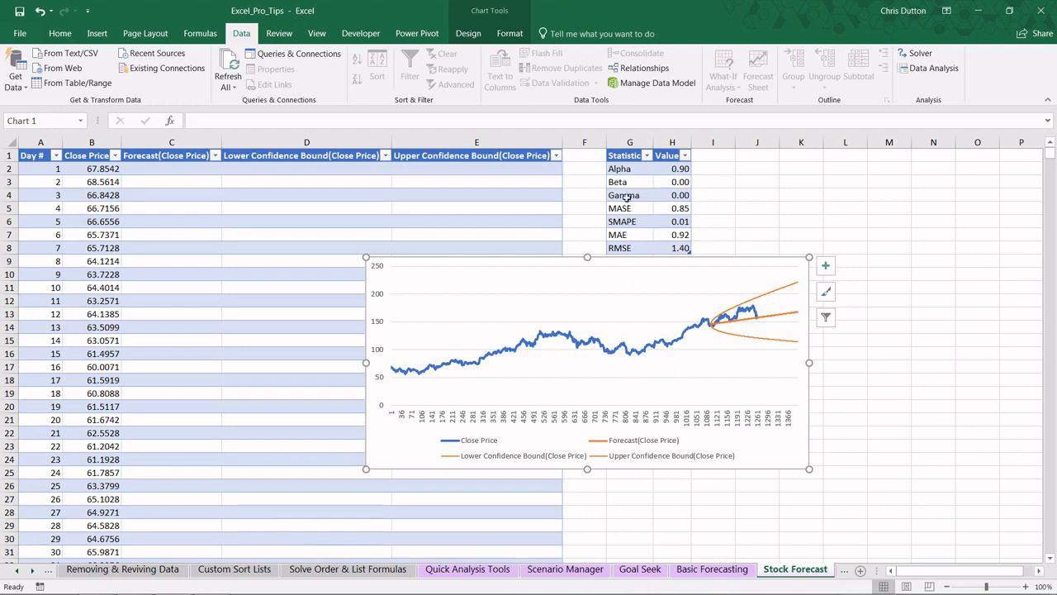
drag(610, 261, 643, 297)
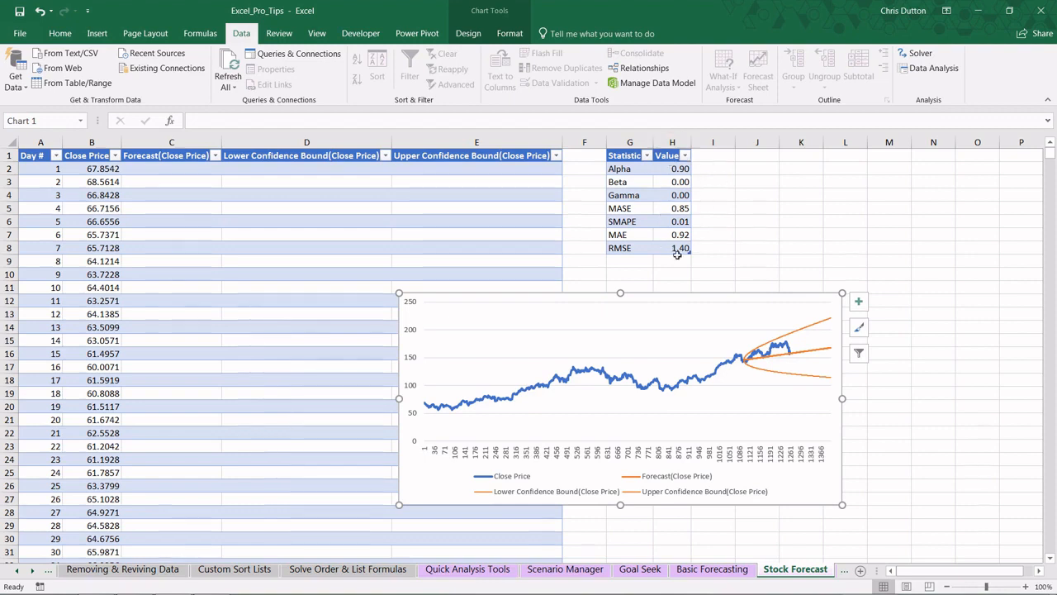
click(110, 354)
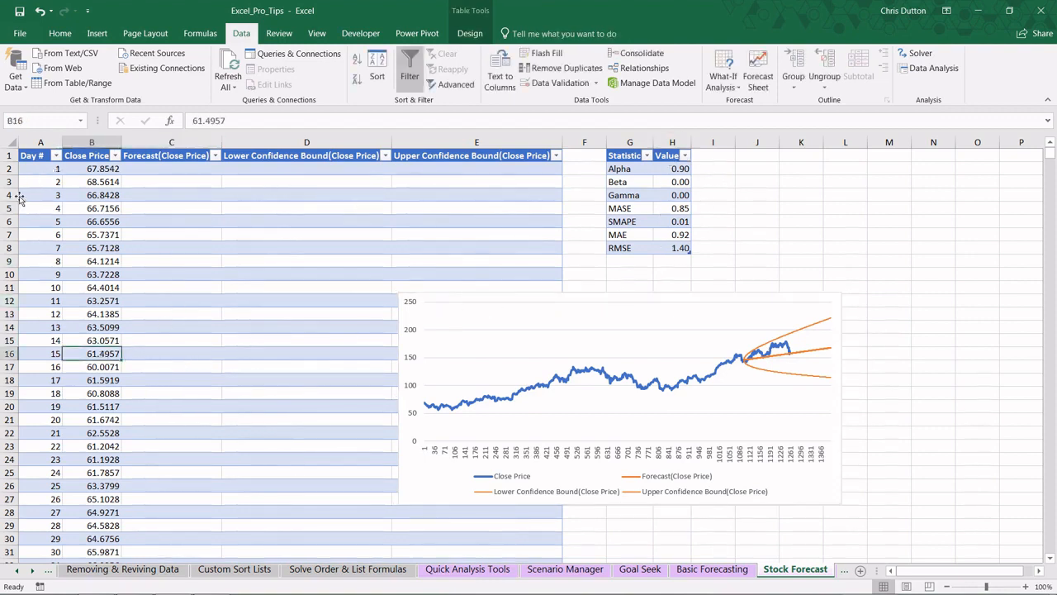
- Find the first forecasted row in the table and examine the forecast, lower bound and upper bound formulas in row 1102
scroll(105, 305, down, 7)
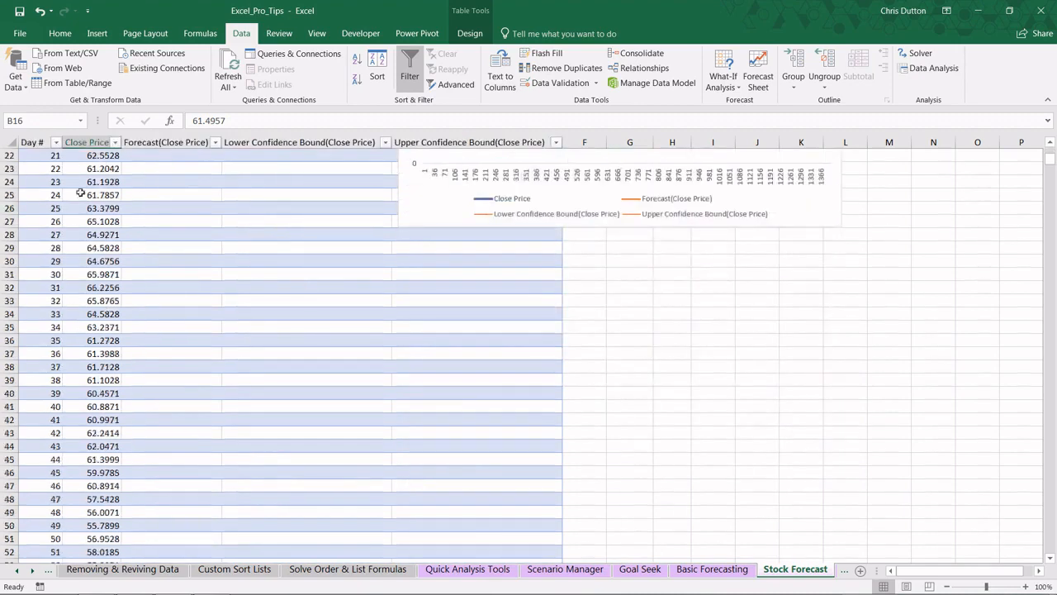
scroll(99, 324, down, 20)
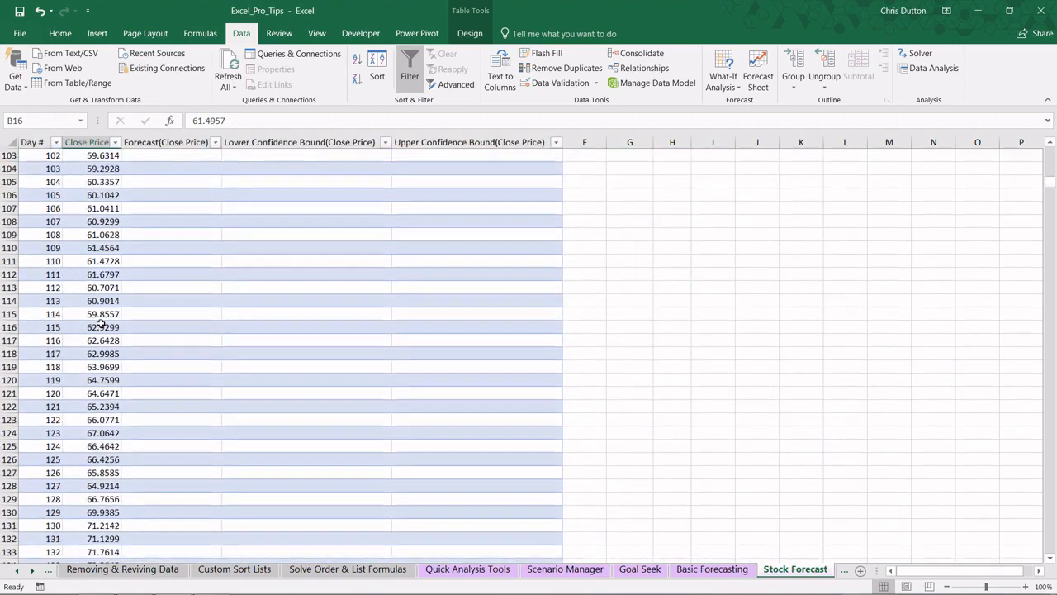
scroll(99, 324, down, 10)
click(177, 211)
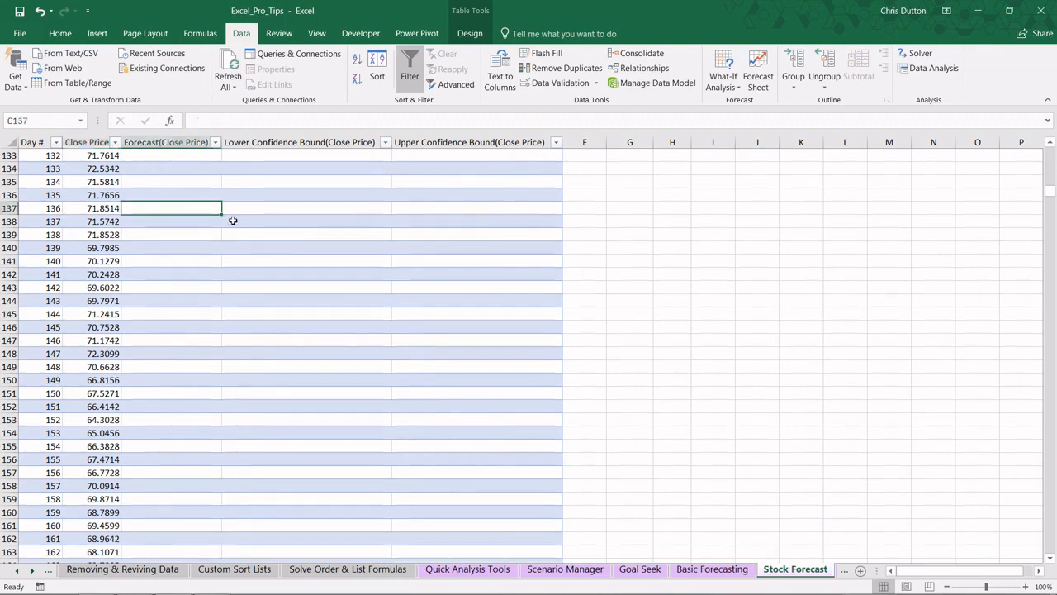
key(ctrl+Down)
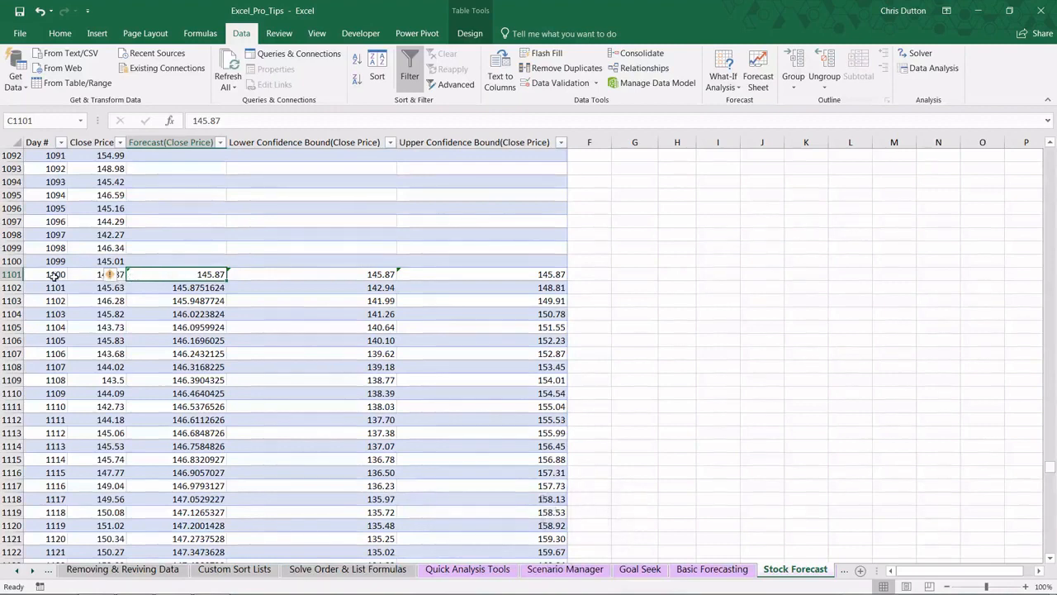
click(55, 275)
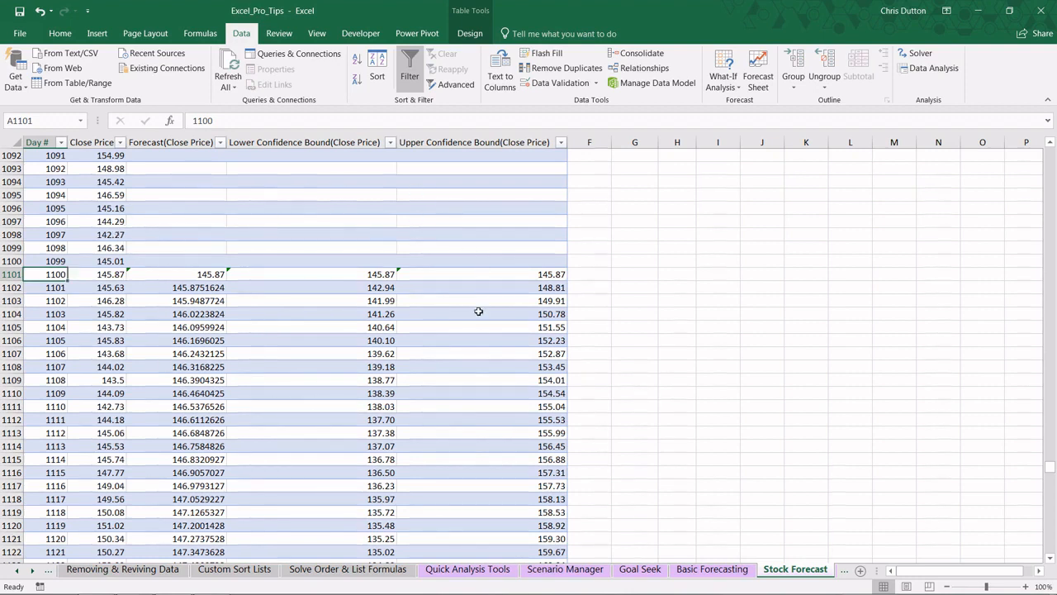
click(205, 289)
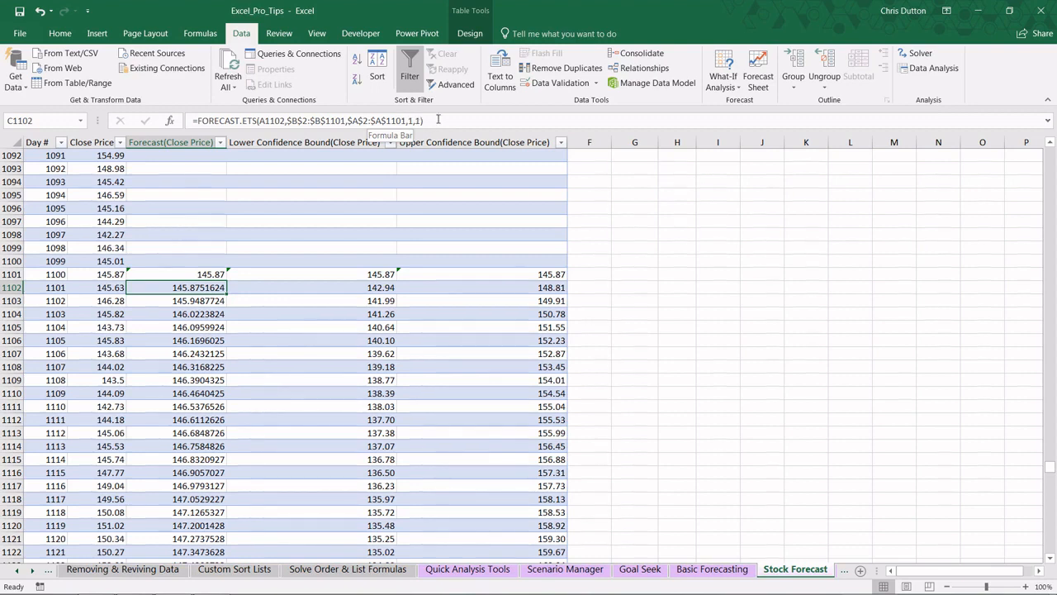
click(351, 287)
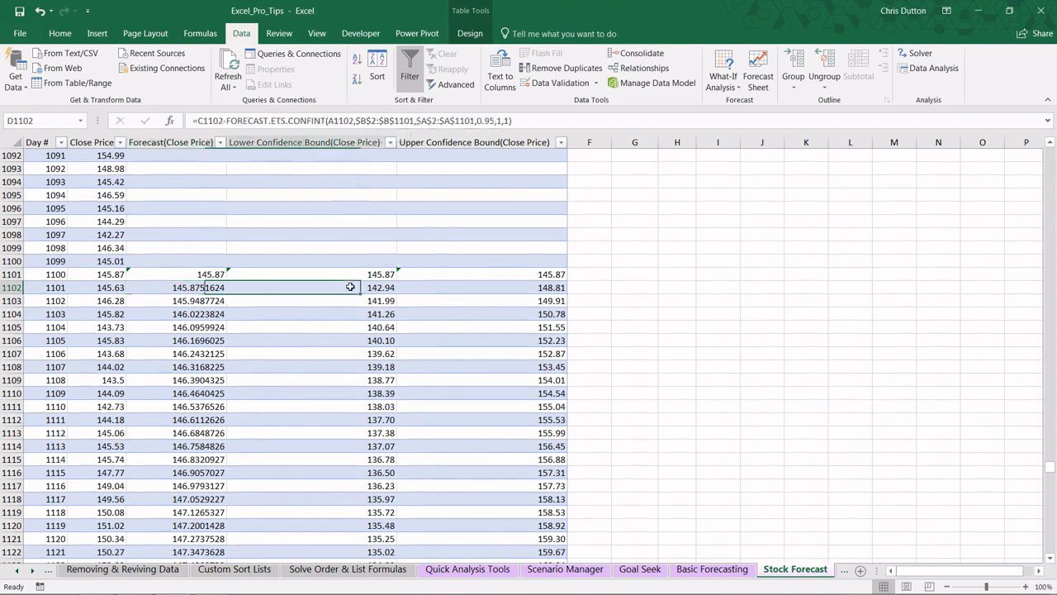
click(451, 287)
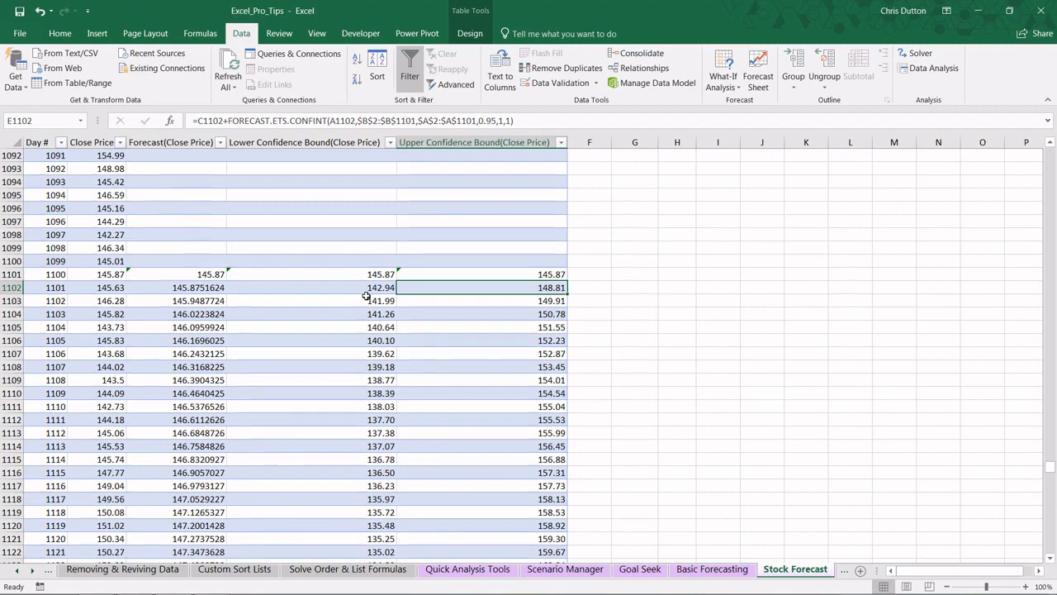
- Examine the values and timeline arguments of the upper confidence bound formula in E1102, leaving the formula as it is
click(348, 120)
click(462, 120)
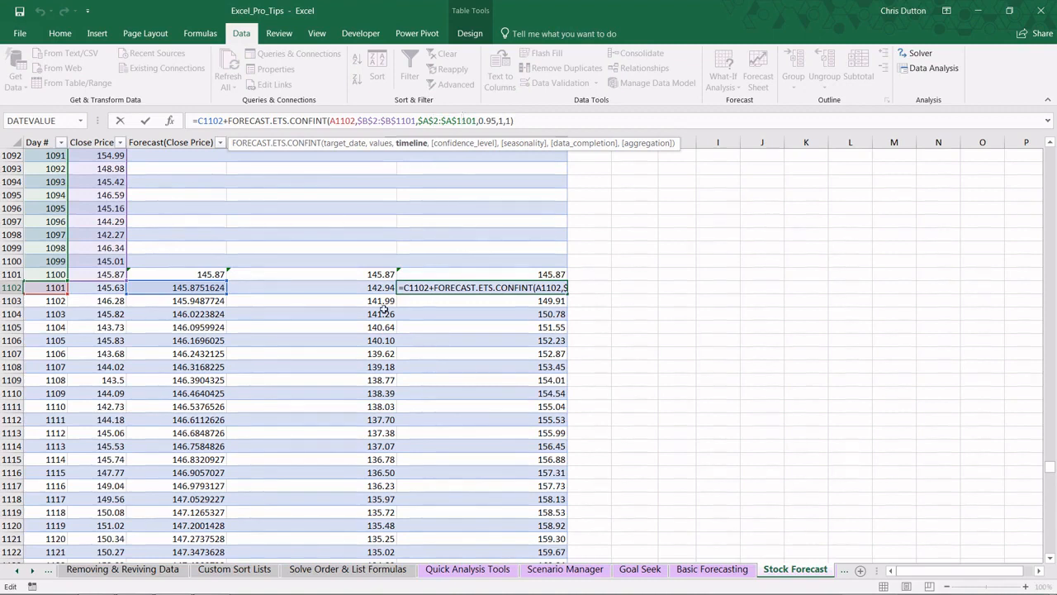
key(Escape)
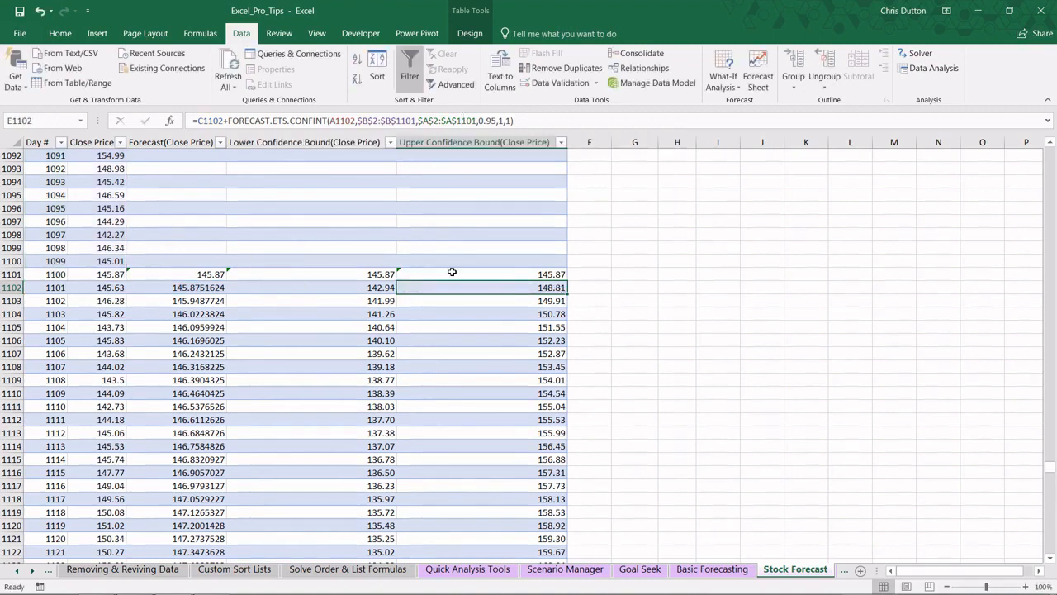
- Add a linear trendline to the Close Price series in the forecast chart on the Stock Forecast sheet
drag(1048, 469, 1047, 147)
drag(679, 299, 673, 277)
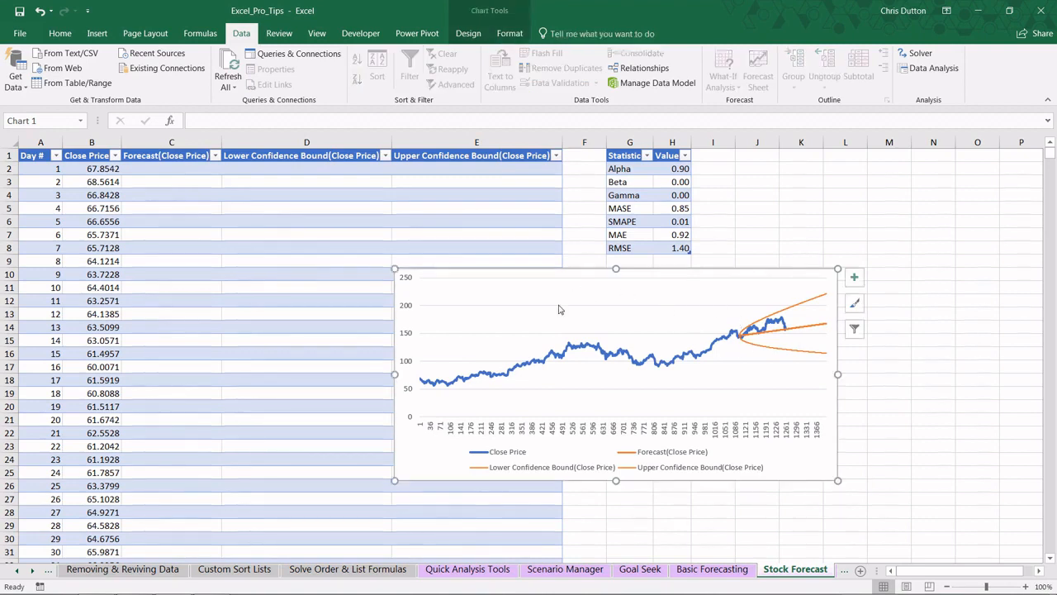
click(606, 364)
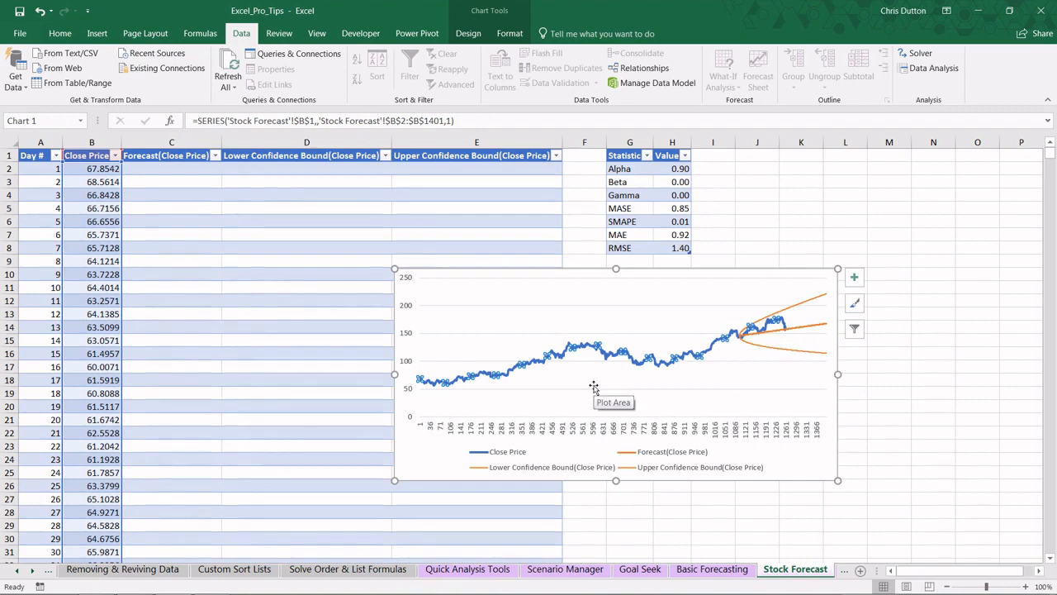
click(468, 33)
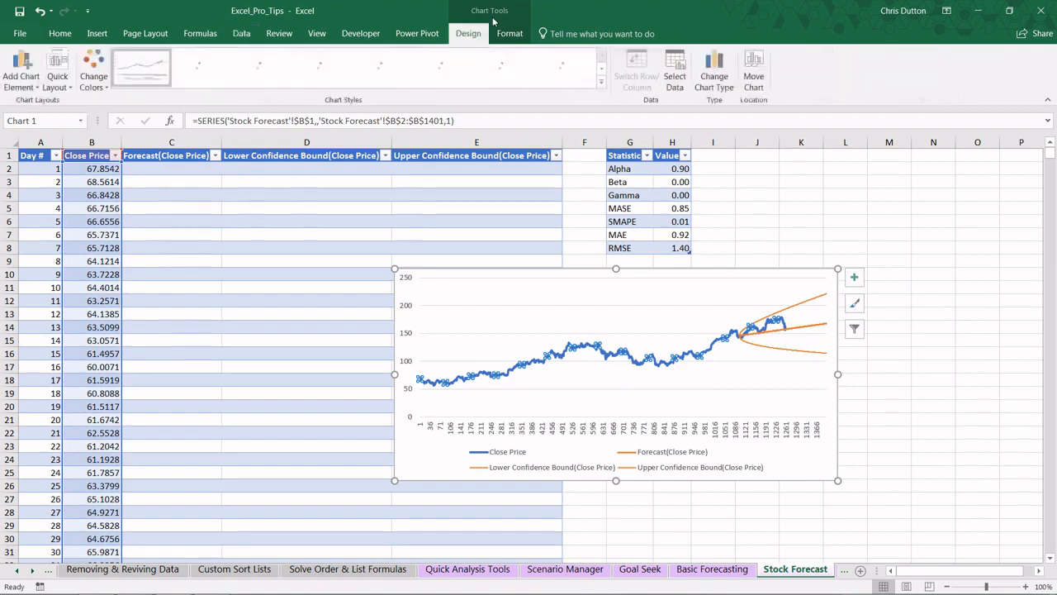
click(29, 90)
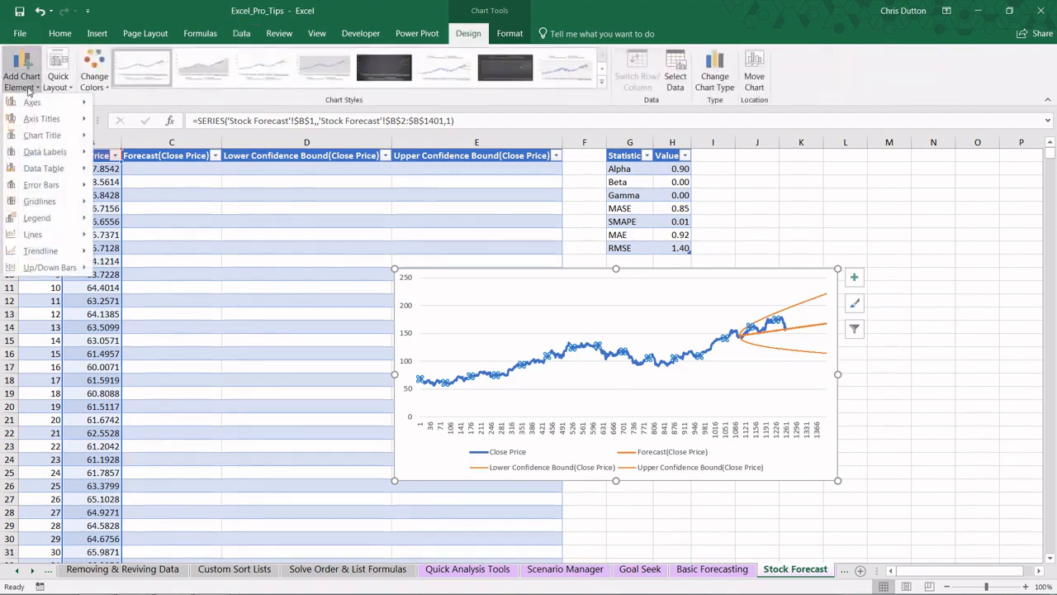
mouse_move(49, 250)
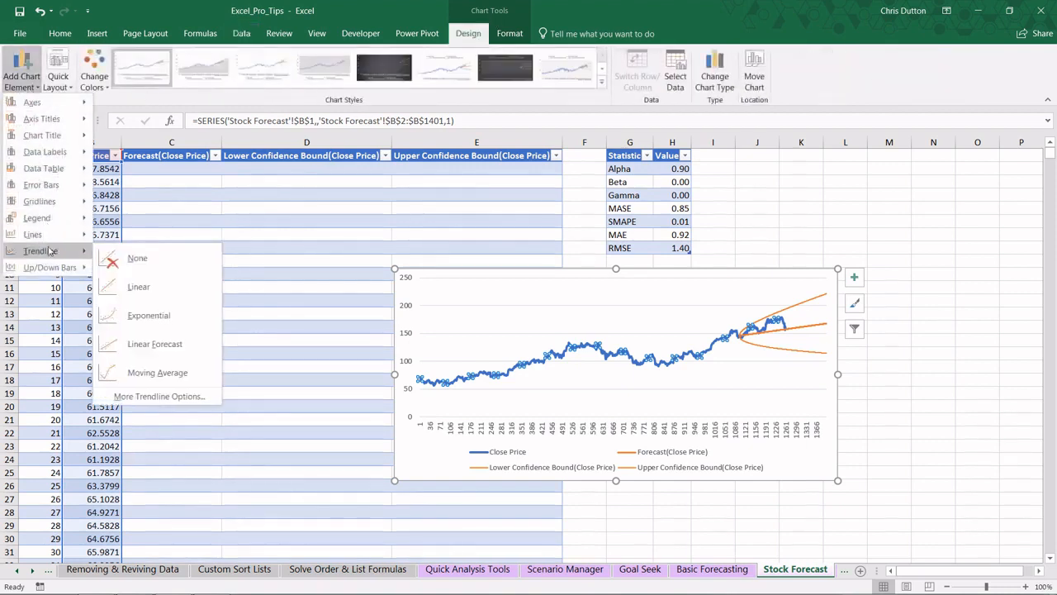
click(160, 287)
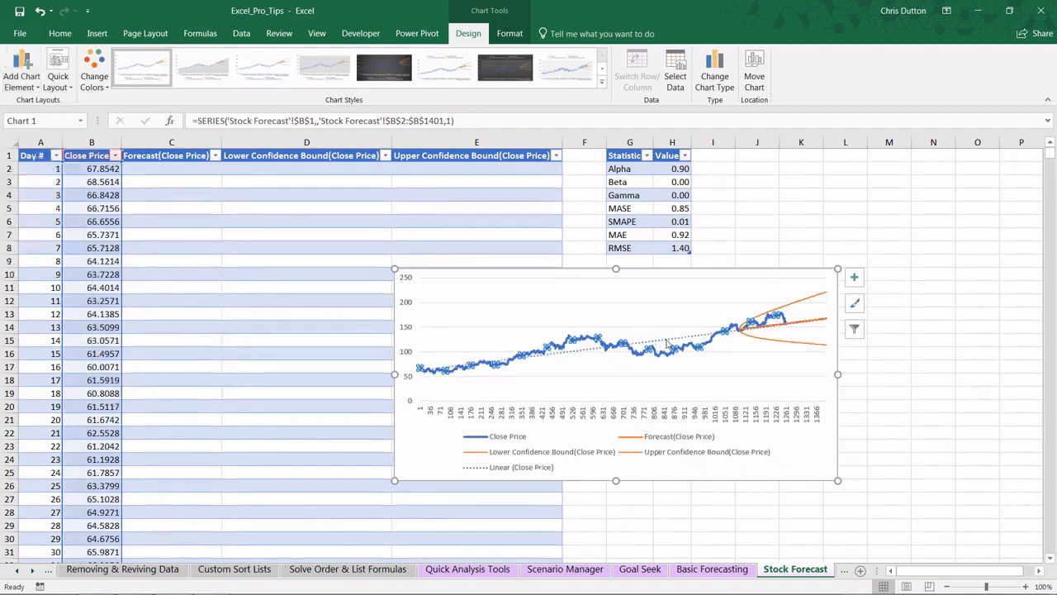
click(682, 341)
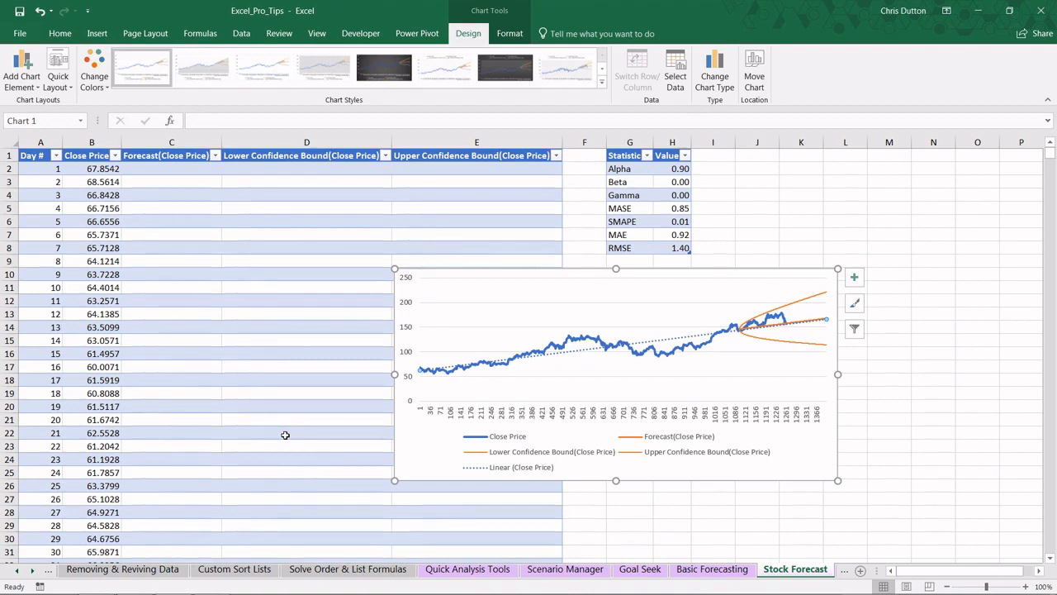
- Preview a Forecast Sheet for the Month and Avg Temp_F columns on the Basic Forecasting sheet
click(712, 572)
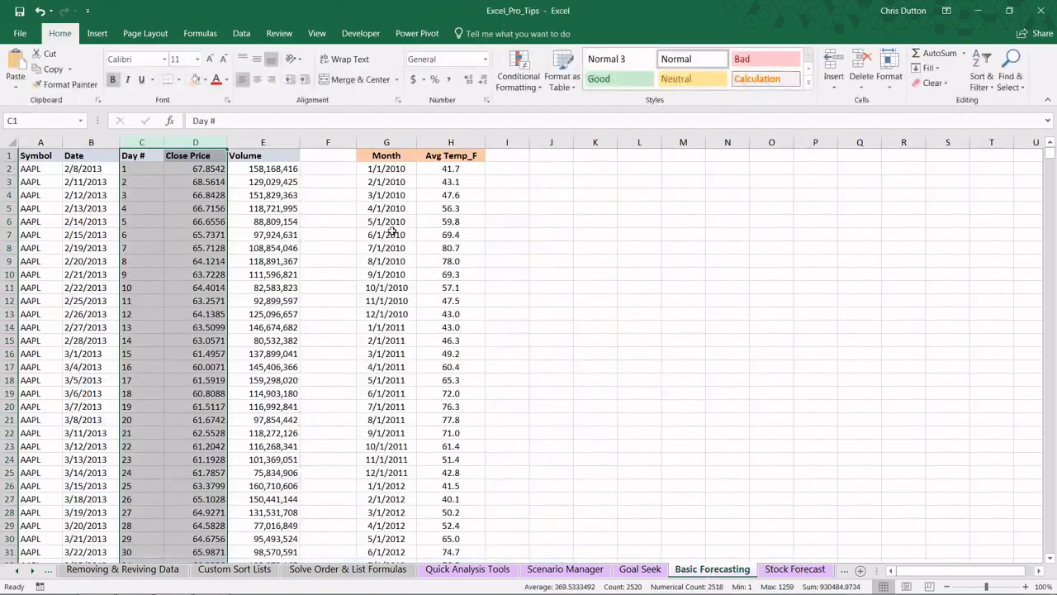
drag(386, 139, 436, 137)
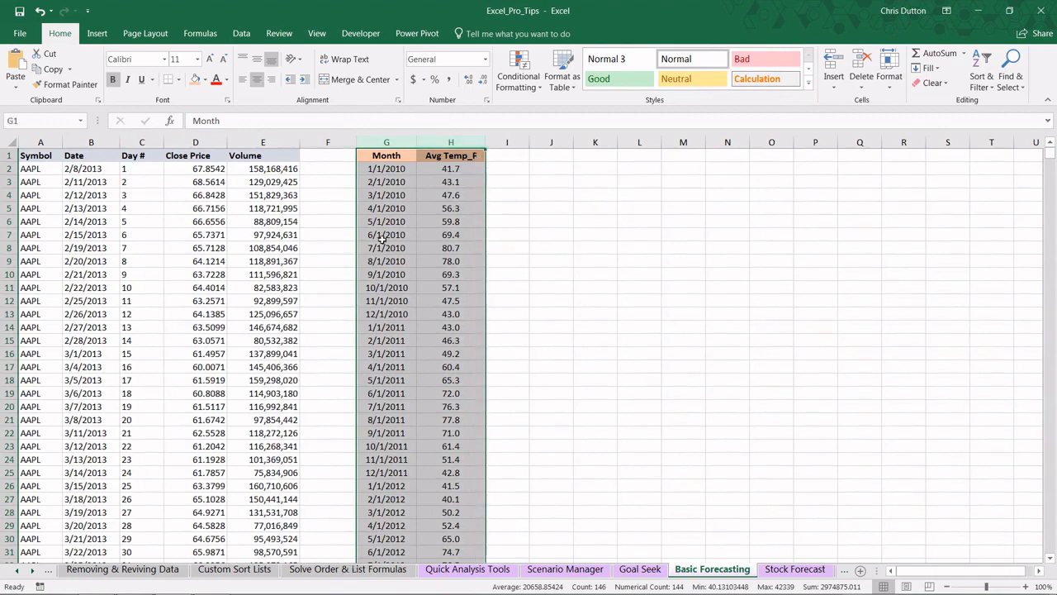
click(242, 33)
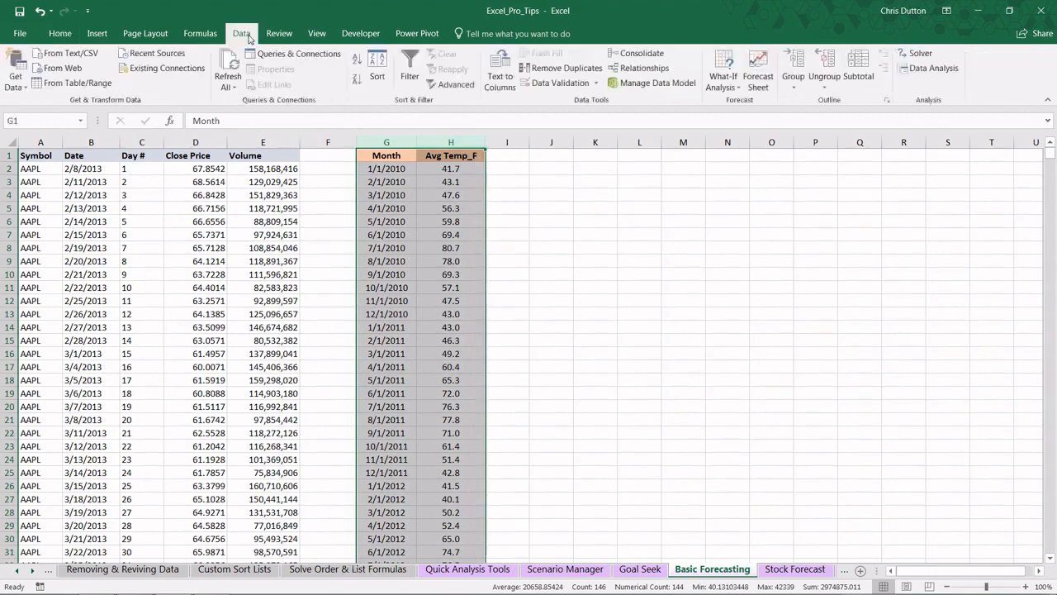
click(762, 72)
drag(476, 122, 653, 169)
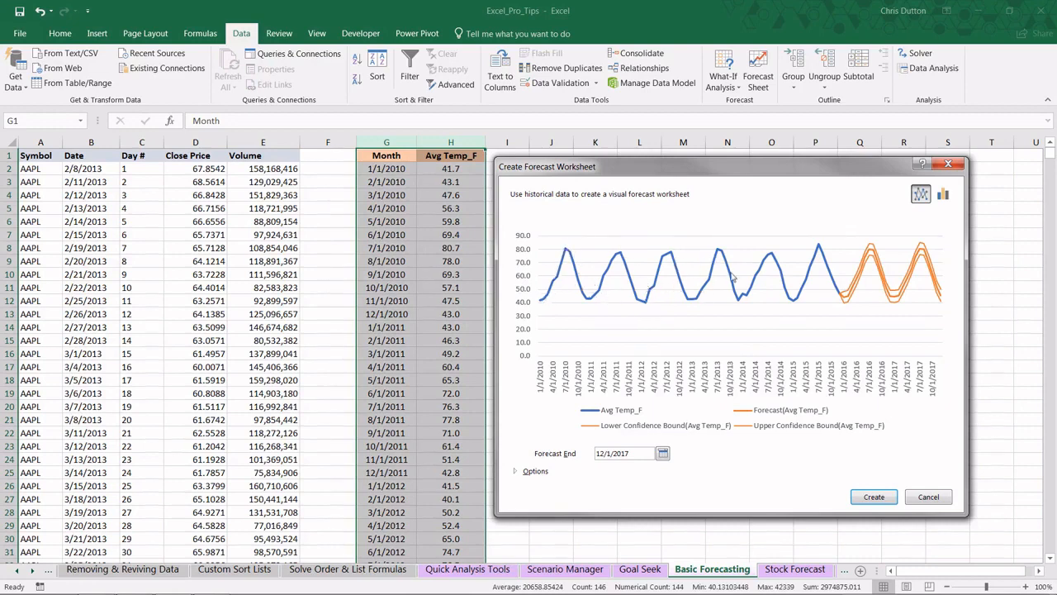
- Examine the temperature forecast's additional options, including manual seasonality, and cancel without creating the worksheet
click(516, 472)
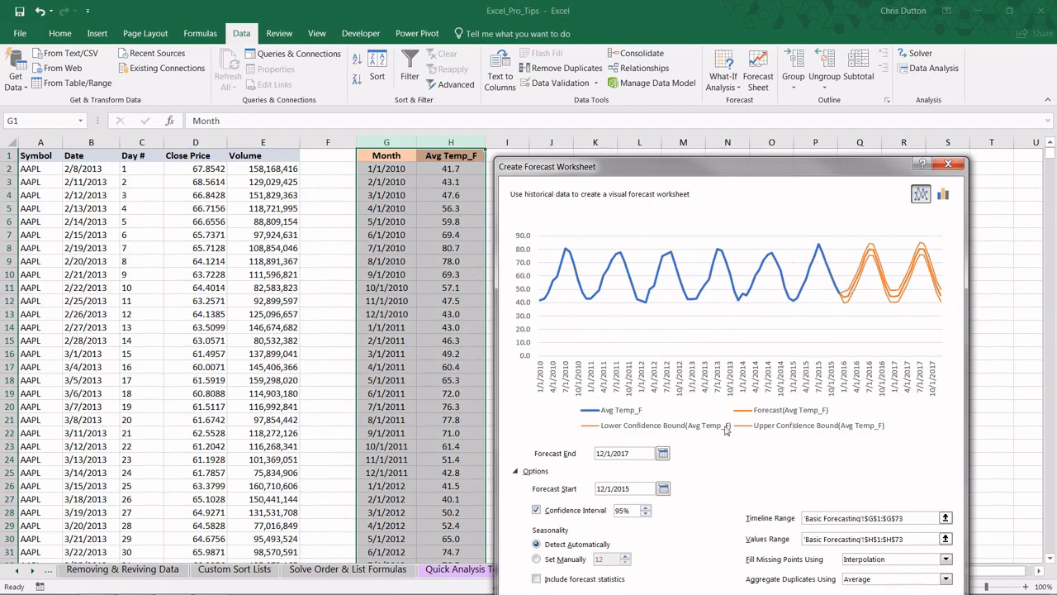
drag(703, 171, 716, 99)
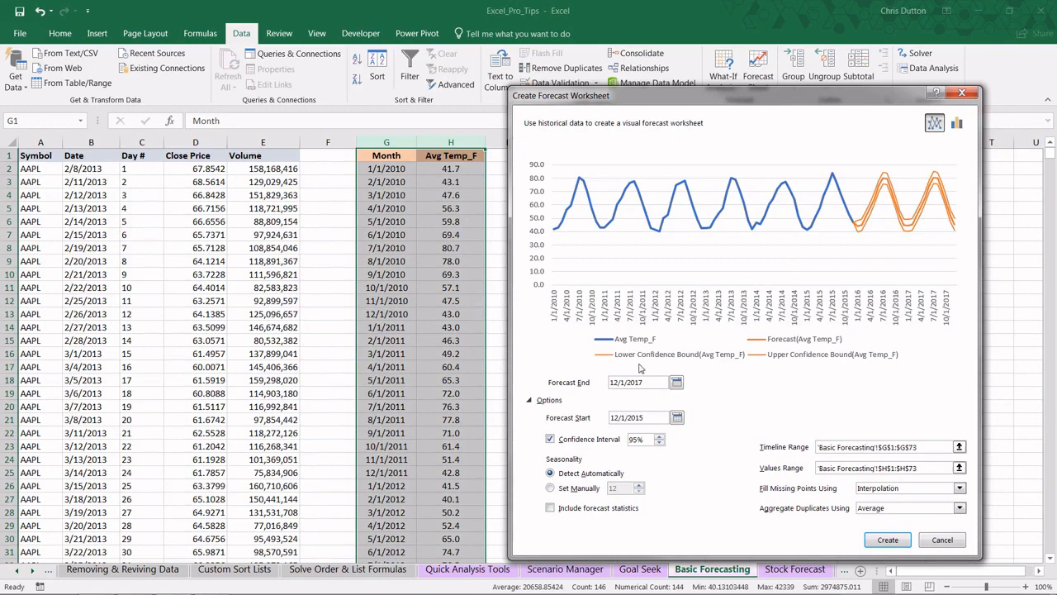
click(550, 489)
click(941, 540)
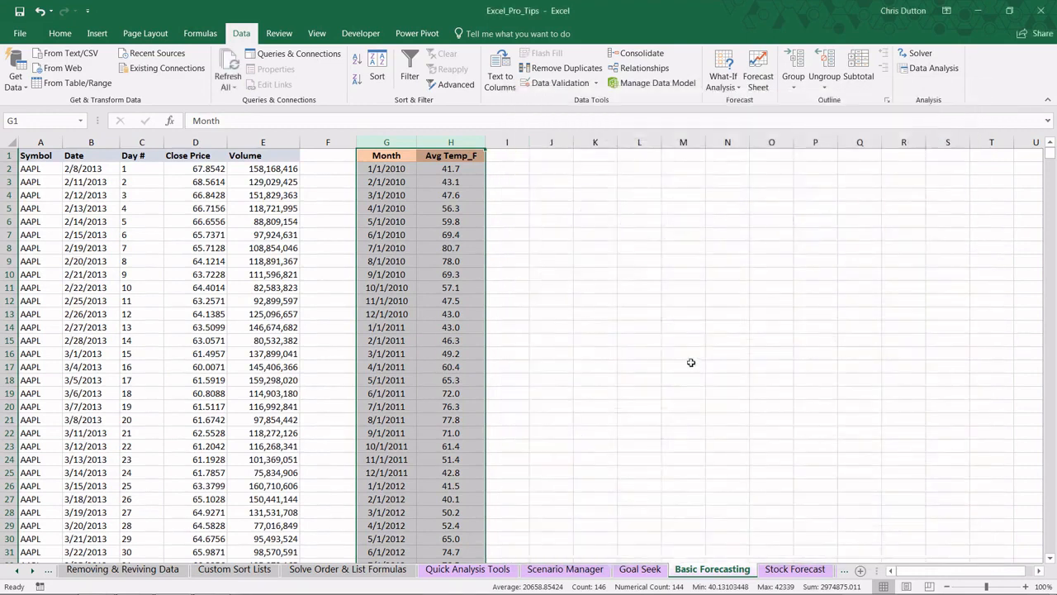
click(241, 193)
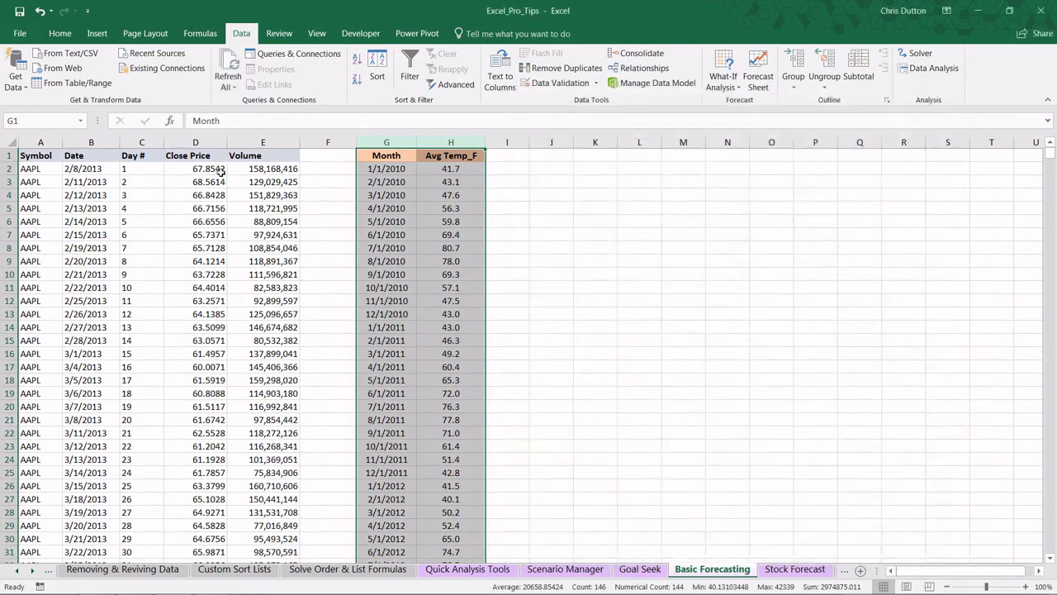
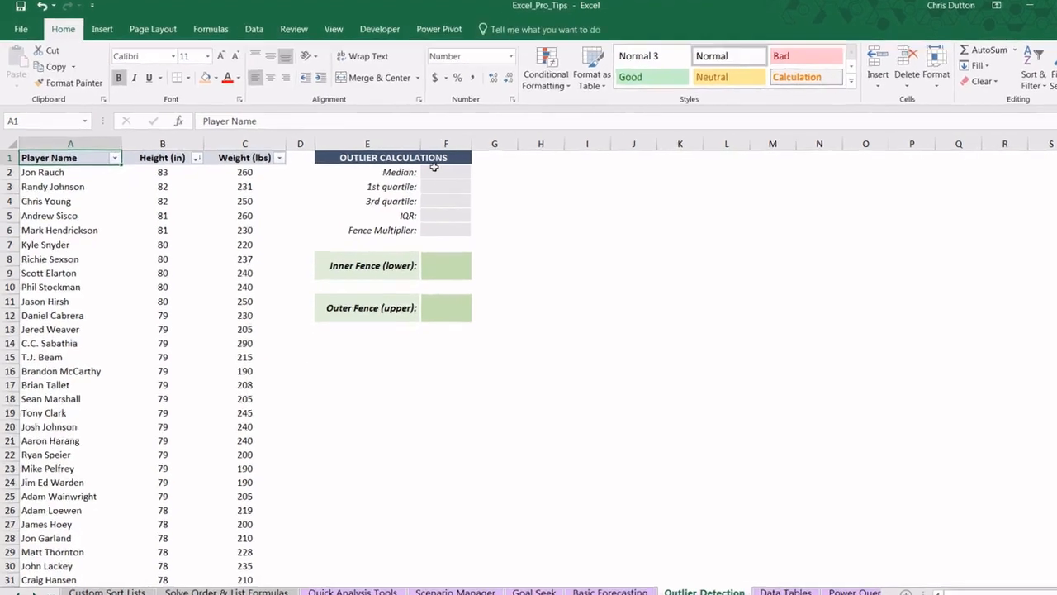
- Calculate the median player height in F2 of the Outlier Detection sheet with =MEDIAN(B:B)
click(413, 170)
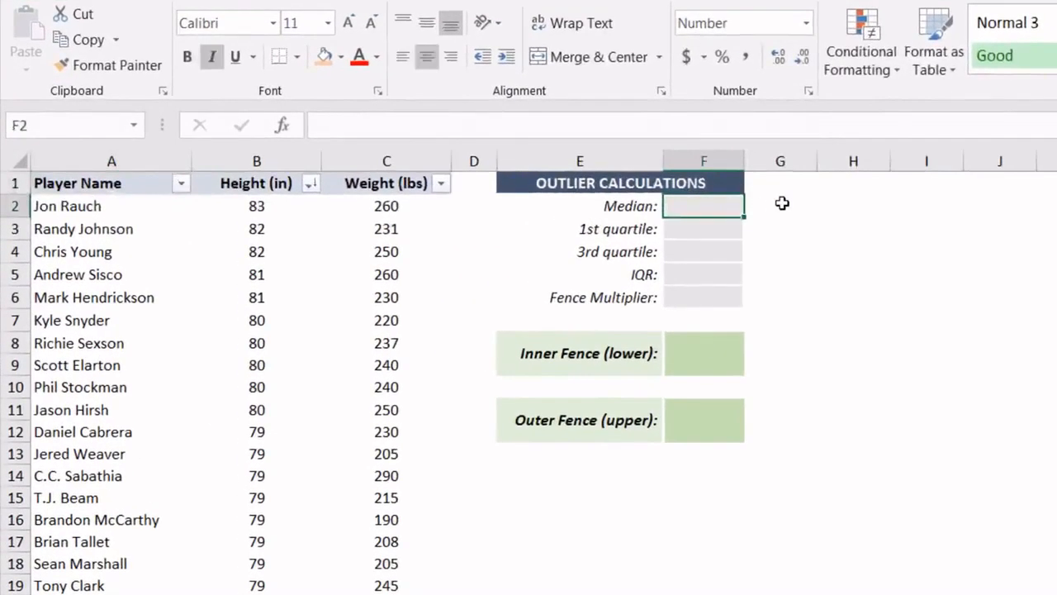
text(=MEDIA)
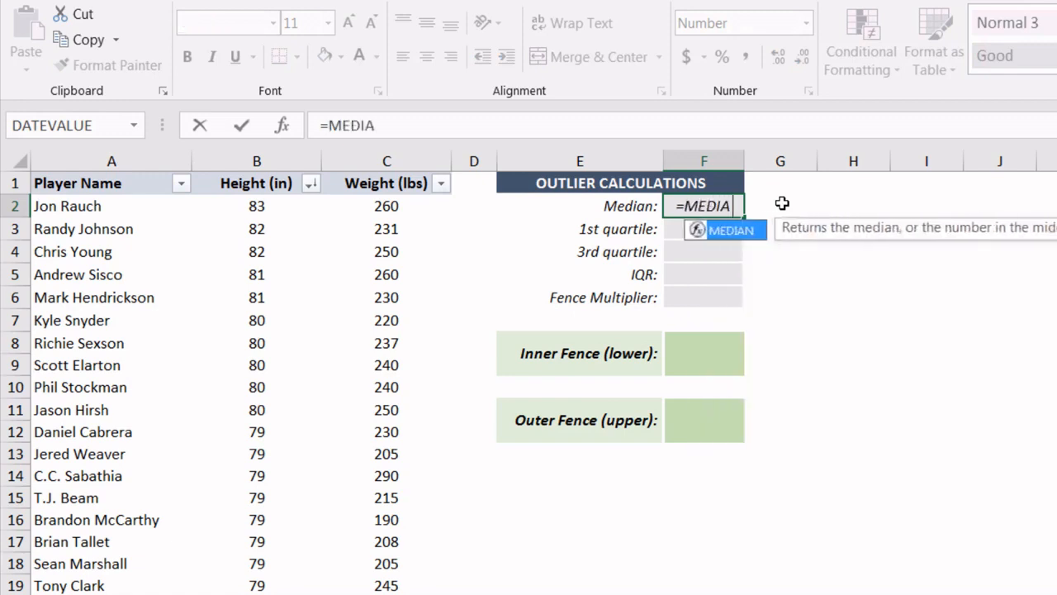
text(N()
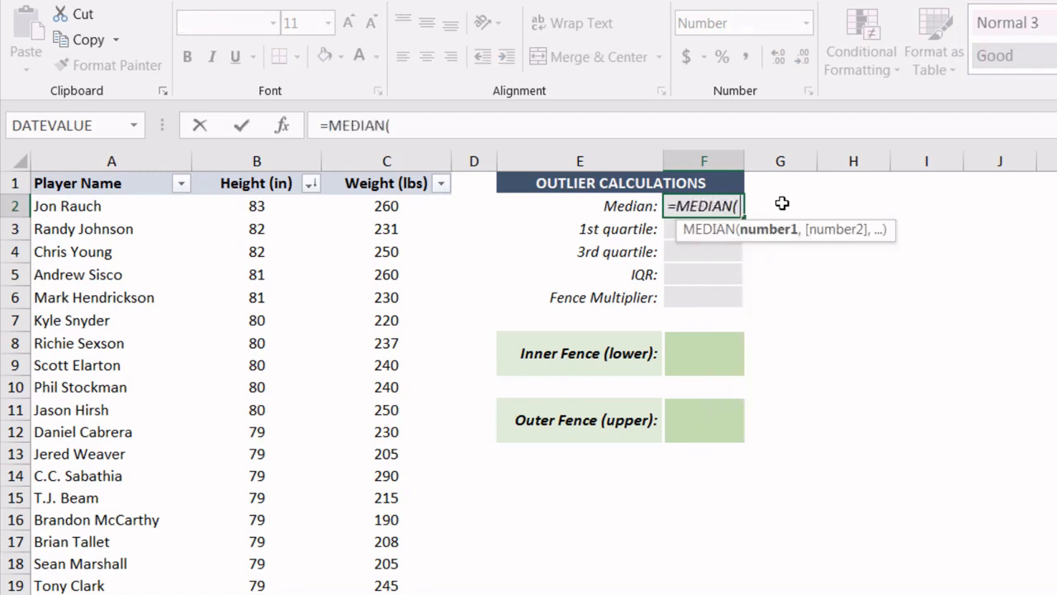
click(297, 157)
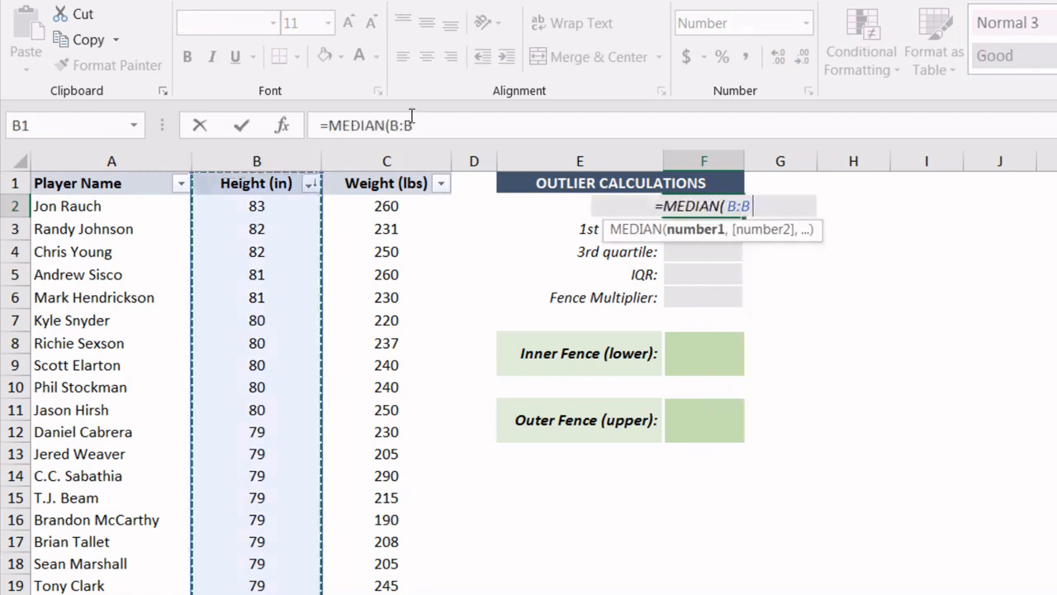
text())
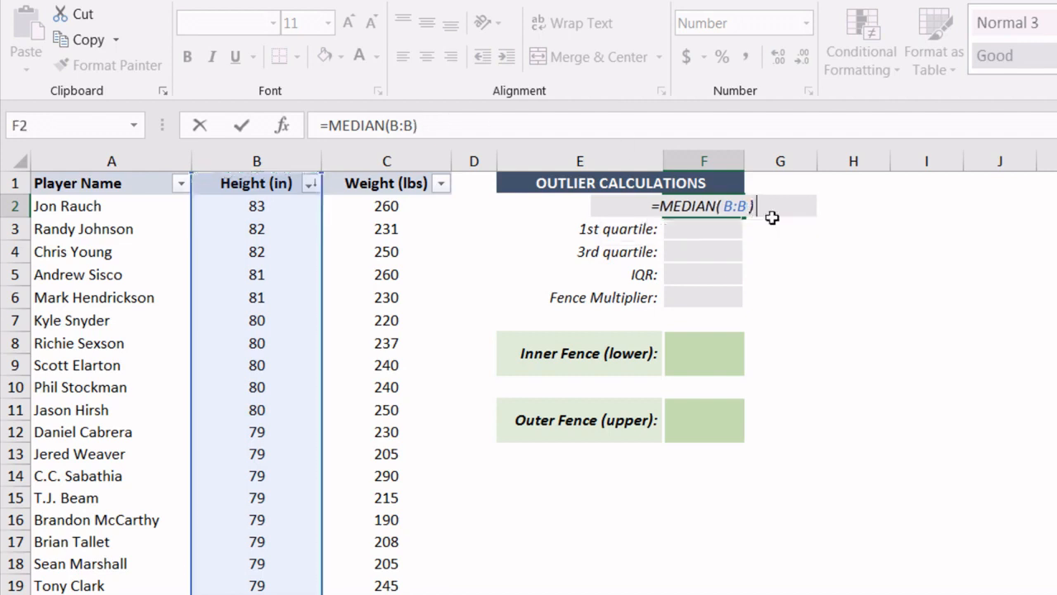
key(Return)
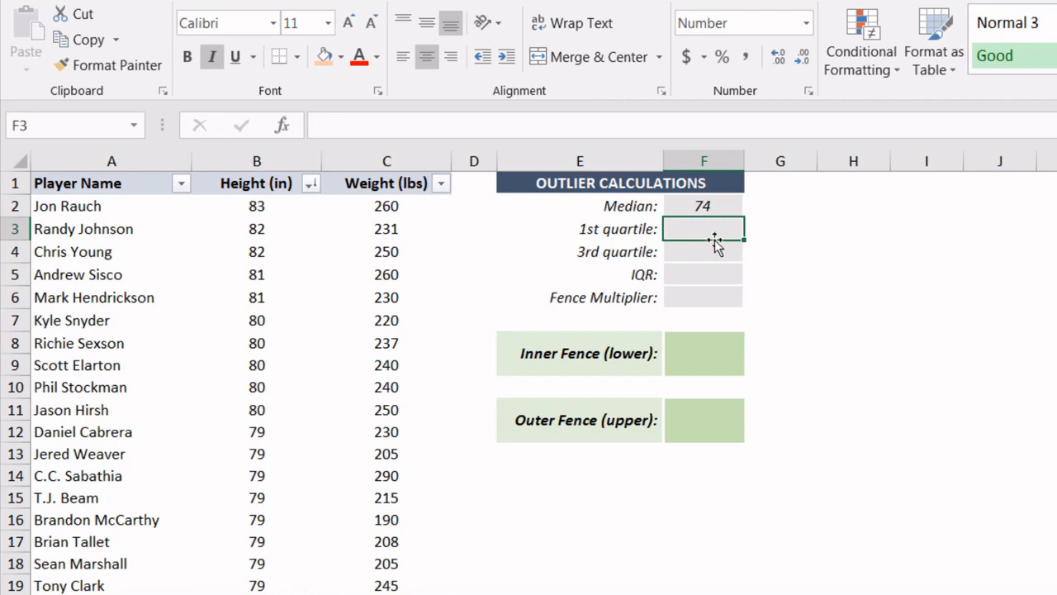
- Calculate the 1st quartile of the heights in F3 with =QUARTILE.INC(B:B,1)
text(=Q)
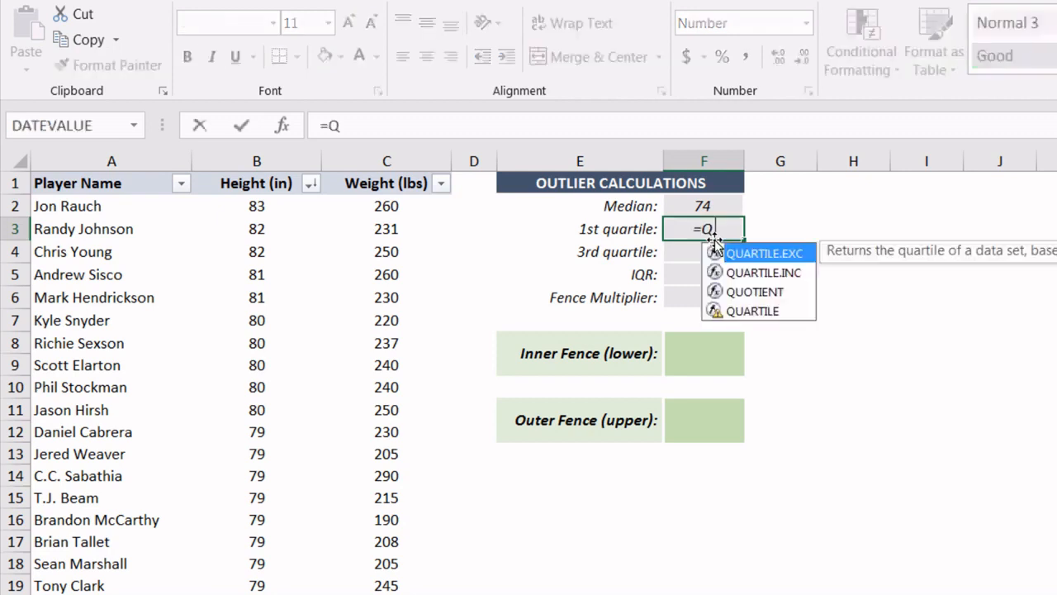
text(UARTILE)
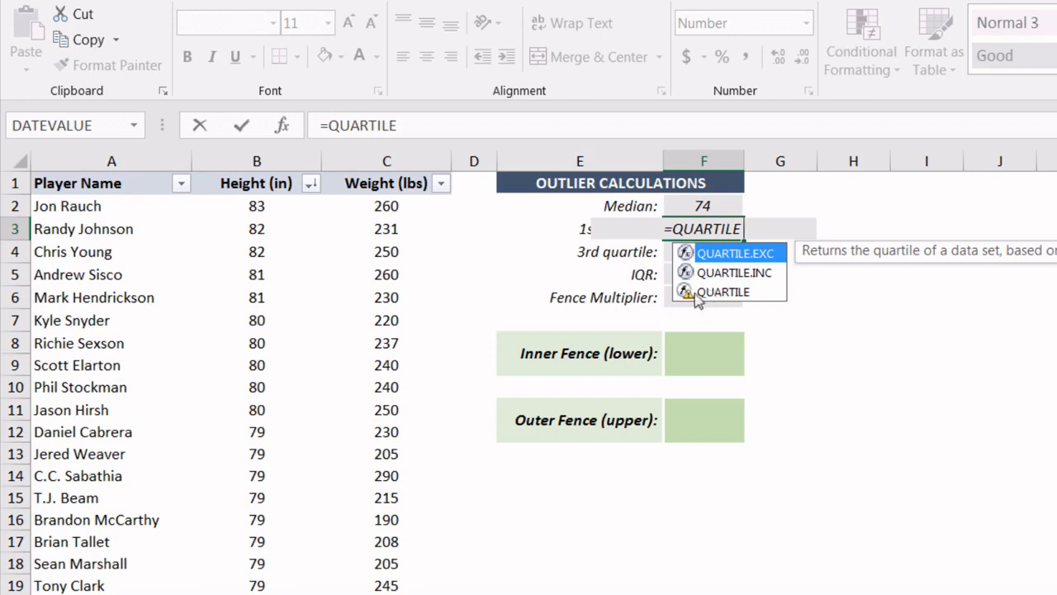
click(724, 294)
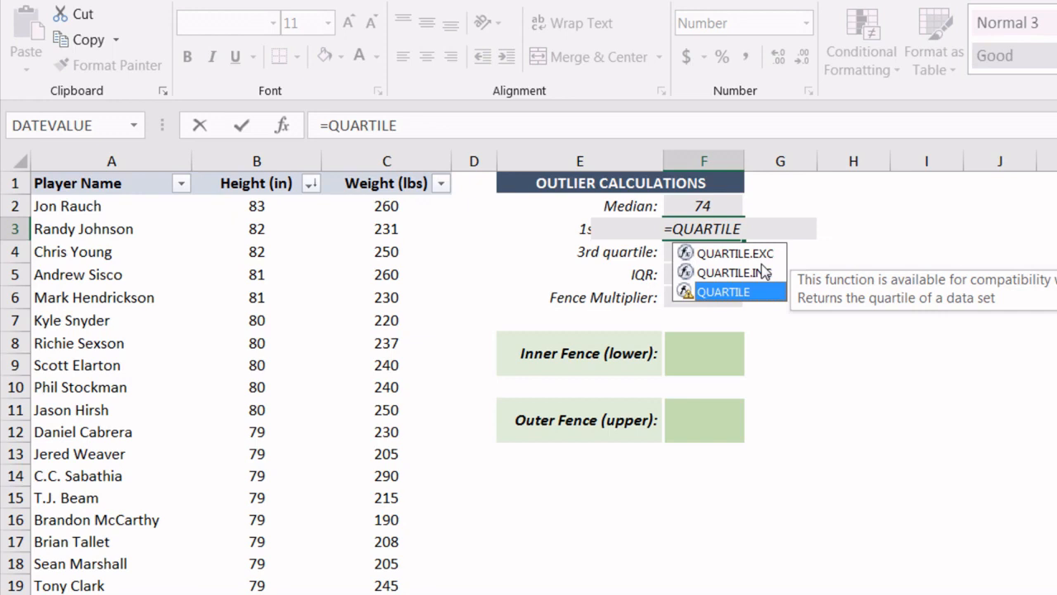
click(748, 273)
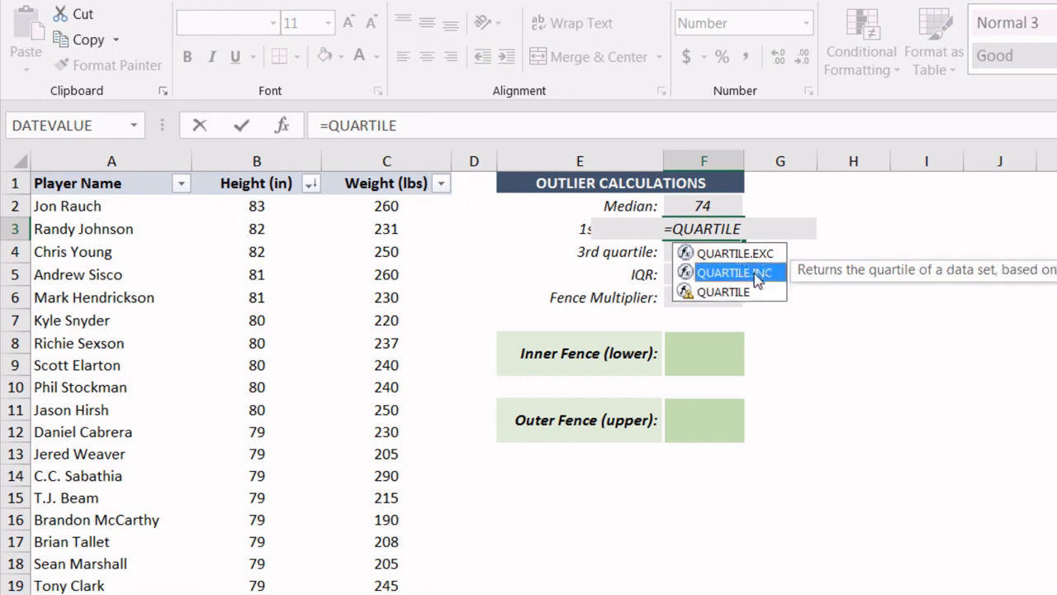
double_click(755, 278)
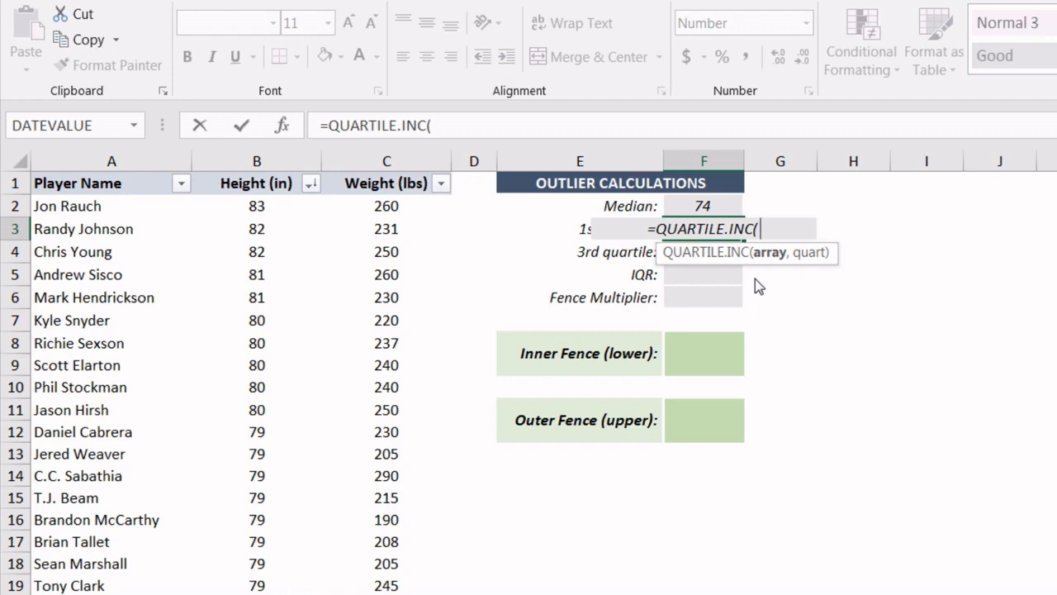
click(256, 158)
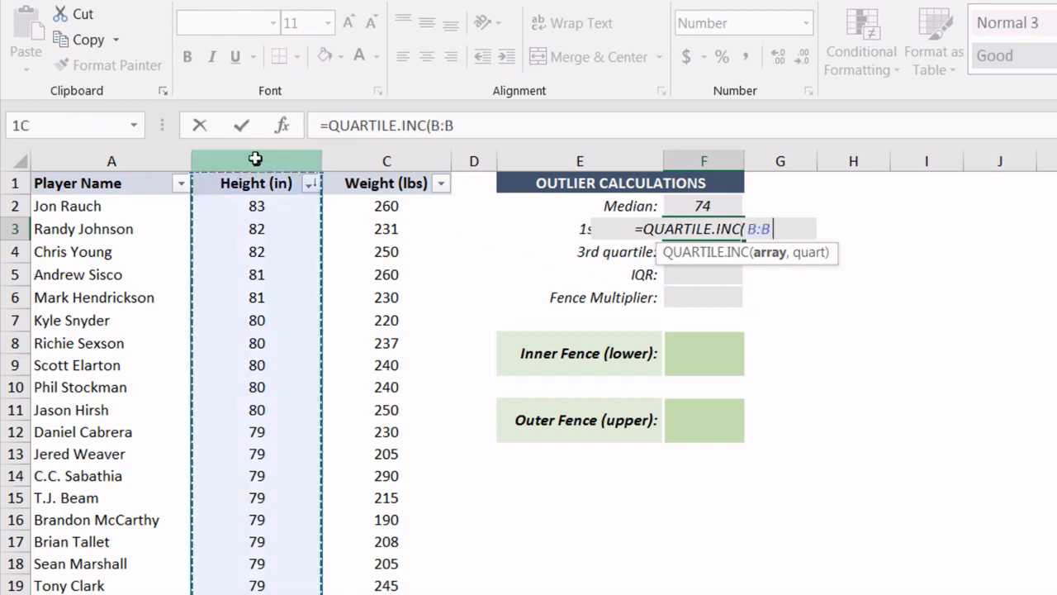
text(,)
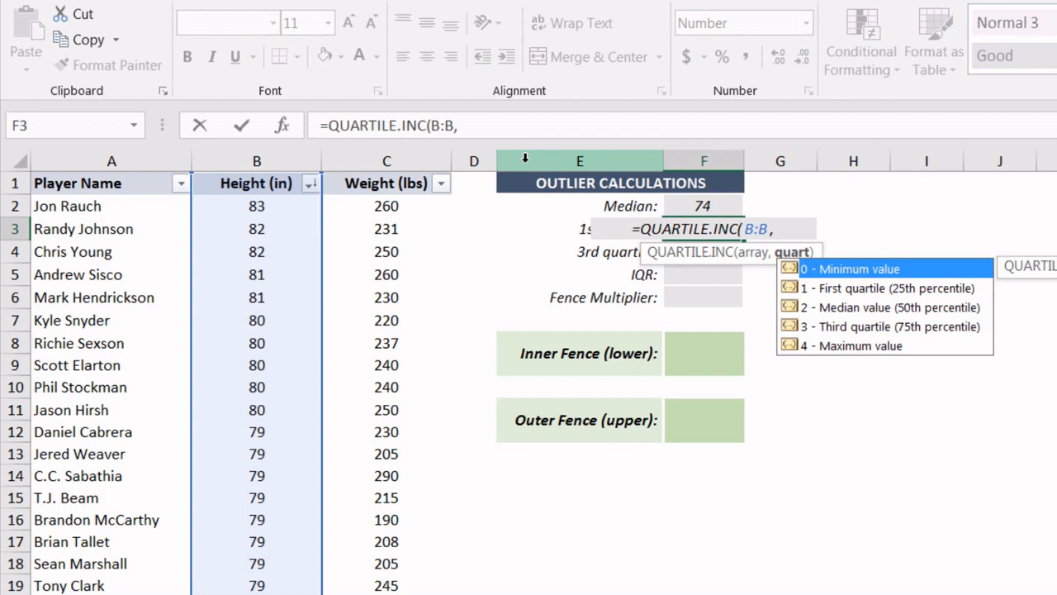
text(1)
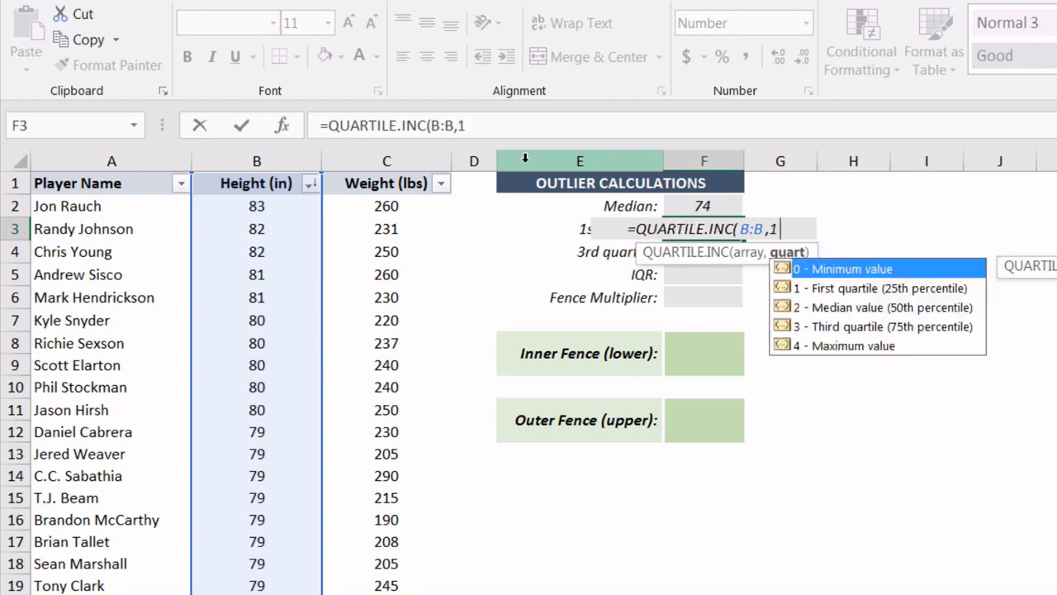
text())
key(Return)
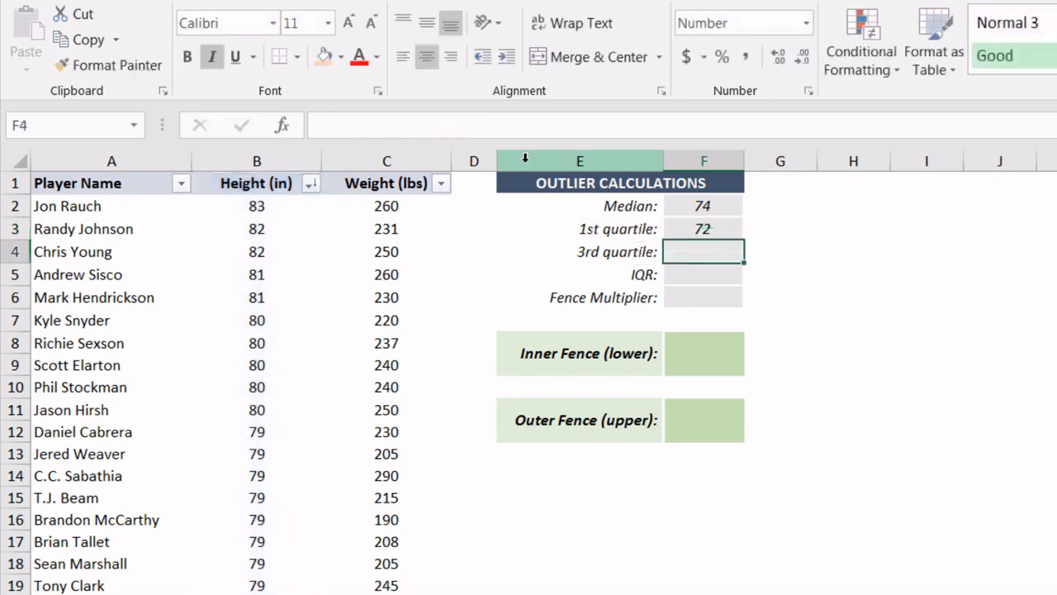
- Examine the quart argument options of the QUARTILE.INC formula in F3, keeping the argument at 1
key(Up)
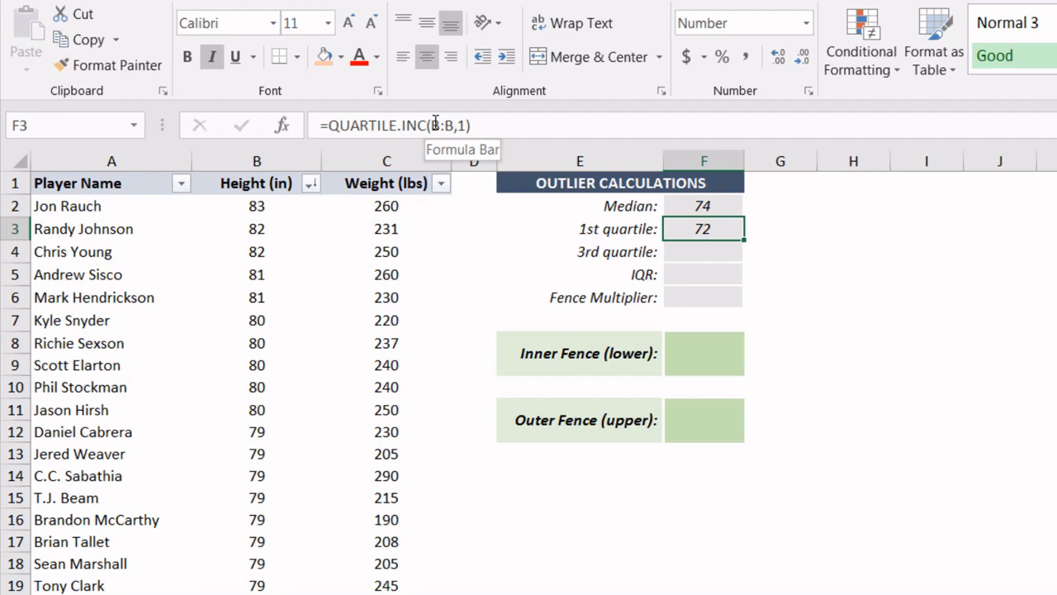
click(467, 125)
key(BackSpace)
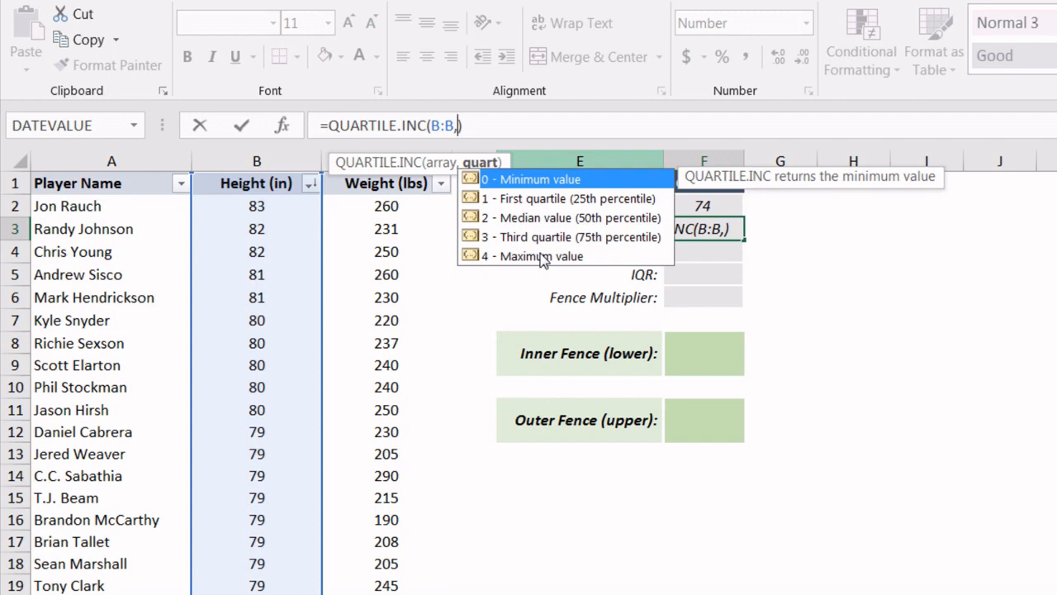
text(1)
key(Return)
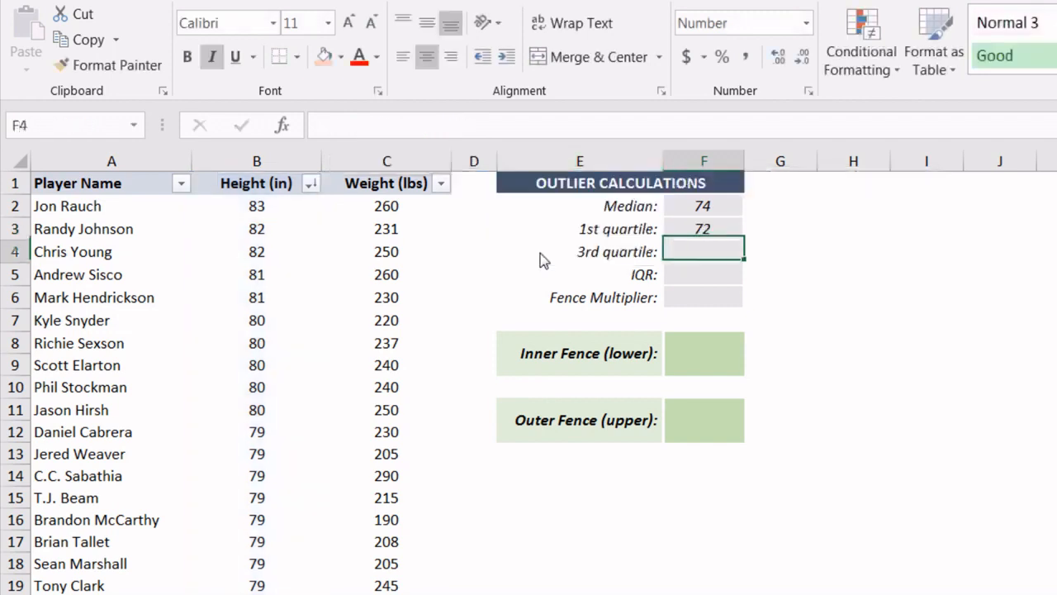
- Copy the 1st quartile formula from F3 to F4 and change its quart argument to 3 for the 3rd quartile
click(691, 229)
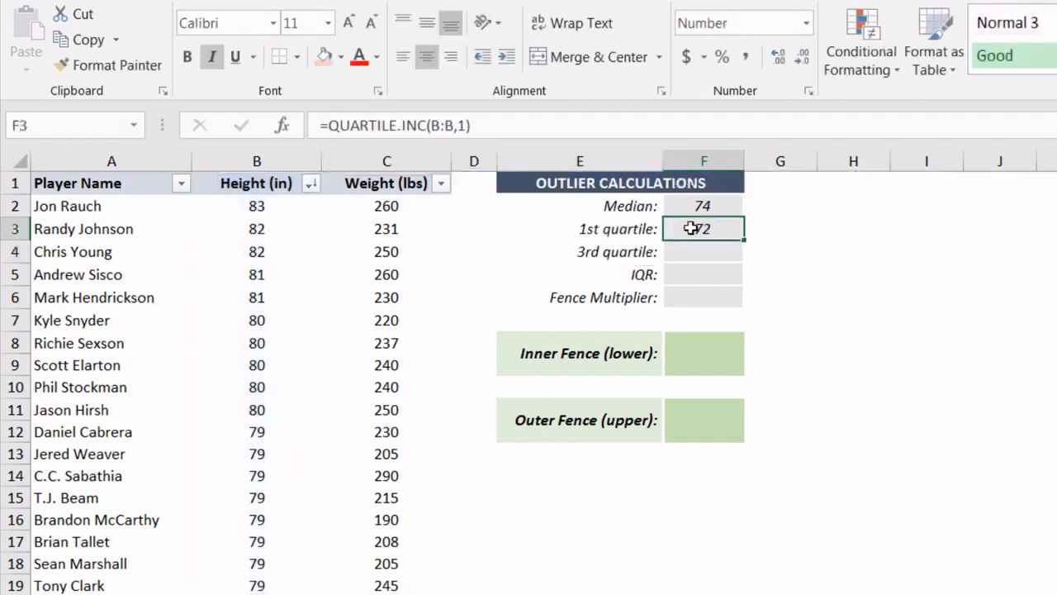
key(ctrl+c)
key(Down)
key(ctrl+v)
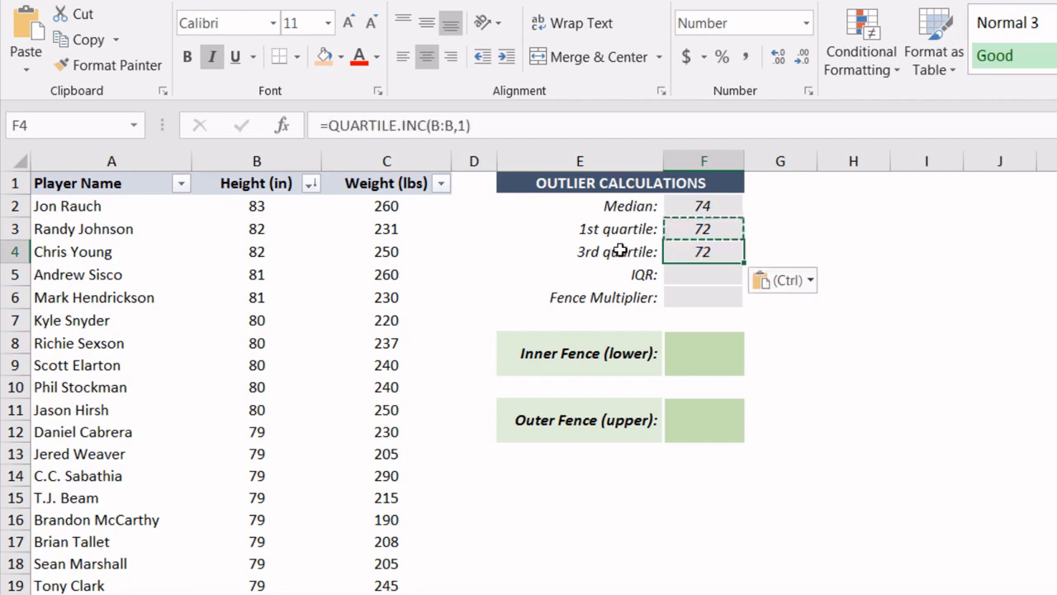
click(465, 125)
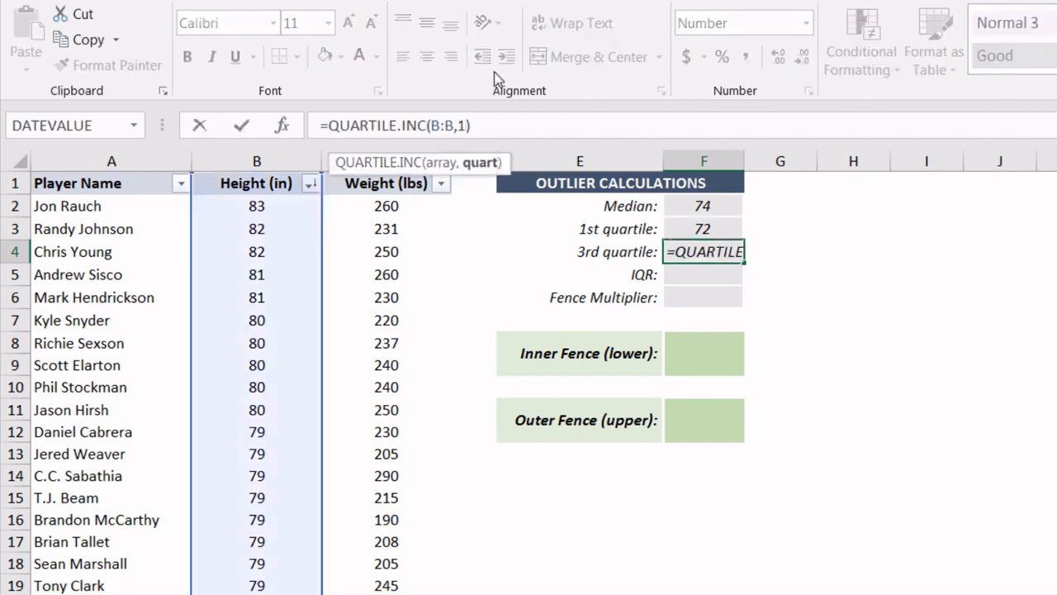
key(BackSpace)
text(3)
key(Return)
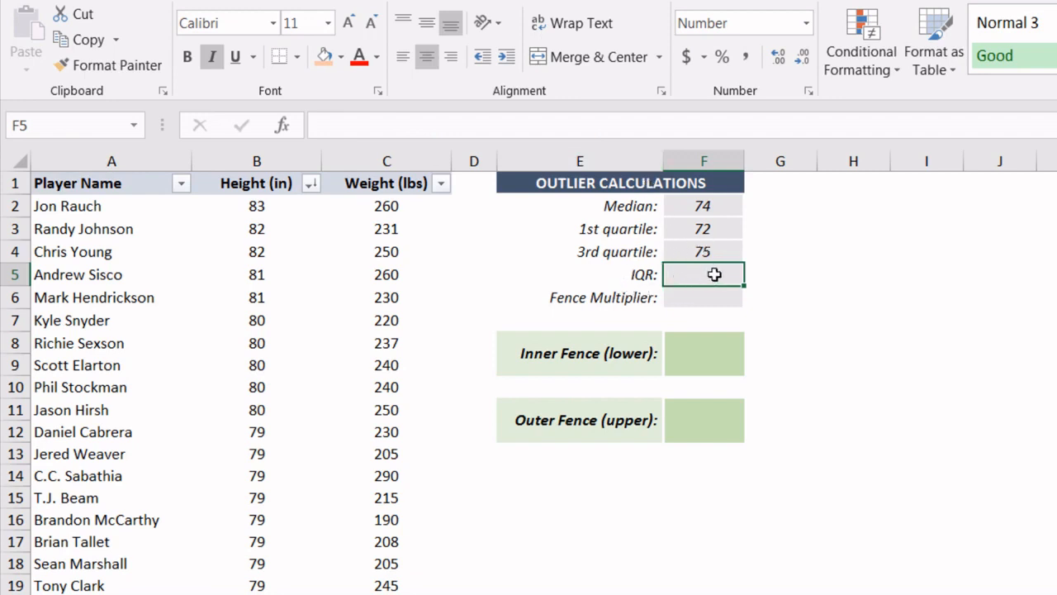
- Calculate the IQR in F5 with =F4-F3 and set the fence multiplier in F6 to 1.5
text(=)
key(Up)
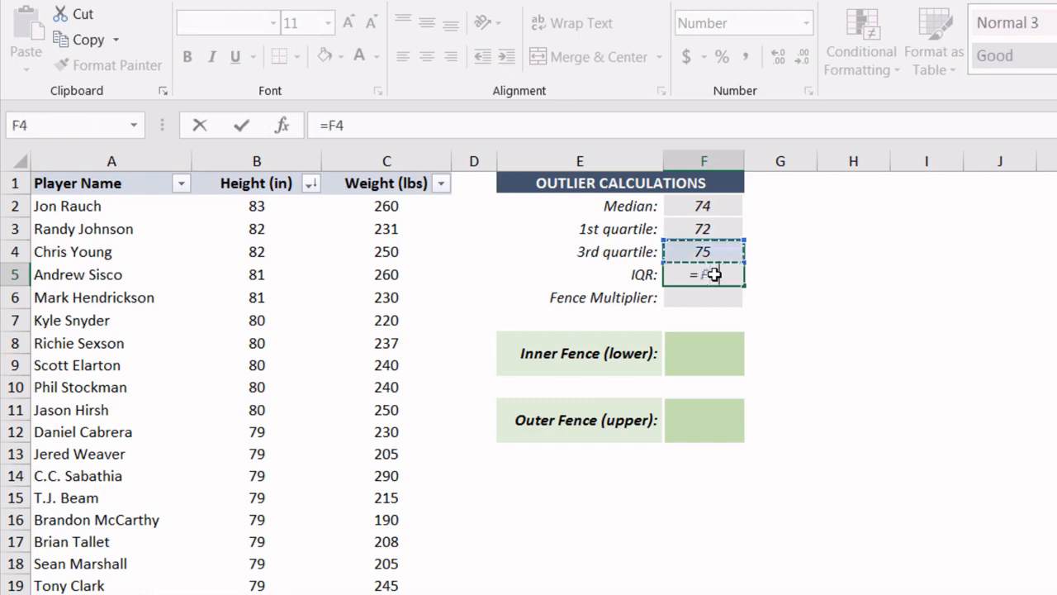
text(-)
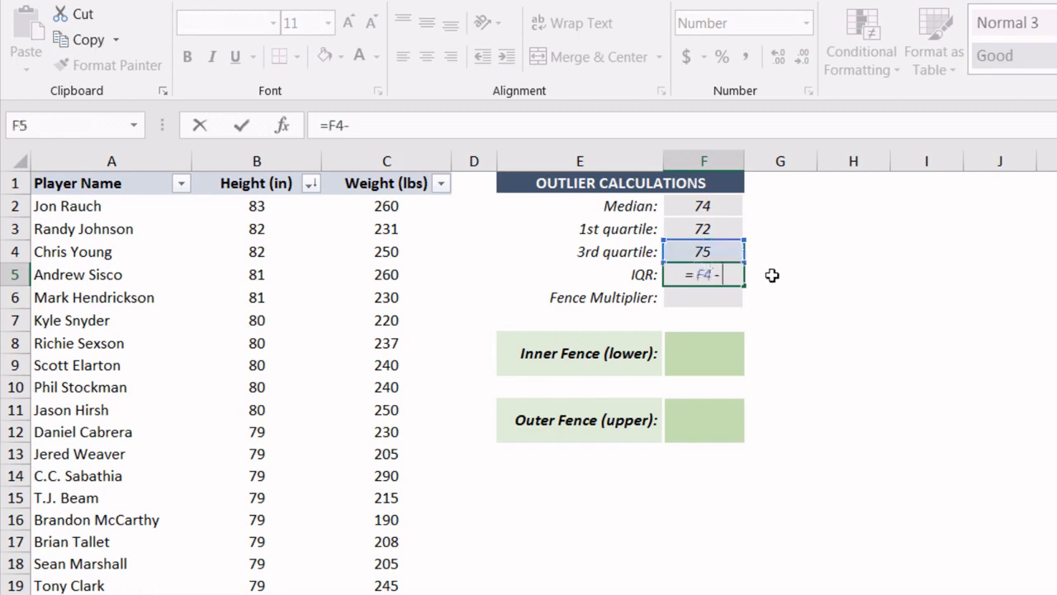
key(Up)
key(Up)
key(Return)
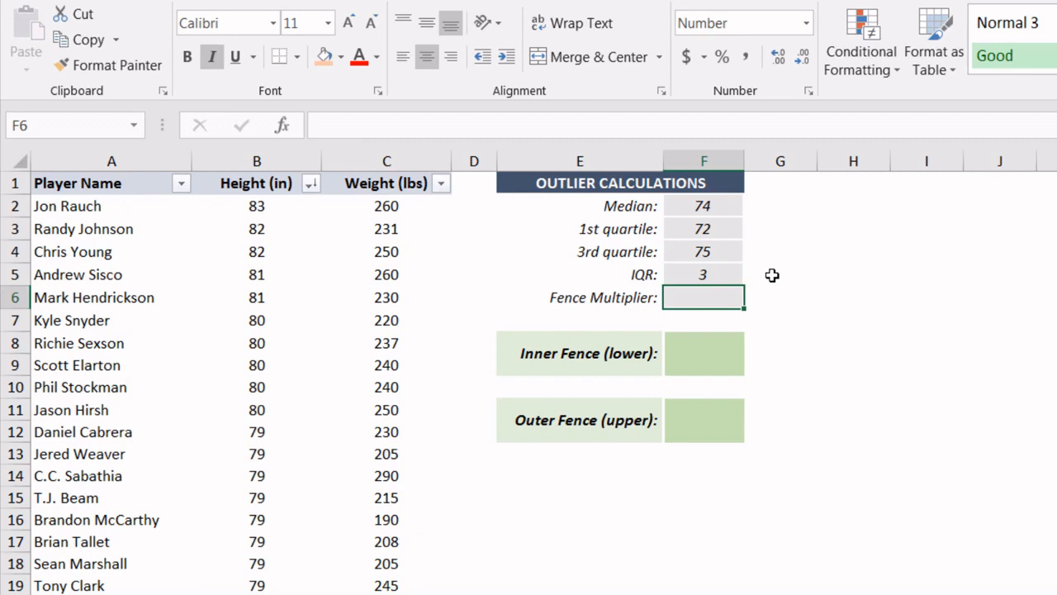
text(1.5)
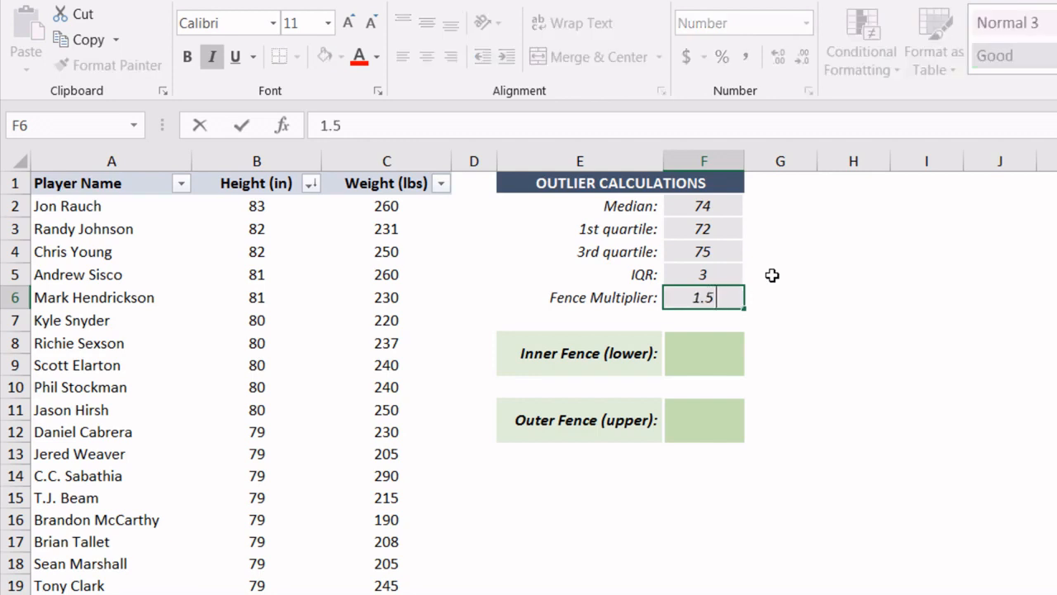
key(Return)
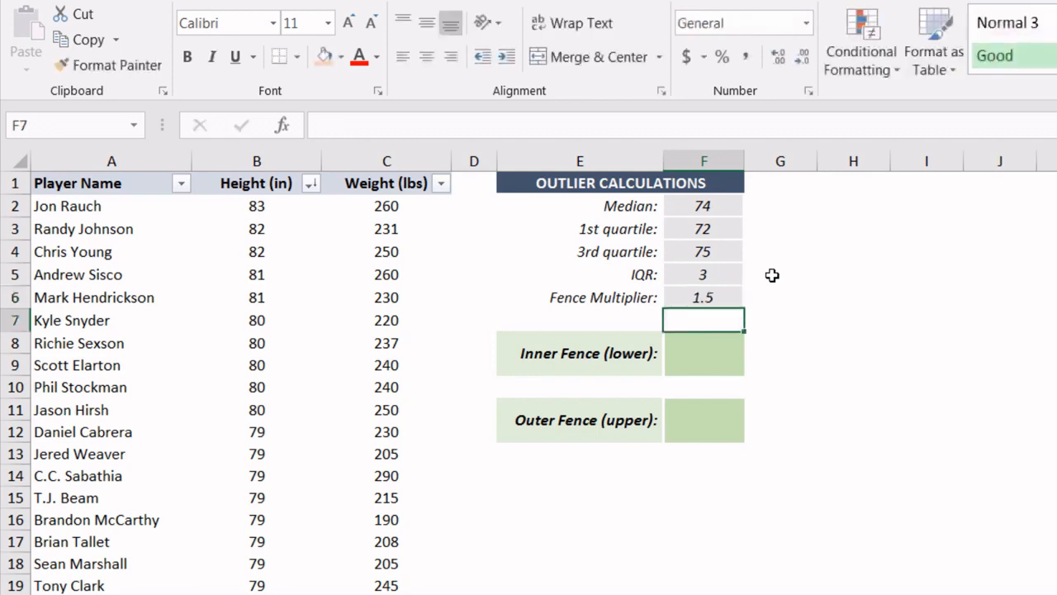
- Calculate the lower inner fence in F8 with =F3-(F5*F6)
key(Down)
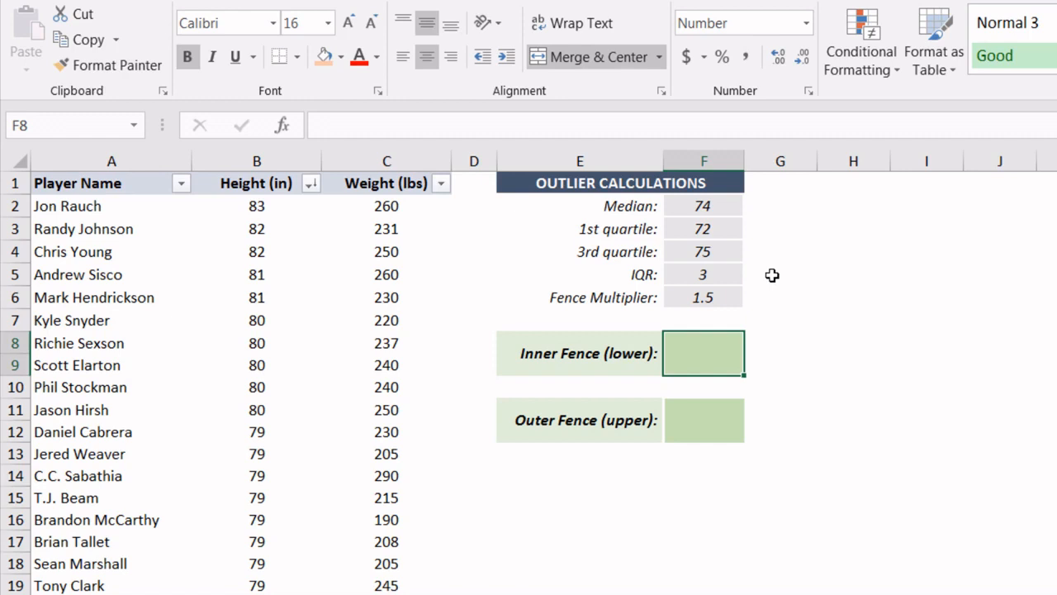
text(=)
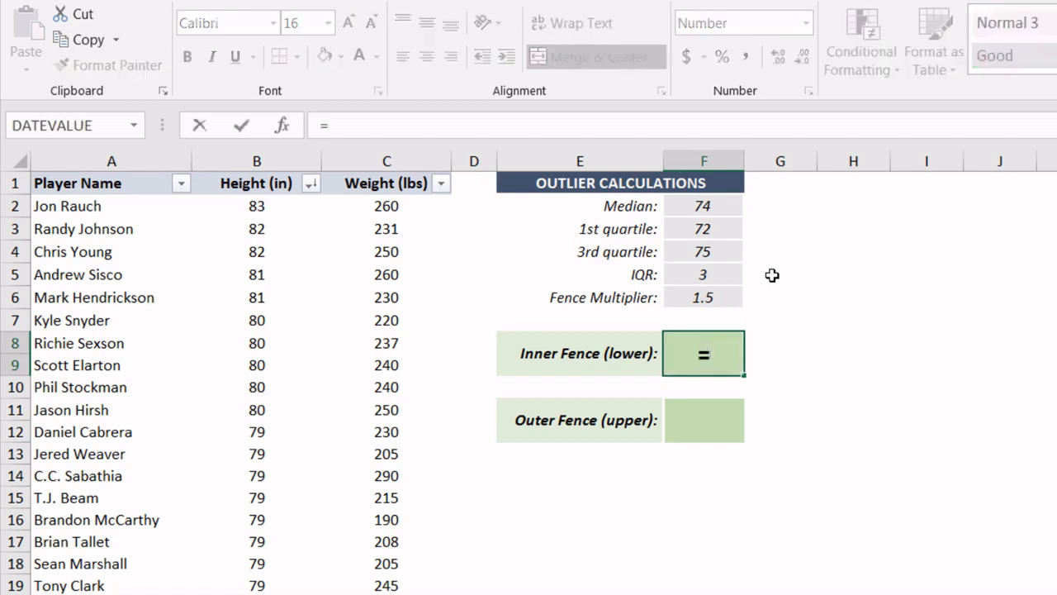
click(702, 230)
text(-()
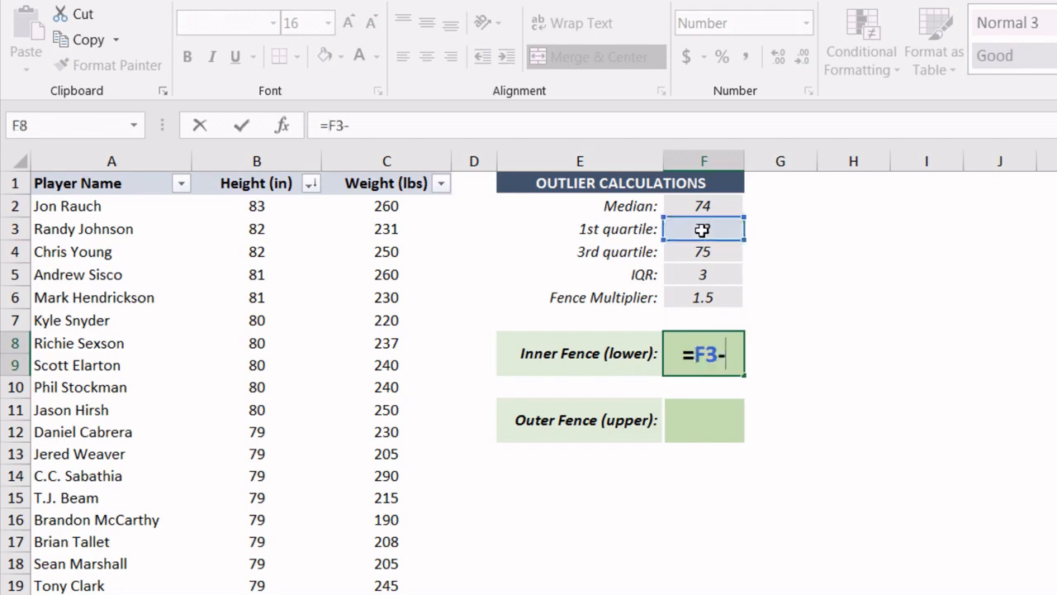
click(699, 274)
text(*)
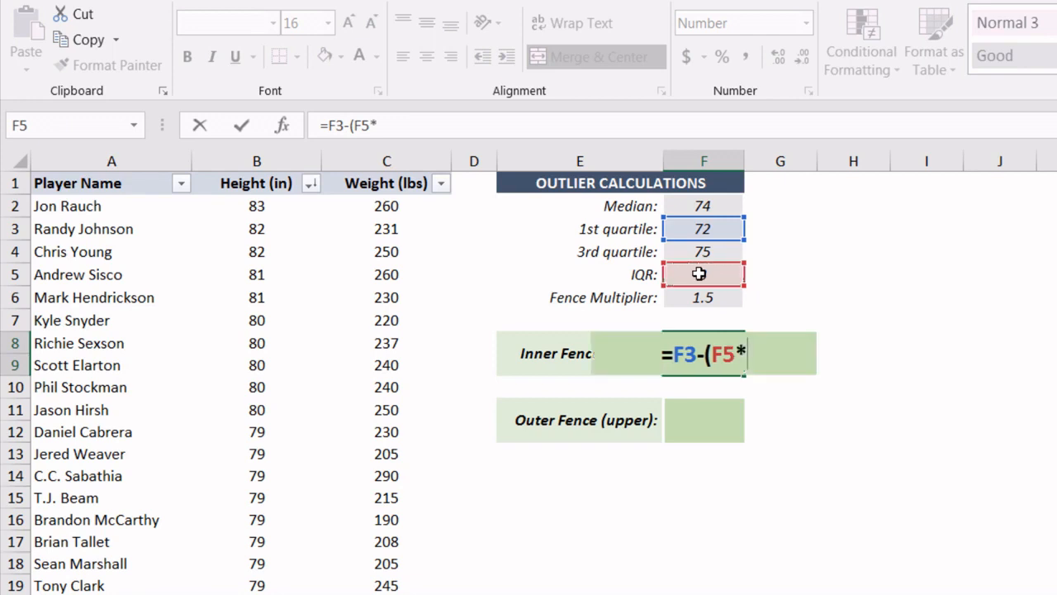
click(684, 296)
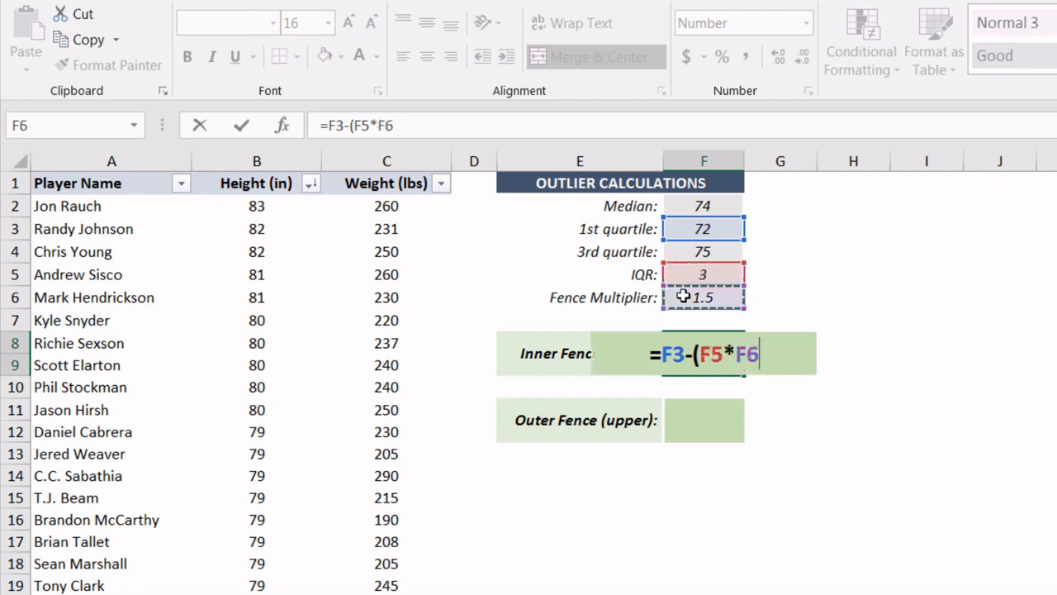
text())
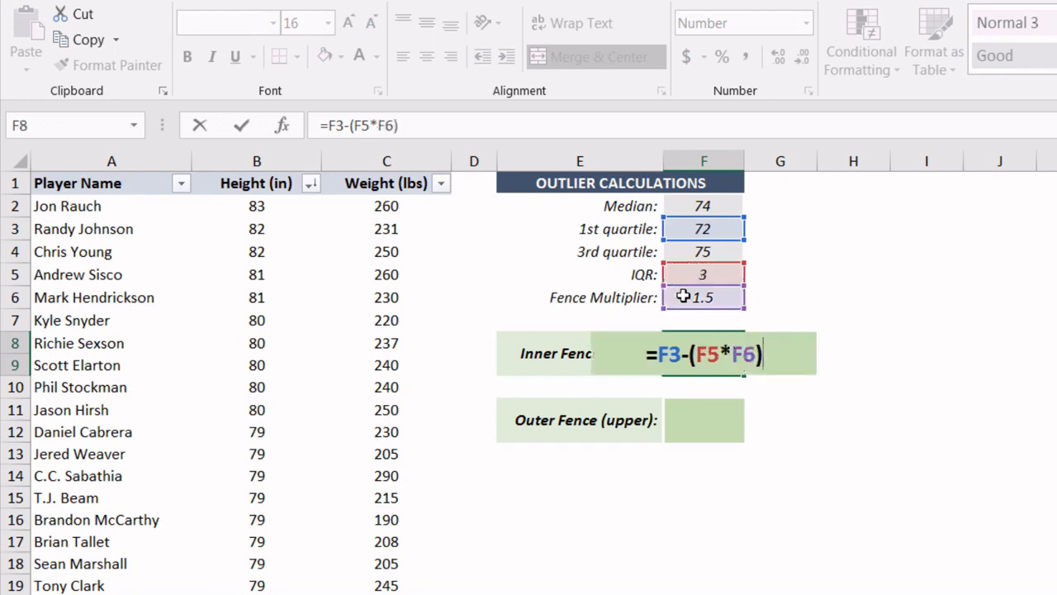
key(Return)
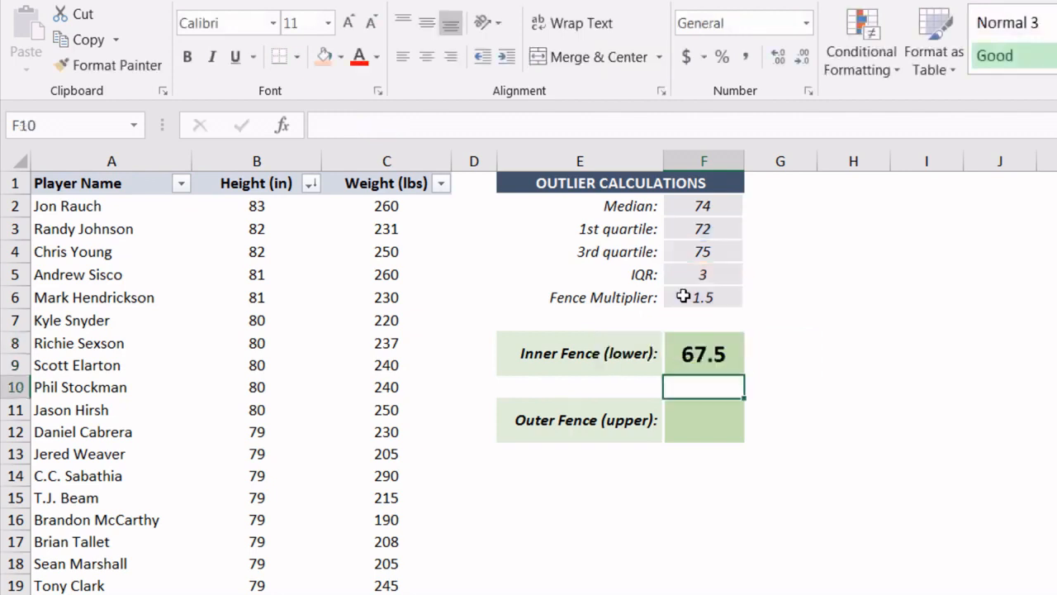
click(708, 355)
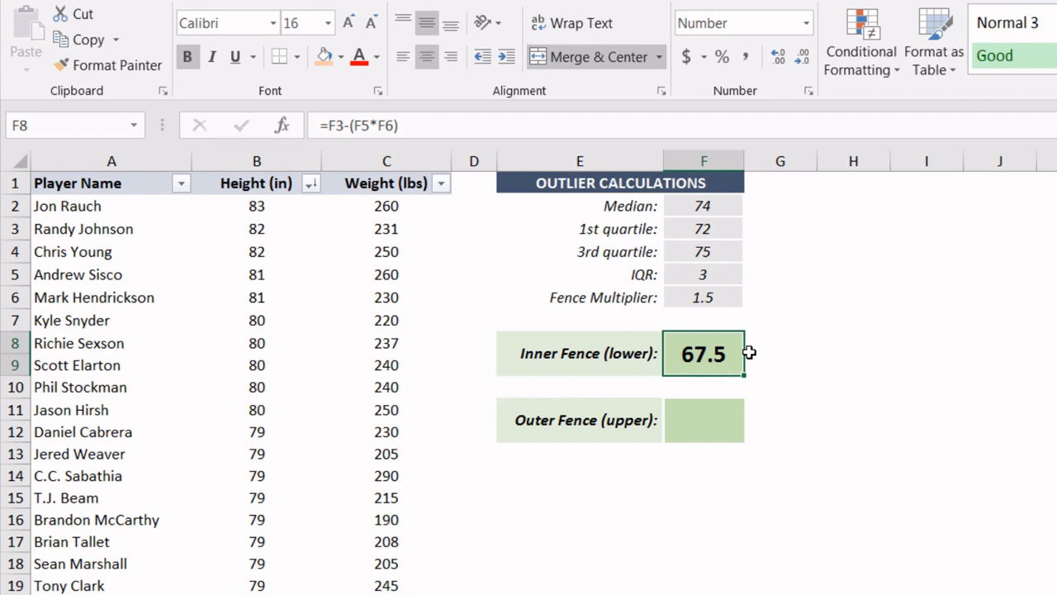
- Calculate the upper outer fence in F11 with =F4+(F5*F6)
click(723, 415)
text(=)
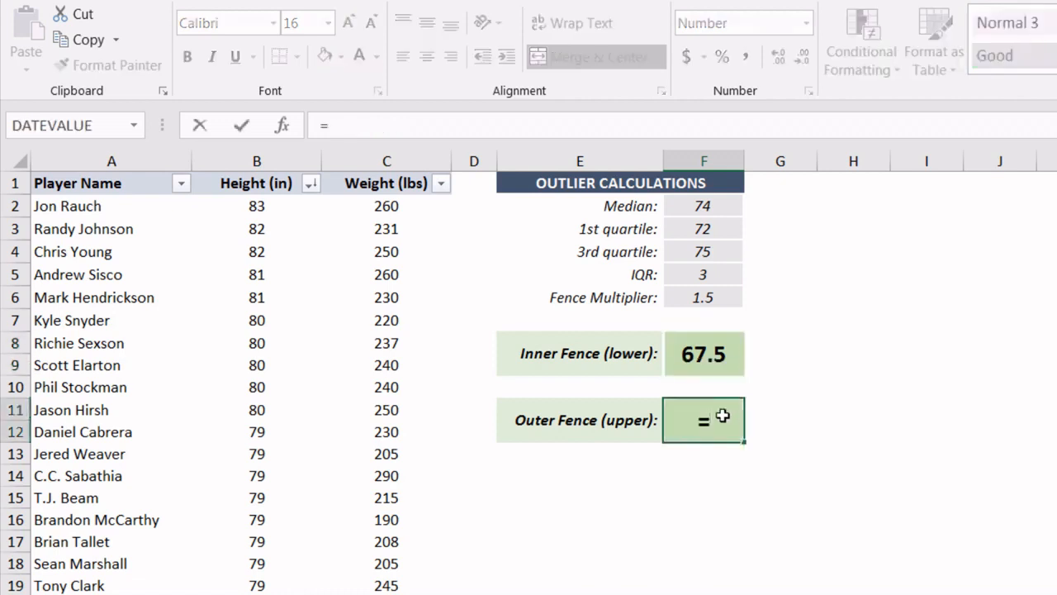
click(694, 252)
text(+()
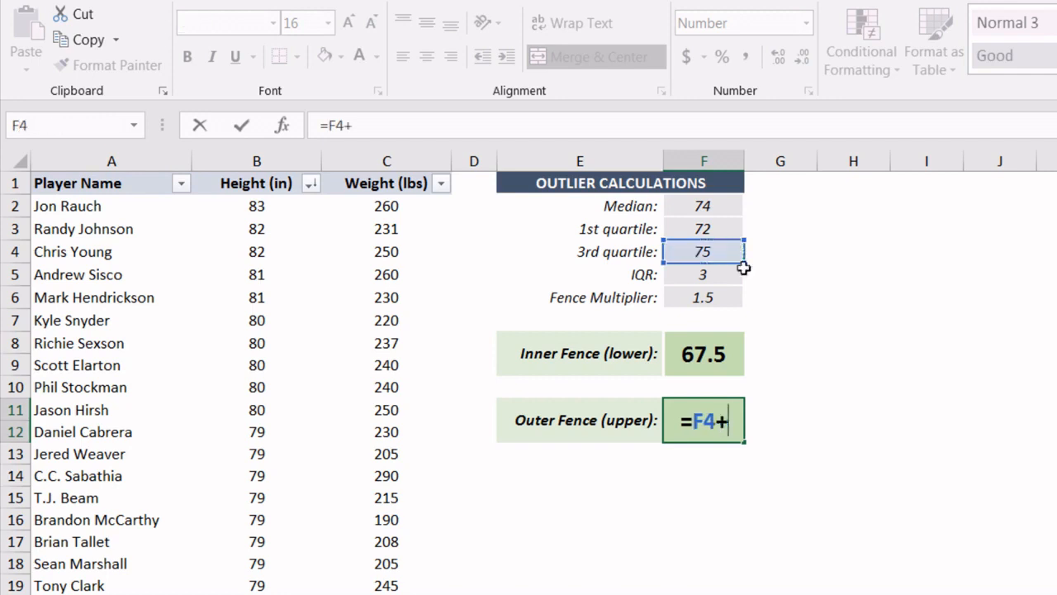
click(721, 275)
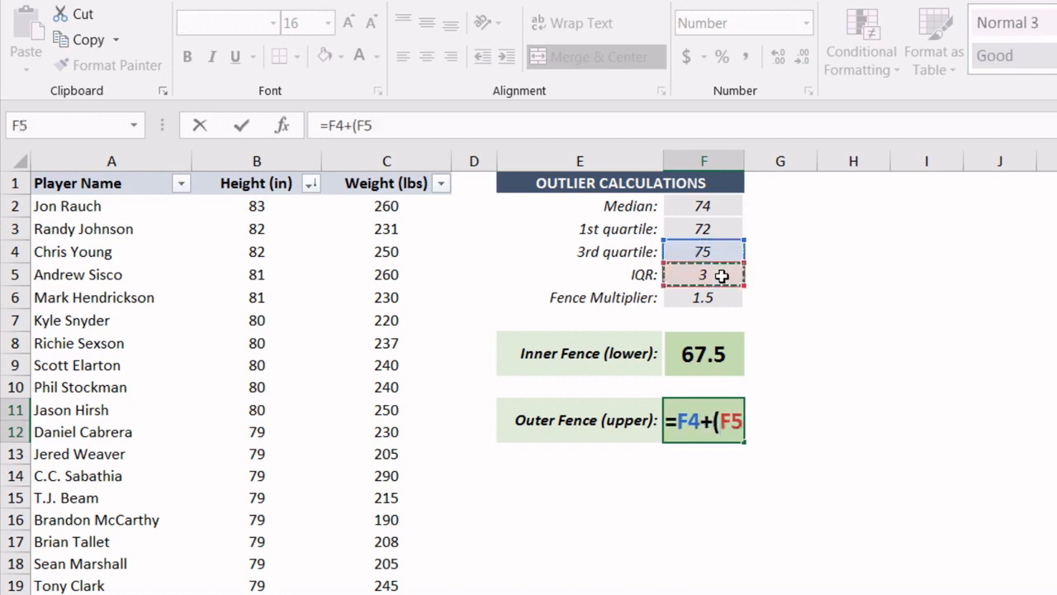
text(*)
click(711, 296)
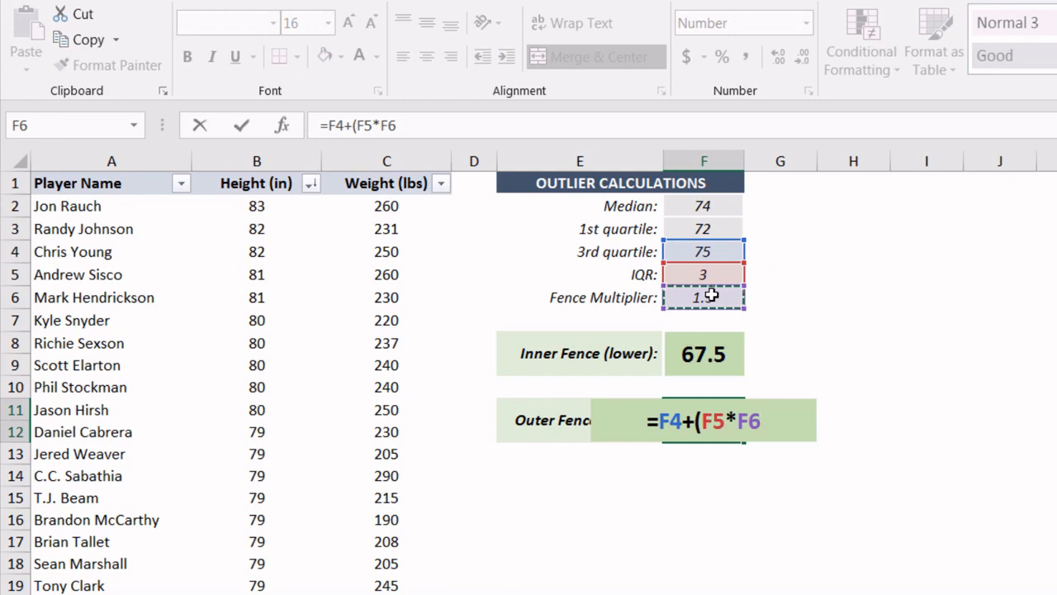
text())
key(Return)
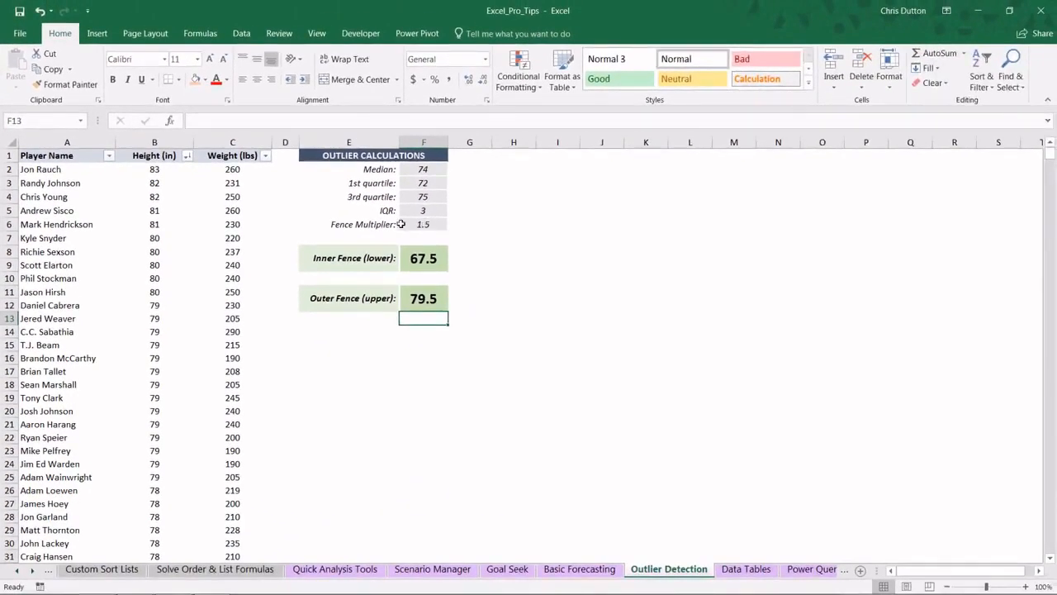
- Start a custom conditional formatting rule on all player heights from B2 down, for cell values not between two limits
click(153, 169)
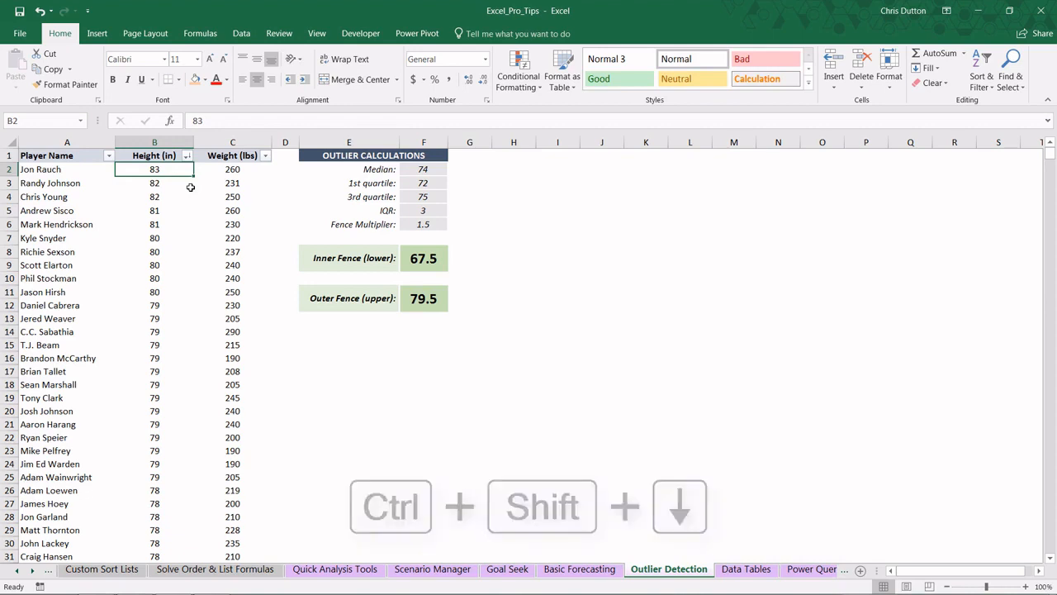
key(ctrl+shift+Down)
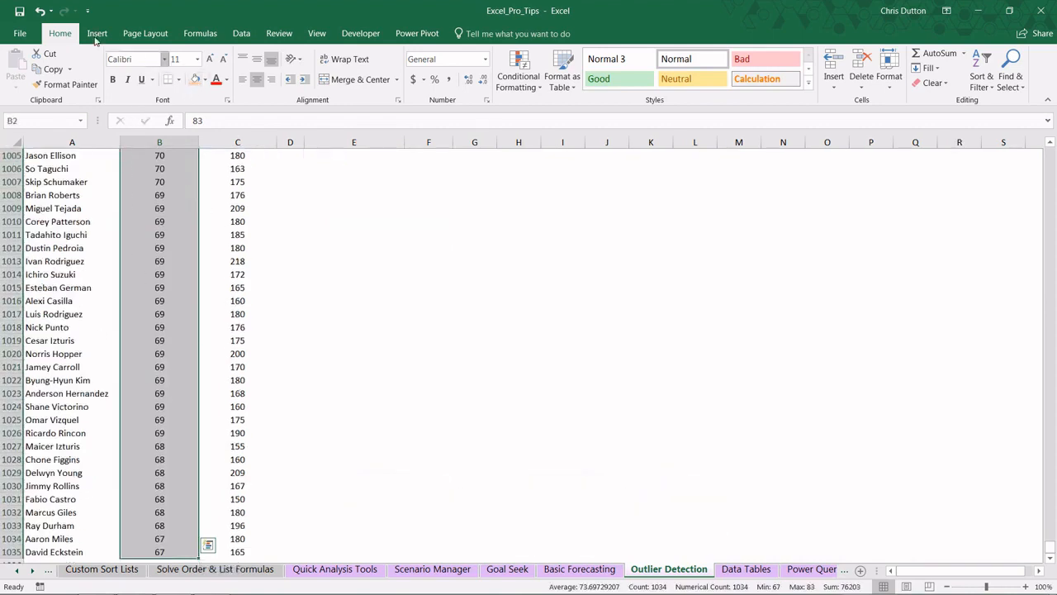
click(521, 79)
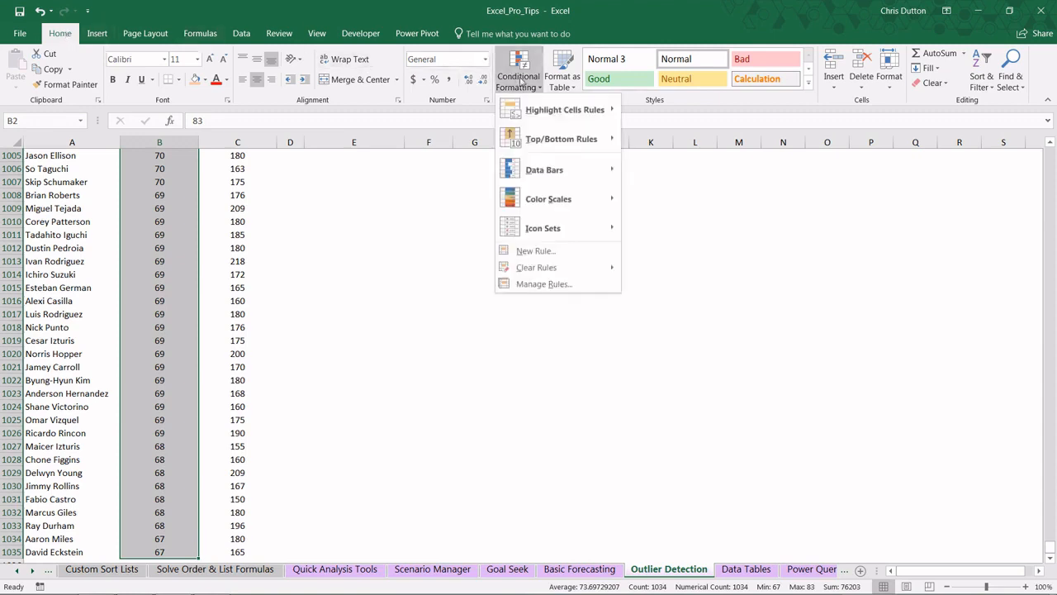
mouse_move(551, 110)
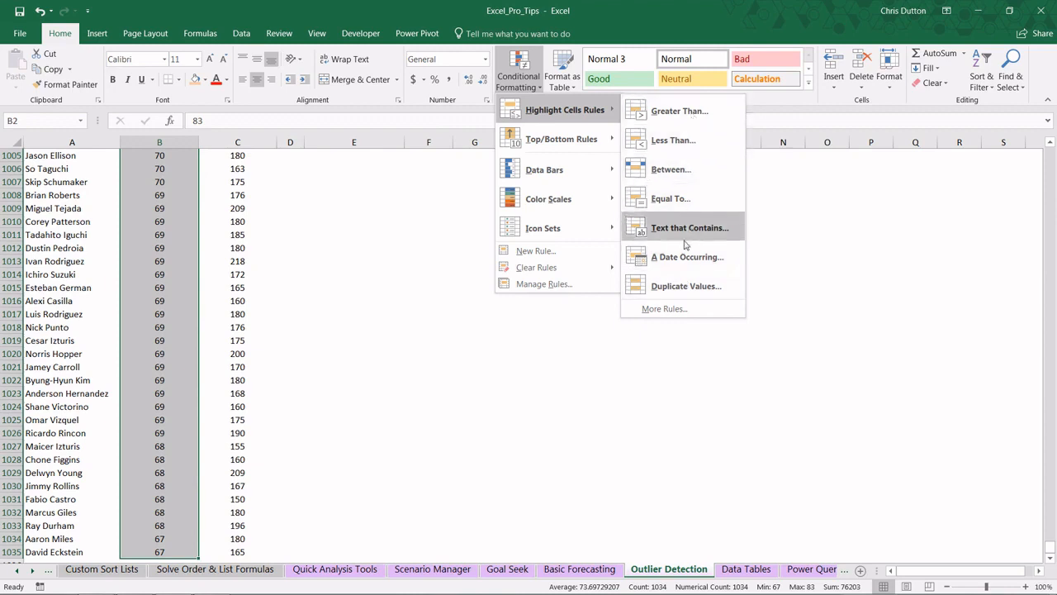
click(666, 308)
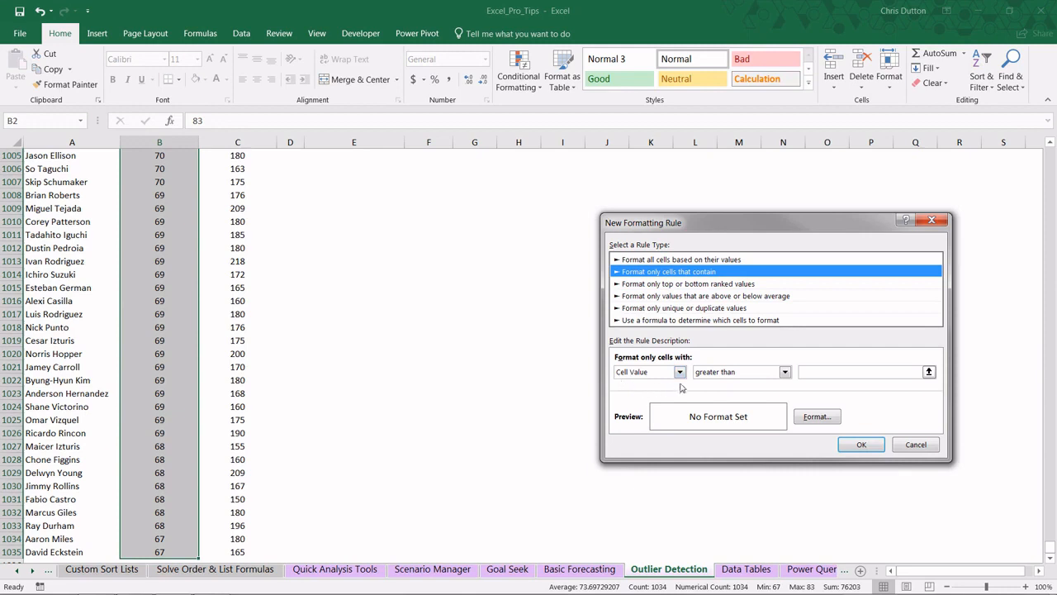
click(784, 372)
click(715, 394)
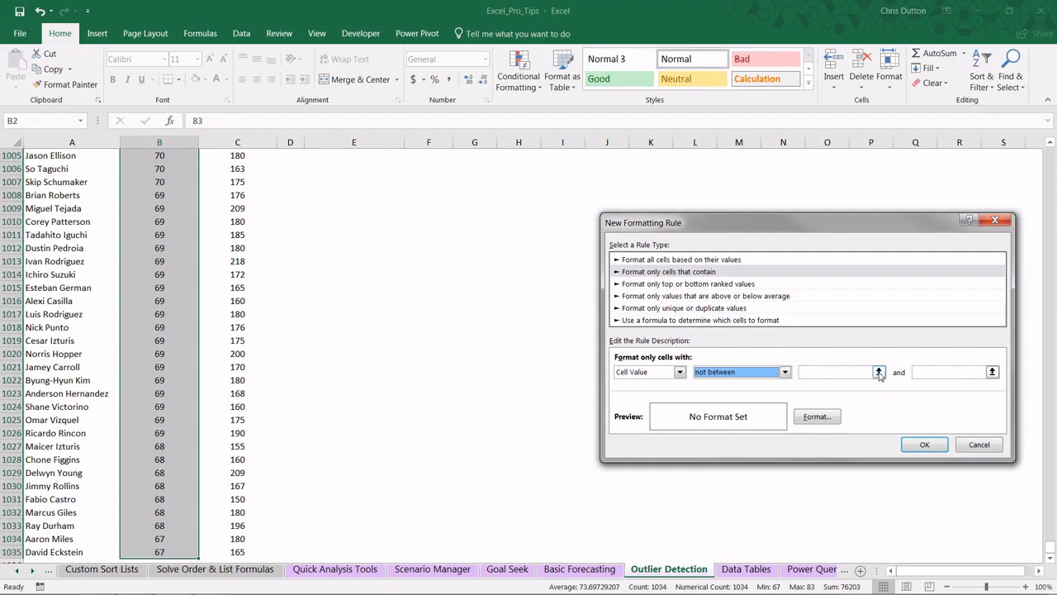
- Set the rule's lower limit to =$F$8 and its upper limit to =$F$11
click(879, 372)
drag(1050, 545, 1052, 152)
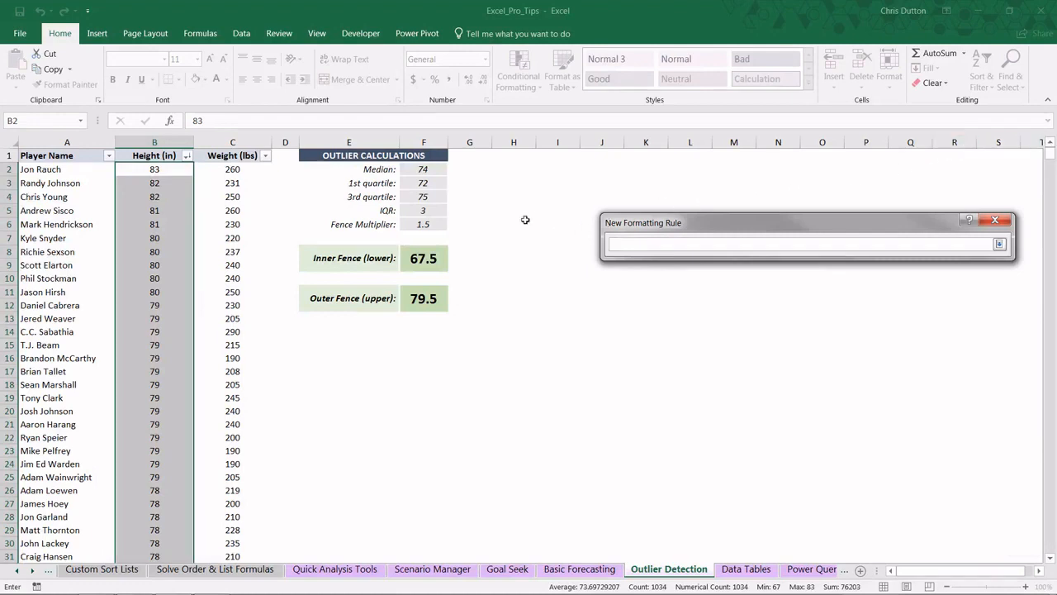
click(421, 259)
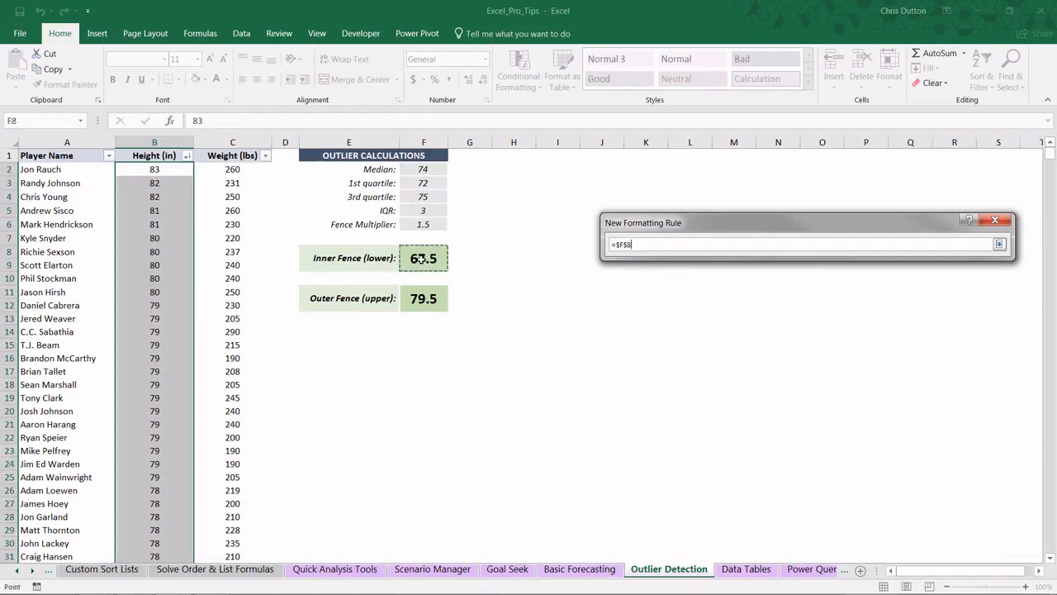
click(999, 245)
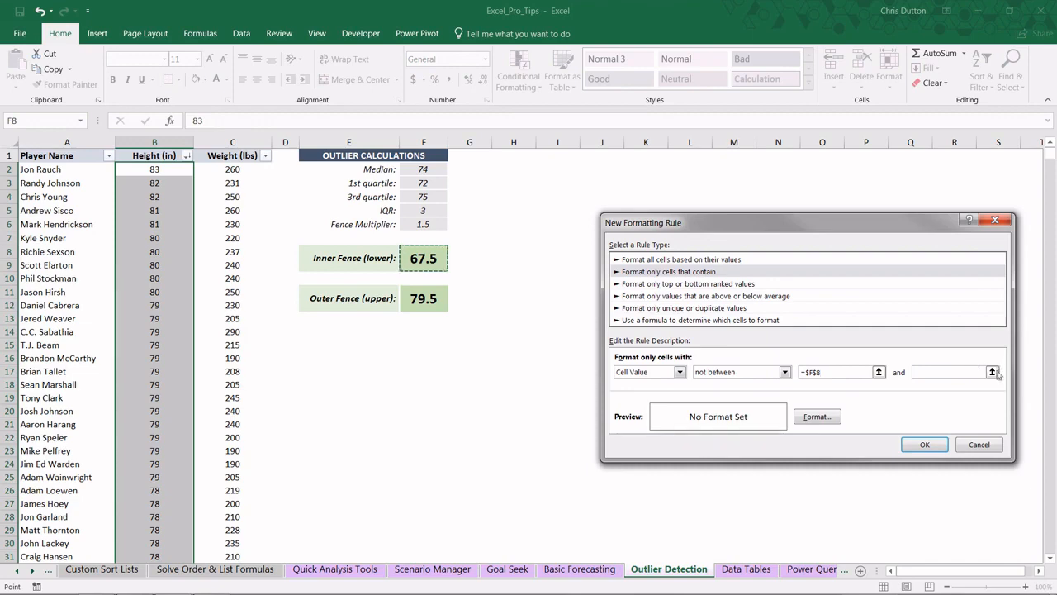
click(993, 372)
click(426, 298)
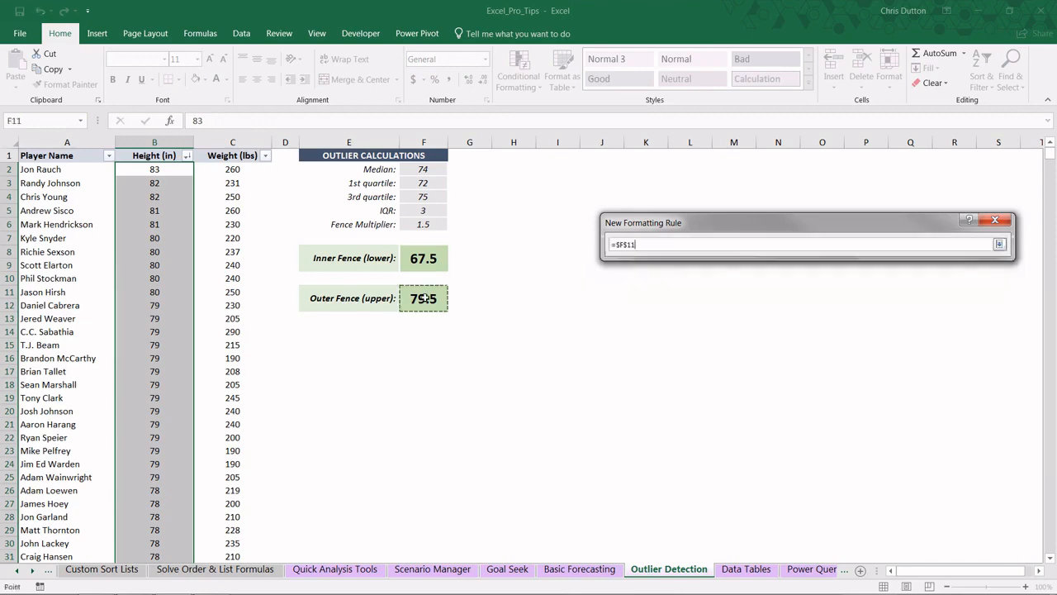
click(999, 245)
- Give the not-between rule a light gold fill and apply it to the player heights
click(816, 416)
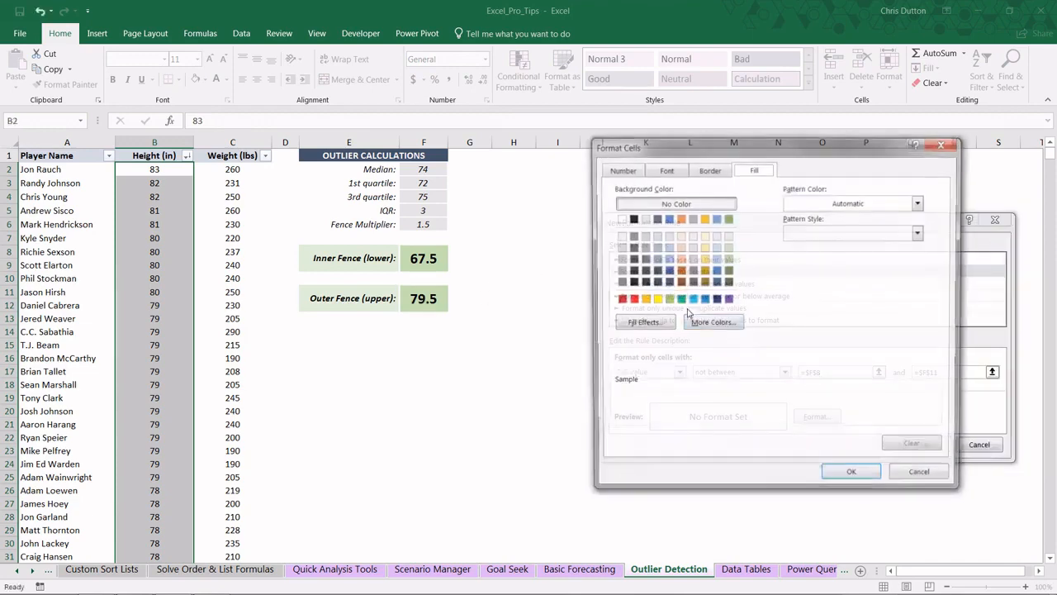
click(702, 248)
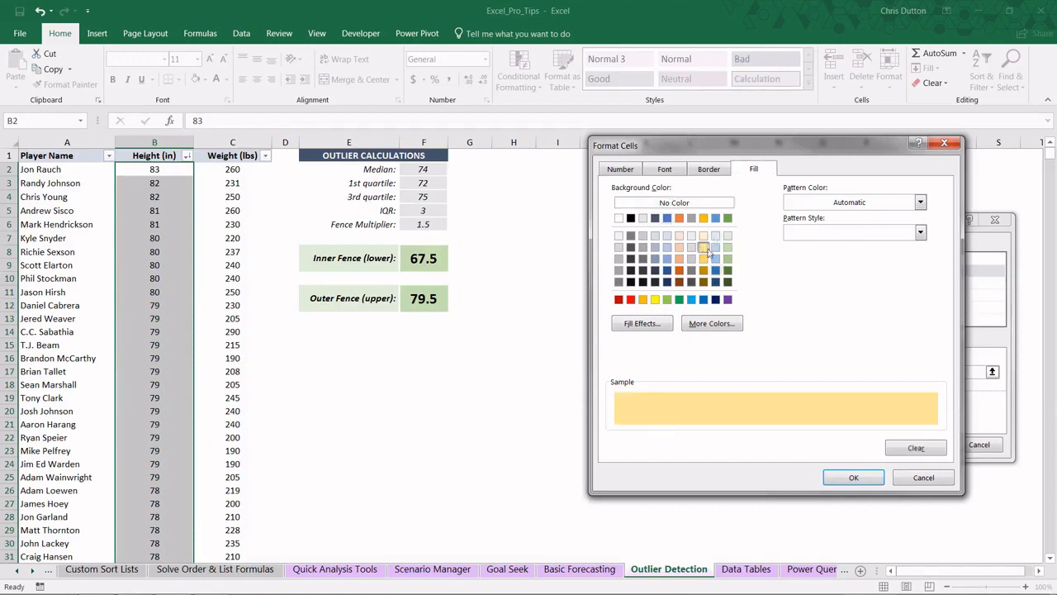
click(851, 478)
click(925, 445)
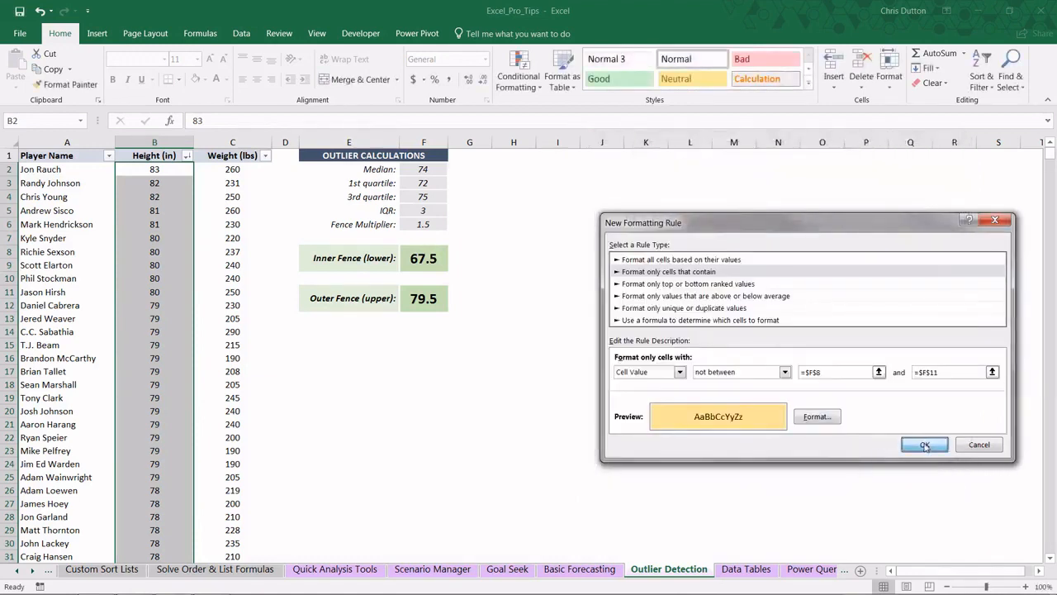
- Check which heights are highlighted at the beginning and end of the sorted player list
click(188, 358)
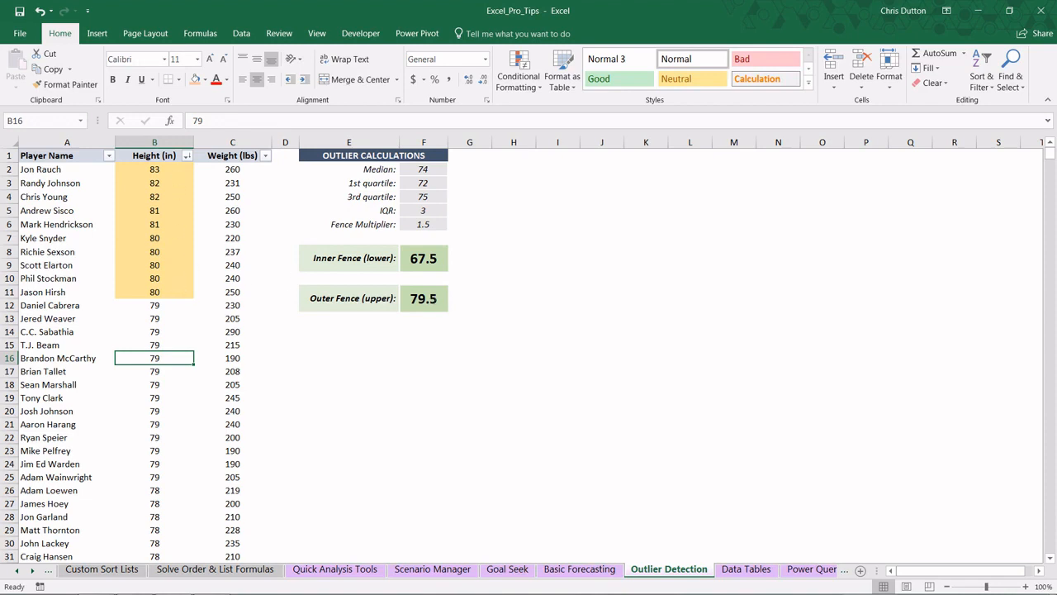
click(176, 340)
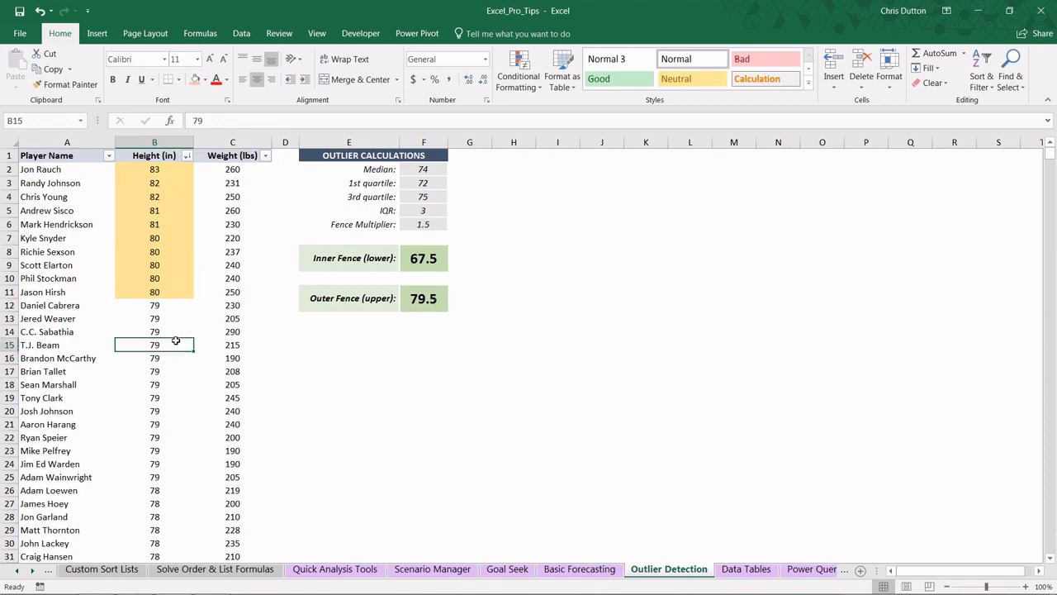
key(ctrl+Down)
scroll(176, 339, down, 2)
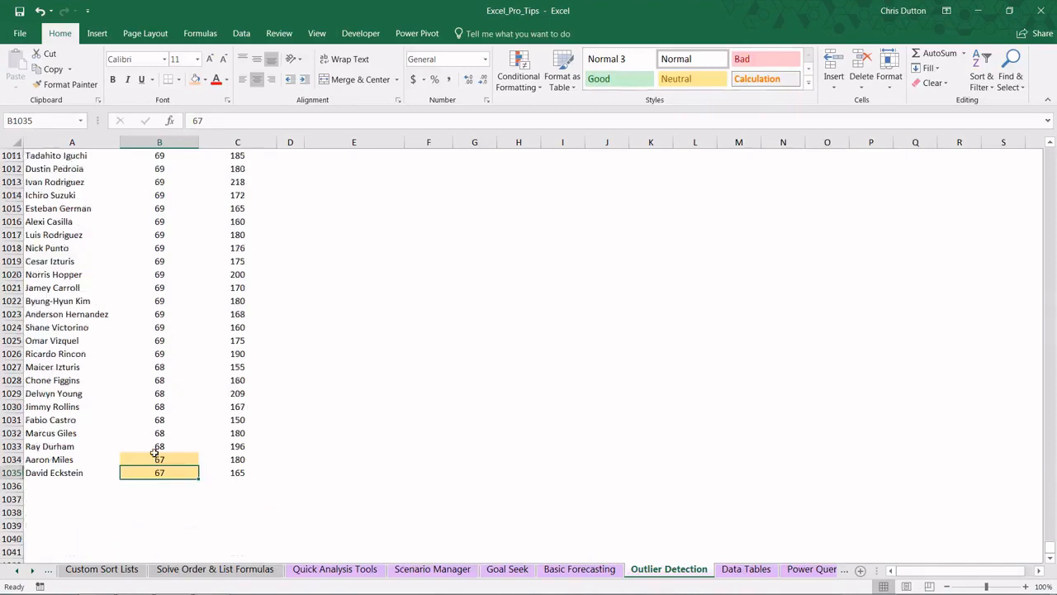
drag(1050, 542, 942, 160)
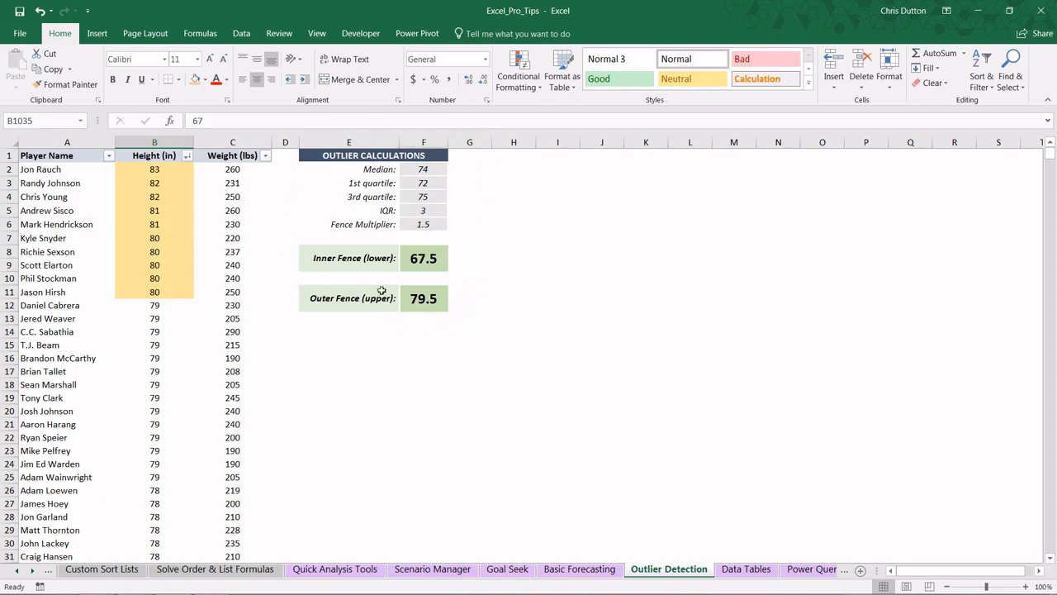
- Set the fence multiplier in F6 to 1
click(424, 226)
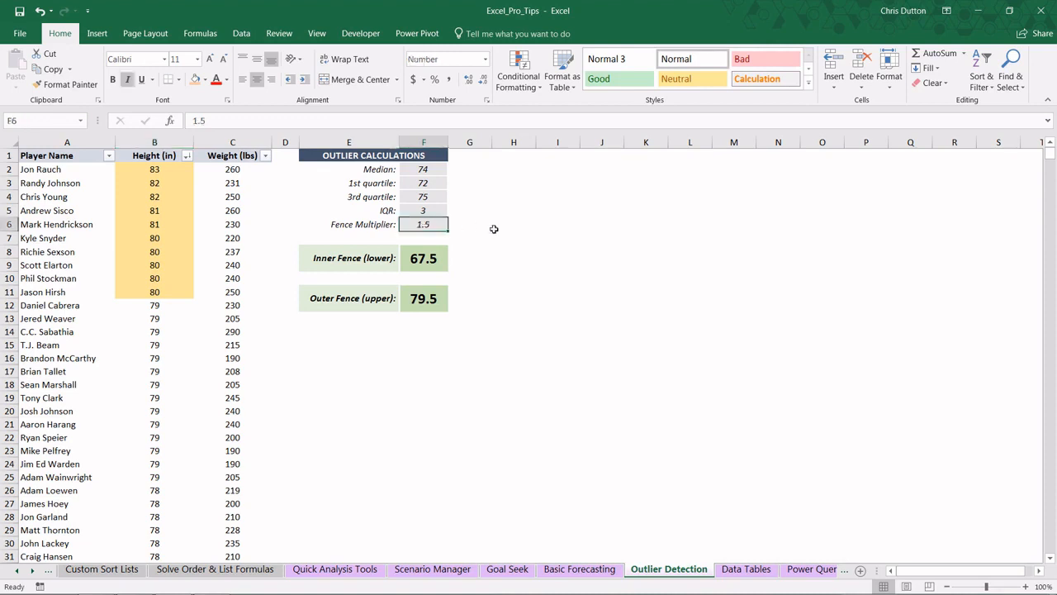
text(1)
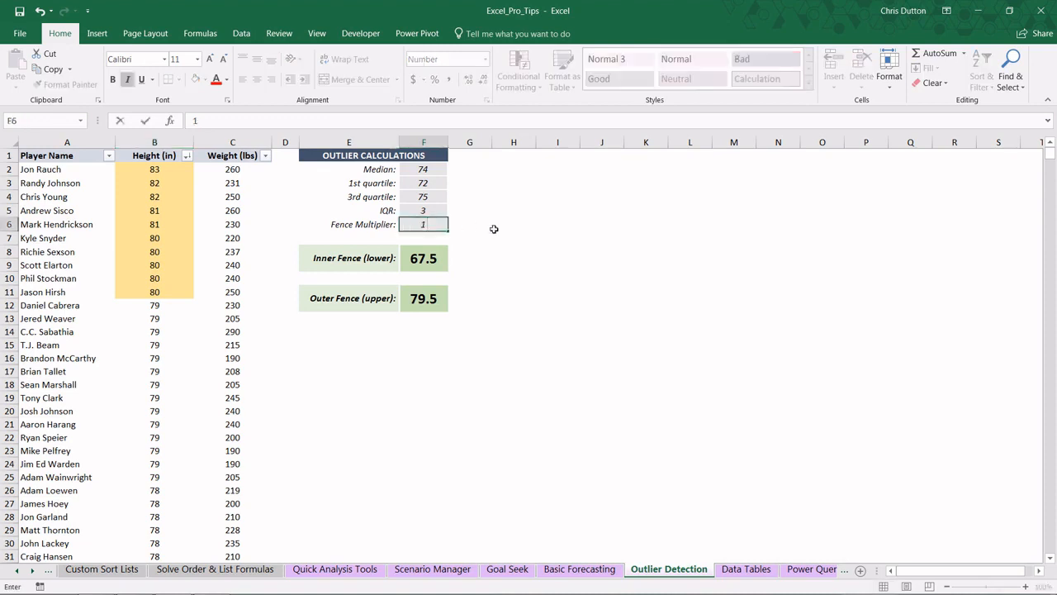
key(Return)
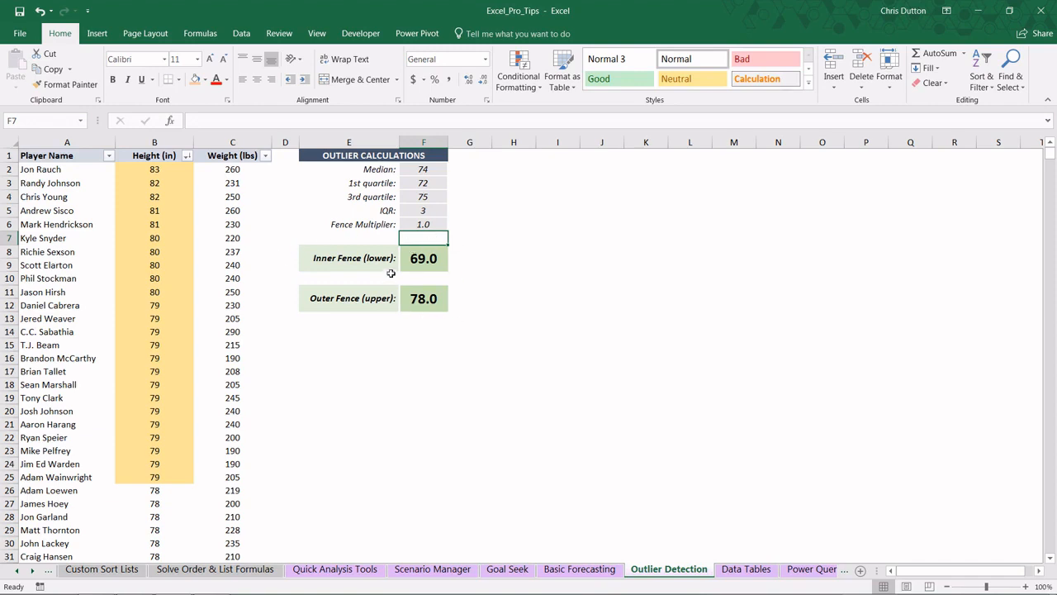
- Set the fence multiplier in F6 to 2
click(423, 226)
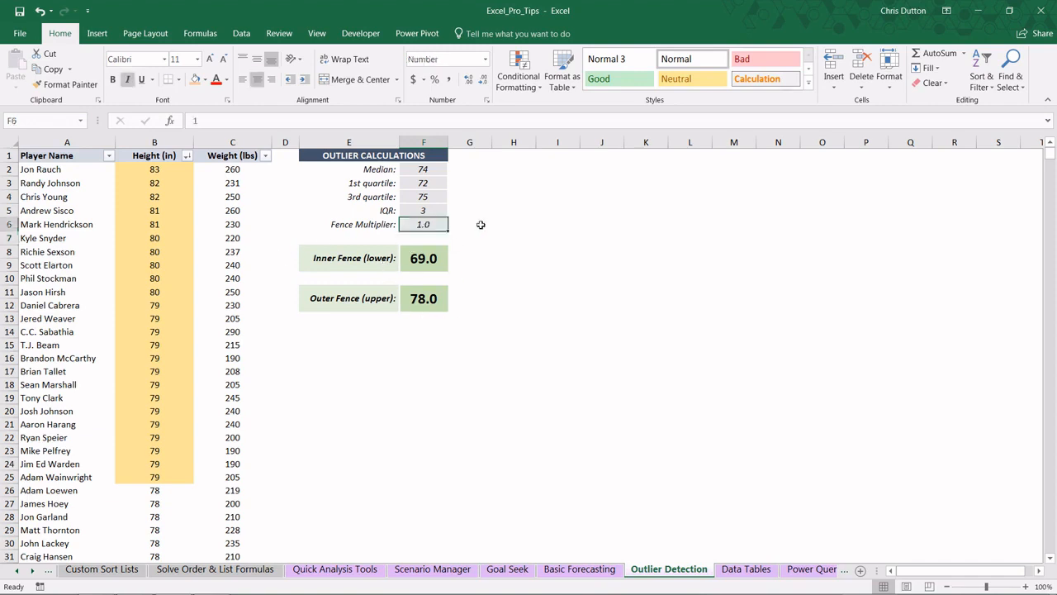
text(2)
key(Return)
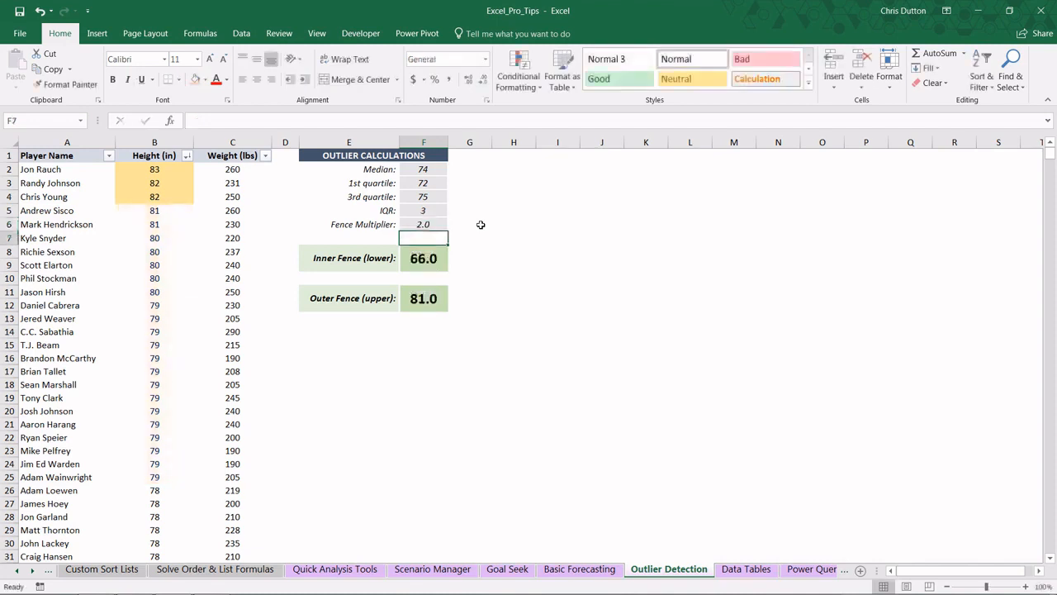
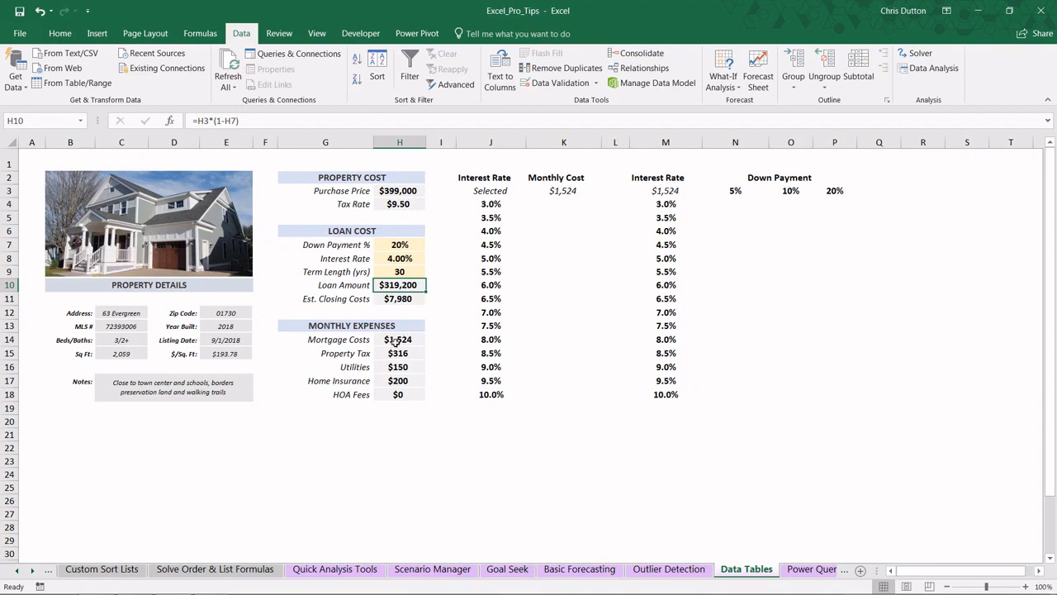
- Examine the Mortgage Costs and Property Tax formulas and the Down Payment % and Interest Rate inputs on the Data Tables sheet
click(396, 341)
click(413, 353)
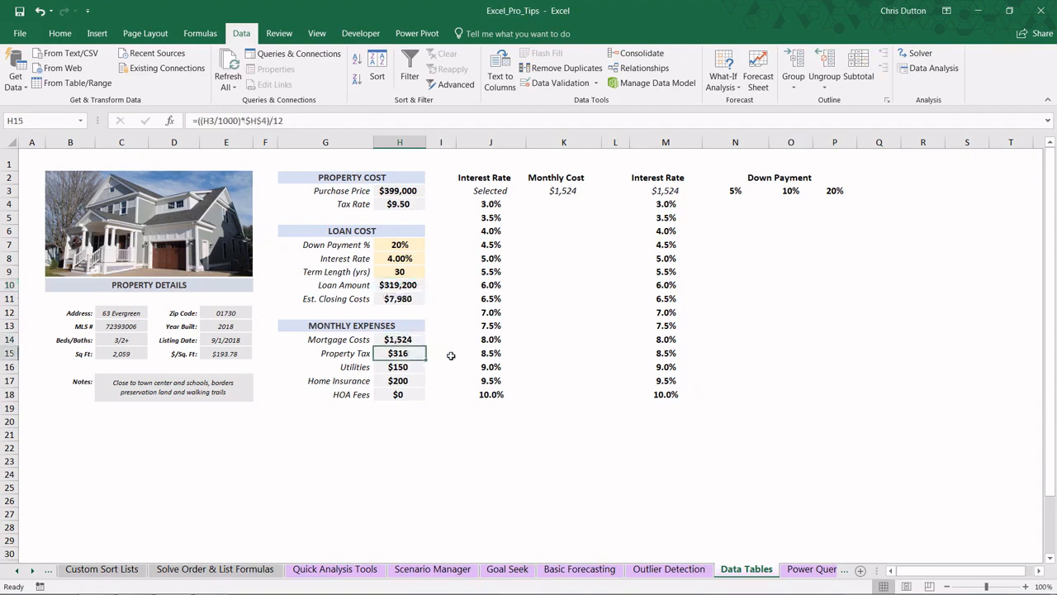
click(442, 445)
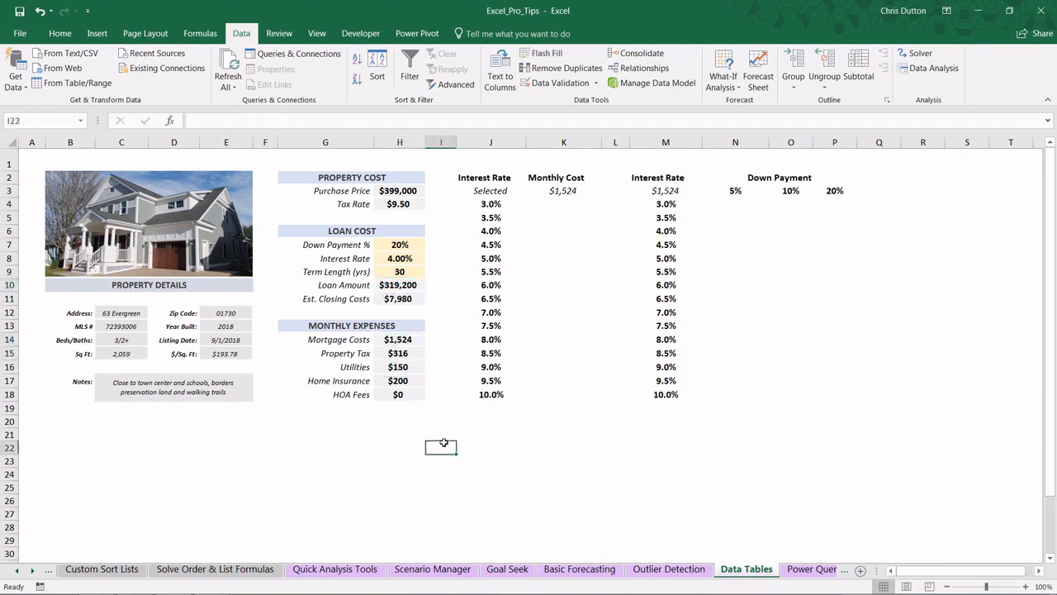
click(405, 338)
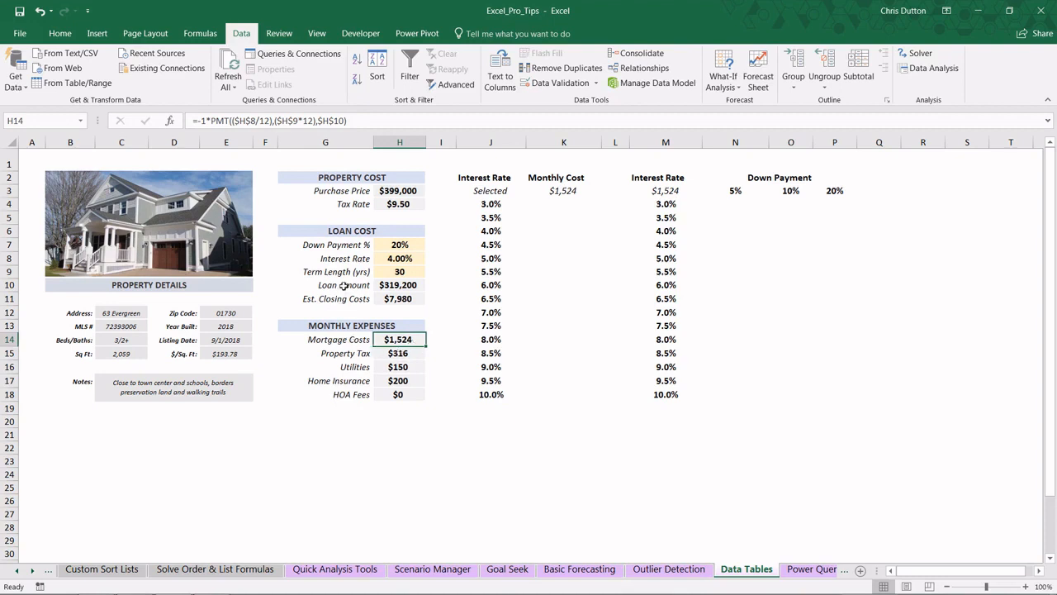
click(398, 244)
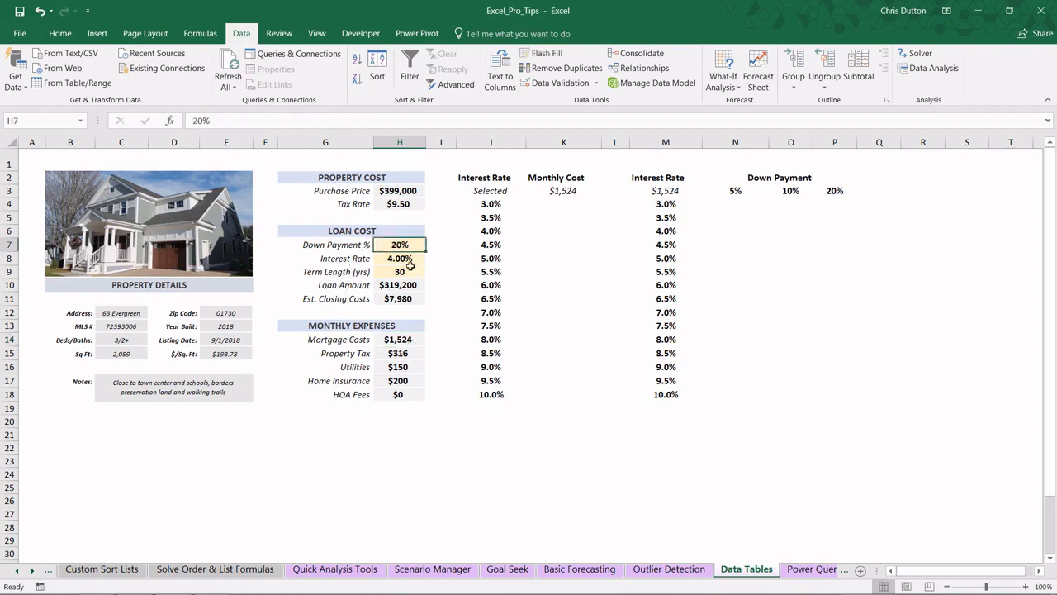
click(408, 261)
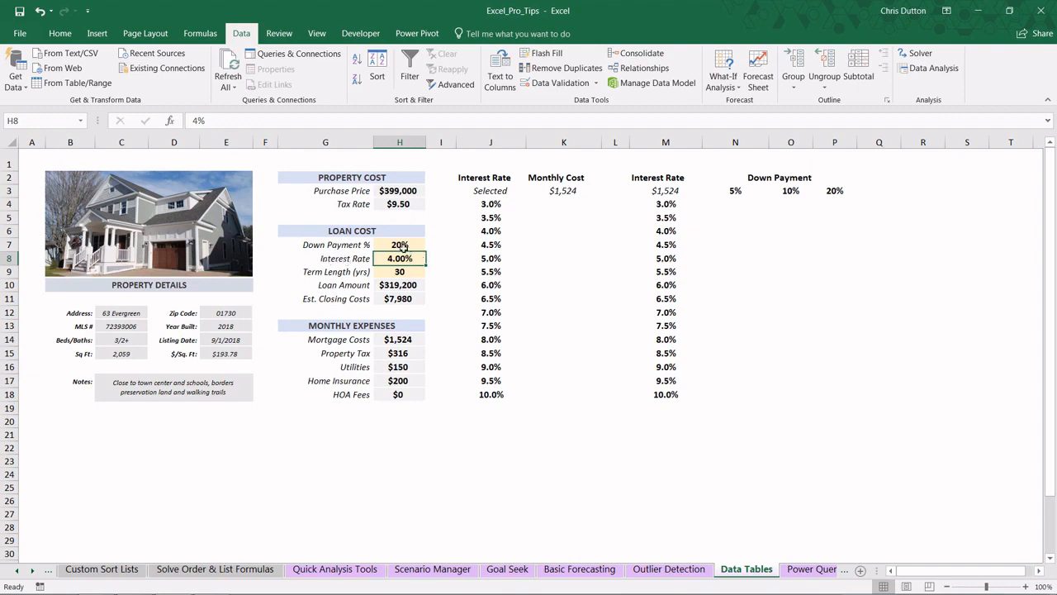
- Set the Down Payment % in H7 to 30% and the Interest Rate in H8 to 5%
click(402, 247)
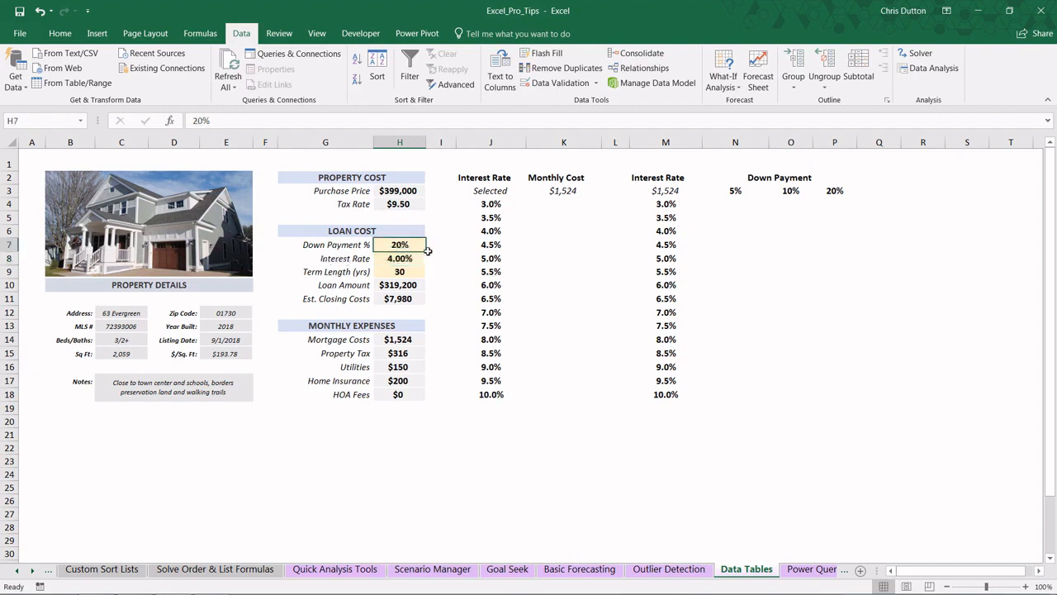
text(30)
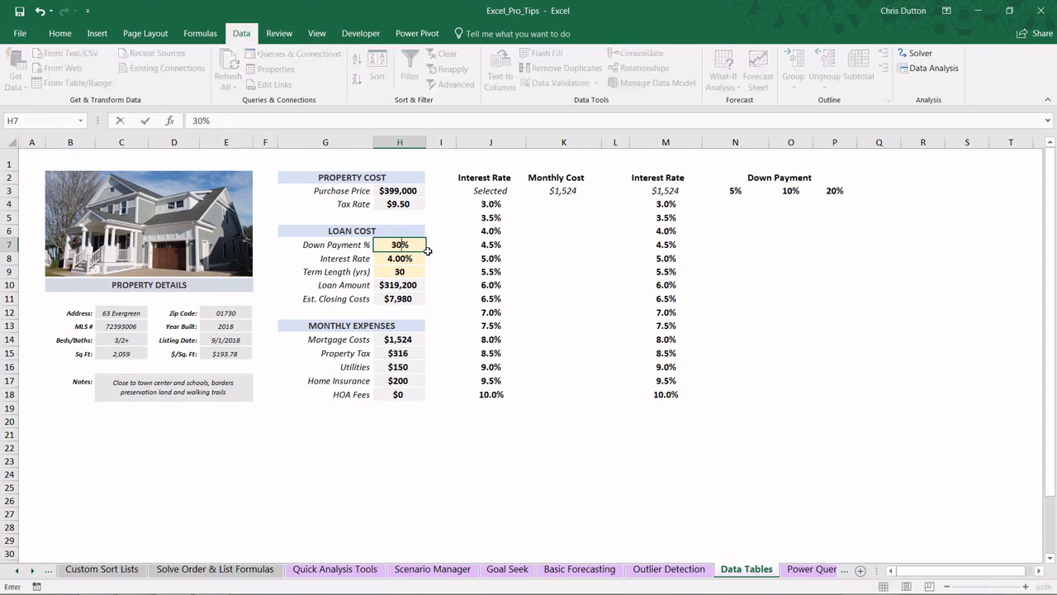
key(Return)
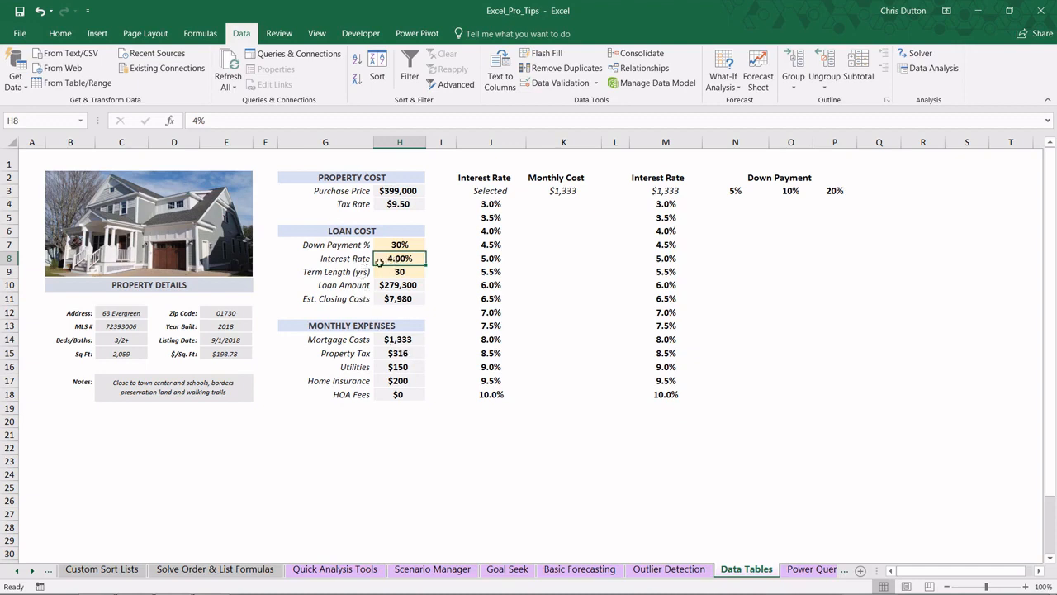
text(5)
key(Return)
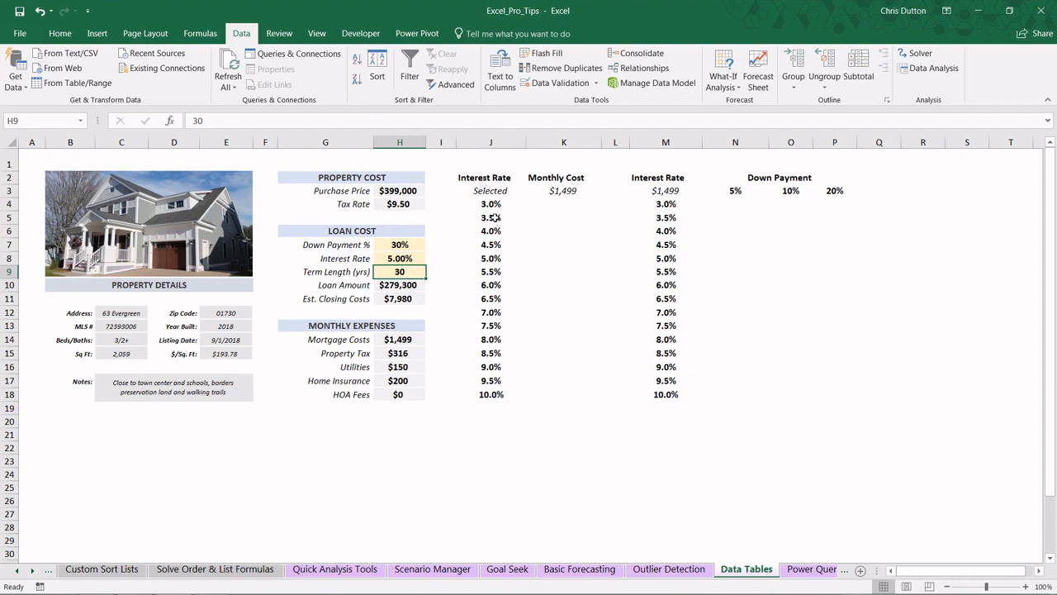
- Clear the interest rates in J5:J18, keeping only the 3.0% starting rate in J4
drag(489, 205, 478, 394)
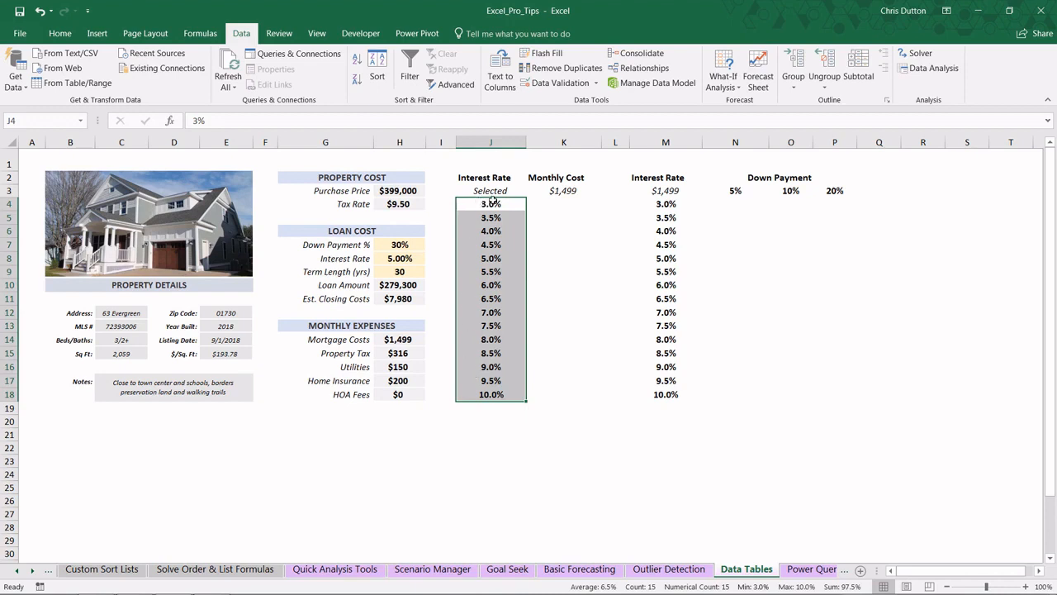
drag(492, 202, 493, 397)
drag(484, 394, 484, 217)
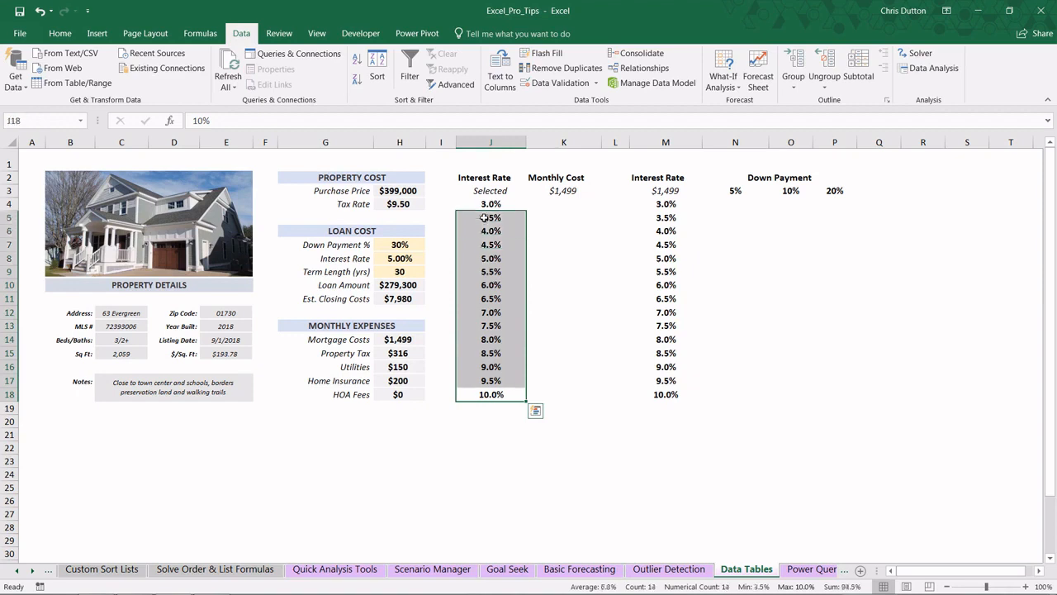
key(Delete)
- Fill a linear series down the column from J4 with a step value of .5% and a stop value of 10%
click(490, 204)
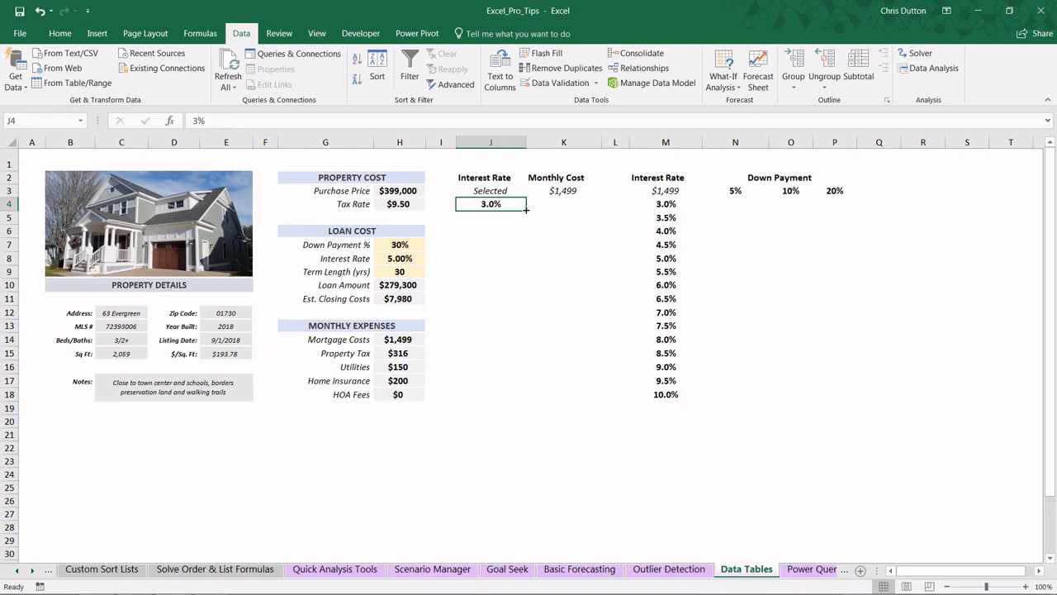
mouse_move(526, 210)
mouse_down()
mouse_move(525, 231)
mouse_move(526, 217)
mouse_up()
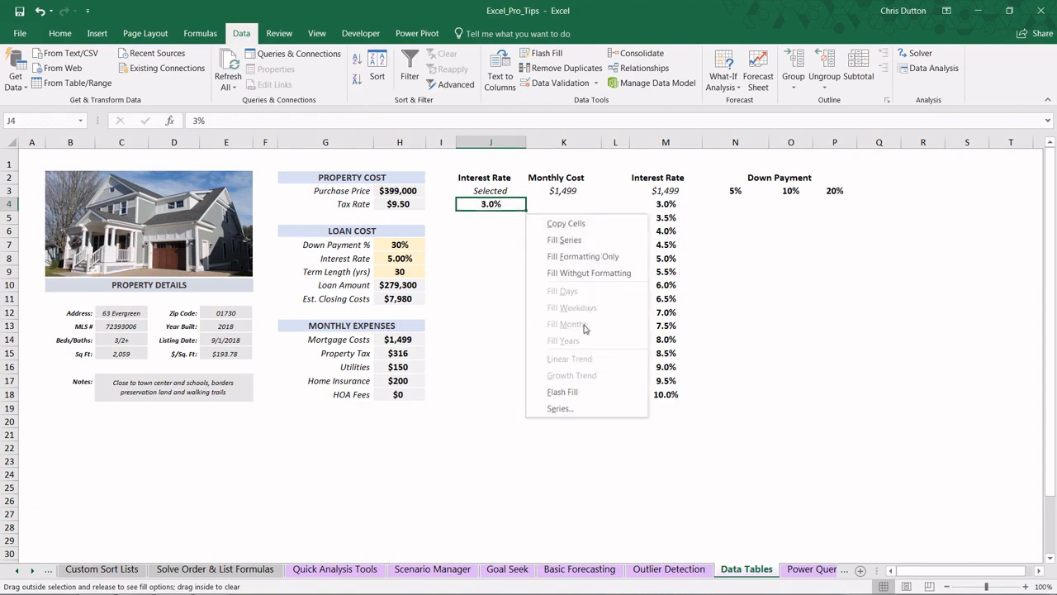
click(560, 408)
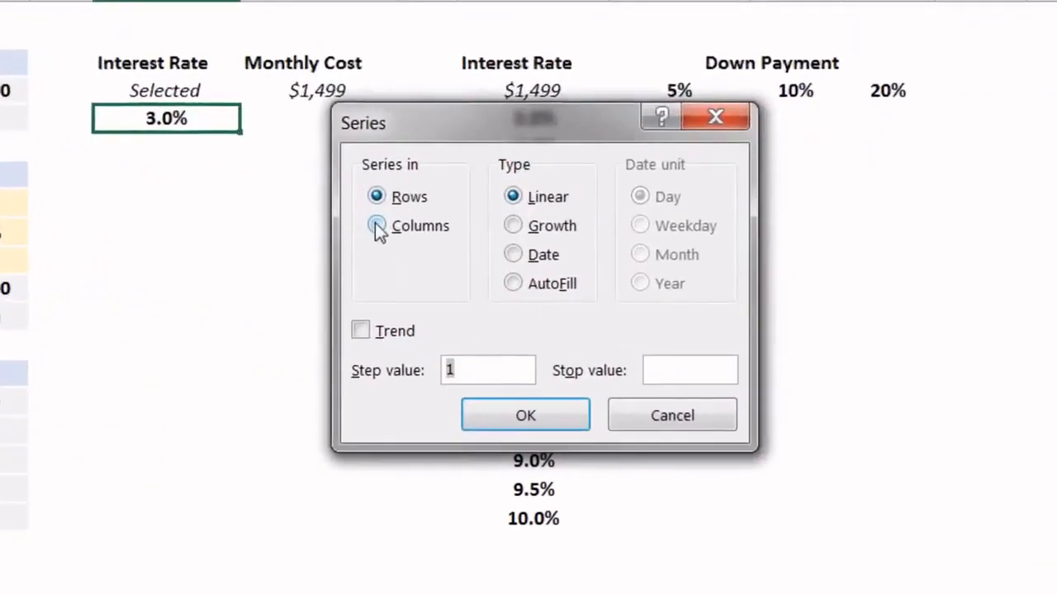
click(376, 225)
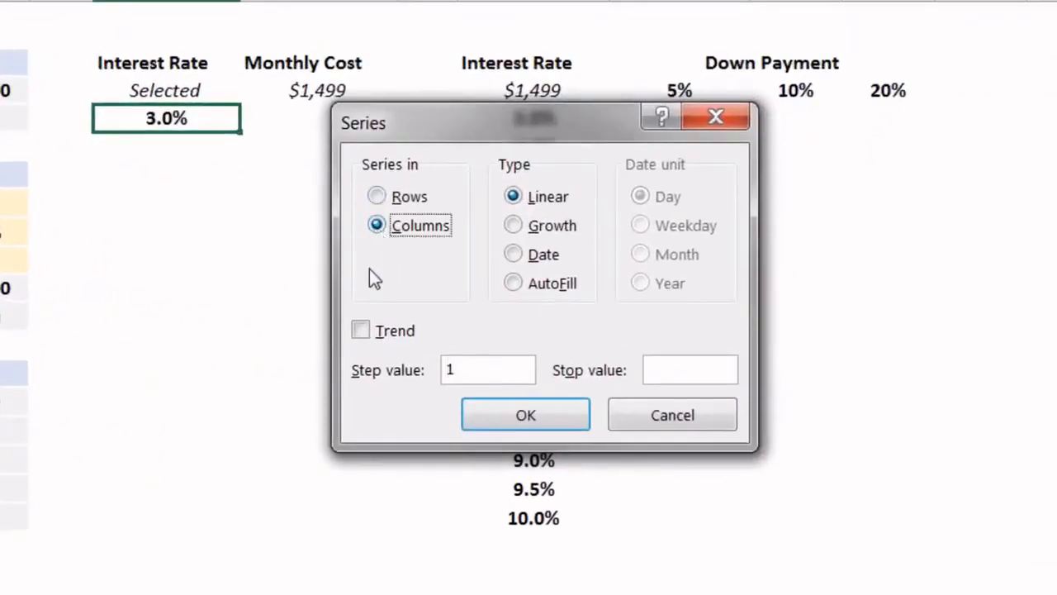
drag(485, 377, 405, 371)
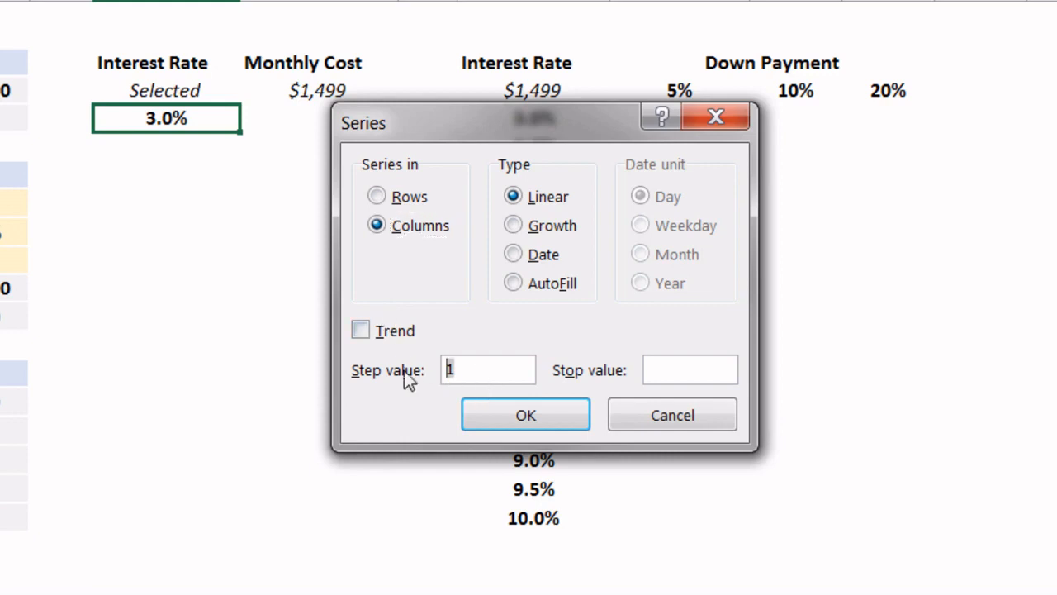
text(.5%)
click(679, 352)
text(10)
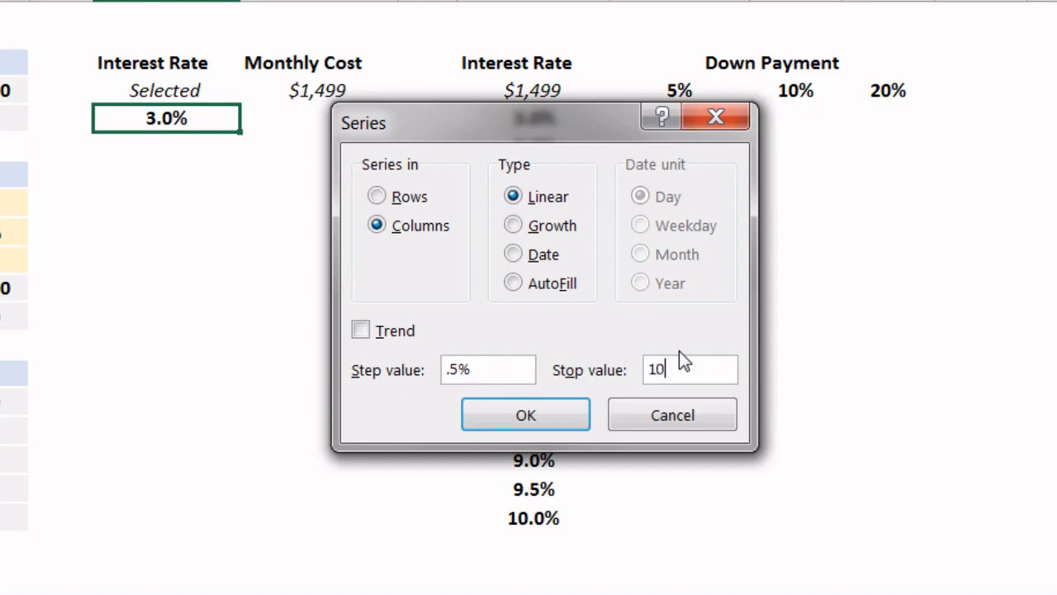
text(%)
click(528, 413)
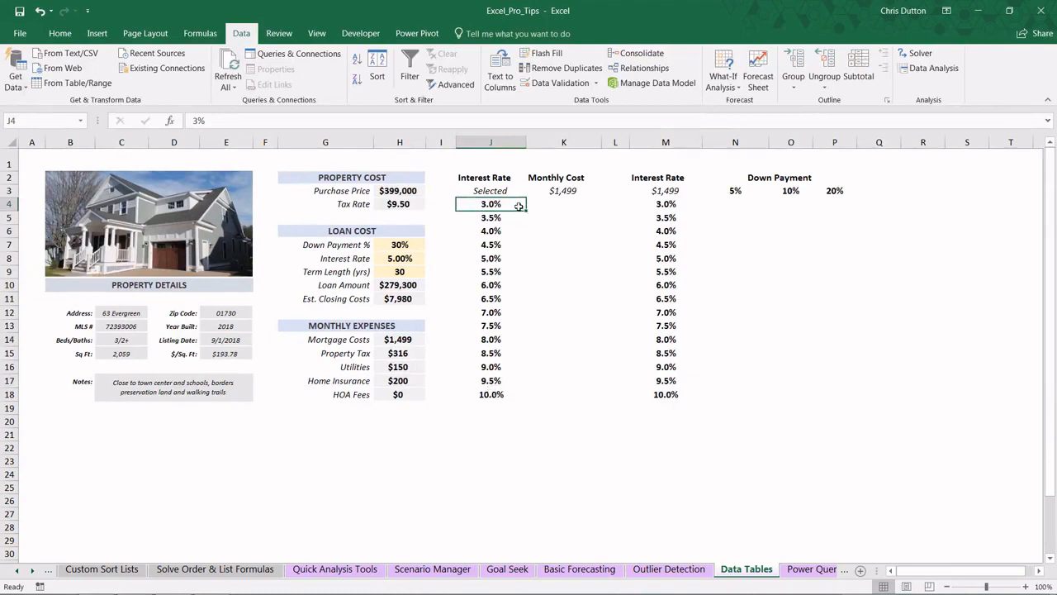
- Examine the empty Monthly Cost range K4:K18, the interest rates in J4:J18 and the Mortgage Costs reference in K3
drag(545, 206, 549, 397)
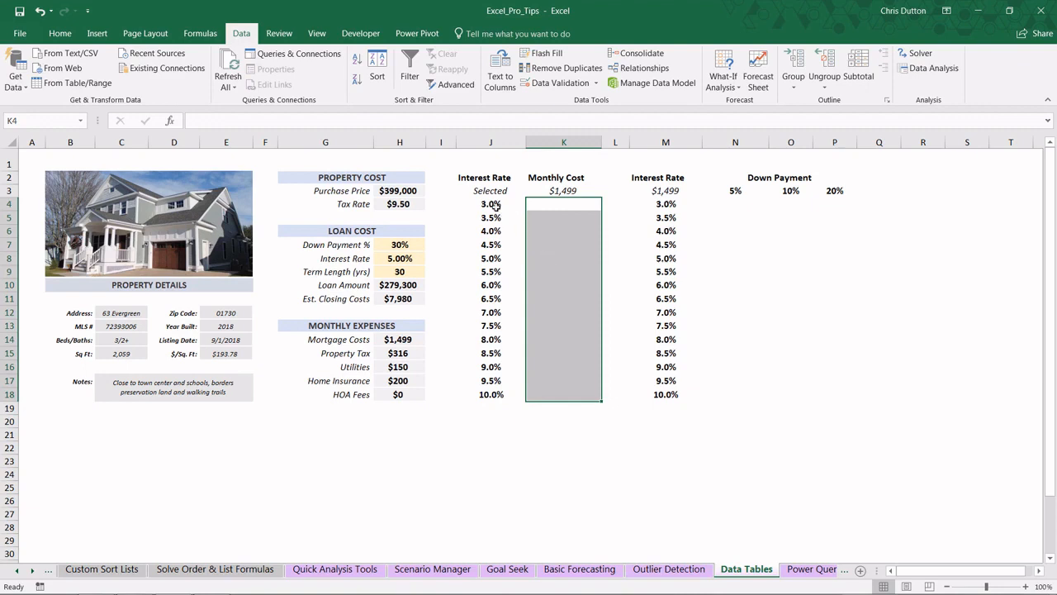
drag(492, 204, 490, 394)
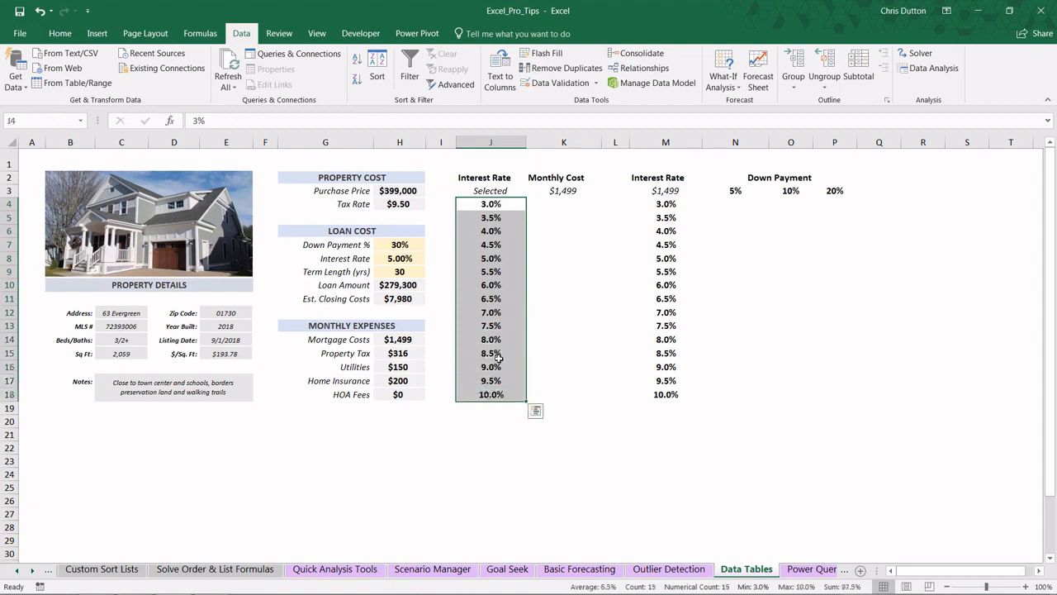
click(565, 194)
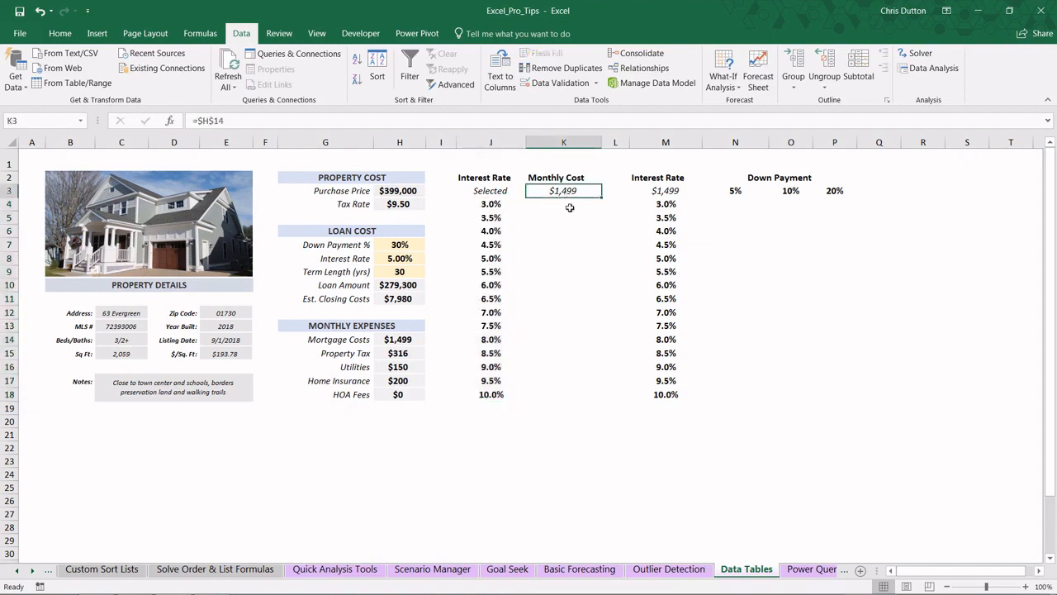
click(396, 122)
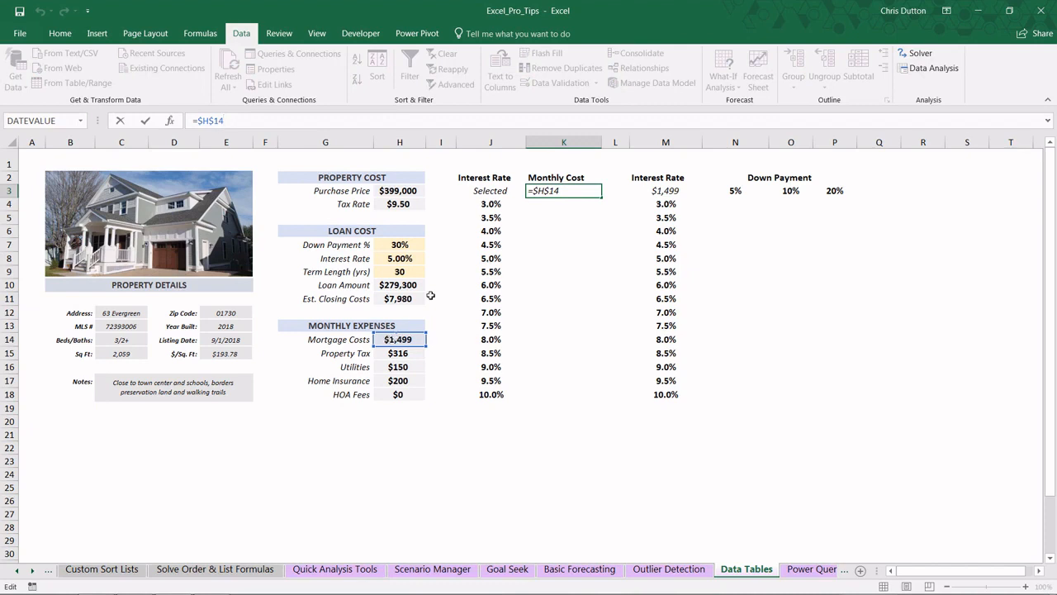
key(Return)
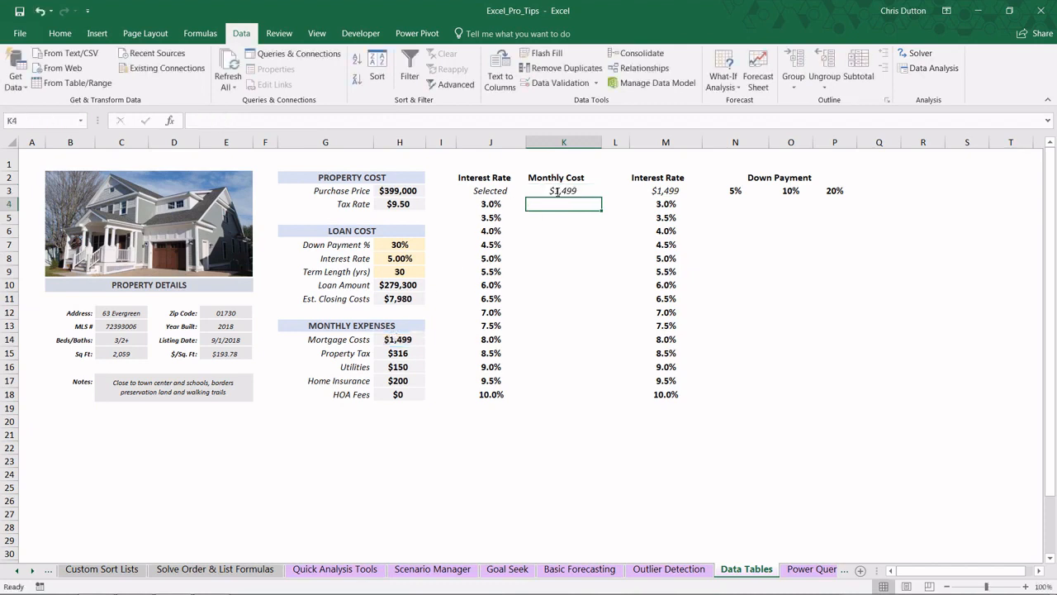
click(559, 191)
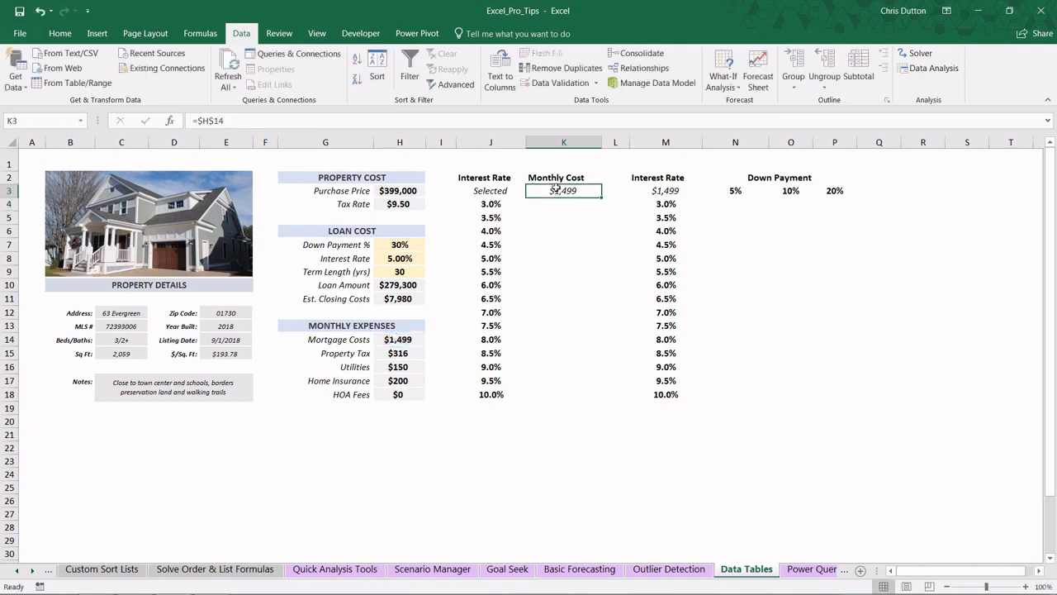
- Create a one-variable data table over J3:K18 using the Interest Rate cell H8 as the column input cell
drag(482, 190, 554, 396)
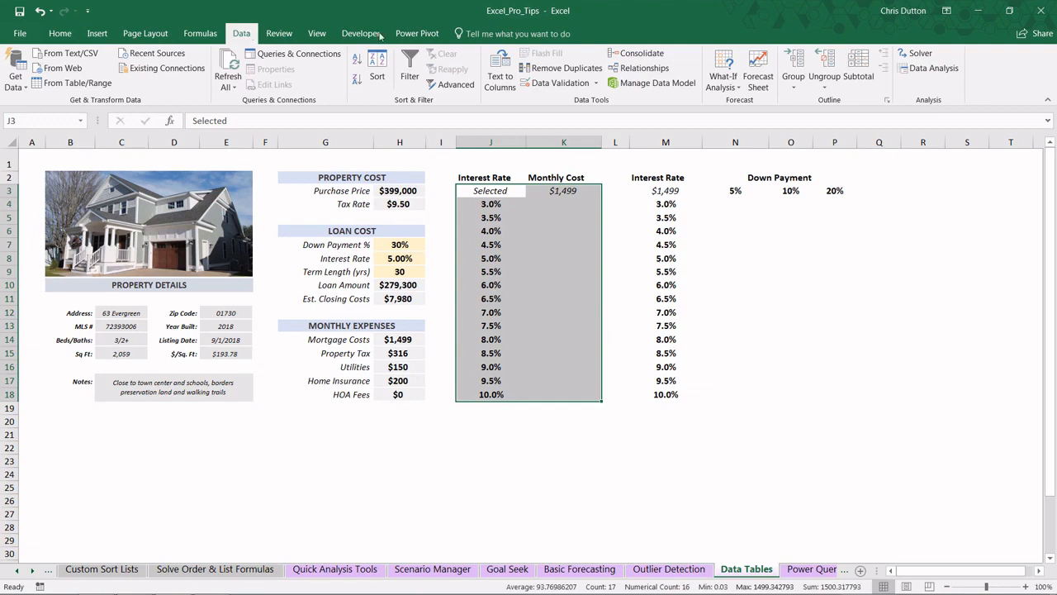
click(723, 80)
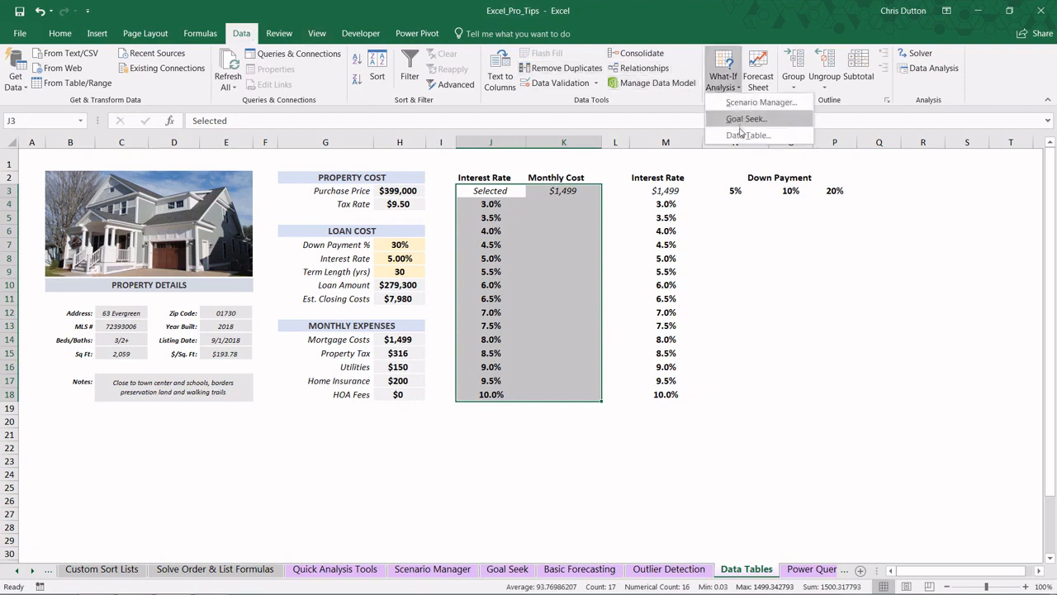
click(741, 136)
drag(665, 247, 691, 237)
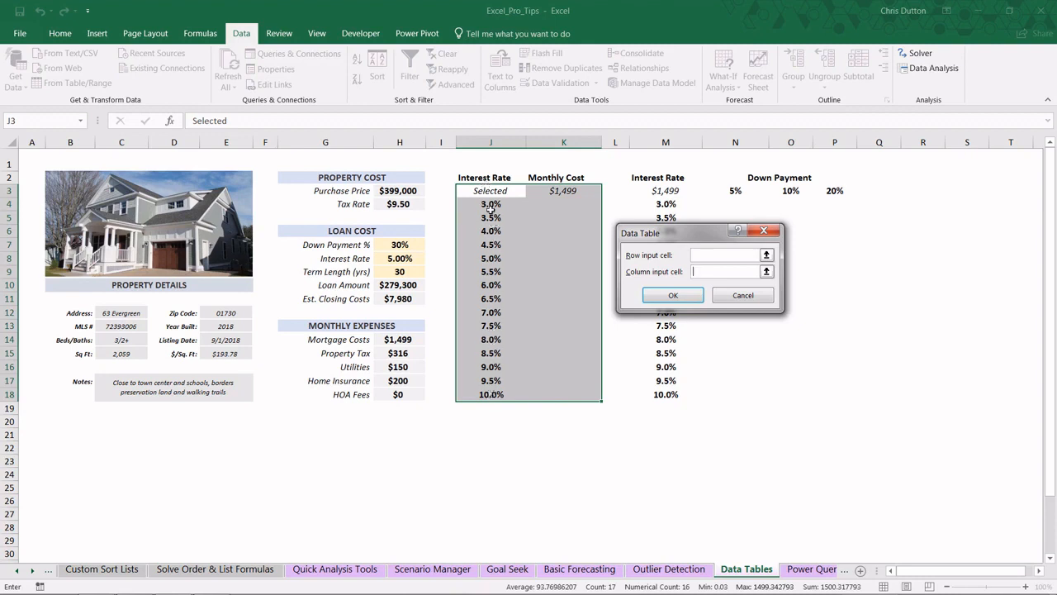
click(766, 272)
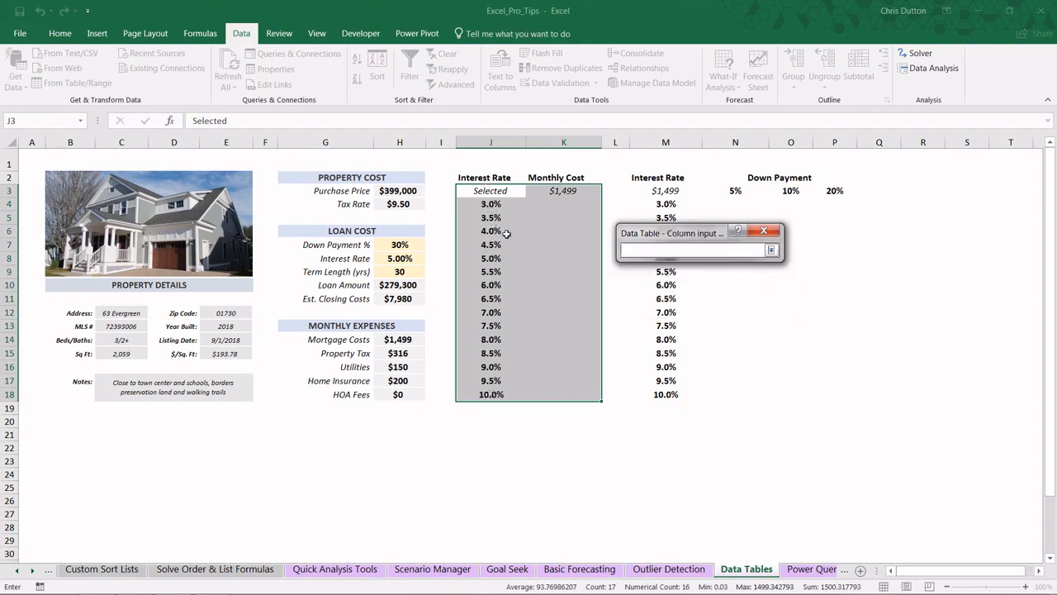
mouse_move(490, 204)
mouse_down()
mouse_move(492, 395)
mouse_move(490, 208)
mouse_up()
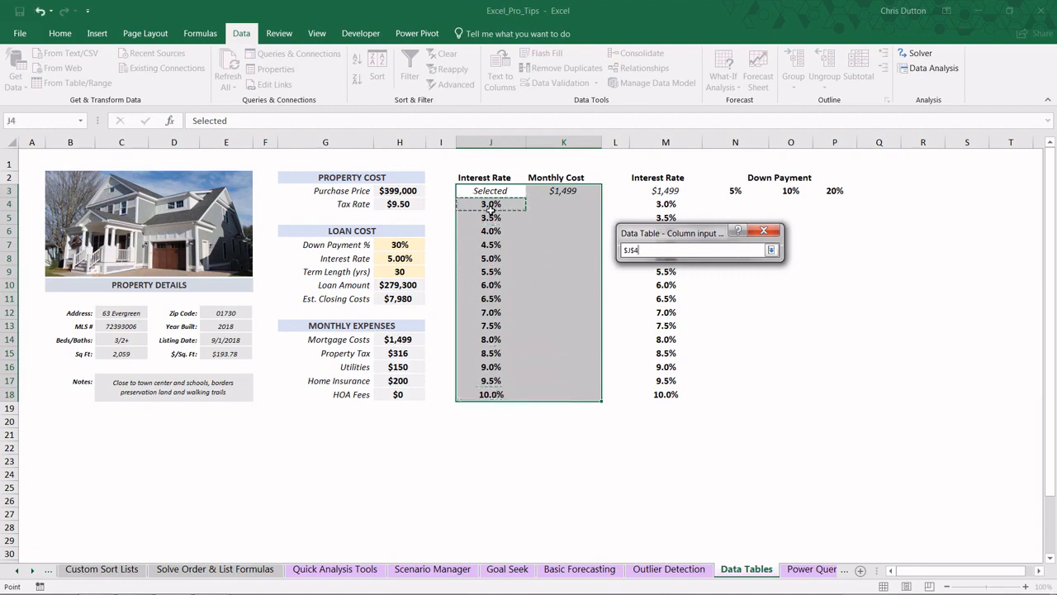
click(400, 257)
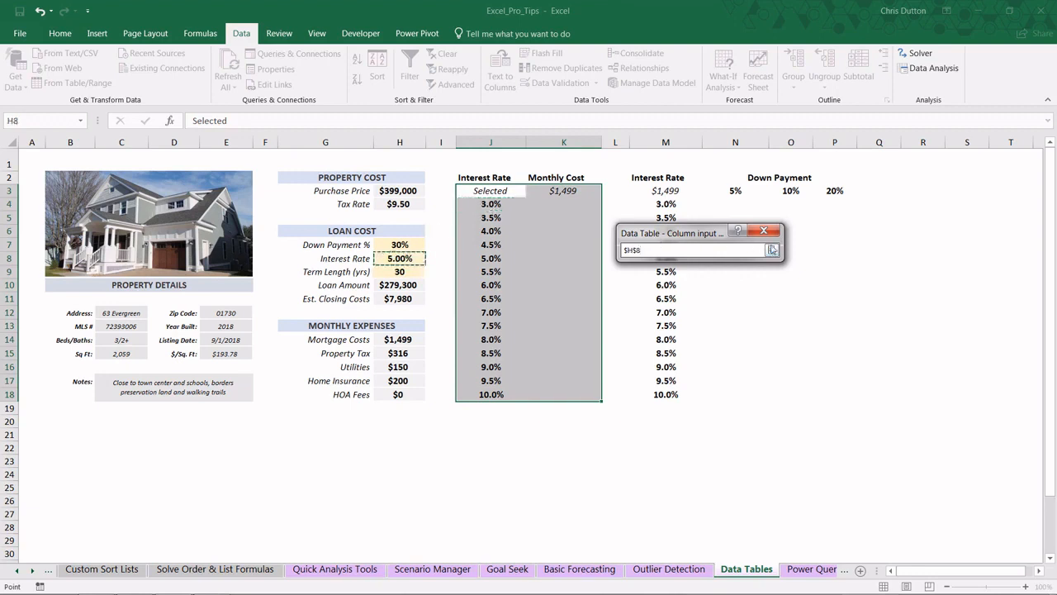
click(771, 250)
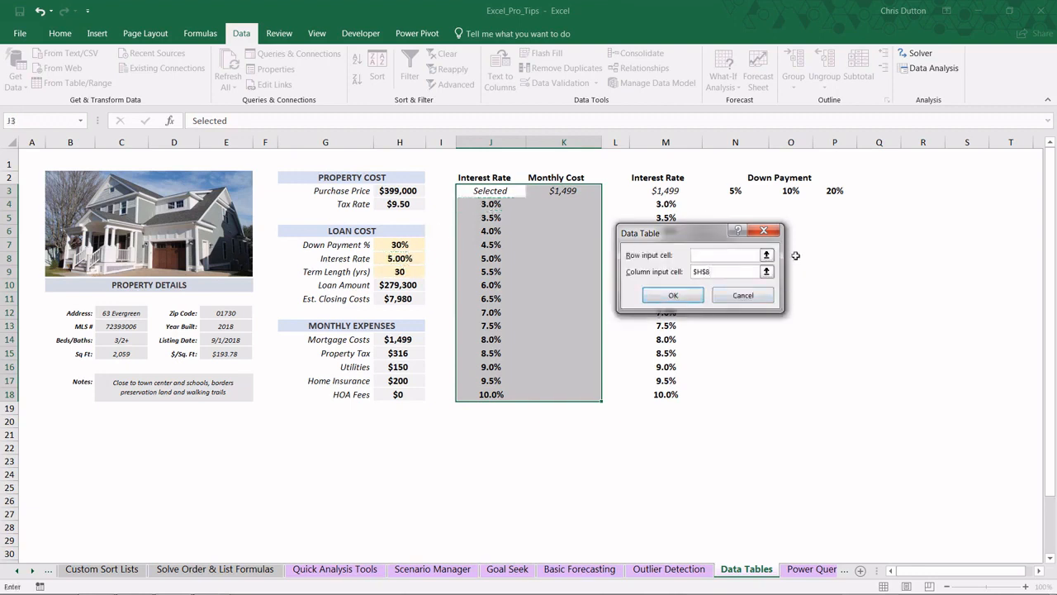
click(674, 295)
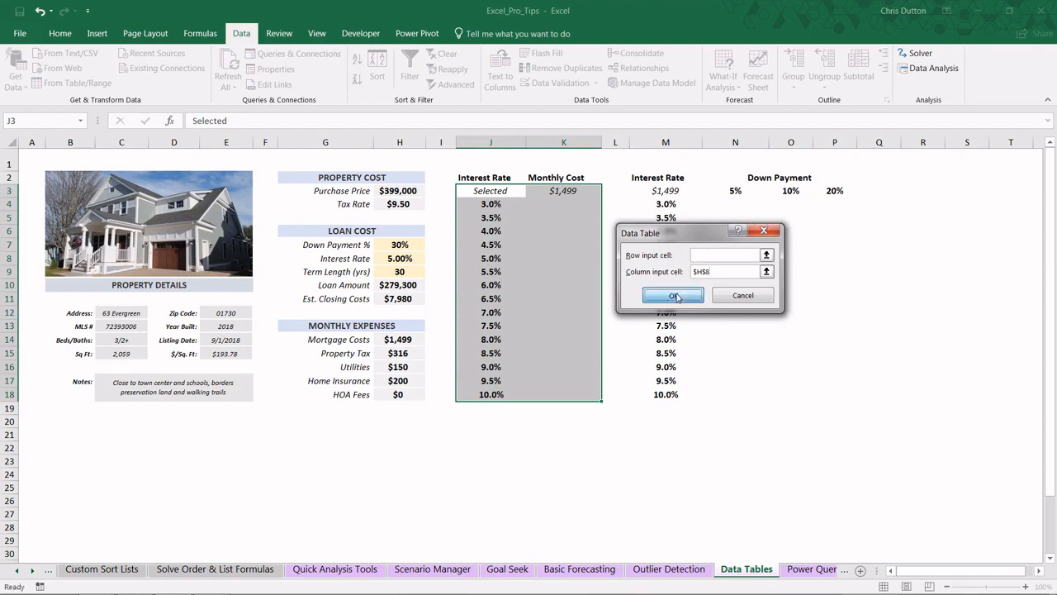
- Check the TABLE formula behind the Monthly Cost results in K4:K8
click(564, 204)
click(564, 217)
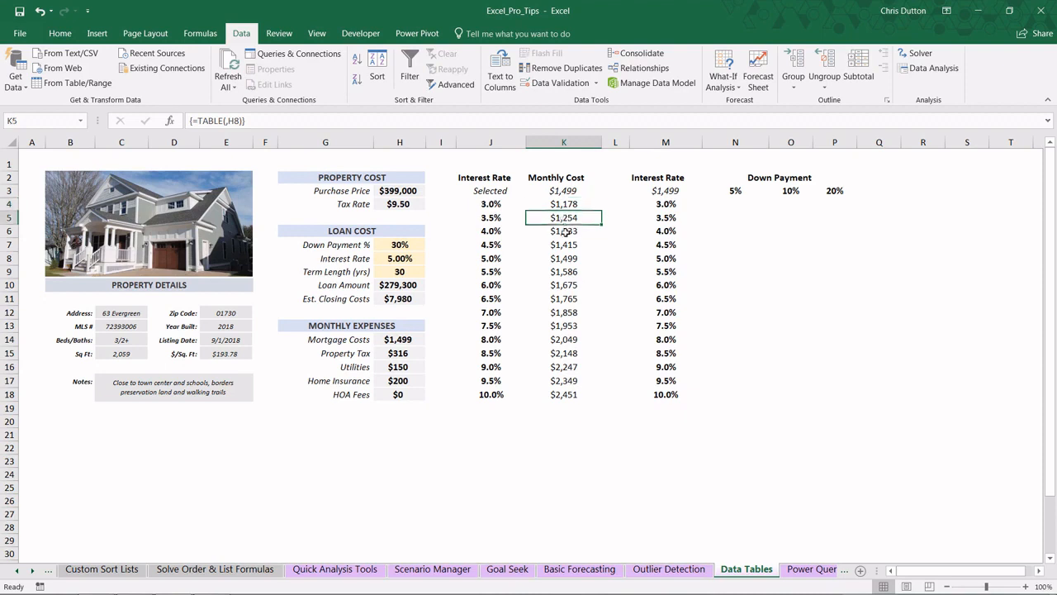
click(564, 231)
click(564, 244)
click(568, 258)
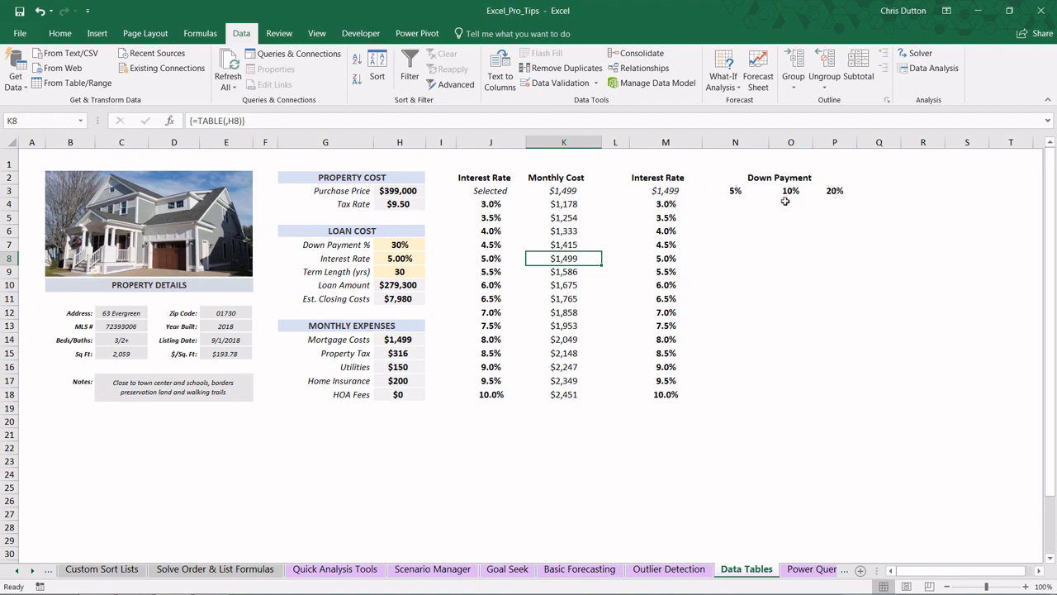
- Begin a two-variable data table over M3:P18 with the Down Payment % cell H7 as the row input cell
drag(729, 190, 834, 192)
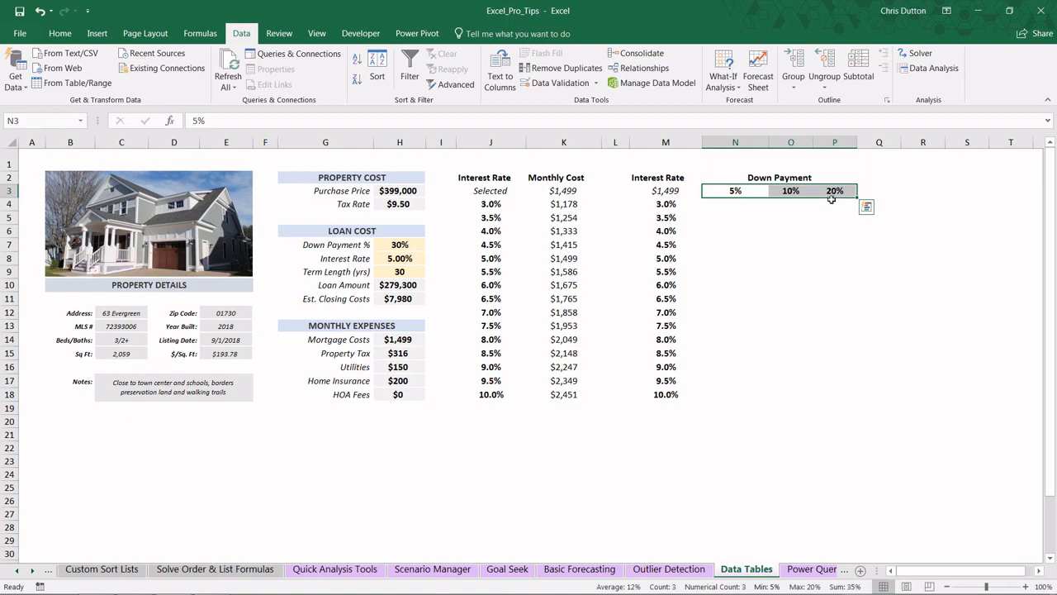
click(661, 193)
mouse_move(664, 193)
mouse_down()
mouse_move(805, 207)
mouse_move(823, 388)
mouse_up()
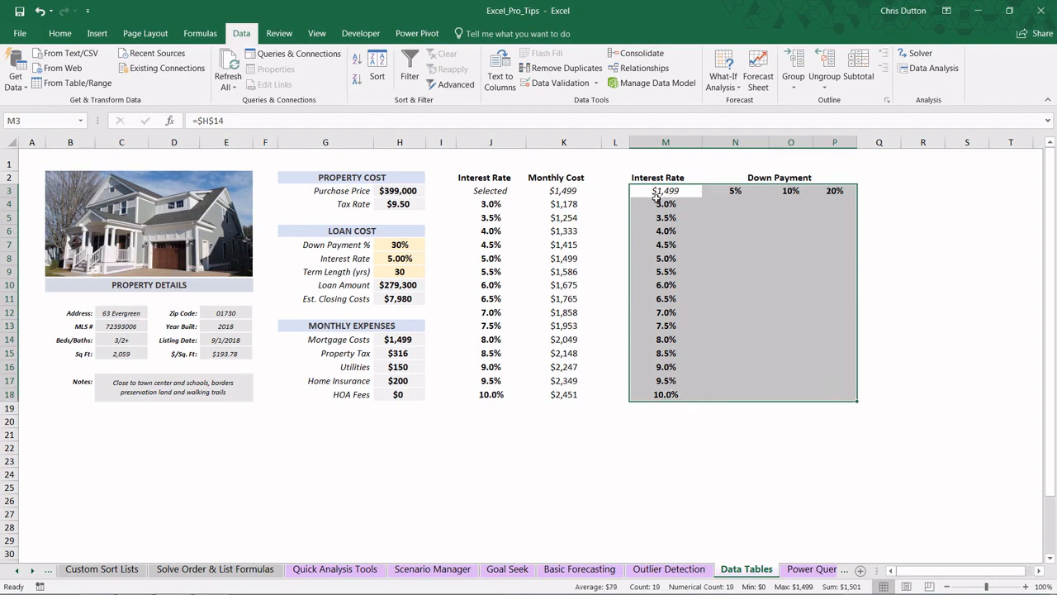
click(715, 82)
click(743, 137)
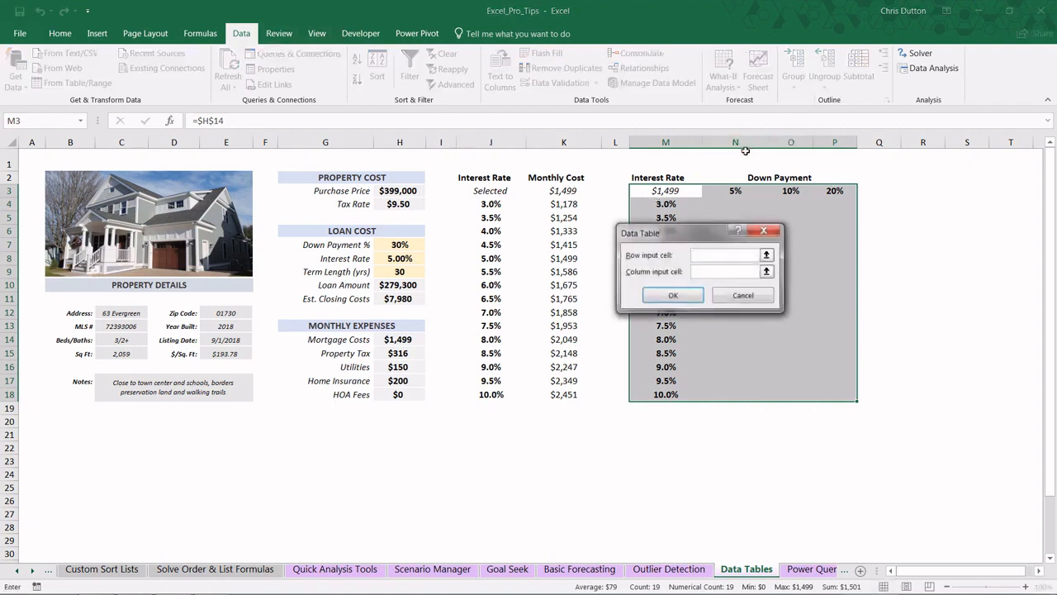
drag(717, 238, 725, 260)
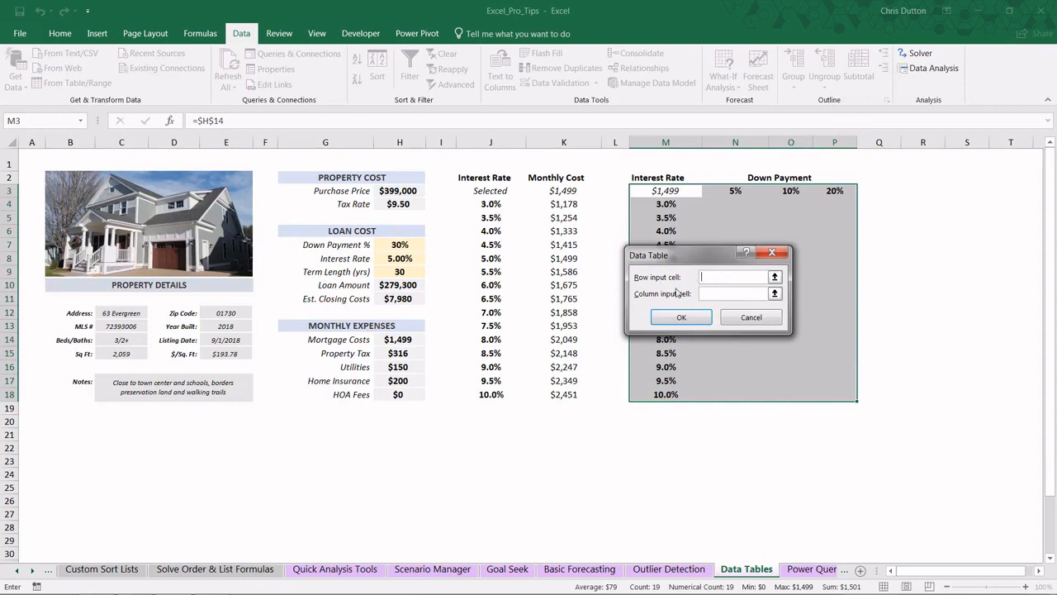
click(775, 278)
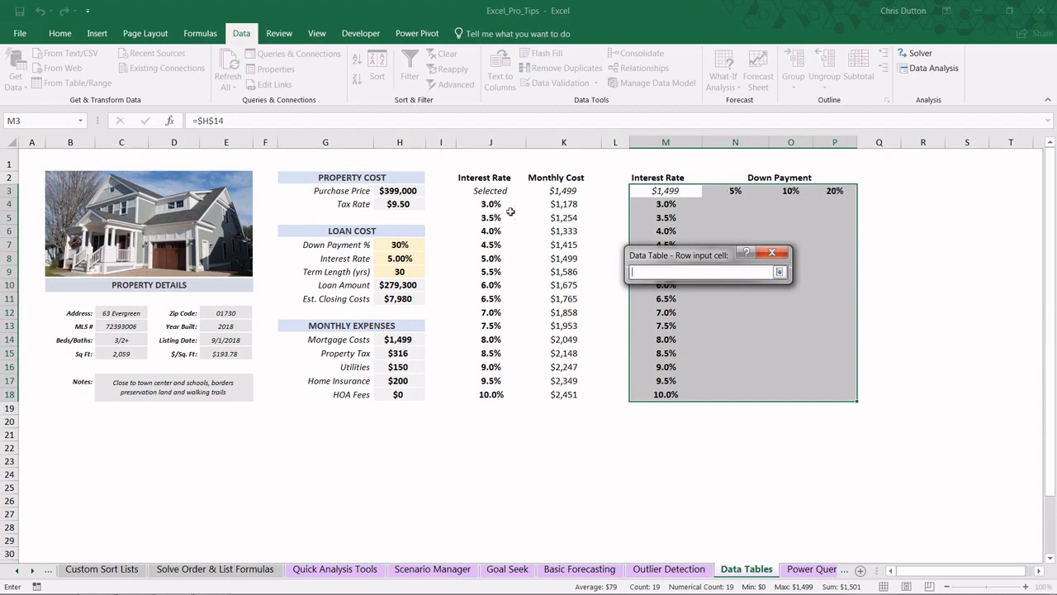
click(394, 246)
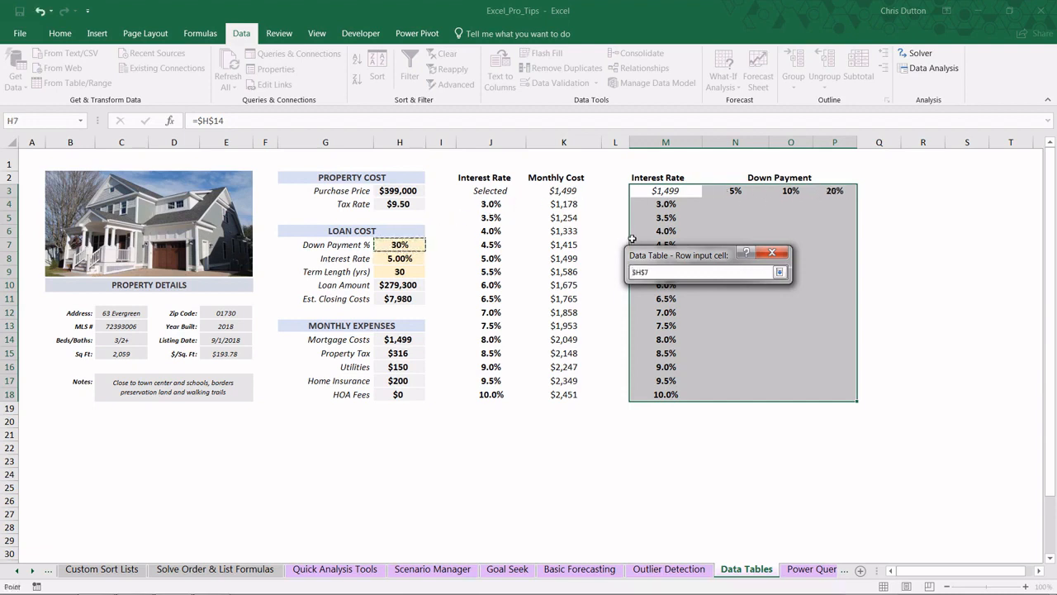
click(779, 272)
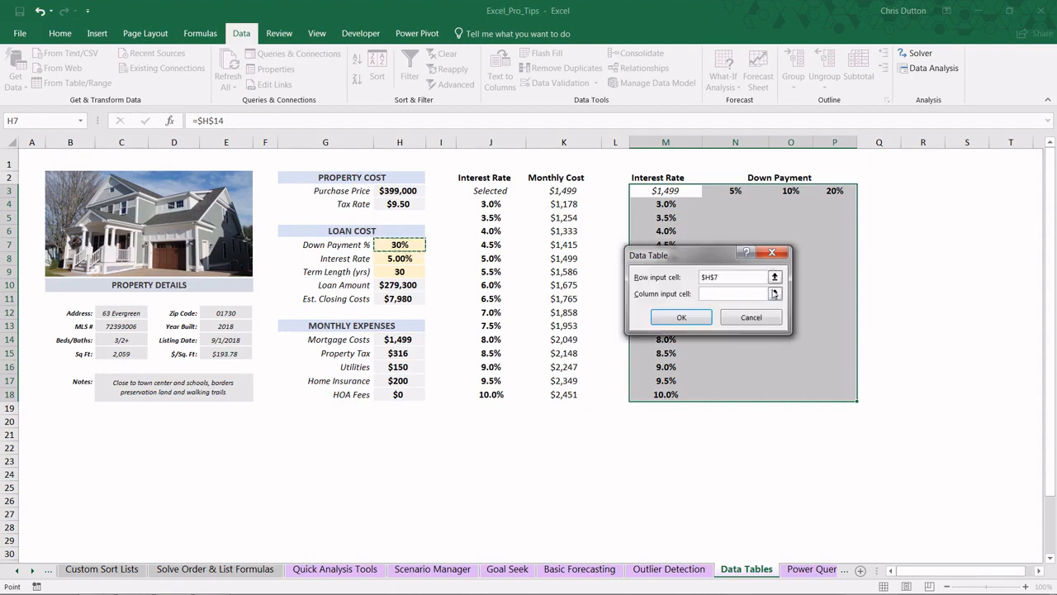
- Set the Interest Rate cell H8 as the column input cell, create the data table and check its formula in column N
click(773, 293)
click(397, 259)
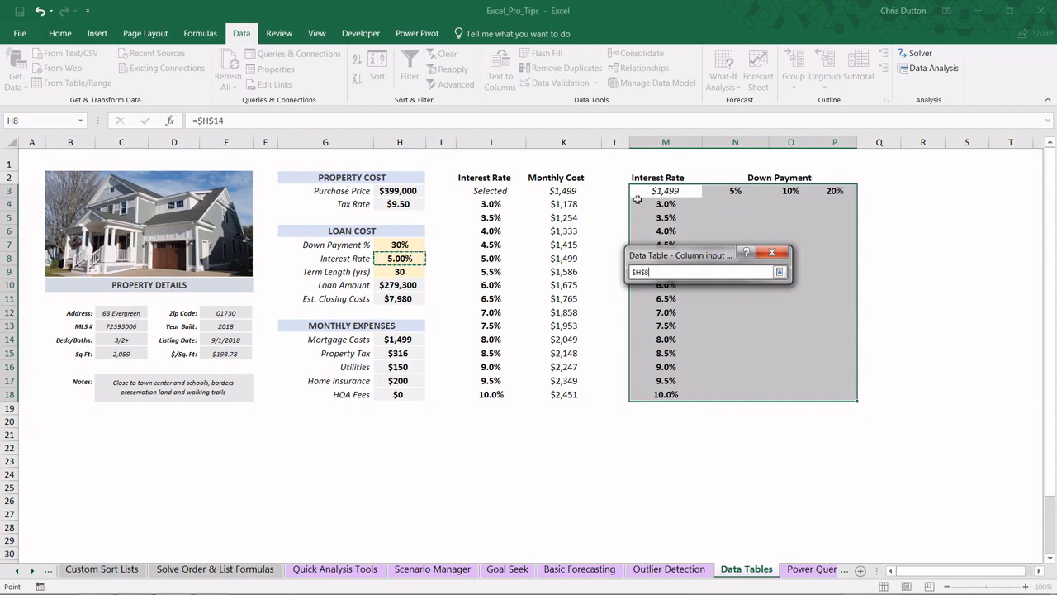
click(782, 272)
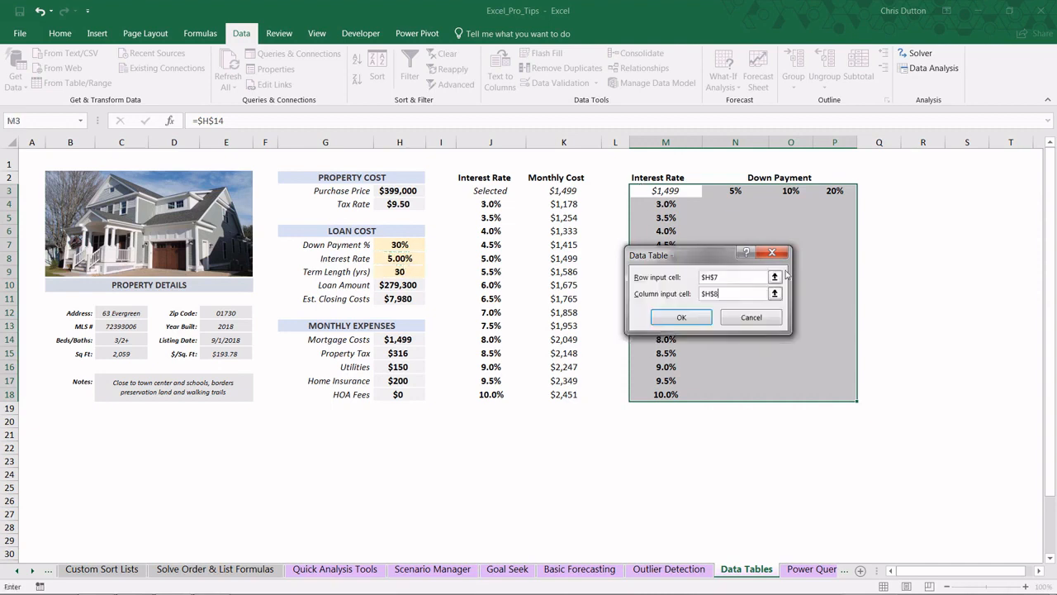
click(696, 320)
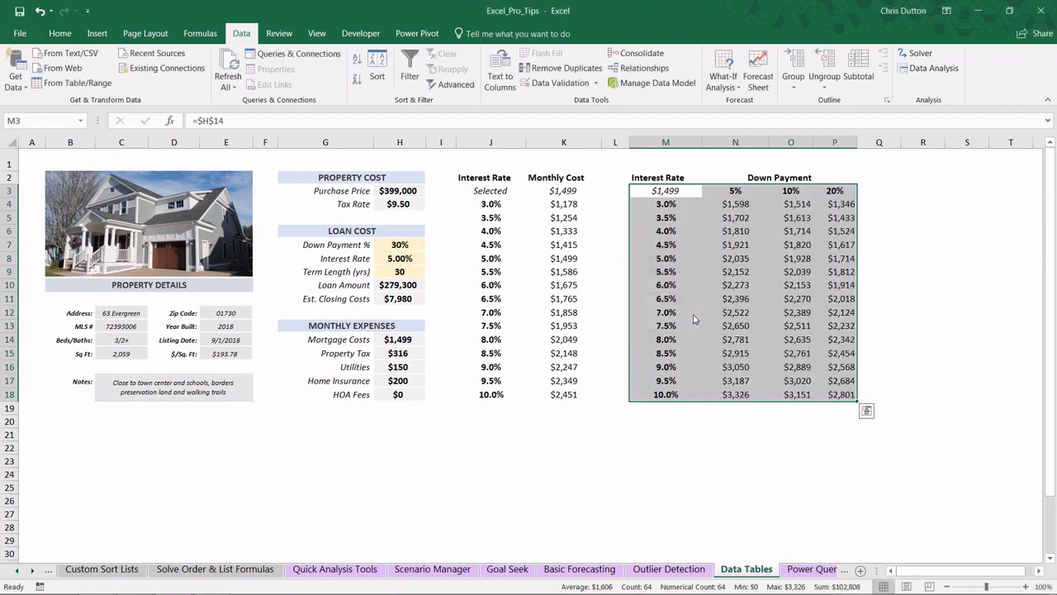
click(729, 204)
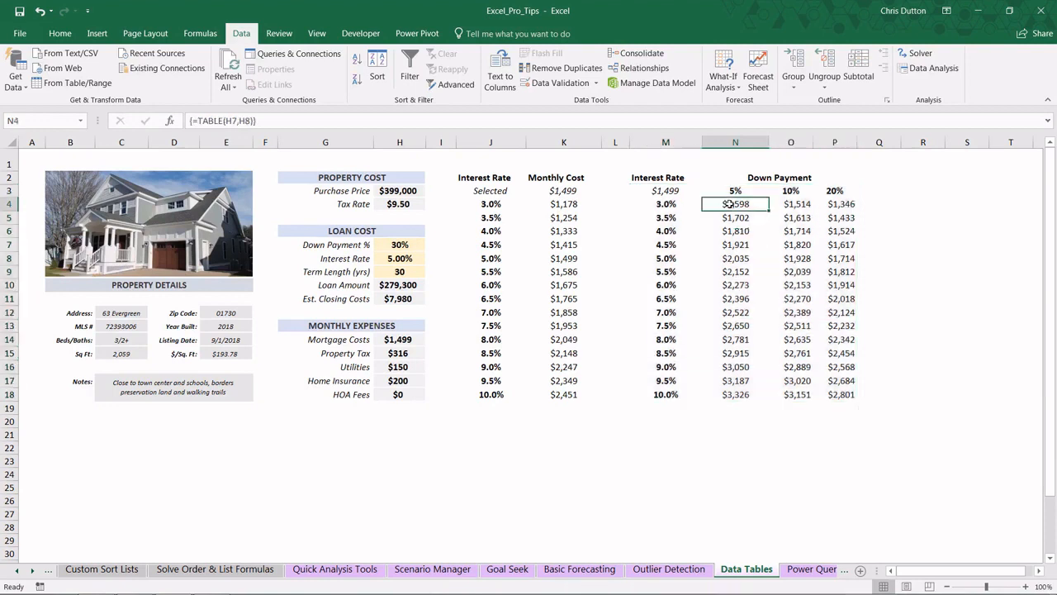
click(743, 269)
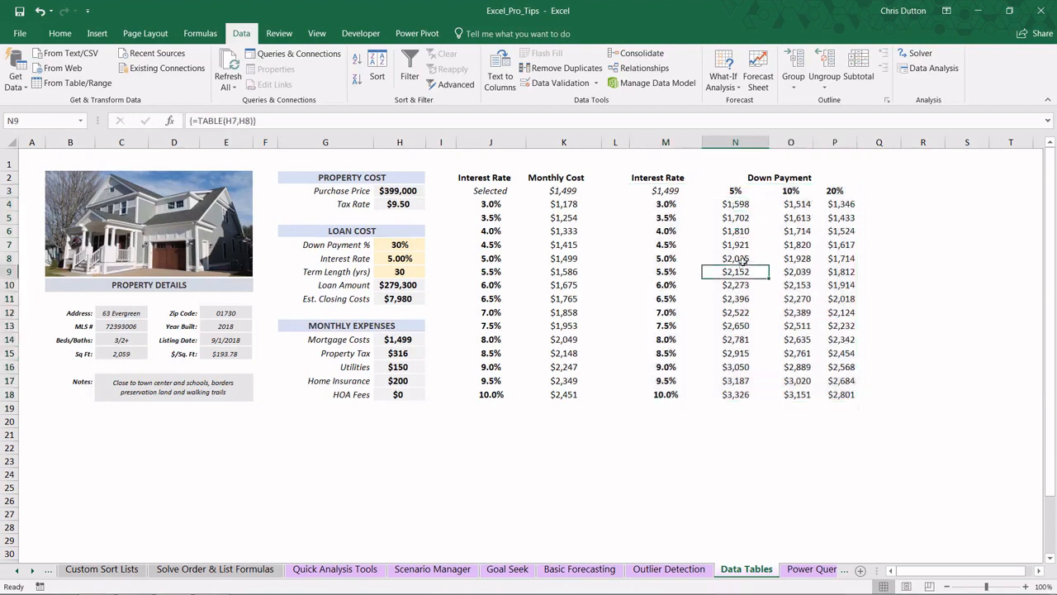
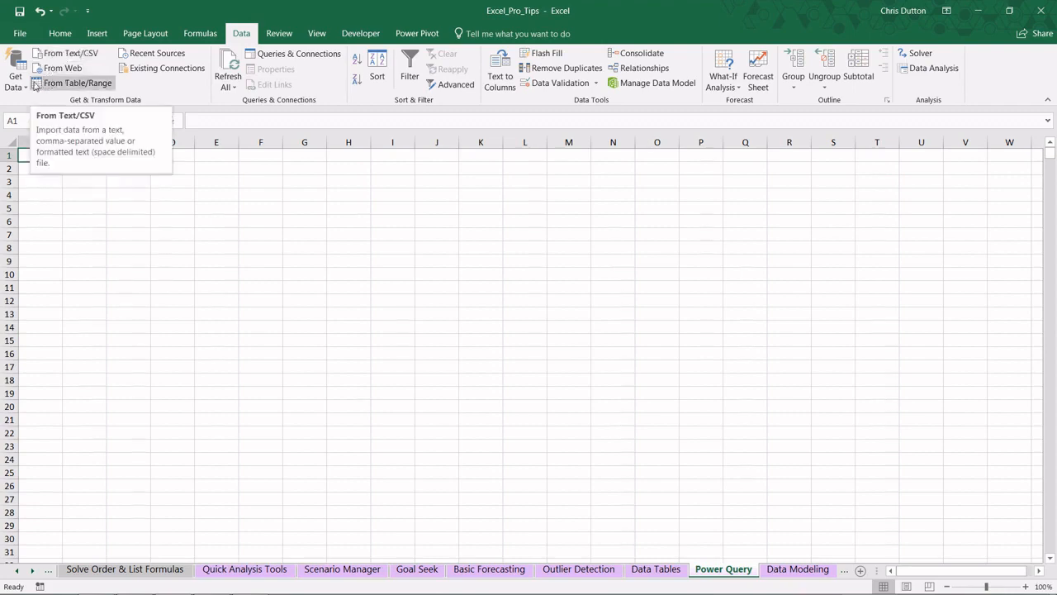
- Import the kickstarter_projects CSV file from the Desktop and open it for editing in the Power Query Editor
click(15, 83)
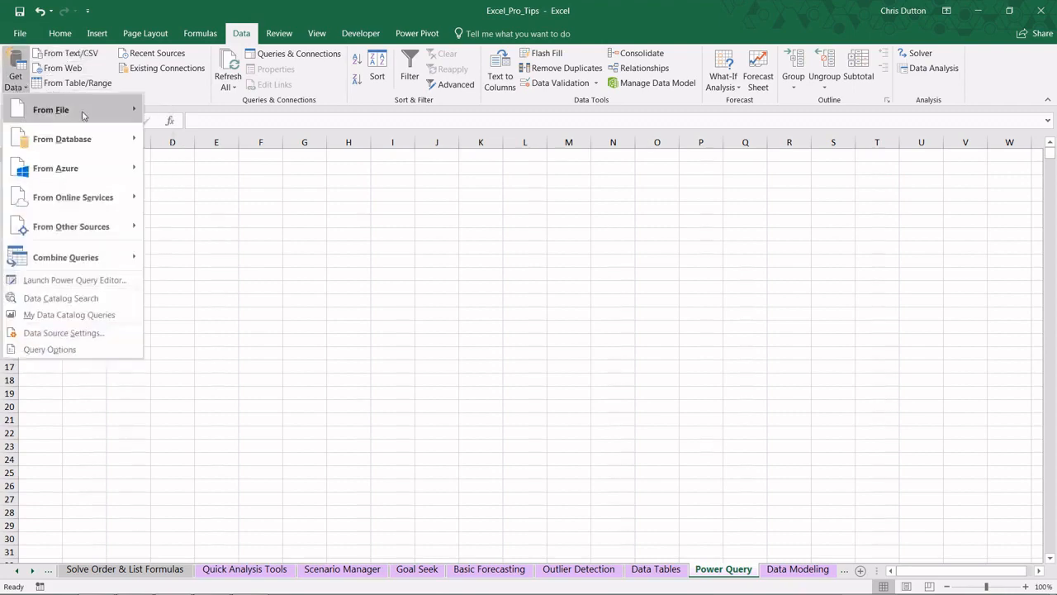
mouse_move(72, 170)
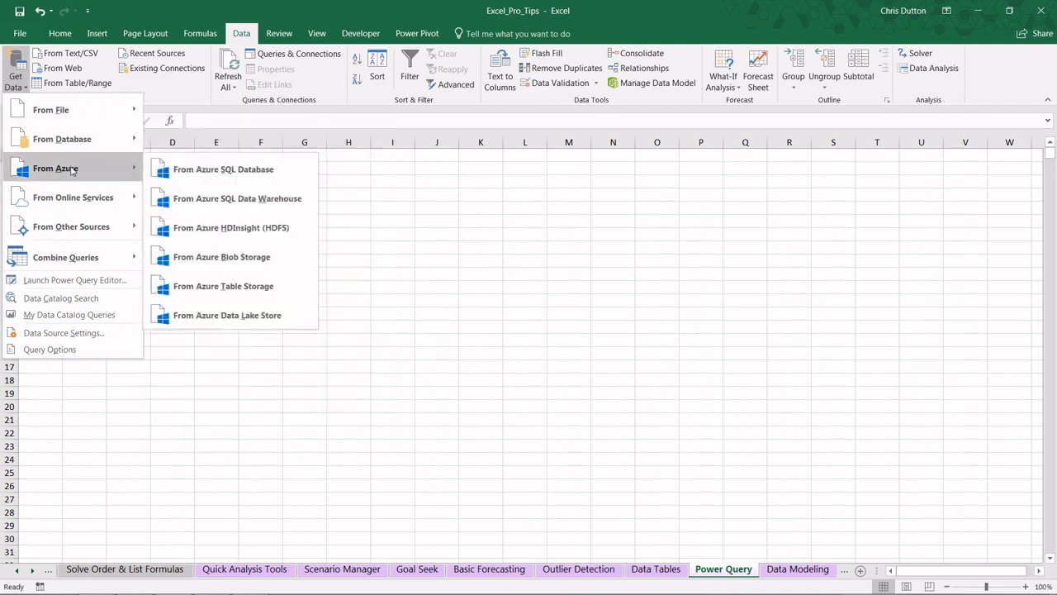
mouse_move(78, 114)
click(187, 139)
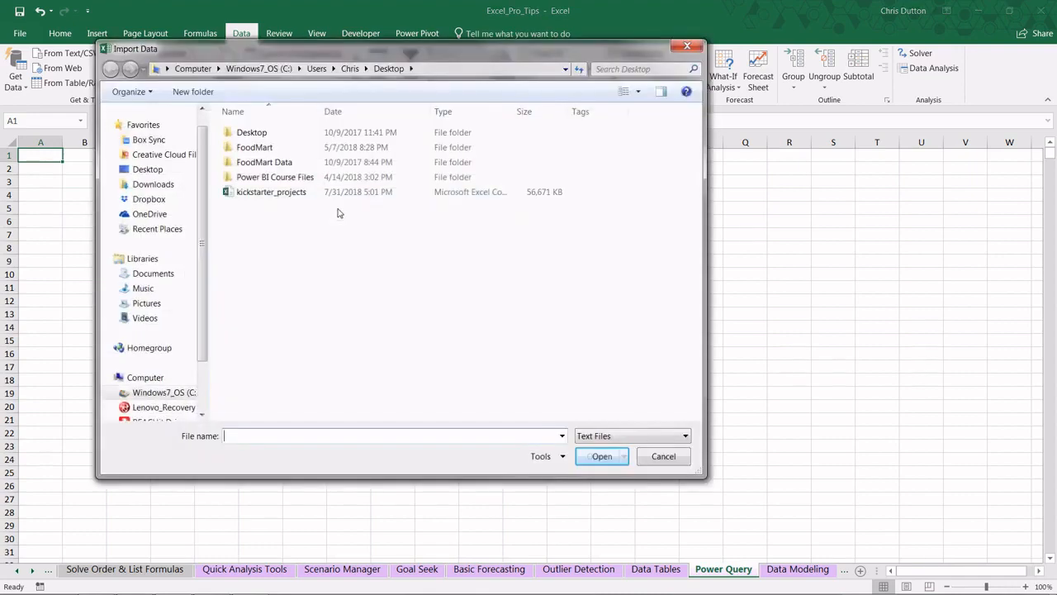
click(256, 196)
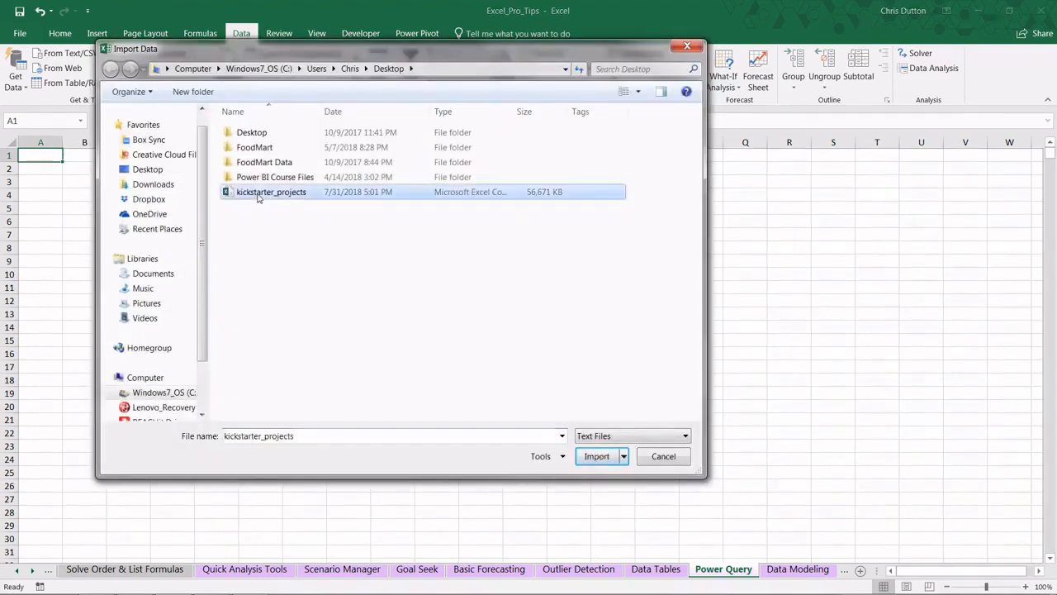
double_click(264, 193)
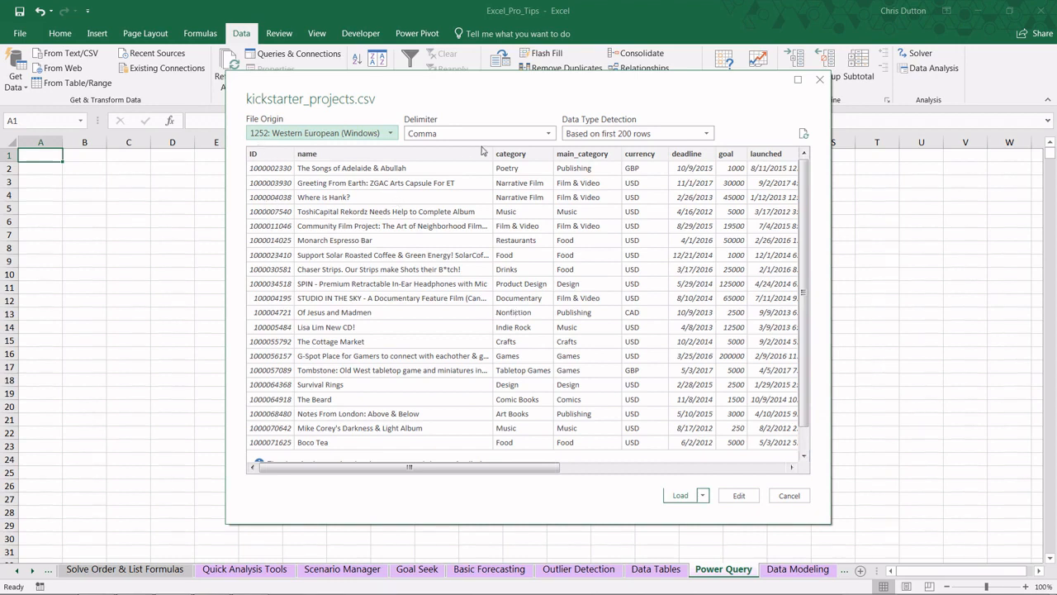
drag(406, 471, 626, 479)
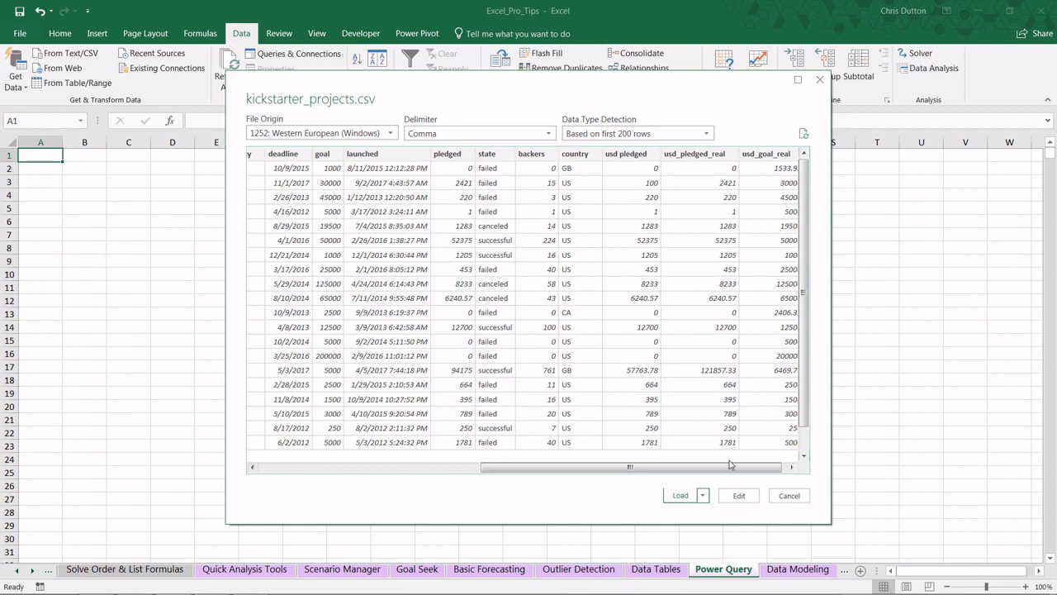
click(738, 496)
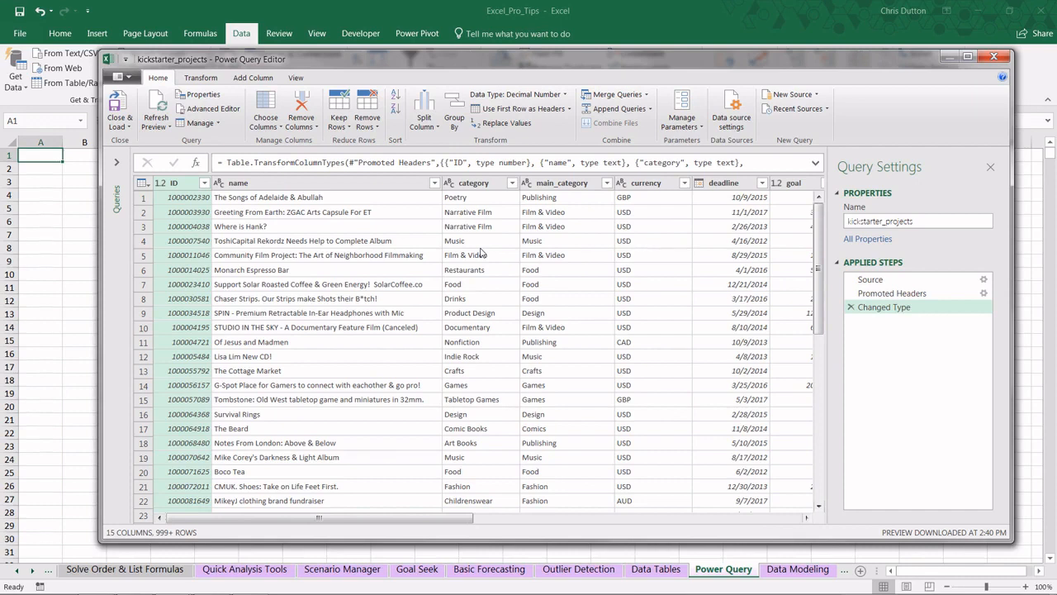
- Review the query's Source, Promoted Headers and Changed Type applied steps
click(869, 279)
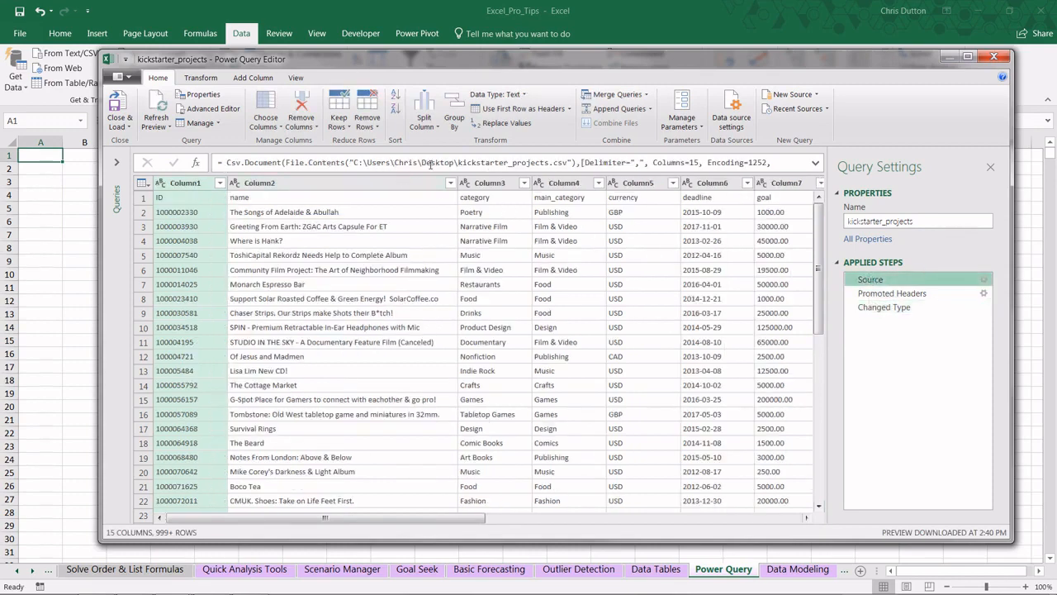
click(880, 293)
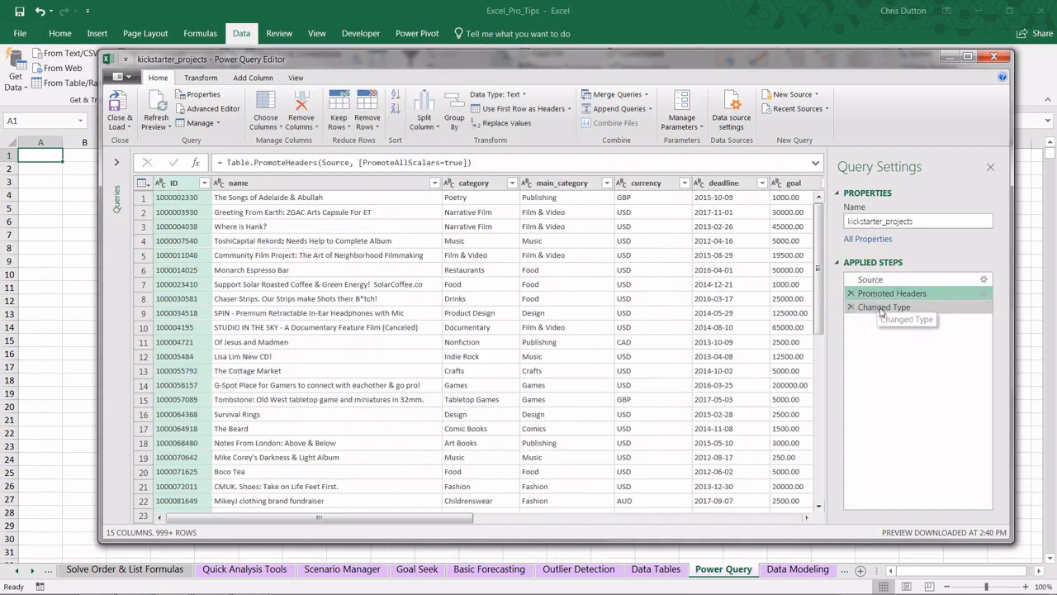
click(878, 307)
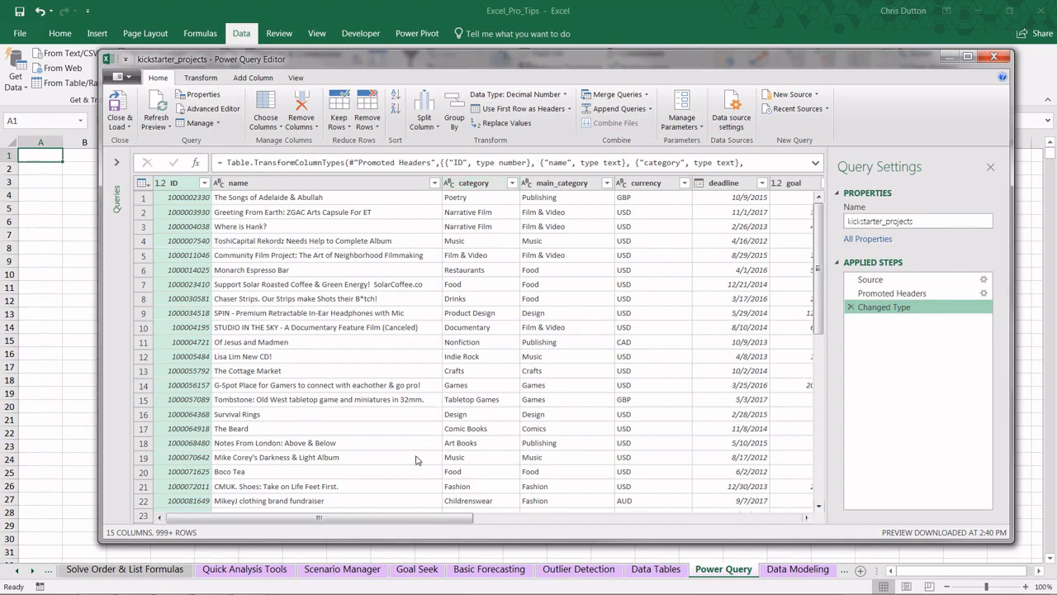
- Filter the deadline column to keep only rows with dates after 12/31/2014
drag(384, 520, 621, 519)
click(271, 183)
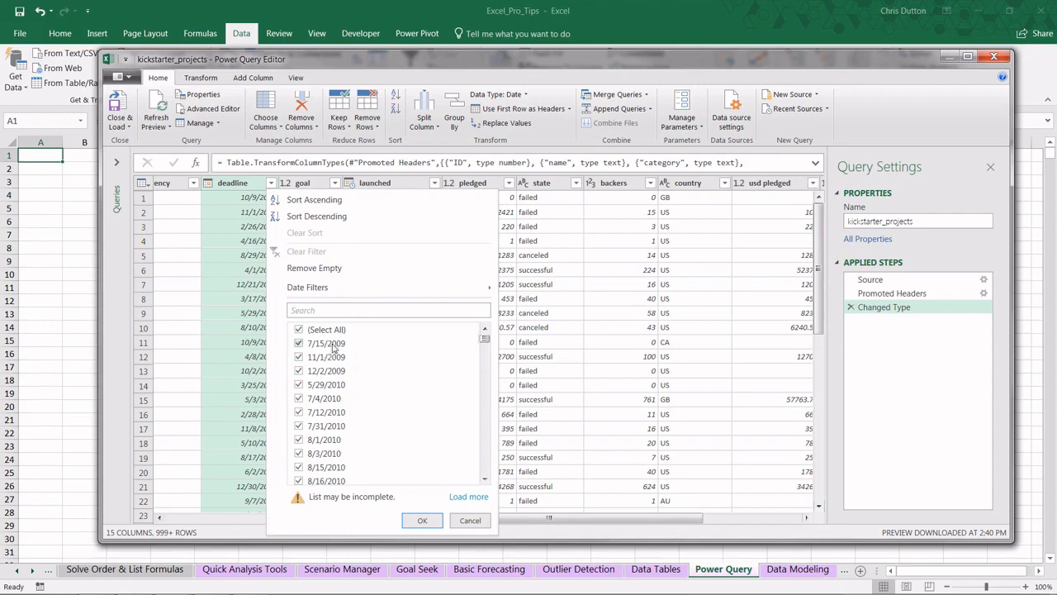
mouse_move(328, 289)
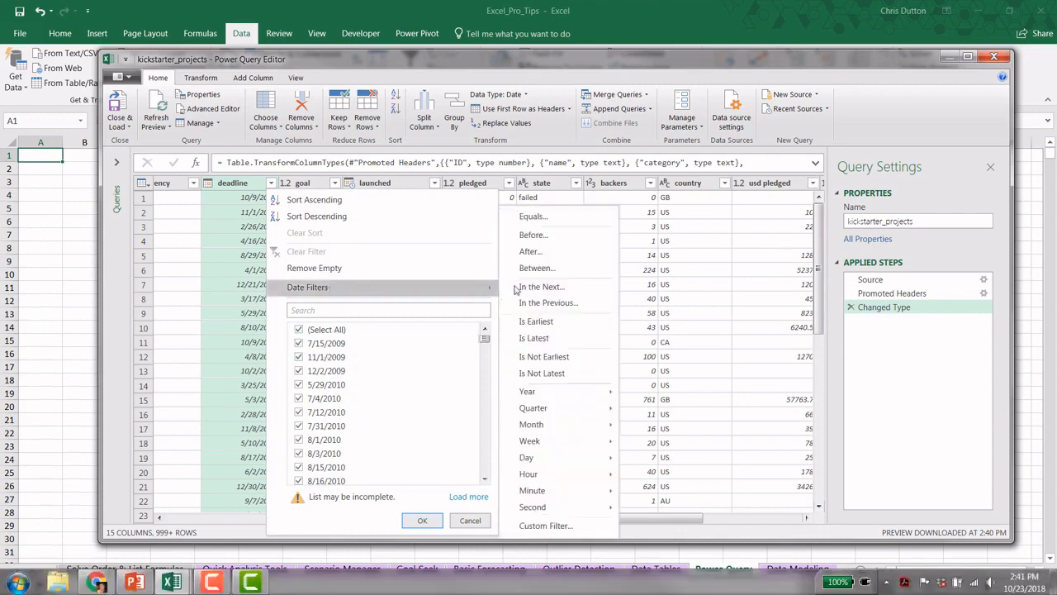
click(530, 252)
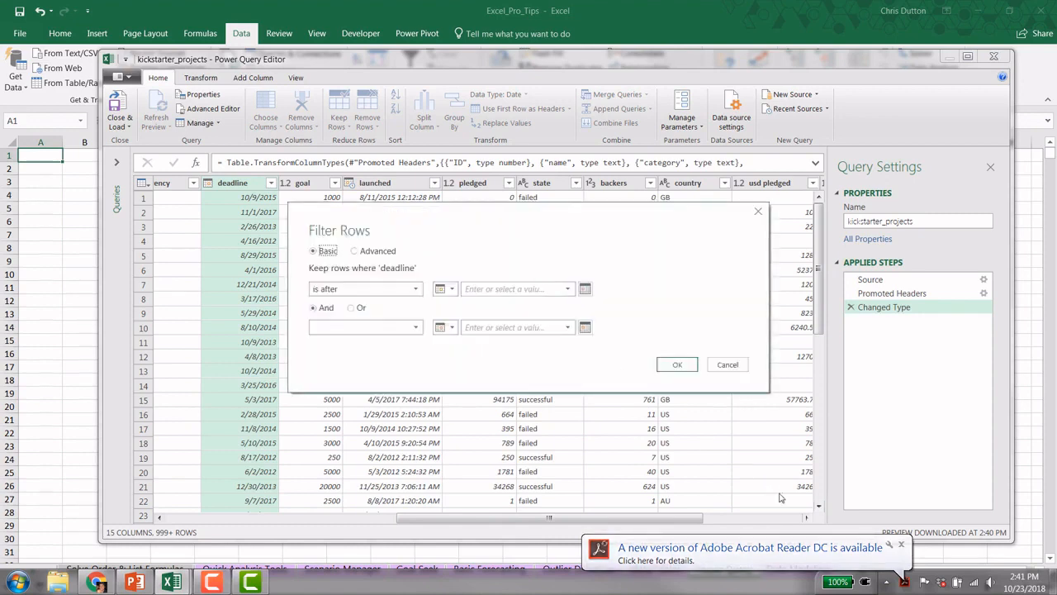
click(901, 545)
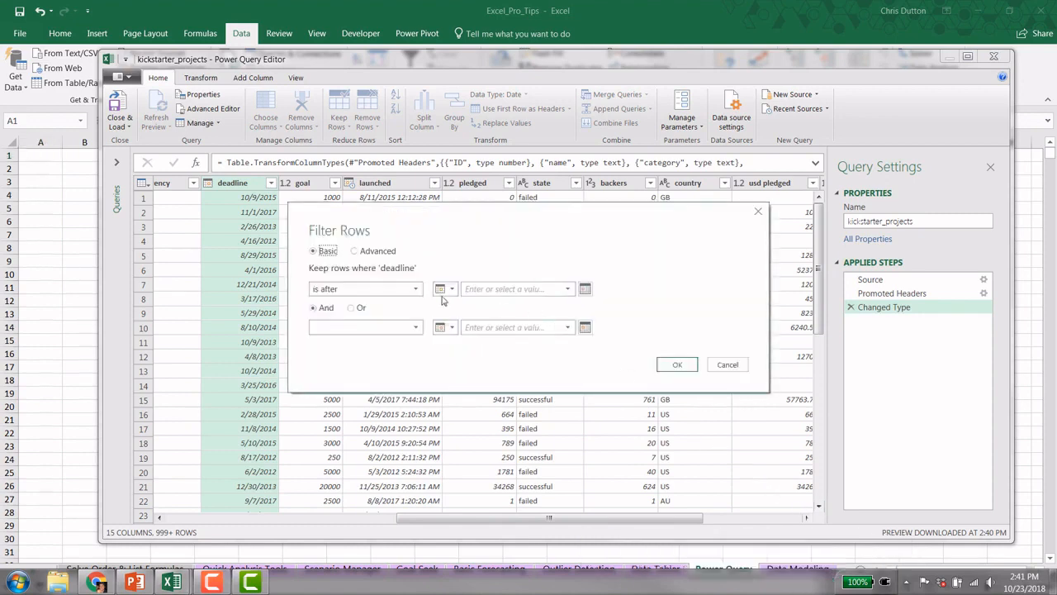
click(586, 289)
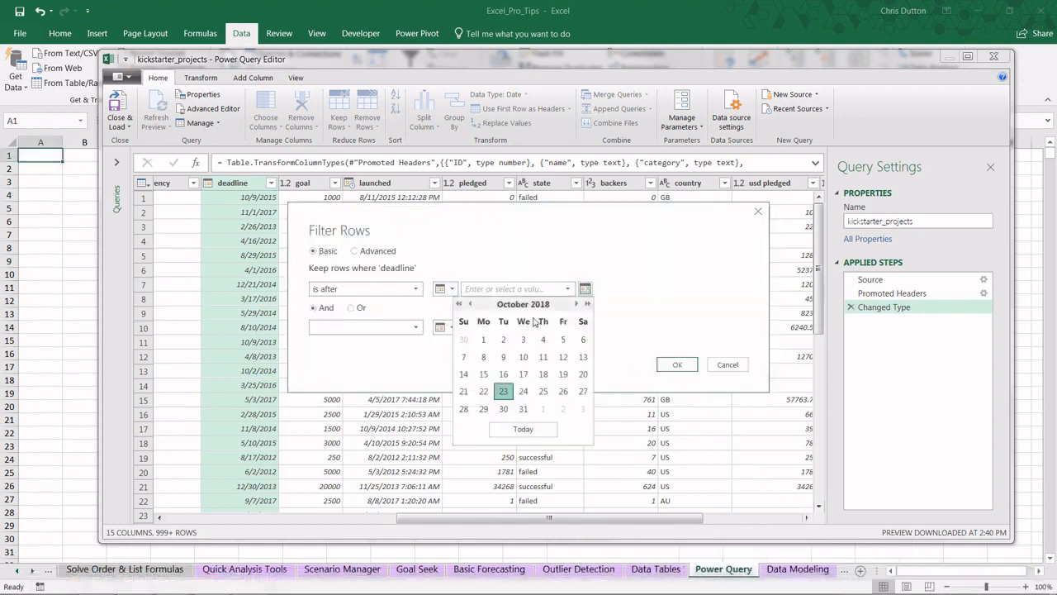
click(460, 304)
click(460, 303)
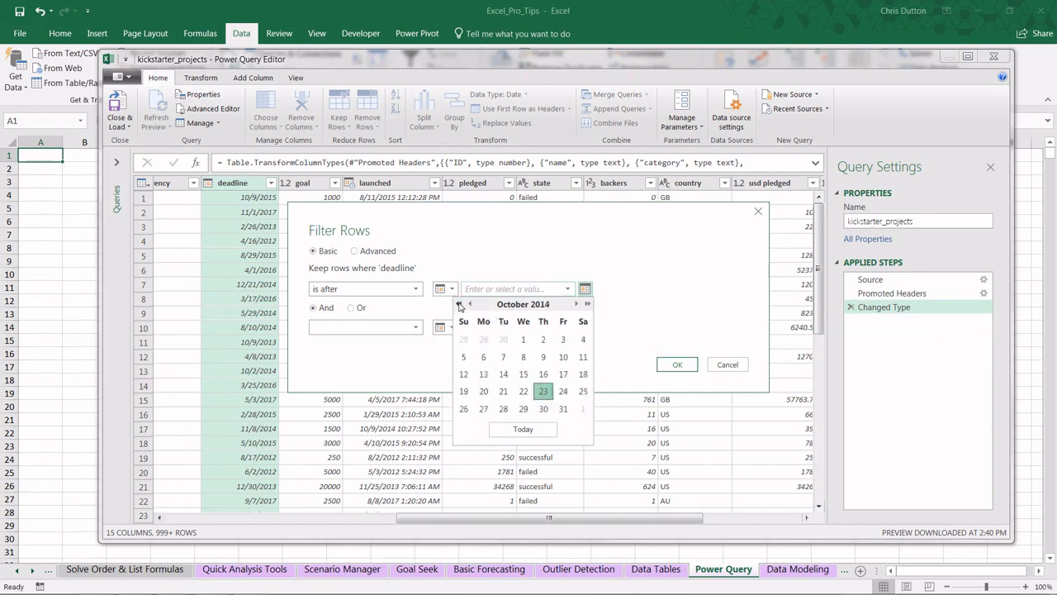
click(575, 304)
click(576, 304)
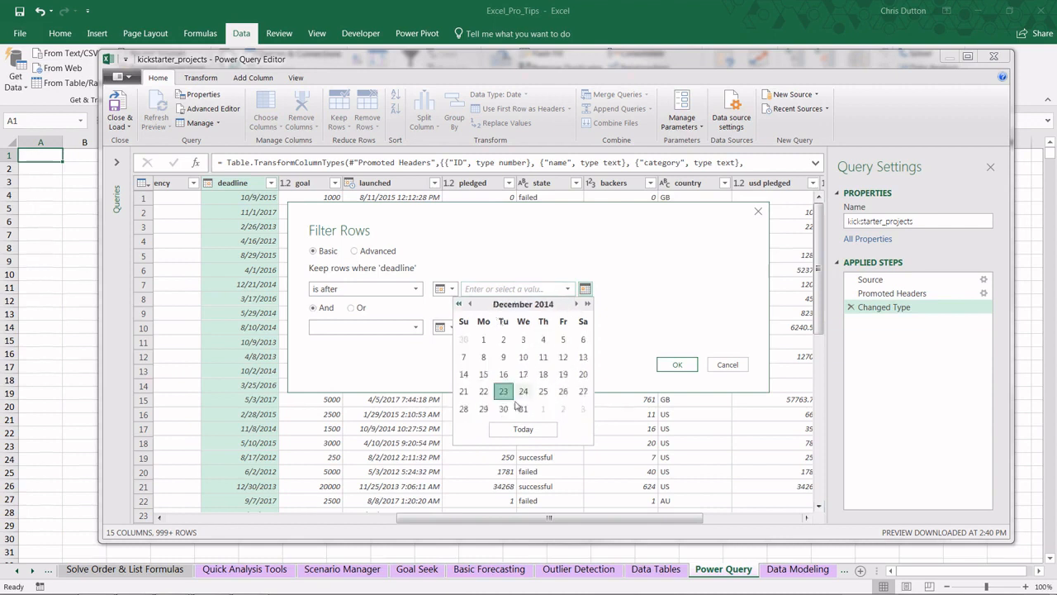
click(523, 409)
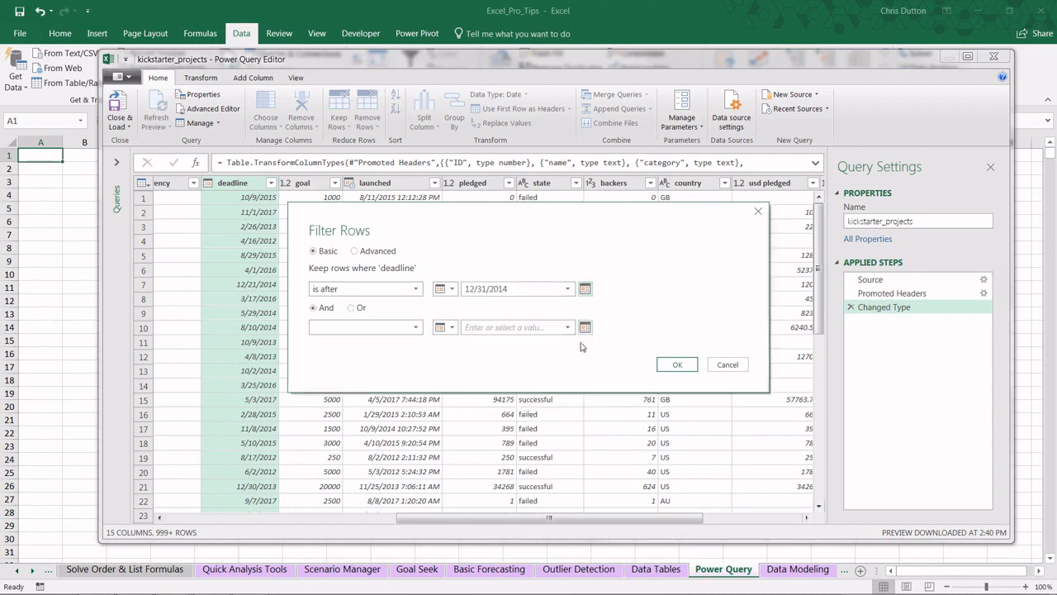
click(676, 364)
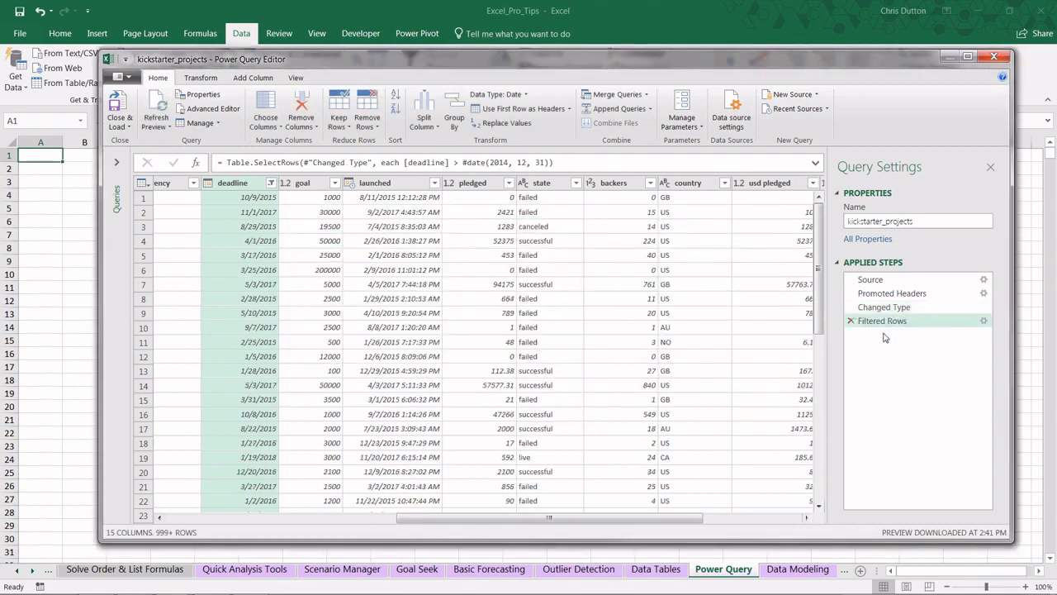
- Sort the deadline column ascending and filter the country column to US only
click(271, 183)
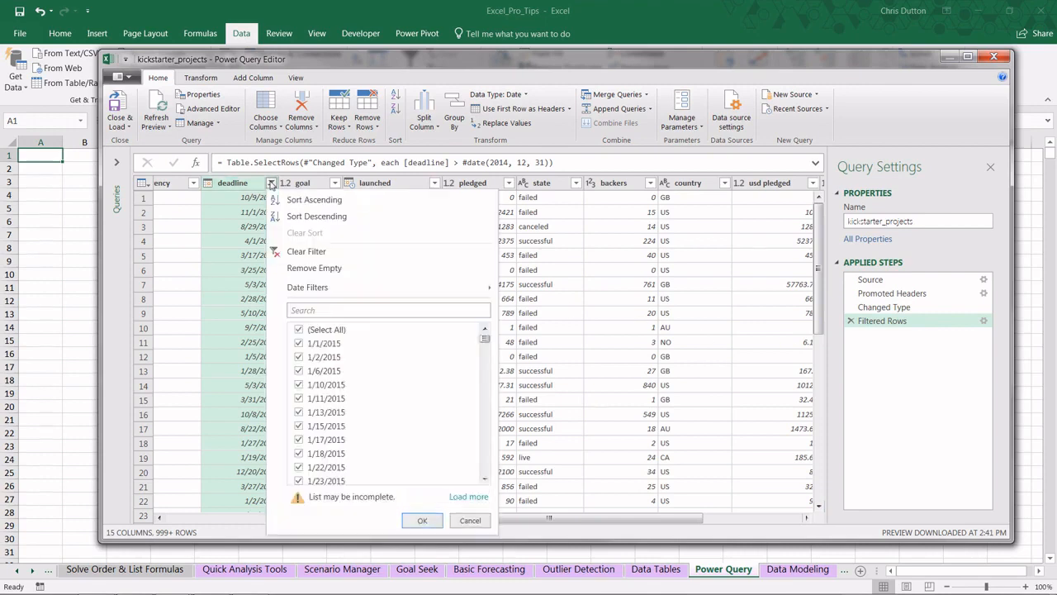
click(313, 202)
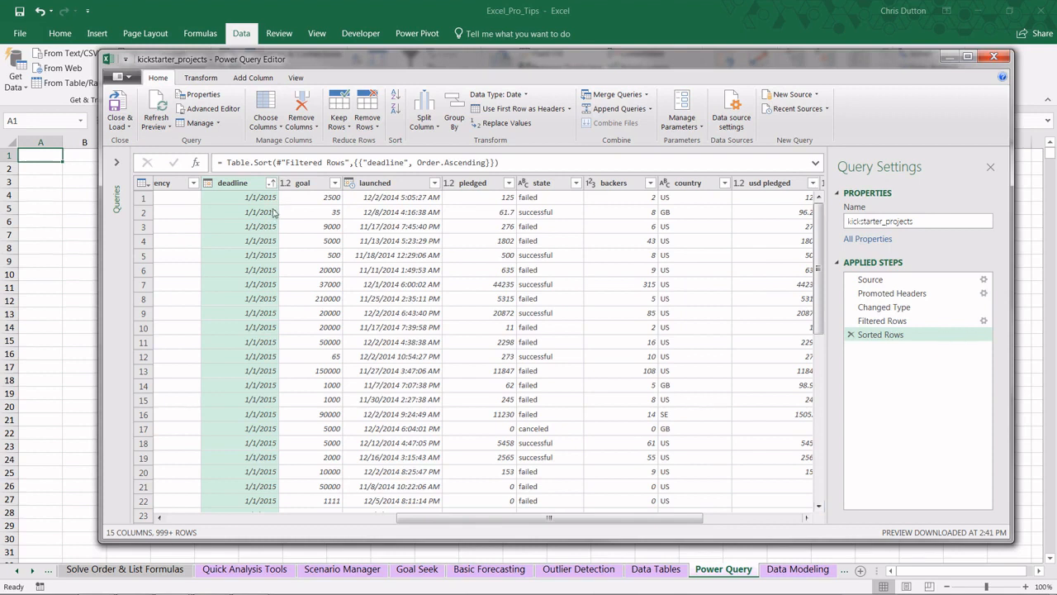
click(724, 184)
click(530, 328)
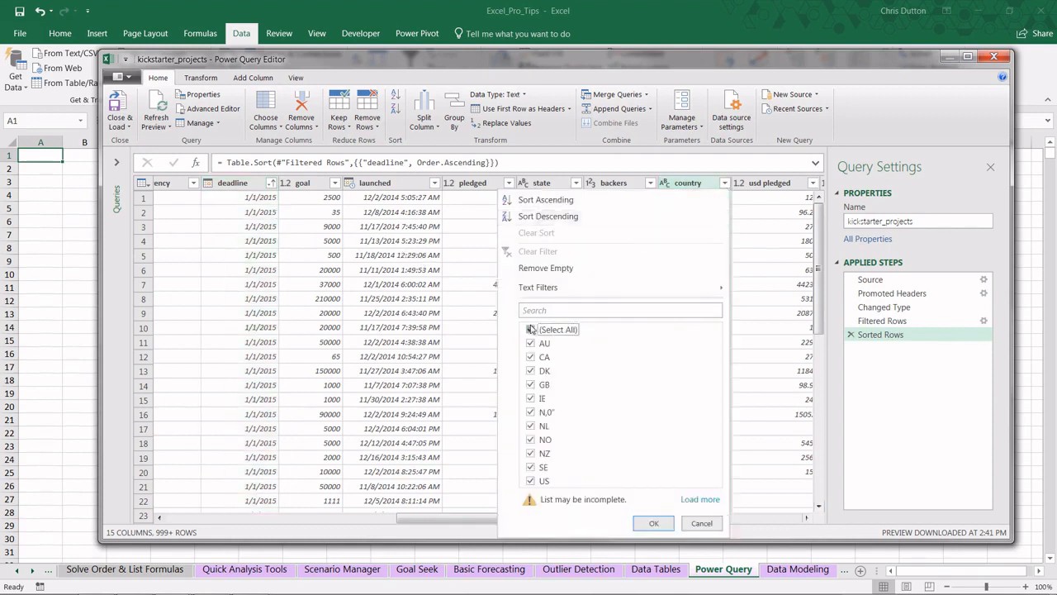
click(531, 481)
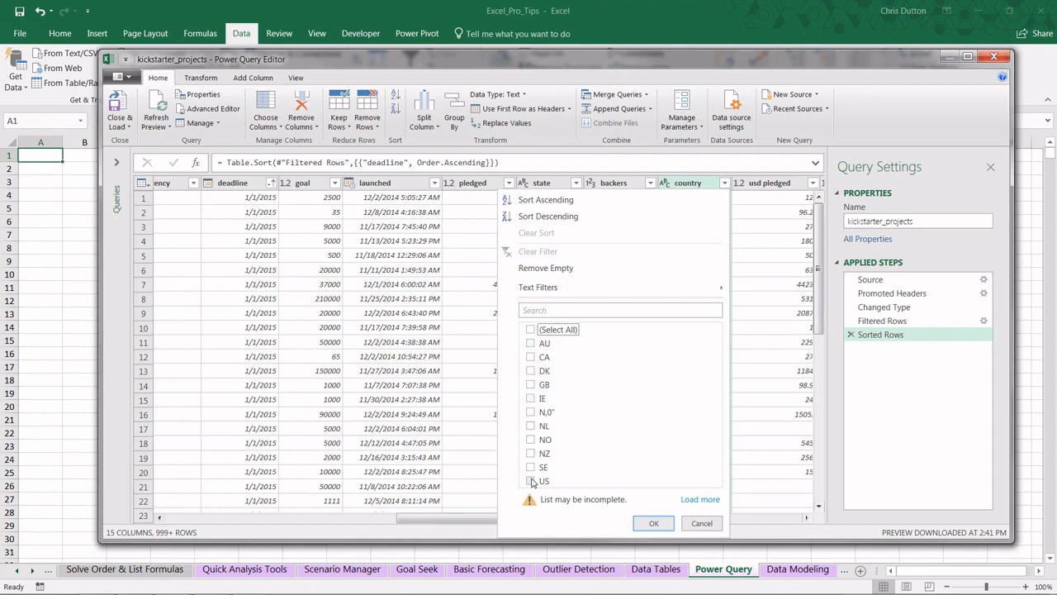
click(654, 523)
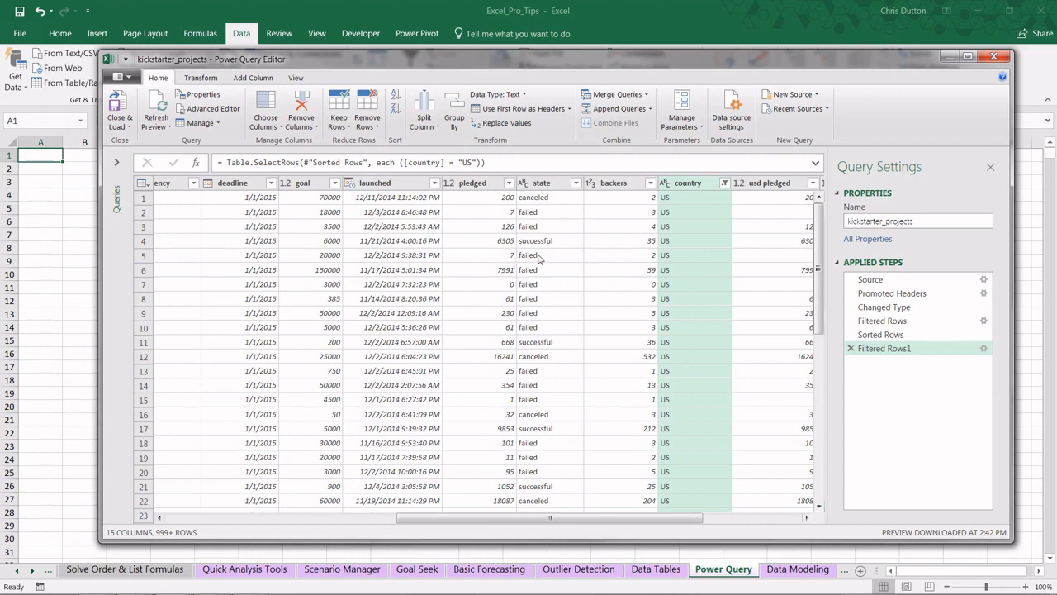
- Filter the state column to keep only successful projects
click(575, 183)
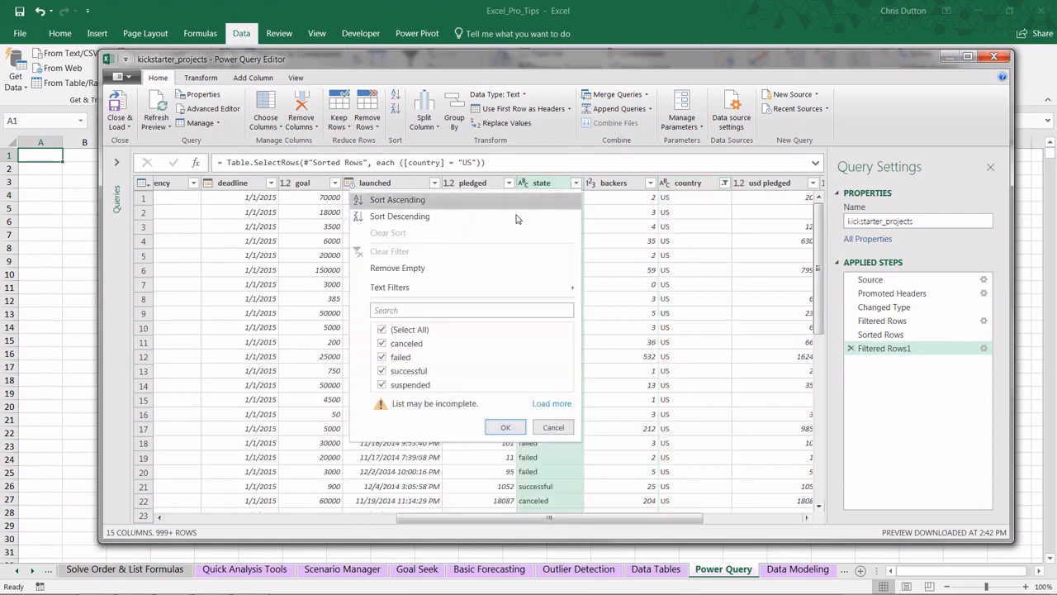
click(384, 330)
click(382, 370)
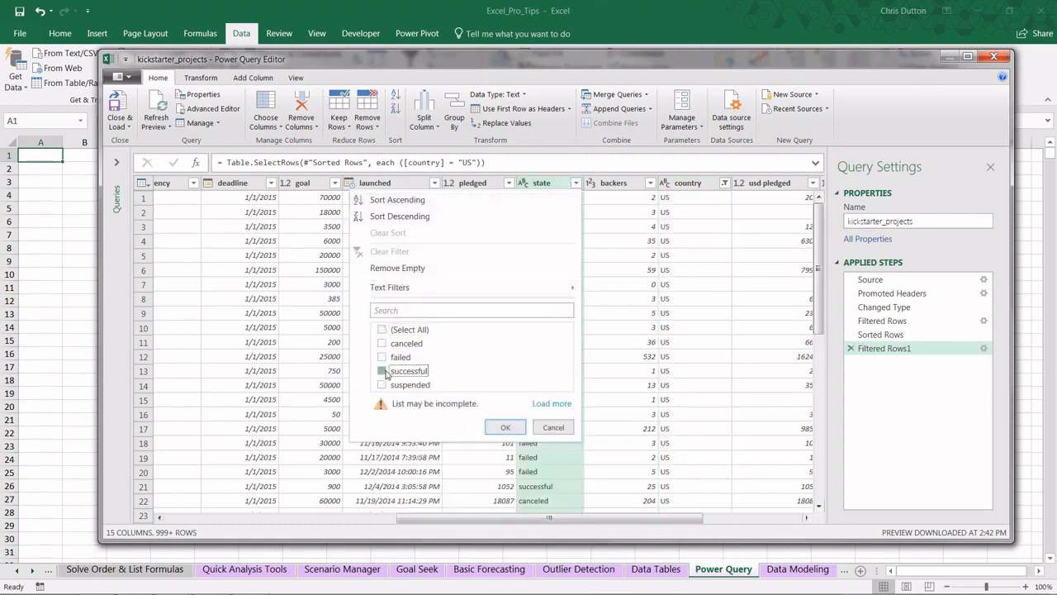
click(501, 427)
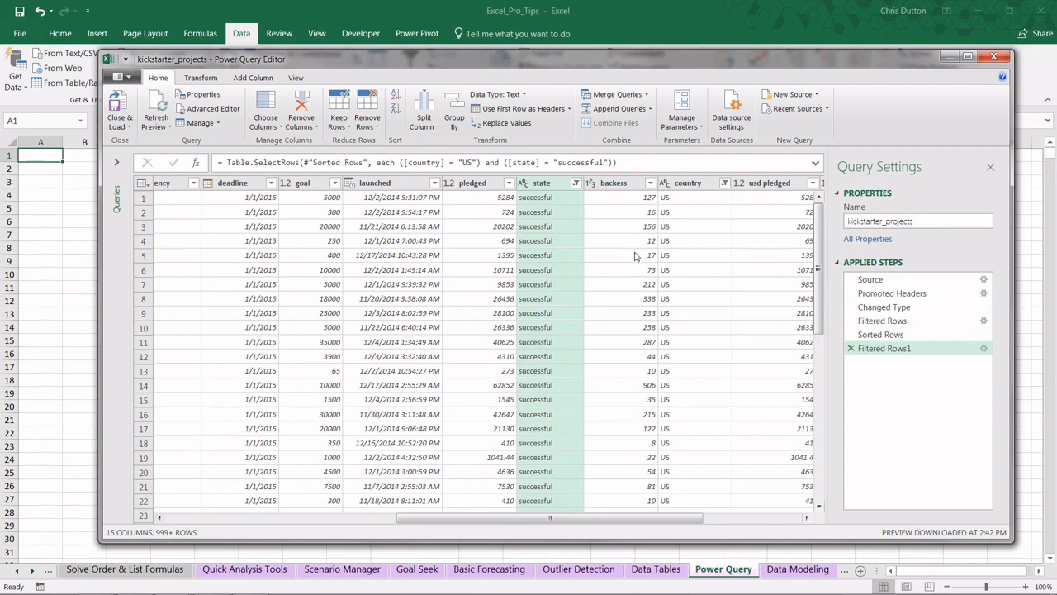
- Load the query as a table at cell A1 of the existing worksheet and into the Data Model, then close the Queries & Connections pane
click(118, 126)
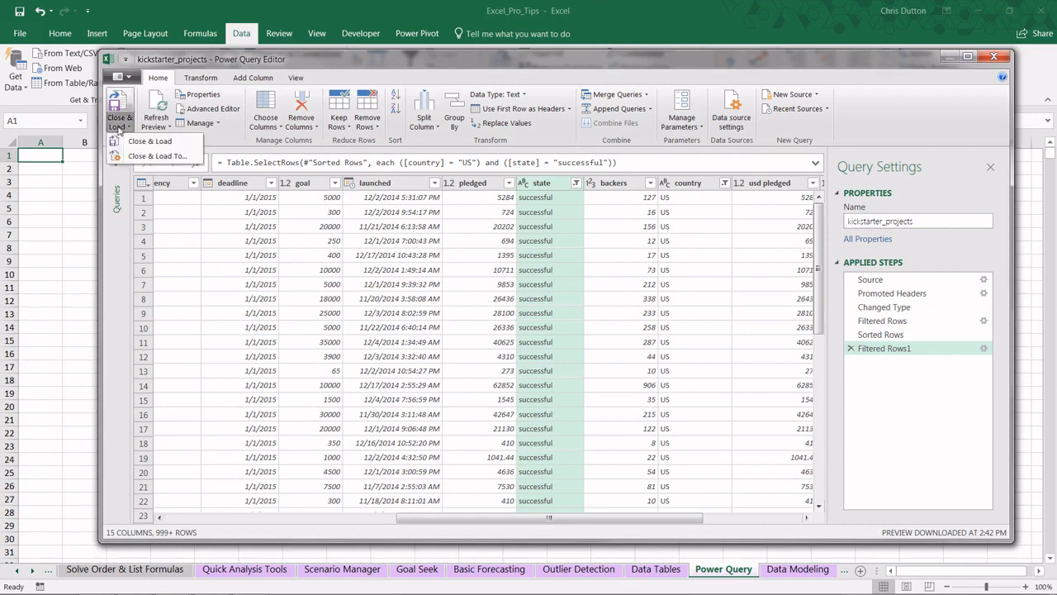
click(157, 156)
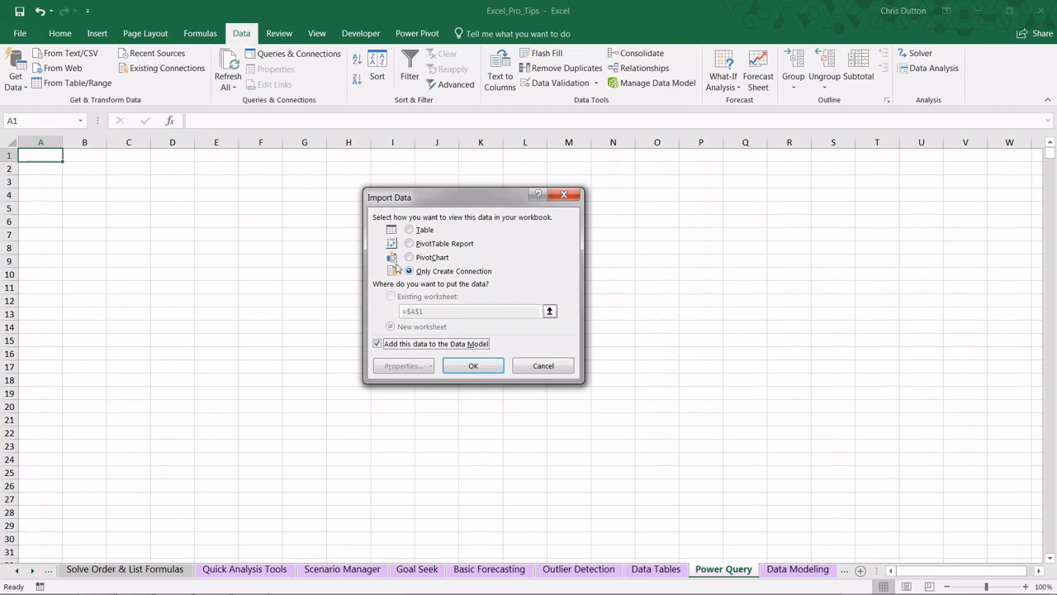
click(408, 231)
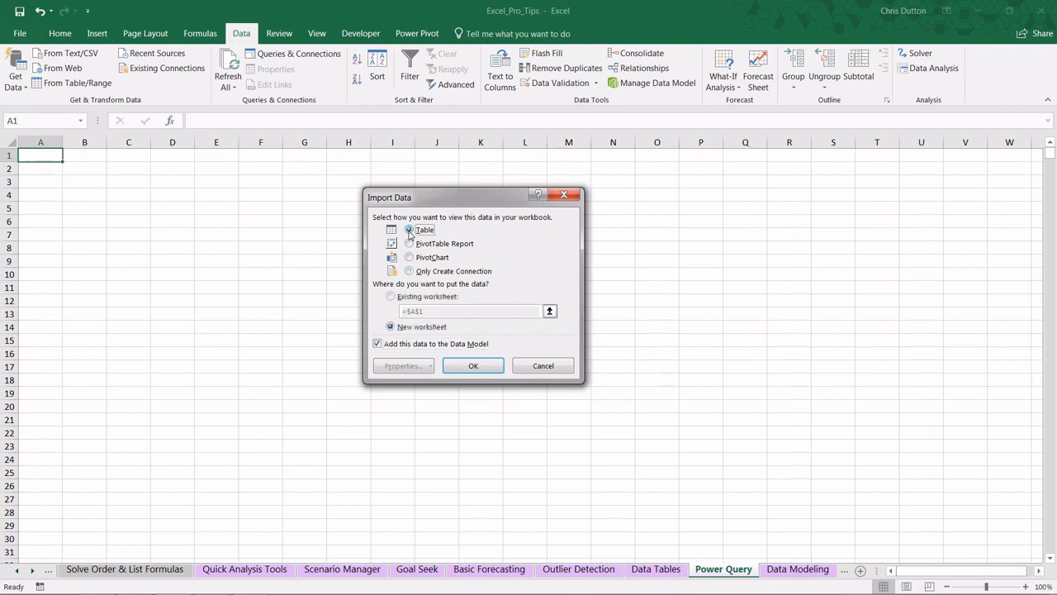
click(391, 296)
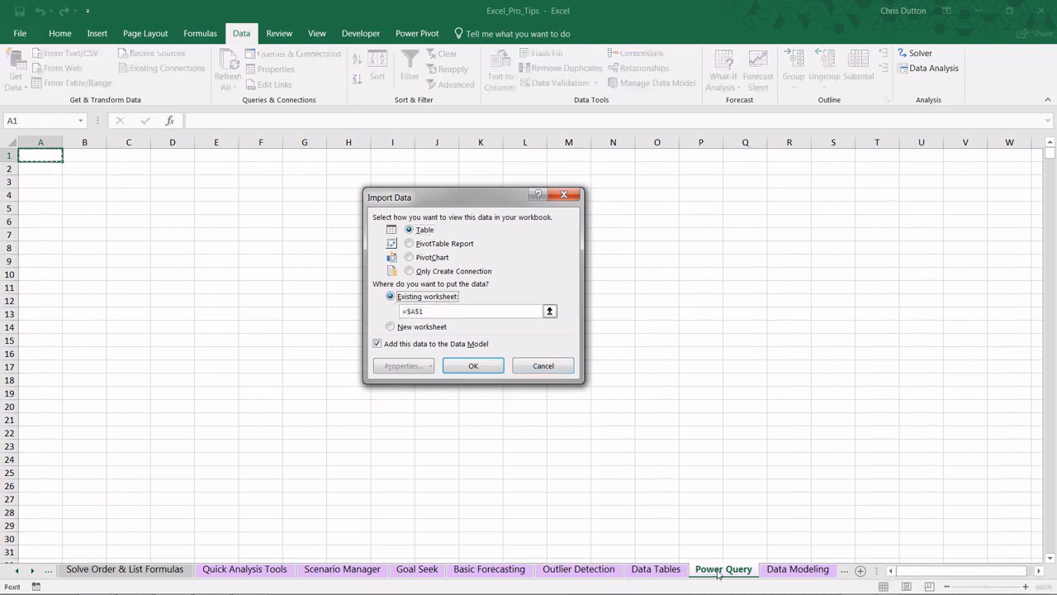
click(478, 365)
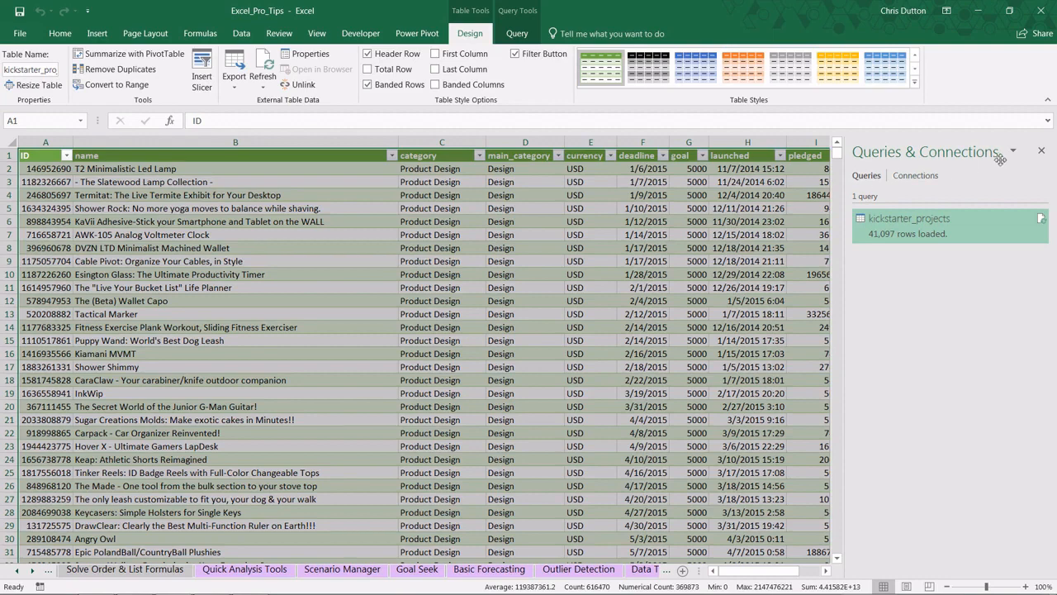
click(1042, 150)
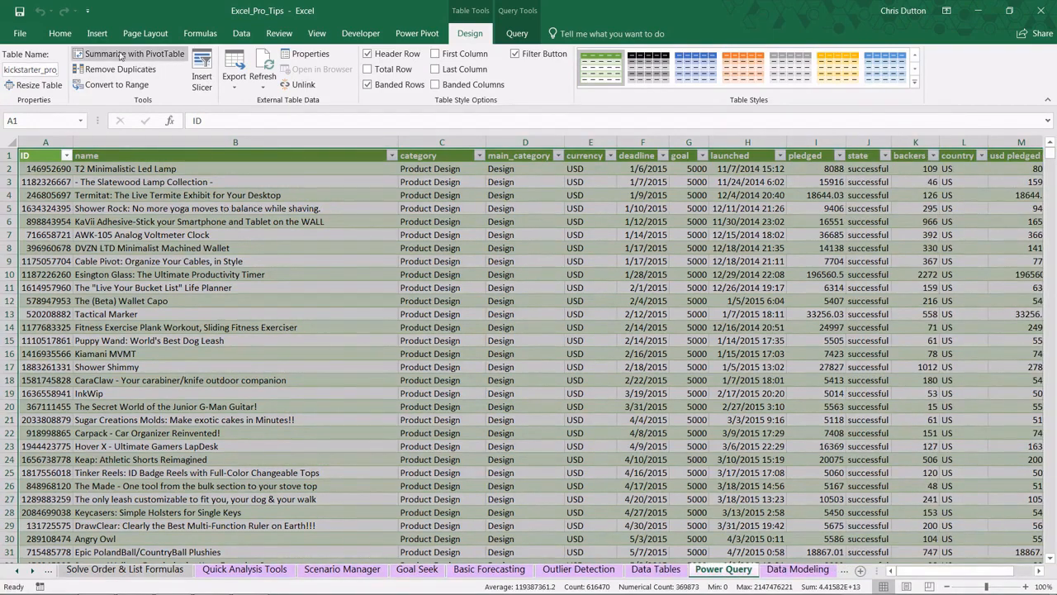
- Create a PivotTable from the kickstarter_projects table on a new worksheet
click(96, 34)
click(22, 67)
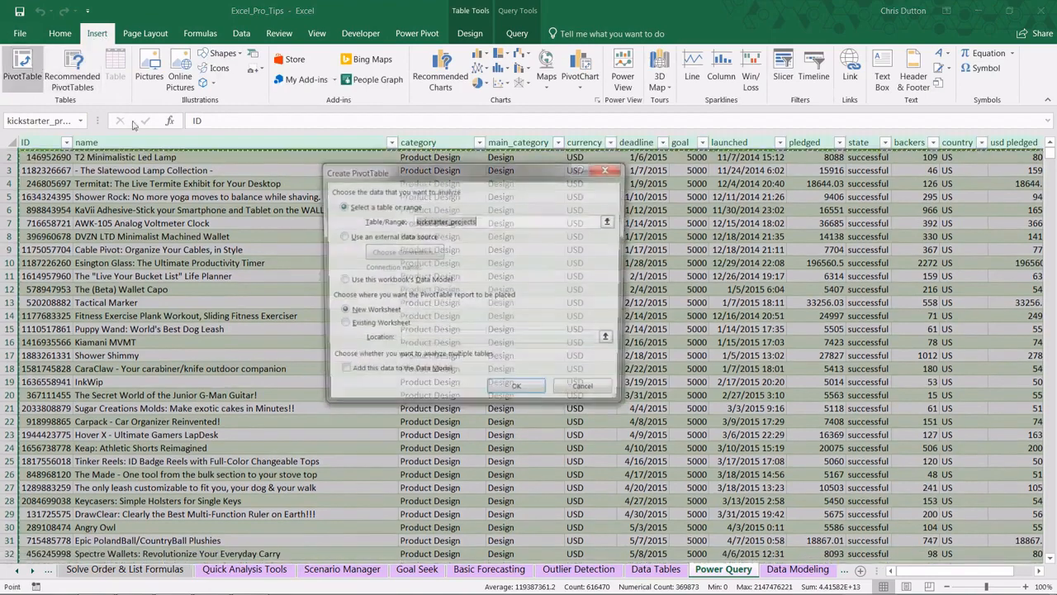
click(513, 392)
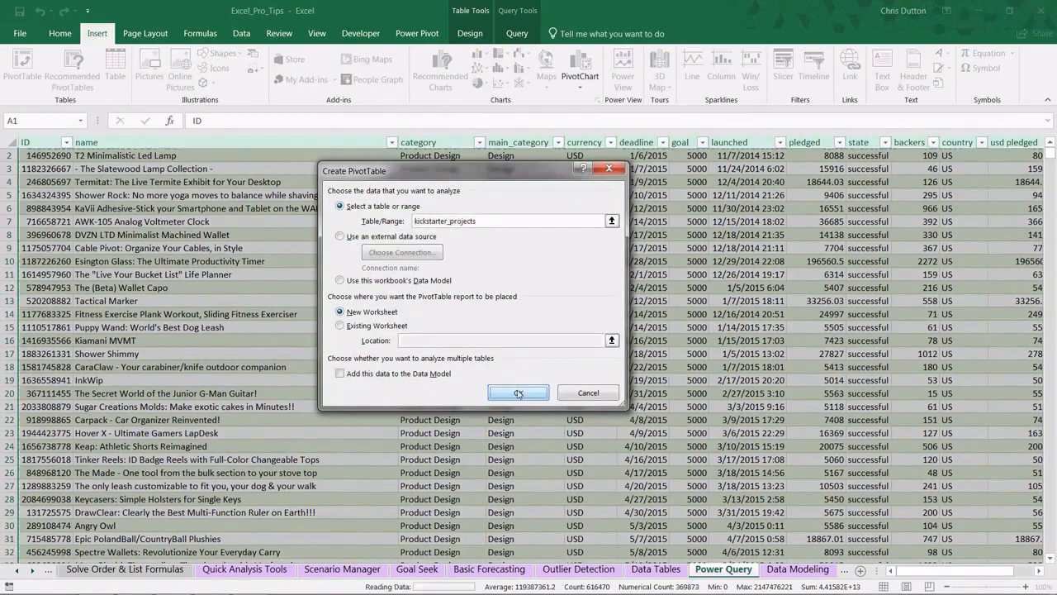
- Rename the new PivotTable worksheet as Kickstarter Pivot
click(32, 570)
click(33, 570)
click(32, 569)
double_click(381, 570)
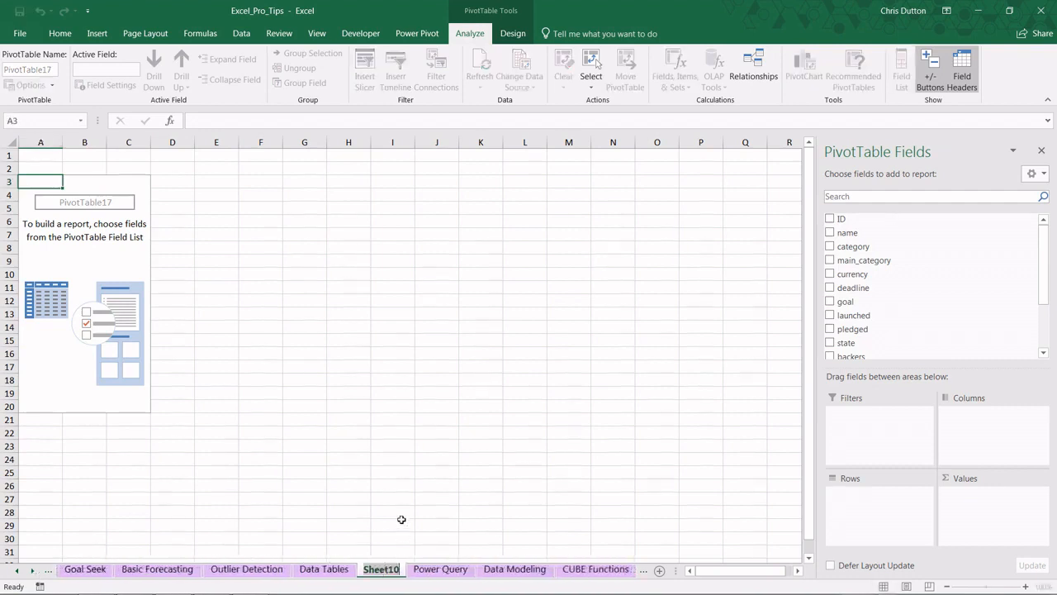
text(Kicks)
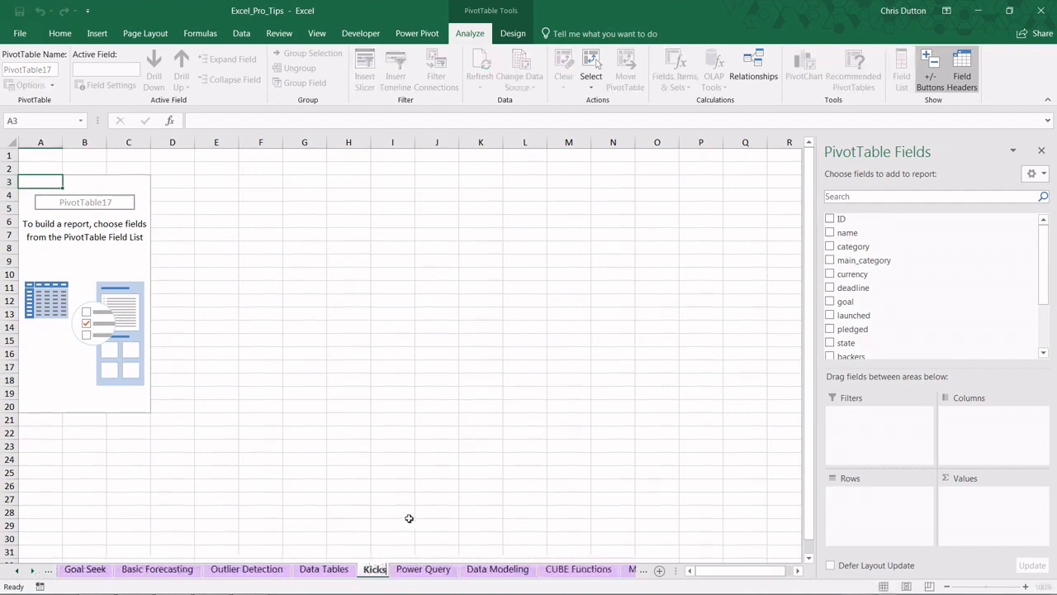
text(tarter Pivot)
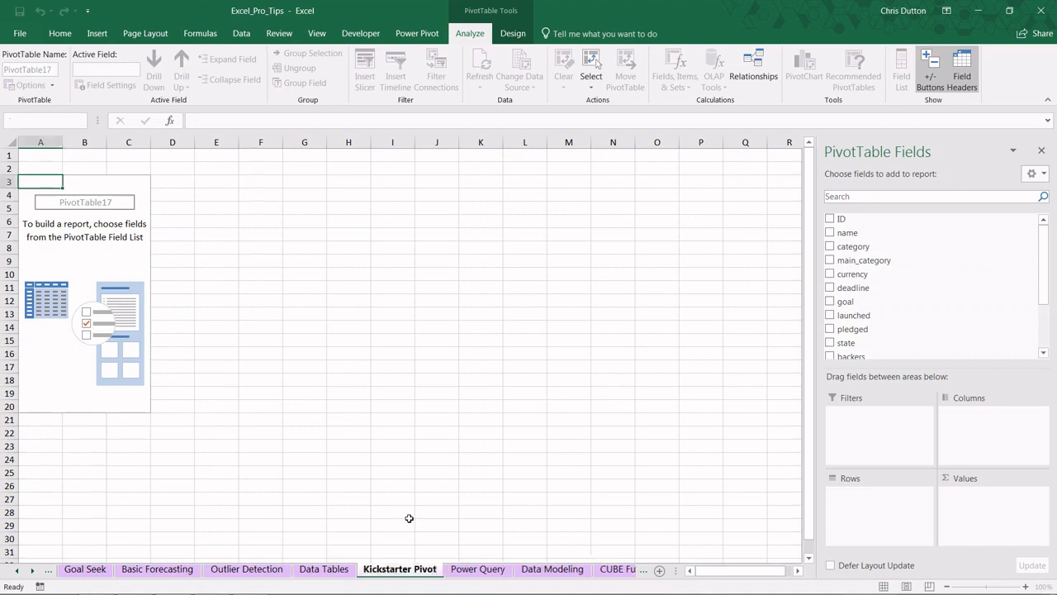
key(Return)
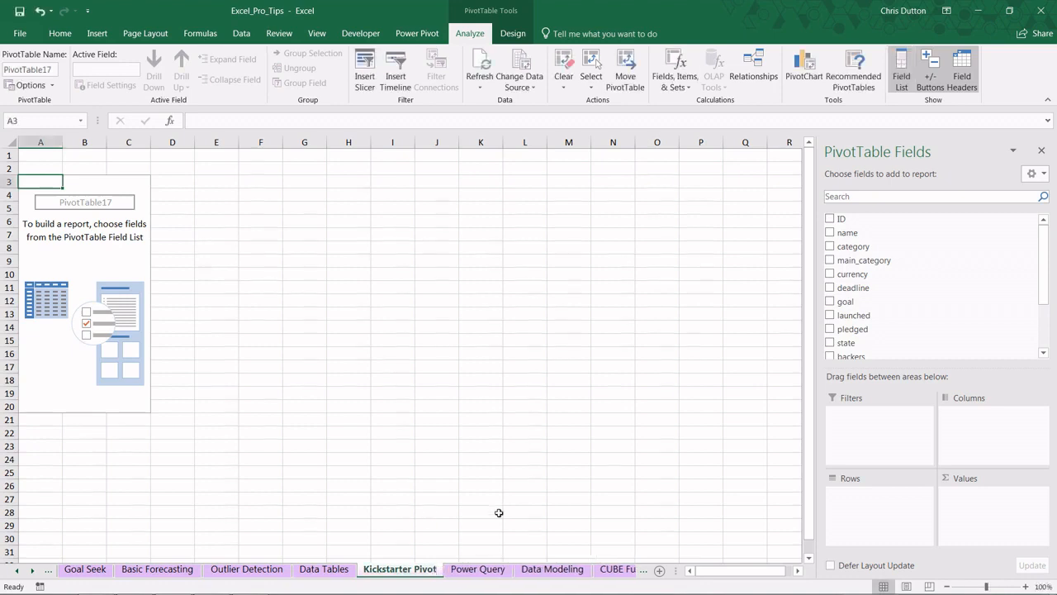
- Build the PivotTable with main_category as rows and the sum of usd pledged as values
mouse_move(1044, 280)
mouse_down()
mouse_move(1045, 301)
mouse_move(1046, 261)
mouse_up()
drag(864, 261, 897, 505)
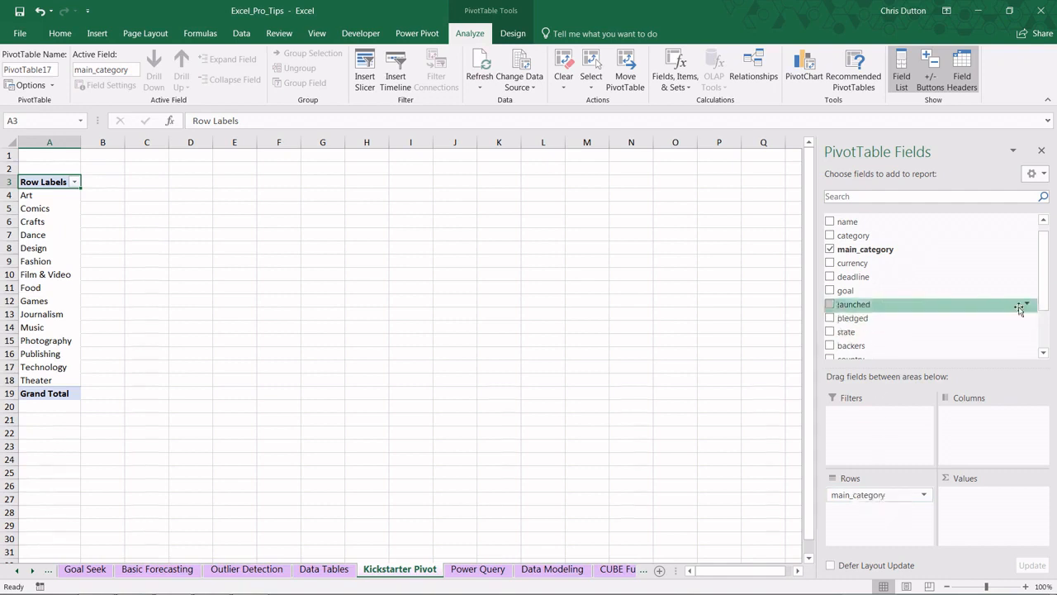
drag(1048, 299, 1046, 334)
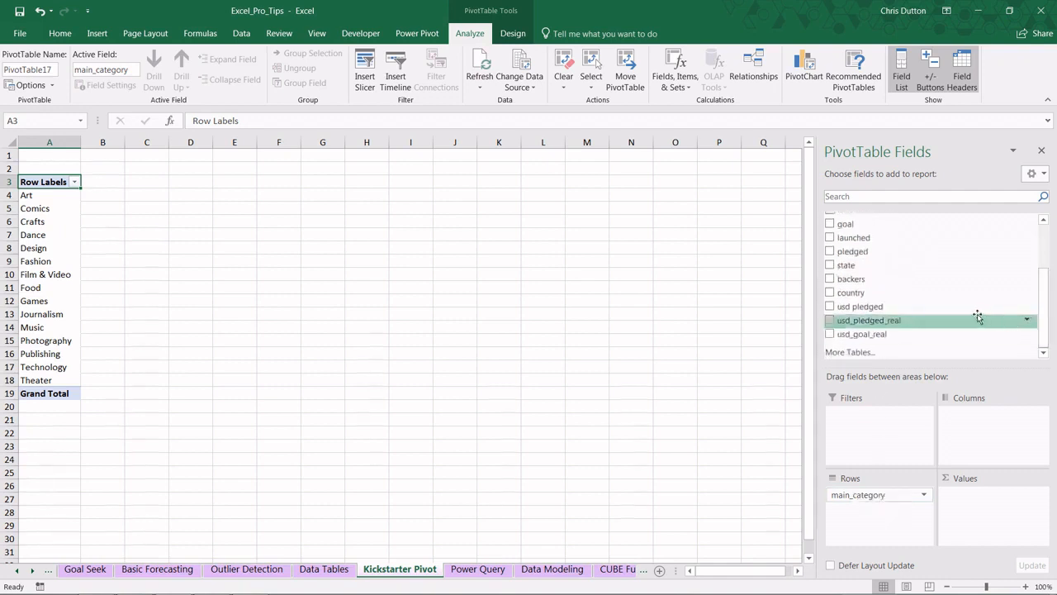
drag(847, 312, 968, 497)
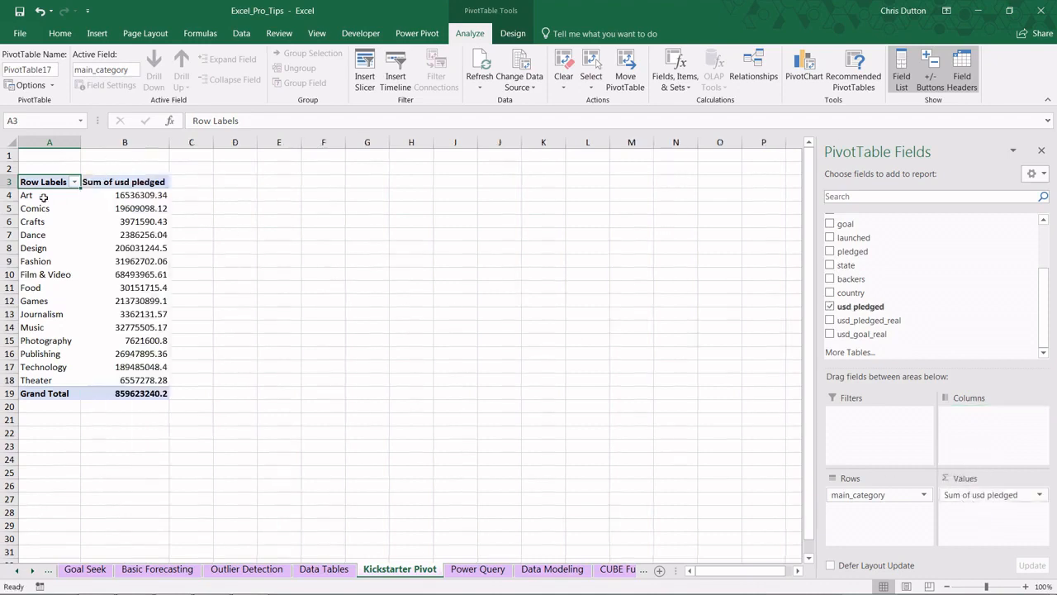
- Format the Sum of usd pledged values as Currency with 0 decimal places
right_click(138, 186)
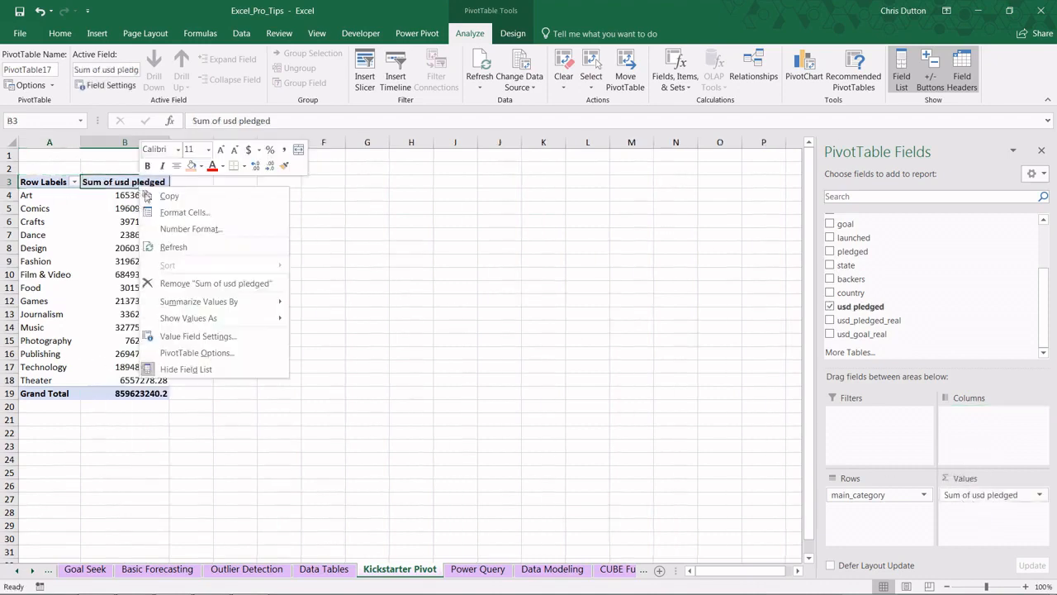
click(189, 232)
click(37, 137)
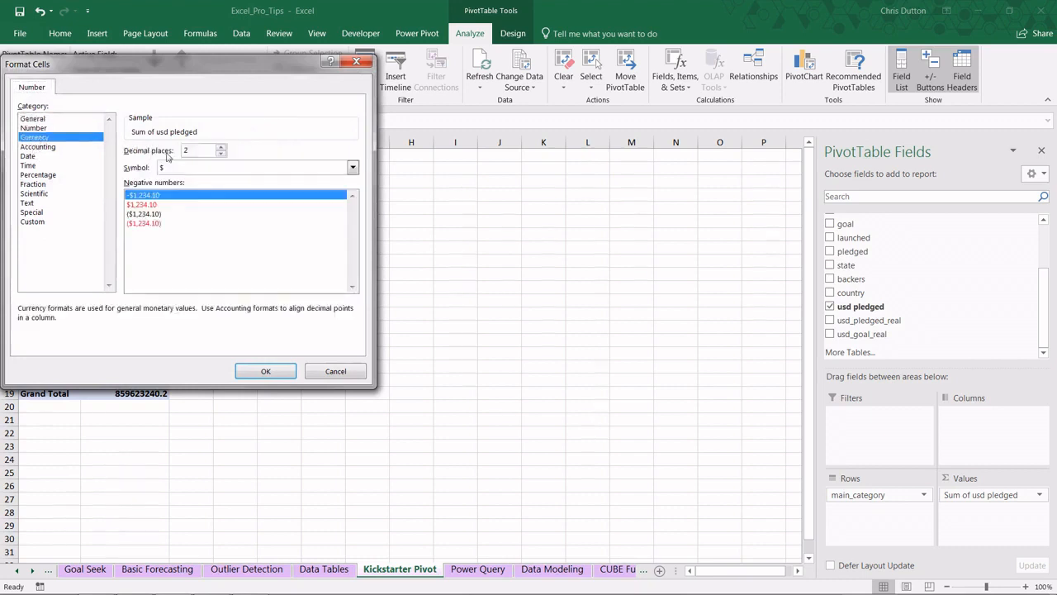
click(222, 154)
click(222, 155)
click(265, 371)
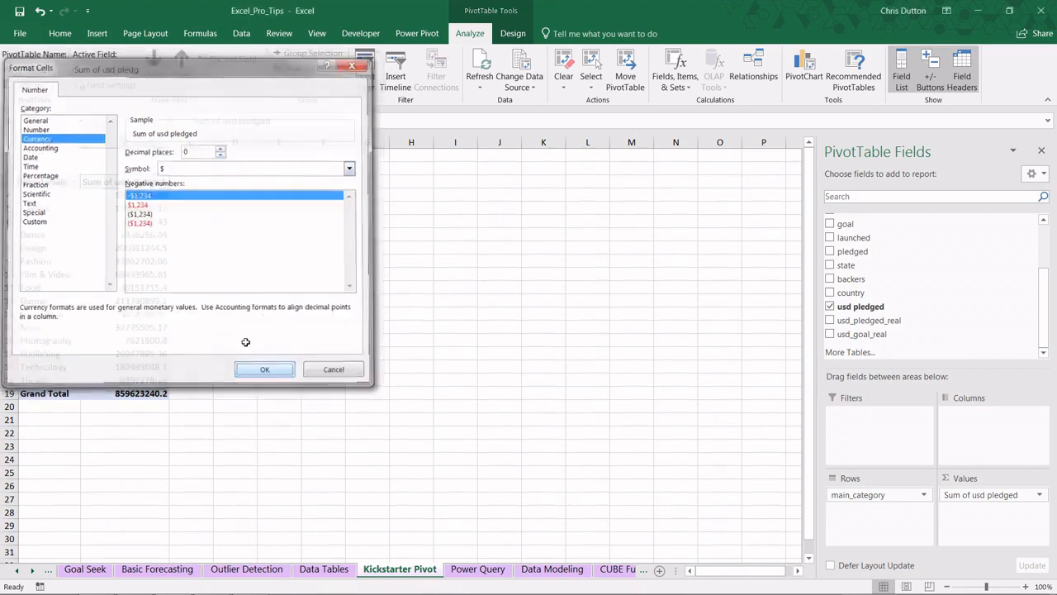
- Add state as a report filter on the PivotTable and restrict it to successful
drag(844, 265, 847, 423)
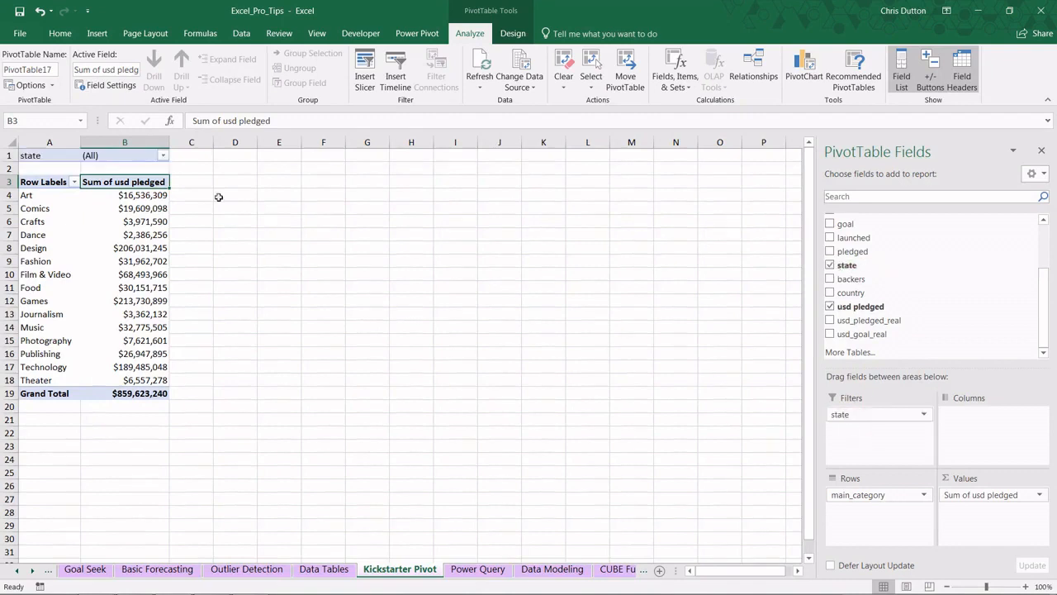
click(164, 157)
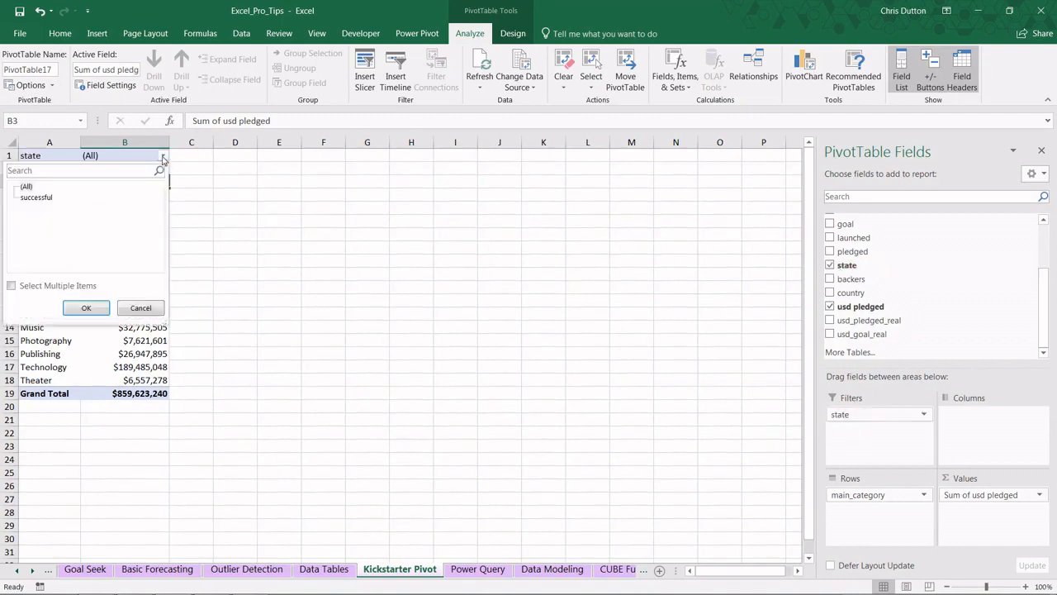
click(35, 197)
click(86, 307)
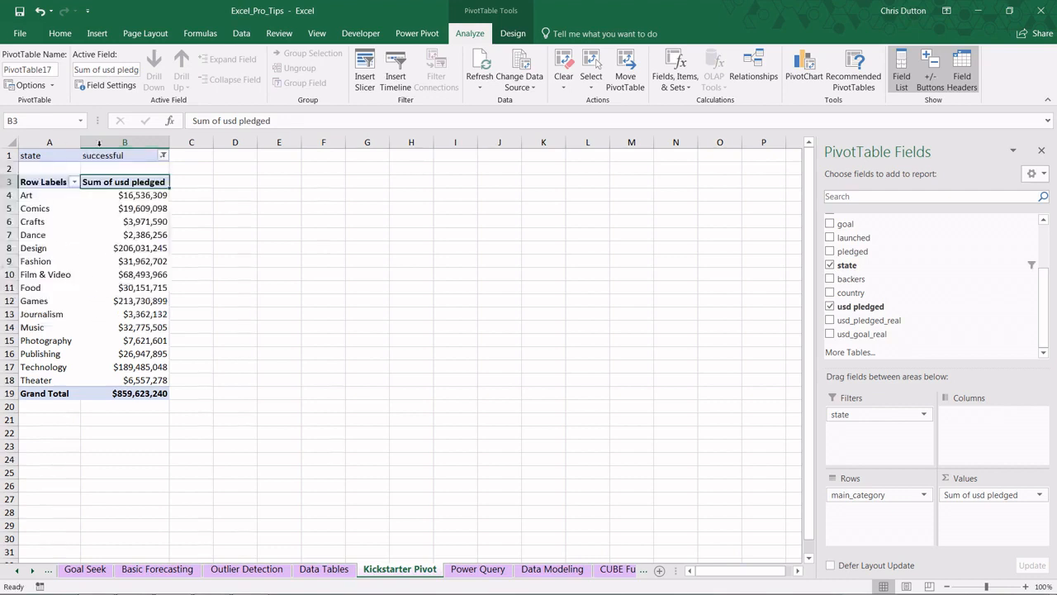
- Examine the pledged totals for the Design, Games and Technology categories and the applied state filter
mouse_move(159, 242)
click(29, 248)
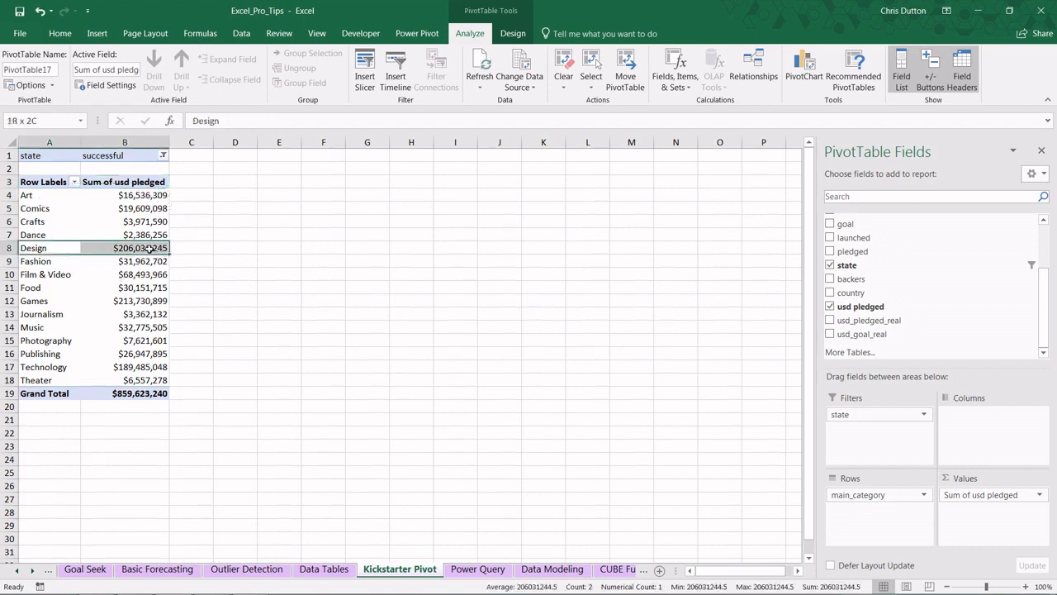
click(31, 299)
click(38, 368)
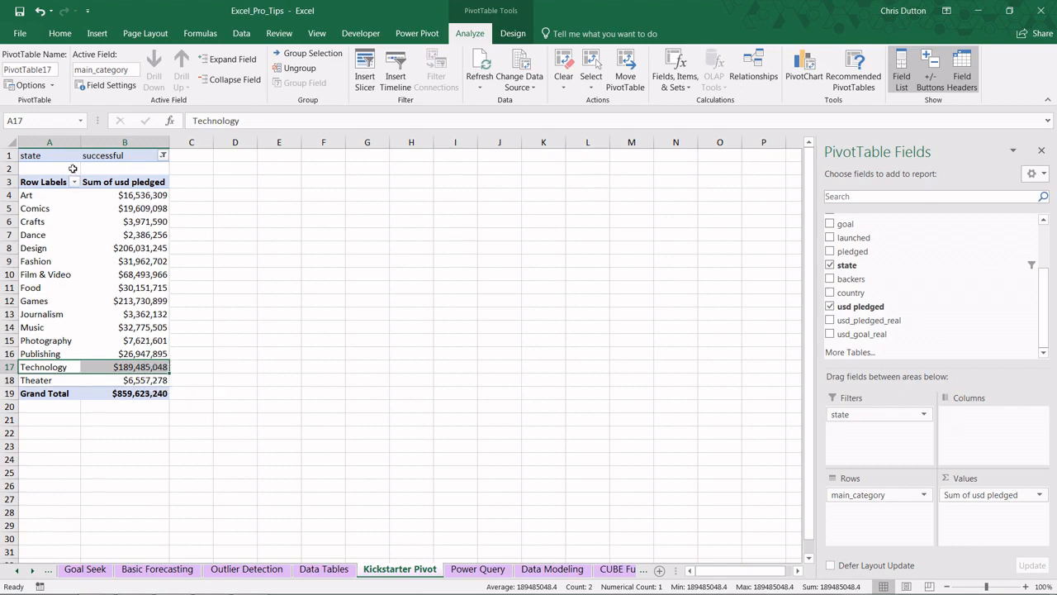
click(120, 158)
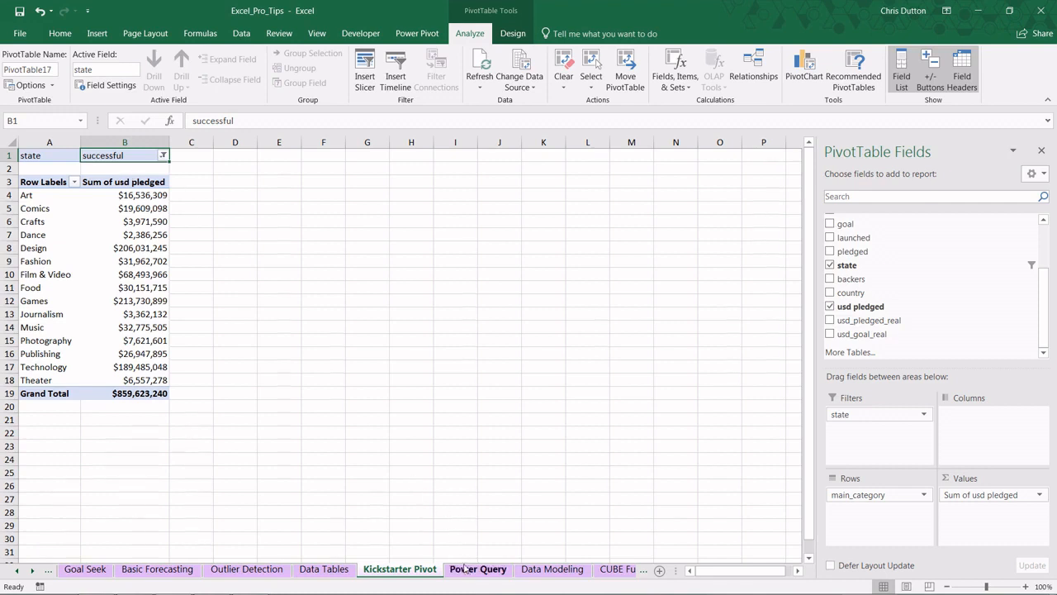
- Reopen the kickstarter_projects query for editing and delete the state equals successful clause from the Filtered Rows1 step
click(242, 34)
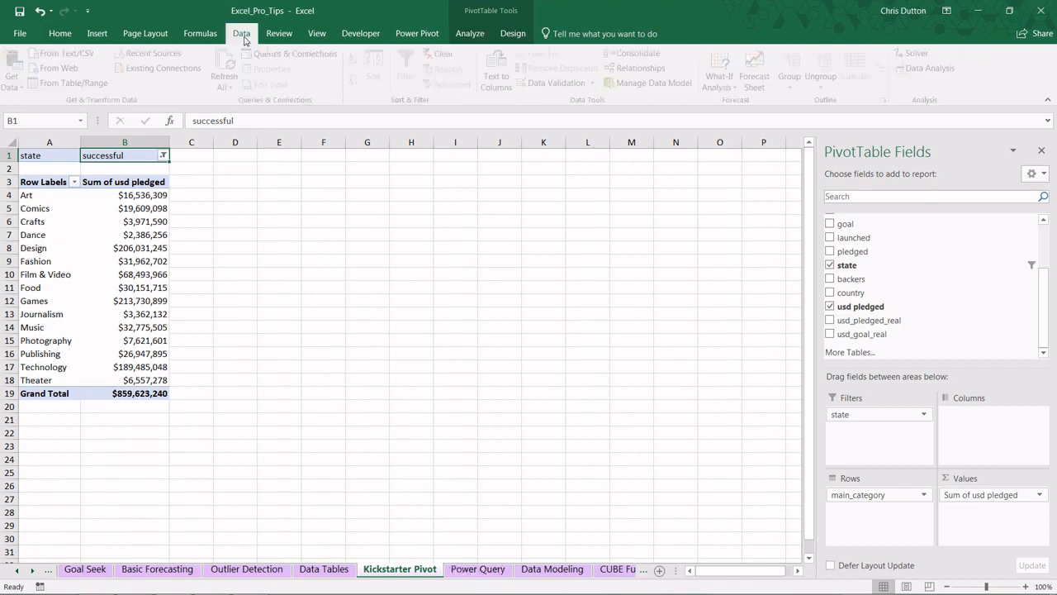
click(294, 53)
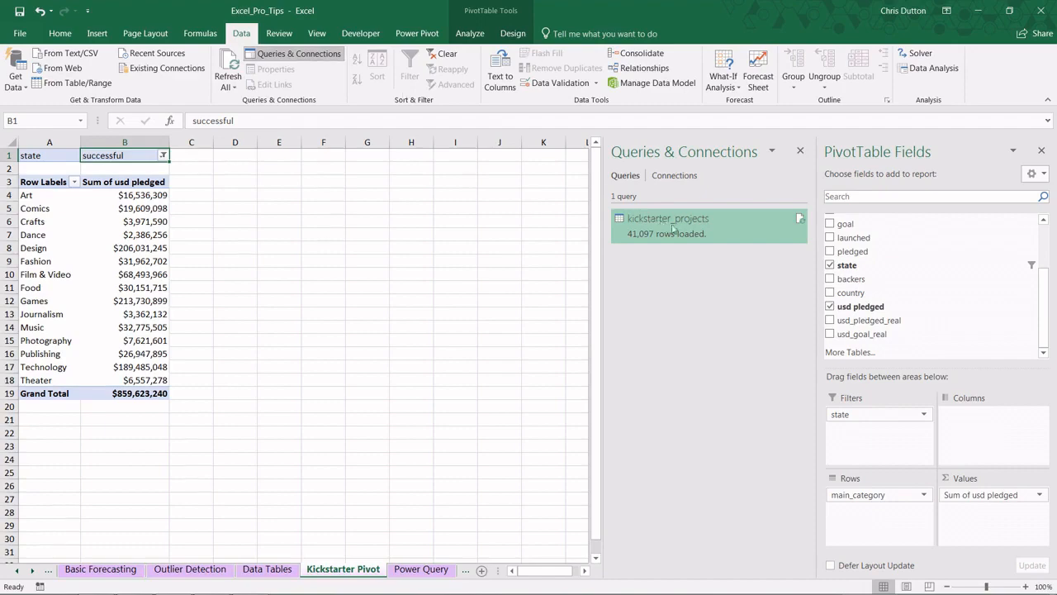
right_click(686, 233)
click(718, 270)
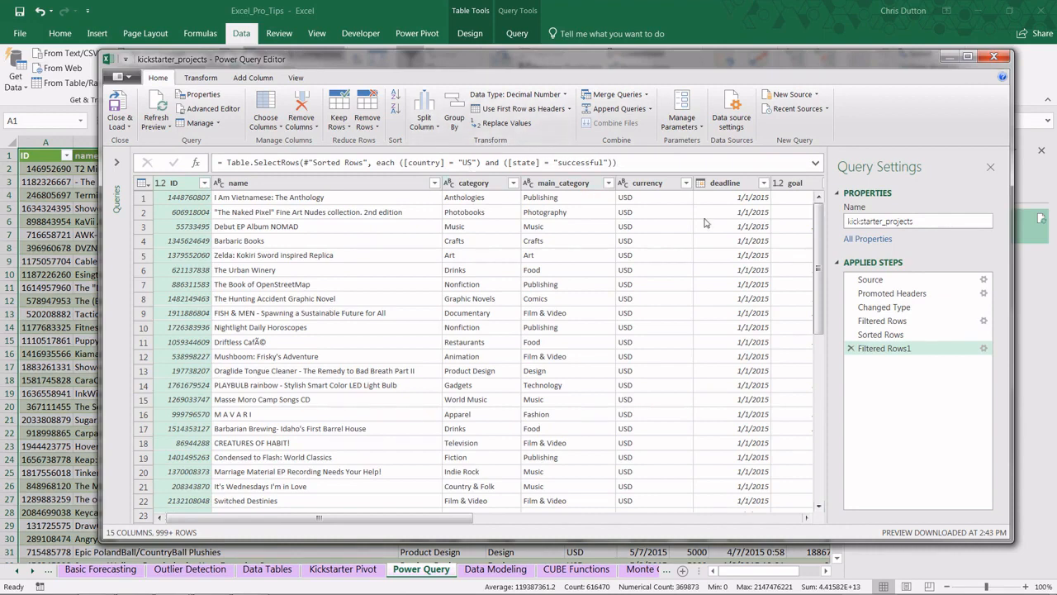
click(984, 348)
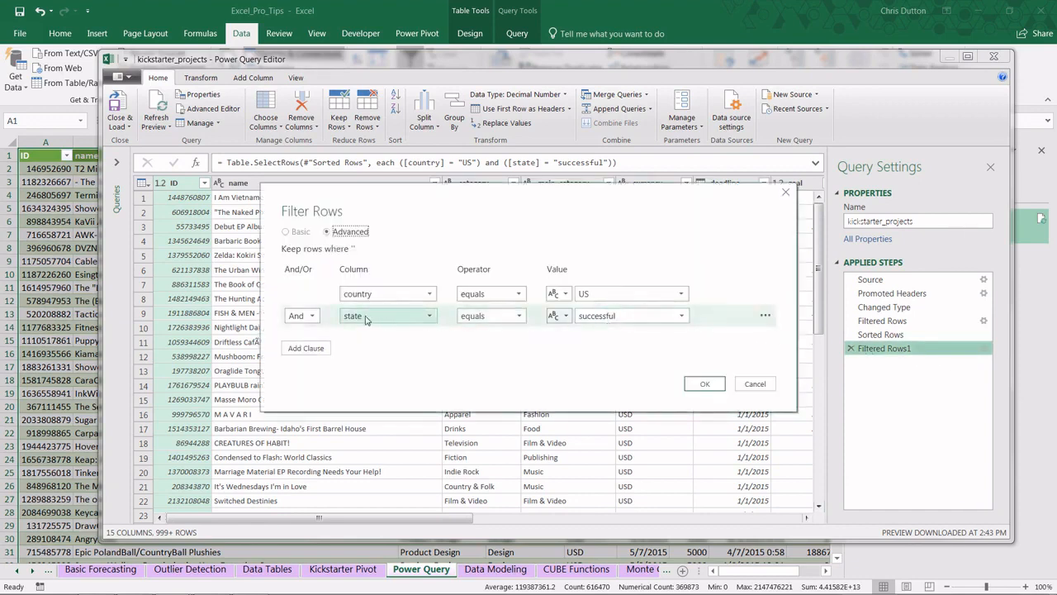
click(764, 319)
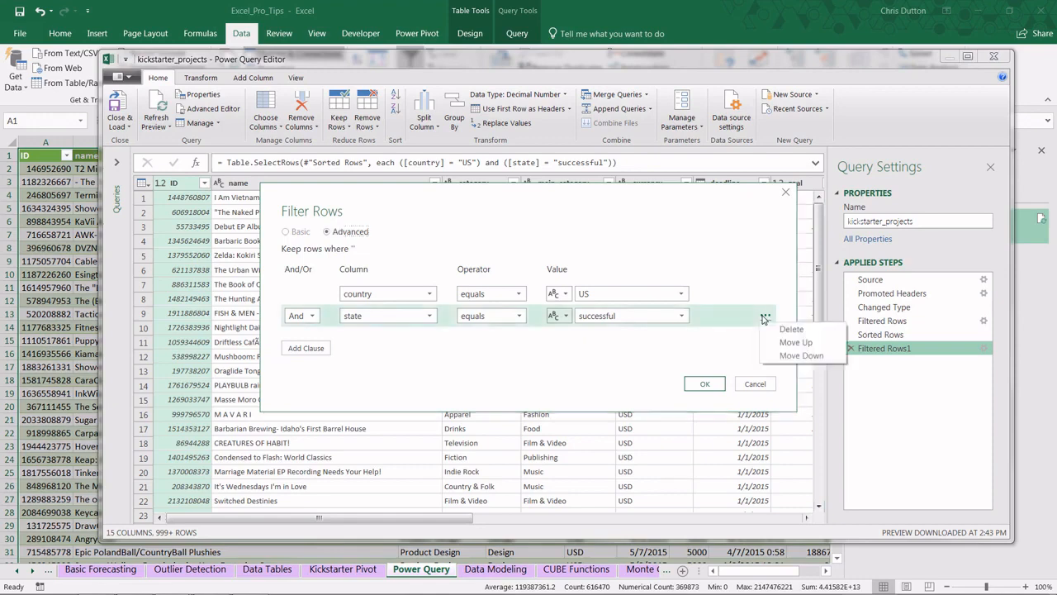
click(793, 332)
click(708, 362)
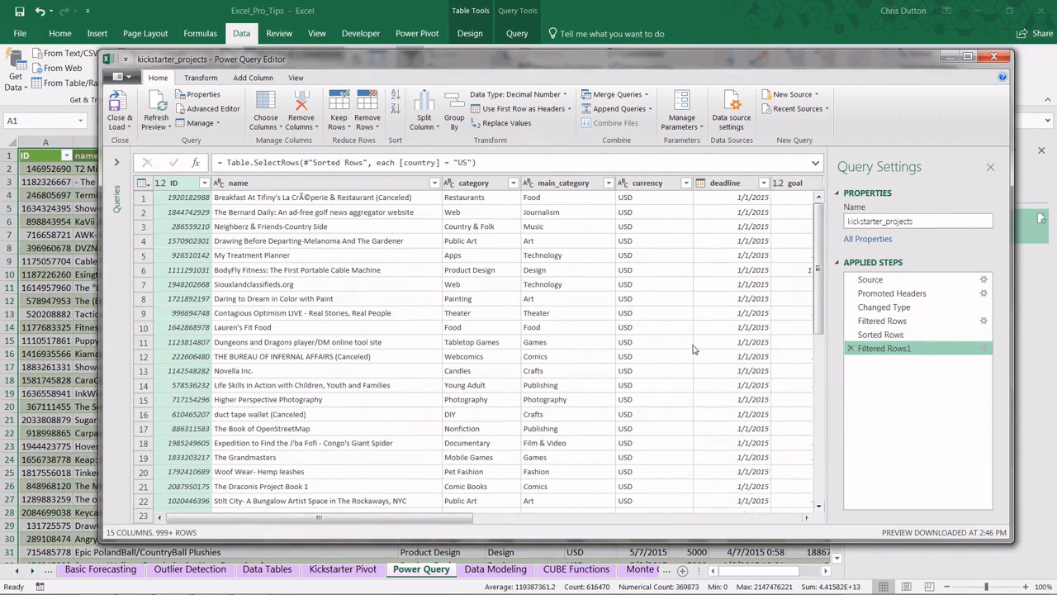
- Close and load the edited query, then refresh the PivotTable on the Kickstarter Pivot sheet
click(120, 101)
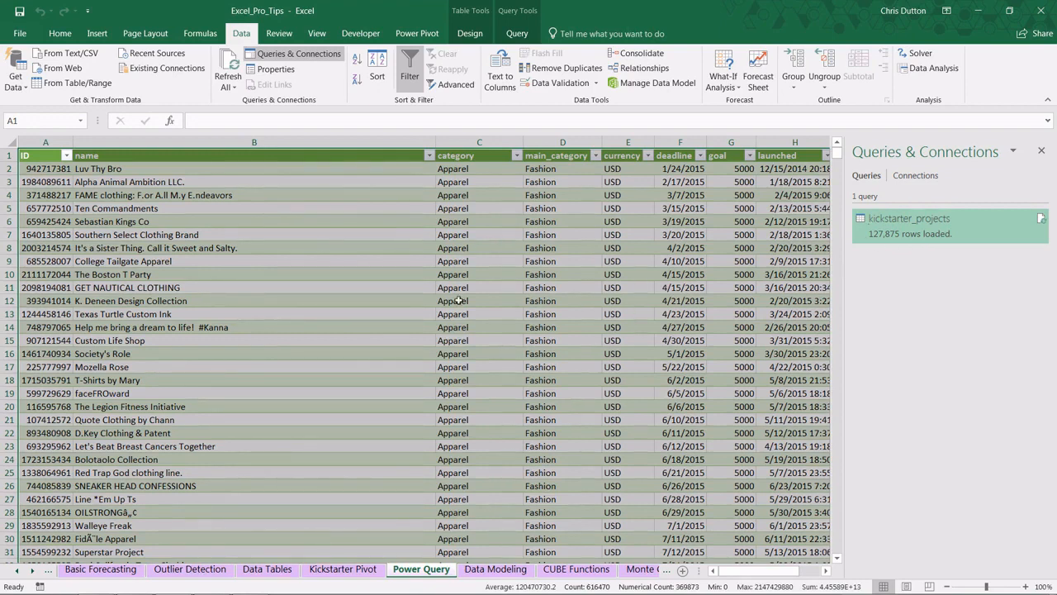
click(1041, 151)
click(343, 569)
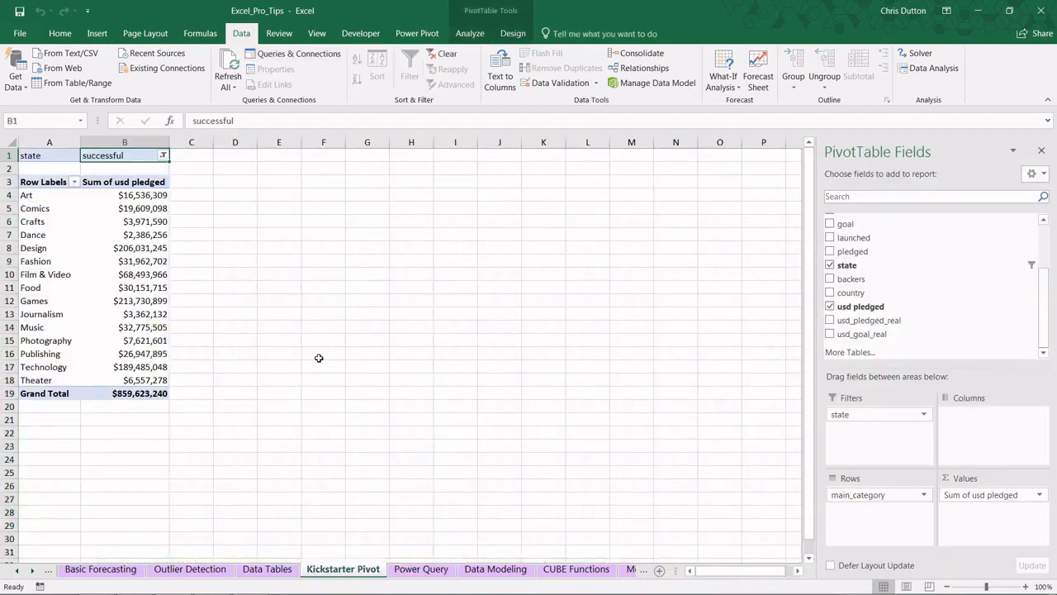
click(477, 33)
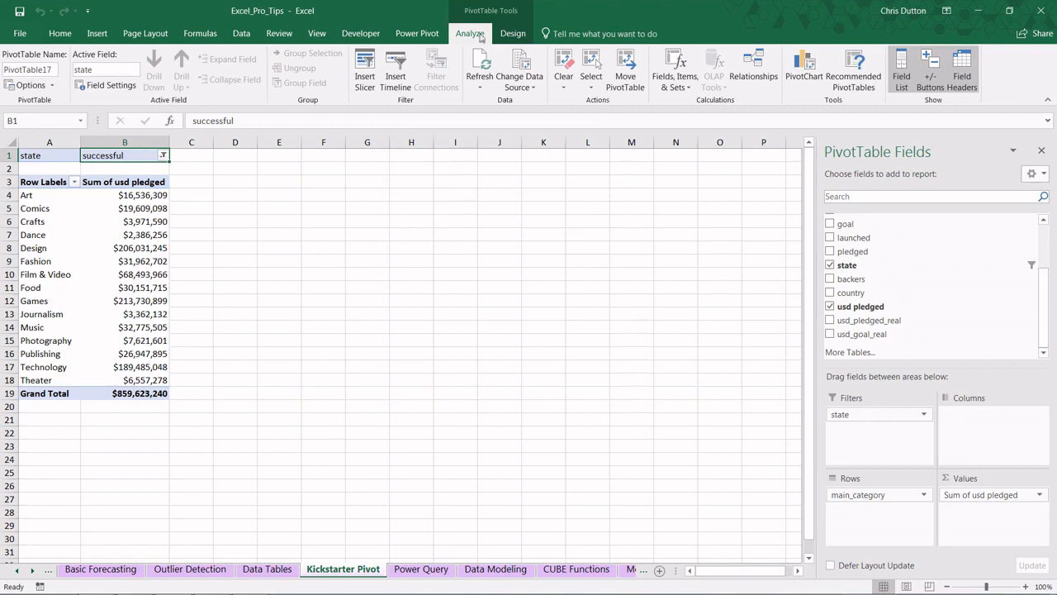
click(479, 62)
- Switch the PivotTable's state filter to failed projects
click(163, 156)
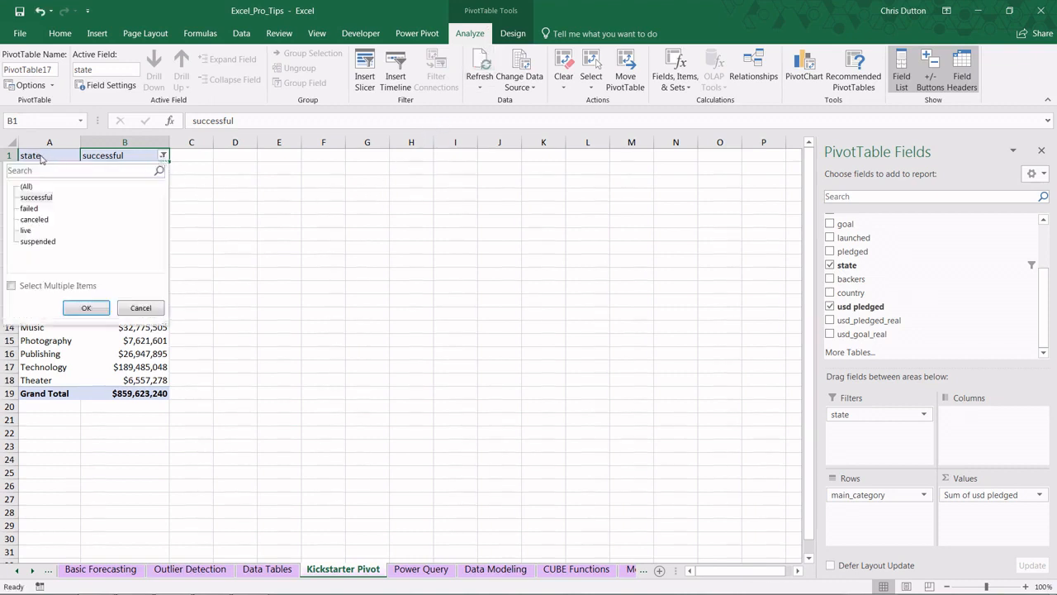
click(29, 208)
click(82, 308)
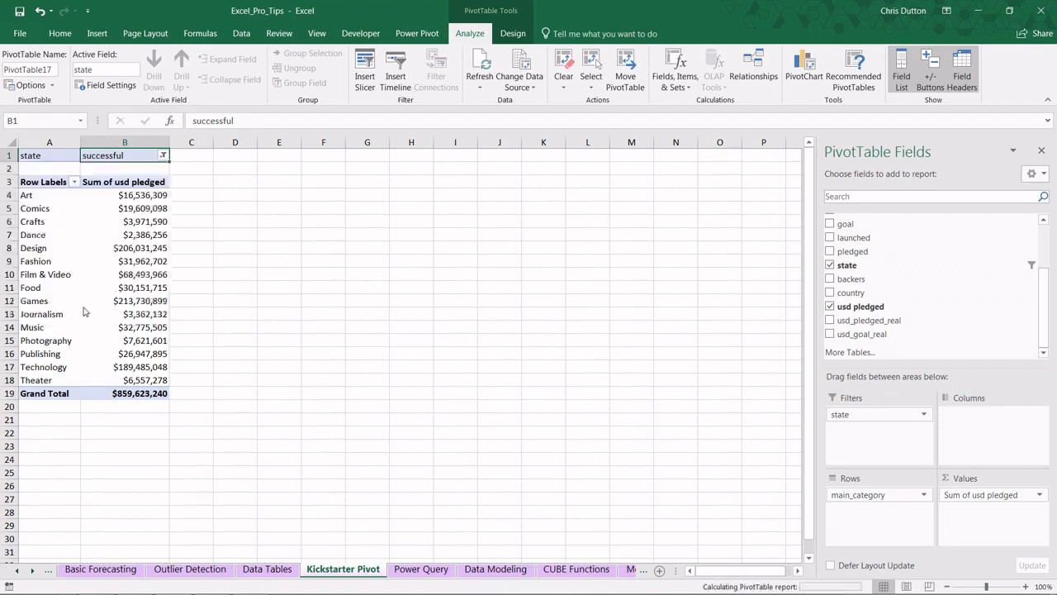
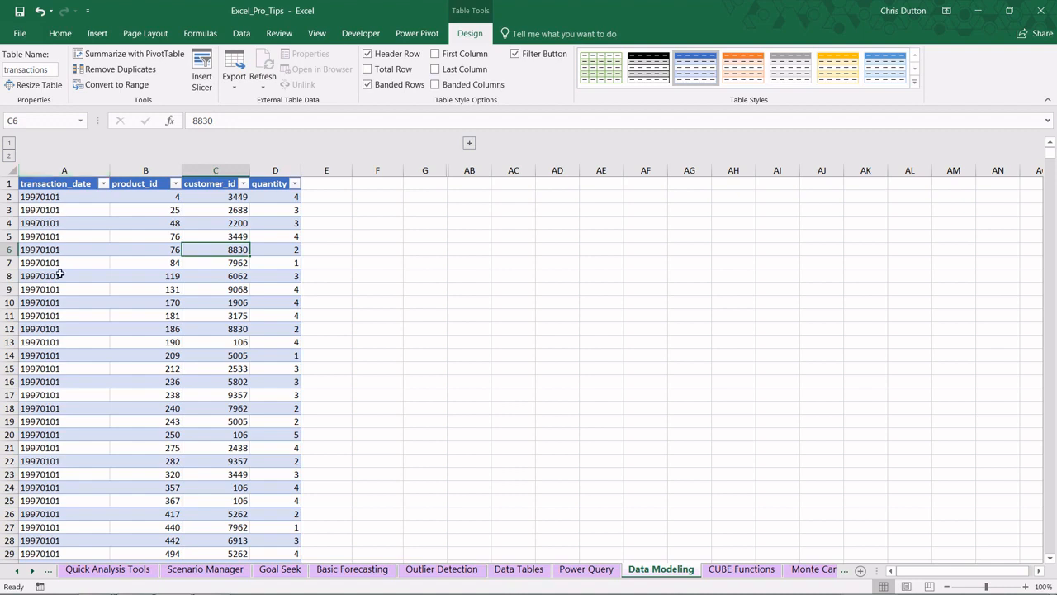
- Examine the product_id, customer_id and quantity columns of the transactions table on the Data Modeling sheet
drag(146, 183, 145, 435)
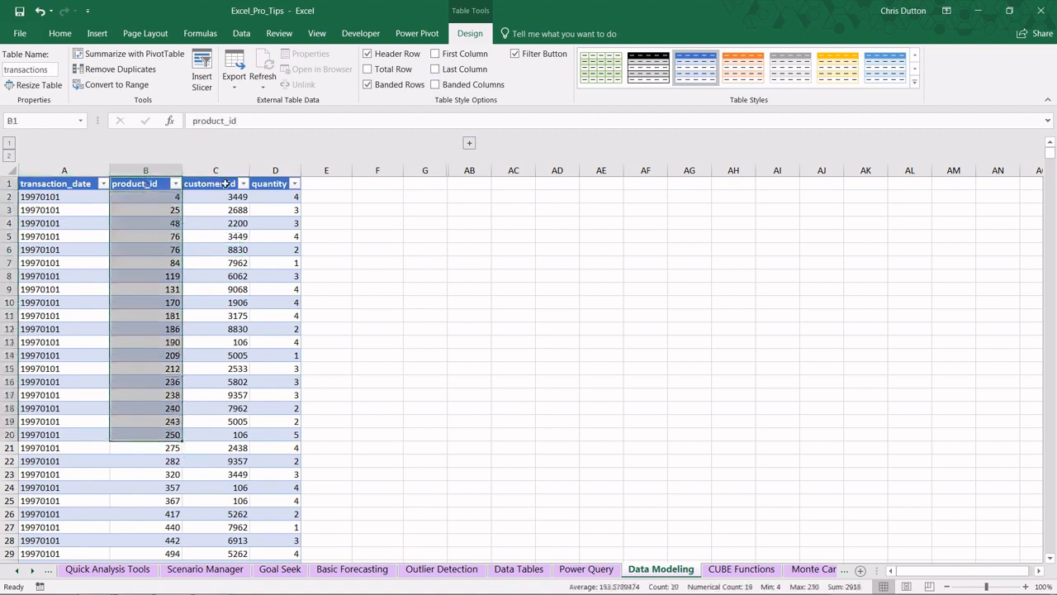
drag(225, 183, 204, 471)
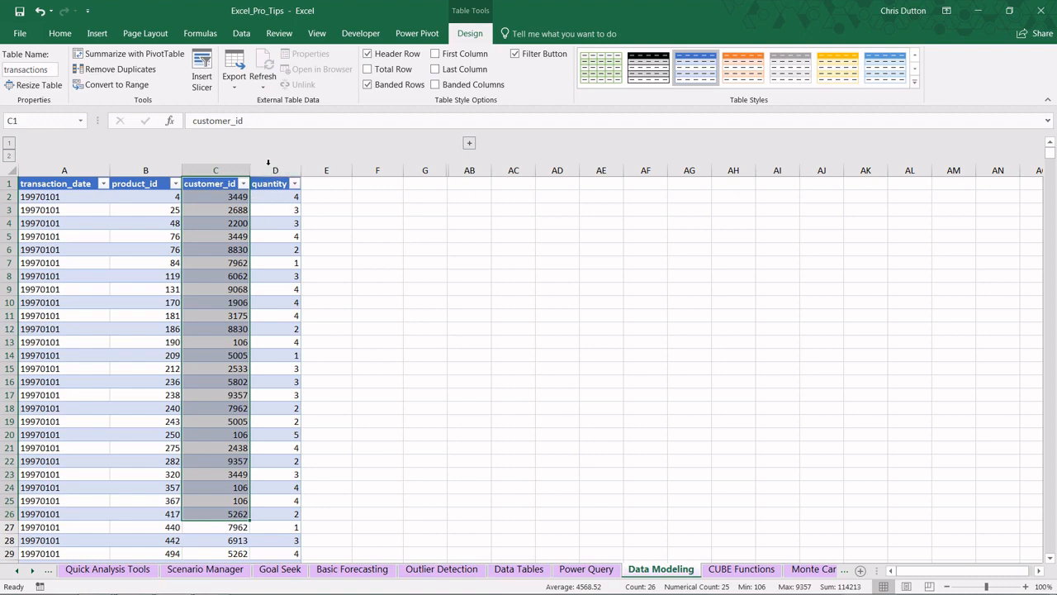
click(267, 237)
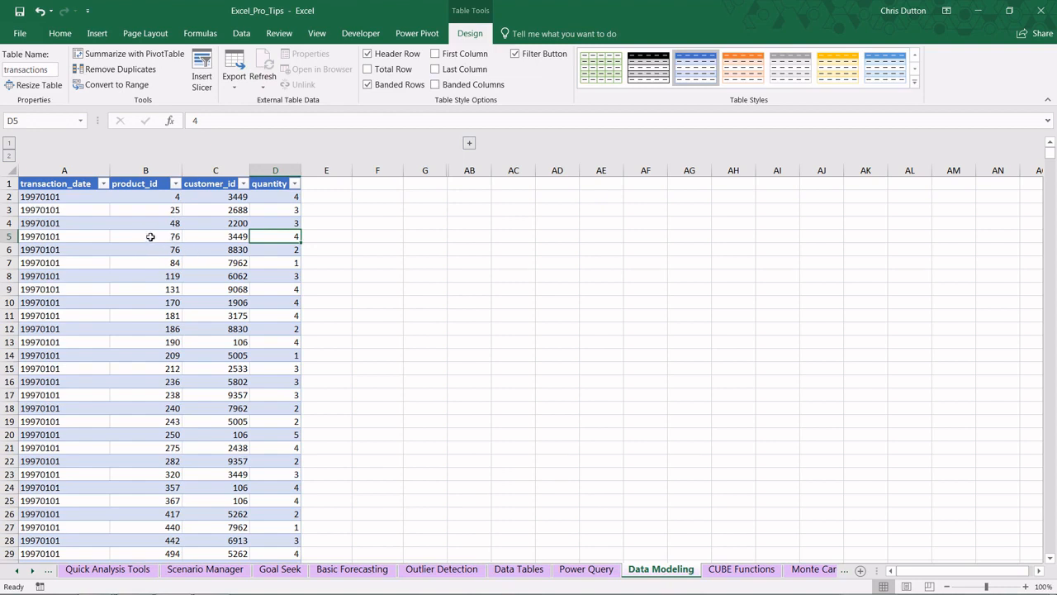
drag(141, 237, 147, 247)
mouse_move(275, 239)
mouse_down()
mouse_move(283, 236)
mouse_move(279, 248)
mouse_up()
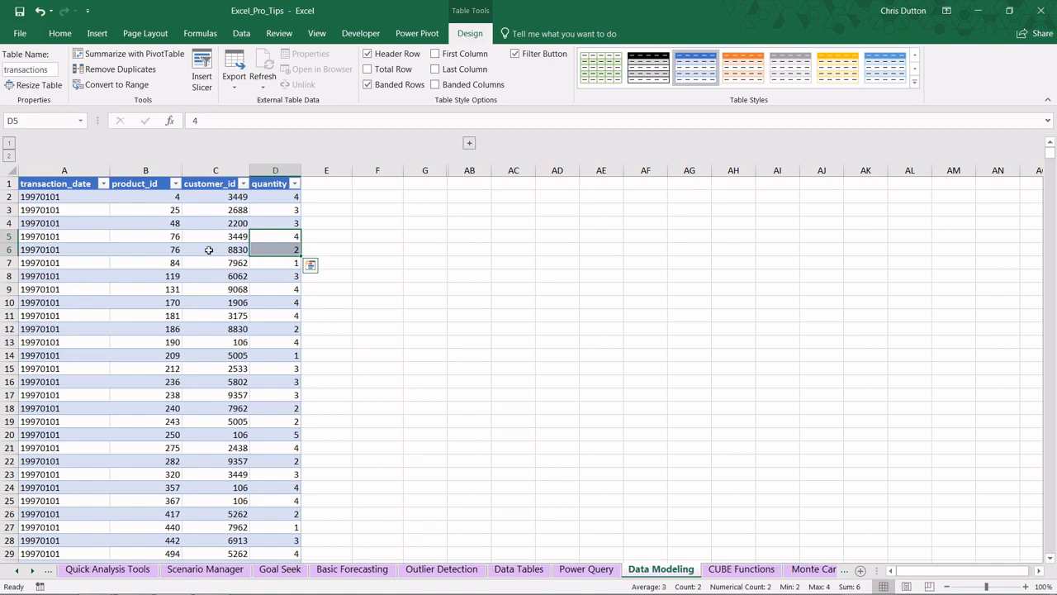
click(149, 250)
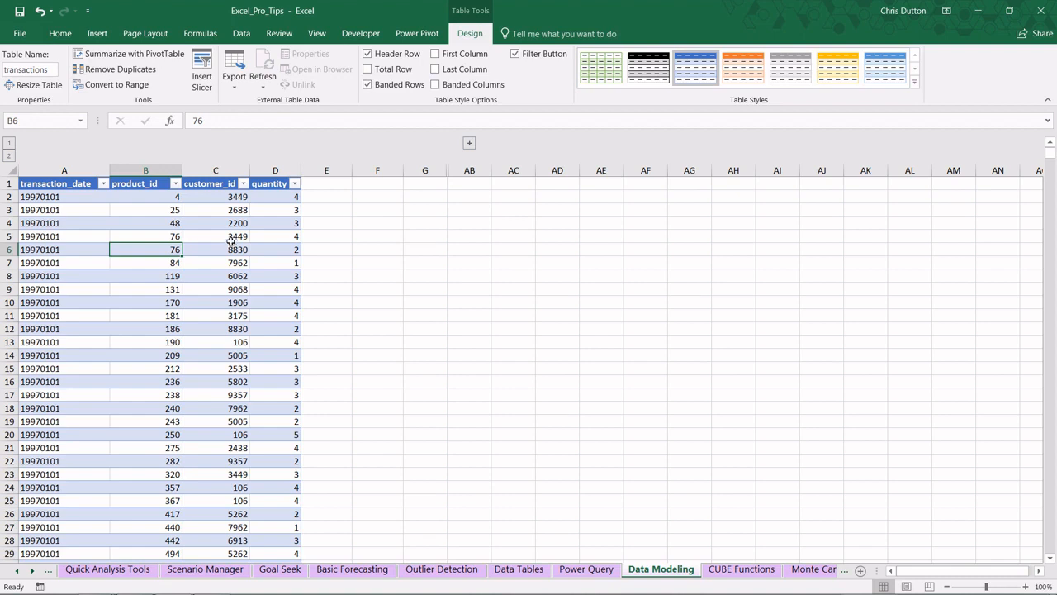
- Expand the collapsed columns on the Data Modeling sheet and select the Washington Diet Cola cell in the products table
click(469, 144)
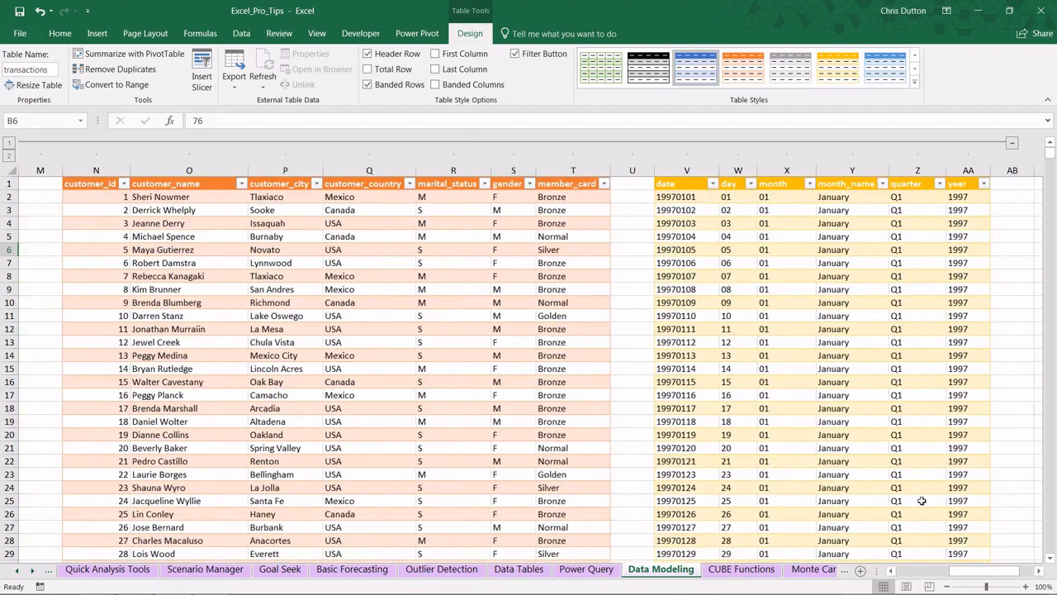
drag(977, 575, 932, 570)
click(469, 276)
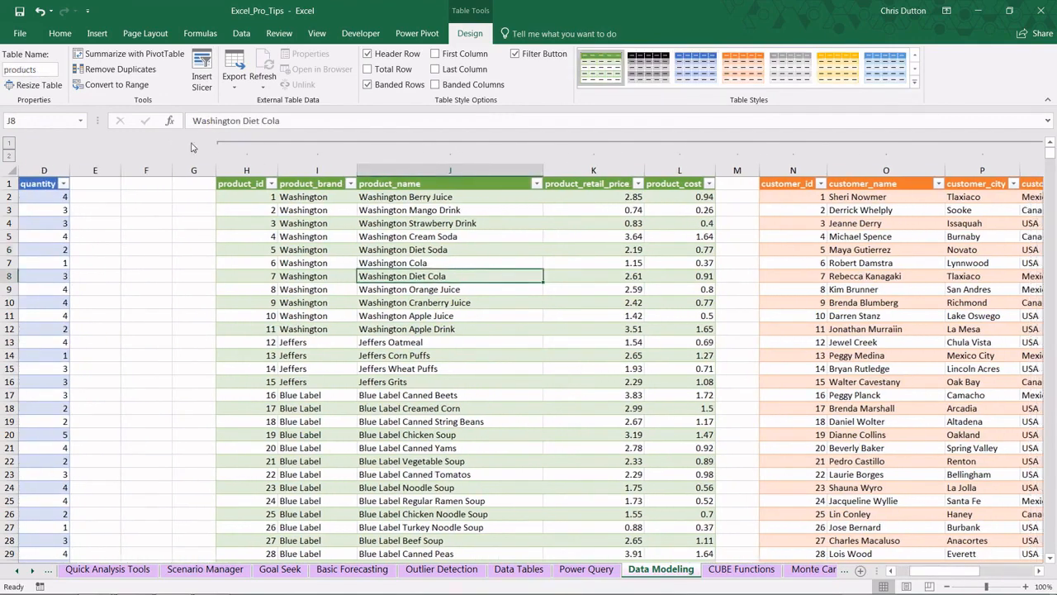
- Examine the customers and calendar lookup tables and the product_id column of the products table on the Data Modeling sheet
click(864, 264)
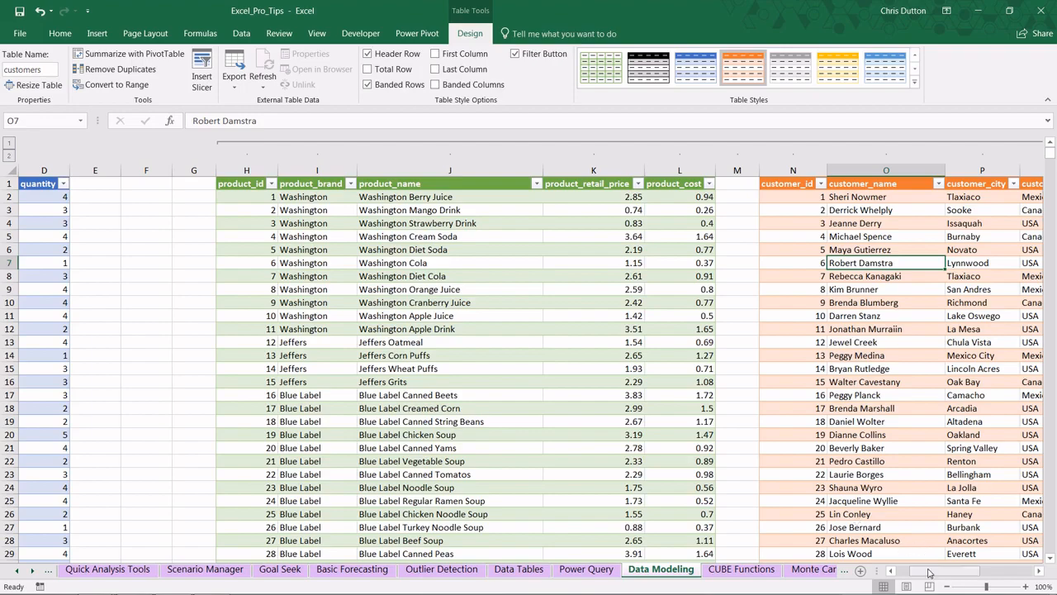
drag(931, 574, 901, 576)
click(632, 385)
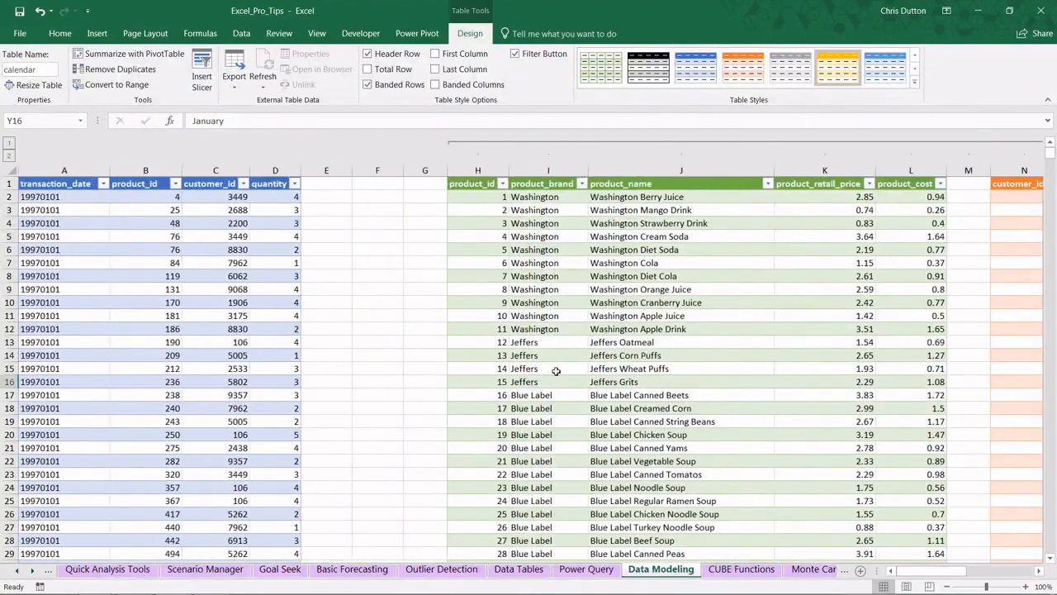
drag(473, 183, 471, 381)
click(919, 575)
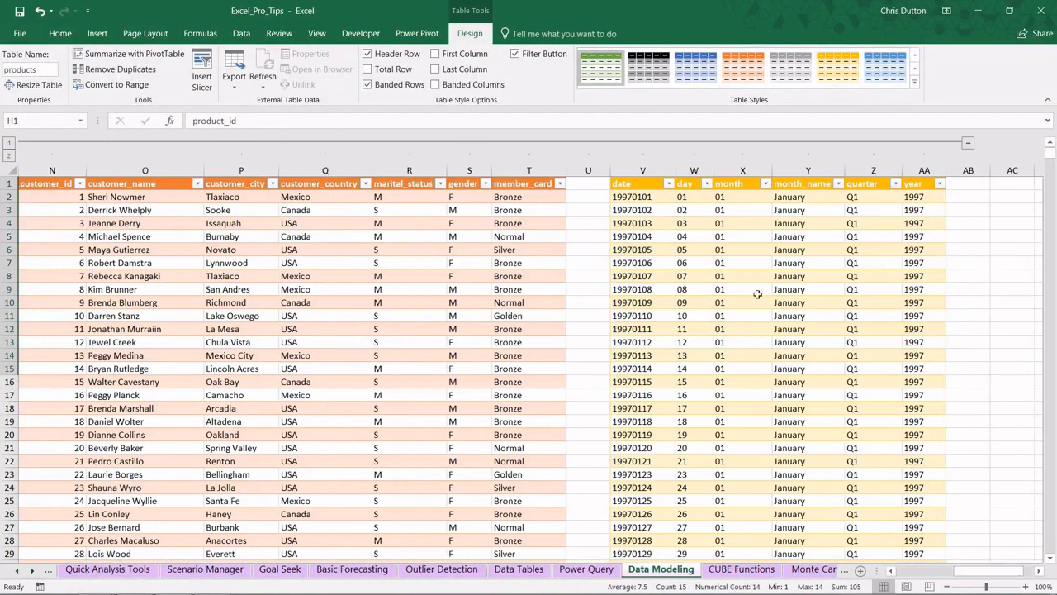
drag(979, 571, 900, 574)
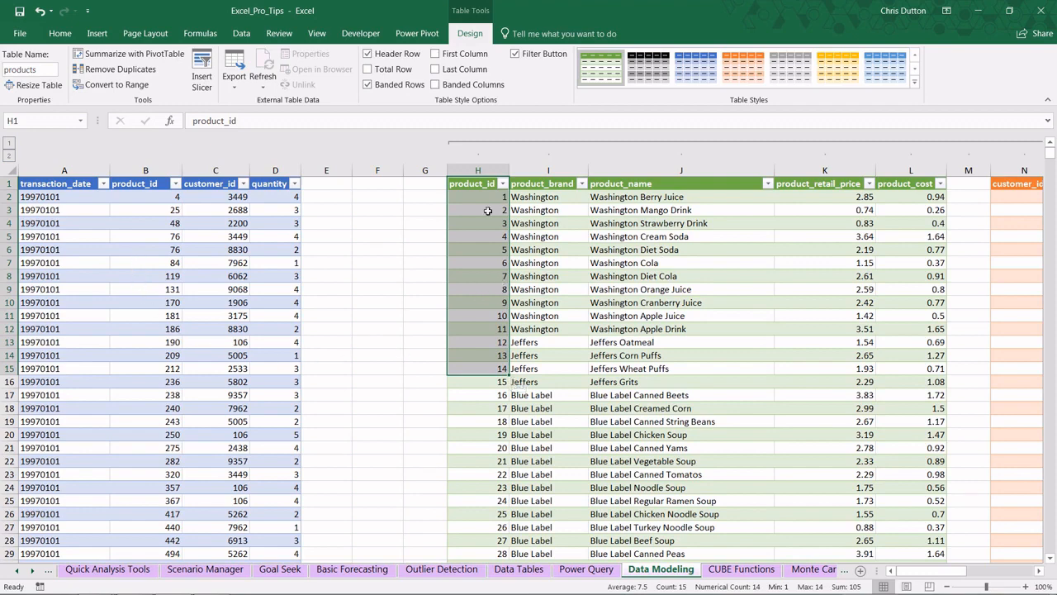
- Examine the product_brand, product_name, product_retail_price and product_cost columns of the products table, then the customers table
click(570, 287)
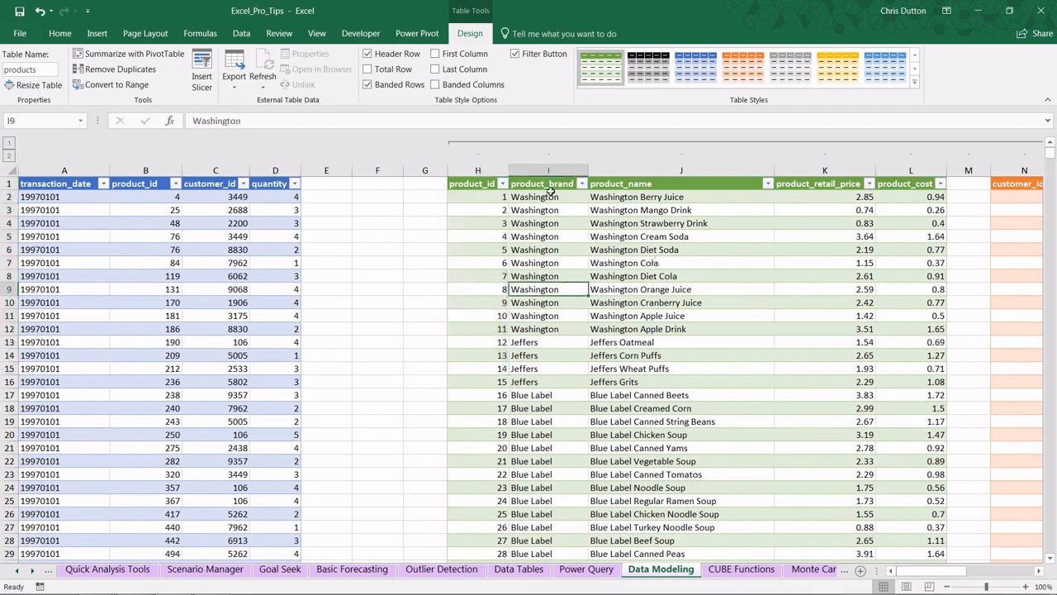
drag(549, 183, 551, 289)
drag(632, 185, 642, 291)
drag(822, 184, 825, 263)
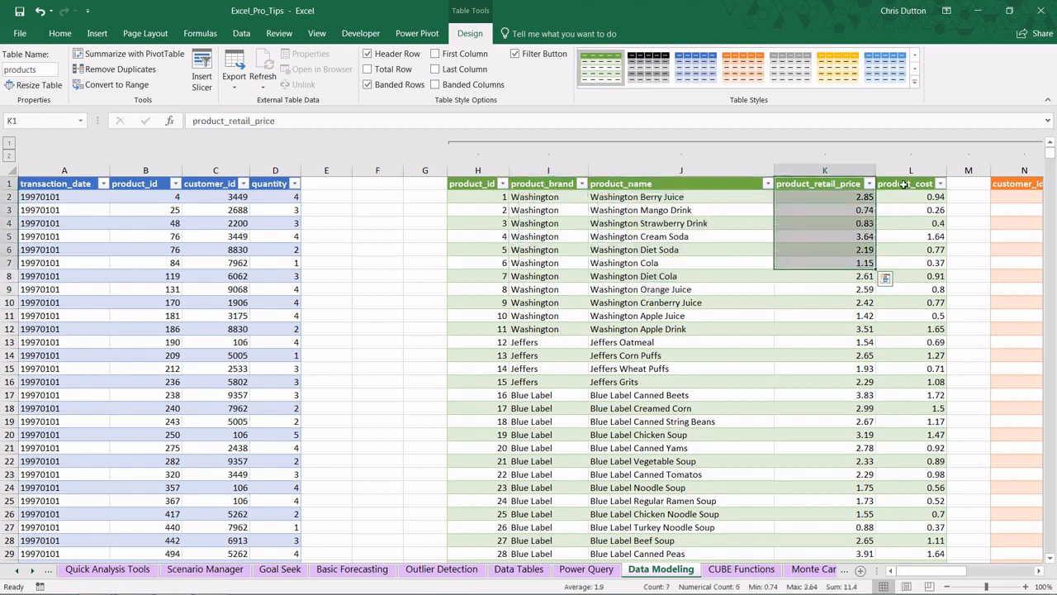
drag(905, 184, 887, 259)
click(846, 261)
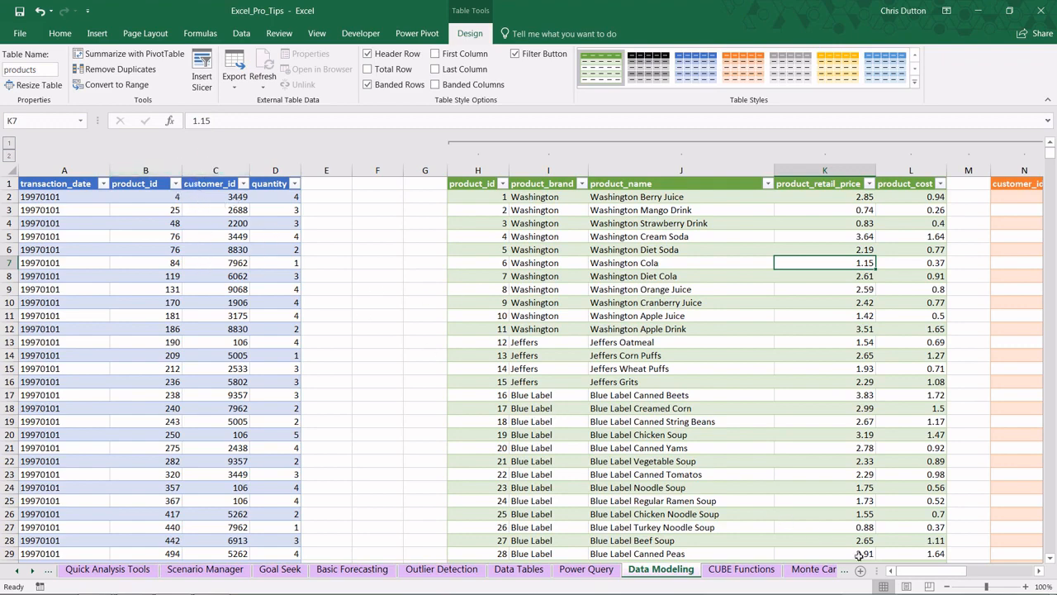
drag(903, 572, 948, 574)
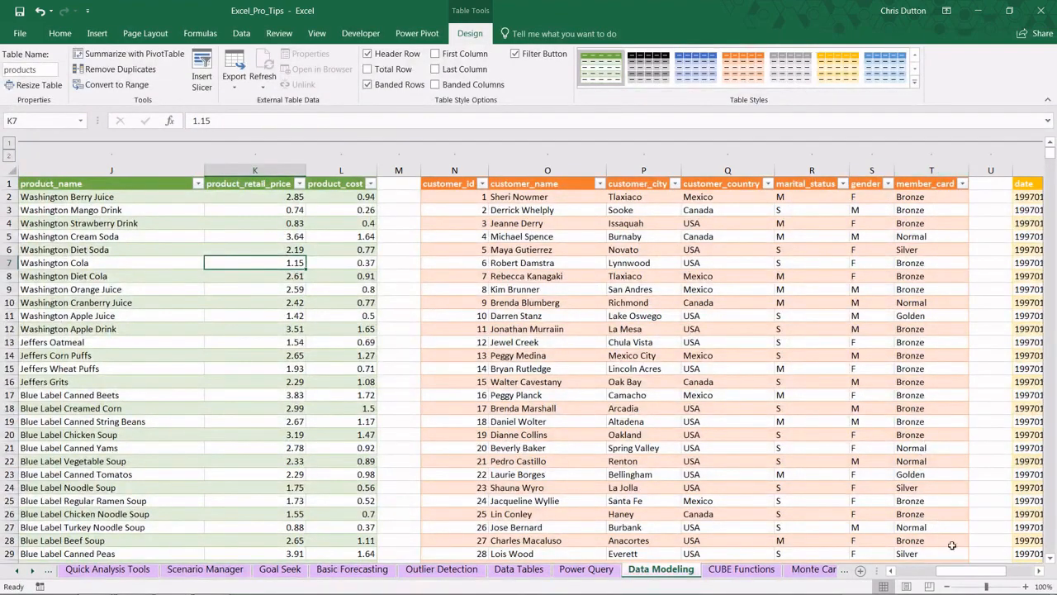
drag(961, 575, 909, 576)
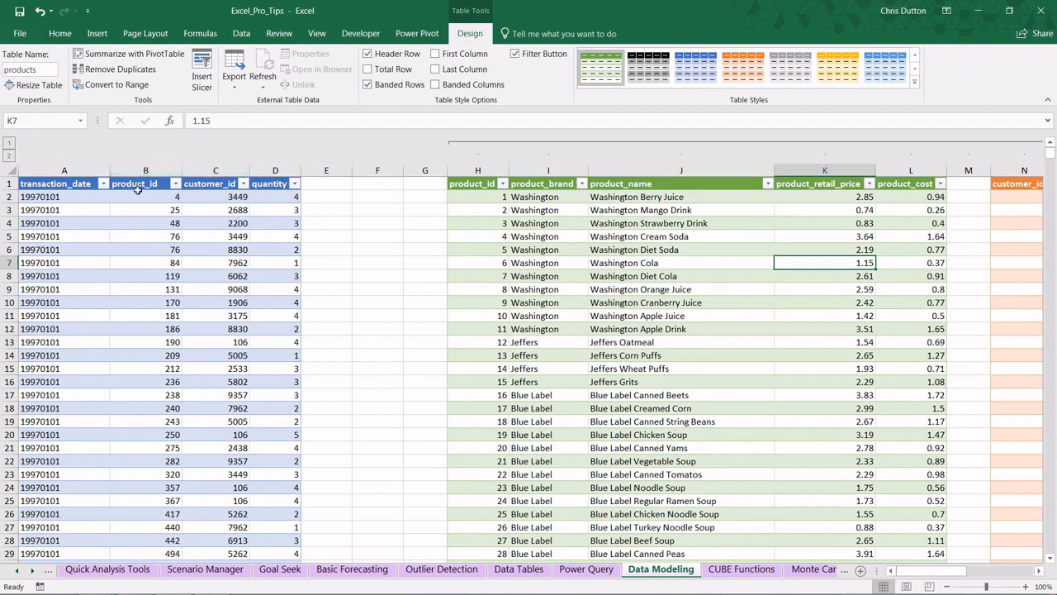
- Add a column to the transactions table by entering =VLOOKUP([@[product_id]],products,2,0) in cell E2
click(335, 197)
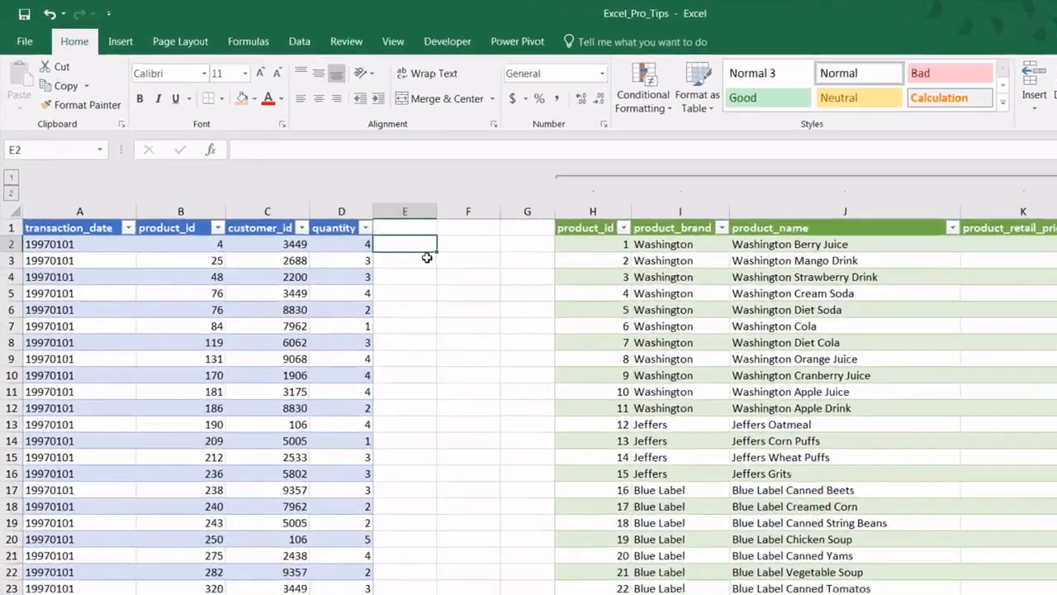
text(=)
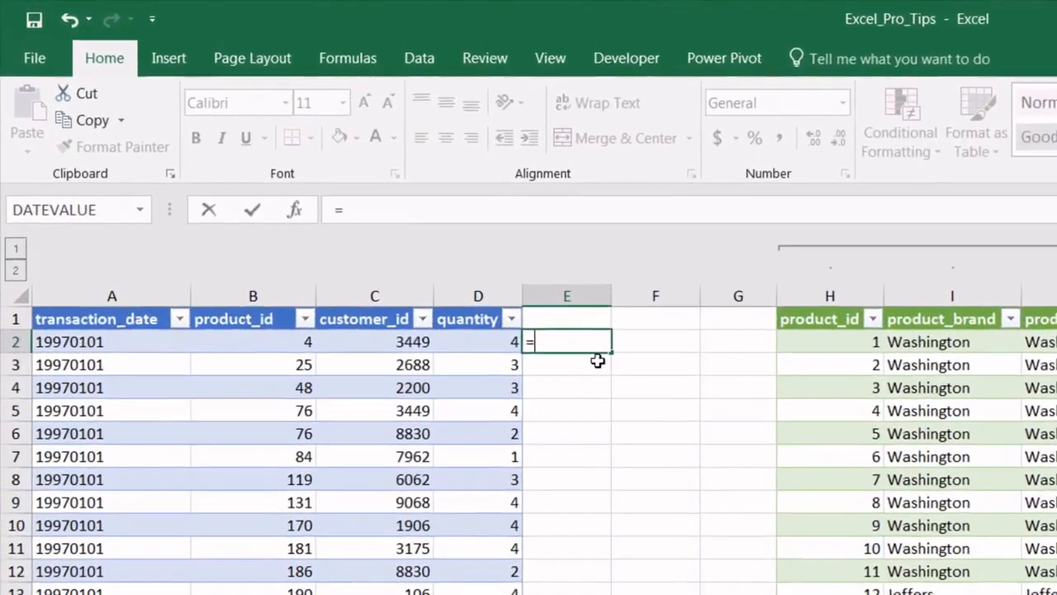
text(VLOOKUP()
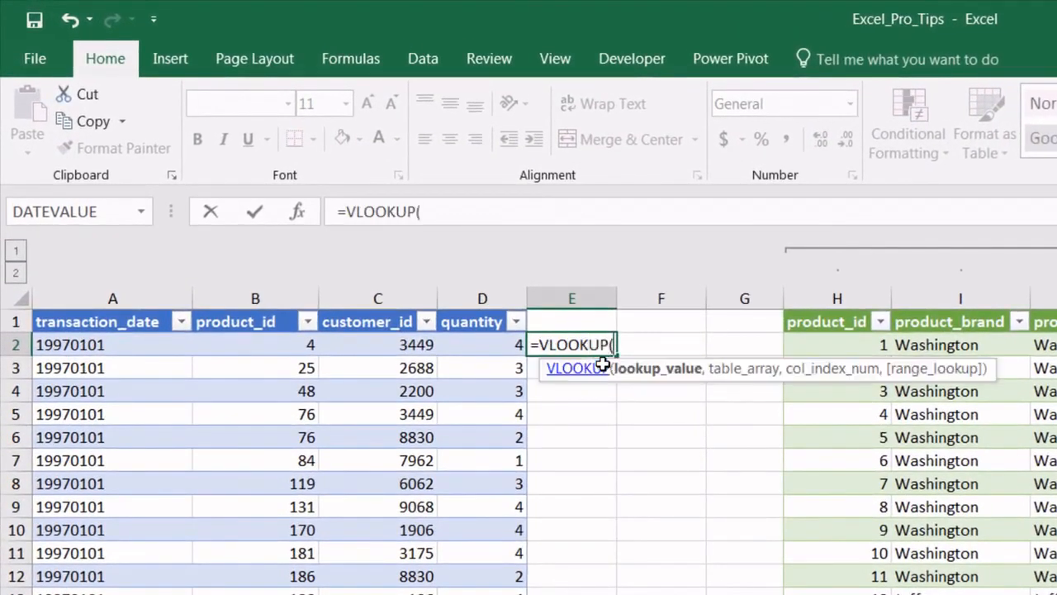
key(Left)
key(Left)
key(Left)
text(,)
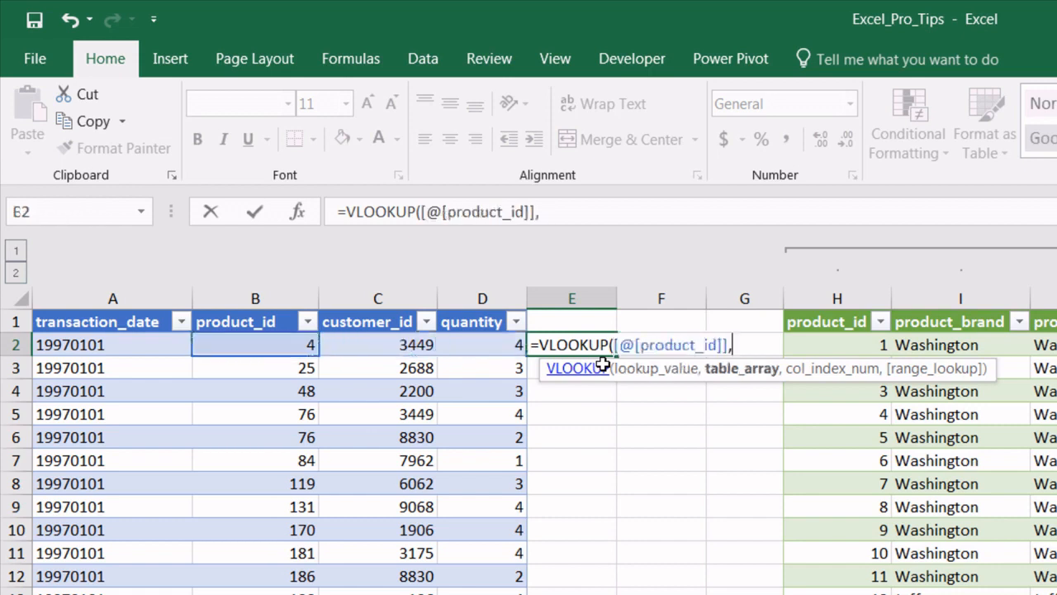
text(product)
key(Down)
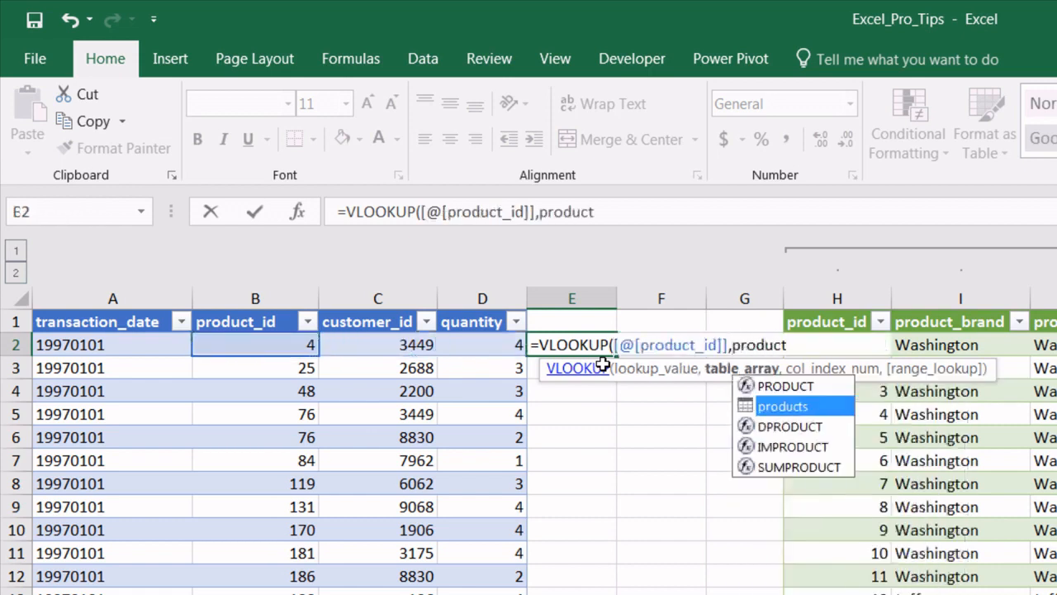
key(Tab)
text(,2)
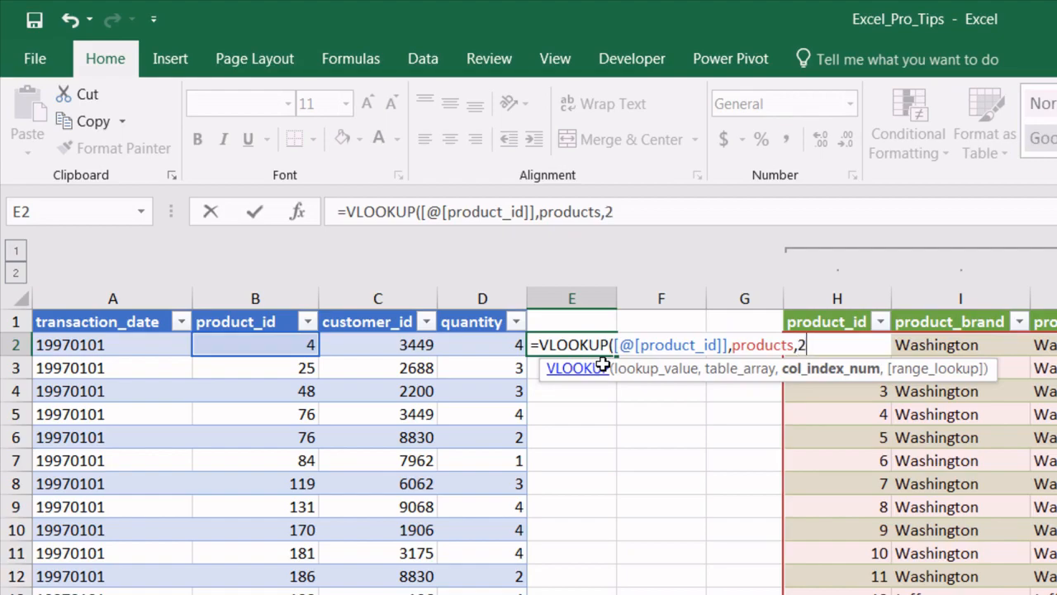
text(,0))
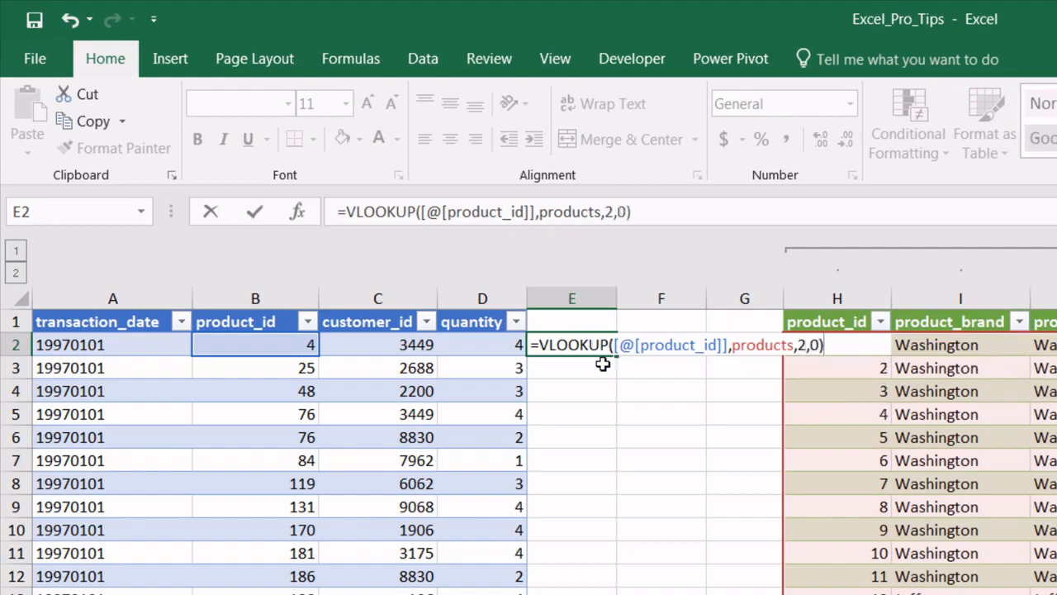
key(Return)
- Rename the header of the new lookup column in the transactions table to product_brand
click(584, 321)
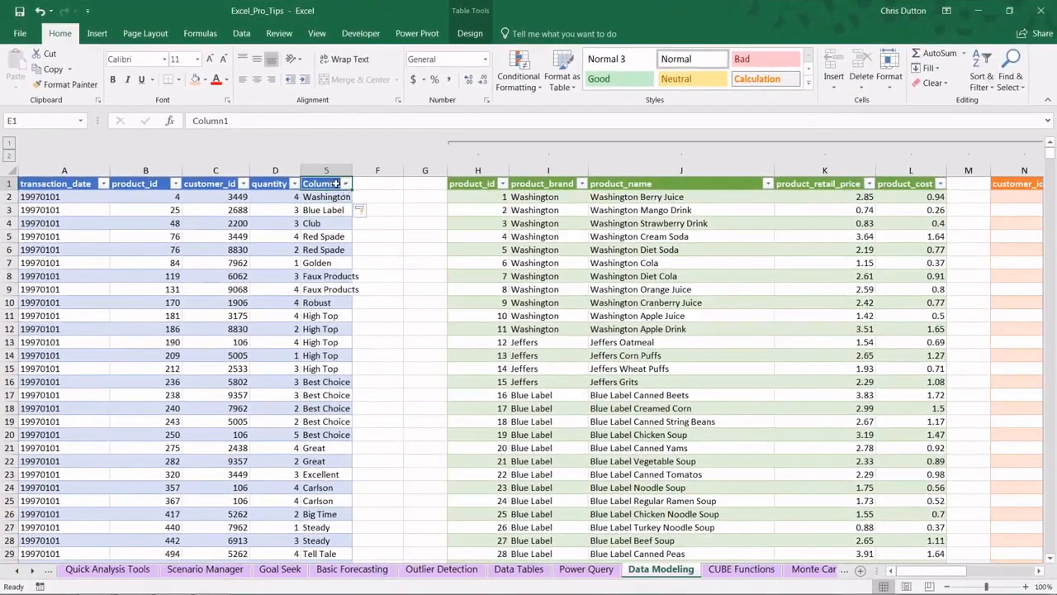
text(product_br)
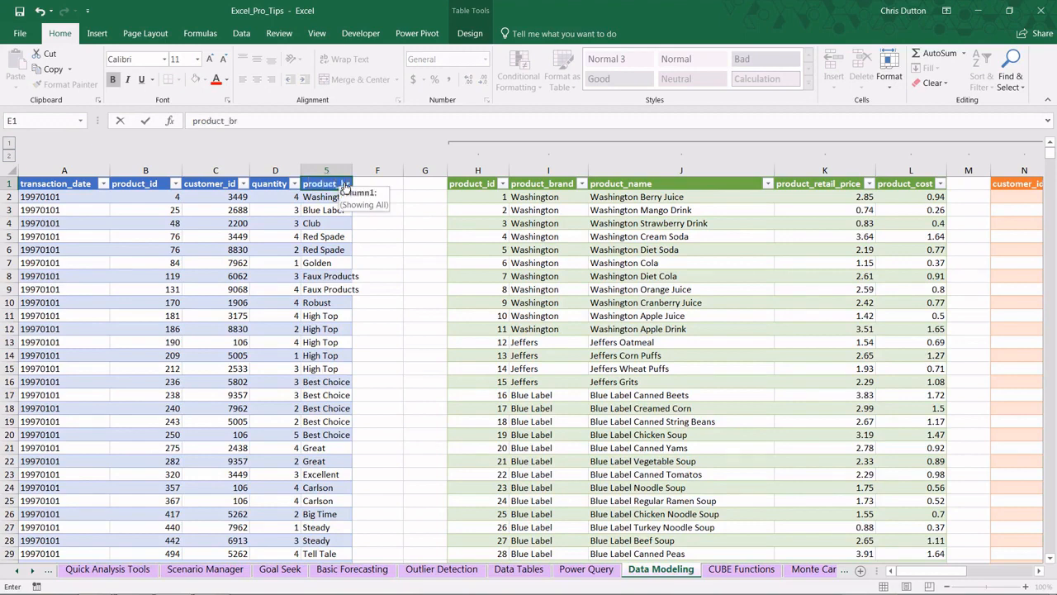
text(and)
key(Return)
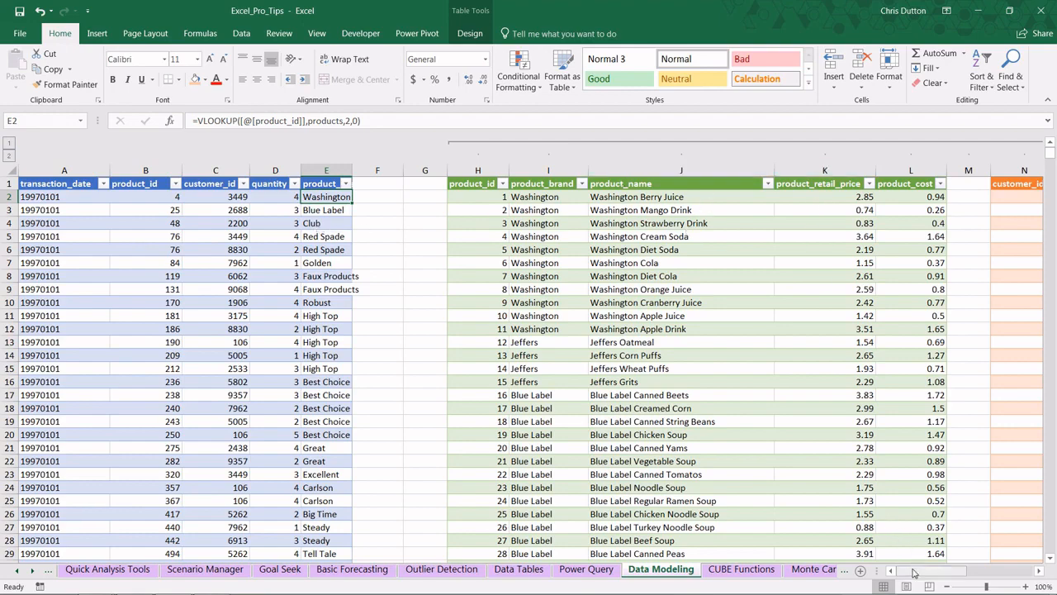
- Review the remaining customers and calendar fields, then delete the product_brand lookup column E
drag(909, 570, 983, 570)
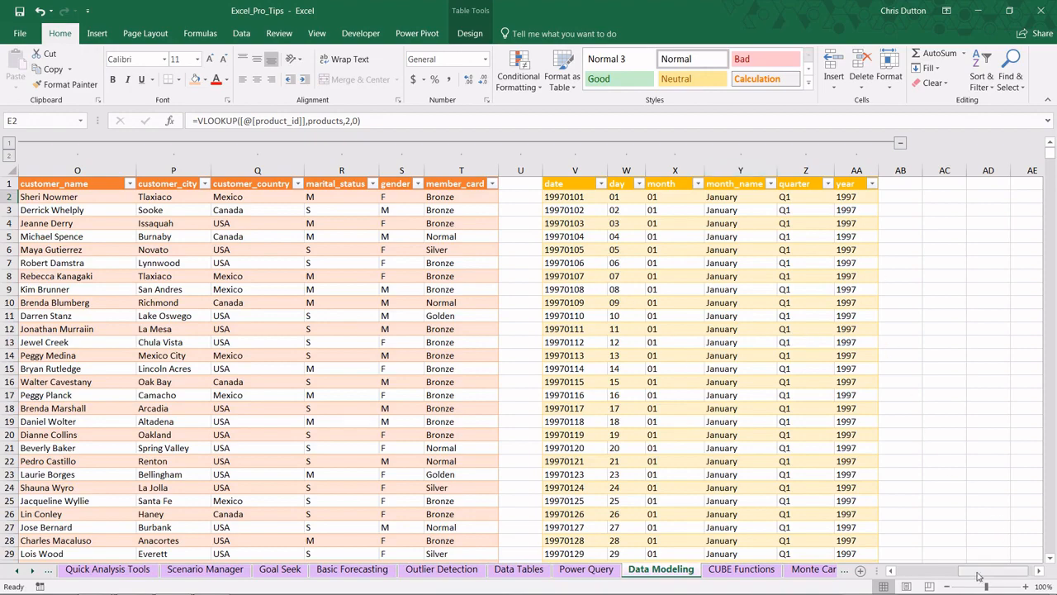
drag(983, 572, 923, 572)
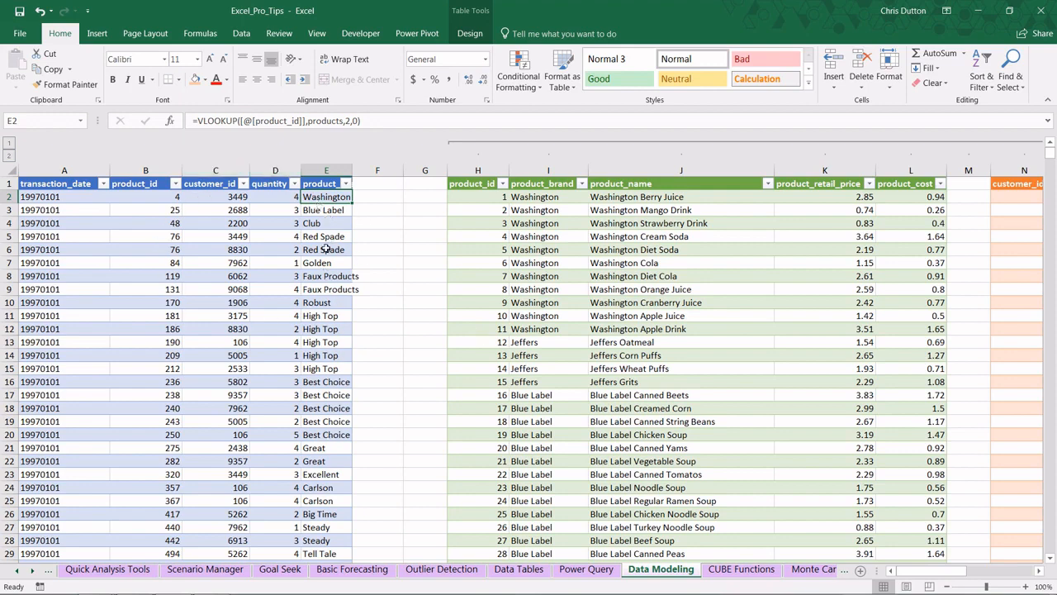
right_click(326, 170)
key(Escape)
key(ctrl+minus)
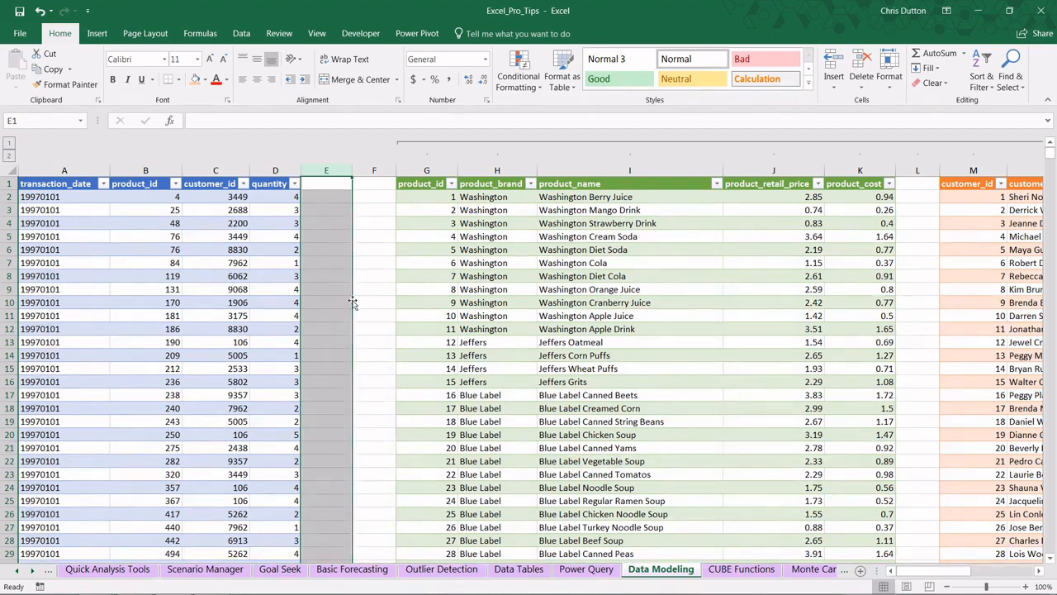
- Open the Power Pivot data model window and look through the products, customers and calendar tables
click(148, 209)
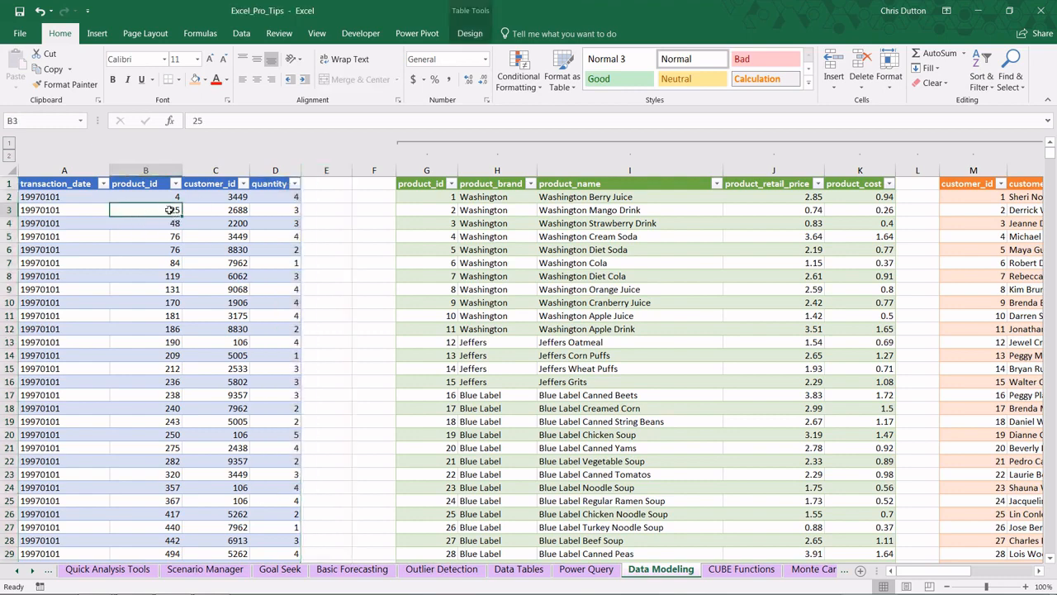
click(405, 34)
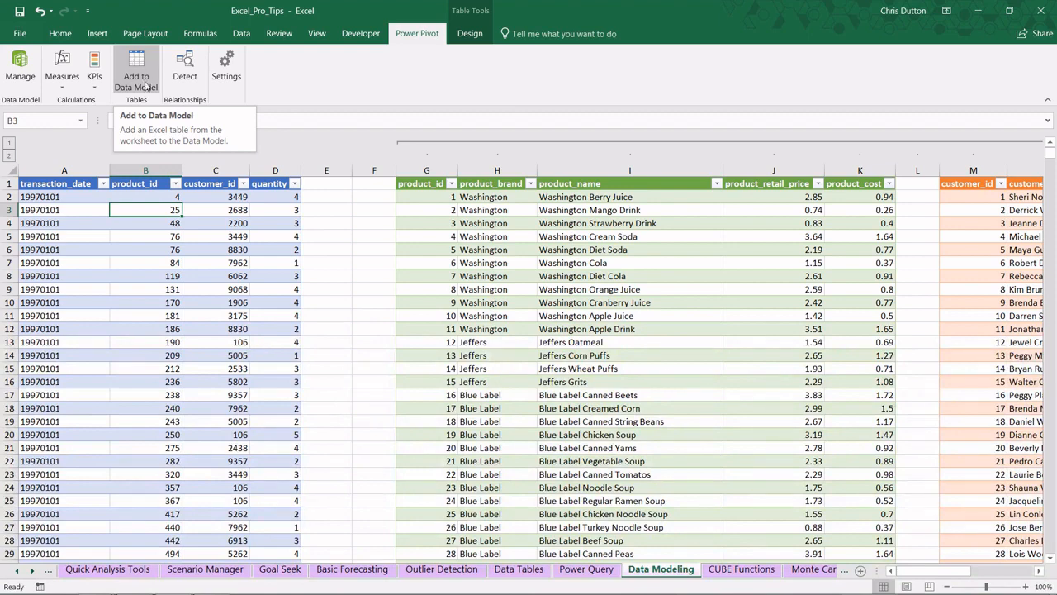
click(22, 69)
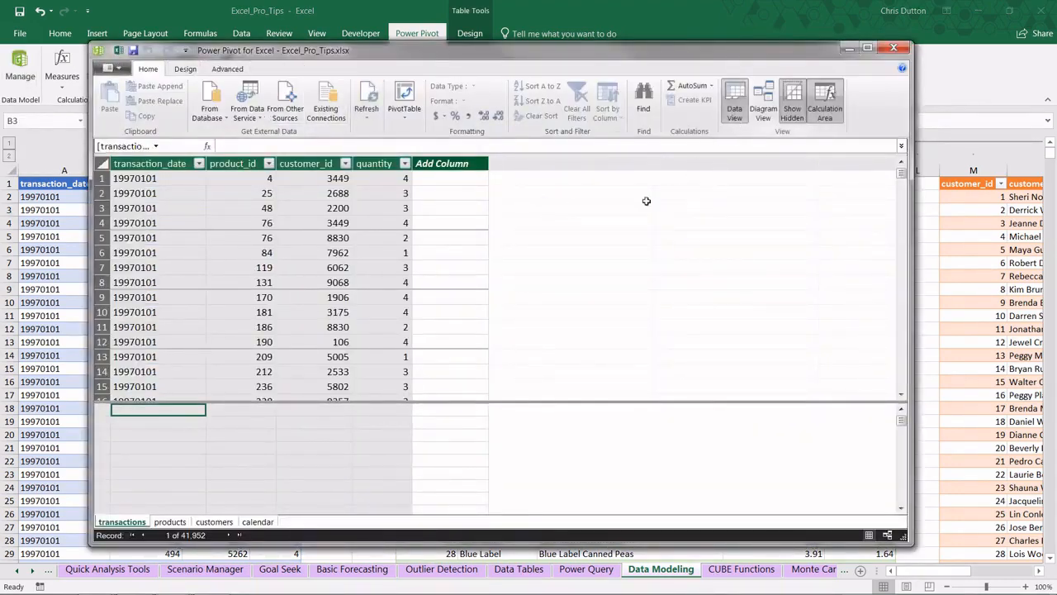
click(171, 522)
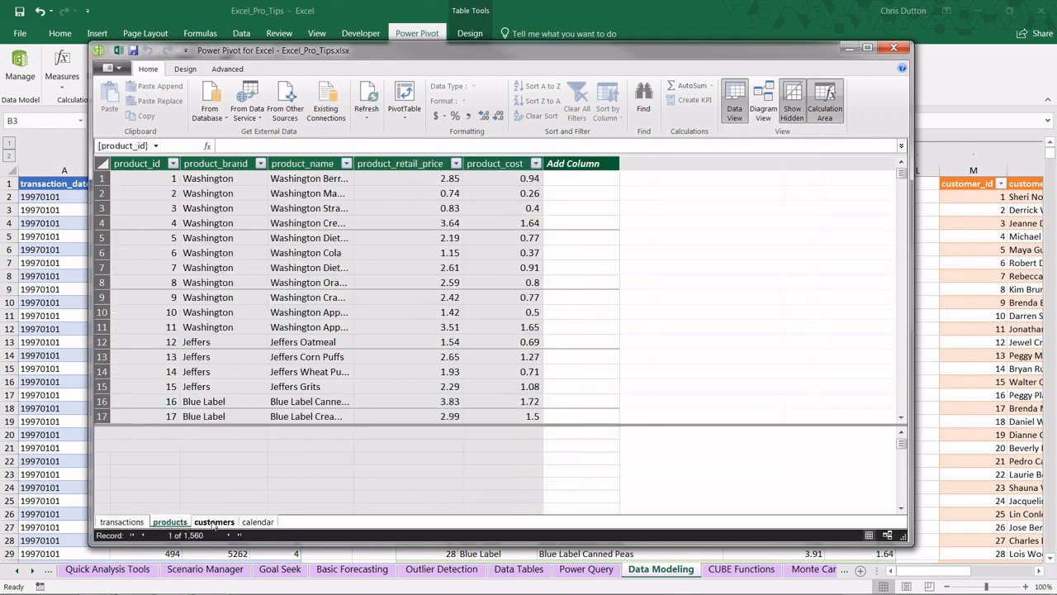
click(214, 522)
click(257, 522)
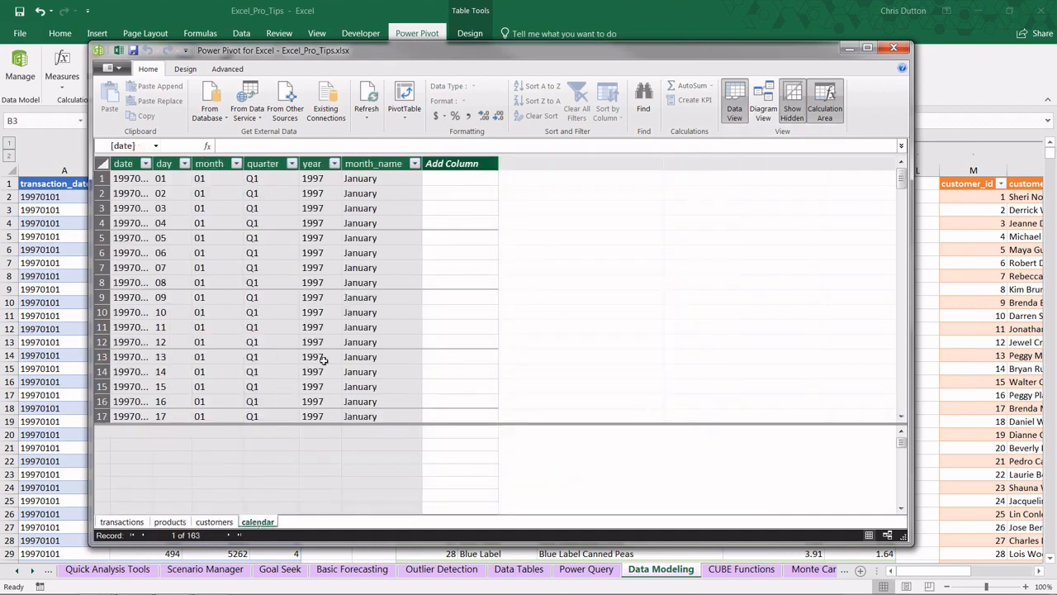
- Show the data model in Diagram View and delete all three relationships linking transactions to customers, products and calendar
click(753, 113)
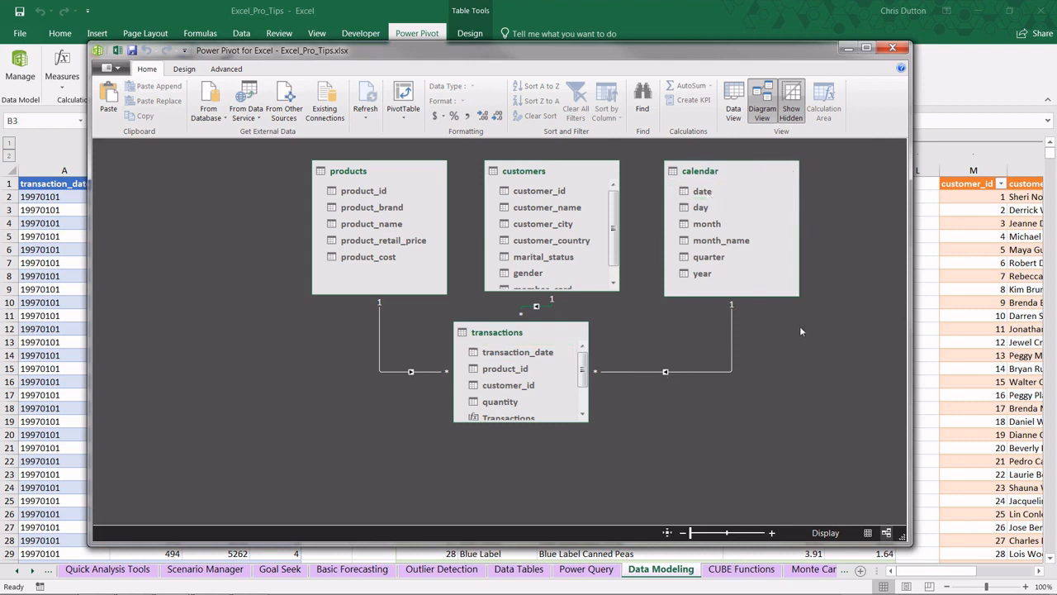
click(185, 70)
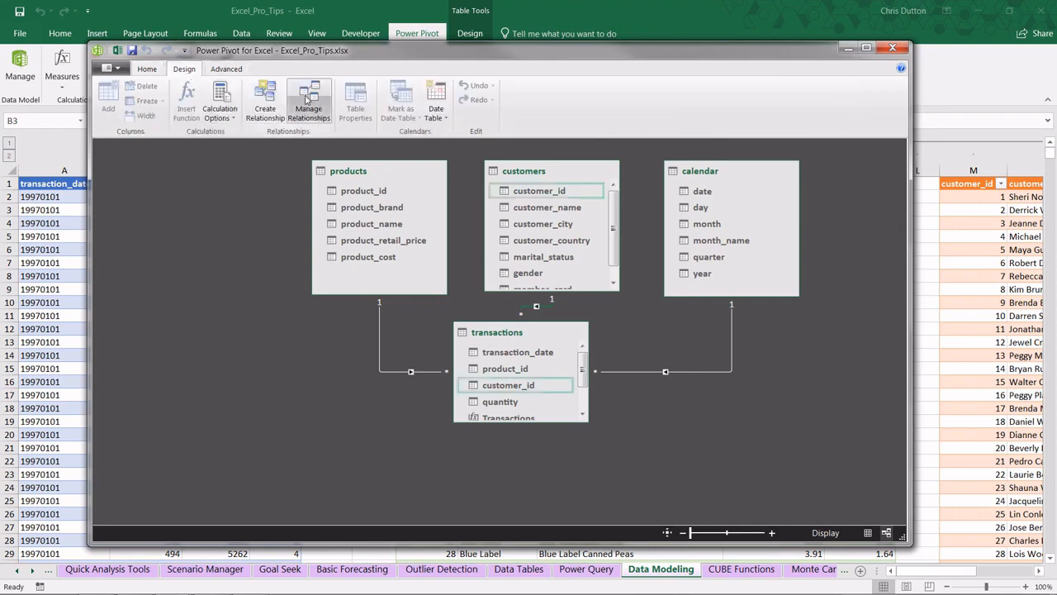
click(308, 101)
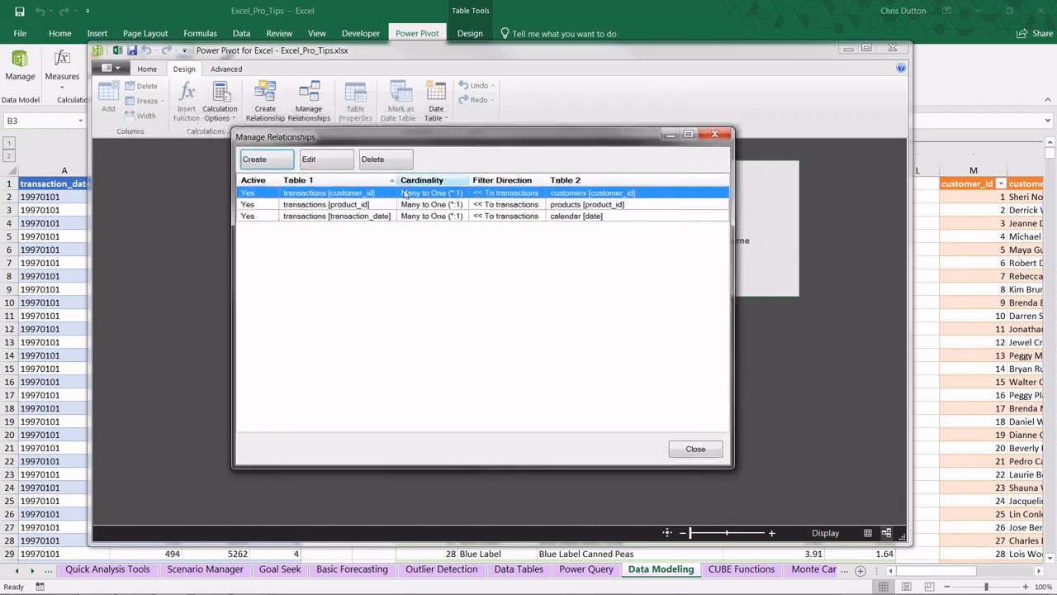
shift+click(318, 218)
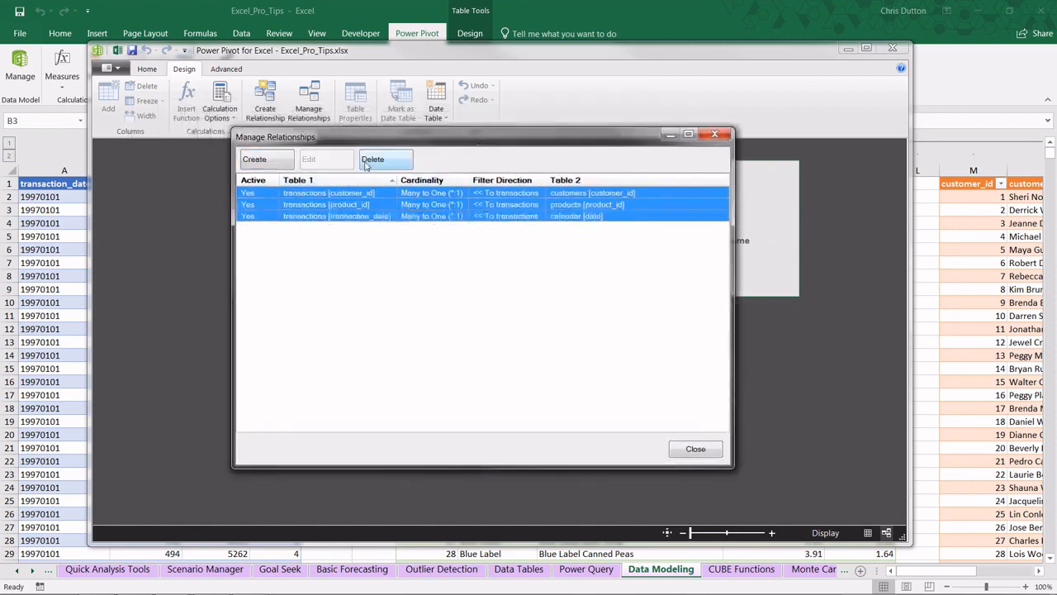
click(381, 160)
click(464, 327)
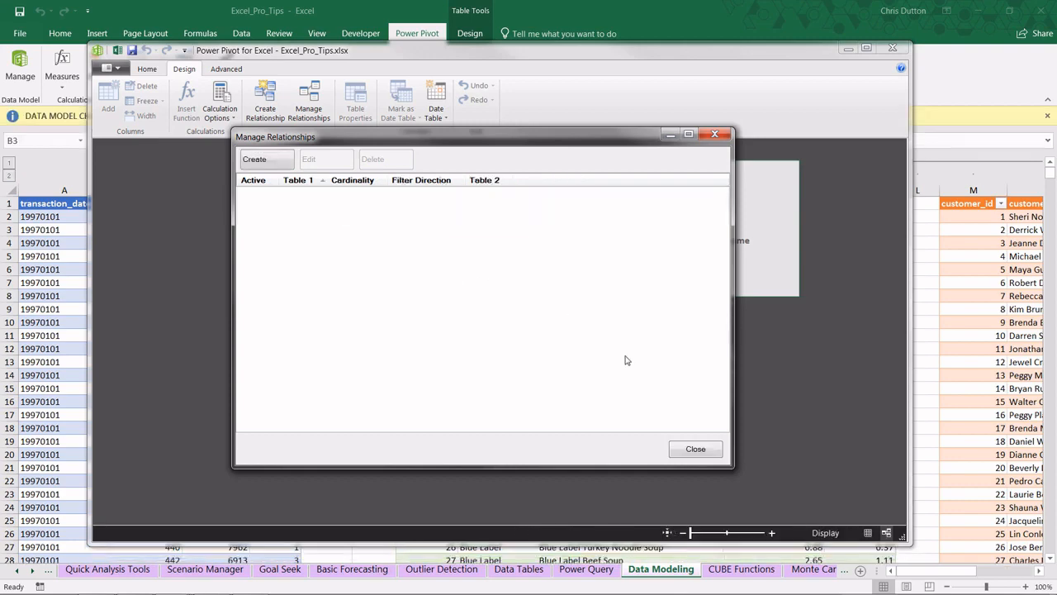
click(695, 449)
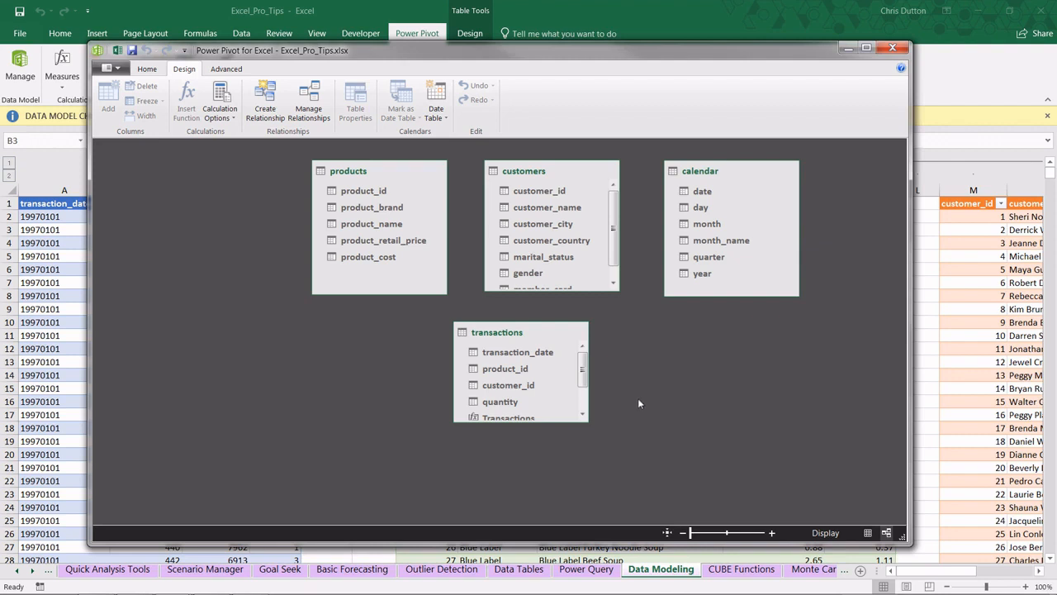
- Create a relationship between transaction_date in the transactions table and date in the calendar table
click(507, 352)
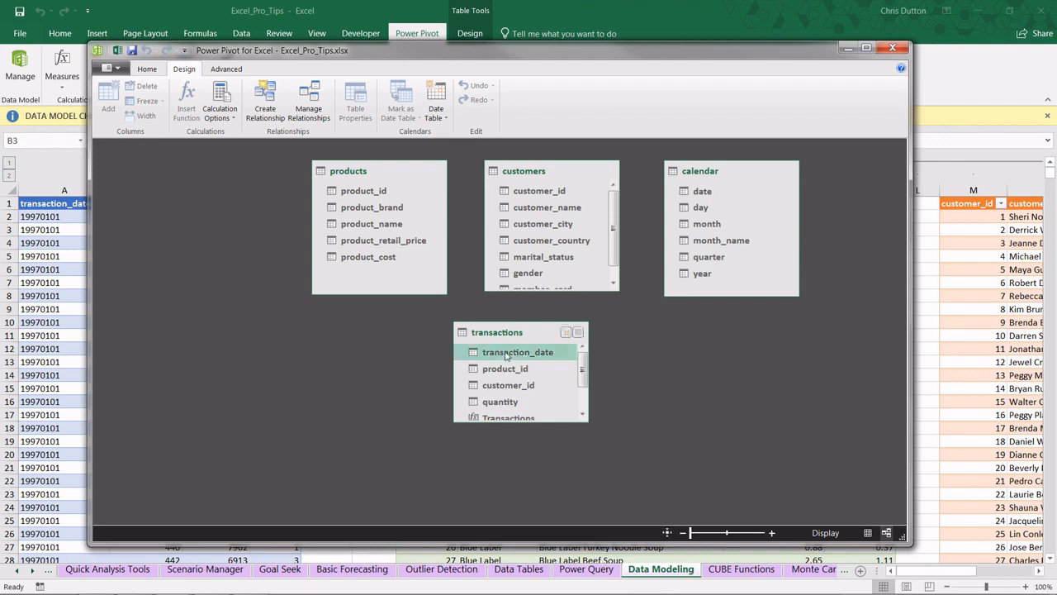
drag(506, 355, 696, 198)
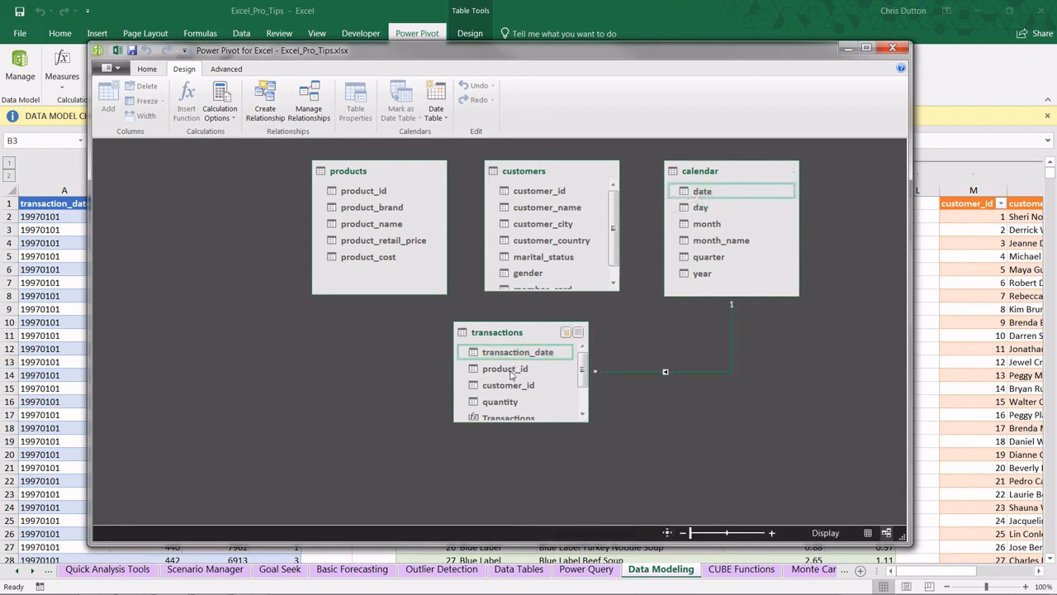
- Relate the transactions table to products through product_id and to customers through customer_id in the data model diagram
drag(512, 372, 346, 202)
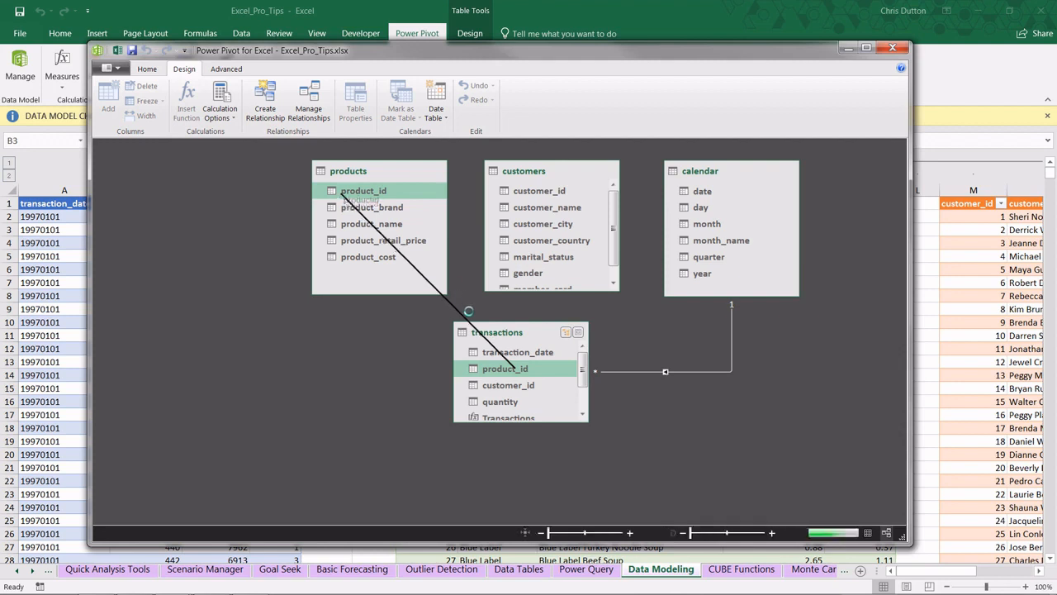
click(503, 387)
drag(503, 389, 541, 191)
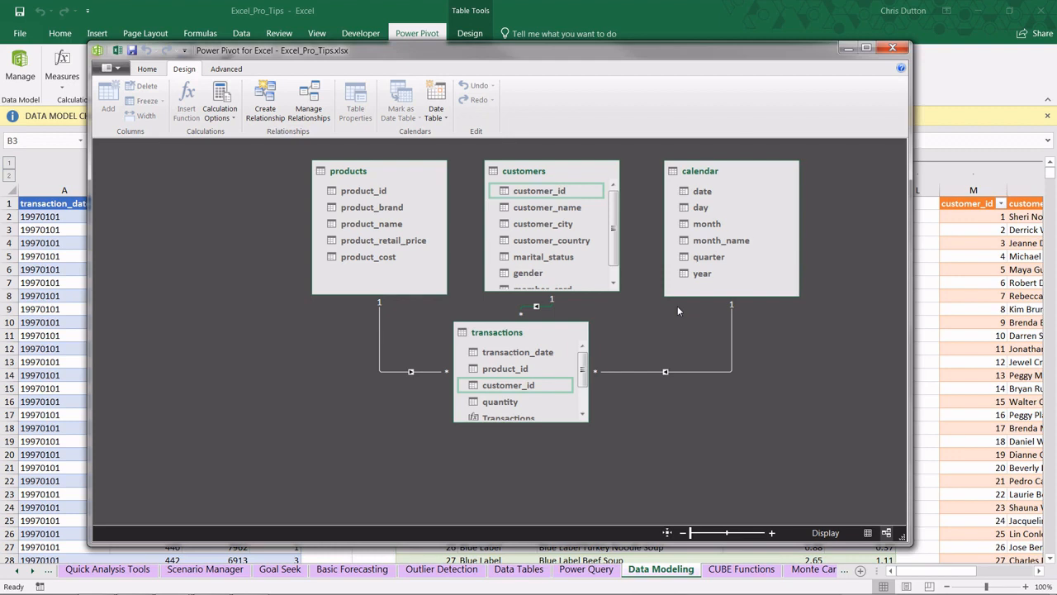
- Create a PivotTable from the data model on a new worksheet
click(152, 71)
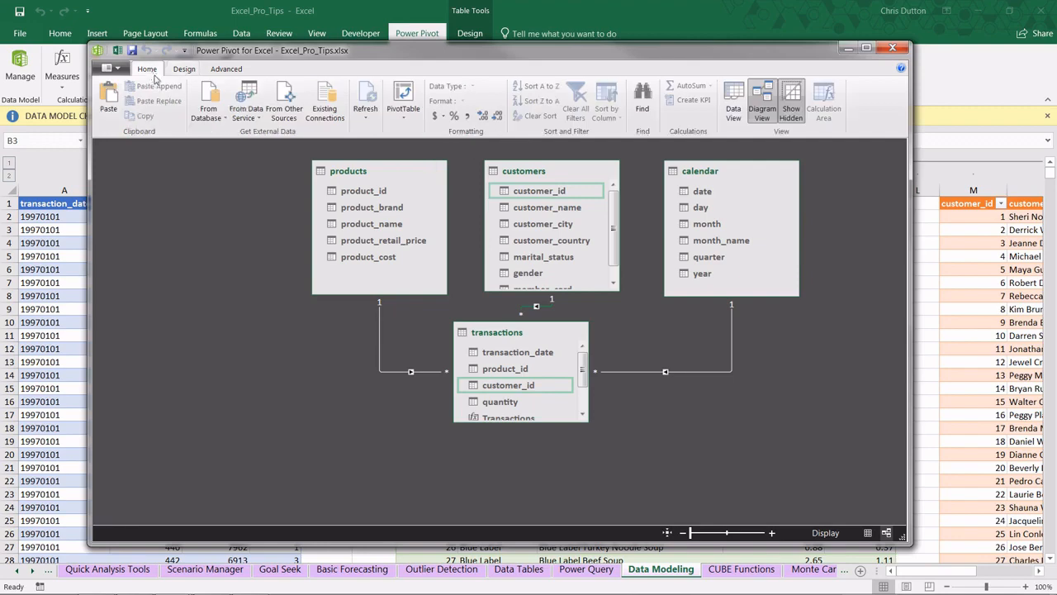
click(404, 98)
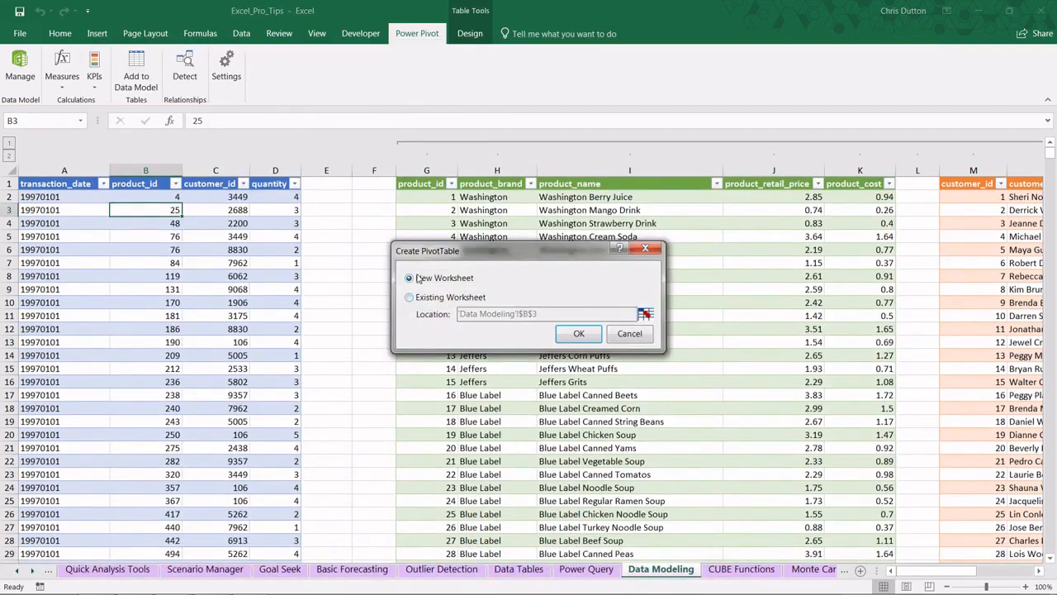
click(578, 335)
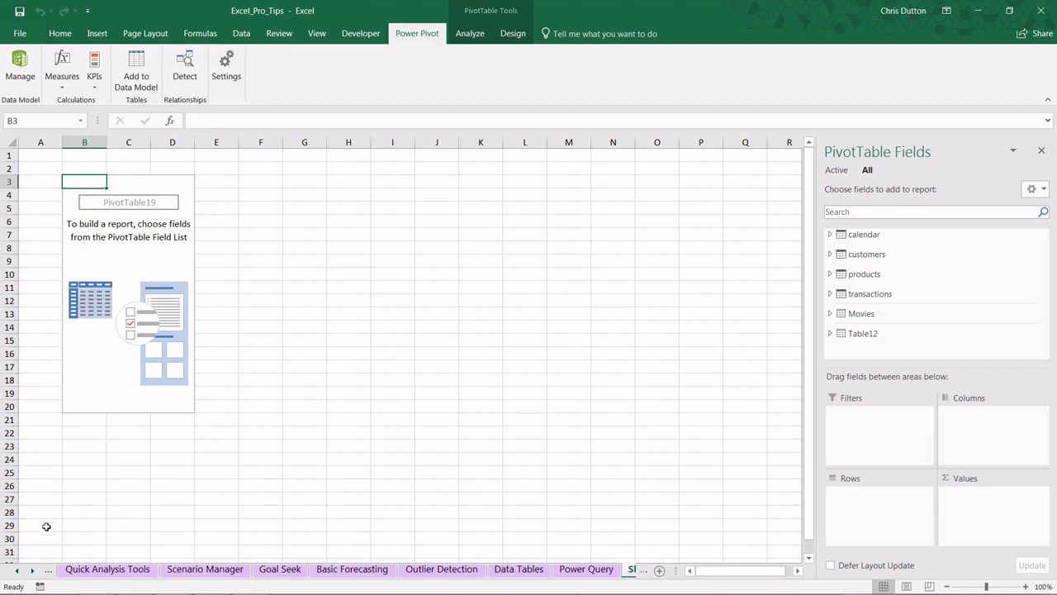
- Rename the new PivotTable worksheet as Data Model Pivot
click(35, 571)
click(35, 571)
double_click(451, 570)
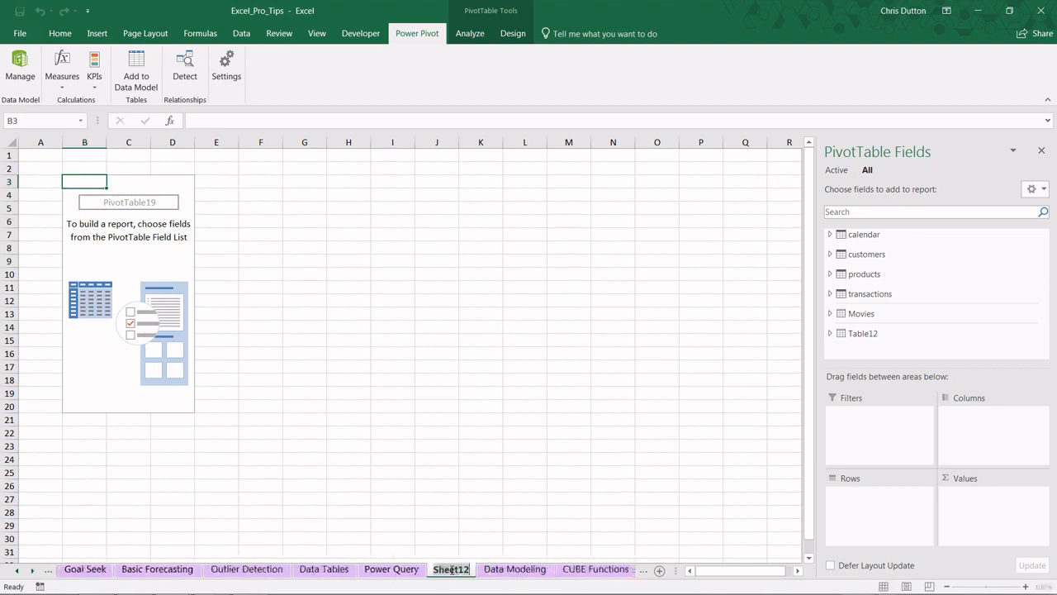
text(Data M)
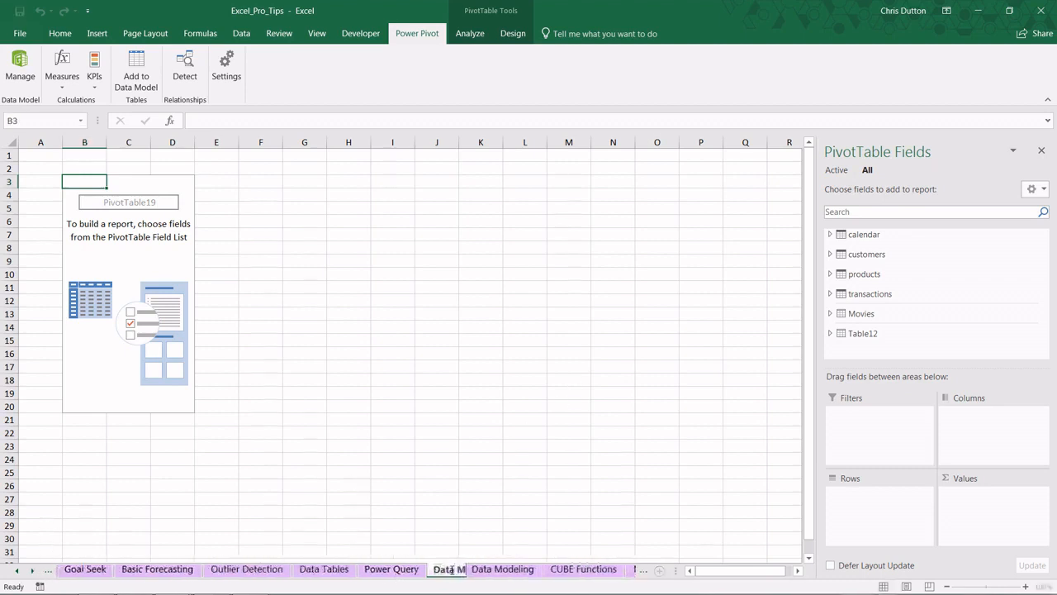
text(odel Pivot)
key(Return)
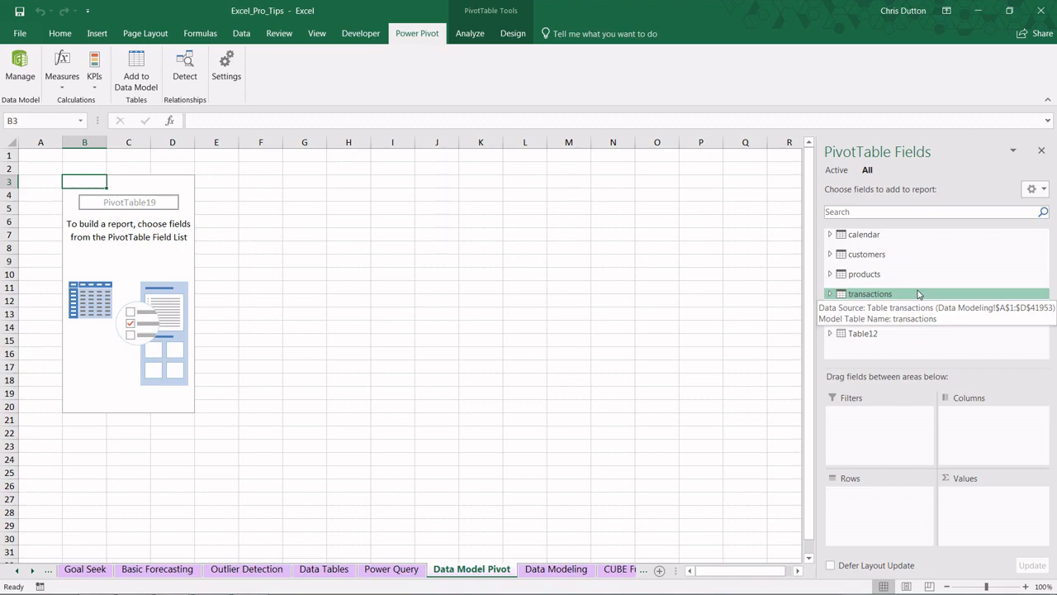
- Add the Total Quantity measure from transactions as PivotTable values and product_brand from products as rows
click(830, 294)
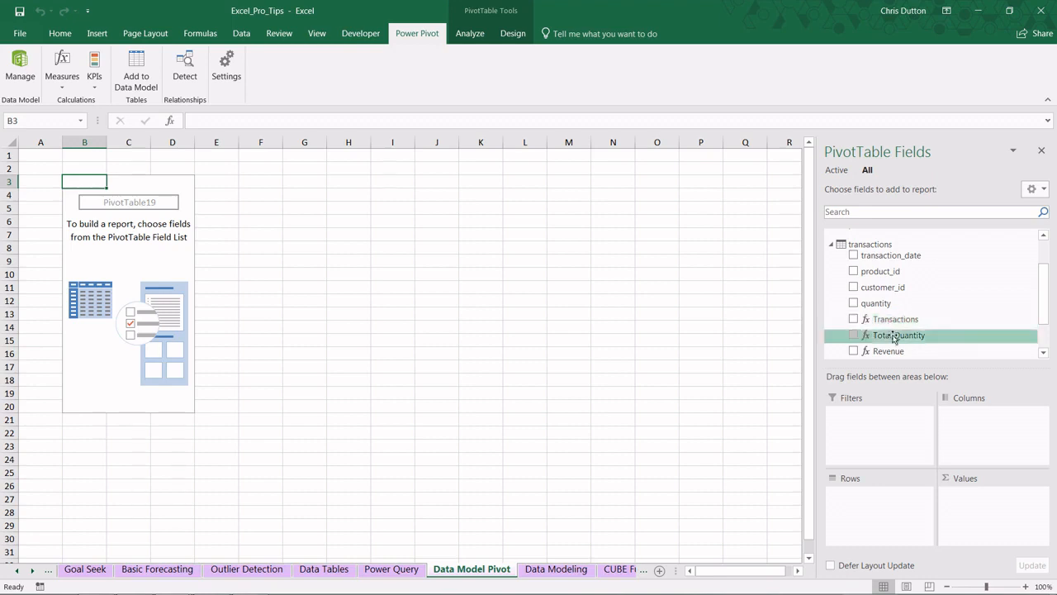
drag(892, 335, 991, 515)
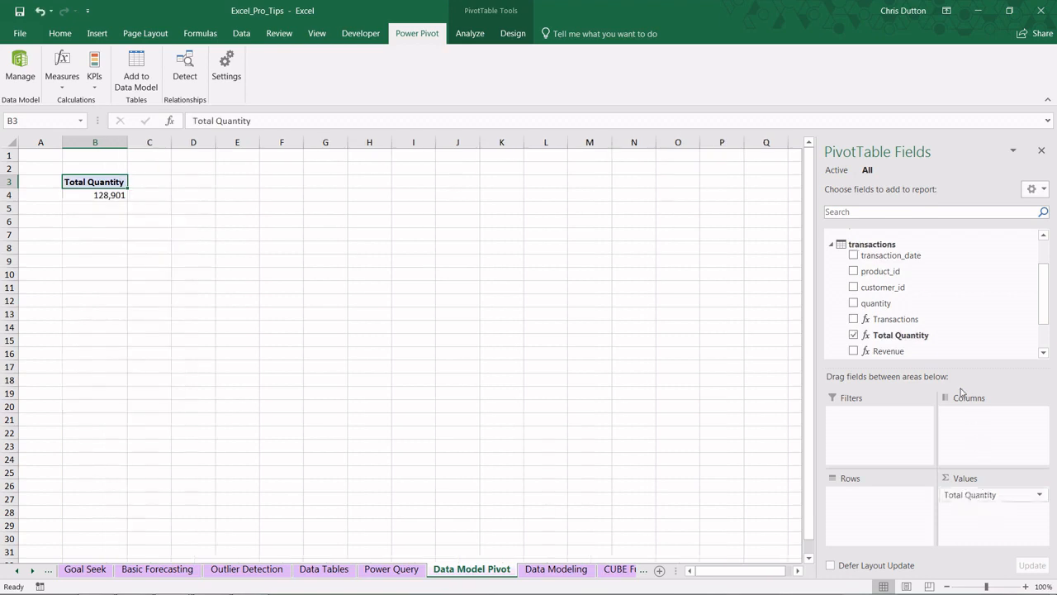
click(851, 244)
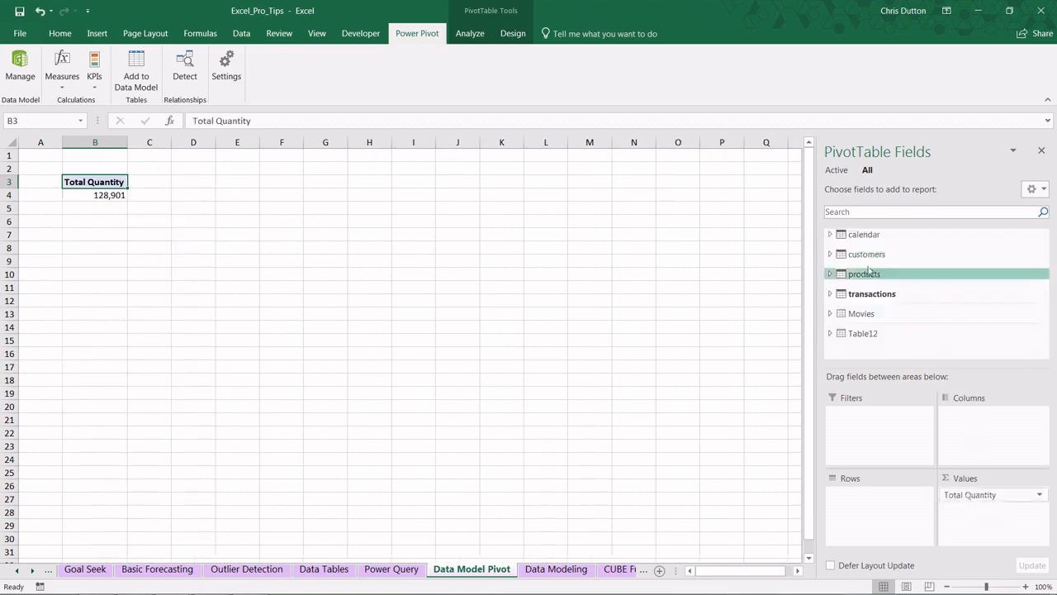
click(831, 274)
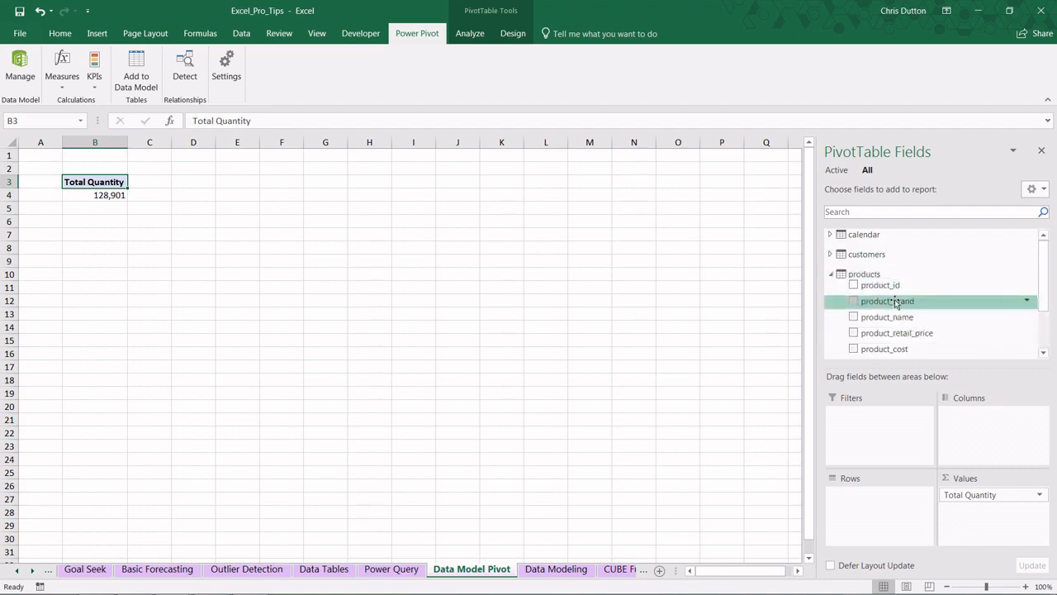
drag(897, 302, 883, 502)
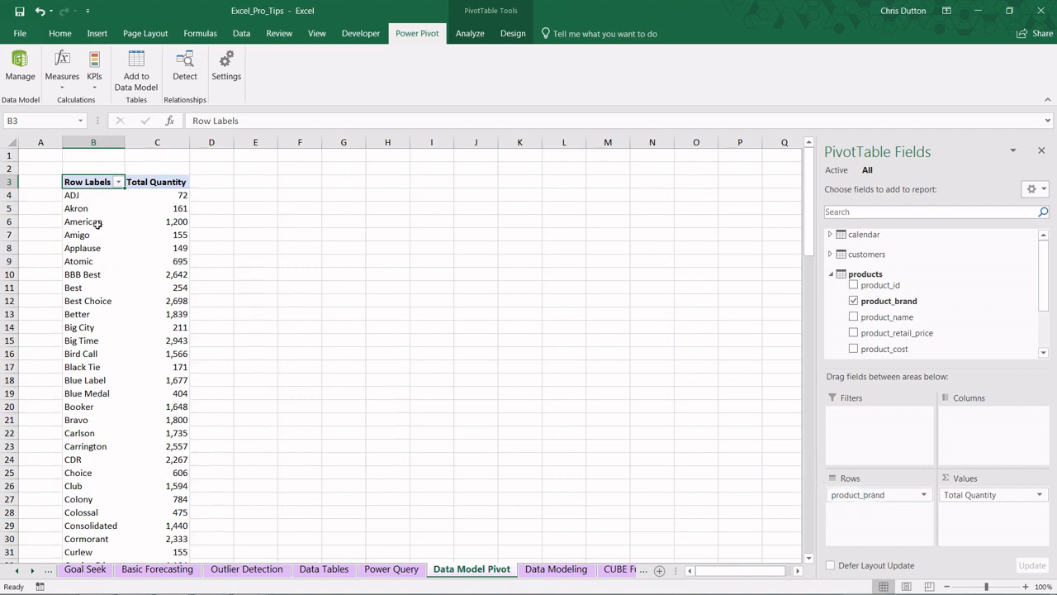
mouse_move(179, 221)
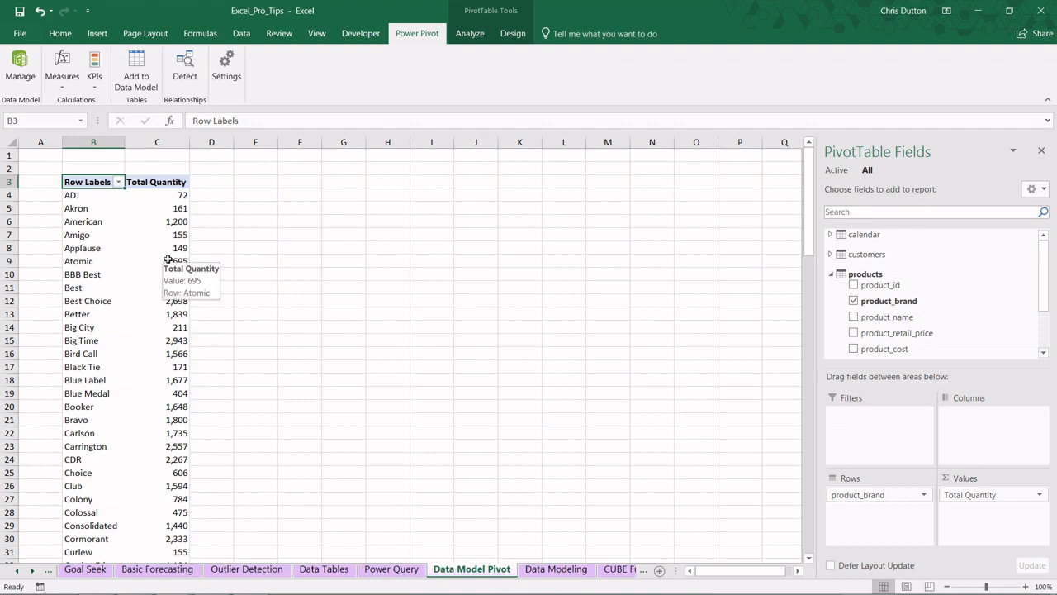
- Make product_brand a report filter and break Total Quantity down by customer_city in the PivotTable rows
click(831, 254)
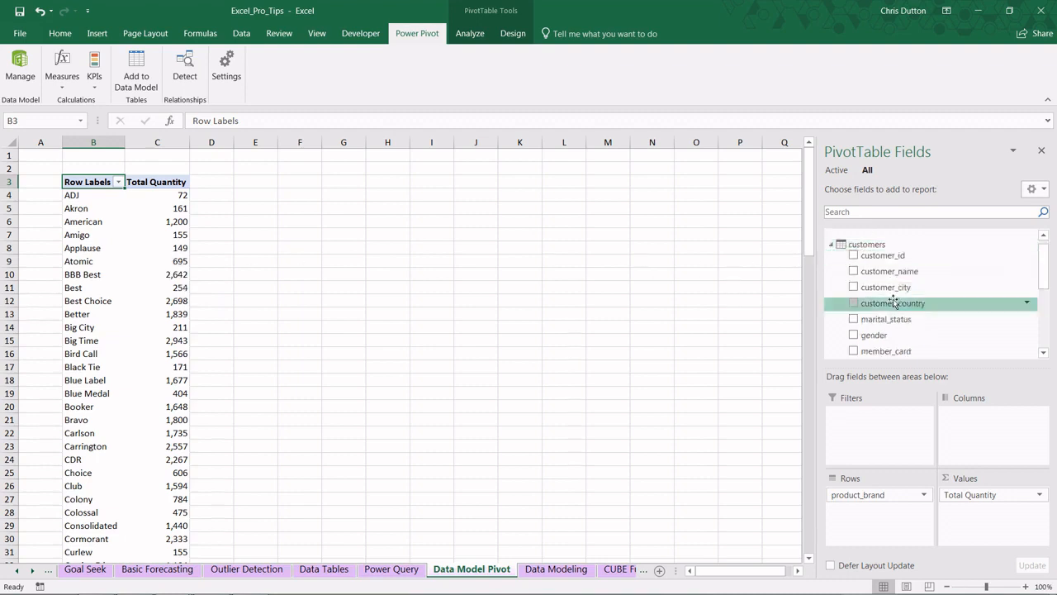
drag(888, 293, 888, 436)
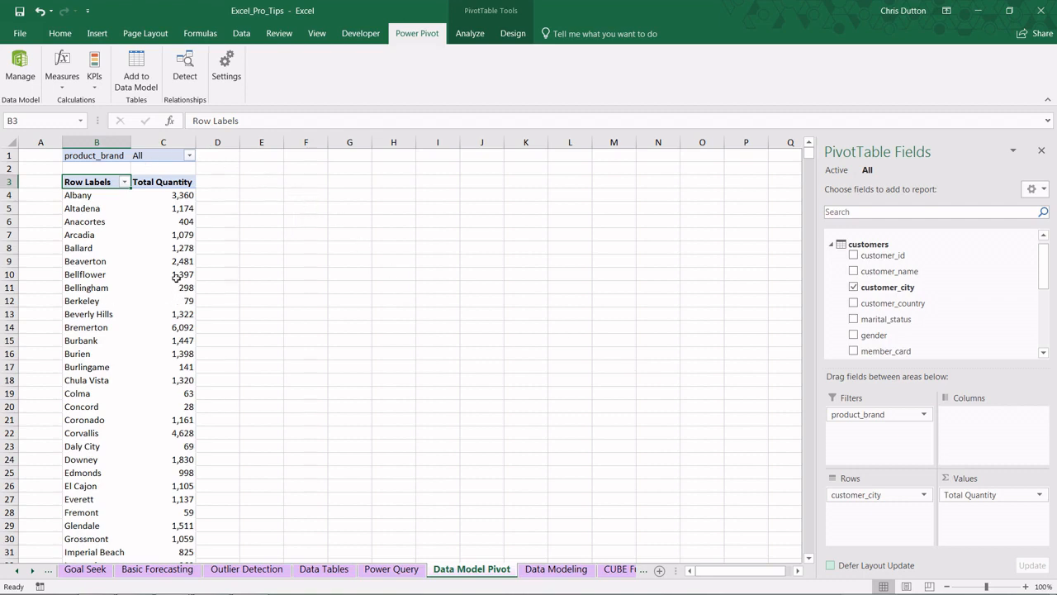
mouse_move(176, 278)
drag(1045, 266, 1047, 262)
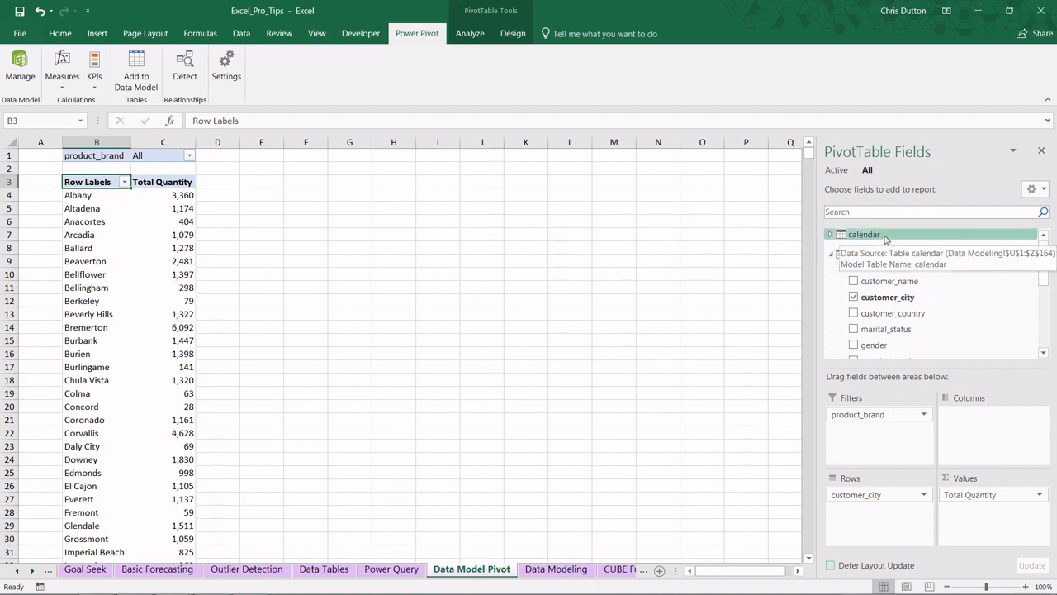
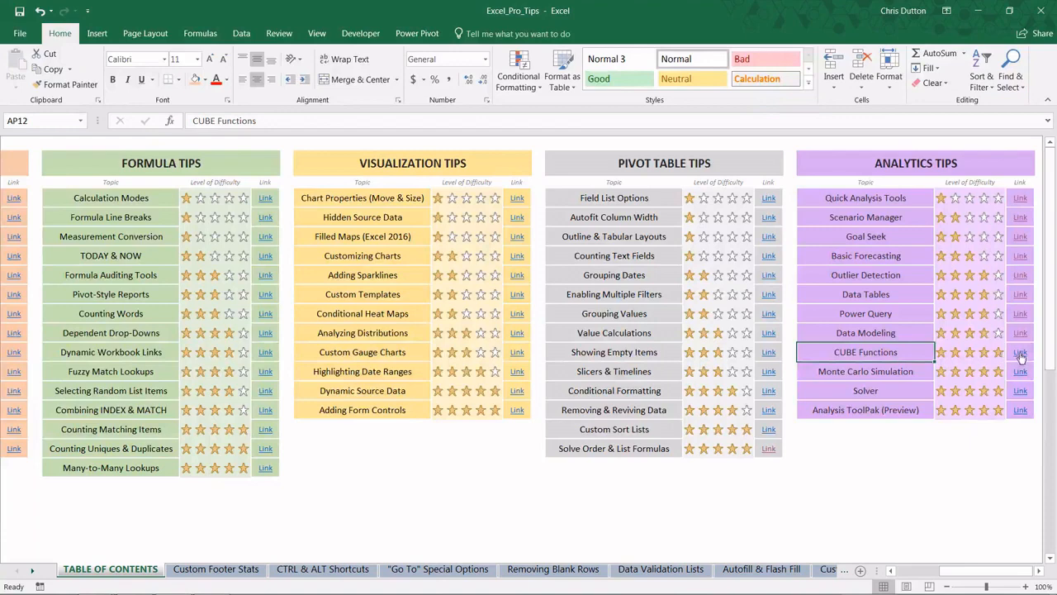
- Open the CUBE Functions sheet from the table of contents and examine the month, member type and top 5 product report layouts
click(1020, 352)
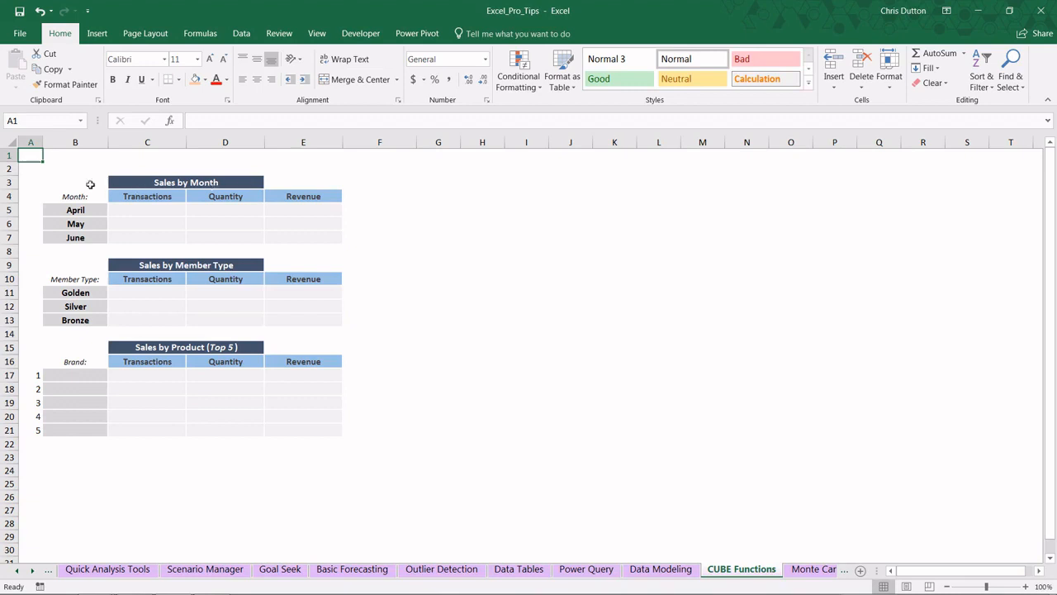
drag(38, 170, 366, 468)
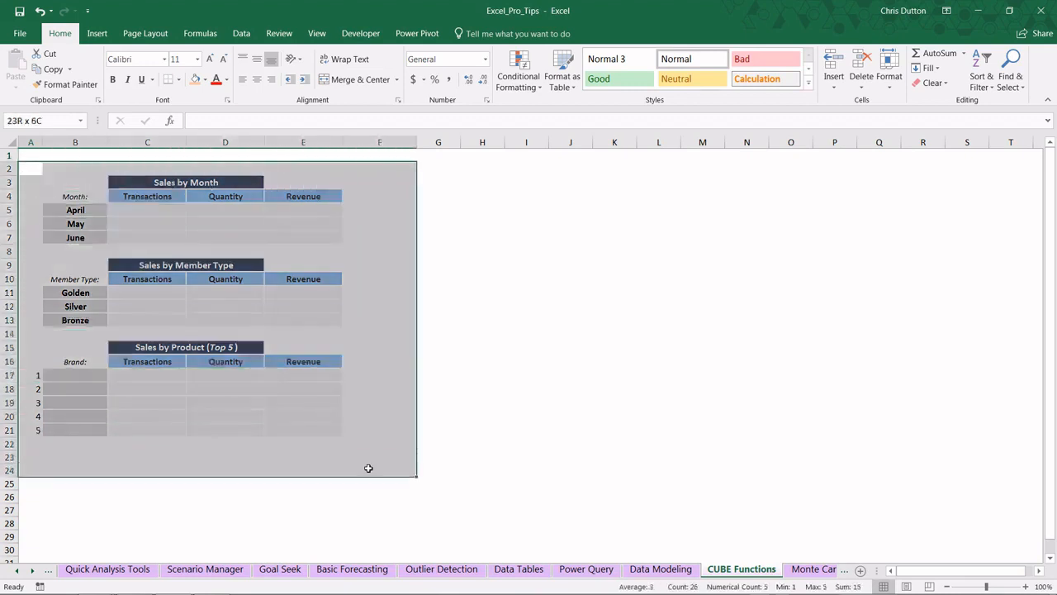
click(299, 362)
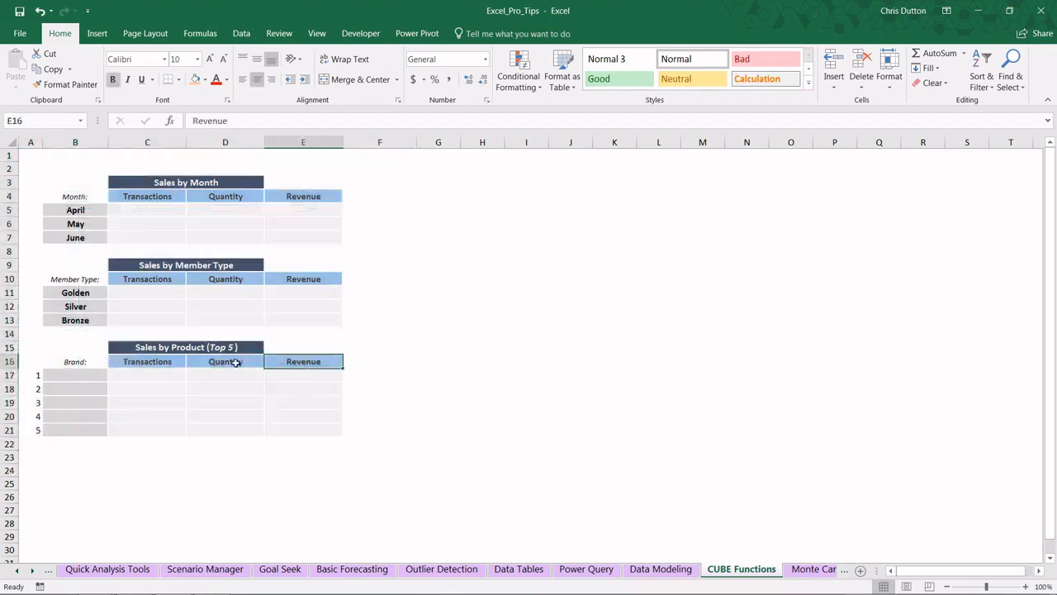
click(238, 360)
click(160, 366)
click(78, 375)
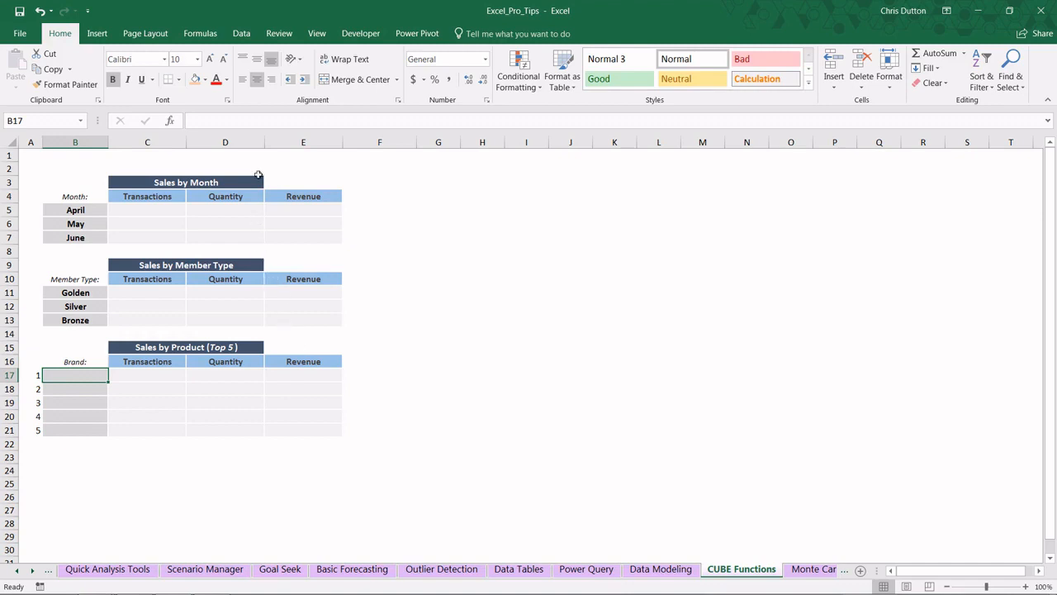
- Open the Power Pivot data model in Diagram View and review the transactions measures and the customers and products fields
click(413, 35)
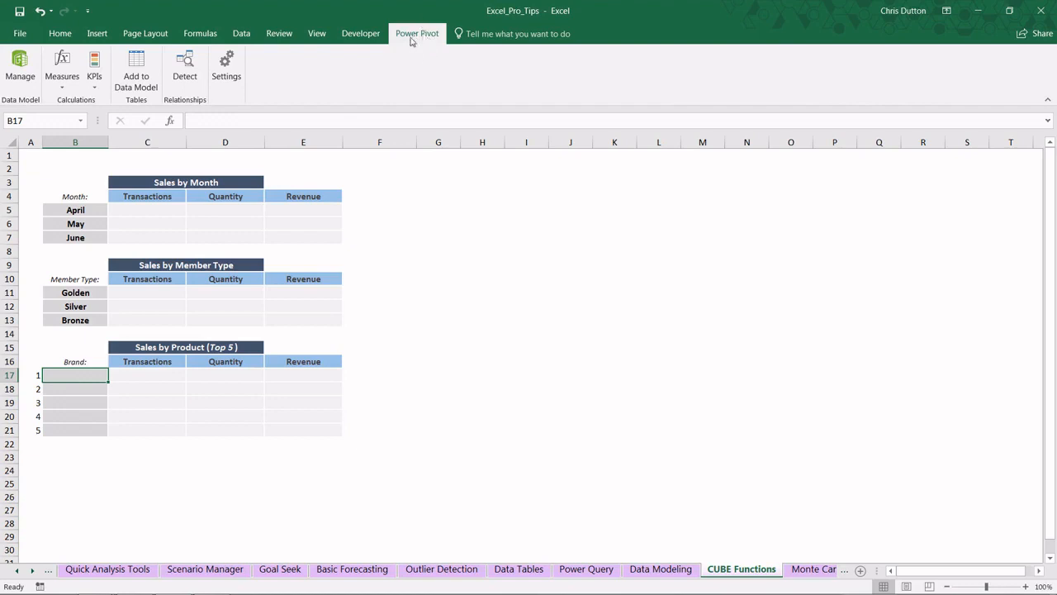
click(21, 65)
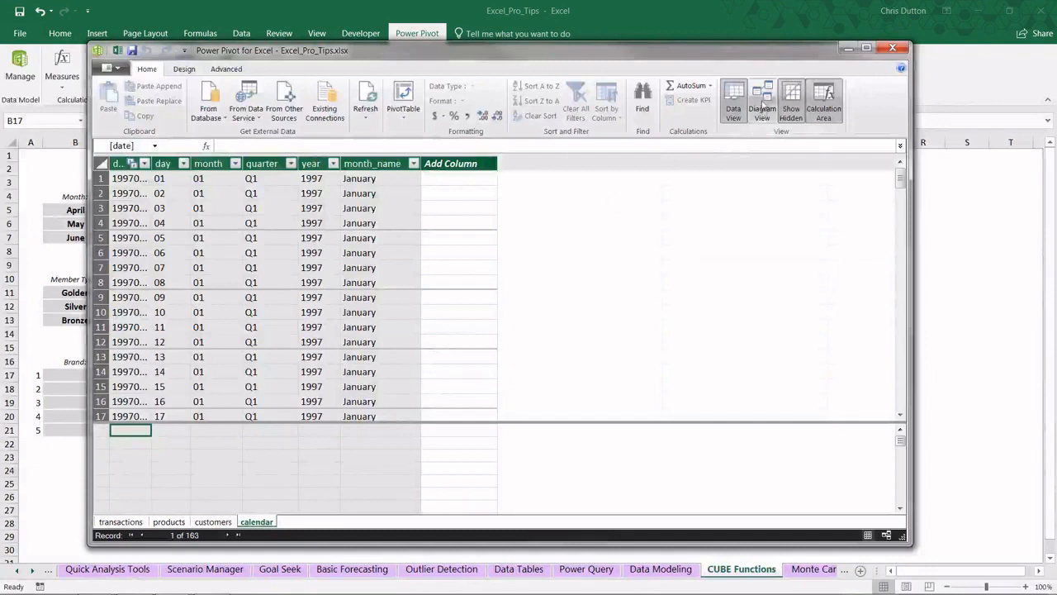
click(762, 101)
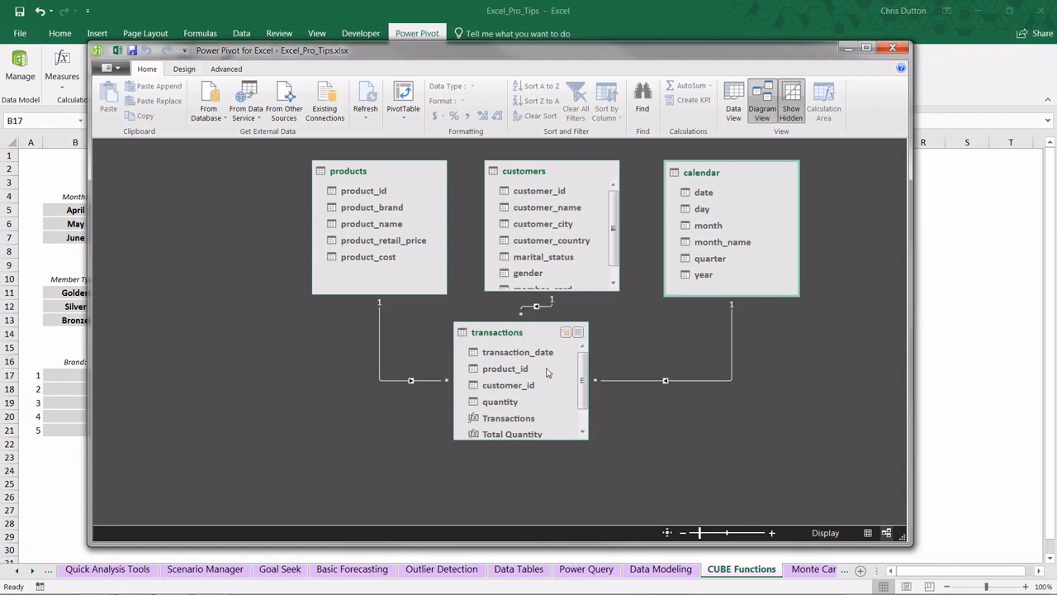
drag(584, 386, 583, 406)
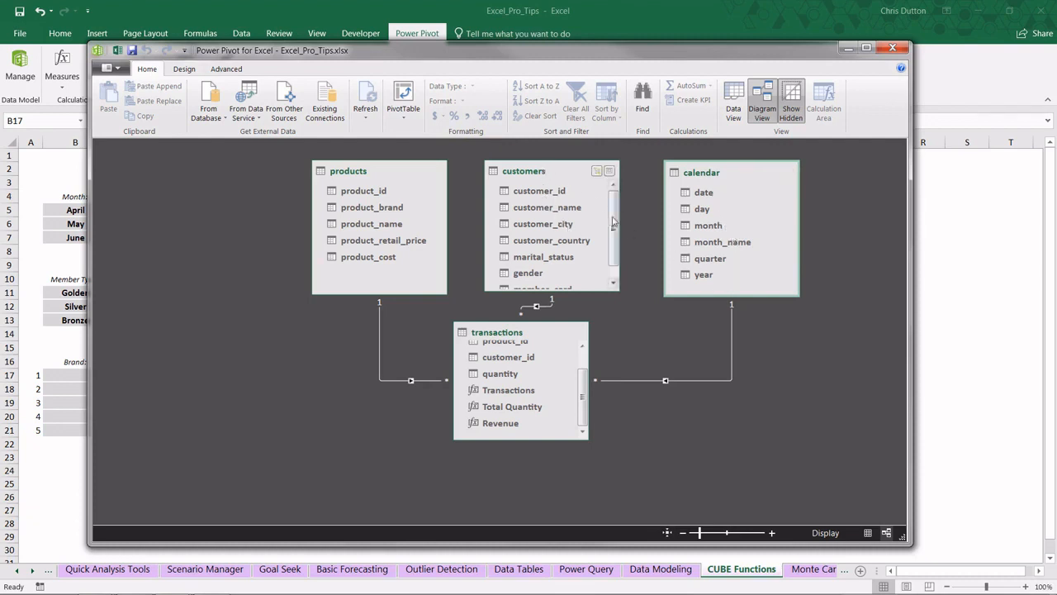
scroll(572, 240, down, 1)
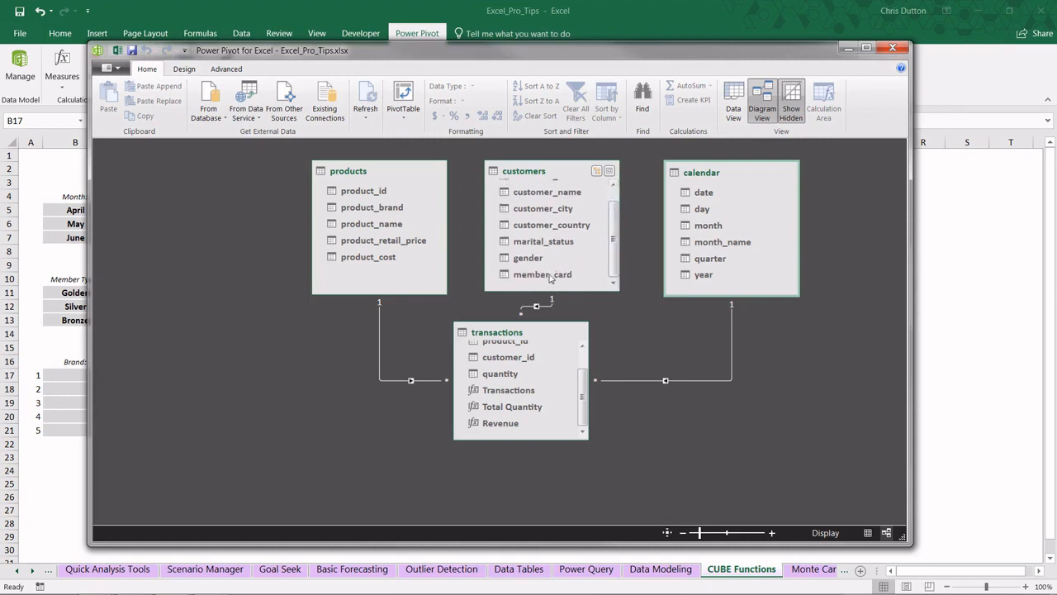
click(373, 171)
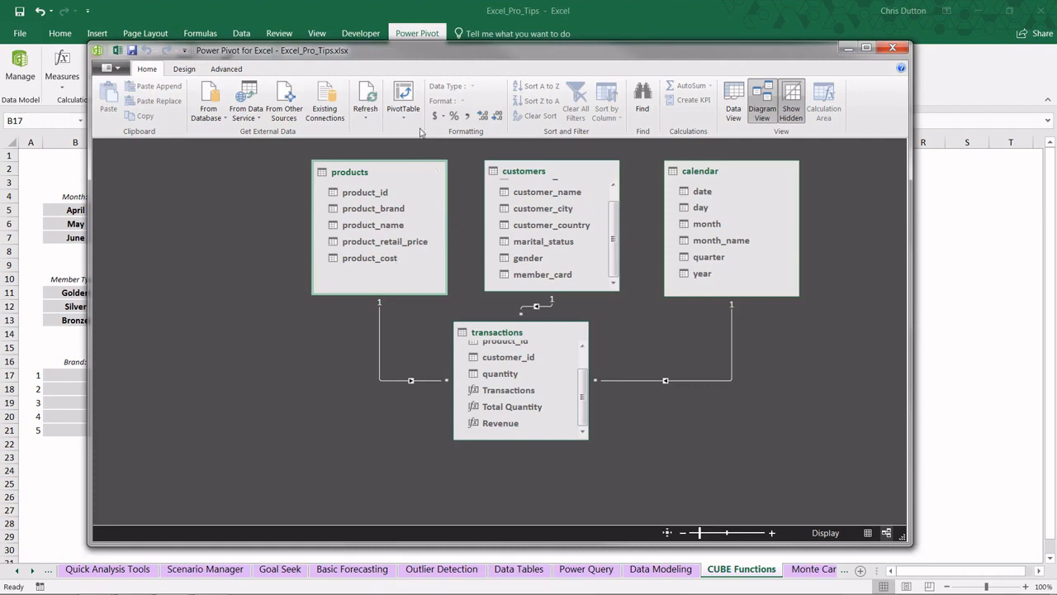
- Insert a data model PivotTable on the existing CUBE Functions worksheet at cell H2
click(403, 95)
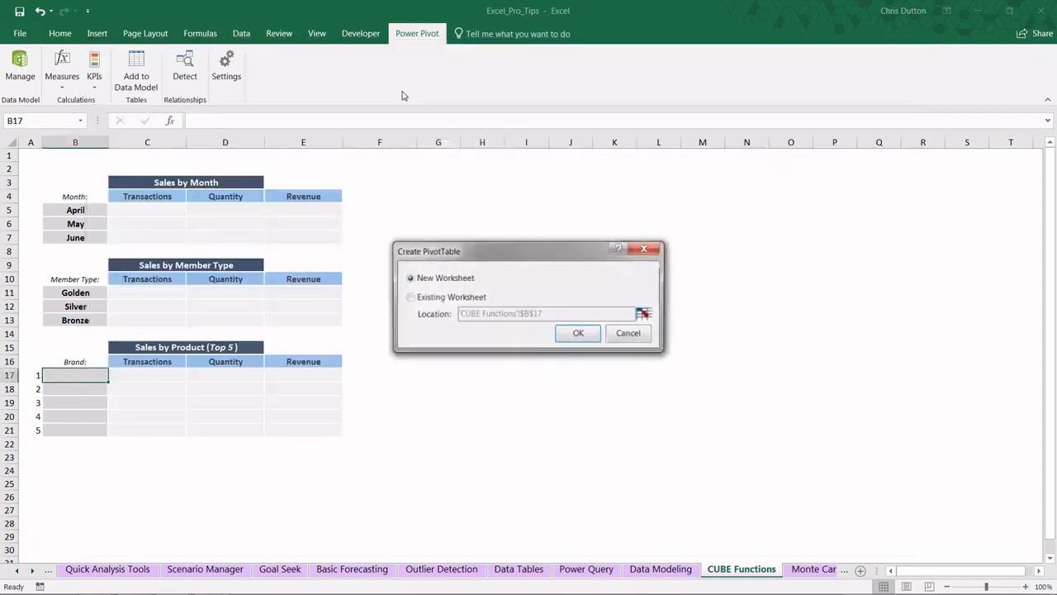
click(408, 298)
drag(428, 254, 648, 254)
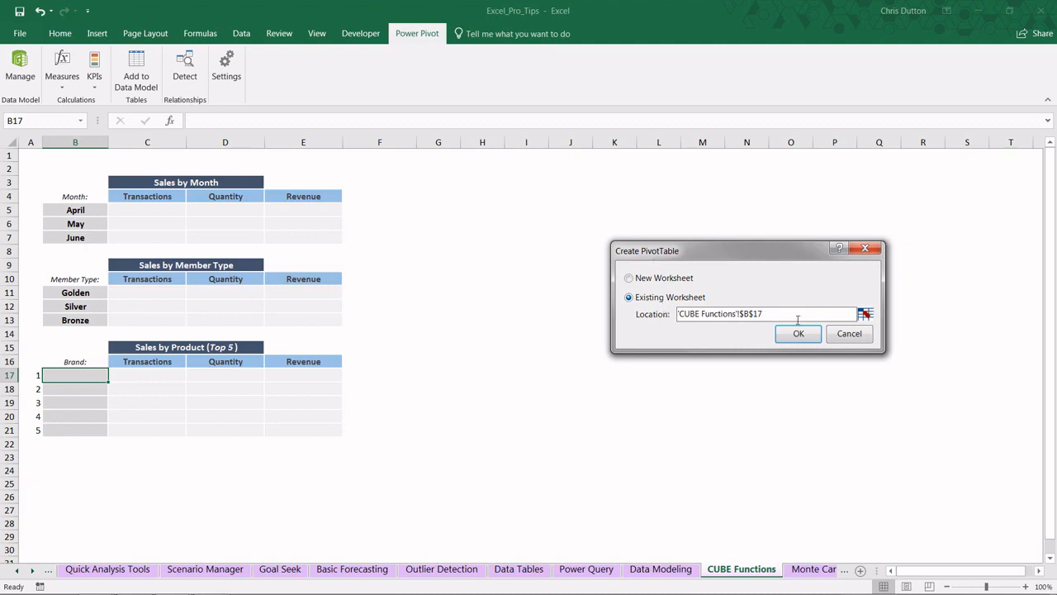
click(864, 315)
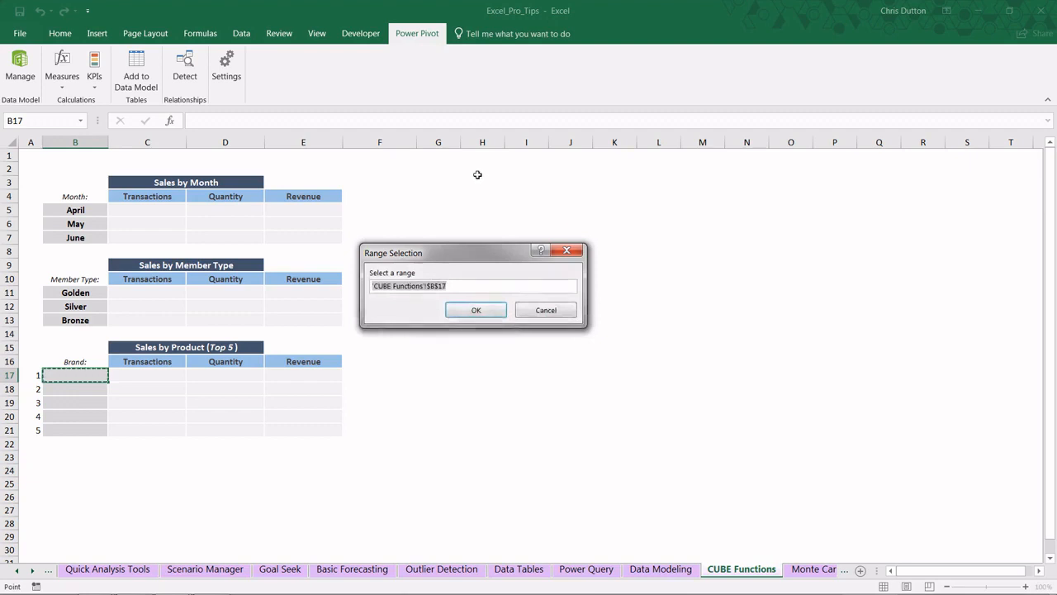
click(474, 170)
click(477, 309)
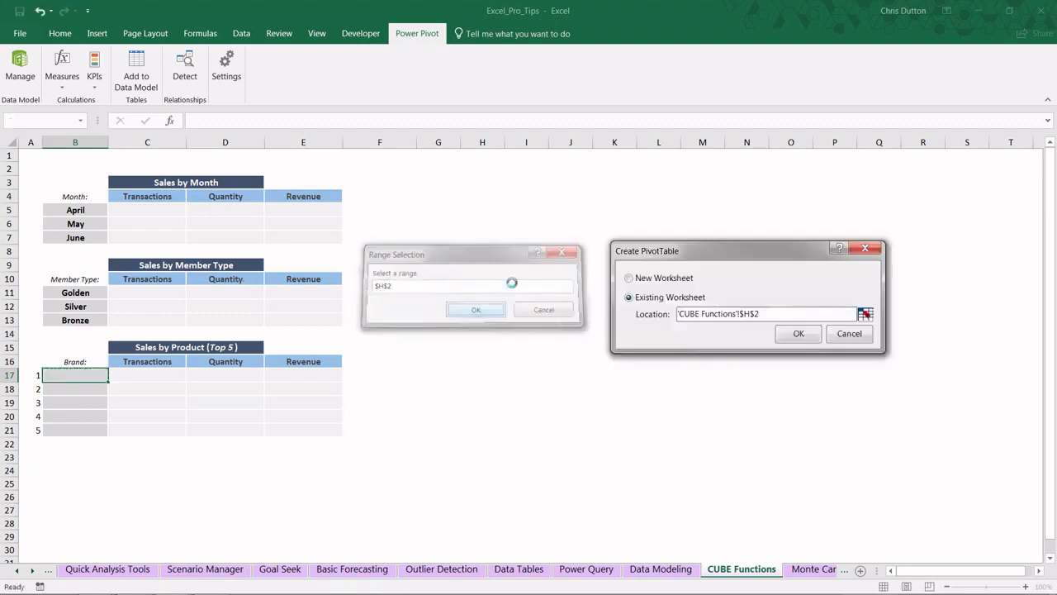
click(798, 334)
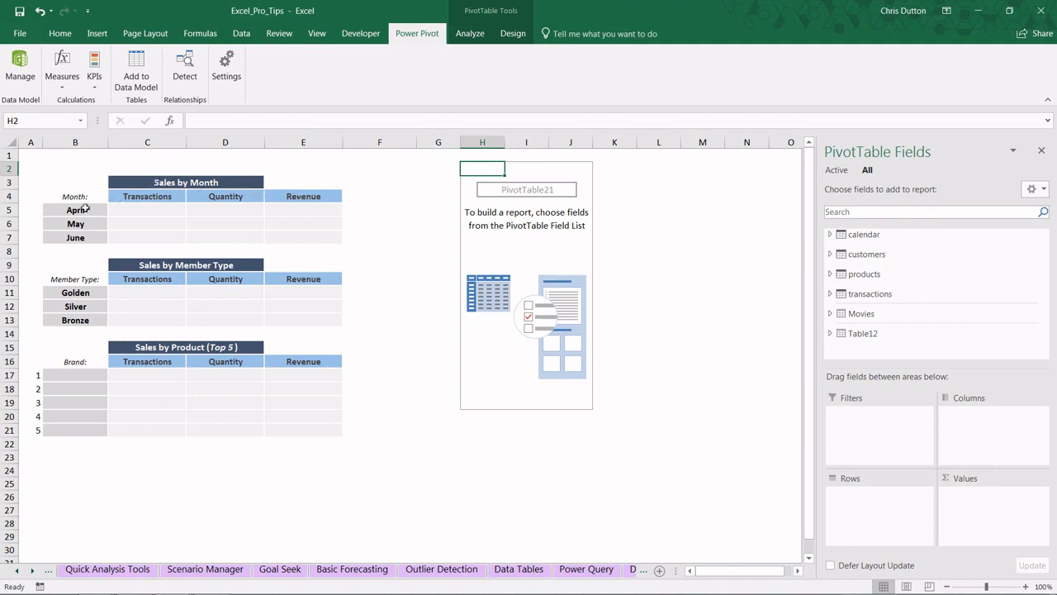
- Examine the April to June month labels and the Golden, Silver and Bronze member type labels in the report layouts
drag(82, 209, 76, 238)
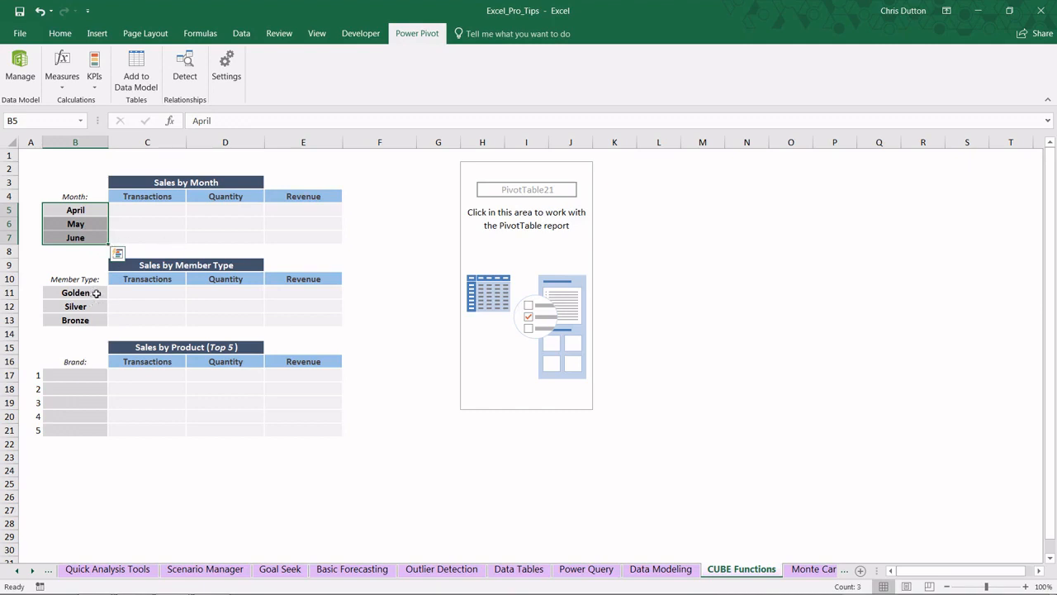
drag(97, 292, 97, 320)
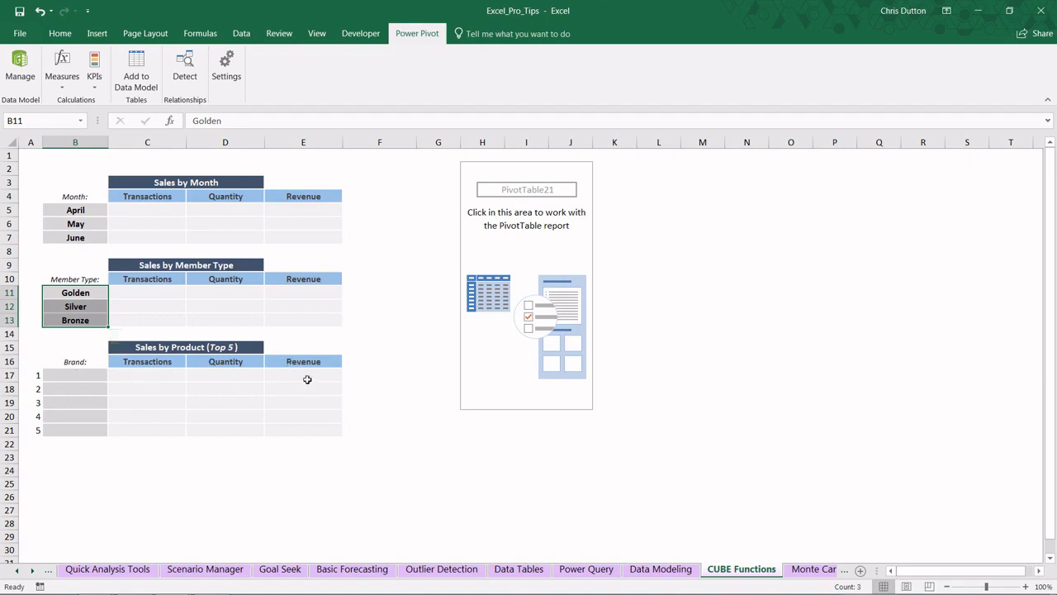
- Add the Transactions, Total Quantity and Revenue measures from the transactions table to the PivotTable's values
click(147, 222)
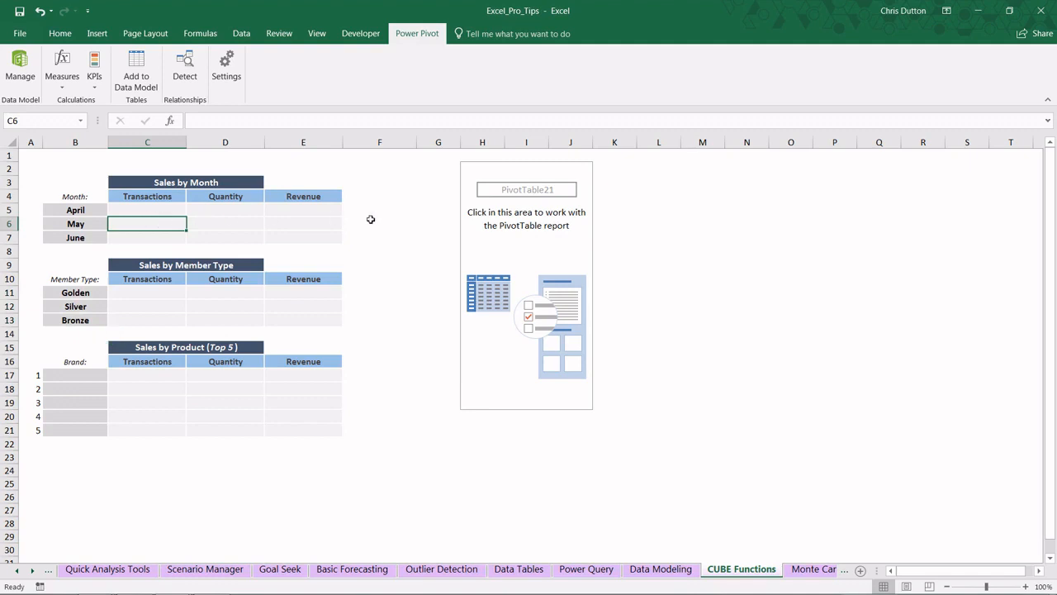
click(545, 242)
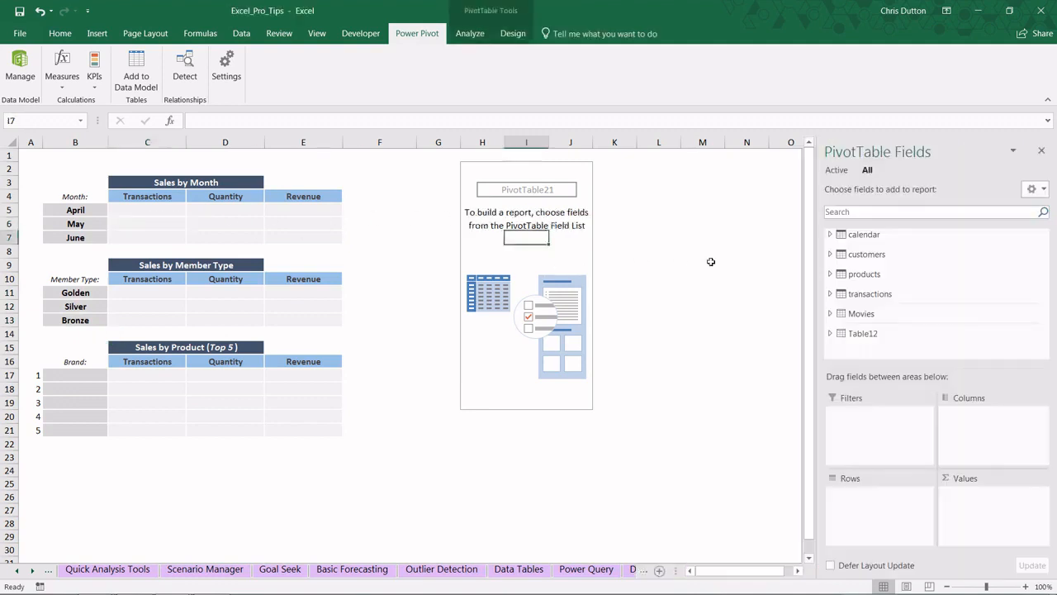
click(830, 294)
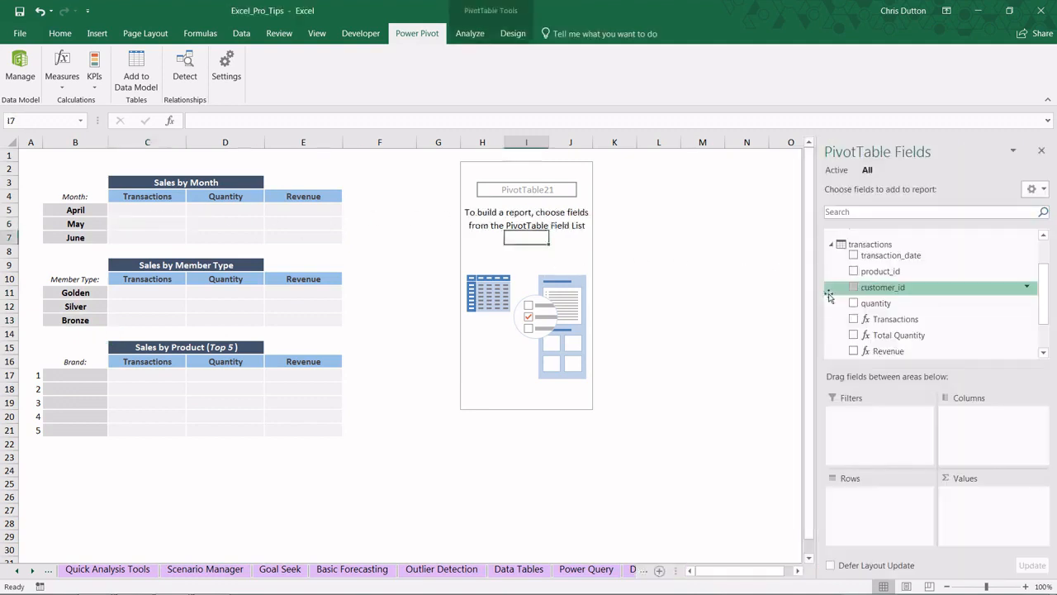
click(872, 318)
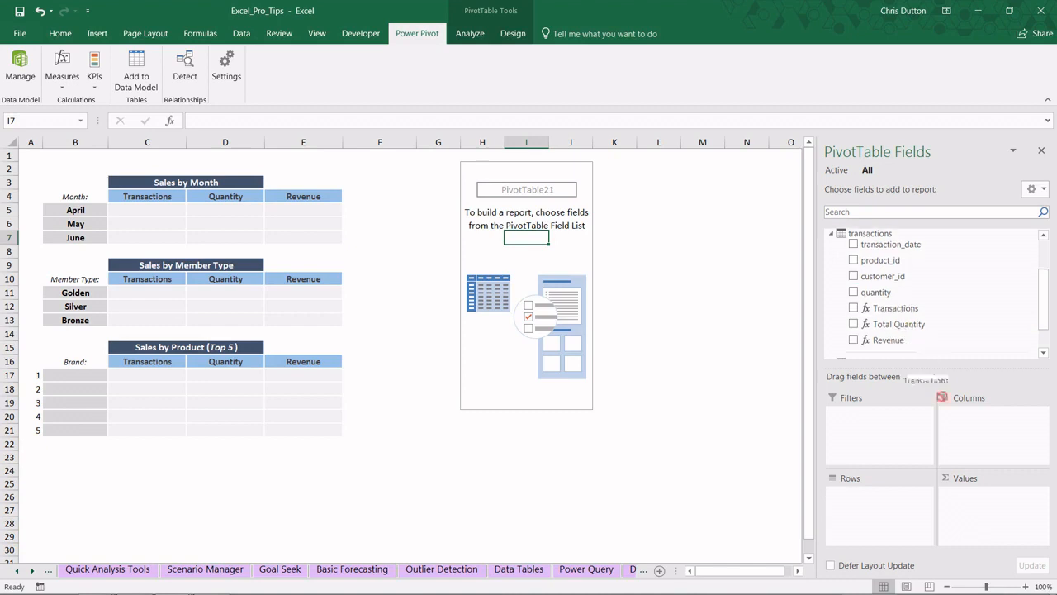
click(867, 324)
click(866, 340)
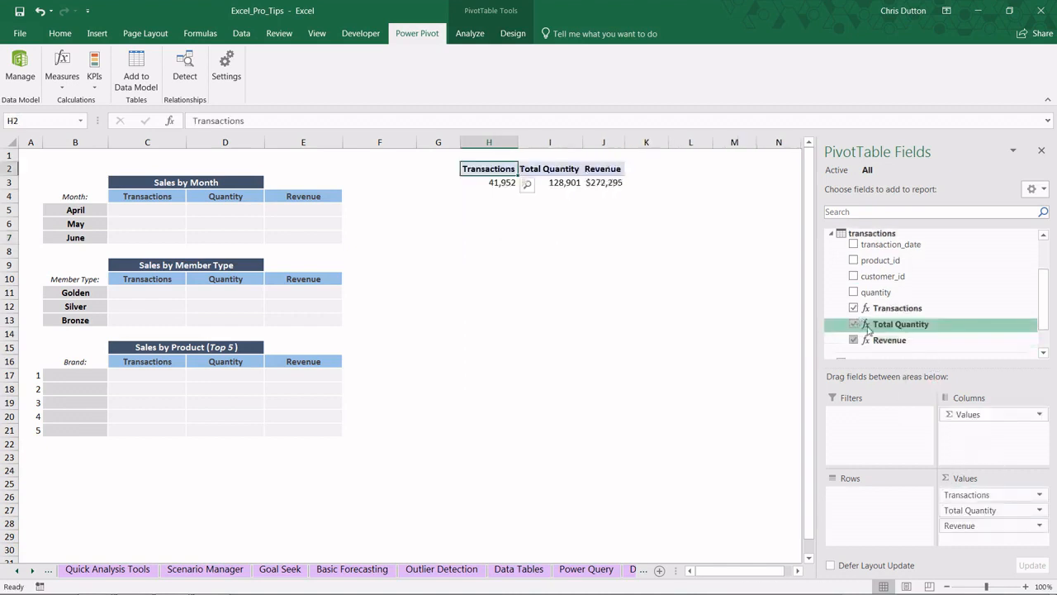
- Add the calendar table's month_name field to the PivotTable rows
scroll(874, 326, up, 3)
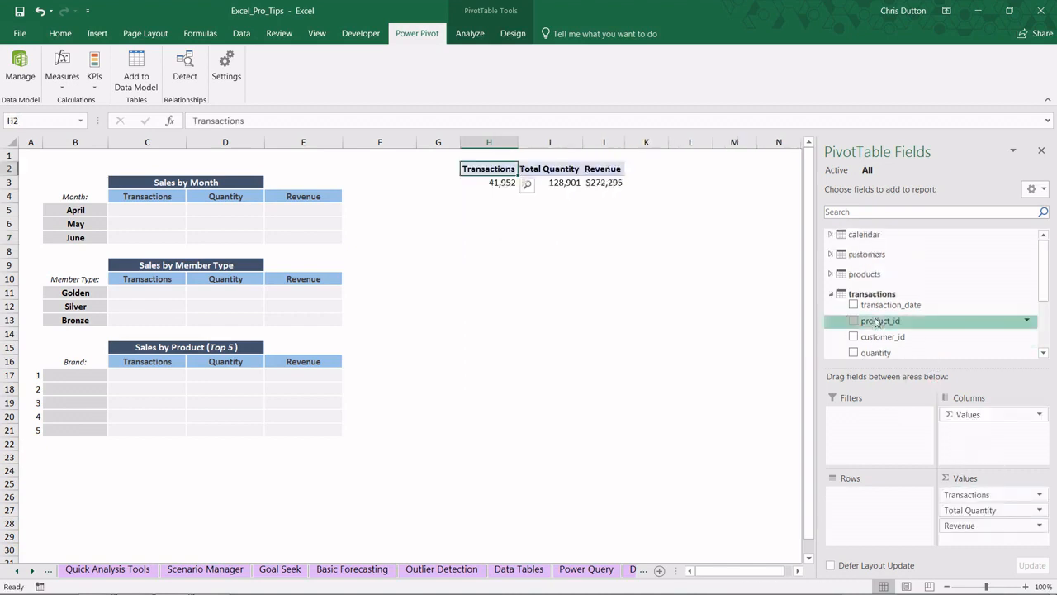
click(830, 236)
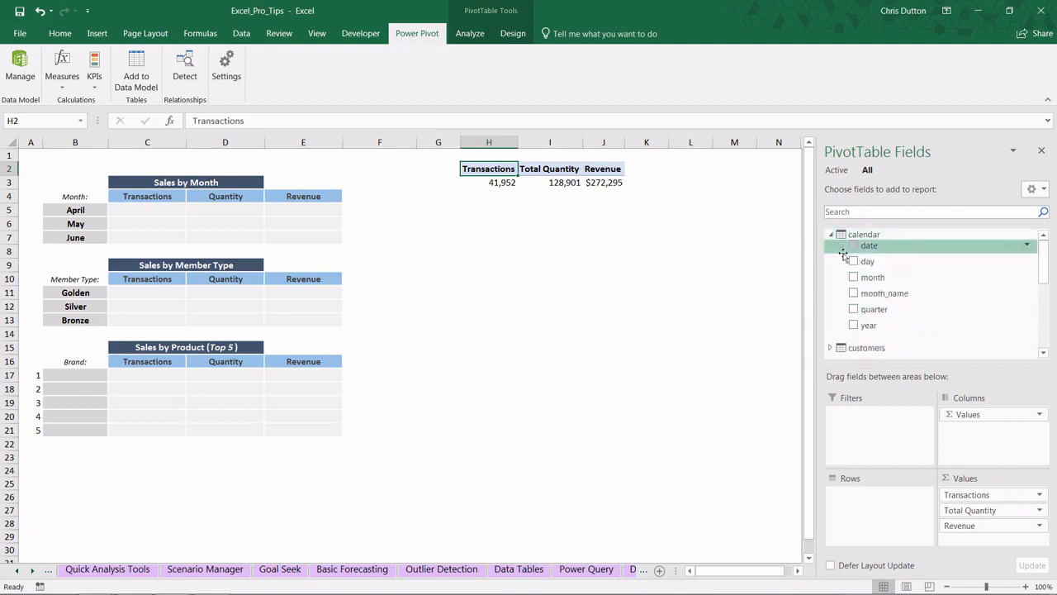
drag(877, 293, 889, 498)
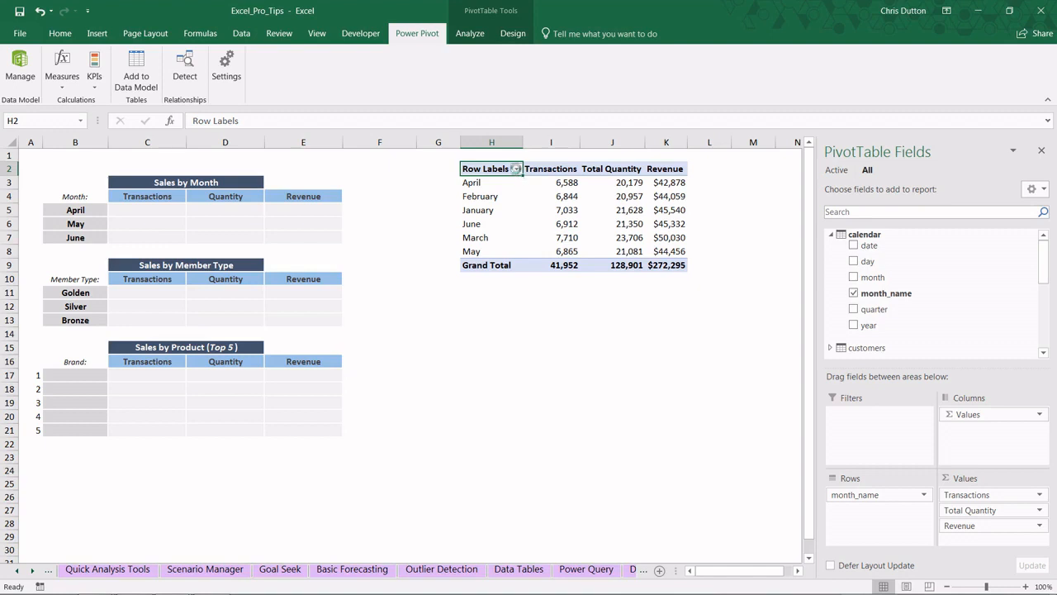
- Filter the PivotTable's row labels to April, May and June and arrange them in calendar order
click(516, 168)
click(377, 304)
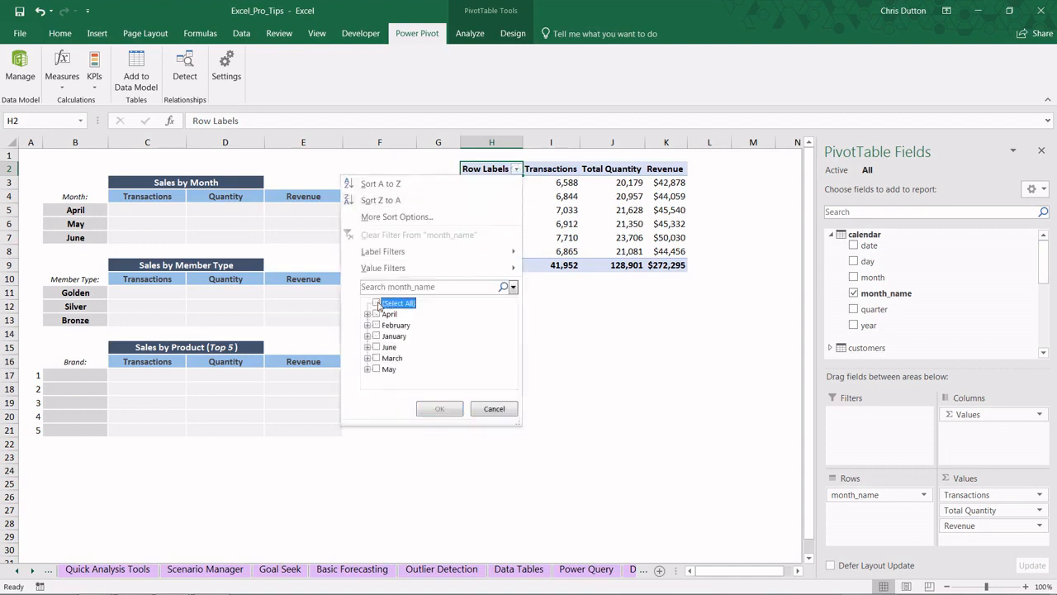
click(377, 314)
click(377, 369)
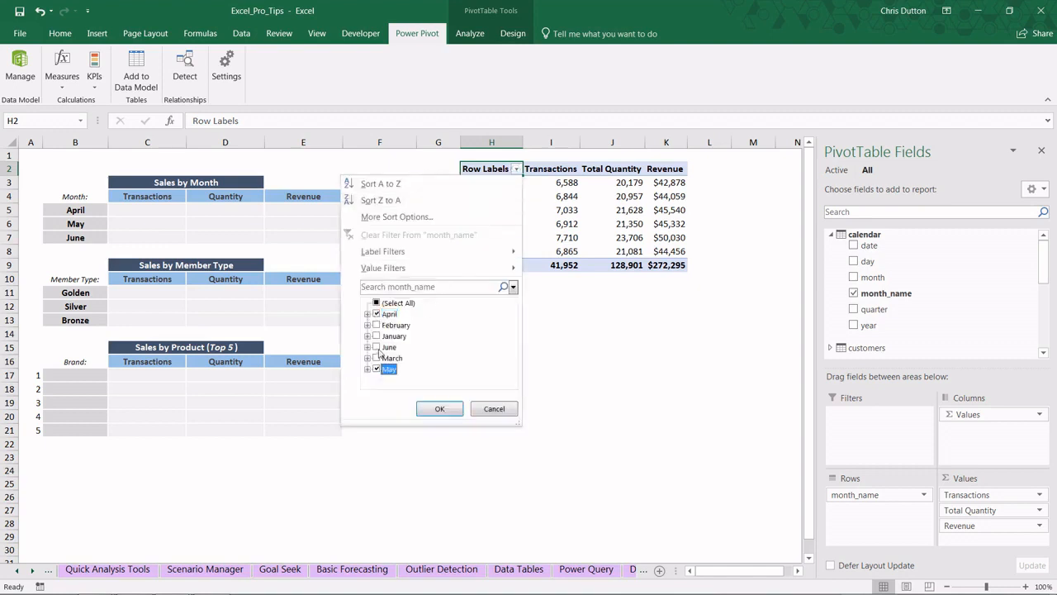
click(377, 347)
click(439, 408)
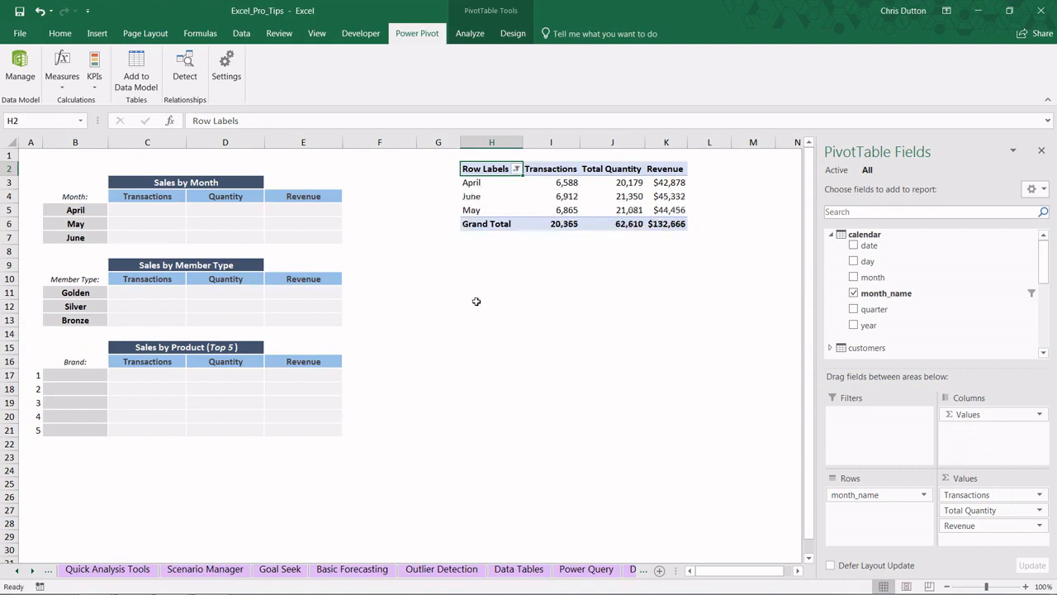
click(516, 169)
click(471, 184)
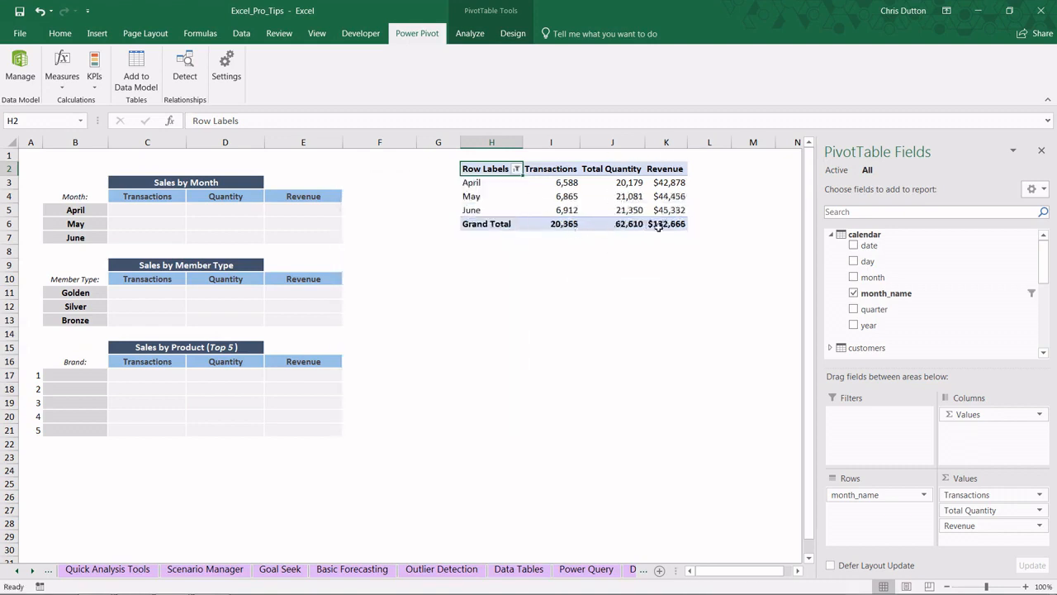
- Review the value cells of the Sales by Month report and select the April Transactions cell
click(133, 210)
key(Right)
key(Right)
key(Down)
click(163, 212)
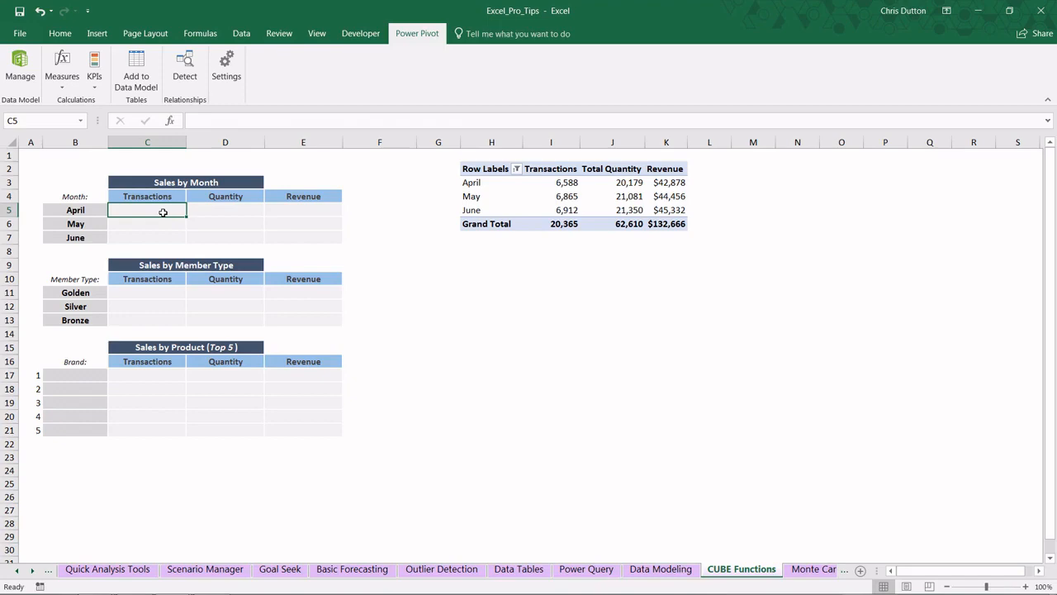
- Enter =CUBEVALUE("ThisWorkbookDataModel",B5,C4) in cell C5 for April transactions in the Sales by Month table
text(=)
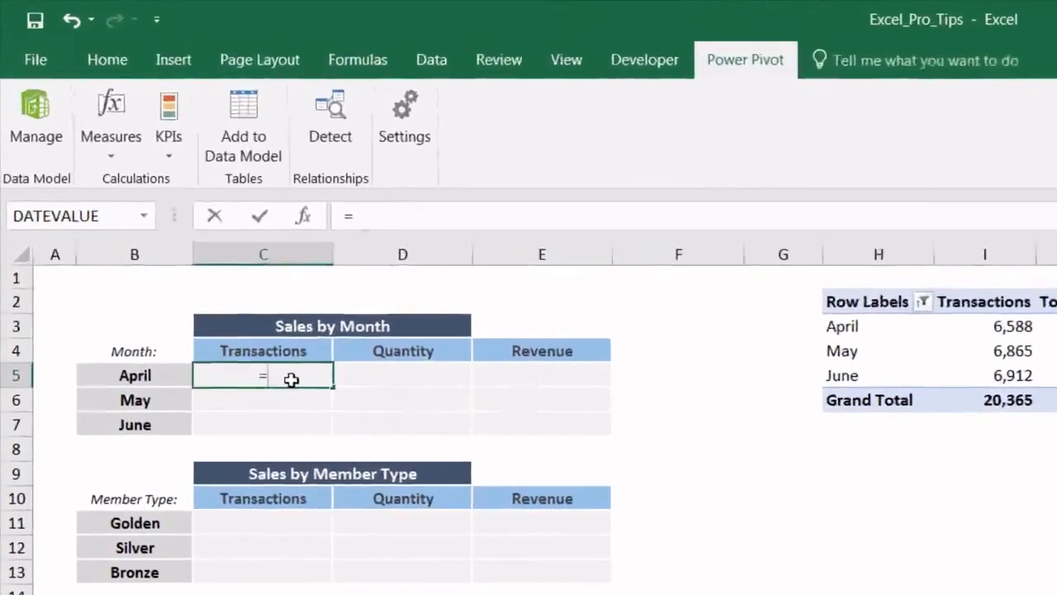
text(CUBEVALUE)
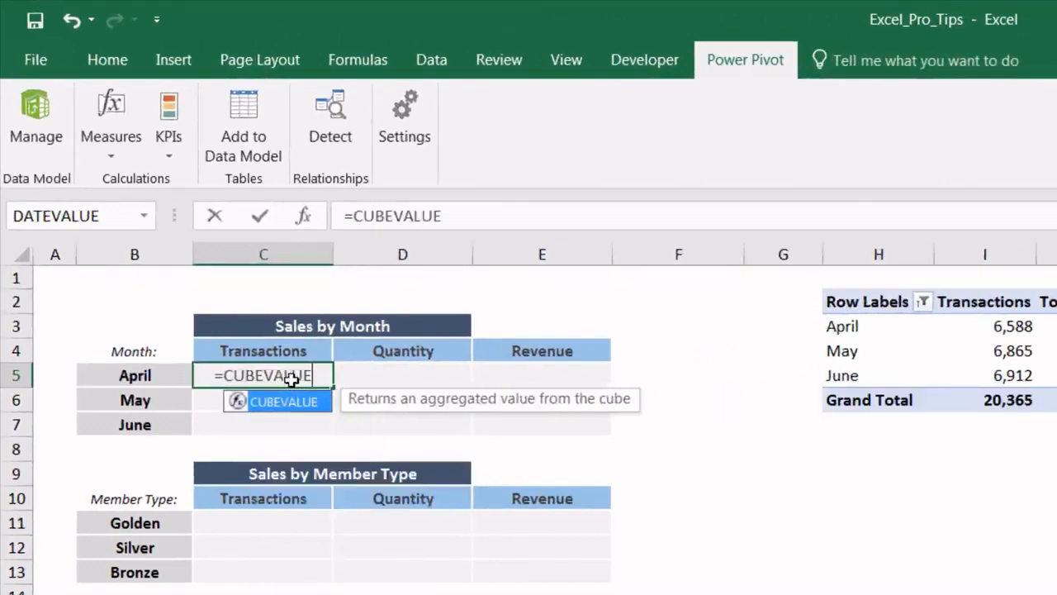
text(()
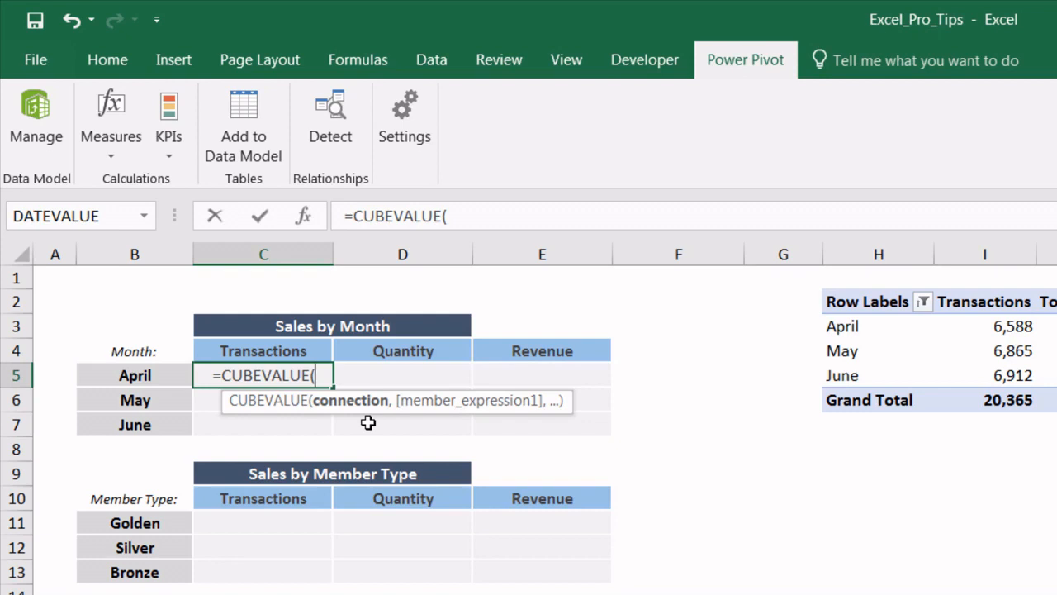
text(")
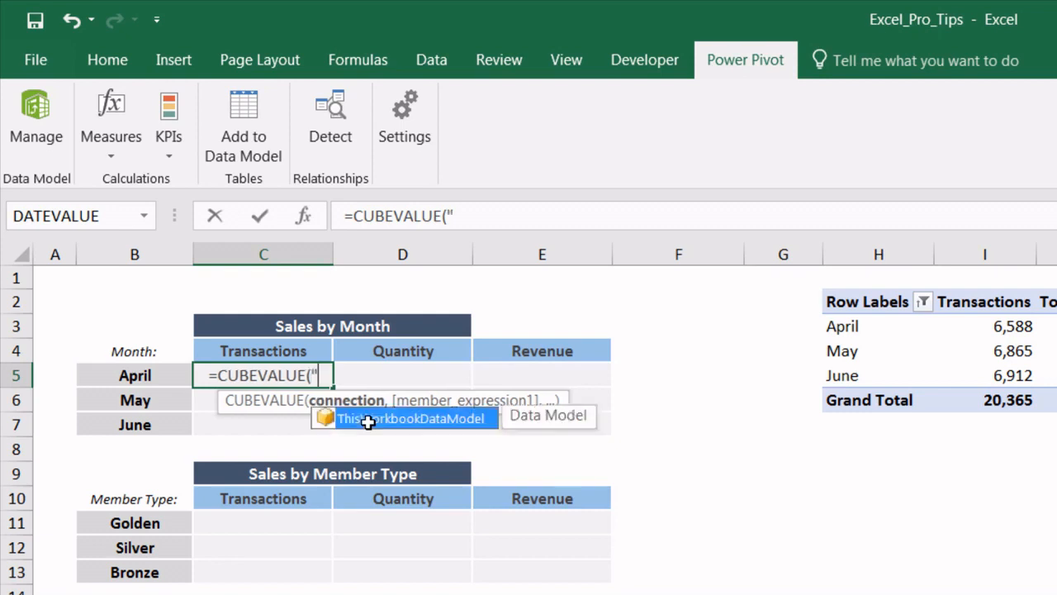
double_click(368, 418)
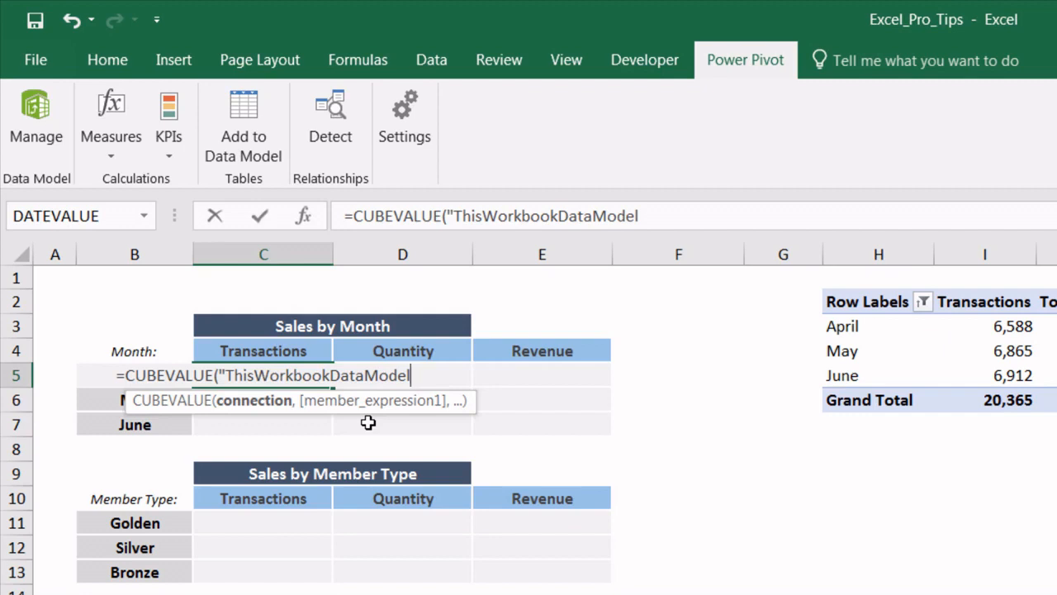
text(",)
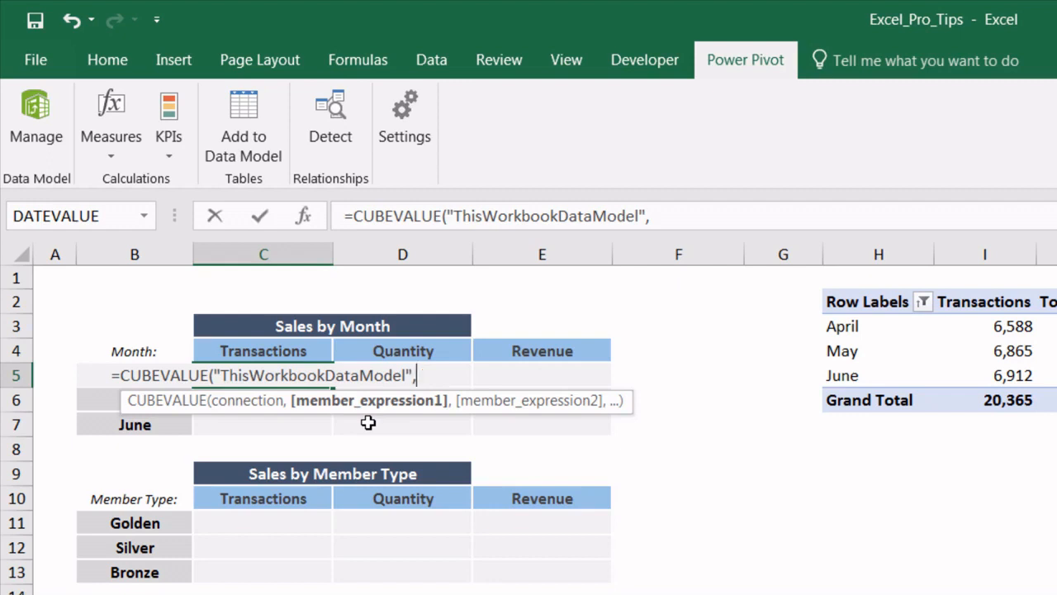
key(Left)
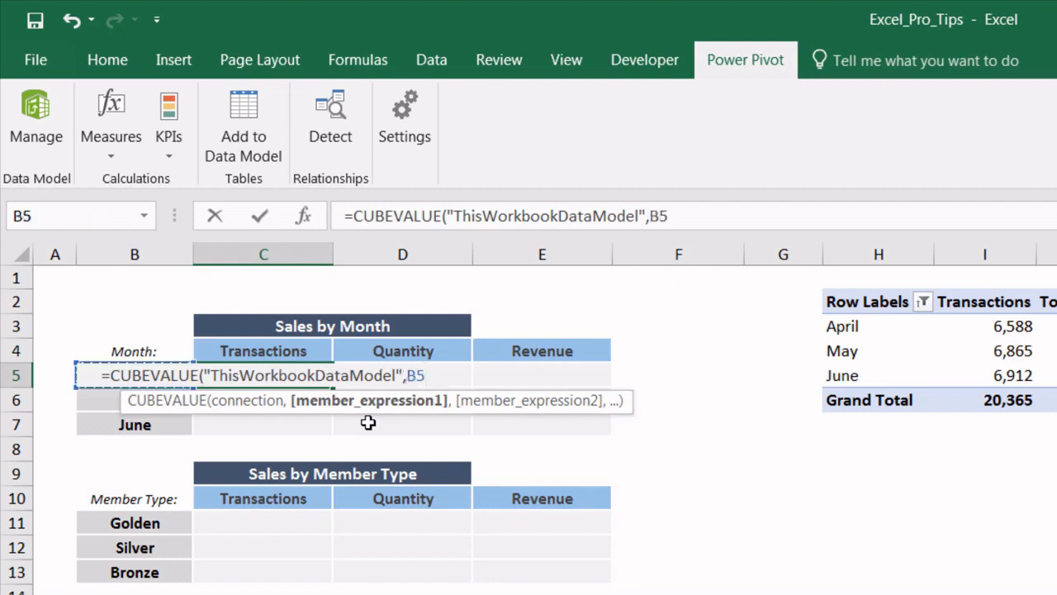
text(,)
key(Up)
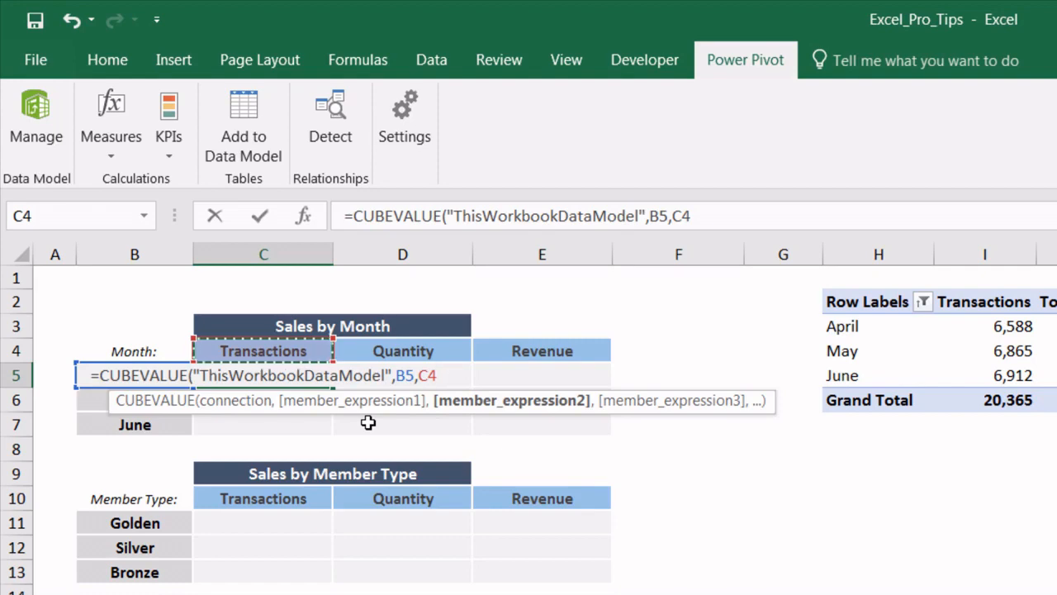
text())
key(Return)
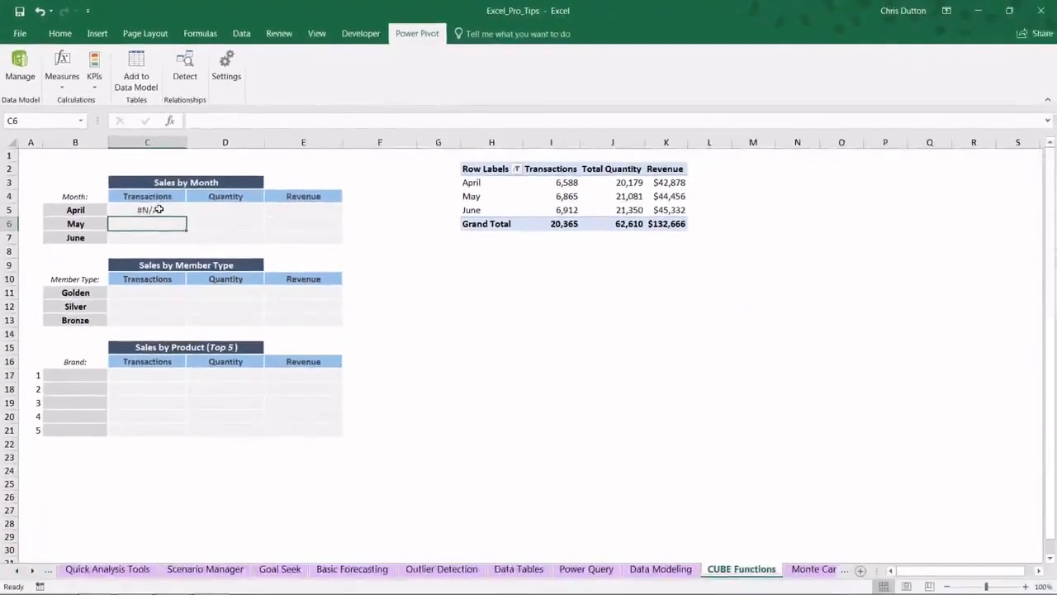
- Examine the C5 formula and the contents of the measure headers, month labels and member type labels it could reference
click(159, 210)
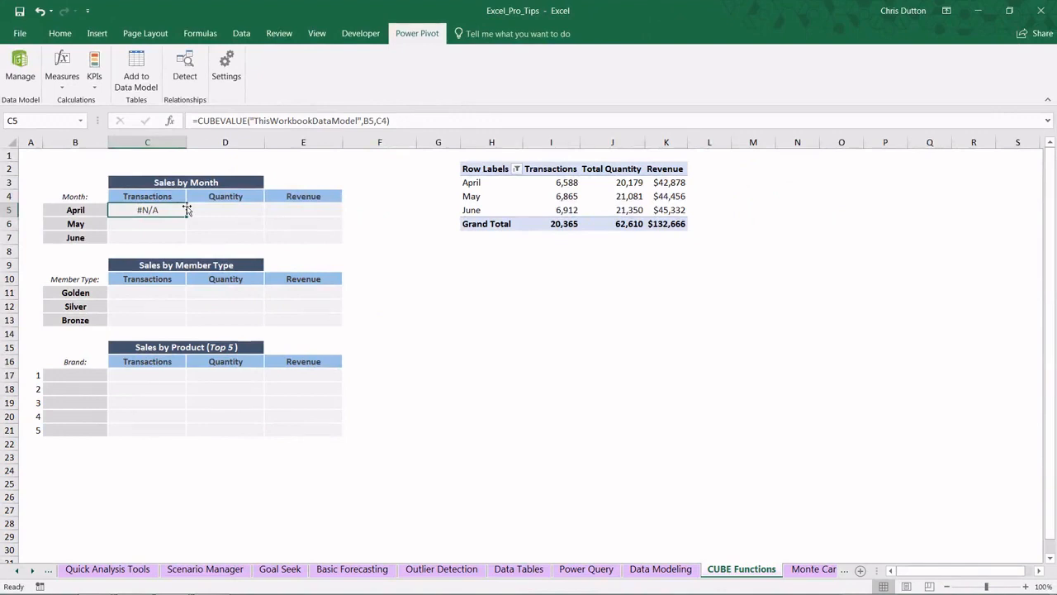
click(139, 196)
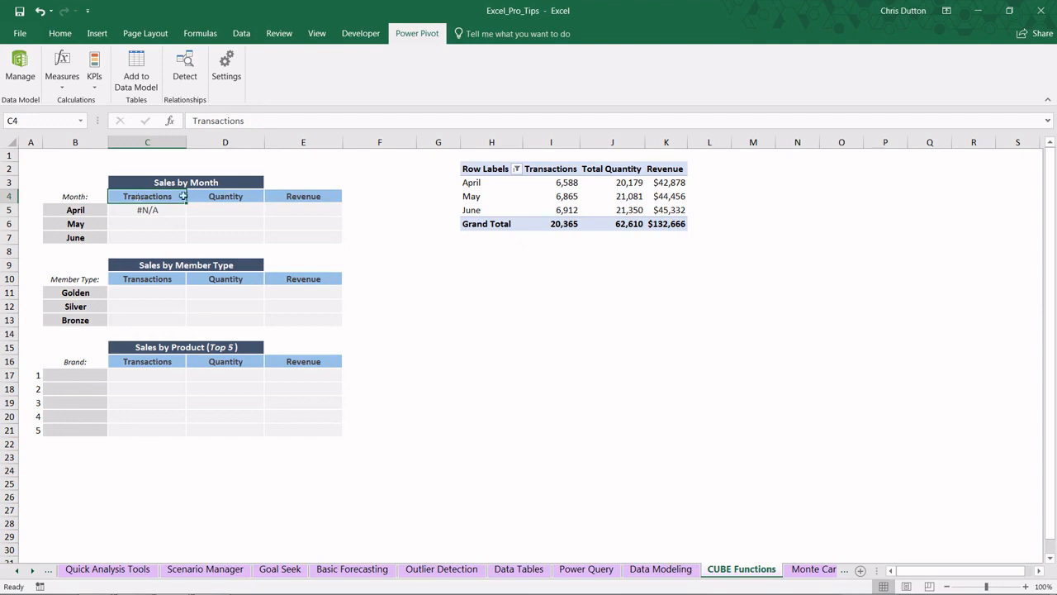
click(217, 196)
click(158, 196)
click(88, 209)
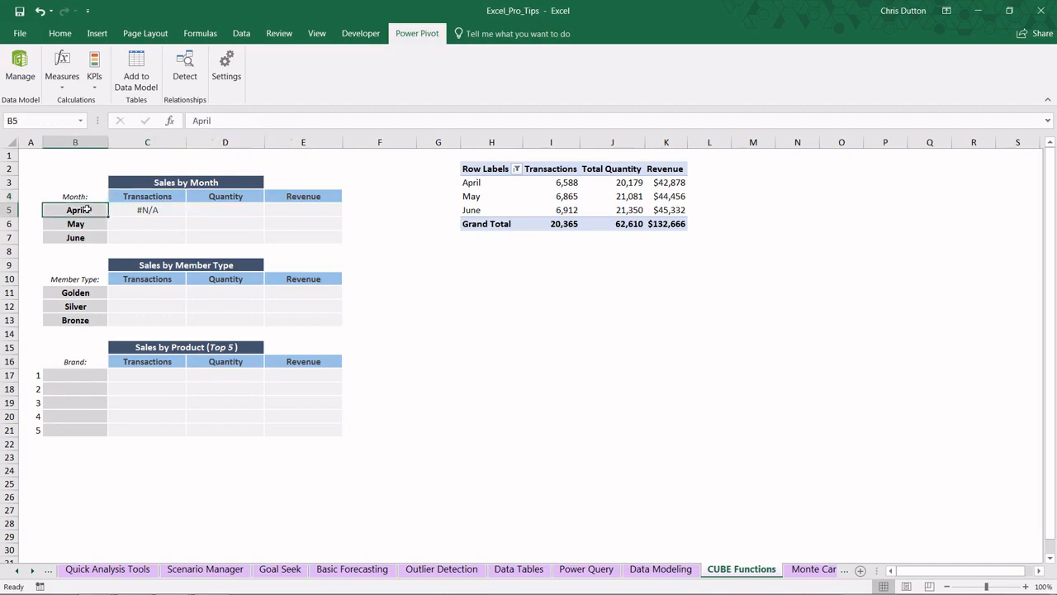
click(89, 223)
click(89, 237)
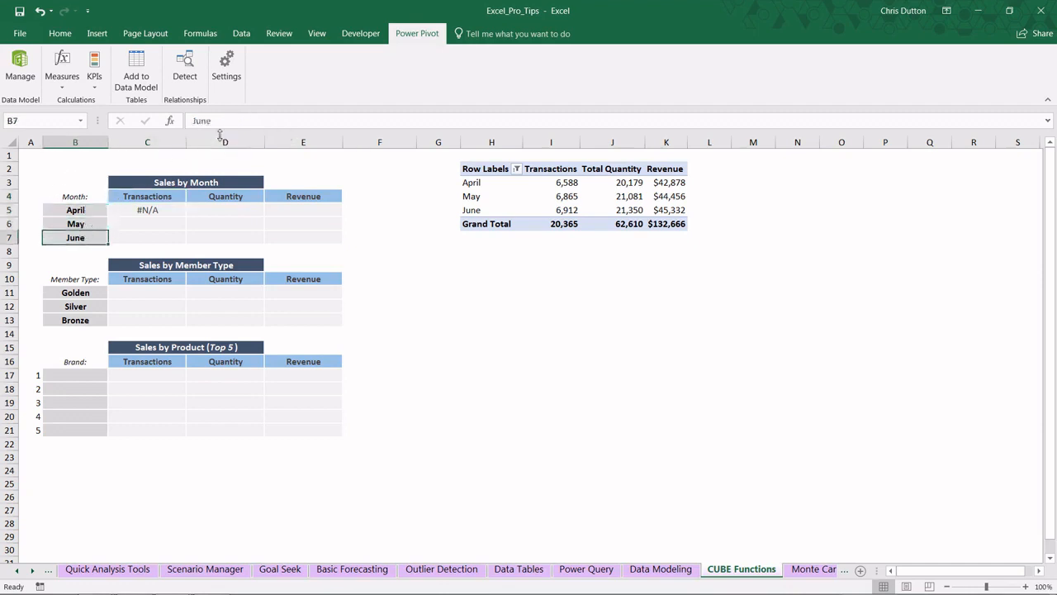
click(82, 292)
click(86, 306)
click(86, 319)
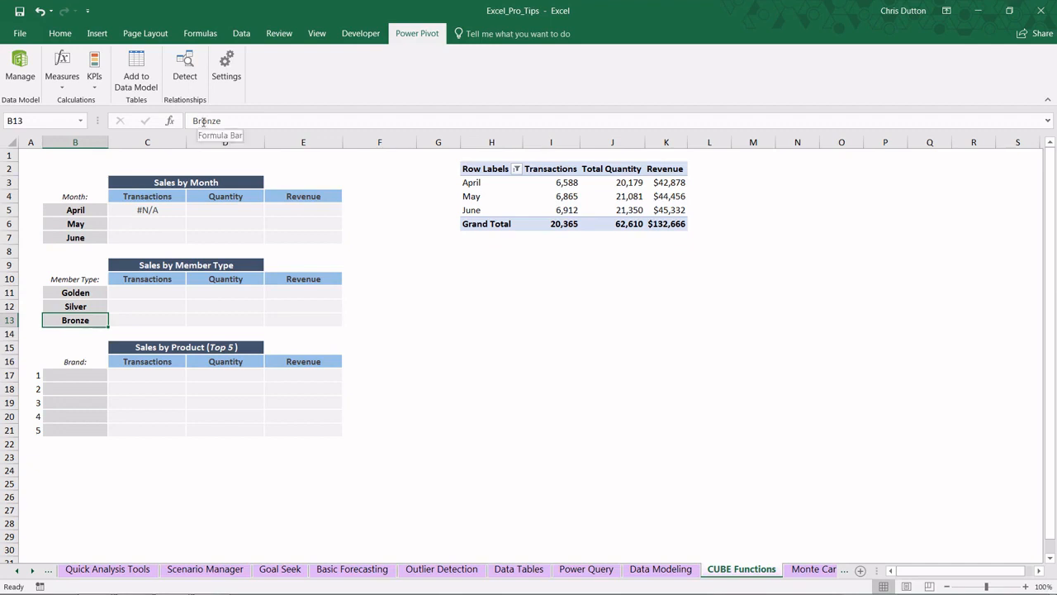
click(135, 197)
click(256, 195)
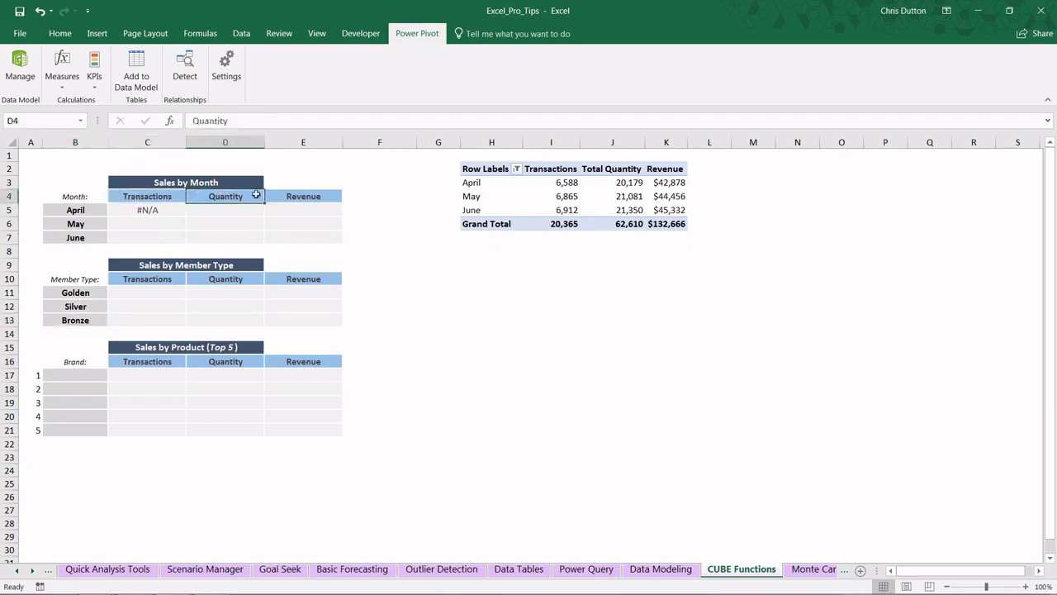
click(288, 195)
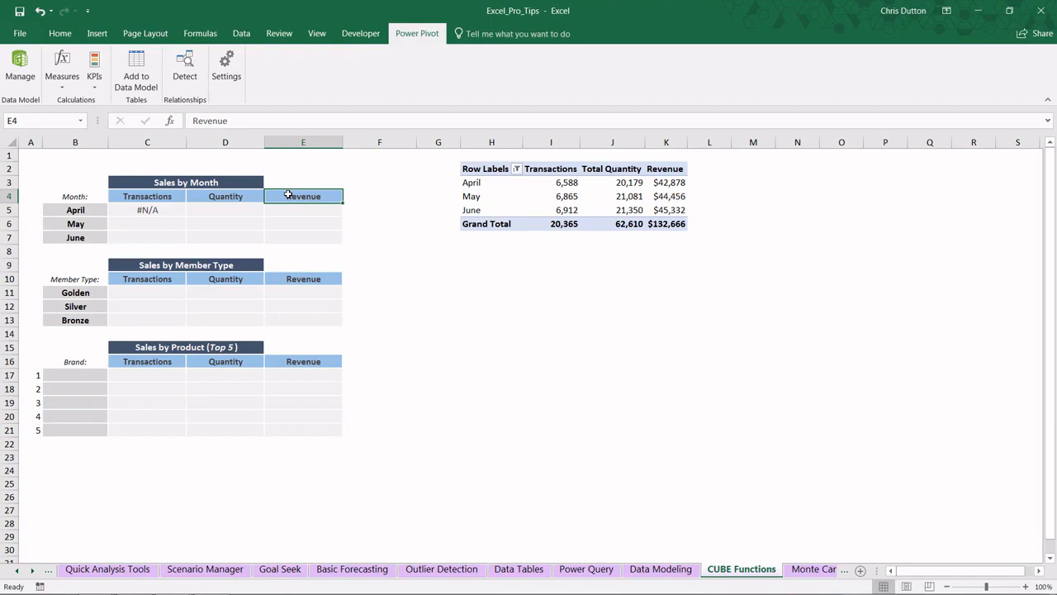
- Begin a CUBEMEMBER formula in header cell C4 with "ThisWorkbookDataModel" as its connection argument
click(137, 196)
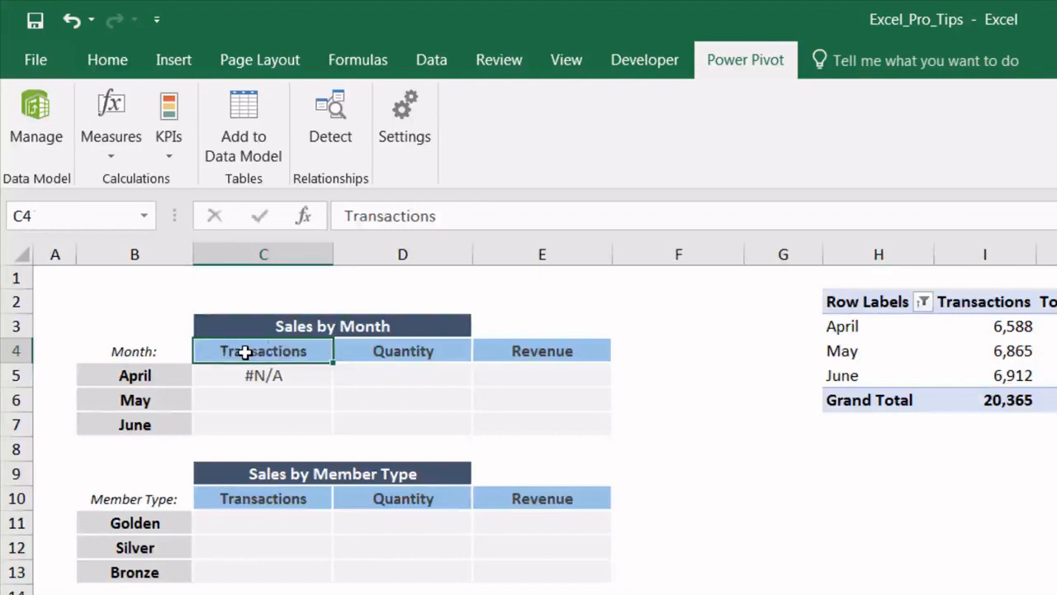
text(=)
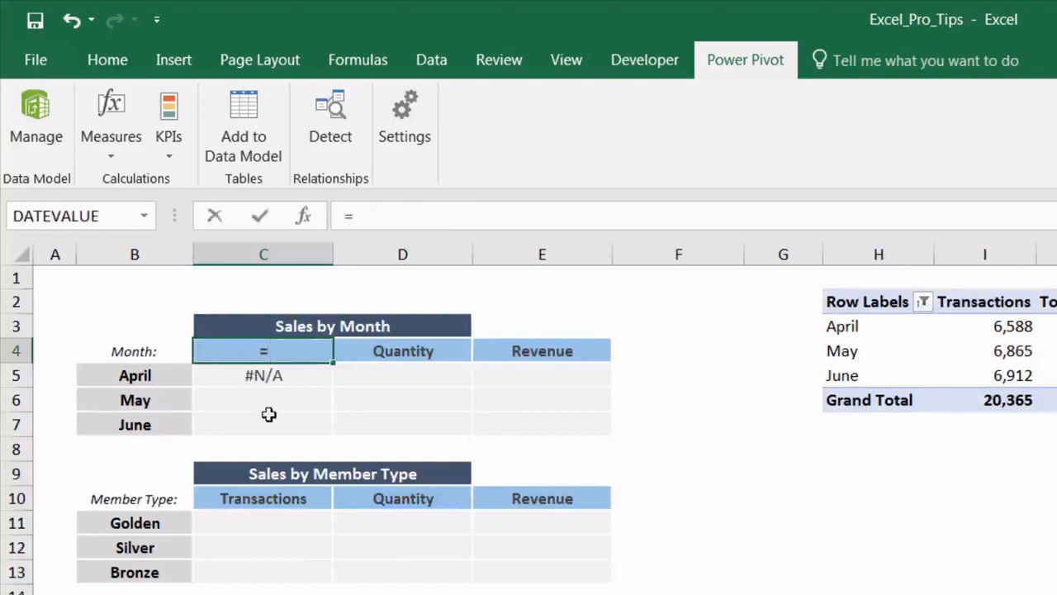
text(CUBEMEMBER)
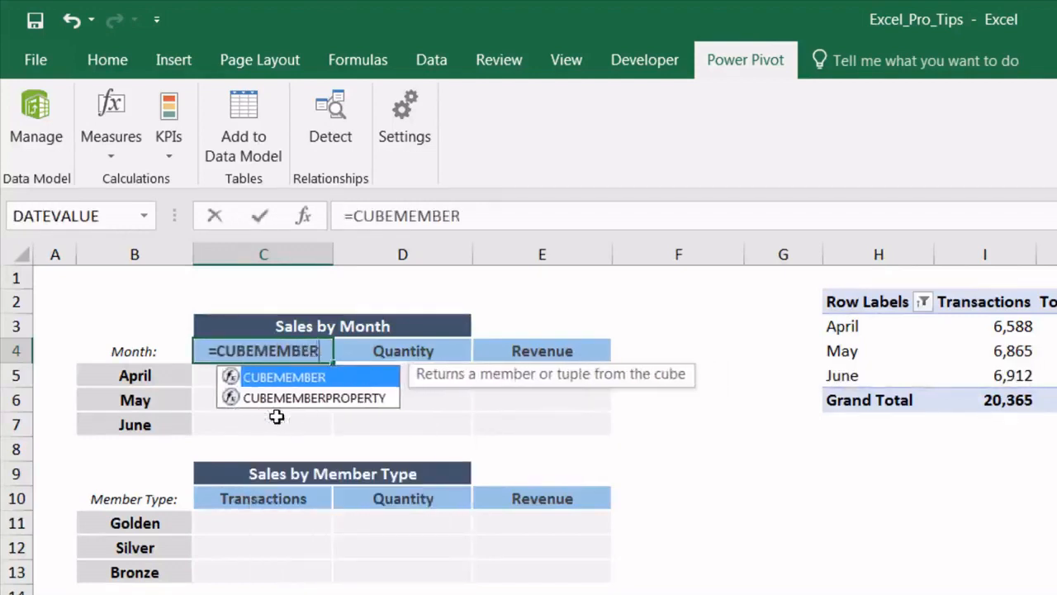
text((")
key(Tab)
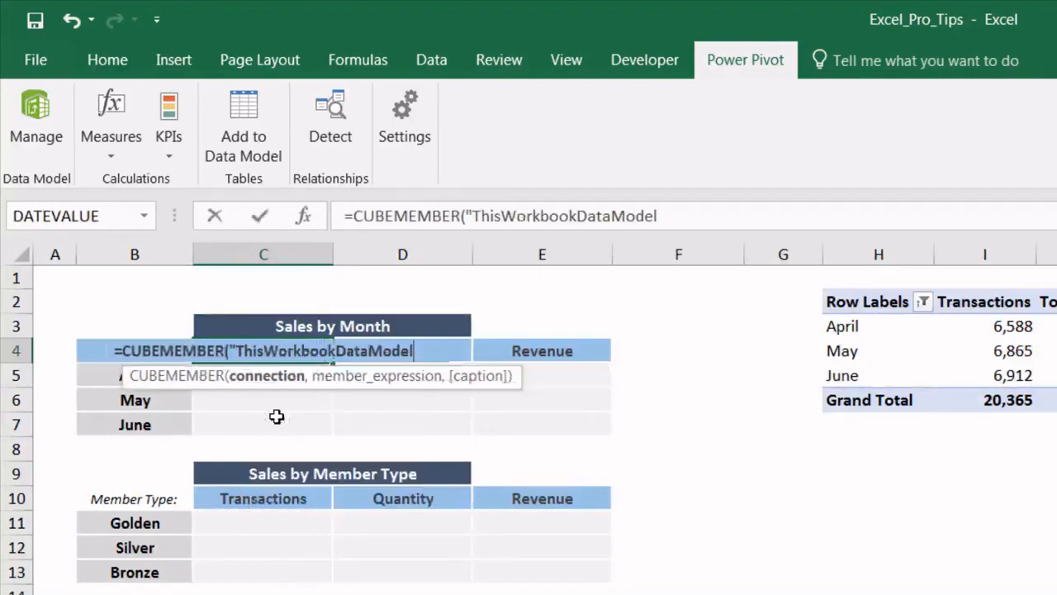
text(")
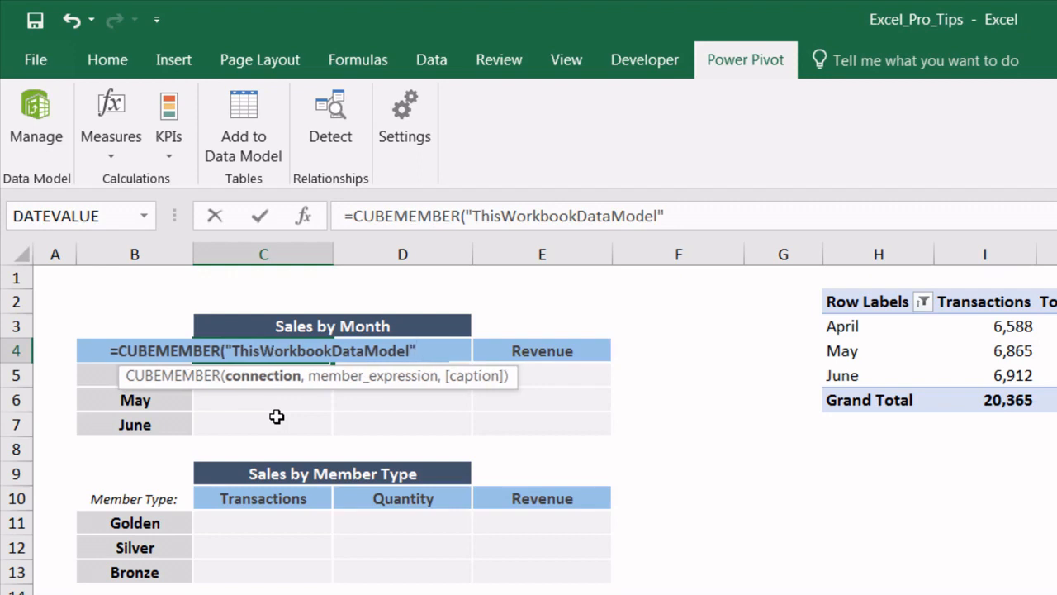
text(,)
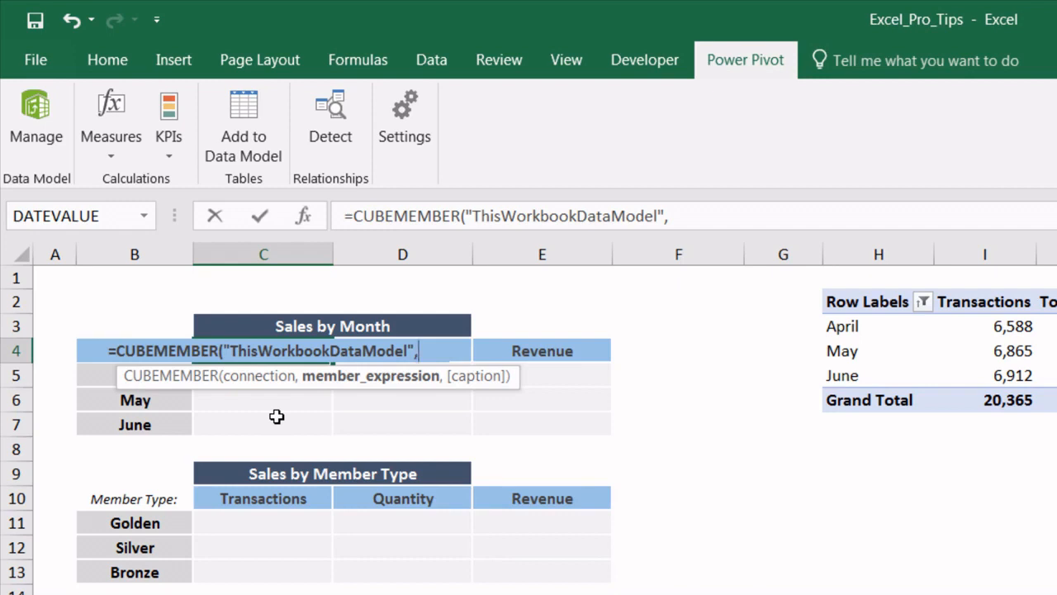
- Complete the C4 formula with the member expression "[Measures].[Transactions]" and review it
text(")
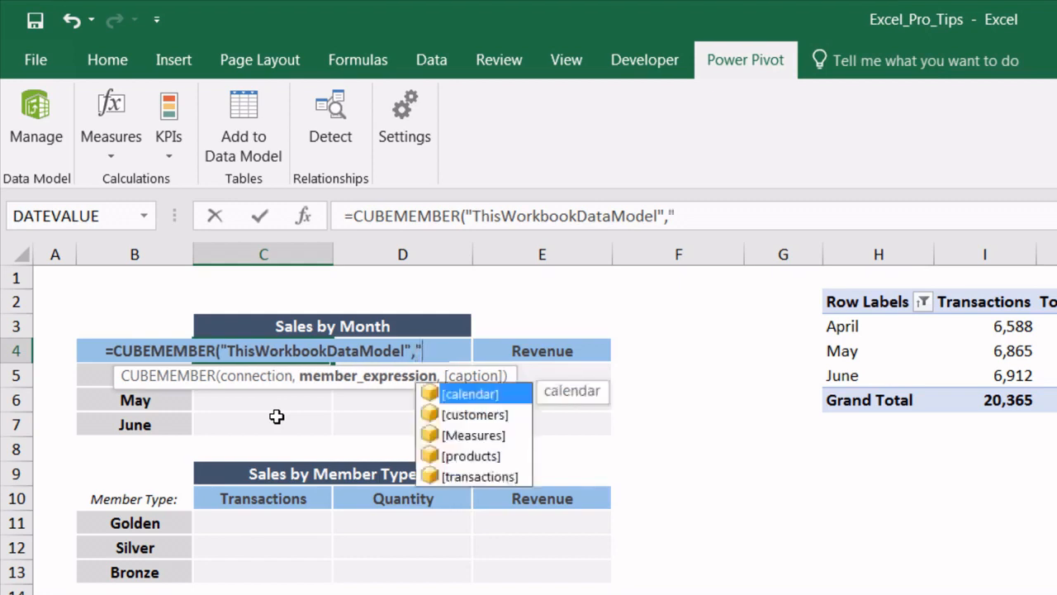
key(Down)
key(Down)
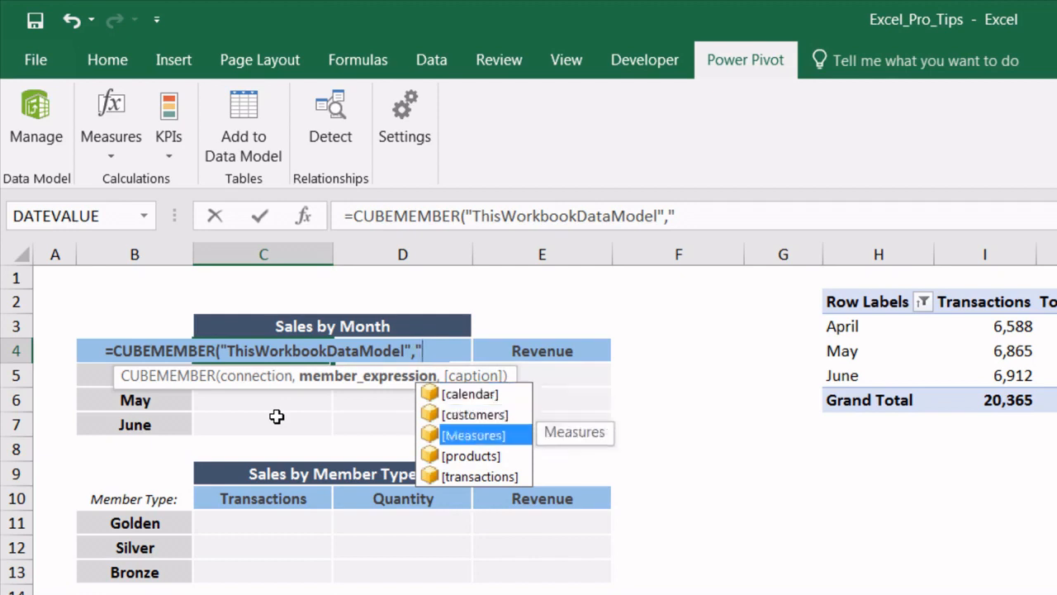
key(Tab)
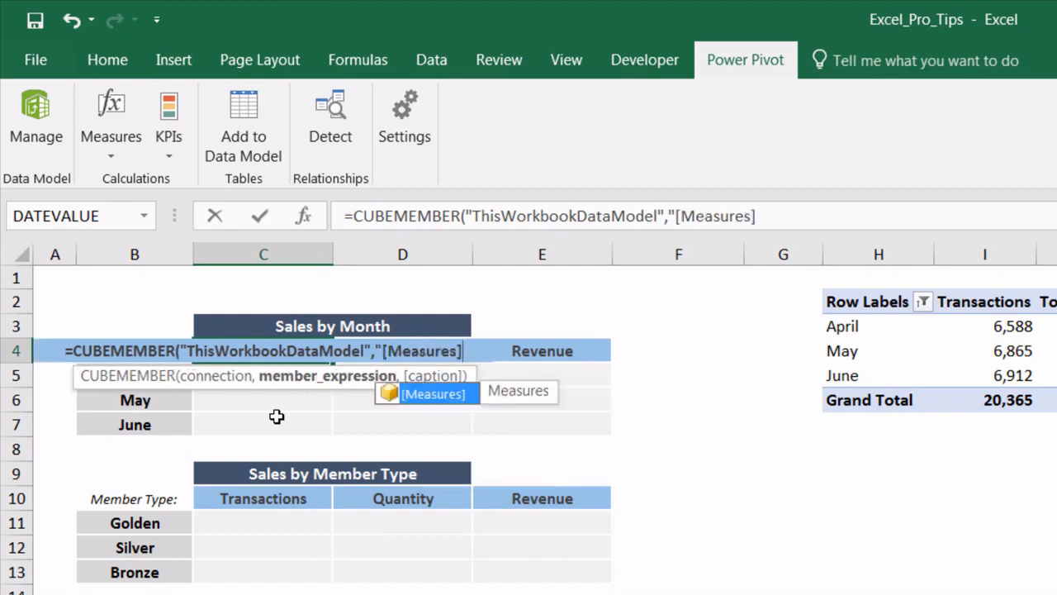
text(.)
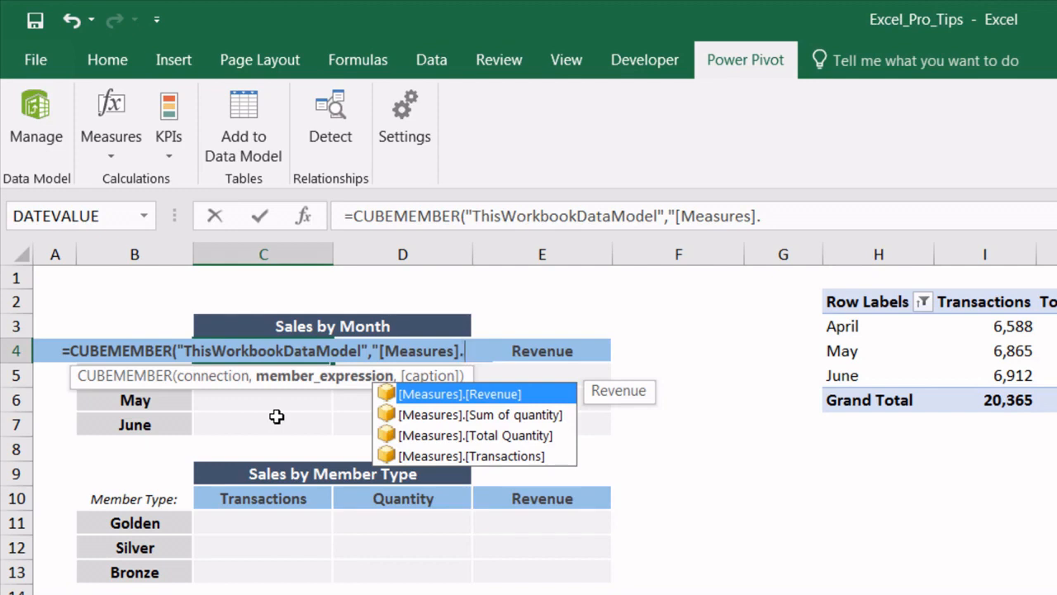
key(Down)
key(Down)
key(Down)
key(Tab)
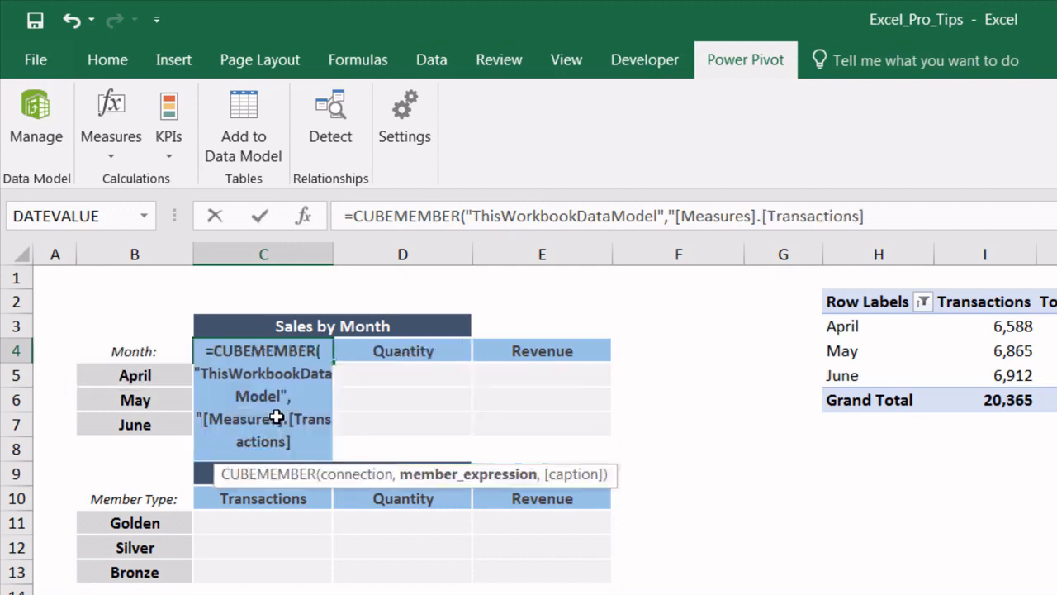
text("))
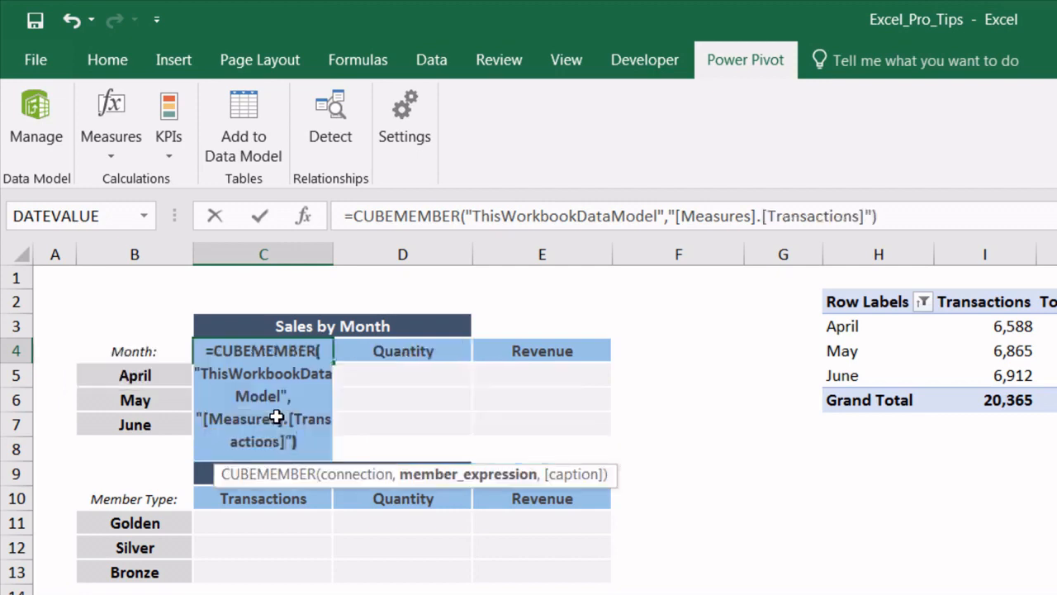
key(Return)
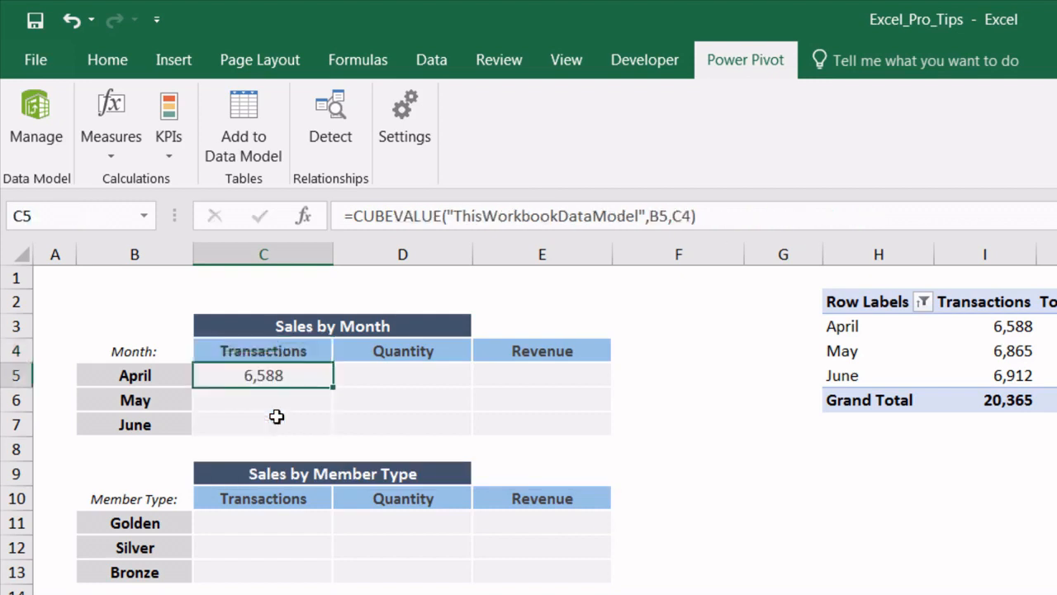
click(282, 350)
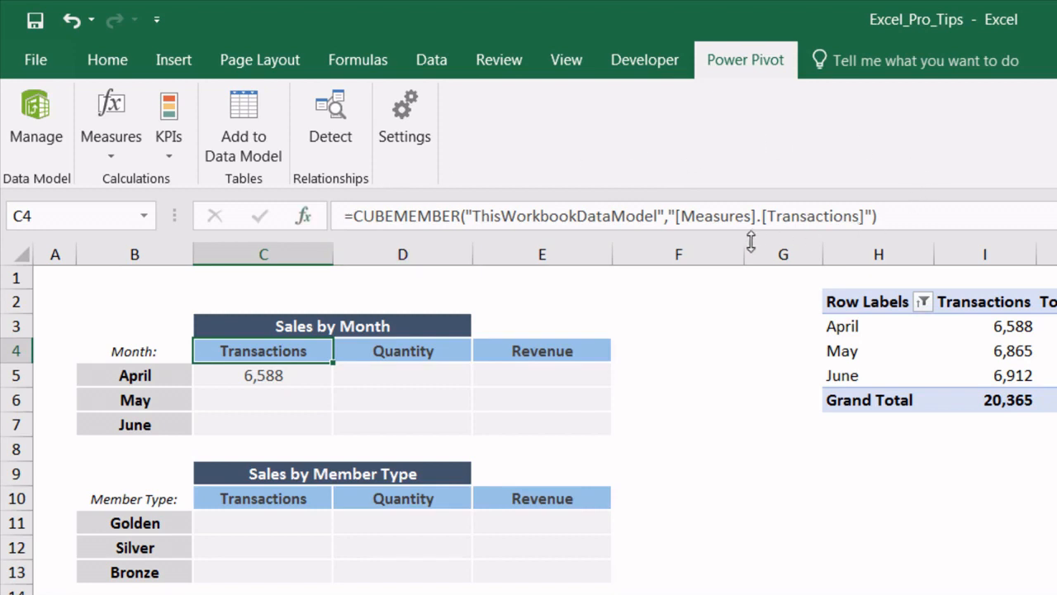
- Begin a CUBEMEMBER formula in month label cell B5 with "ThisWorkbookDataModel" as its connection argument
click(148, 369)
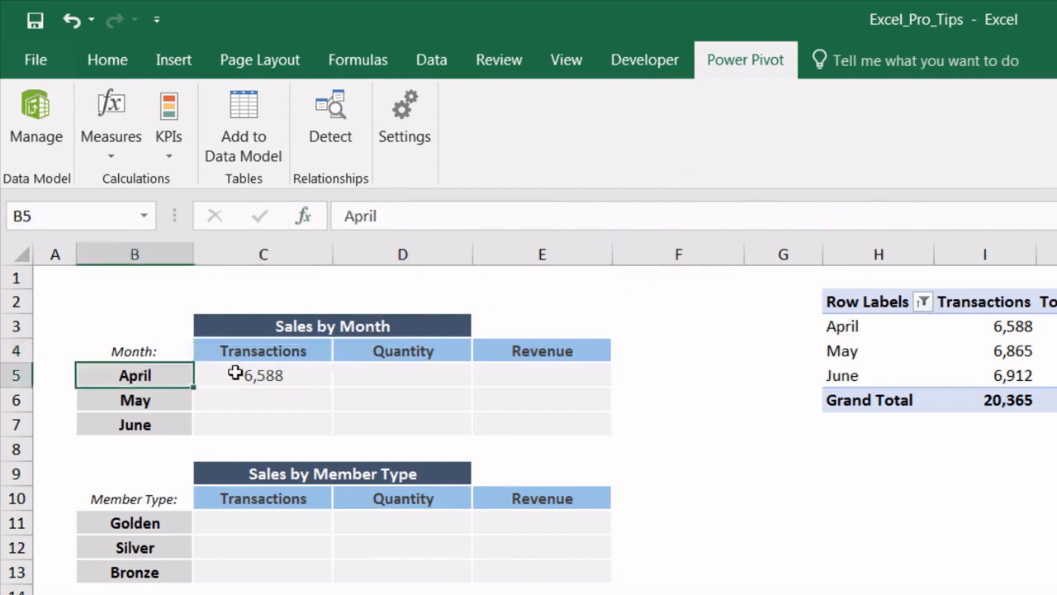
text(=CUBEM)
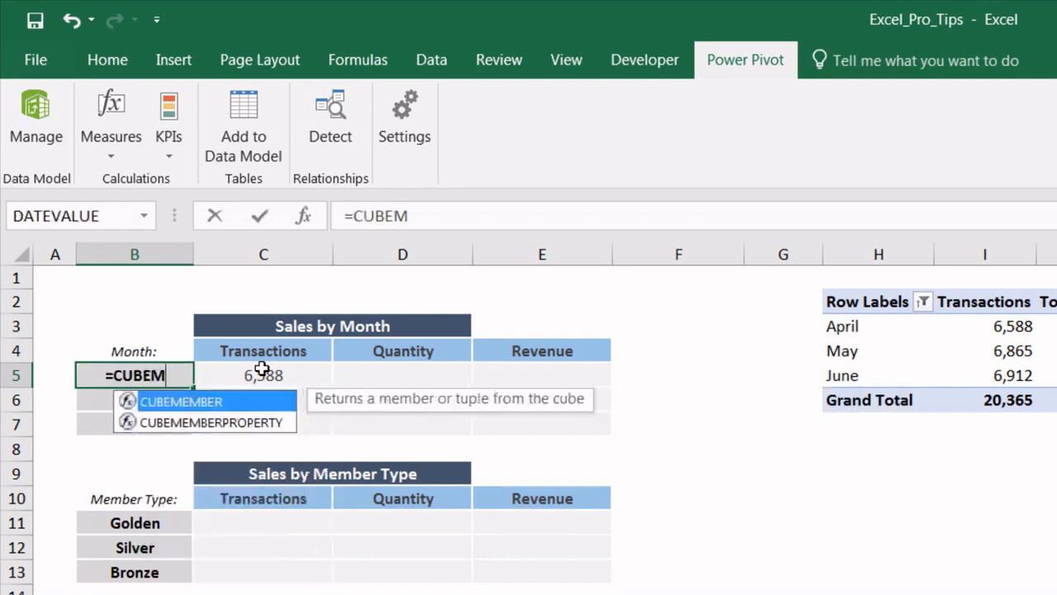
text(EMBER(")
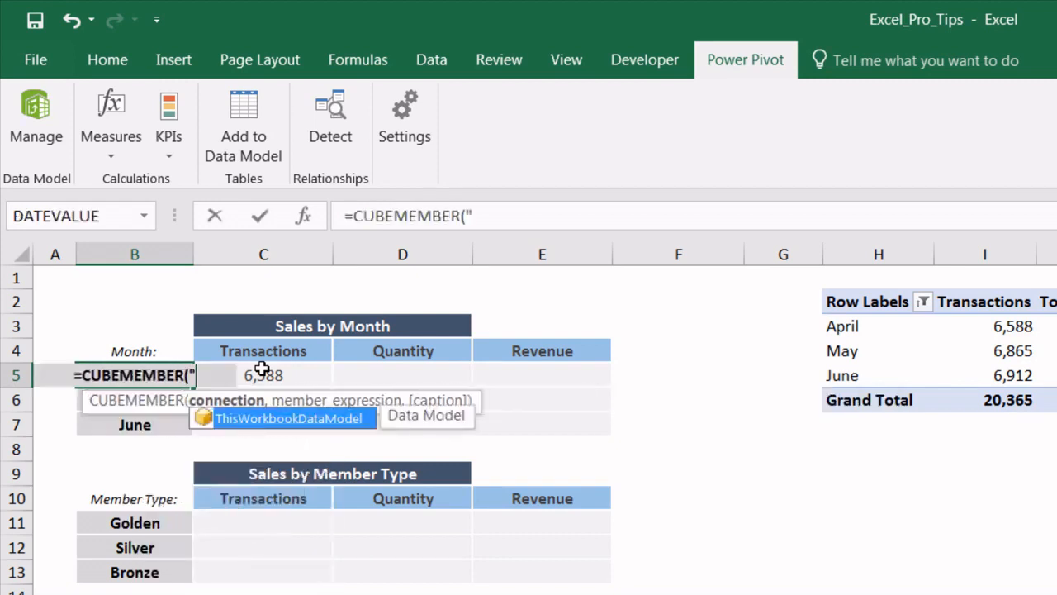
key(Tab)
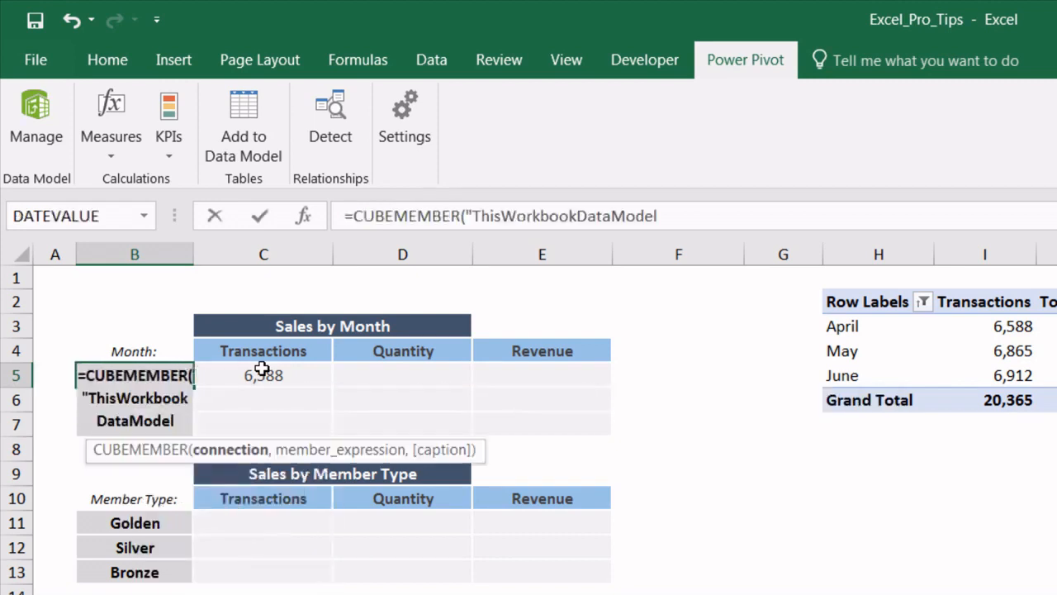
text(",)
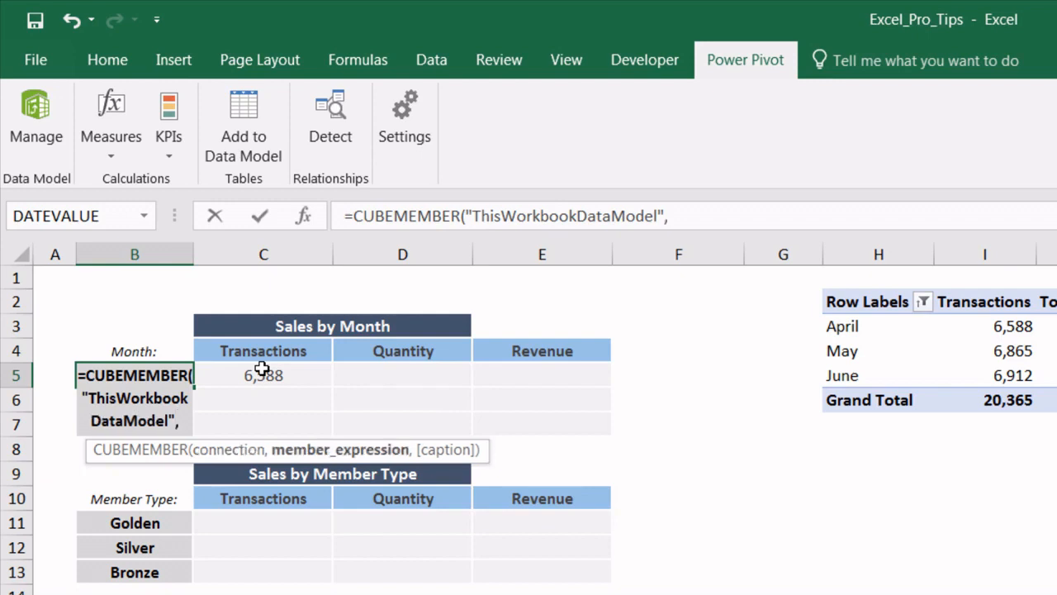
- Start the B5 formula's member expression with the calendar table's month name field, [calendar].[month_name]
text(")
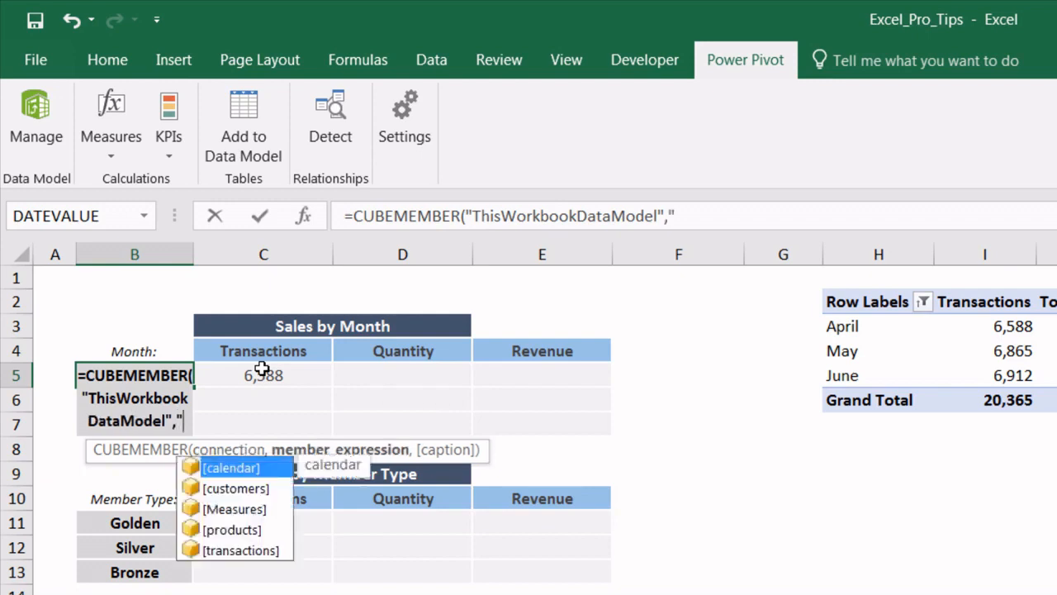
key(Tab)
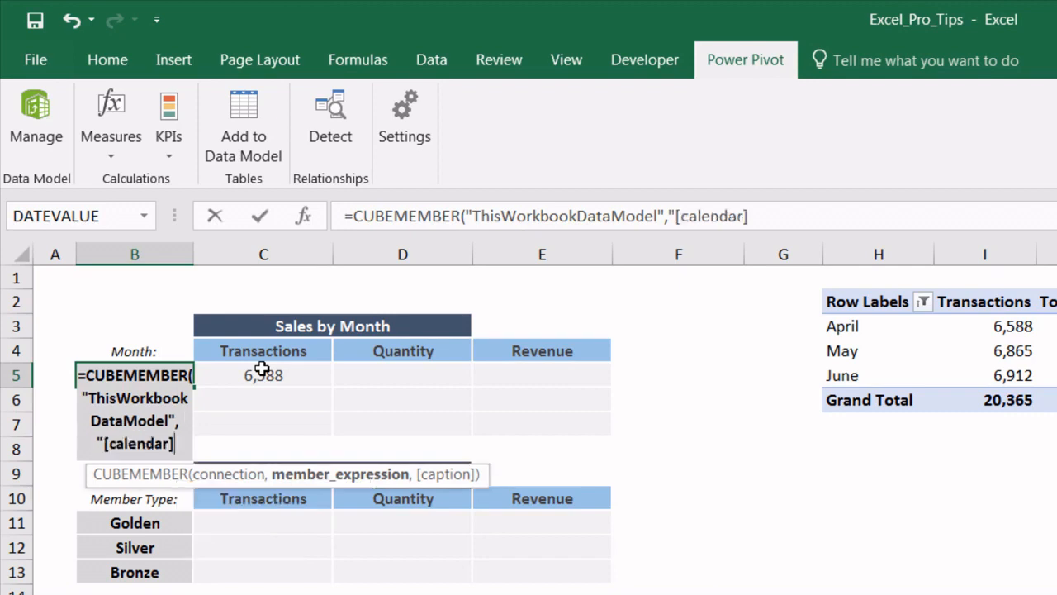
text(.)
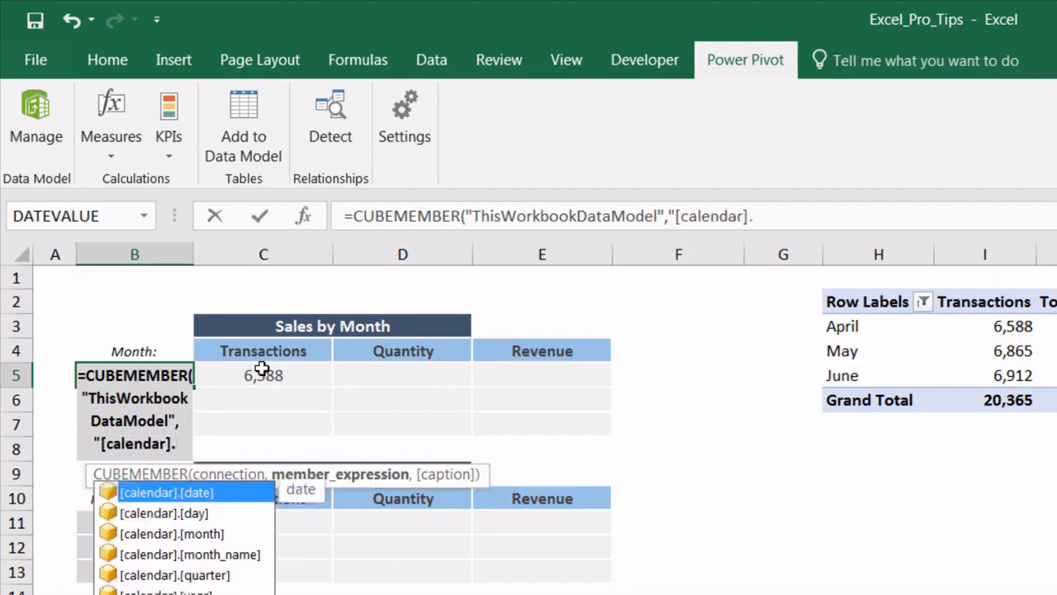
key(Down)
key(Down)
key(Down)
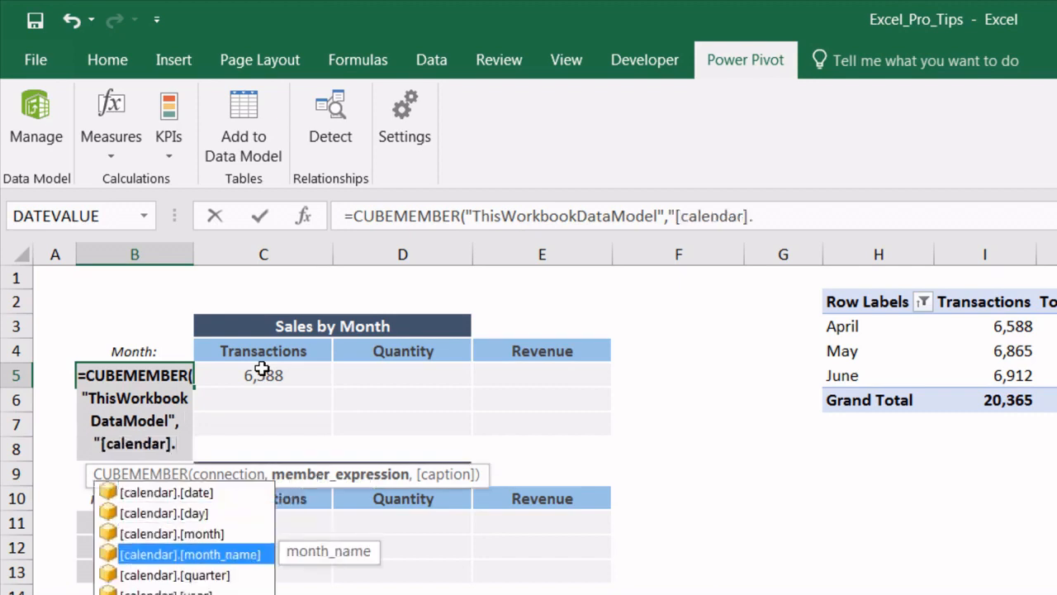
key(Tab)
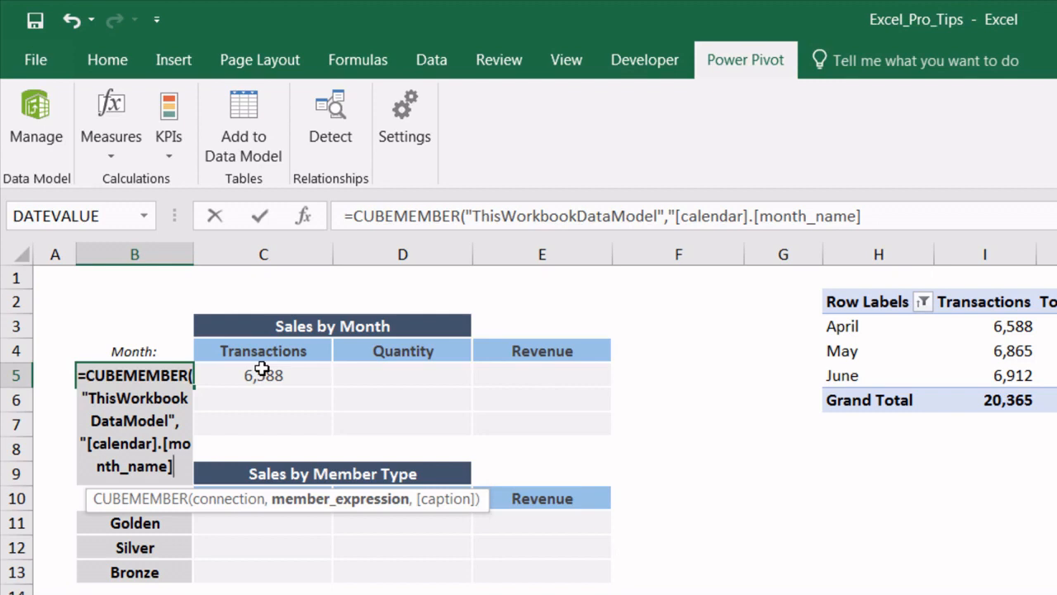
- Complete the B5 member expression with the member .[April], close the formula and enter it
text(.)
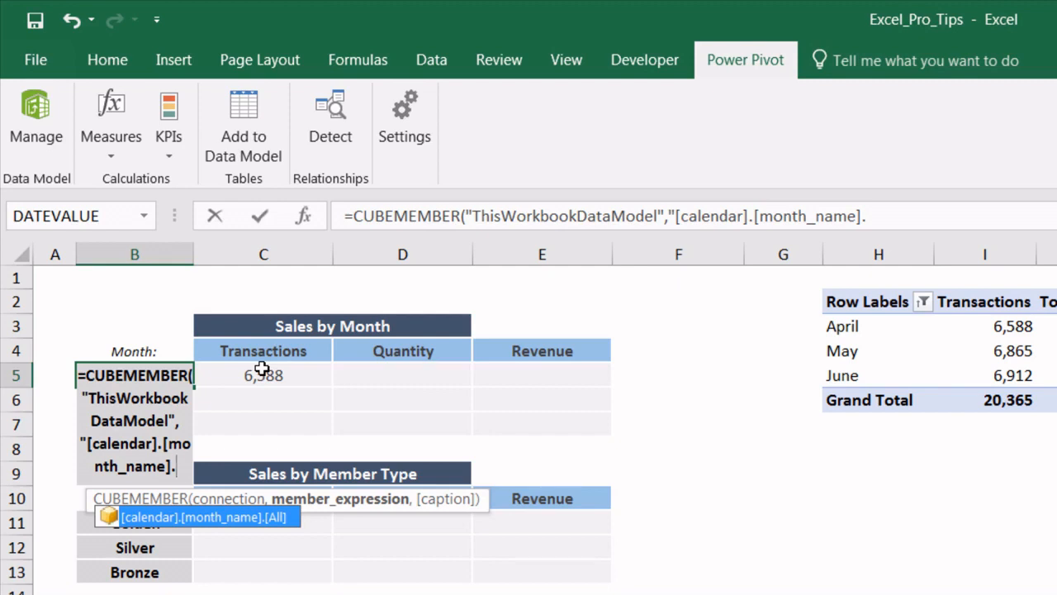
text([)
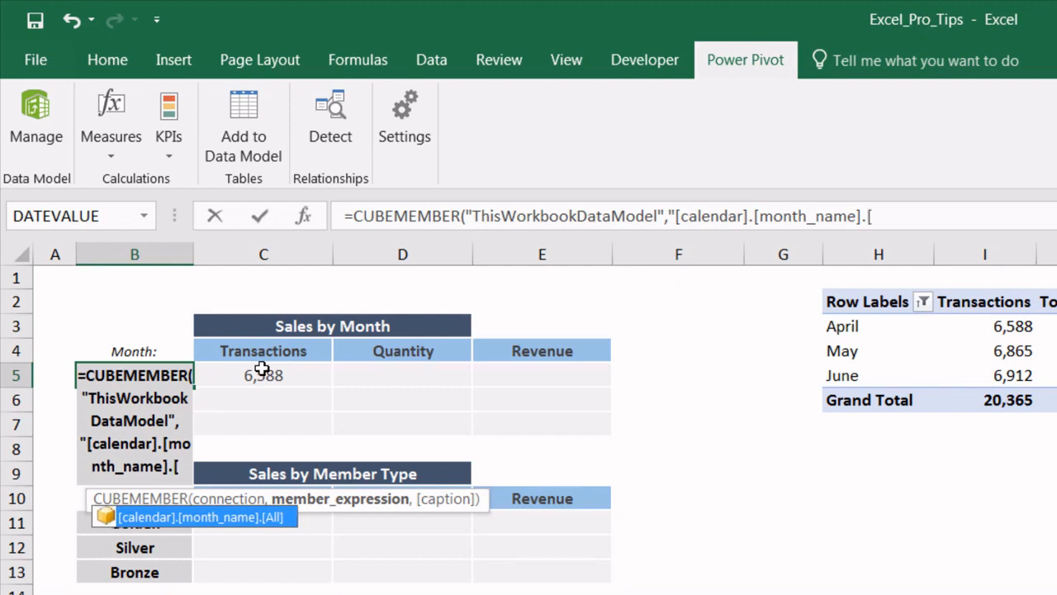
text(Apr)
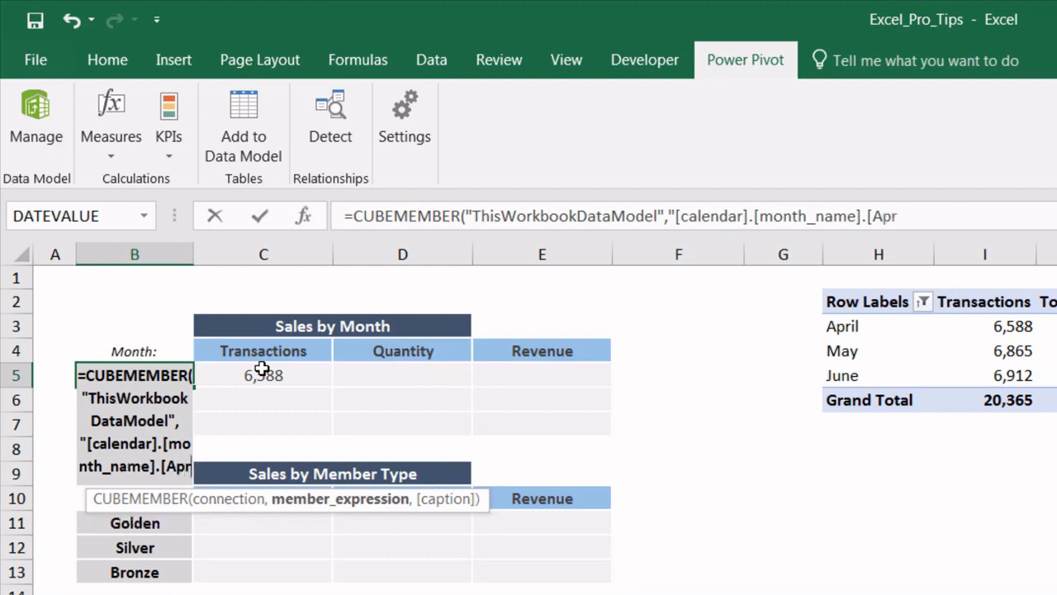
text(il])
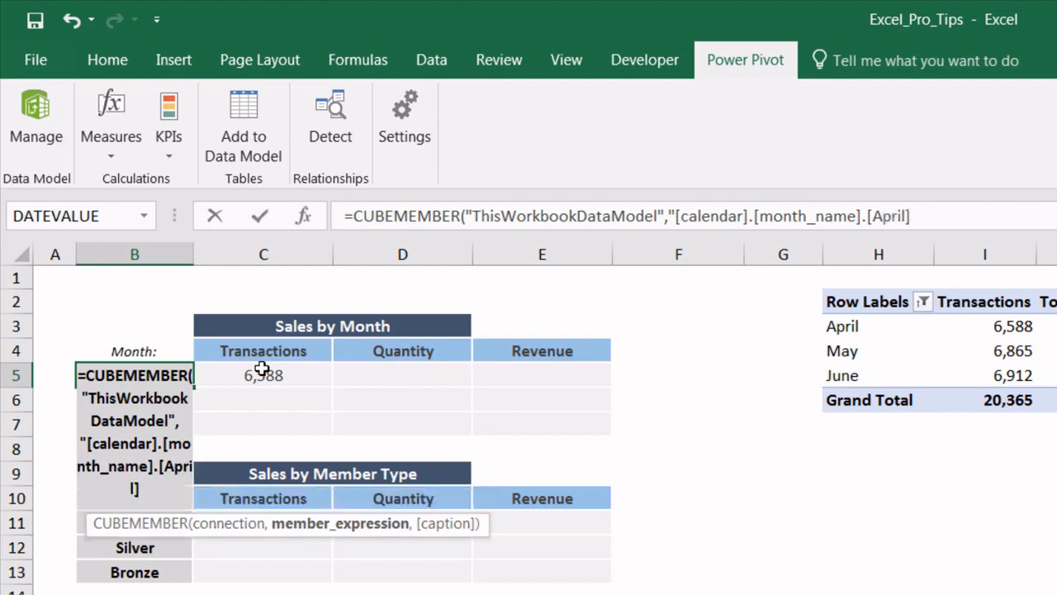
text("))
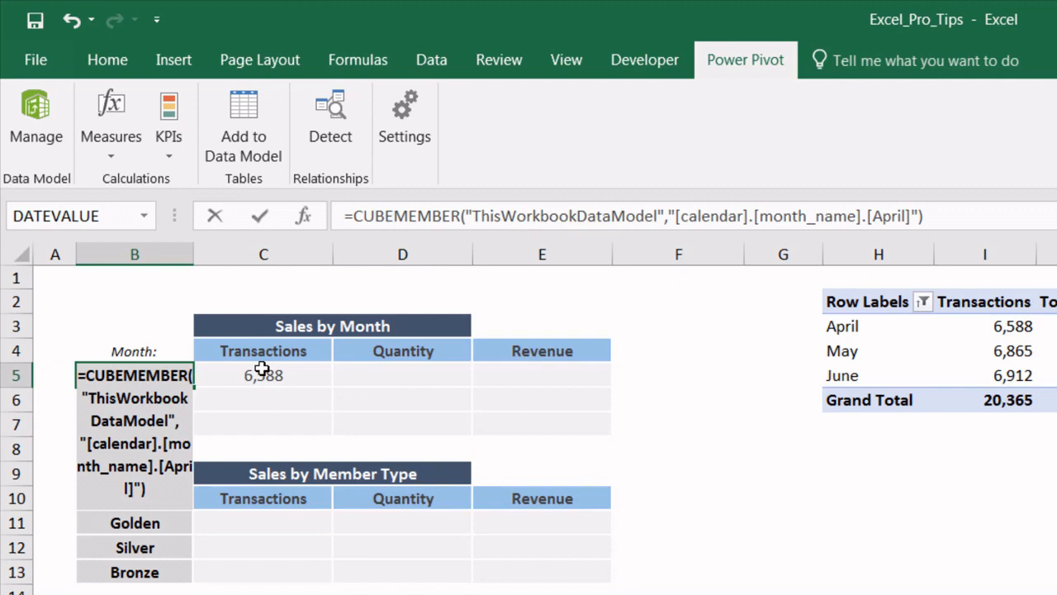
key(Return)
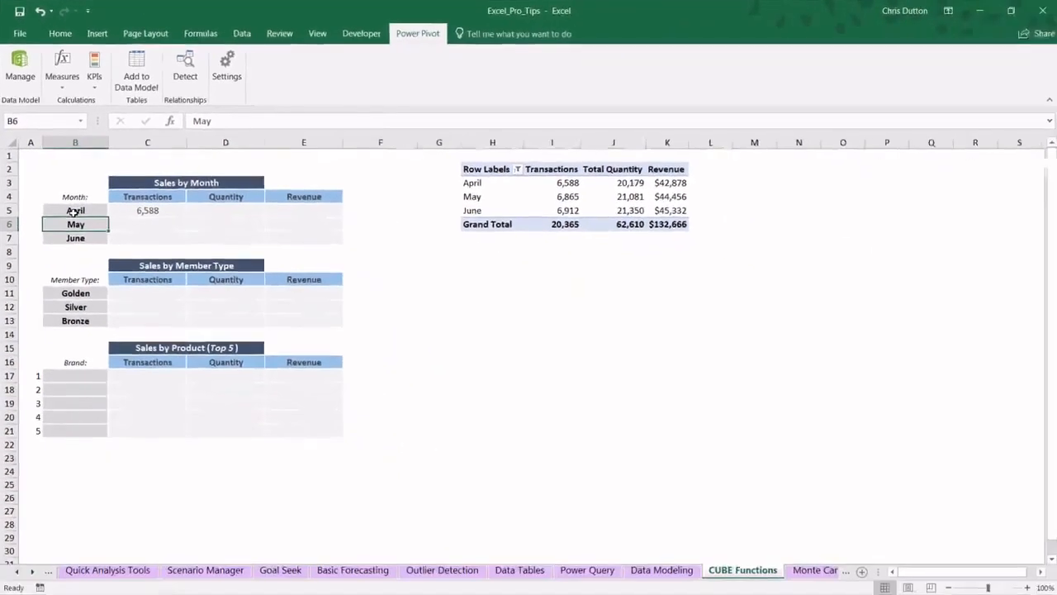
- Review the B5 and C5 formulas and check the April transactions against the PivotTable
click(72, 212)
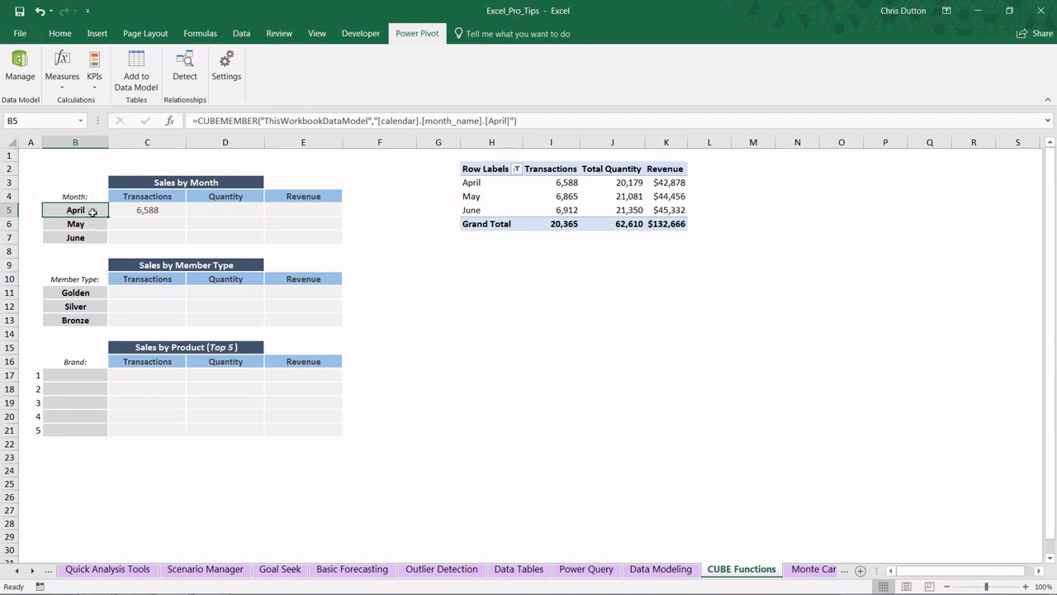
key(Right)
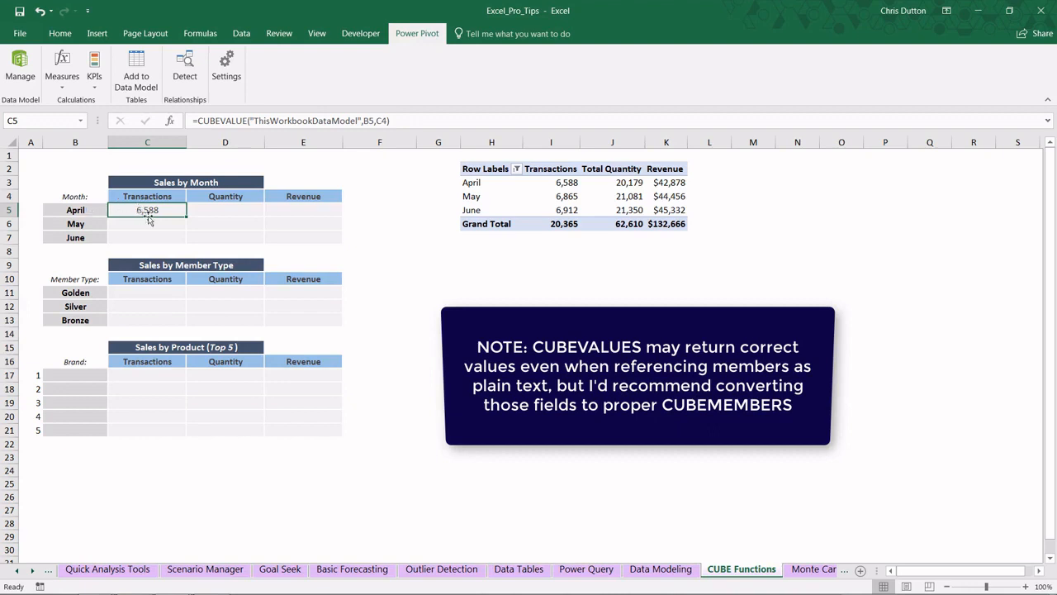
click(562, 185)
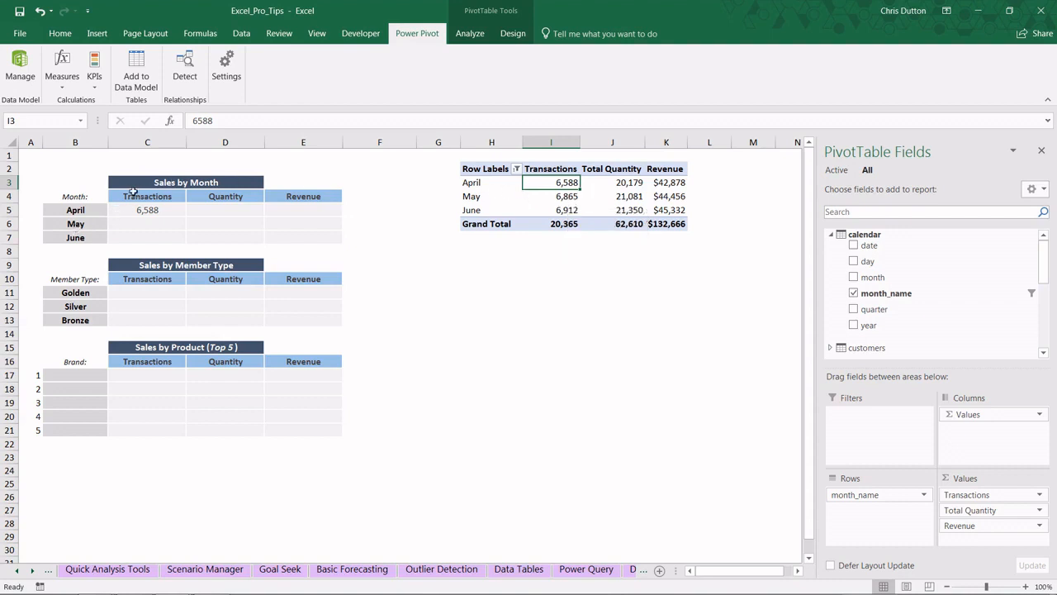
- Copy the CUBEMEMBER formula from header C4 into headers D4 and E4 of the Sales by Month table
click(159, 195)
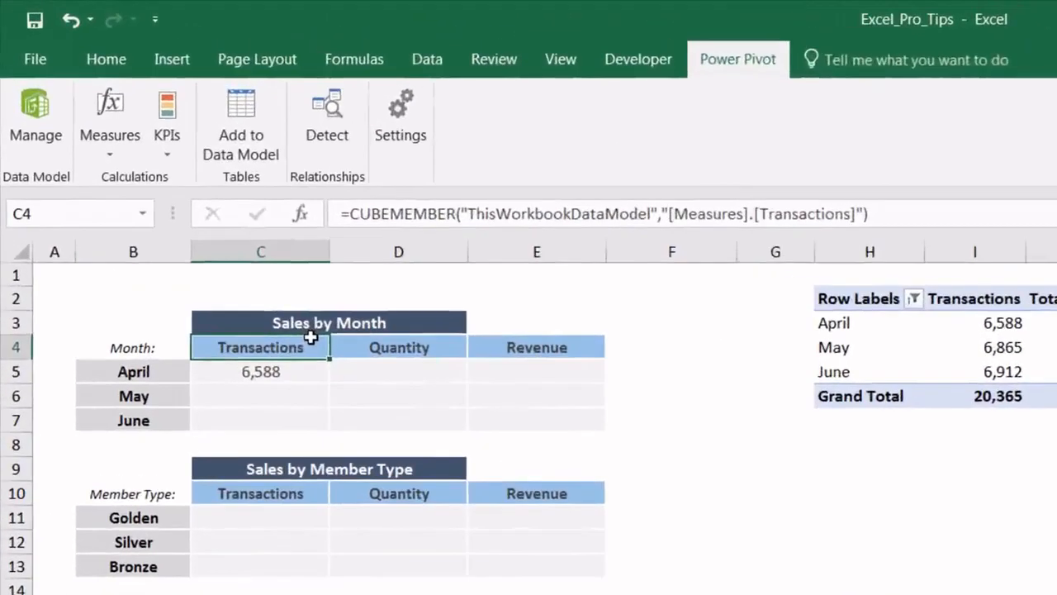
key(ctrl+c)
key(Right)
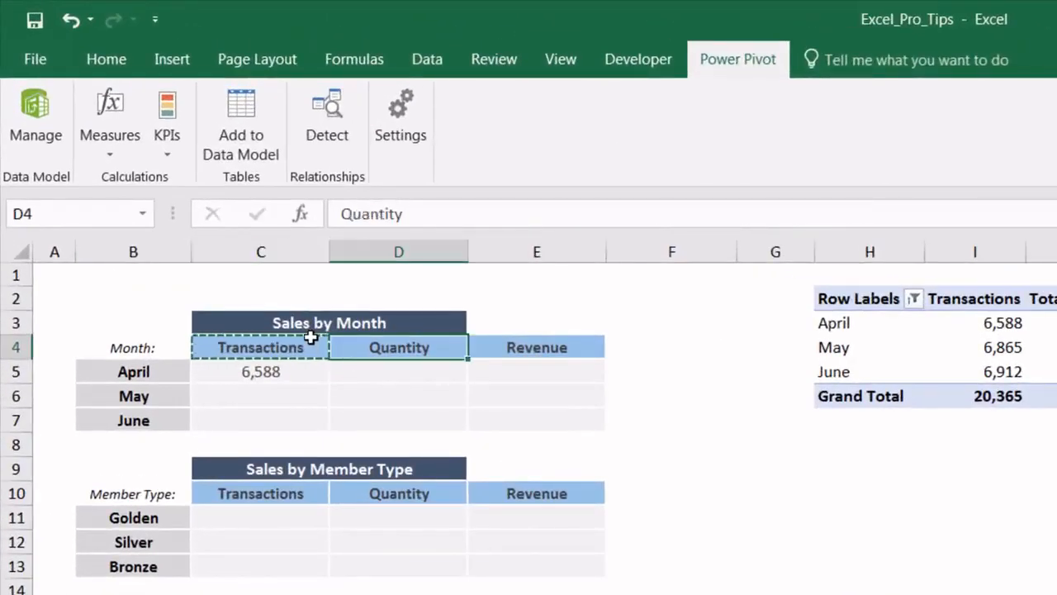
key(ctrl+v)
key(Right)
key(ctrl+v)
key(Left)
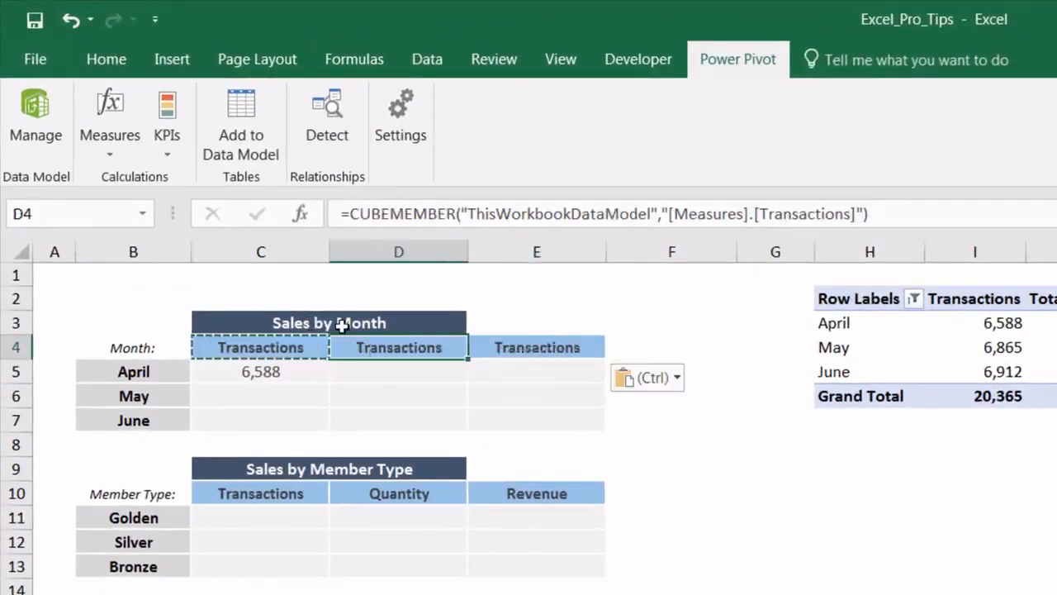
- Change the measure in the D4 header formula to [Measures].[Total Quantity]
click(849, 214)
key(BackSpace)
key(BackSpace)
key(BackSpace)
key(BackSpace)
key(BackSpace)
key(BackSpace)
key(BackSpace)
key(BackSpace)
key(BackSpace)
key(BackSpace)
key(BackSpace)
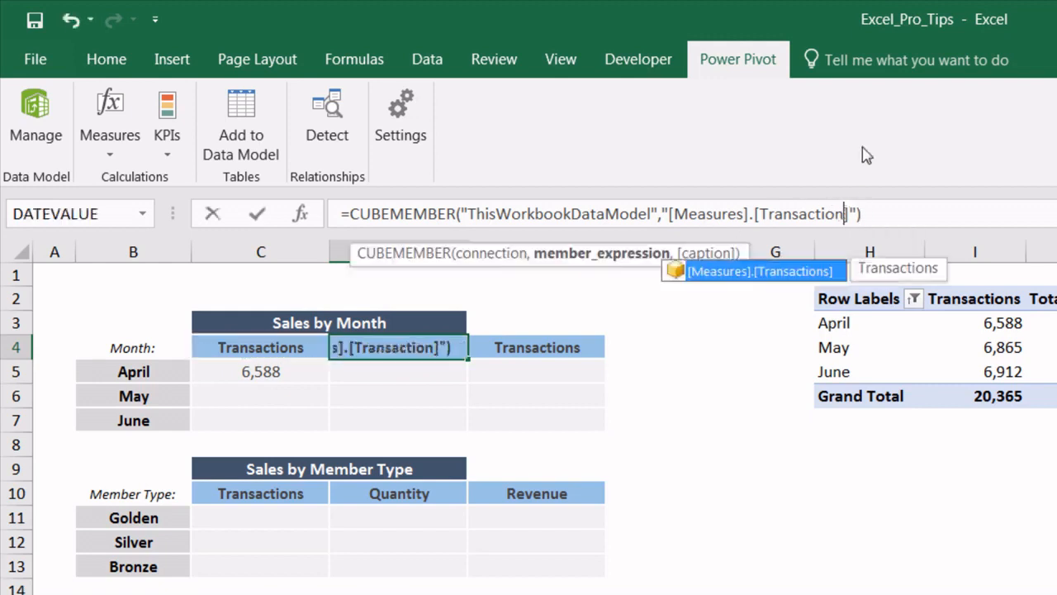
key(BackSpace)
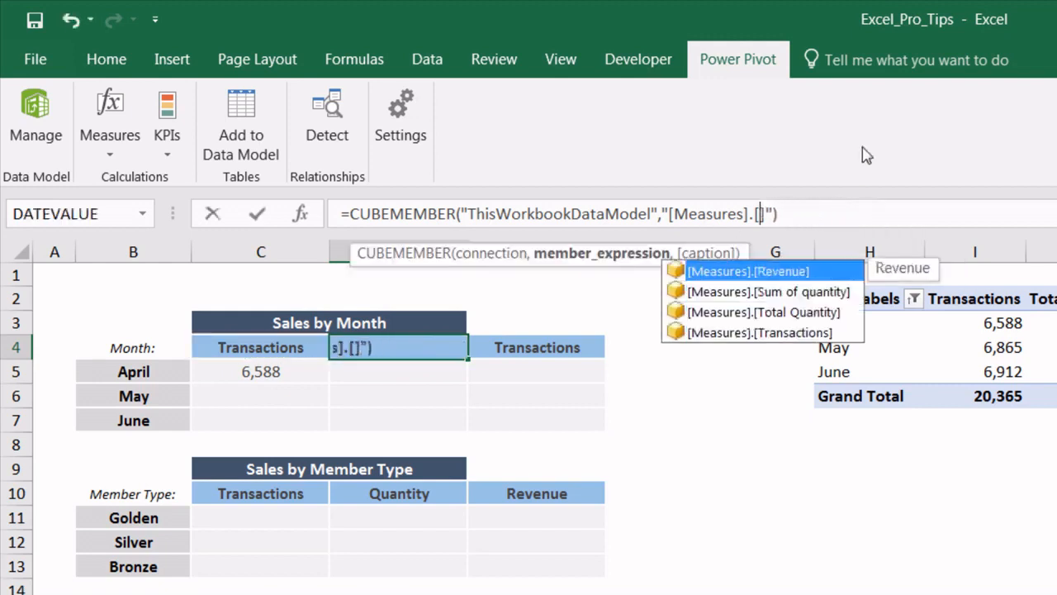
key(Down)
key(Down)
key(Tab)
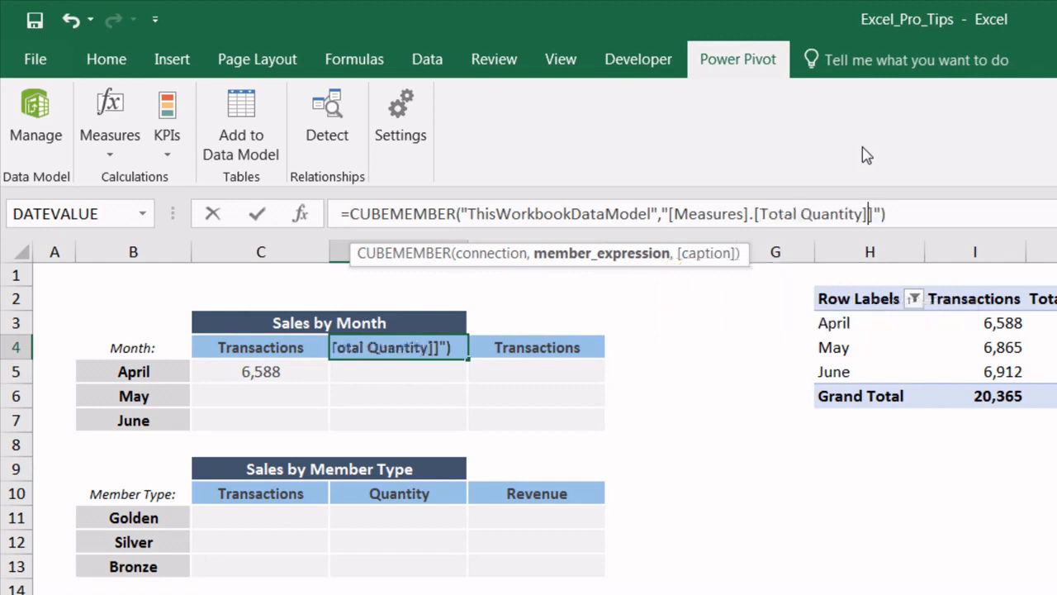
key(Return)
- Change the measure in the E4 header formula to [Measures].[Revenue]
key(Up)
key(Right)
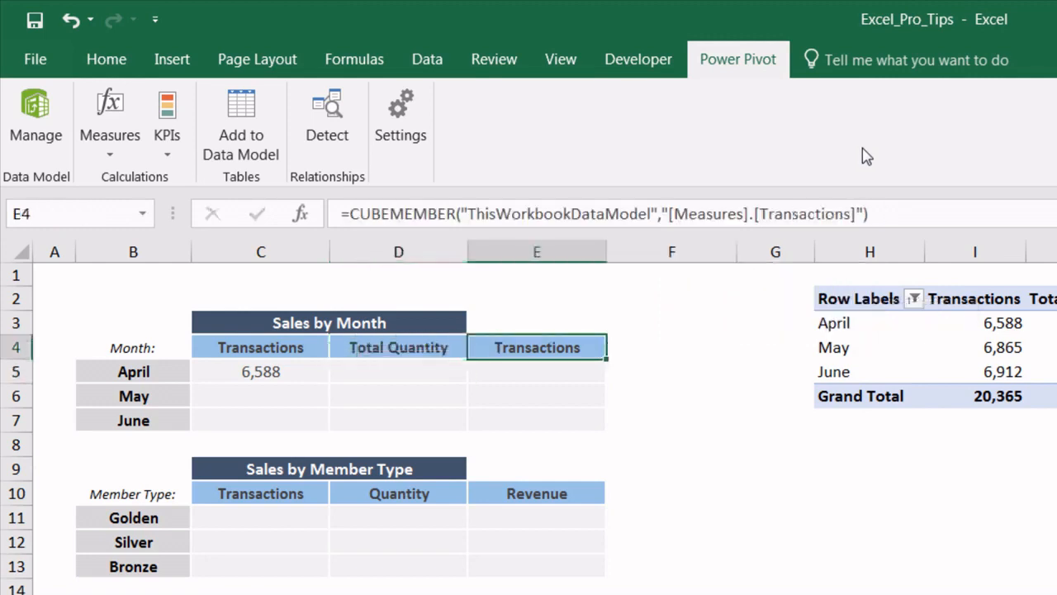
click(852, 208)
key(BackSpace)
key(BackSpace)
key(BackSpace)
key(BackSpace)
key(BackSpace)
key(BackSpace)
key(BackSpace)
key(BackSpace)
key(BackSpace)
key(BackSpace)
key(BackSpace)
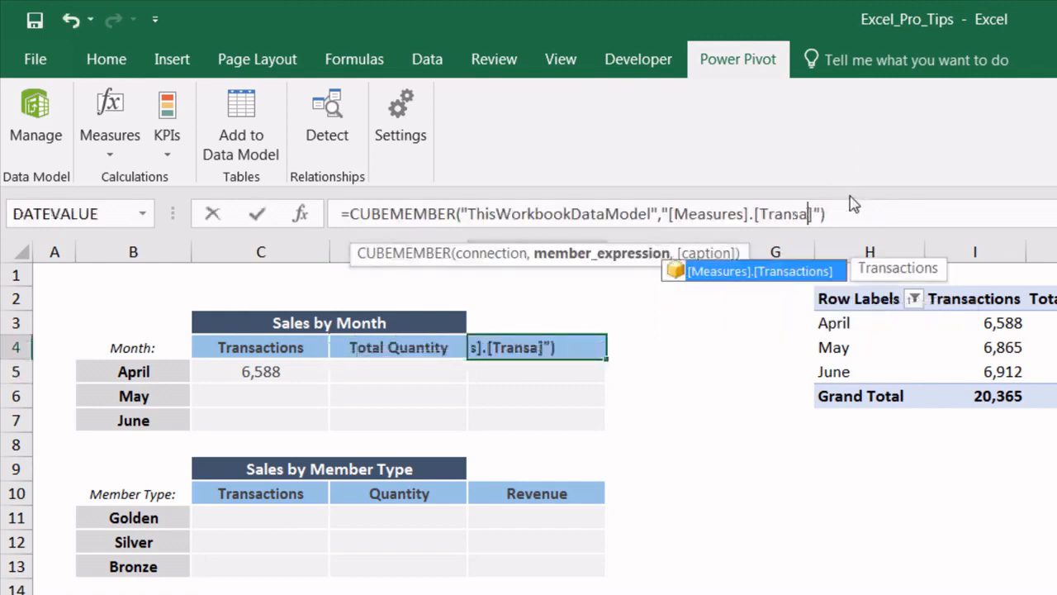
key(BackSpace)
key(Tab)
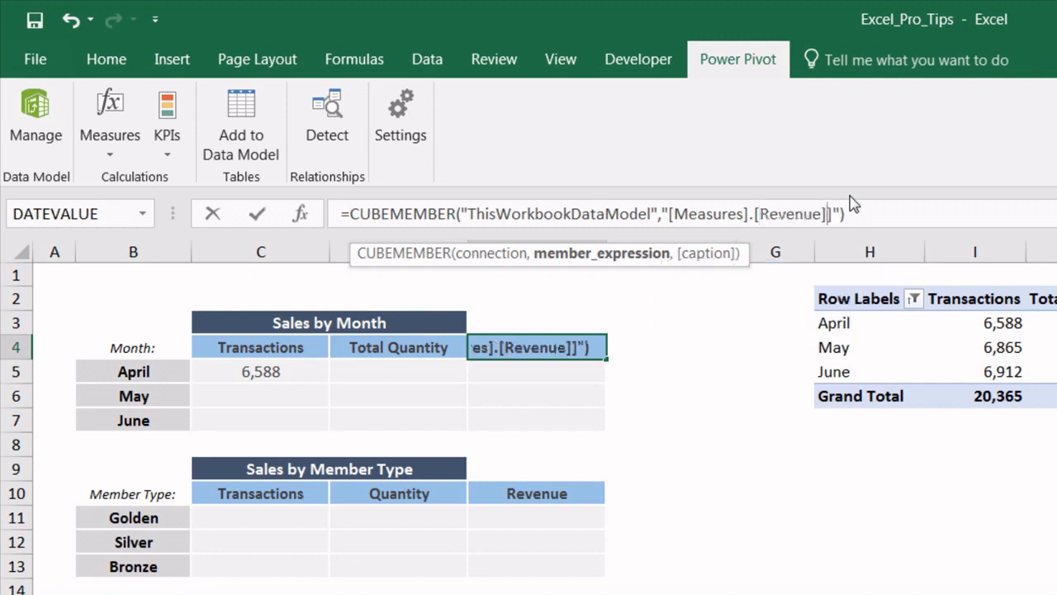
key(Return)
- Copy the April CUBEMEMBER formula from B5 into month label cells B6 and B7
click(165, 372)
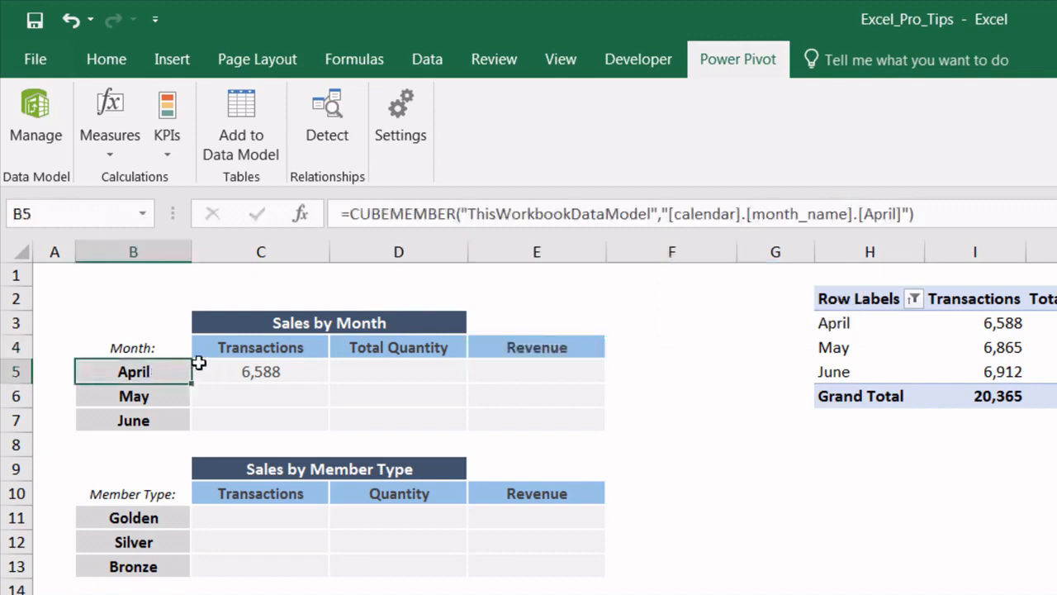
key(ctrl+c)
key(Down)
key(ctrl+v)
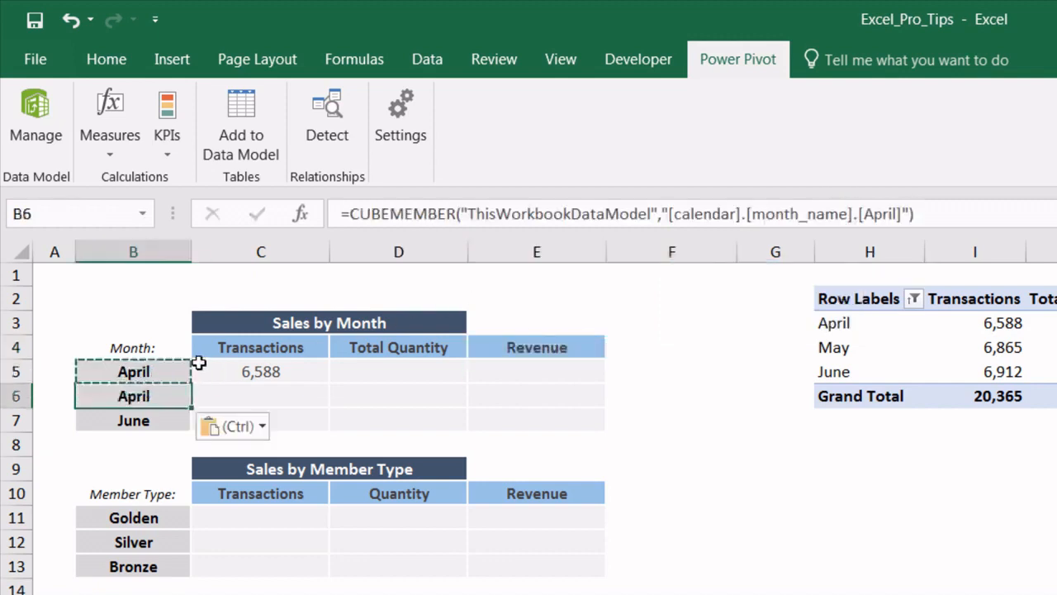
key(Down)
key(ctrl+v)
key(Up)
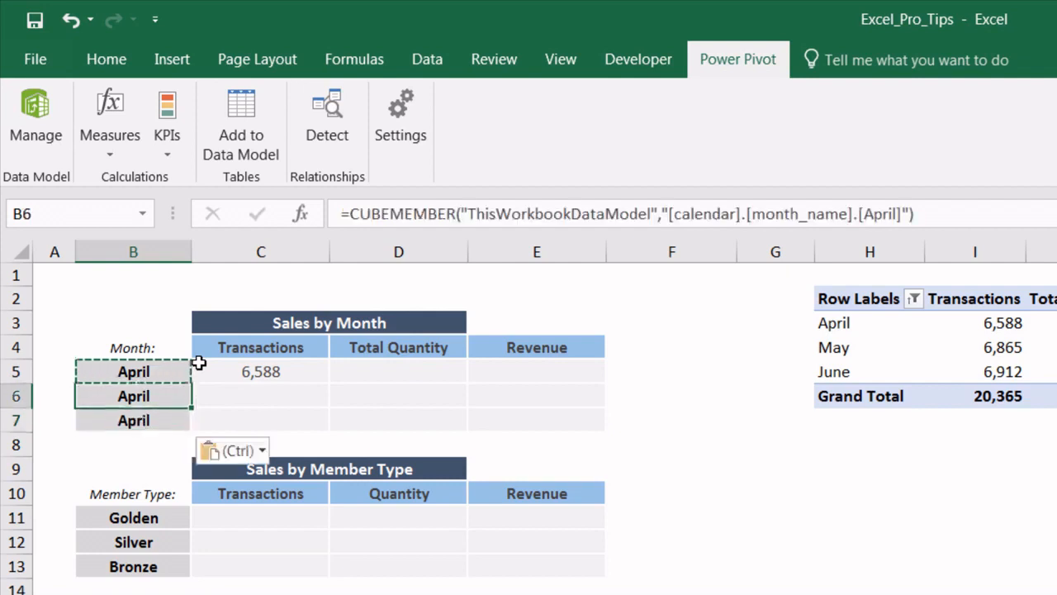
- Change the month member in the B6 formula to [May]
click(899, 213)
key(BackSpace)
key(BackSpace)
key(BackSpace)
key(BackSpace)
key(BackSpace)
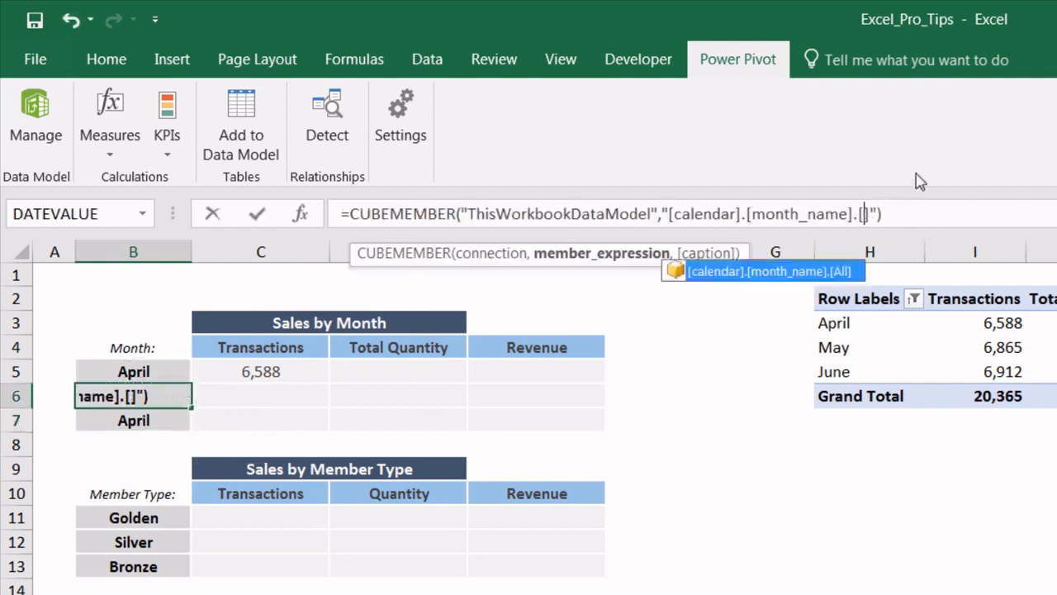
text(May)
key(Return)
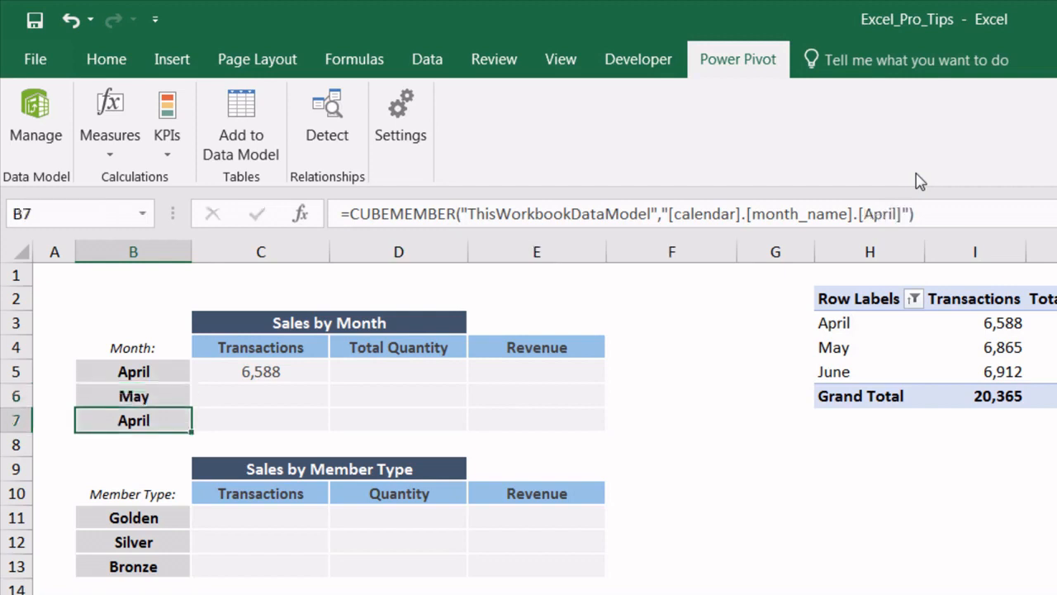
- Change the month member in the B7 formula to [June]
click(899, 213)
key(BackSpace)
key(BackSpace)
key(BackSpace)
key(BackSpace)
key(BackSpace)
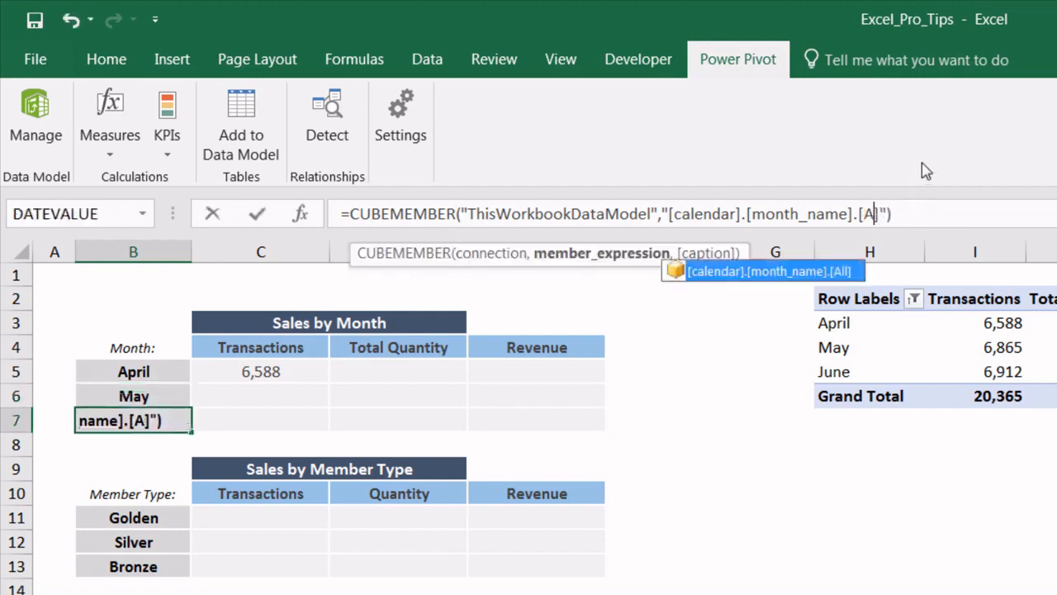
text(June)
key(Return)
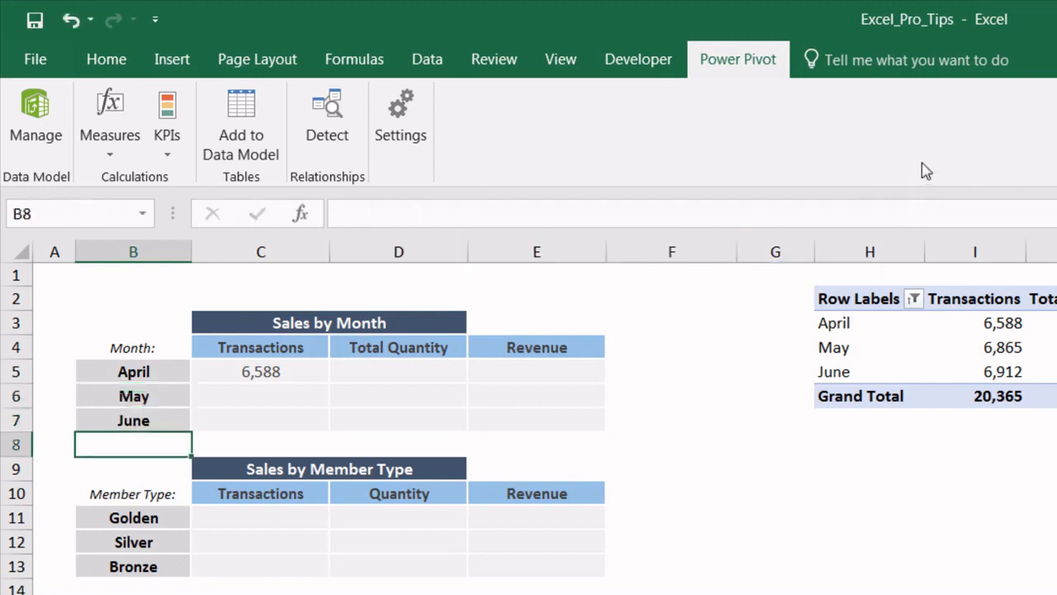
- Lock the column of the April label reference in the C5 CUBEVALUE formula, making it $B5
click(260, 369)
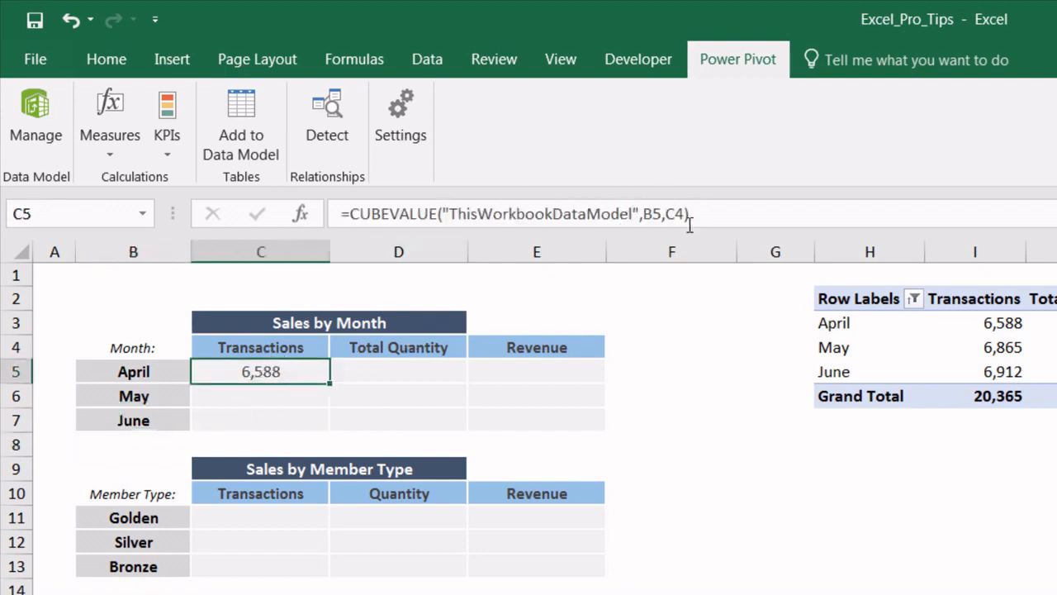
click(645, 214)
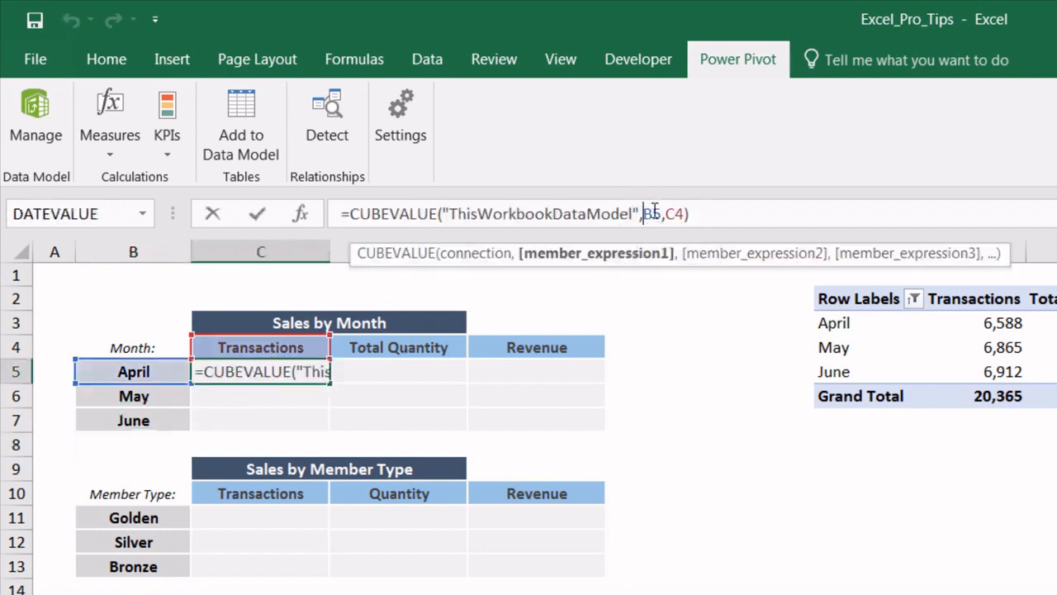
click(654, 211)
key(F4)
key(F4)
key(F4)
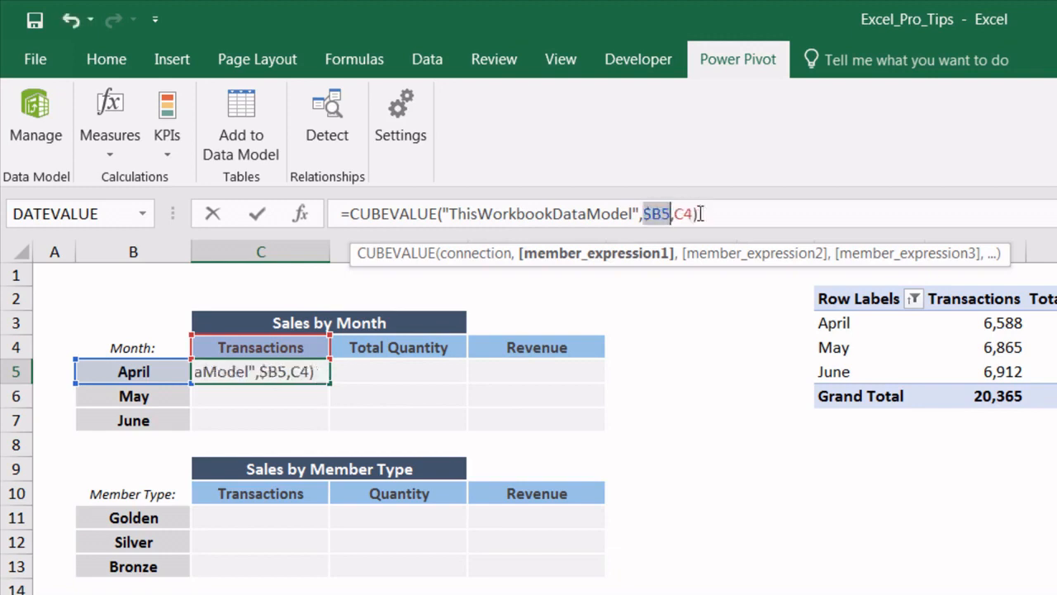
- Lock the row of the header reference in C5 as C$4 and fill the formula through C5:E7
click(685, 214)
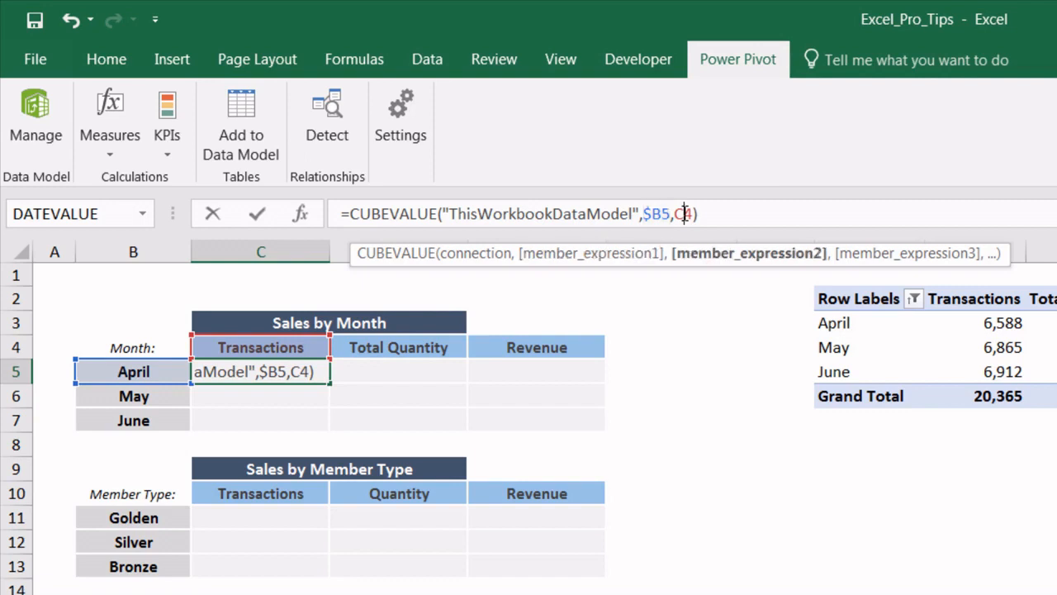
key(F4)
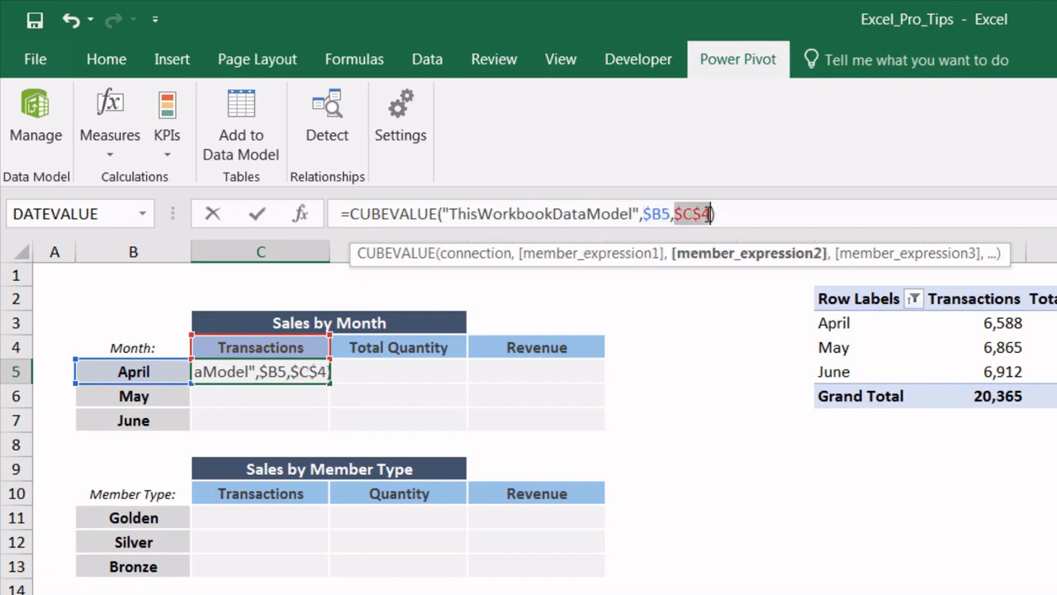
key(F4)
click(714, 214)
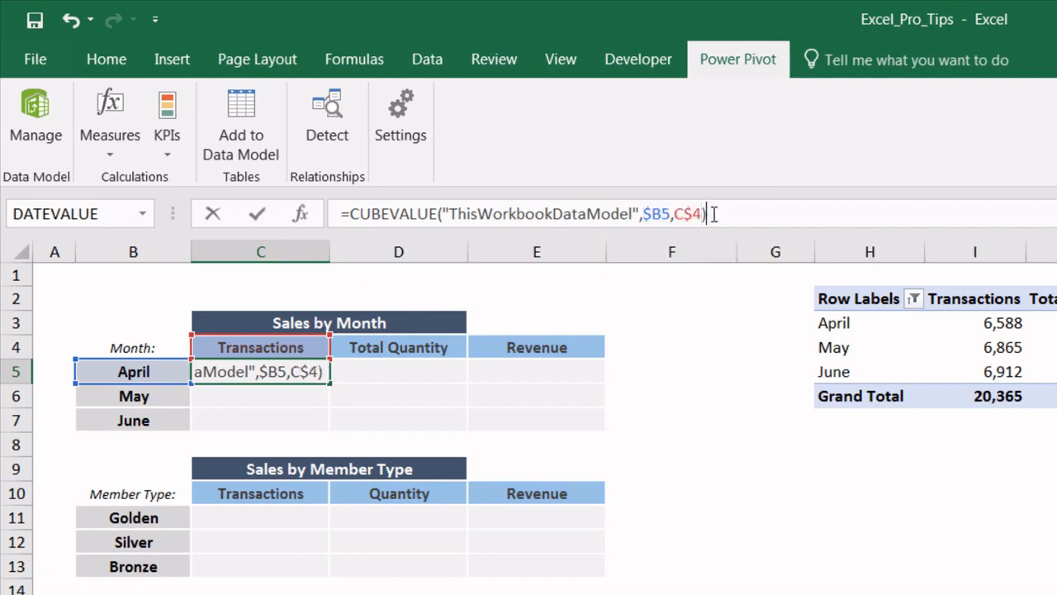
key(Return)
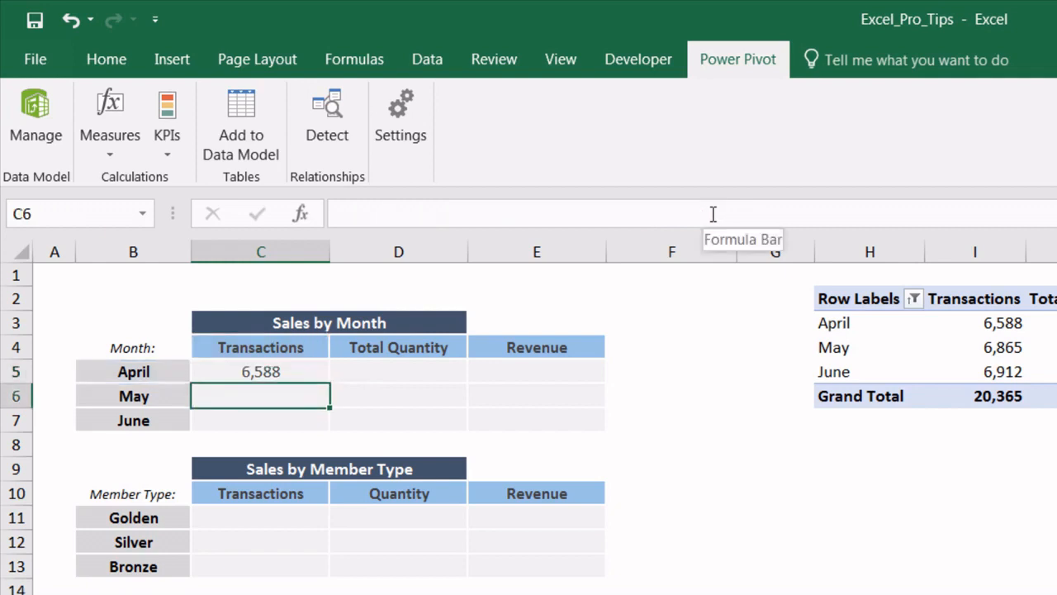
click(307, 372)
drag(327, 381, 581, 433)
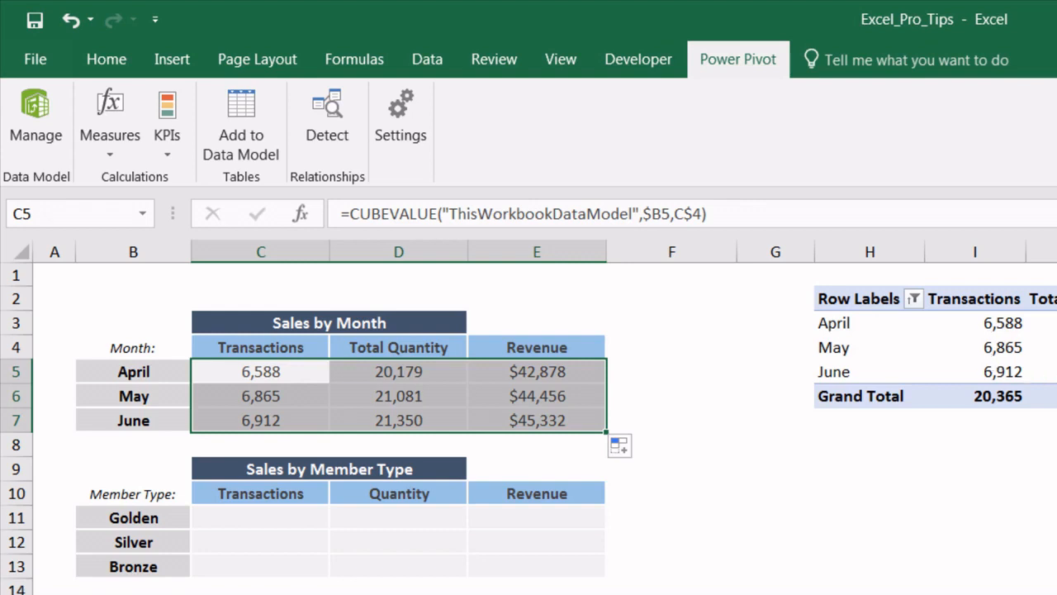
- Copy the April CUBEMEMBER formula from B5 into the Golden member type label cell B11
click(145, 373)
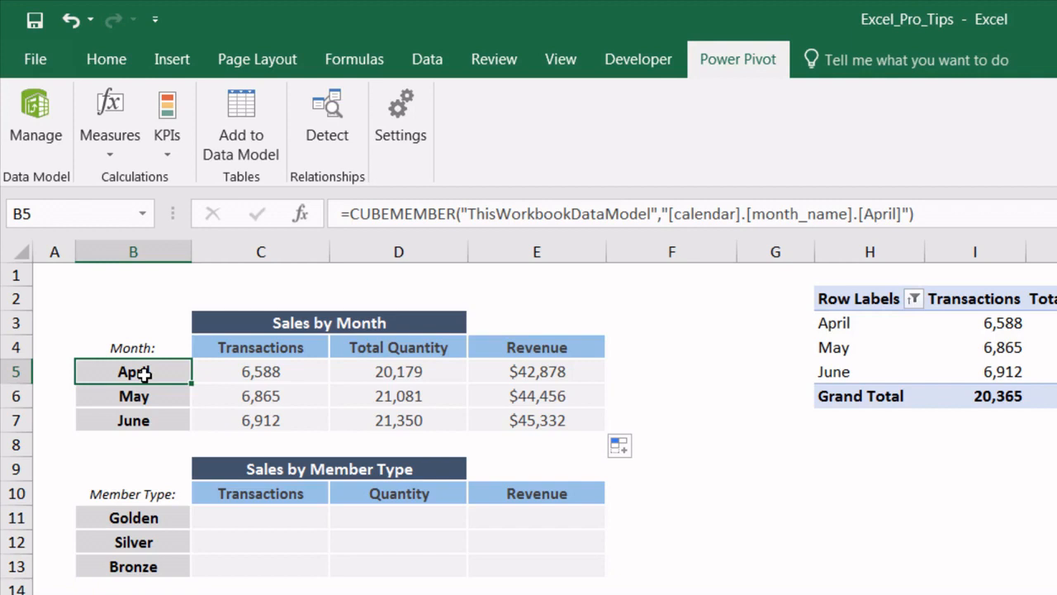
key(ctrl+c)
click(146, 515)
key(ctrl+v)
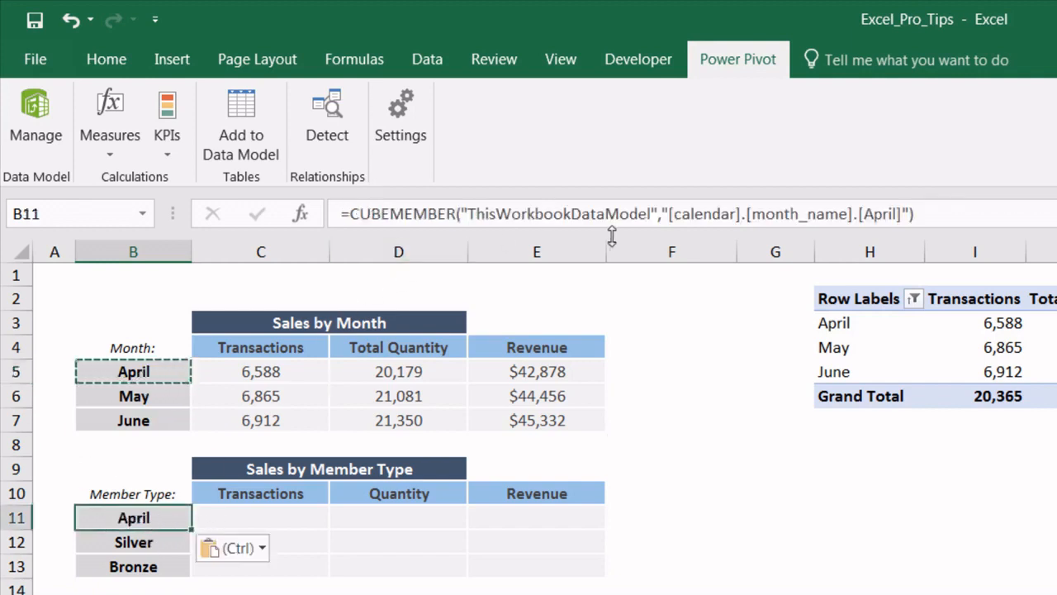
- Replace the calendar member expression in the B11 formula with [customers].[member_card]
drag(665, 213, 940, 212)
key(BackSpace)
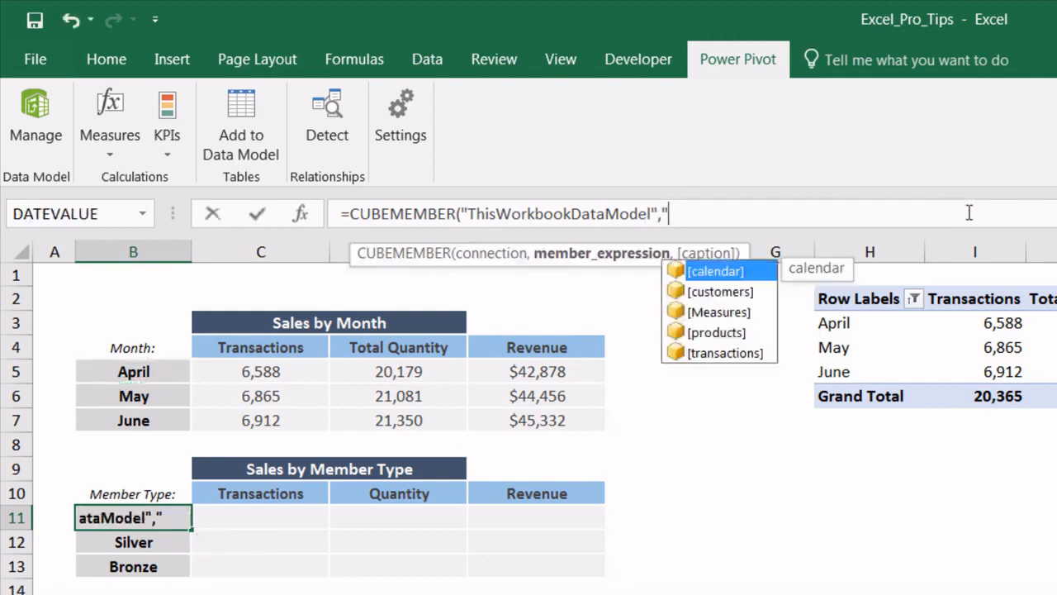
key(Down)
key(Tab)
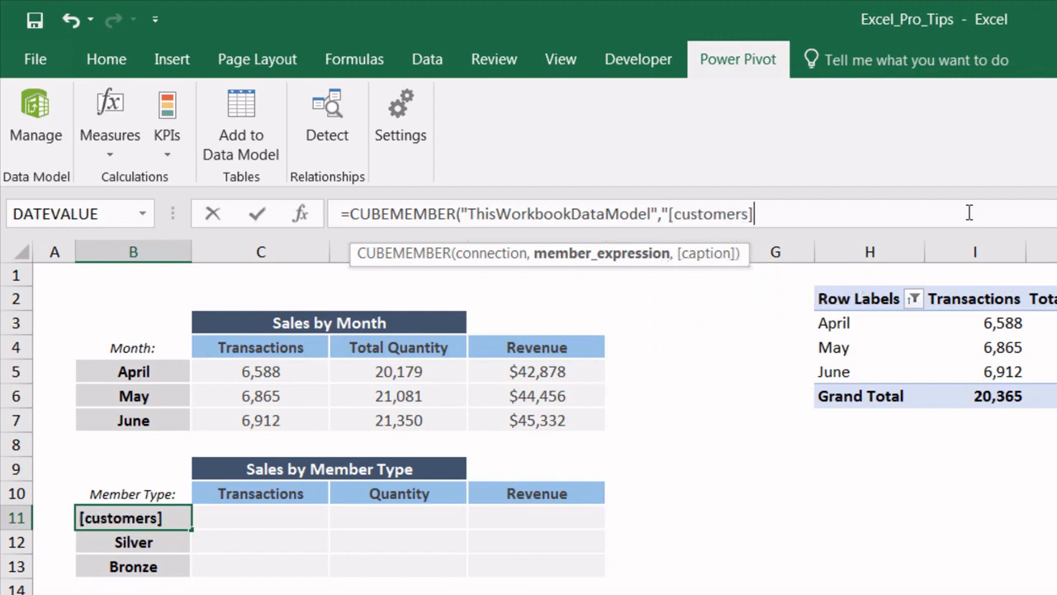
text(.)
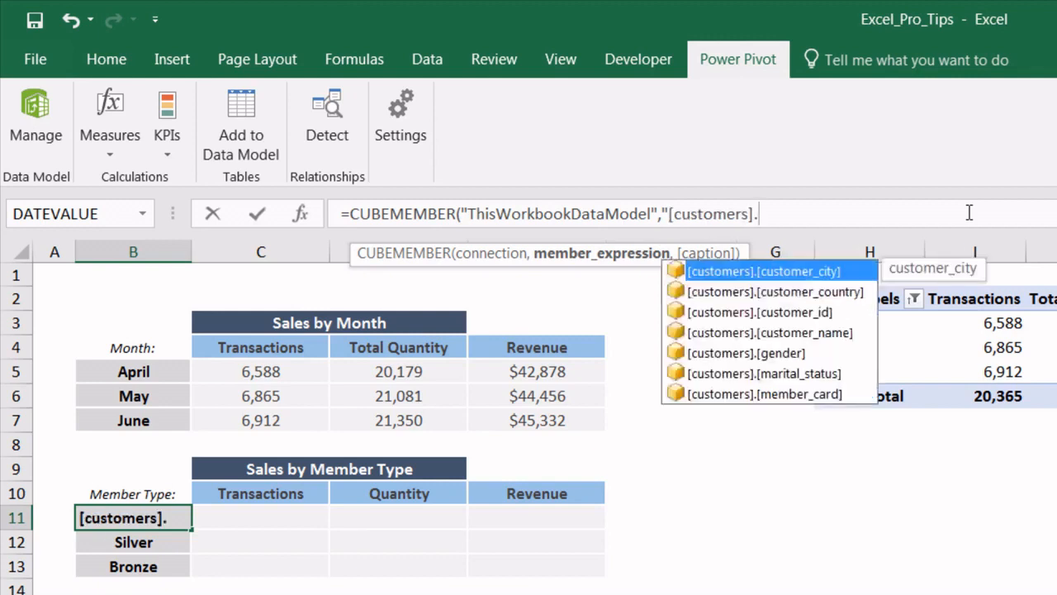
key(Down)
key(Down)
key(Down)
key(Down)
key(Down)
key(Down)
key(Tab)
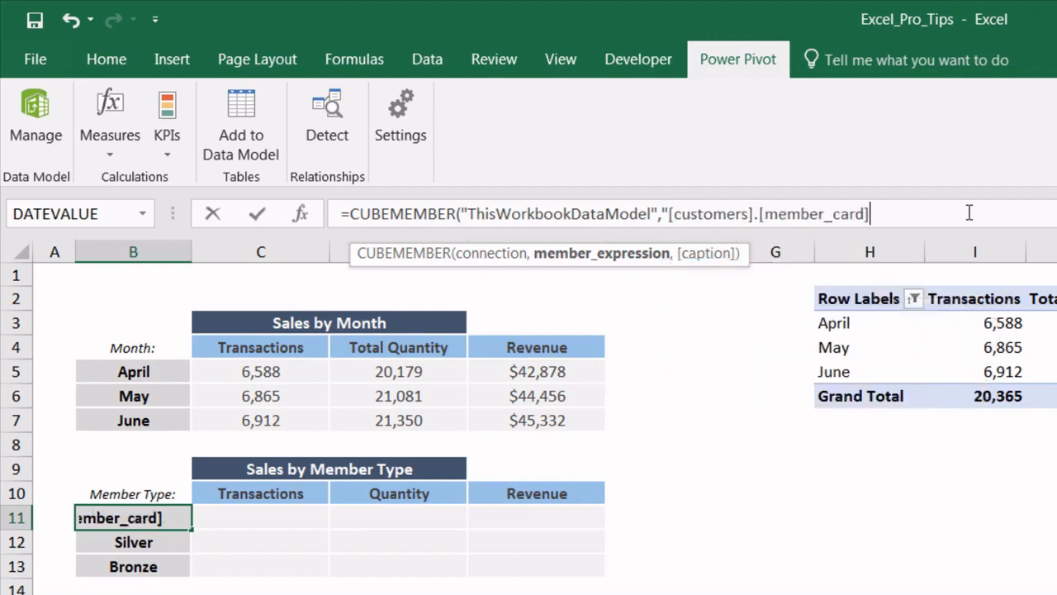
- Complete the B11 CUBEMEMBER expression with the member [Golden] and enter the formula
text(.)
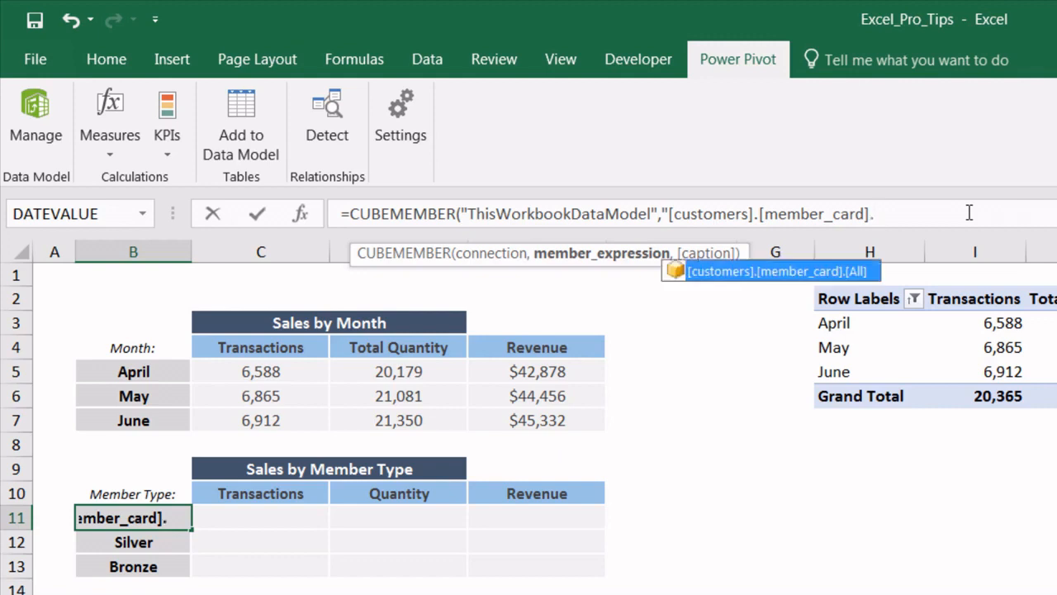
text([)
text(Gold)
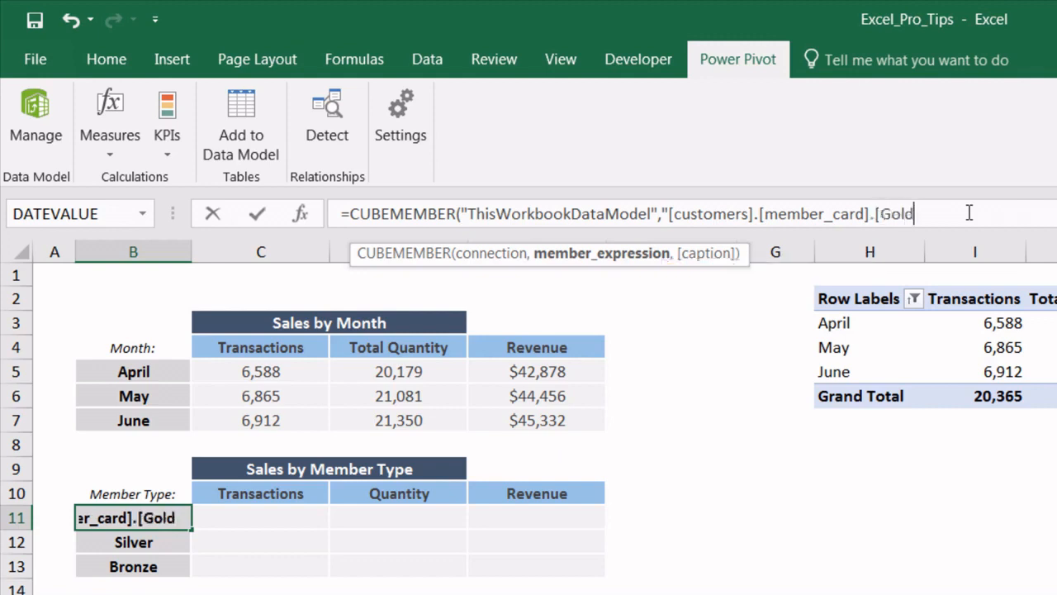
text(en])
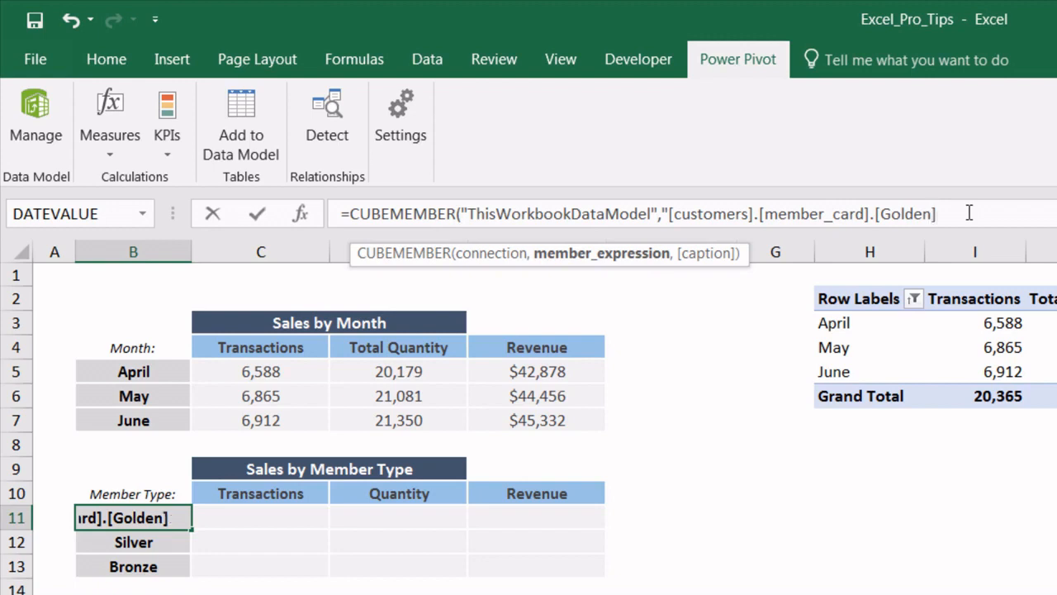
text("))
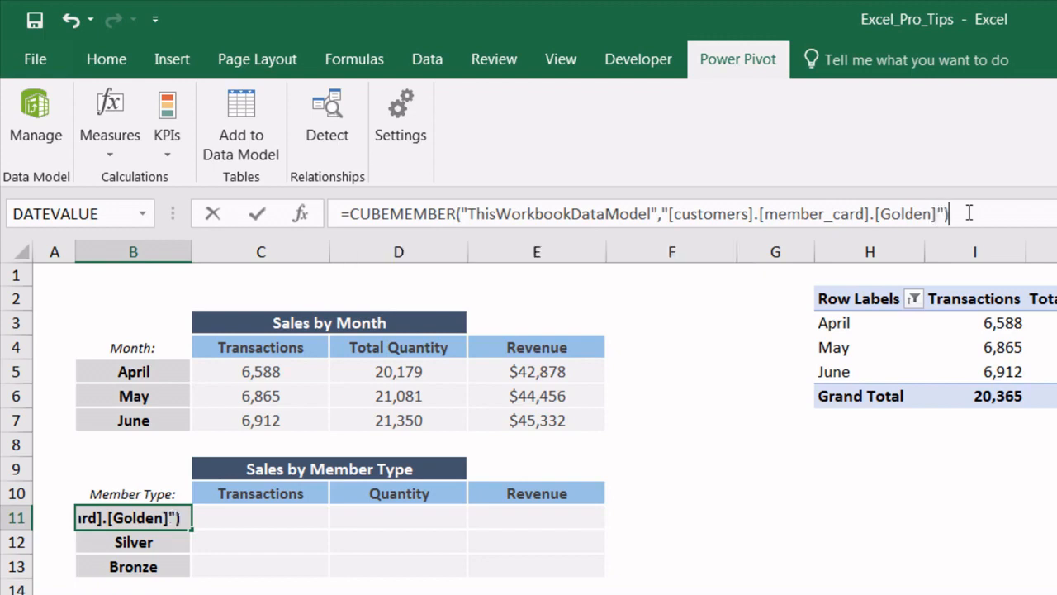
key(Return)
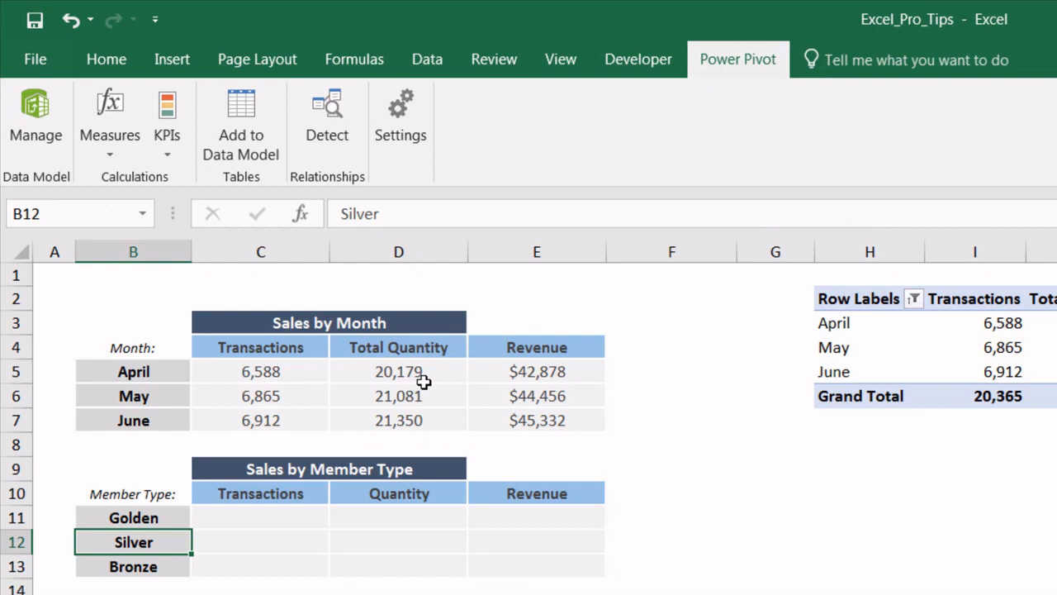
- Copy the Golden CUBEMEMBER formula from B11 into member type label cells B12 and B13
key(Up)
key(ctrl+c)
key(Down)
key(ctrl+v)
key(Down)
key(ctrl+v)
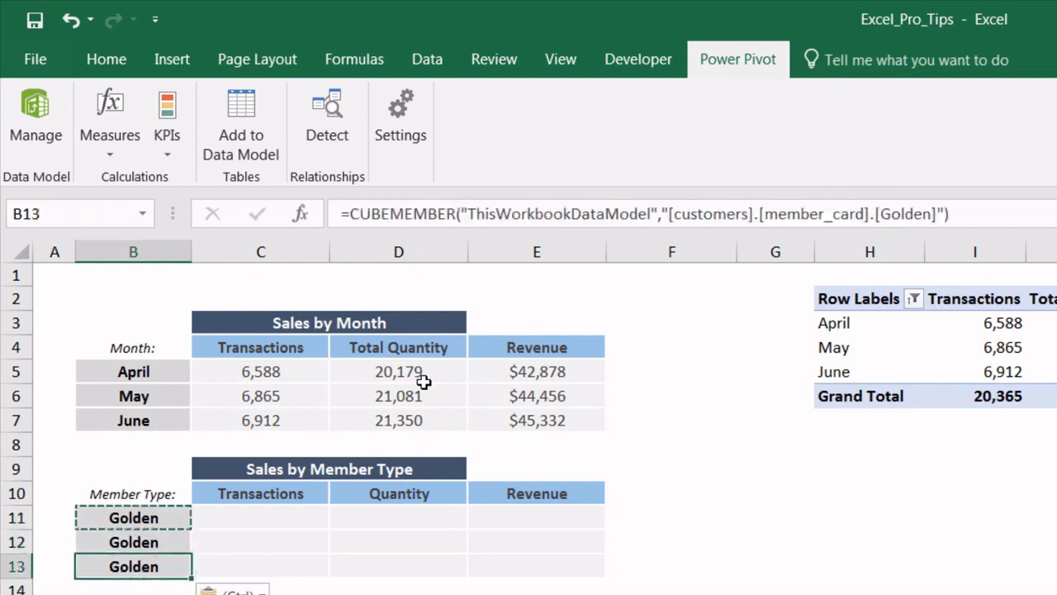
- Change the member card value in the B12 formula to [Silver]
key(Up)
click(933, 213)
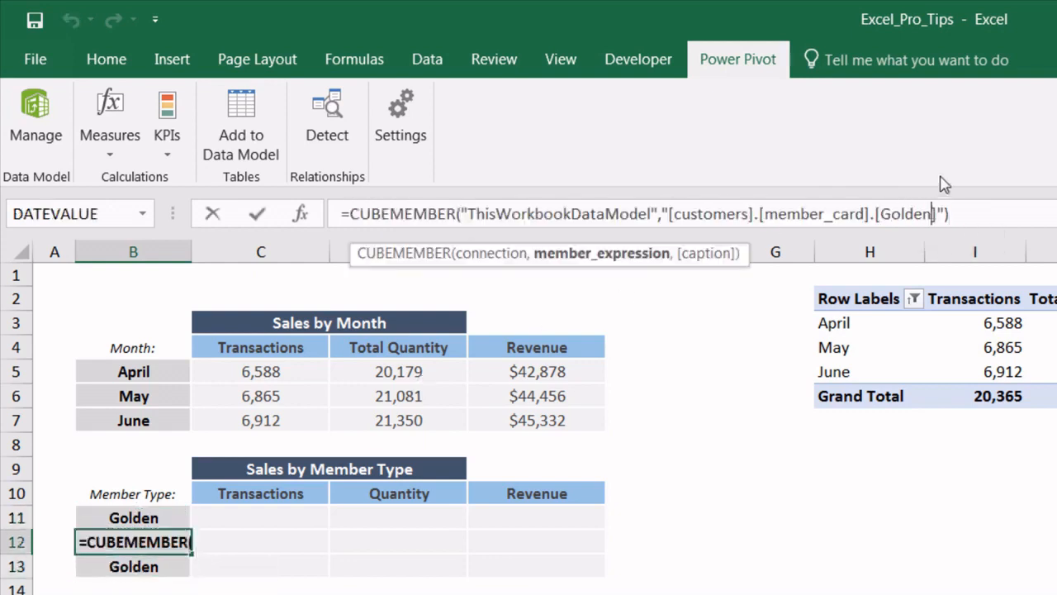
key(BackSpace)
key(BackSpace)
key(BackSpace)
key(BackSpace)
key(BackSpace)
key(BackSpace)
text(Silver)
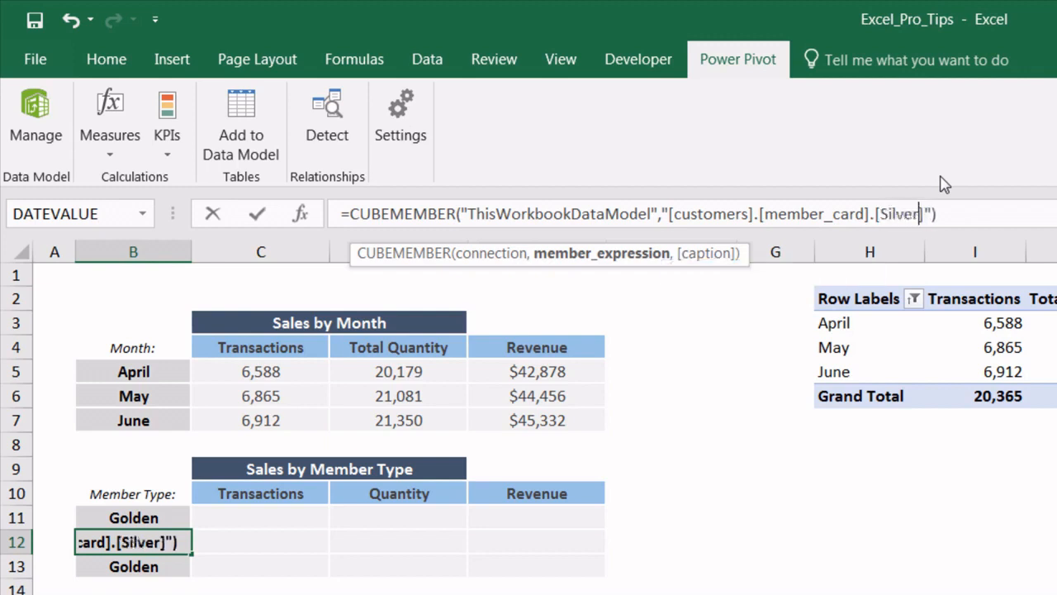
key(Return)
- Change the member card value in the B13 formula to [Bronze]
click(923, 214)
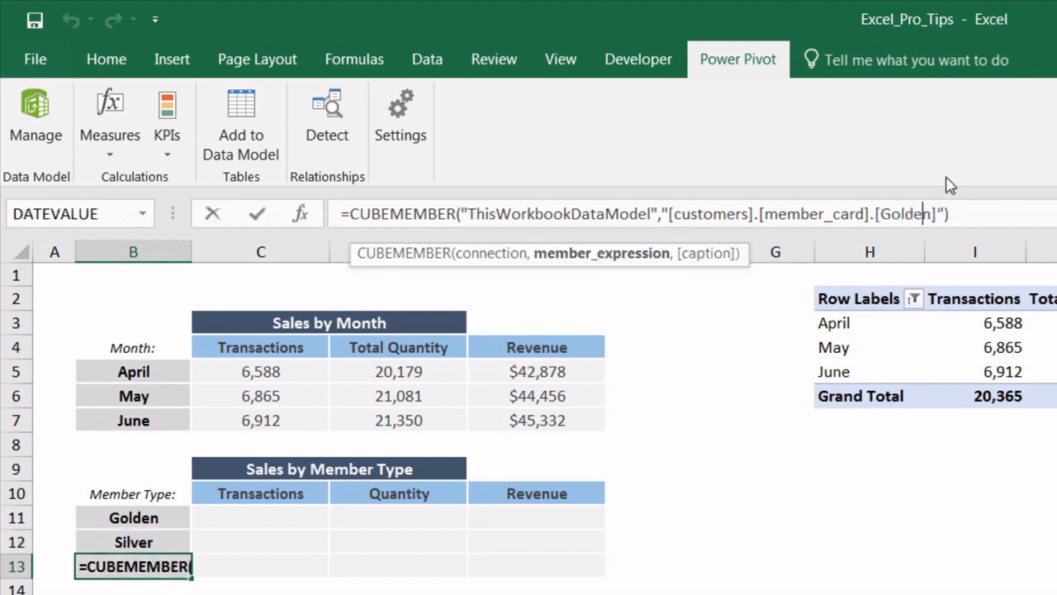
key(Delete)
key(BackSpace)
key(BackSpace)
key(BackSpace)
key(BackSpace)
key(BackSpace)
text(Bro)
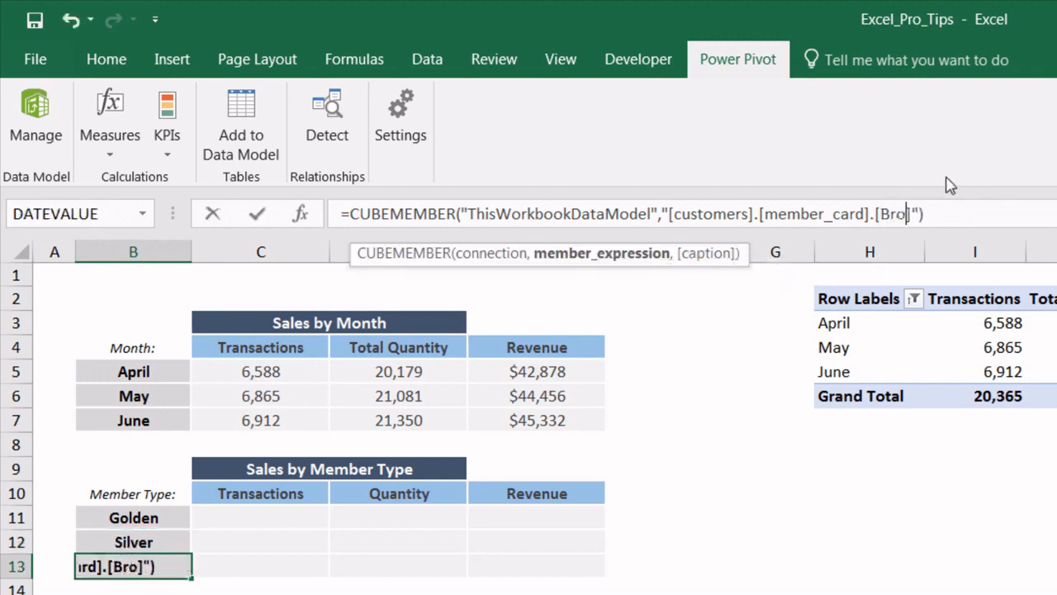
text(nze)
key(Return)
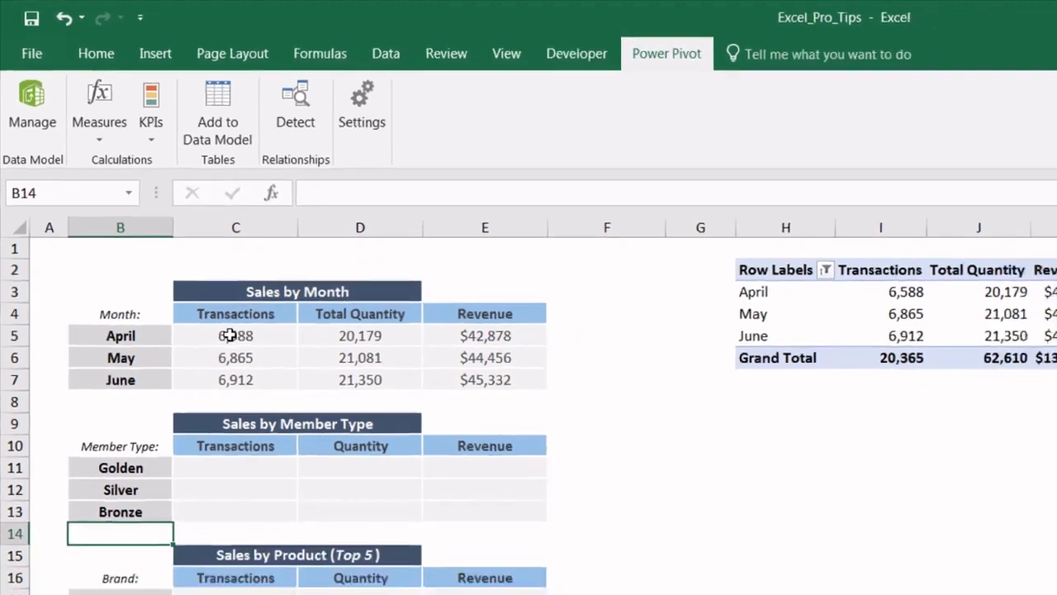
- Copy the CUBEVALUE formula from C5 into C11 and fill it through the Sales by Member Type range C11:E13
click(229, 335)
key(ctrl+c)
click(223, 472)
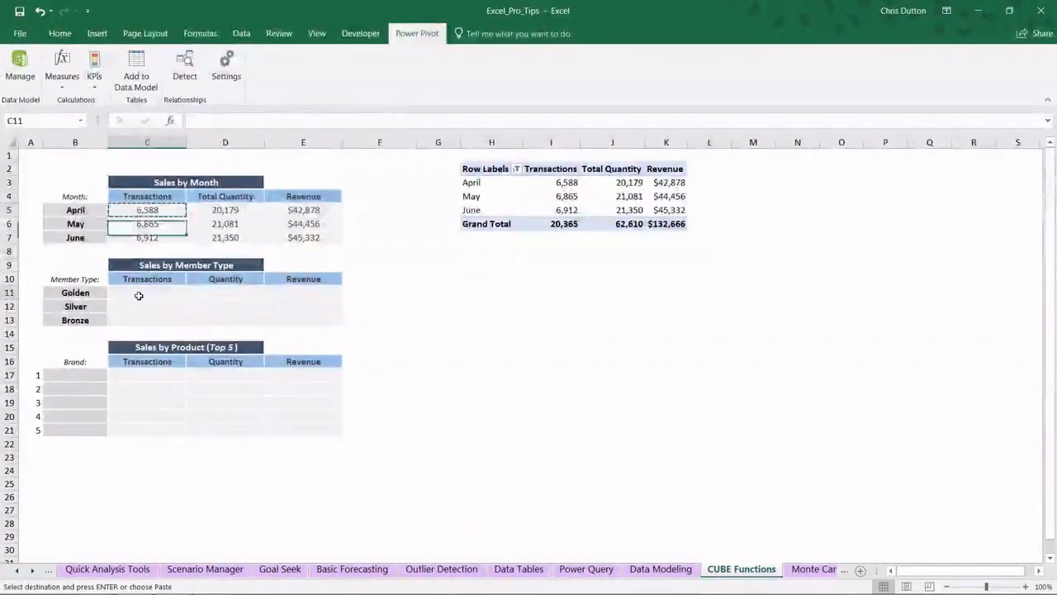
key(ctrl+v)
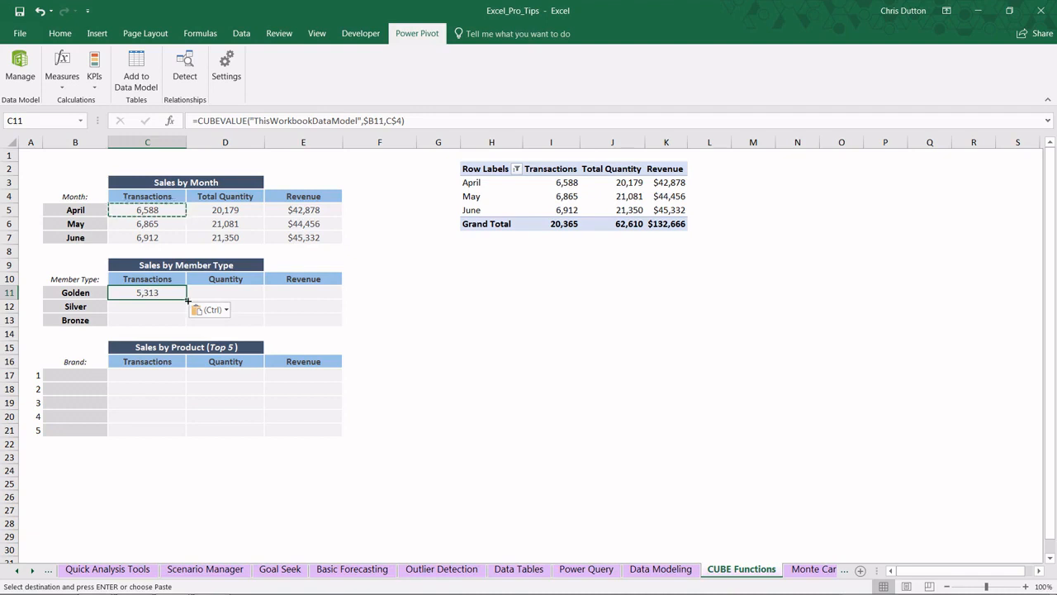
drag(188, 301, 341, 327)
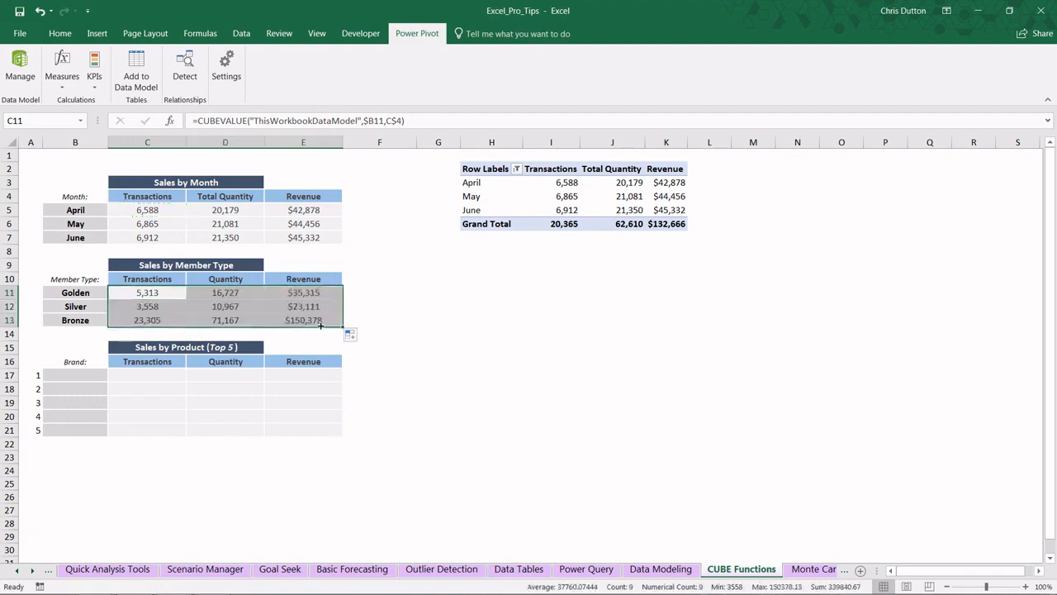
- Inspect which label and header cells the C11 CUBEVALUE formula references
click(153, 296)
key(F2)
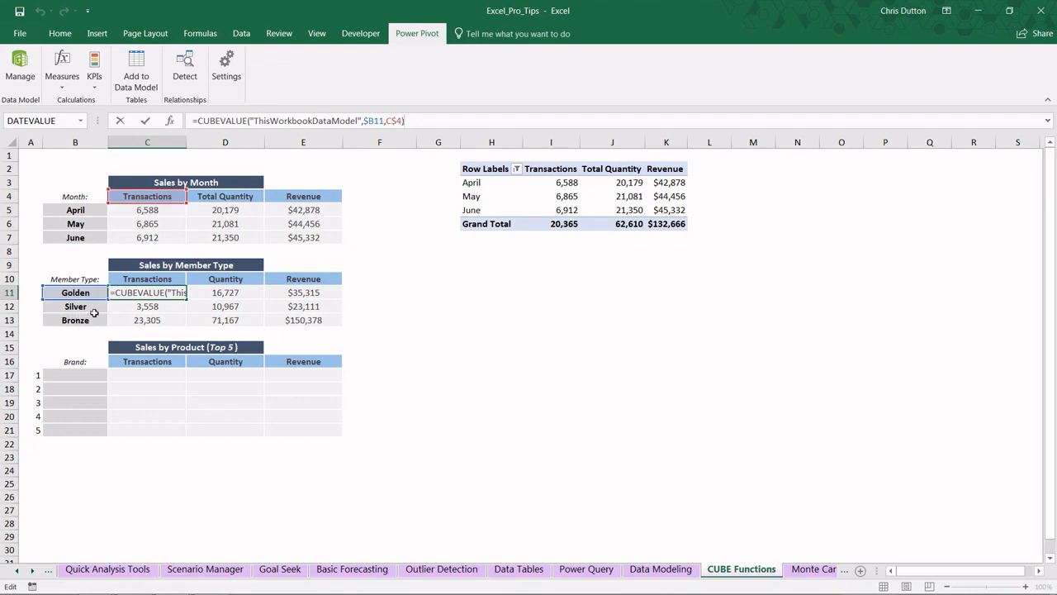
key(Return)
- Replace month_name with the customers table's member_card field in the PivotTable rows
click(532, 200)
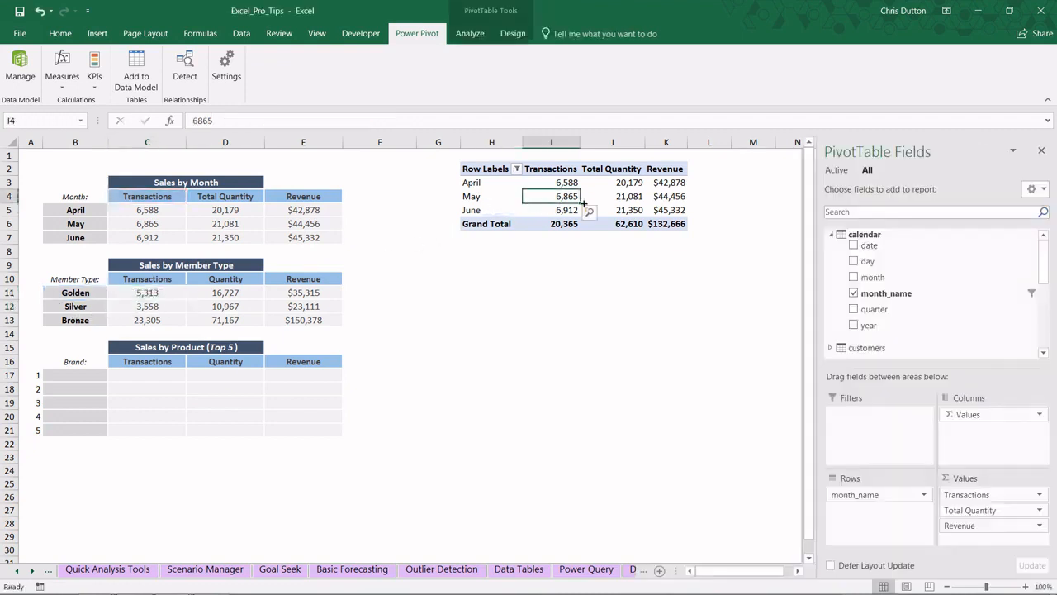
drag(856, 494, 890, 498)
scroll(912, 312, down, 5)
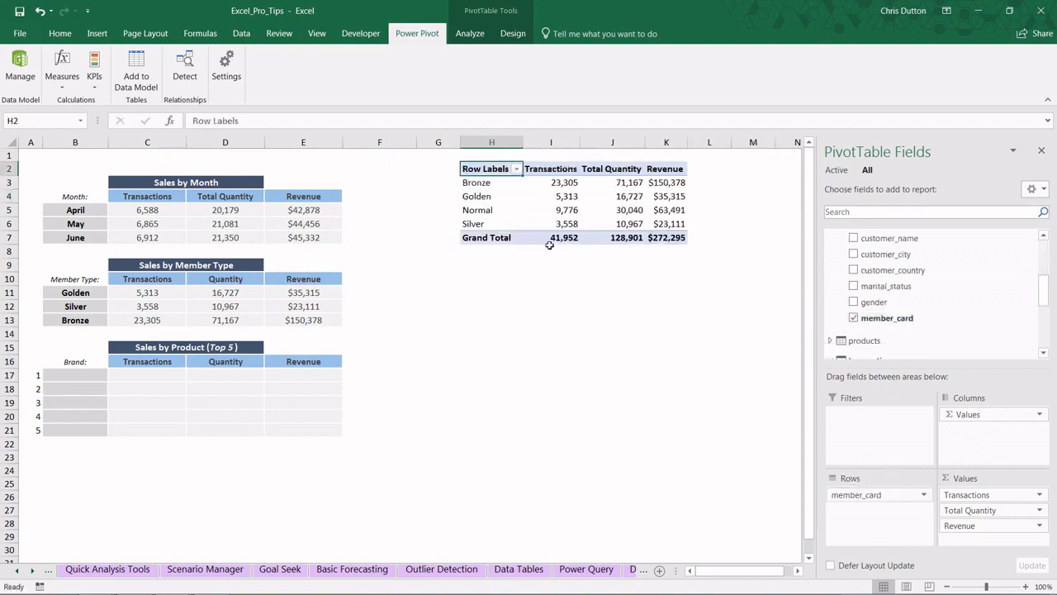
- Reorder the PivotTable rows as Golden, Silver, Bronze, Normal and compare its values with the Sales by Member Type range C11:E13
click(500, 194)
drag(501, 192, 500, 178)
click(487, 220)
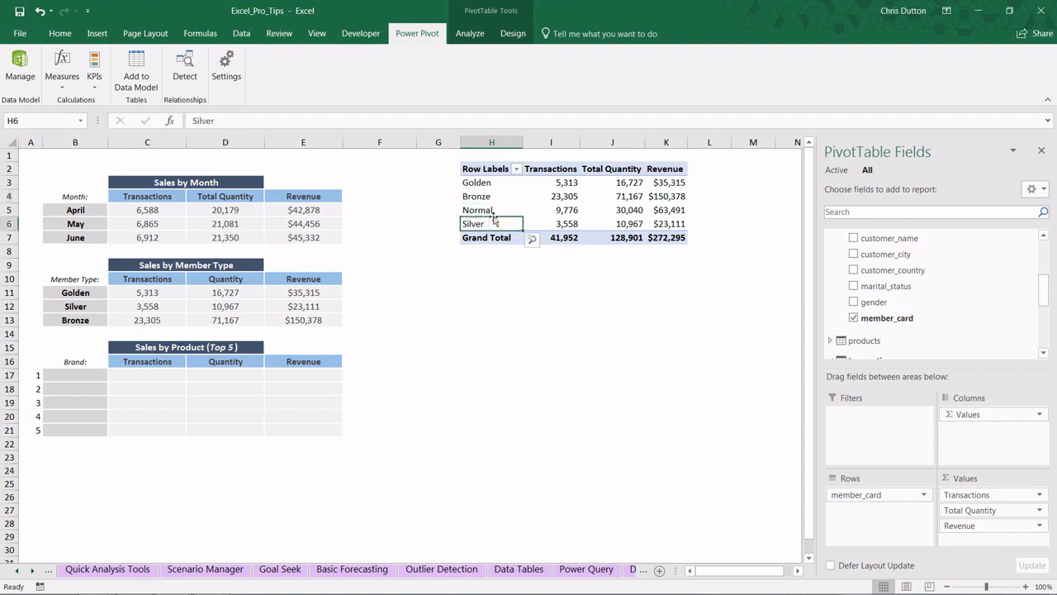
drag(492, 222, 644, 211)
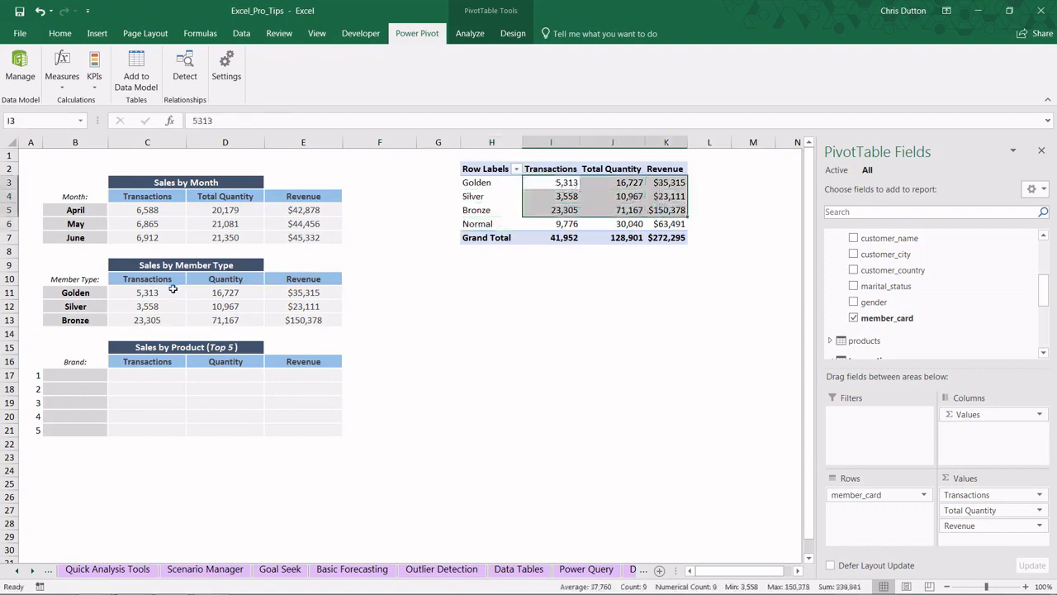
drag(153, 292, 299, 319)
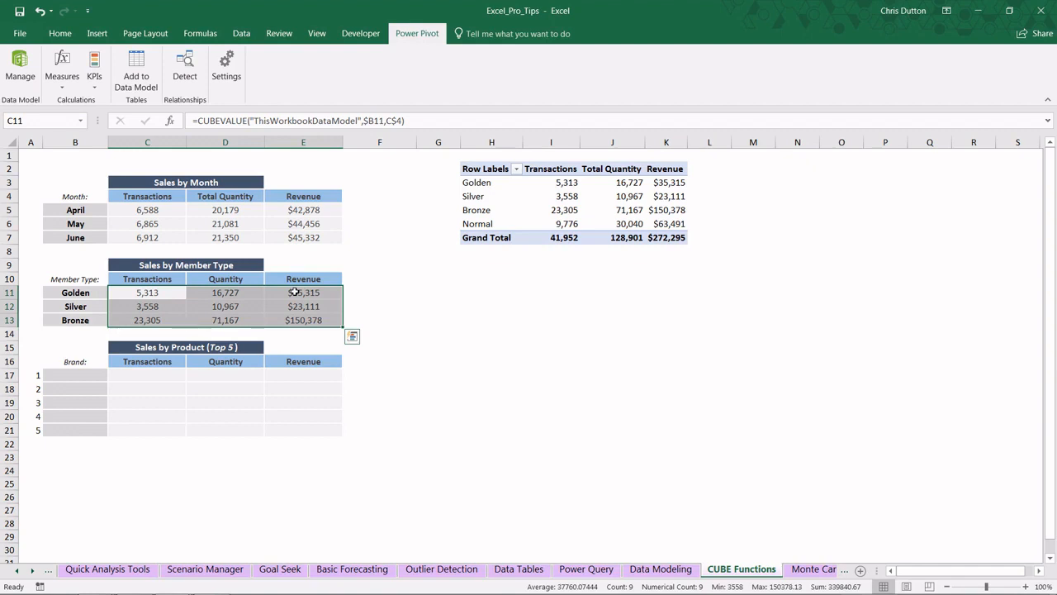
click(147, 378)
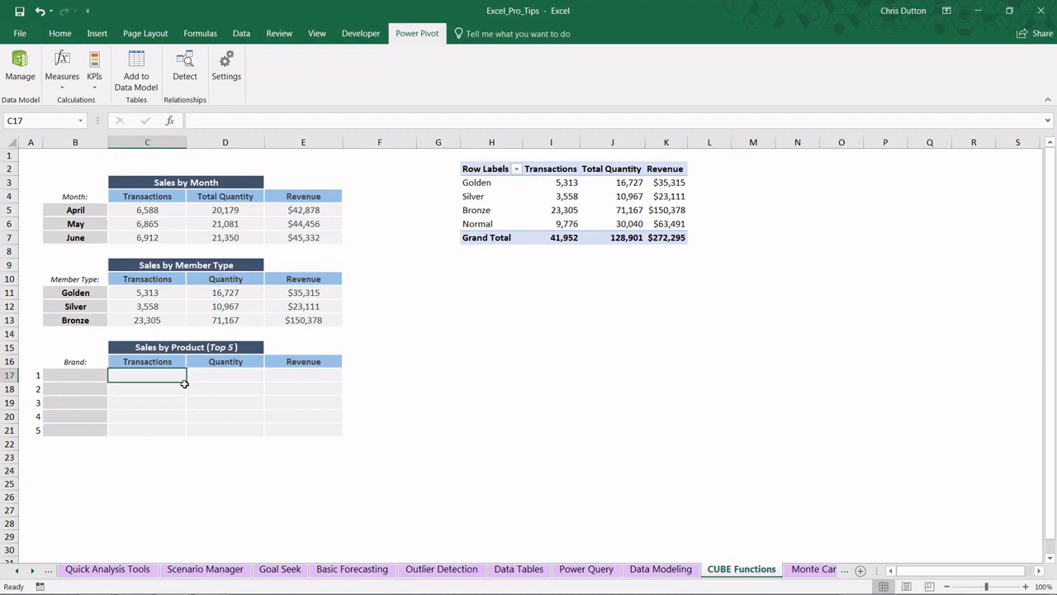
- Start a CUBESET formula in the Brand label cell B16 with ThisWorkbookDataModel as its connection
click(89, 377)
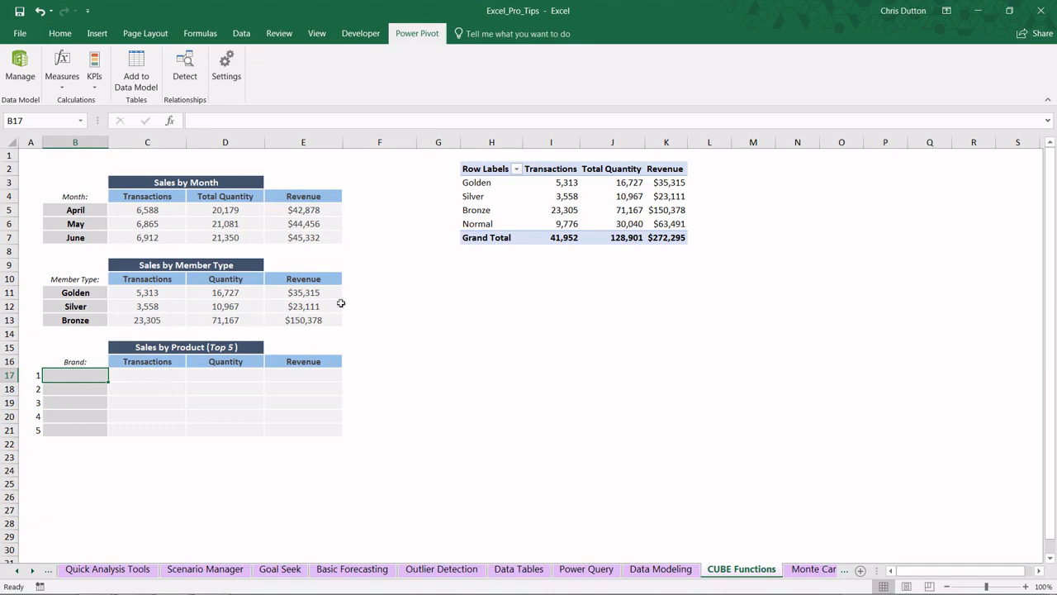
click(552, 195)
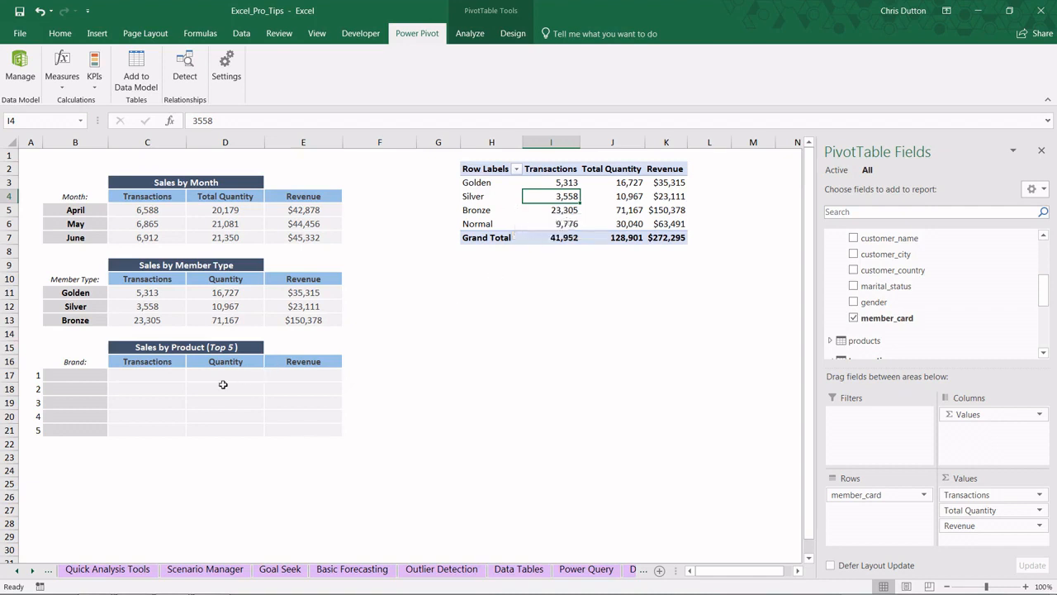
click(77, 362)
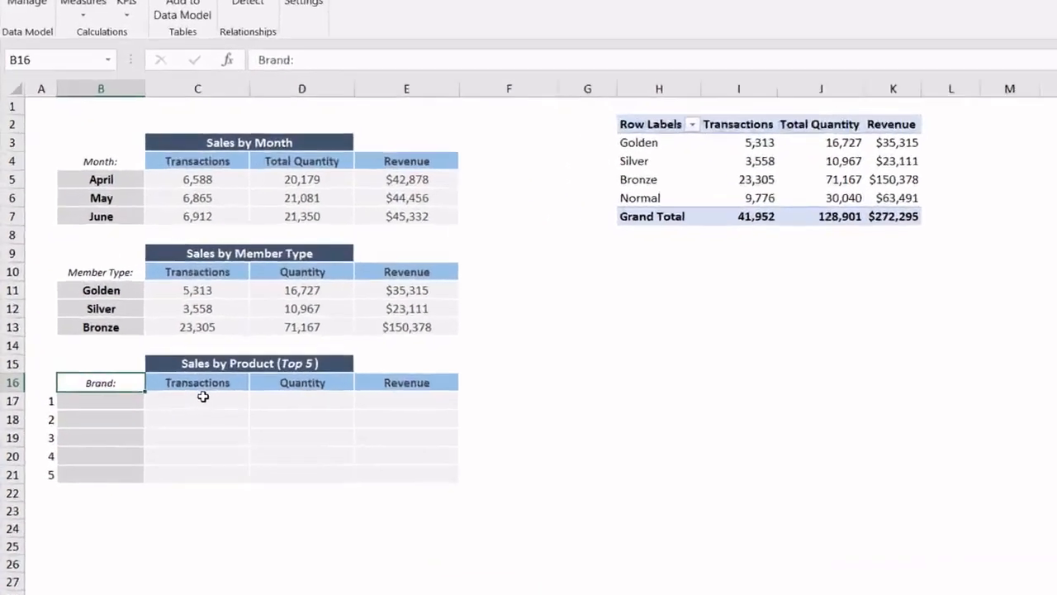
text(=CUBES)
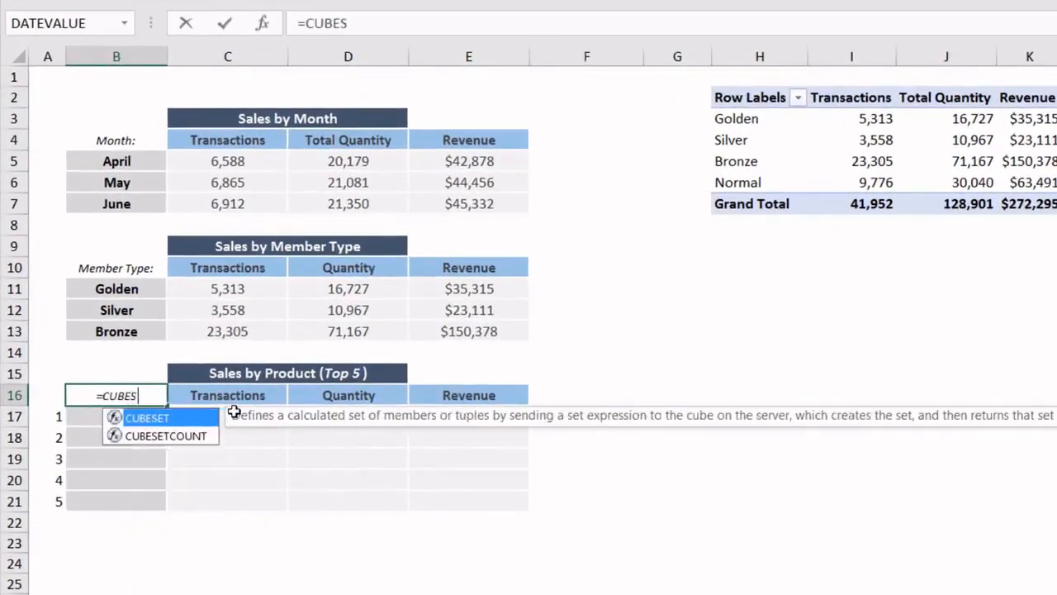
text(ET(")
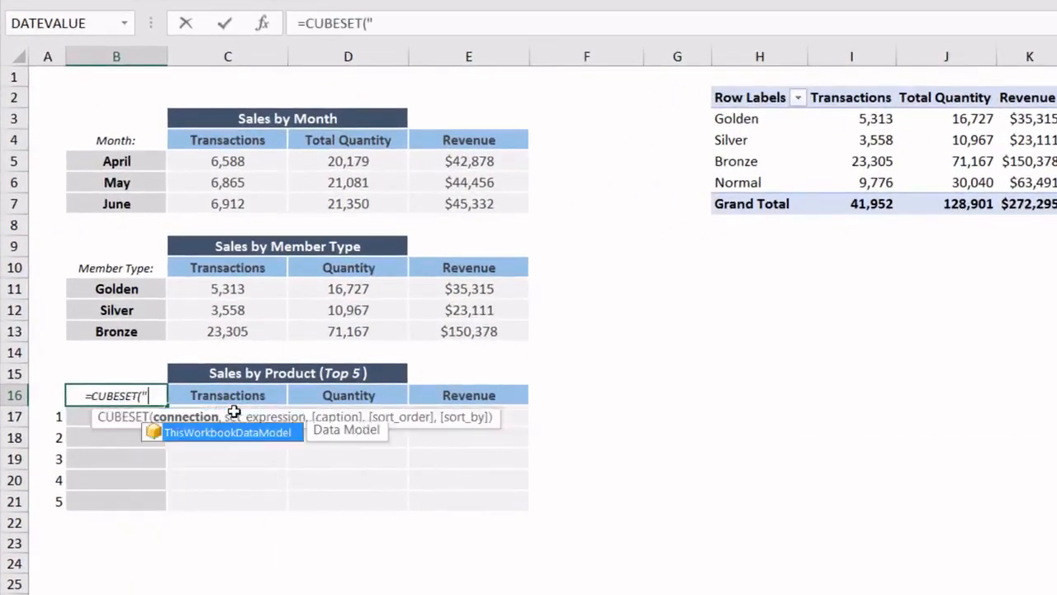
key(Tab)
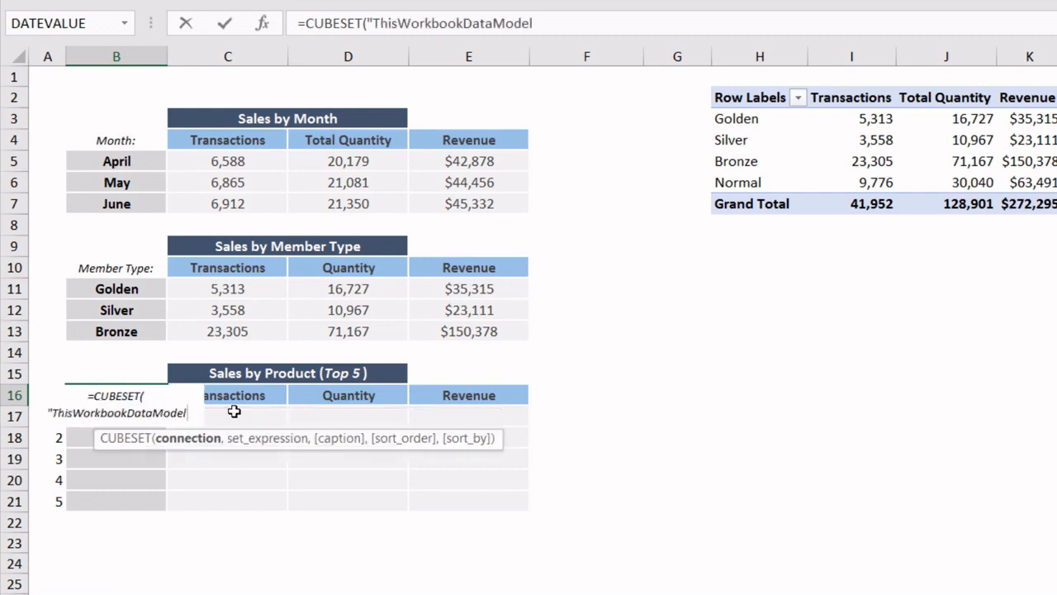
text(",)
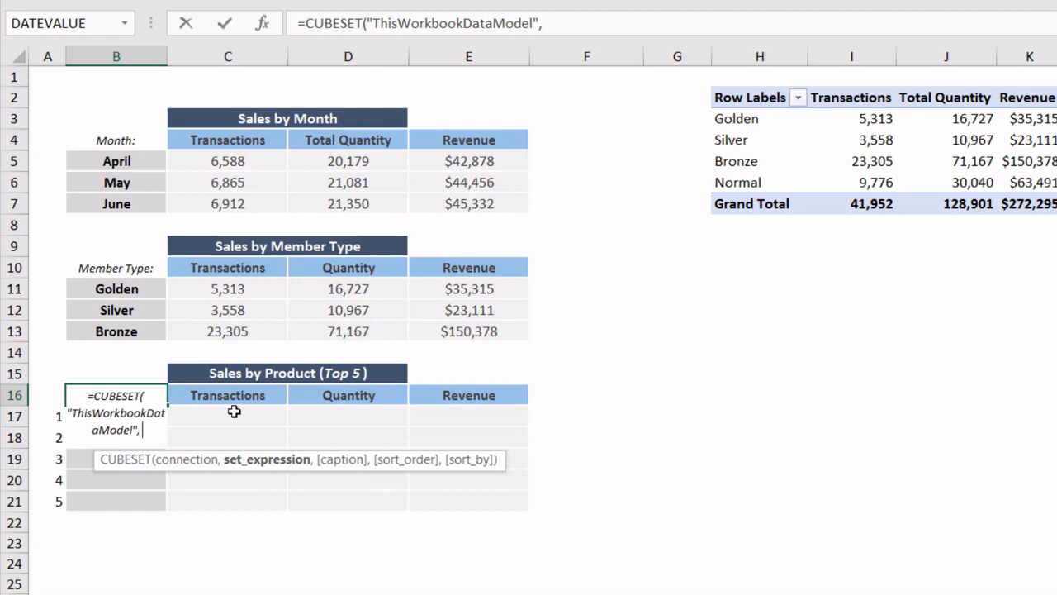
- Enter "[products].[product_brand].members" as the set expression of the CUBESET formula in B16
text("pro)
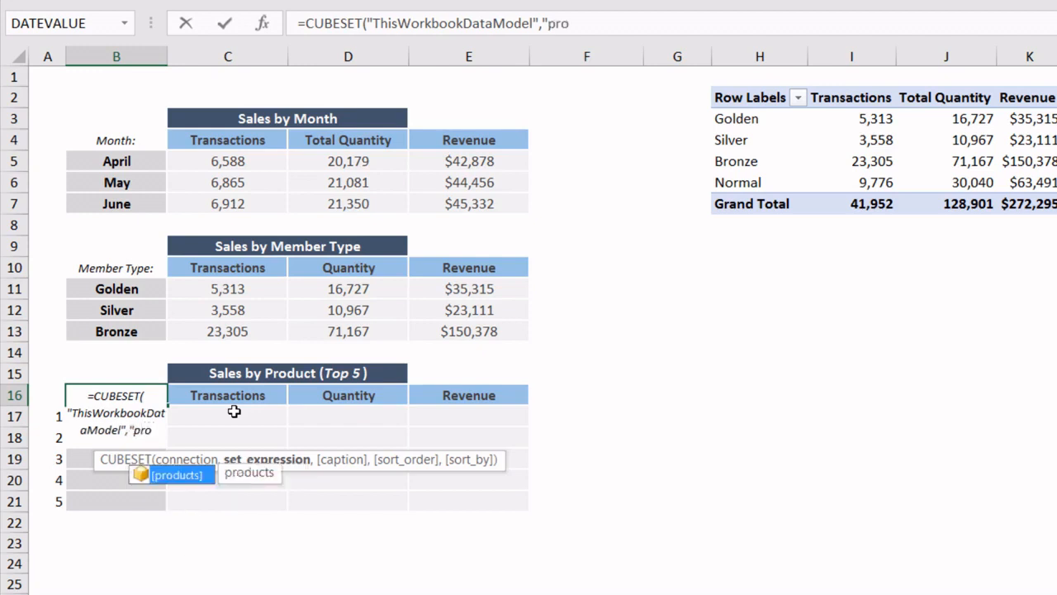
key(Tab)
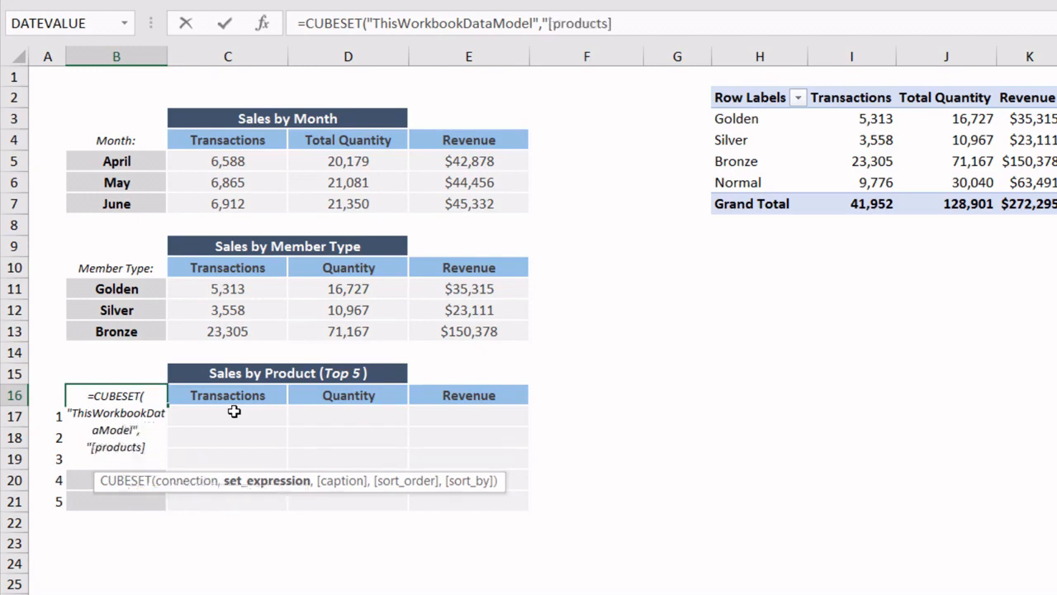
text(.)
key(Down)
key(Up)
key(Tab)
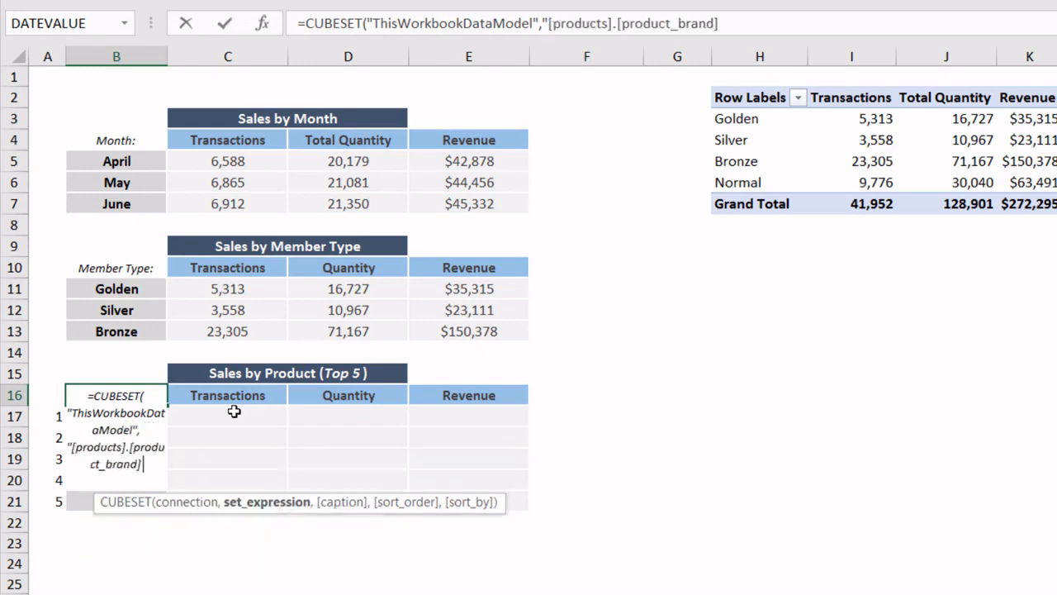
text(.)
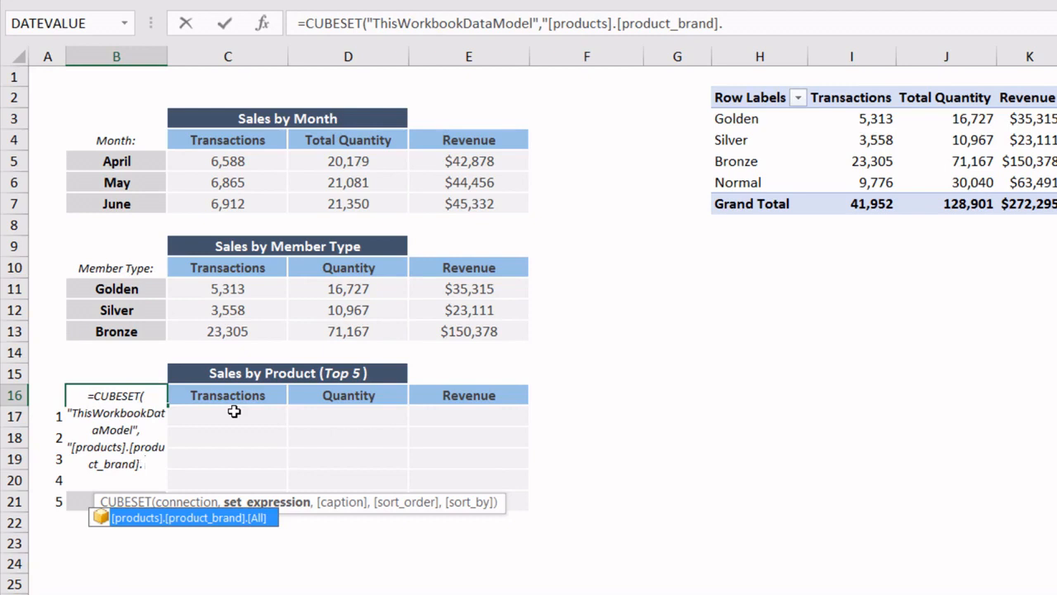
text(members)
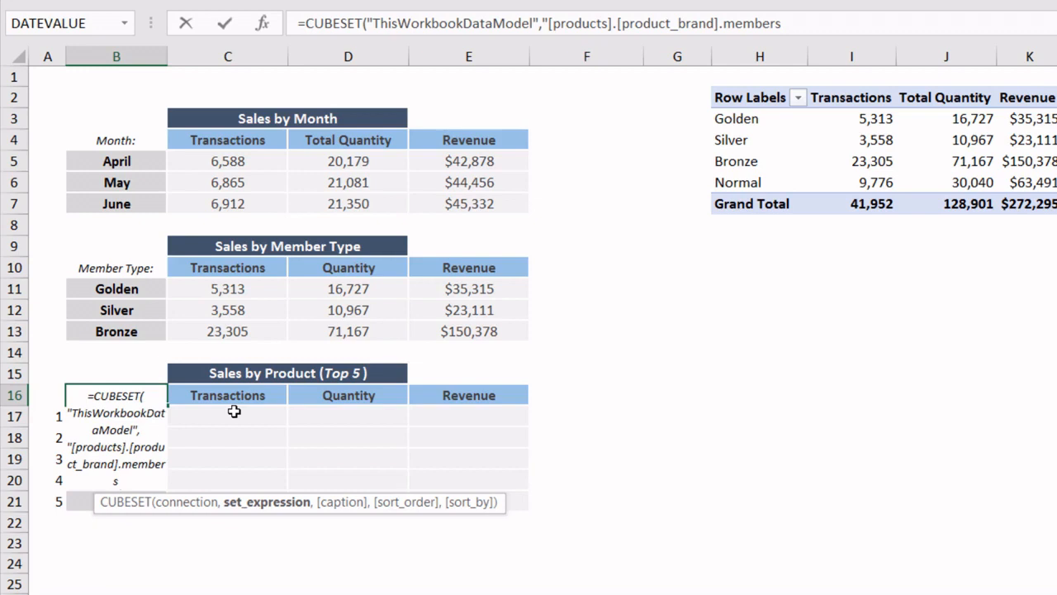
- Give the CUBESET formula the caption "Brands" and sort order 2 (Descending)
text(",)
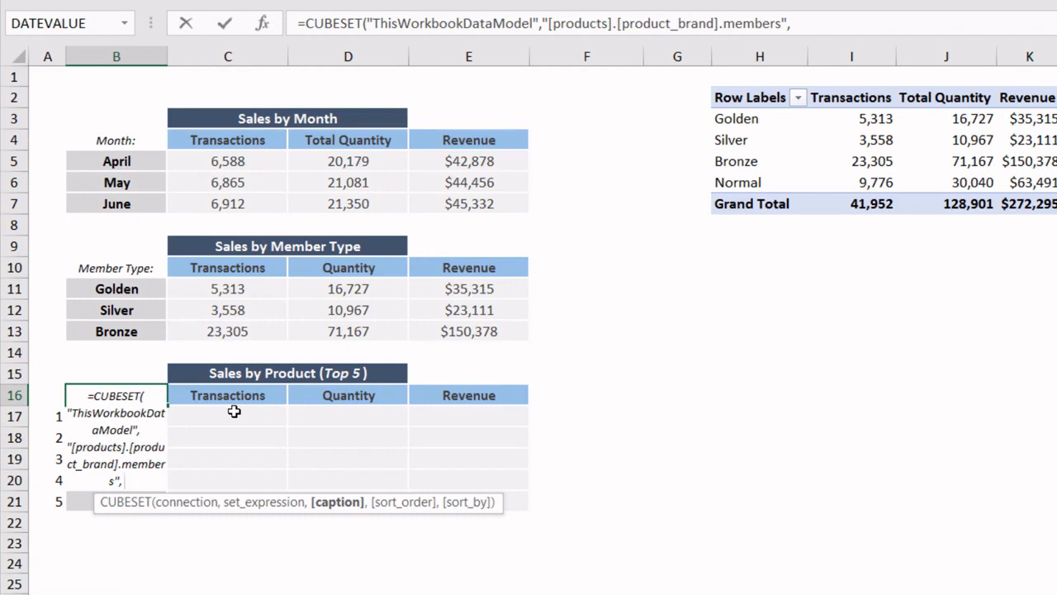
text("Brand)
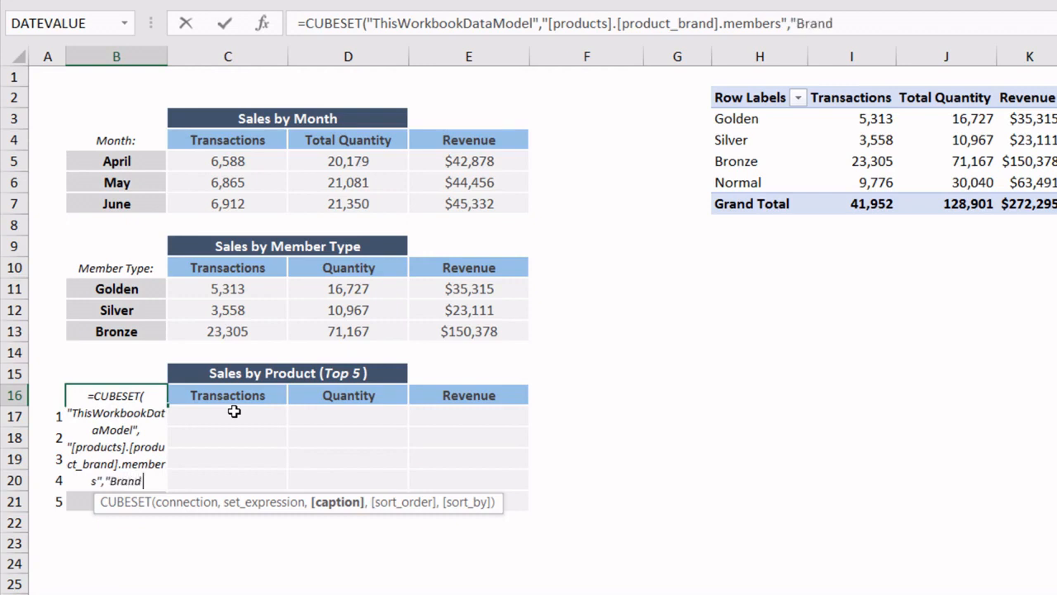
text(s",)
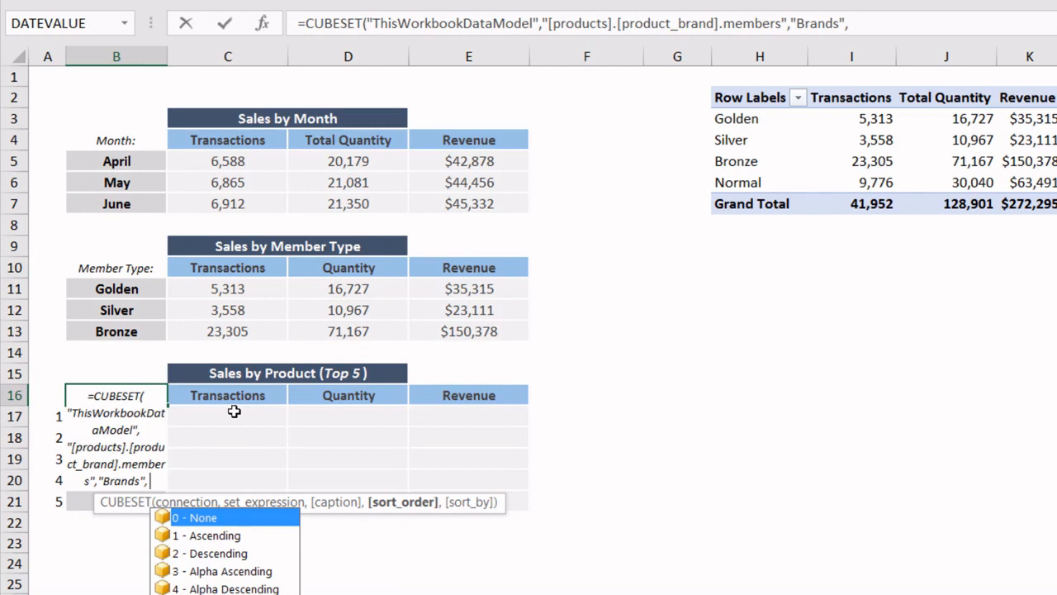
key(Down)
key(Down)
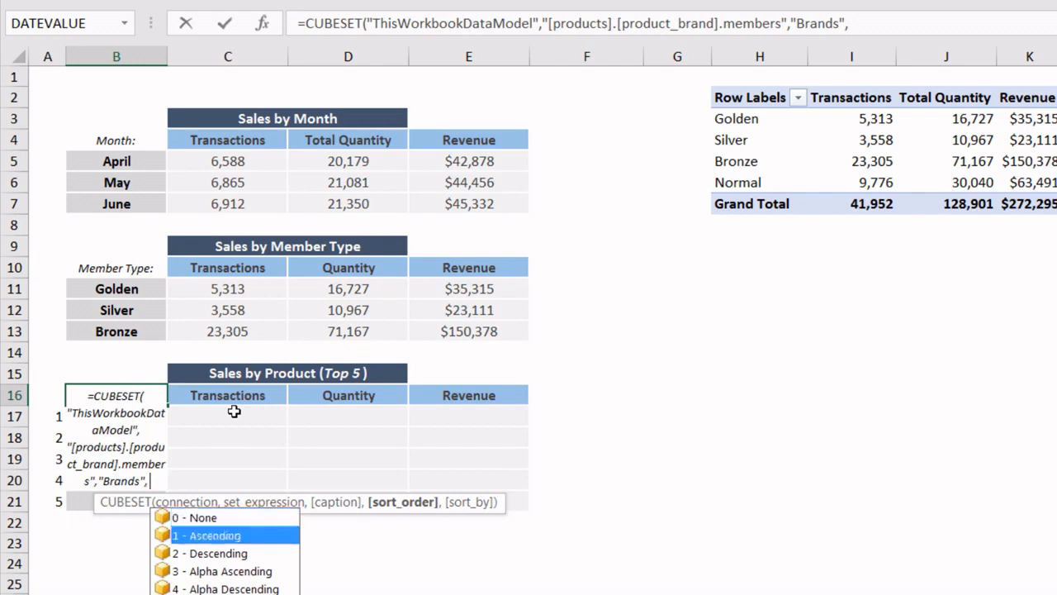
key(Tab)
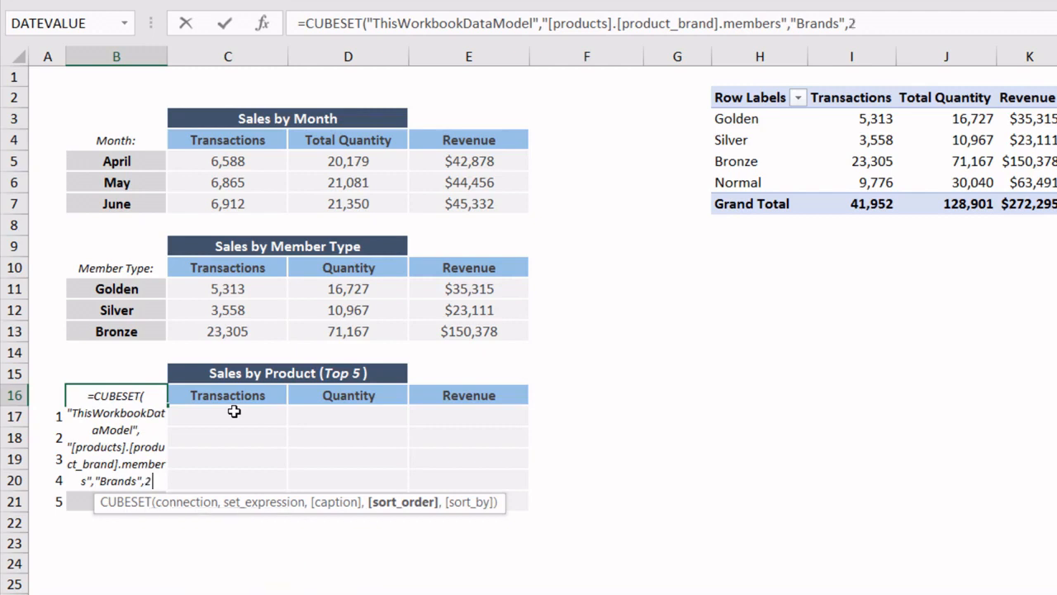
- Sort the set by "[Measures].[Transactions]" and complete the CUBESET formula in B16
text(,)
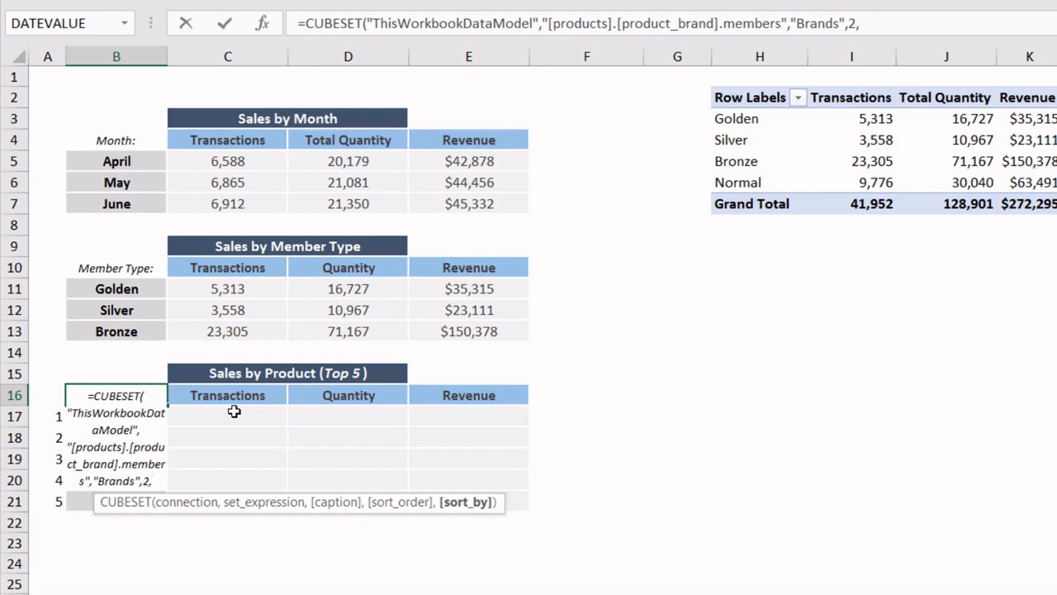
text(")
key(Down)
key(Down)
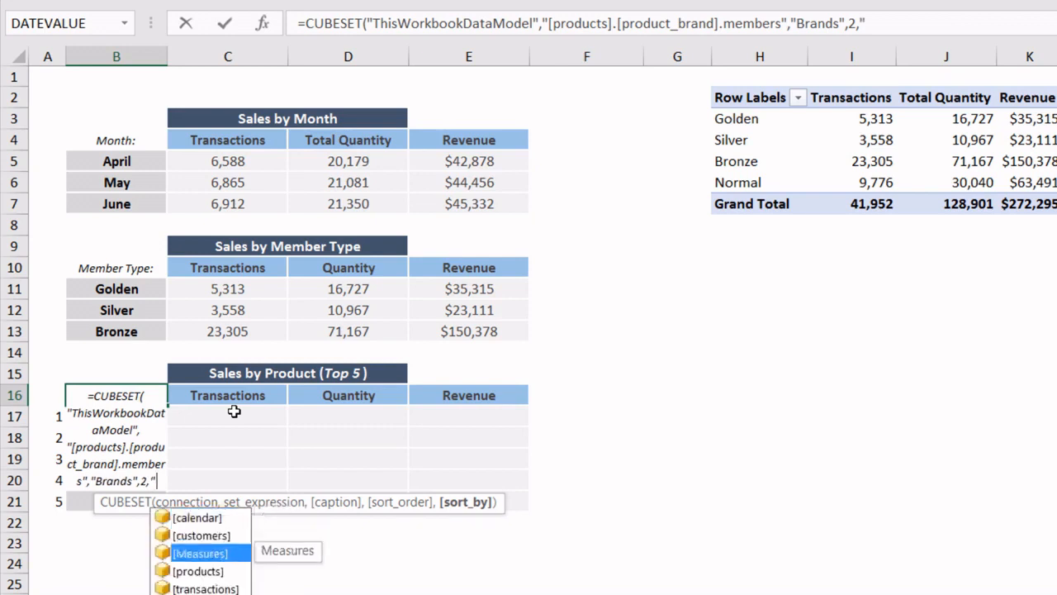
key(Tab)
text(.)
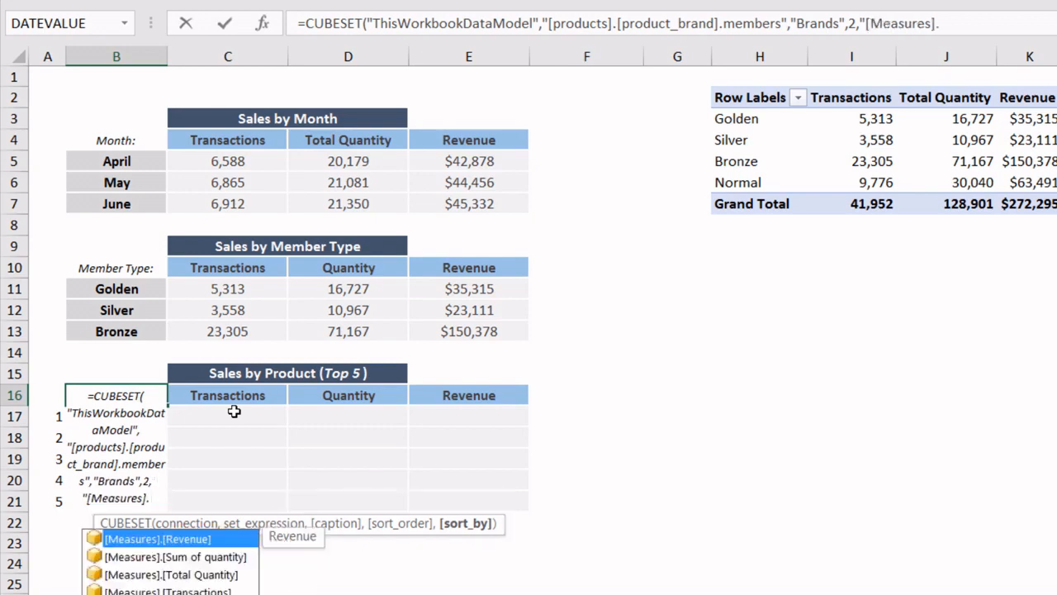
key(Down)
key(Down)
key(Down)
key(Tab)
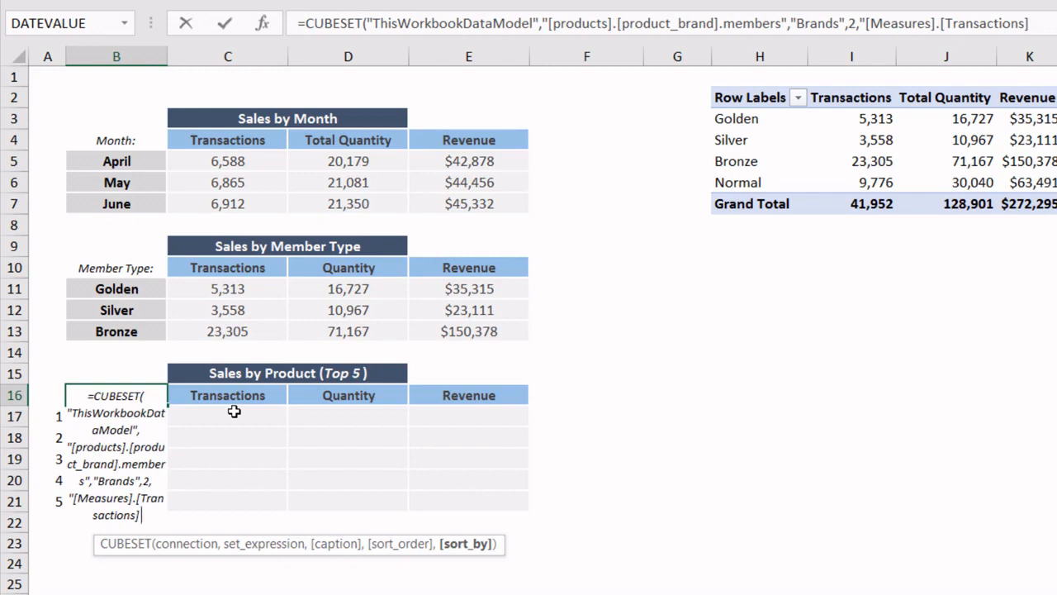
text("))
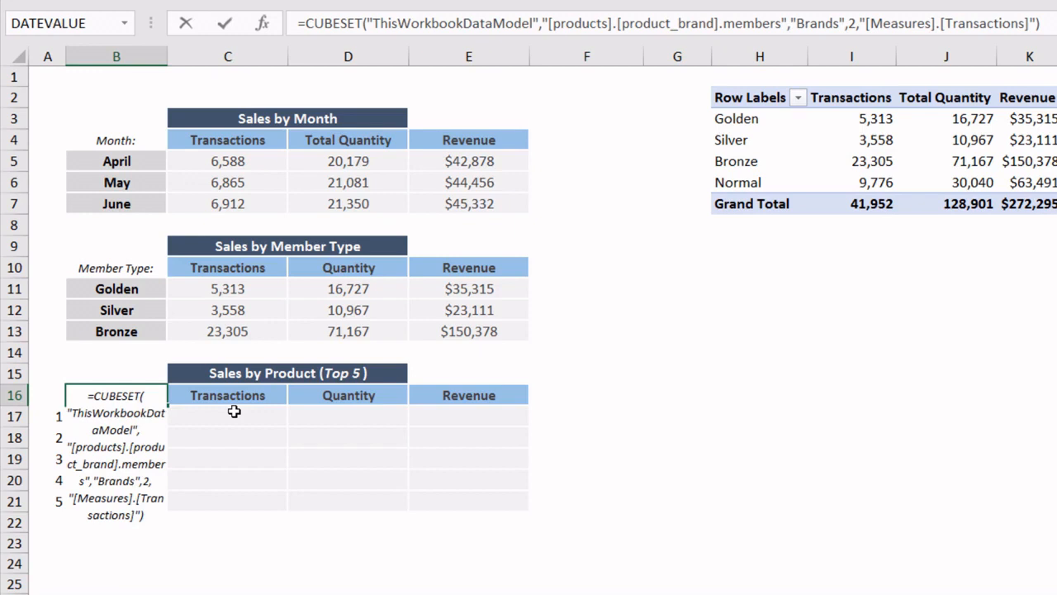
key(Return)
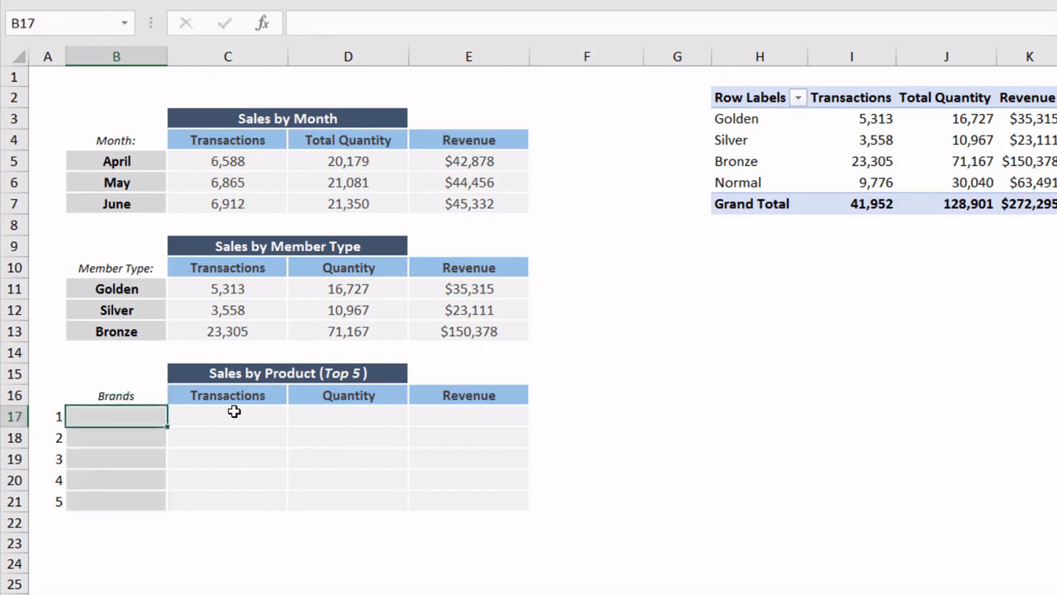
key(Up)
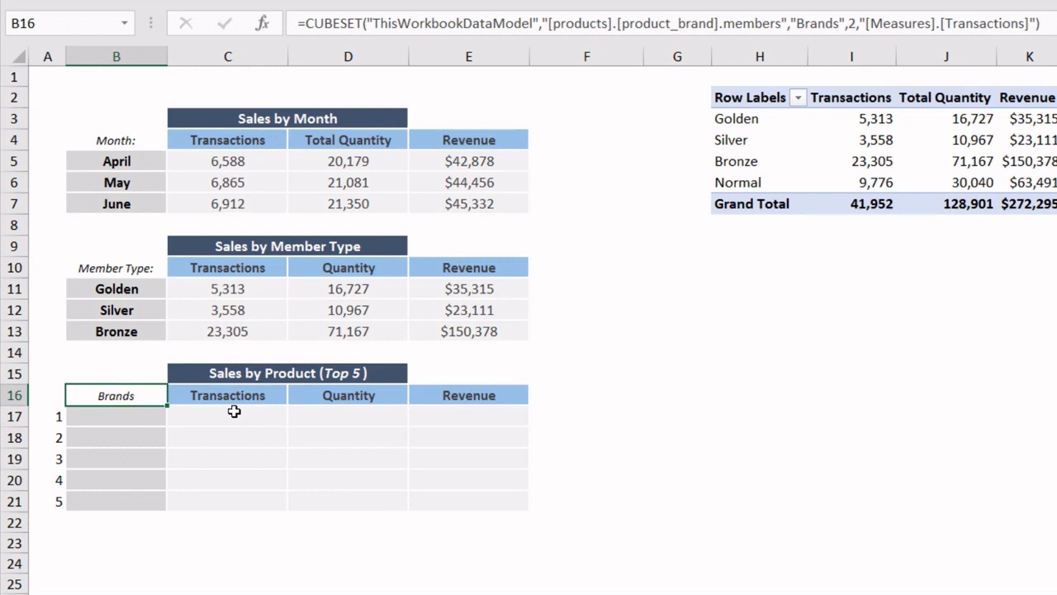
- Enter =CUBERANKEDMEMBER("ThisWorkbookDataModel",$B$16,A17) in B17 as the first brand label of the Top 5 table
key(Down)
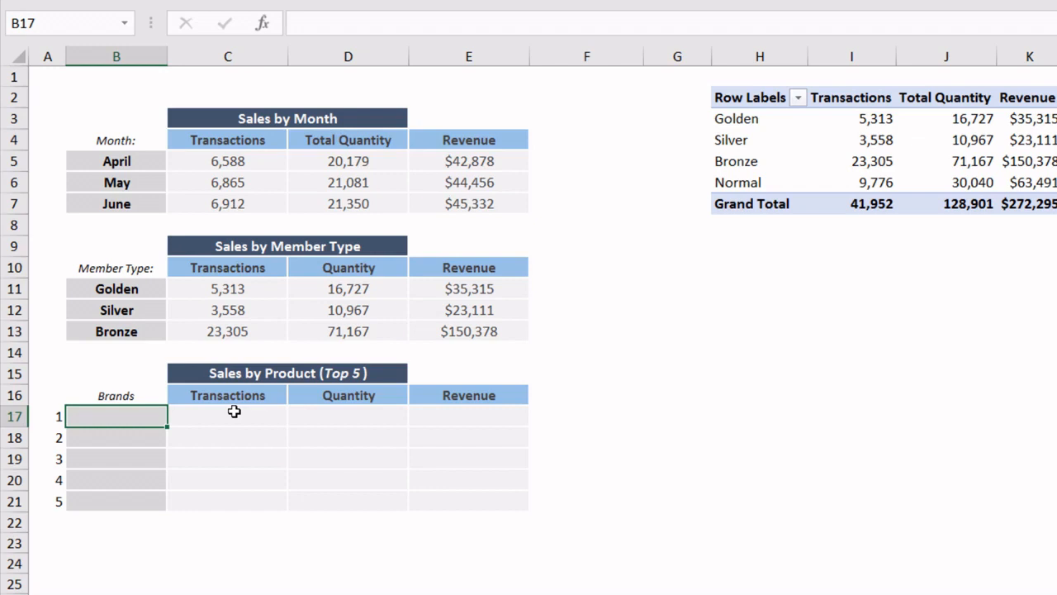
text(=CUBE)
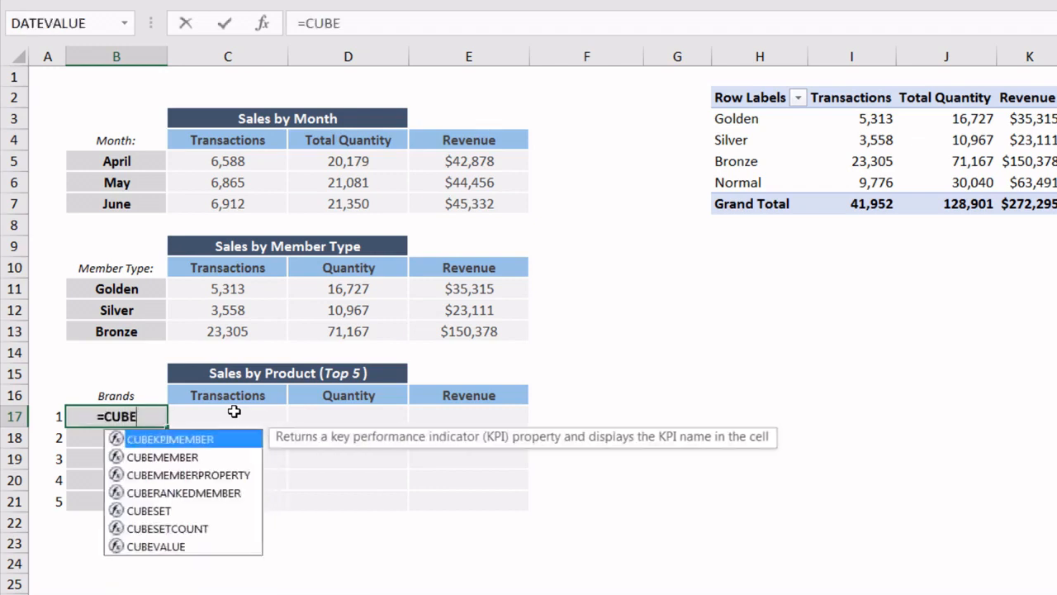
text(RANKEDMEMB)
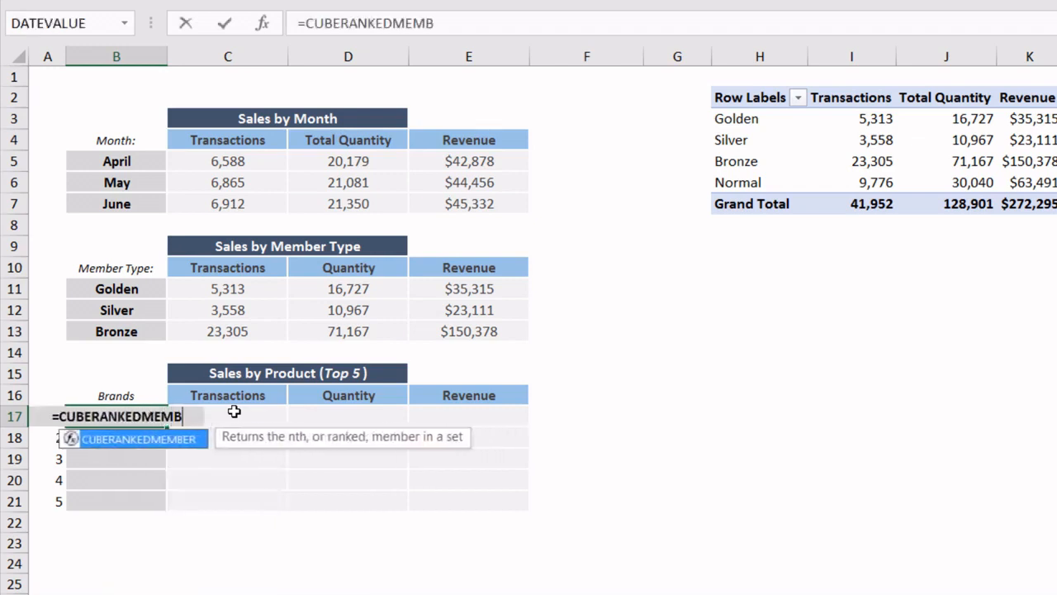
text(ER(")
key(Tab)
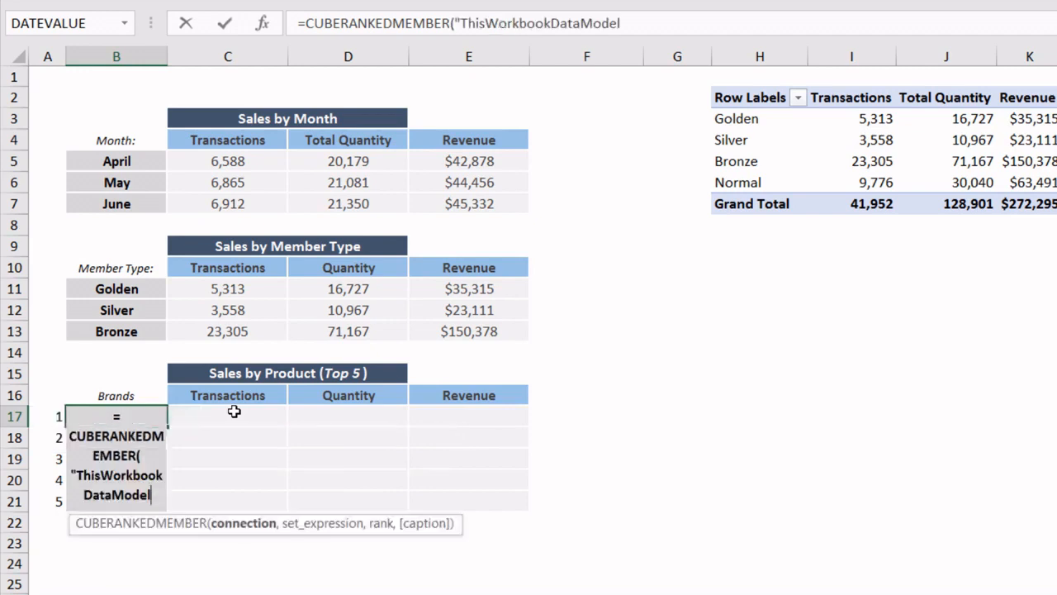
text(",)
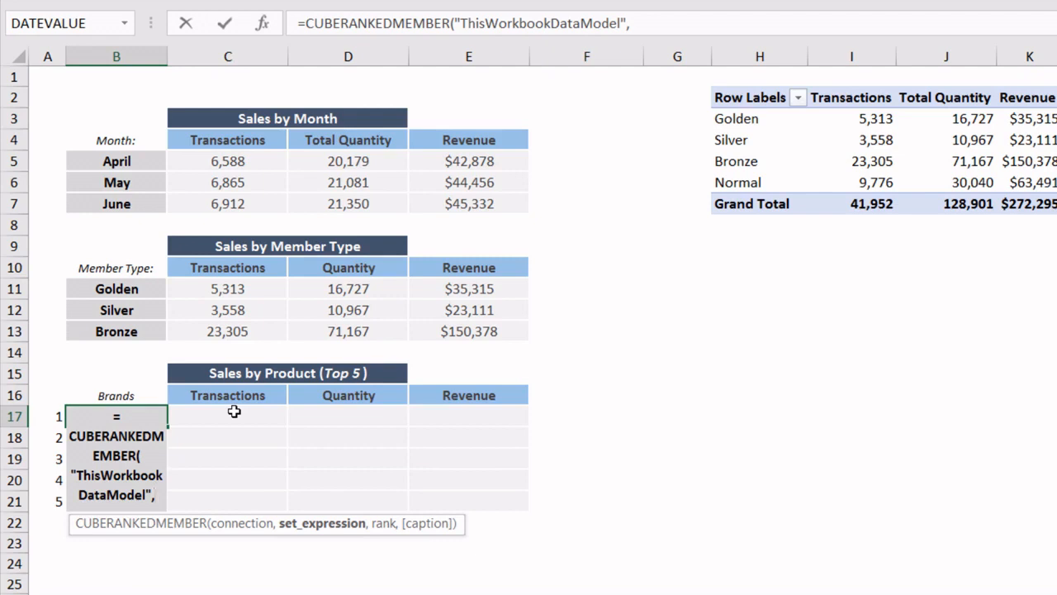
key(Up)
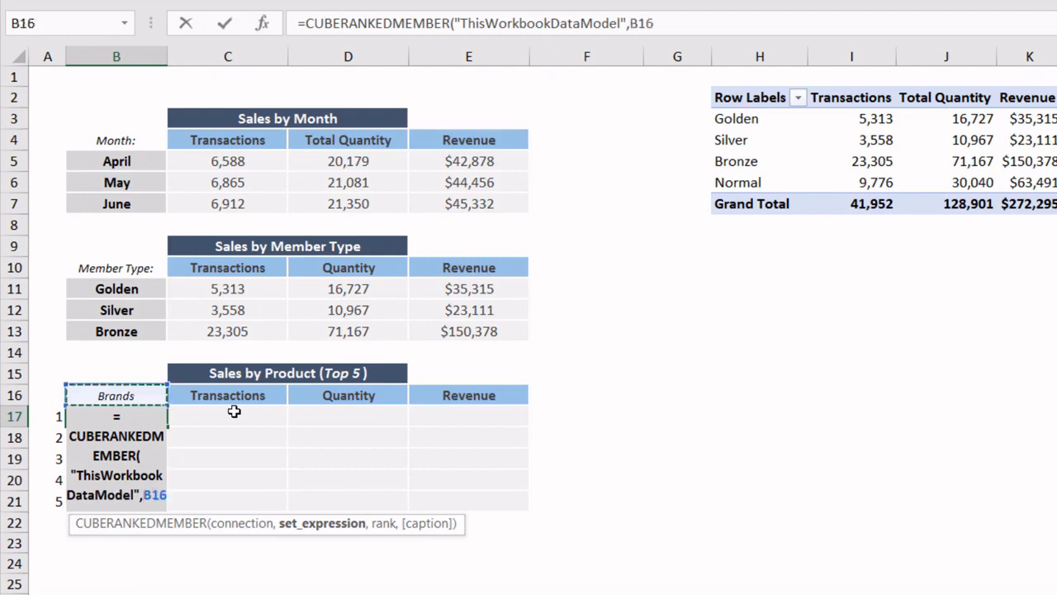
key(F4)
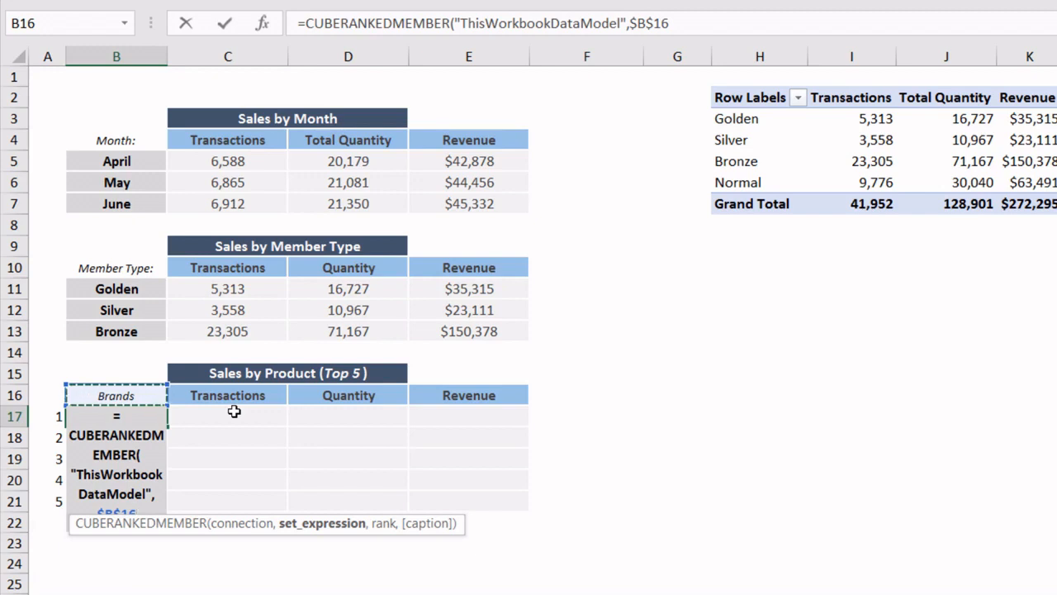
text(,)
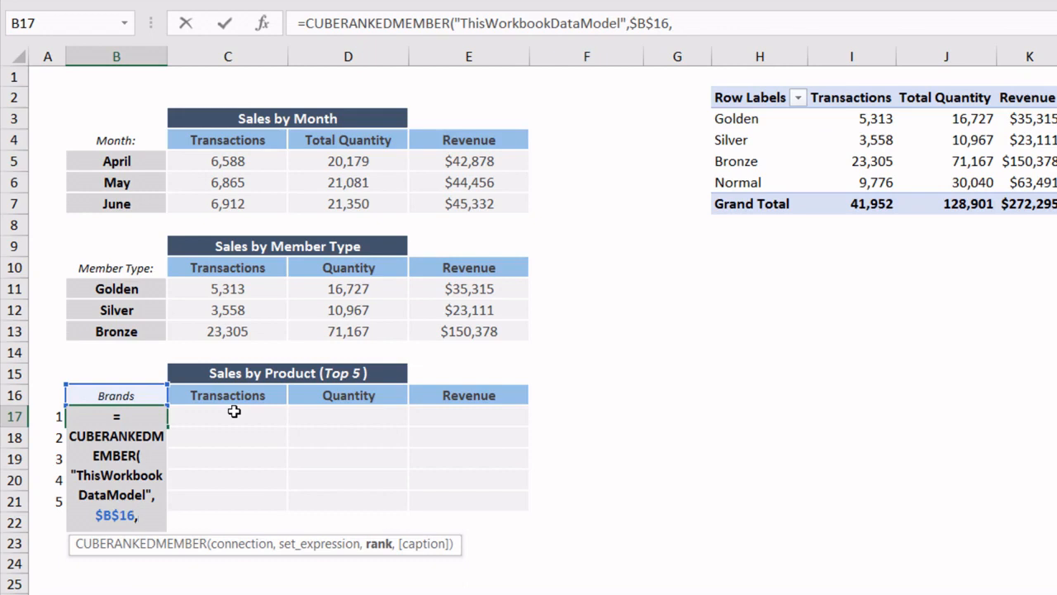
key(Left)
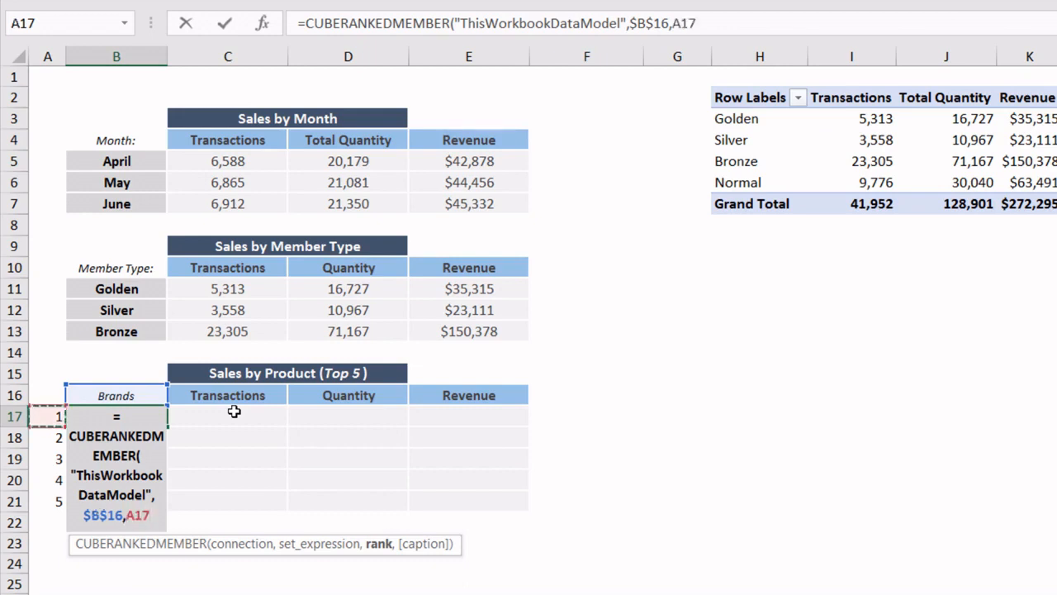
text())
key(Return)
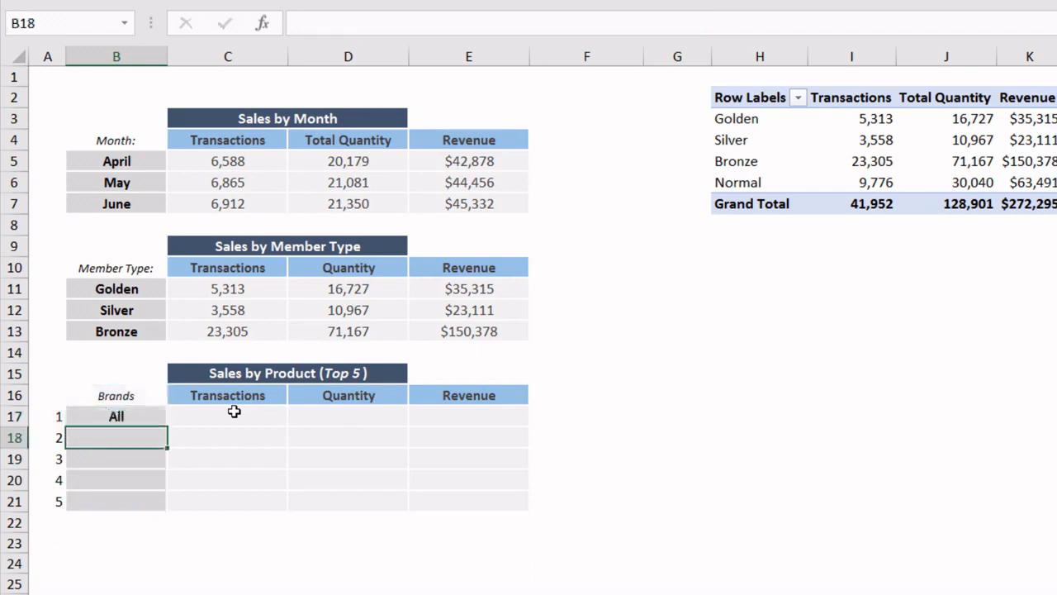
key(Up)
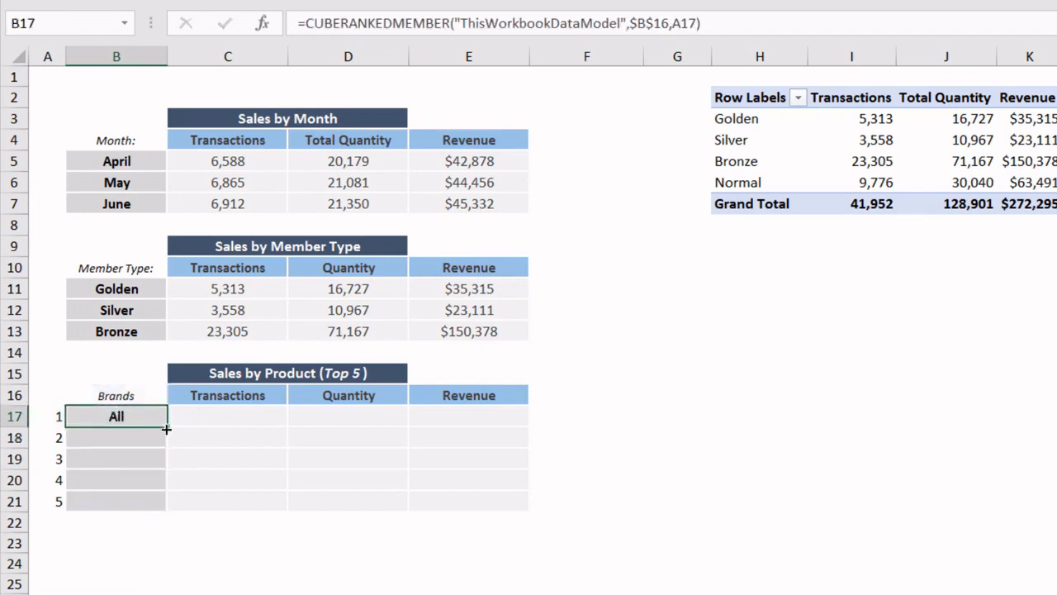
- Fill the CUBERANKEDMEMBER formula down through B21 and renumber the ranks in A17:A21 as 2, 3, 4, 5 and 6
drag(169, 426, 161, 510)
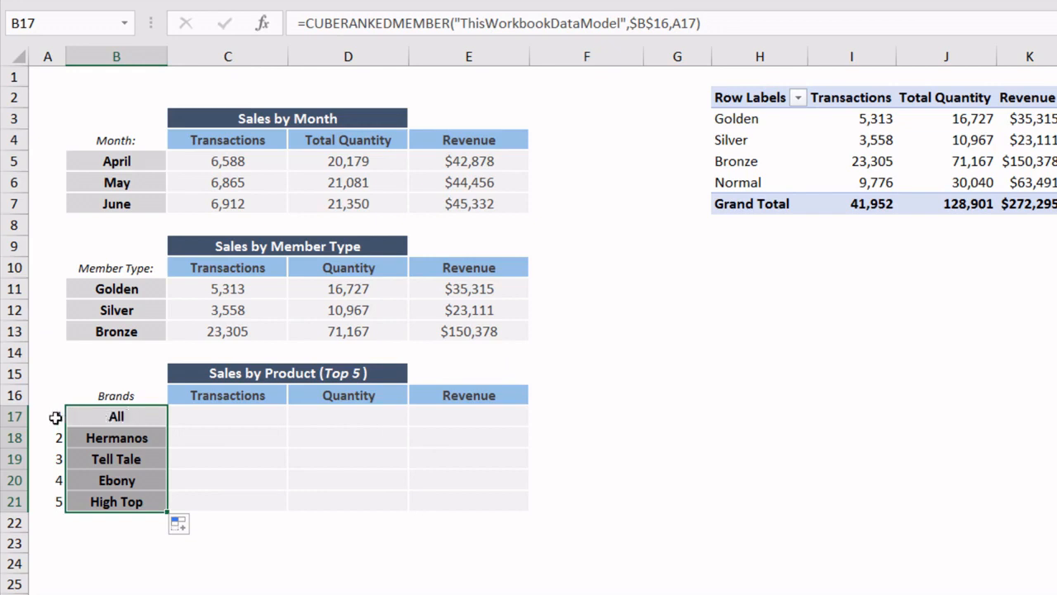
click(53, 417)
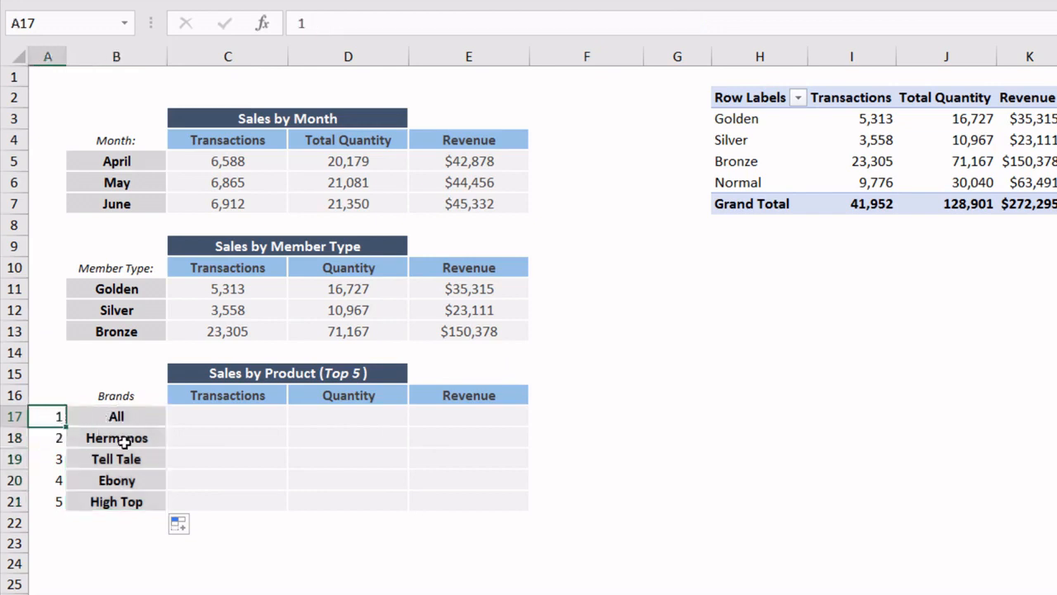
text(2)
key(Return)
text(3)
key(Return)
text(4)
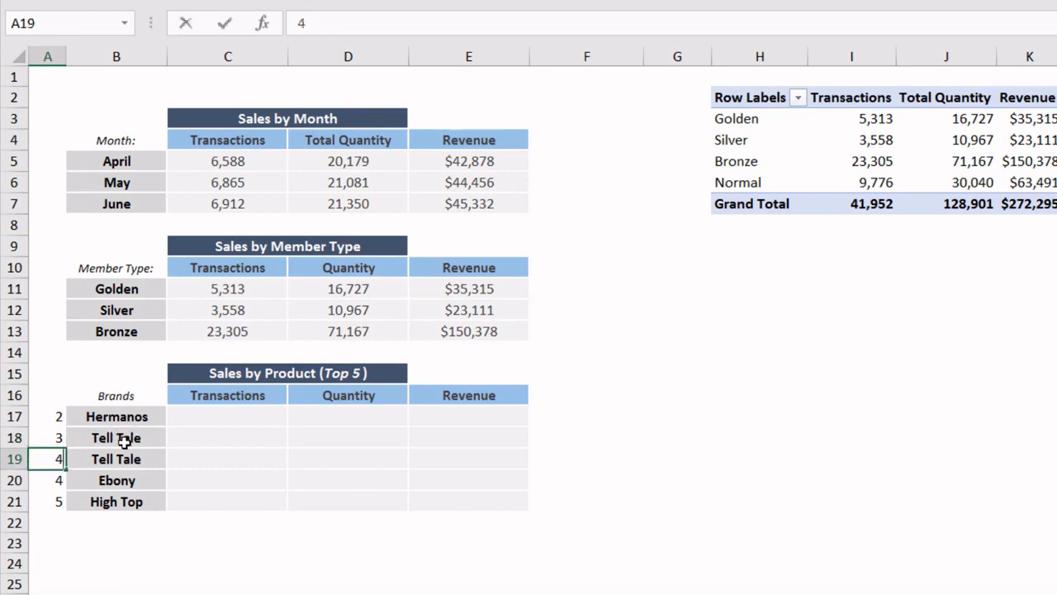
key(Return)
text(5)
key(Return)
text(6)
key(Return)
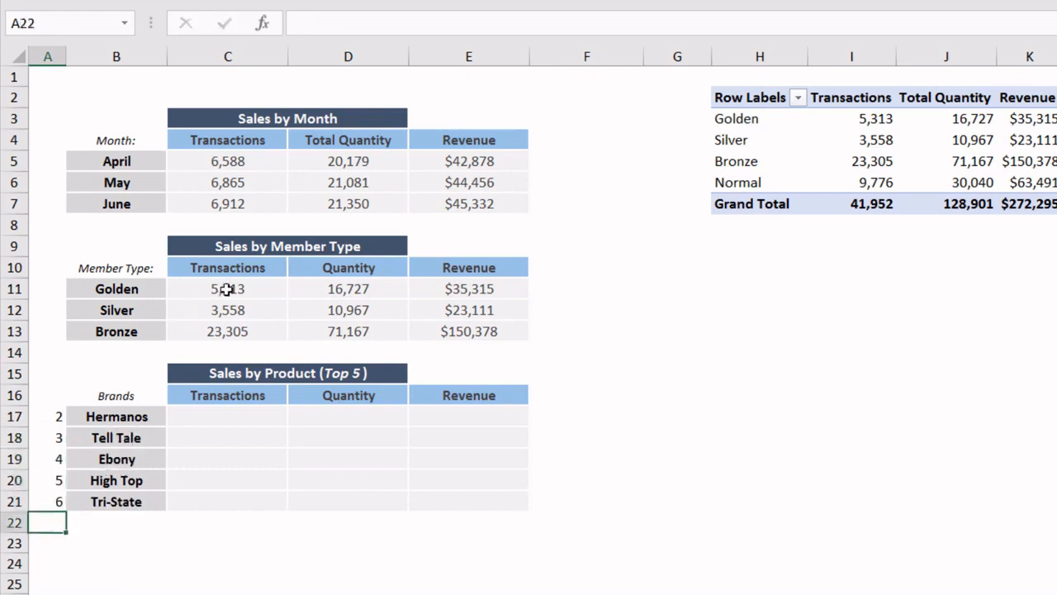
- Copy the CUBEVALUE formula from C11 to C17 and fill it across the Top 5 product table through E21
click(227, 289)
key(ctrl+c)
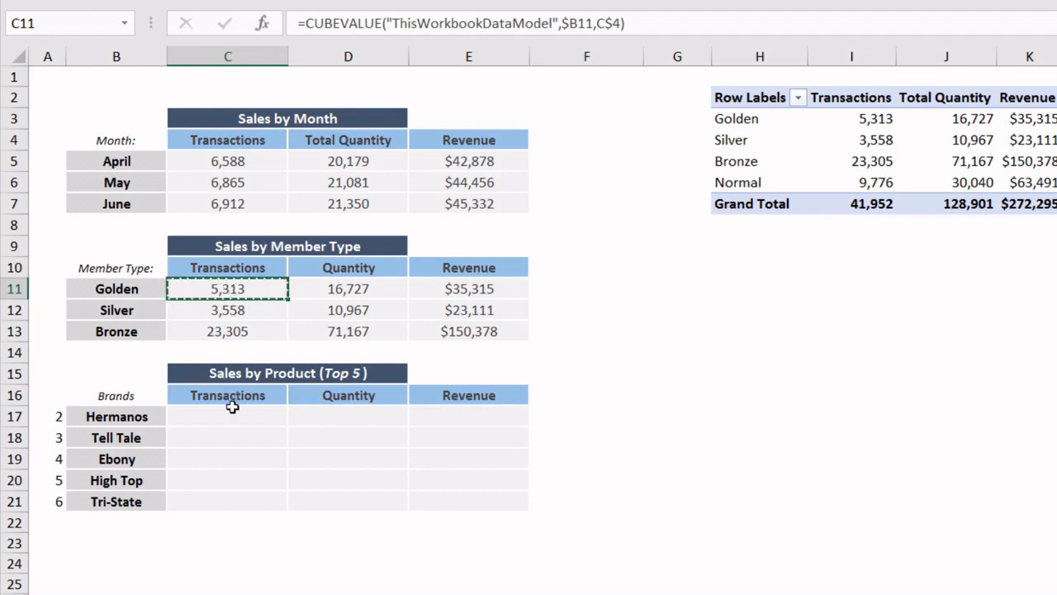
click(229, 417)
key(ctrl+v)
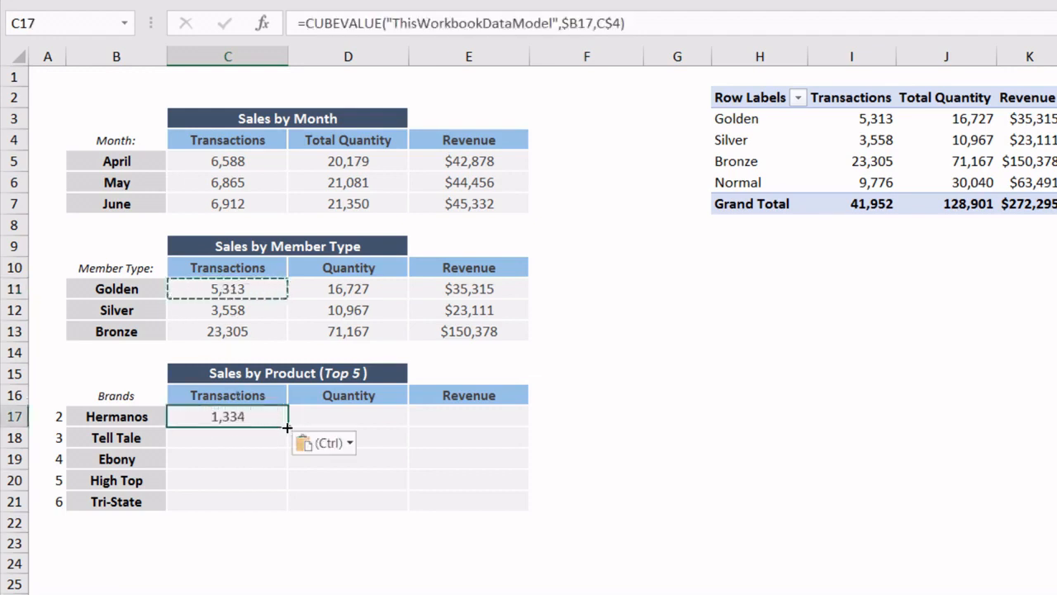
drag(286, 427, 503, 510)
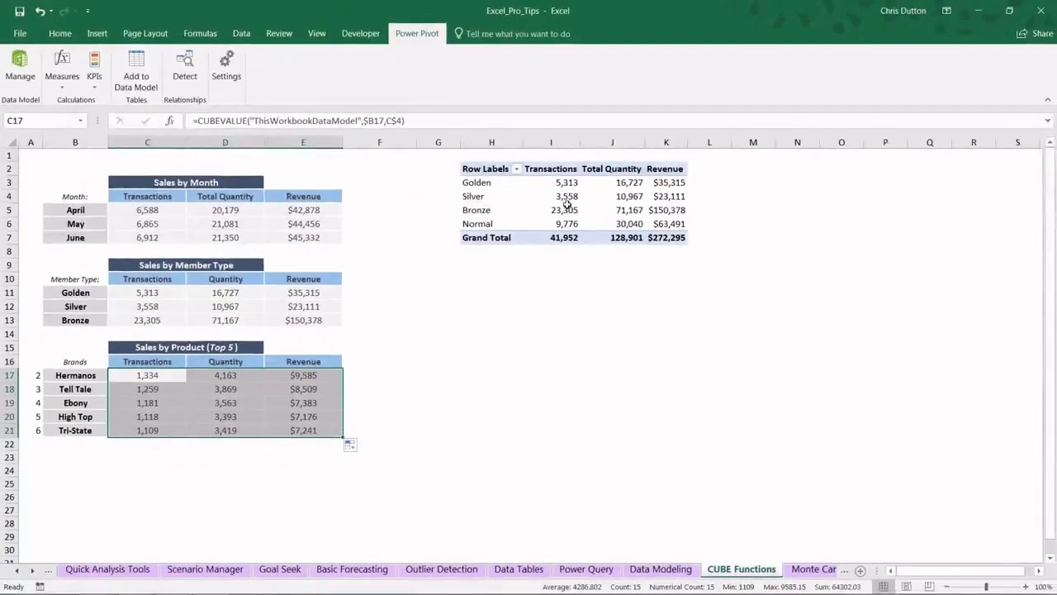
- Replace member_card with the products table's product_brand field as the PivotTable's row field
click(567, 204)
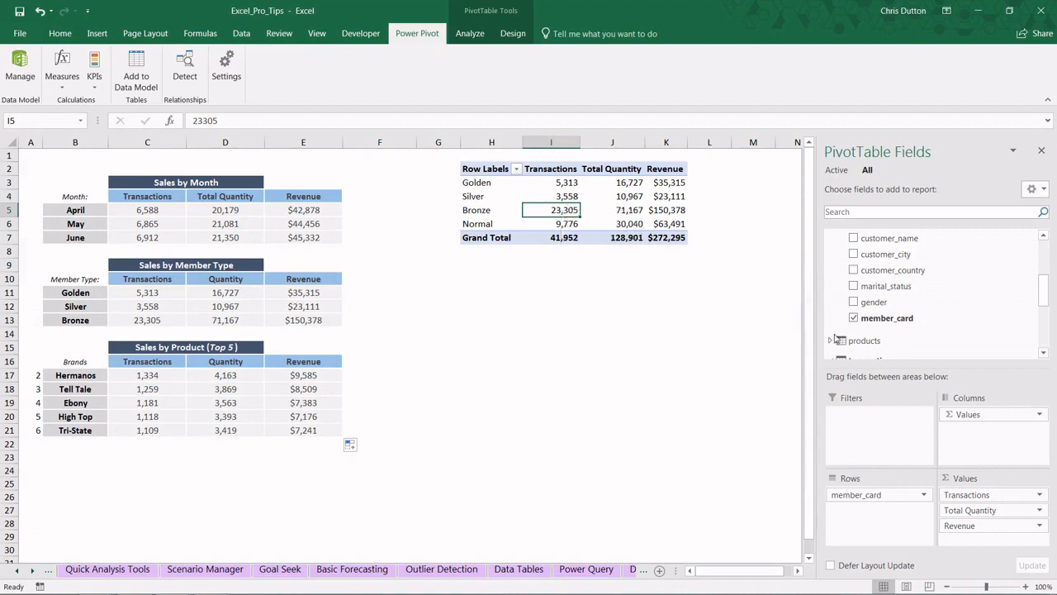
drag(857, 494, 878, 302)
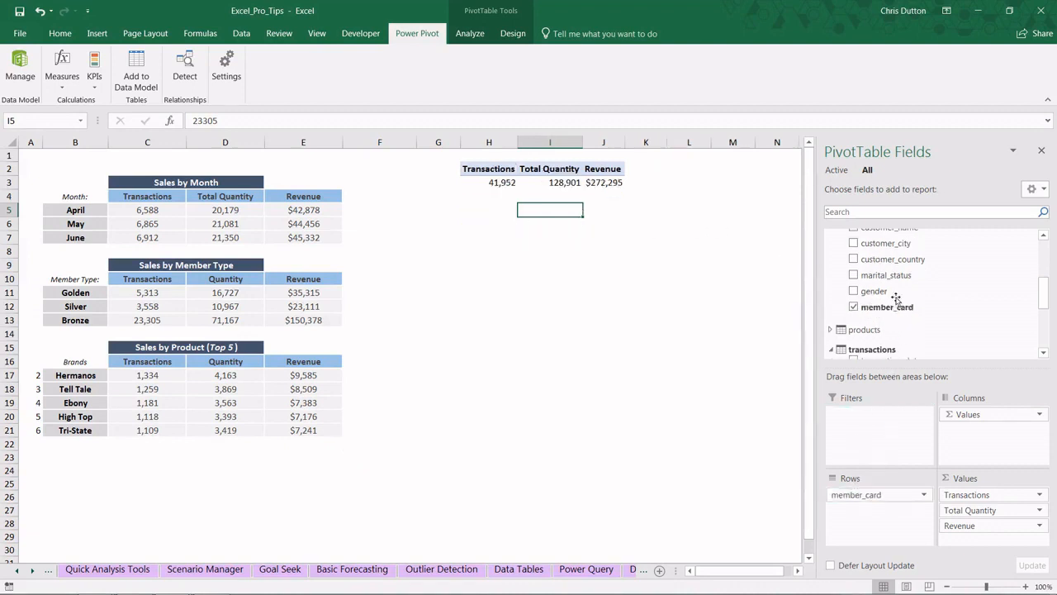
click(859, 330)
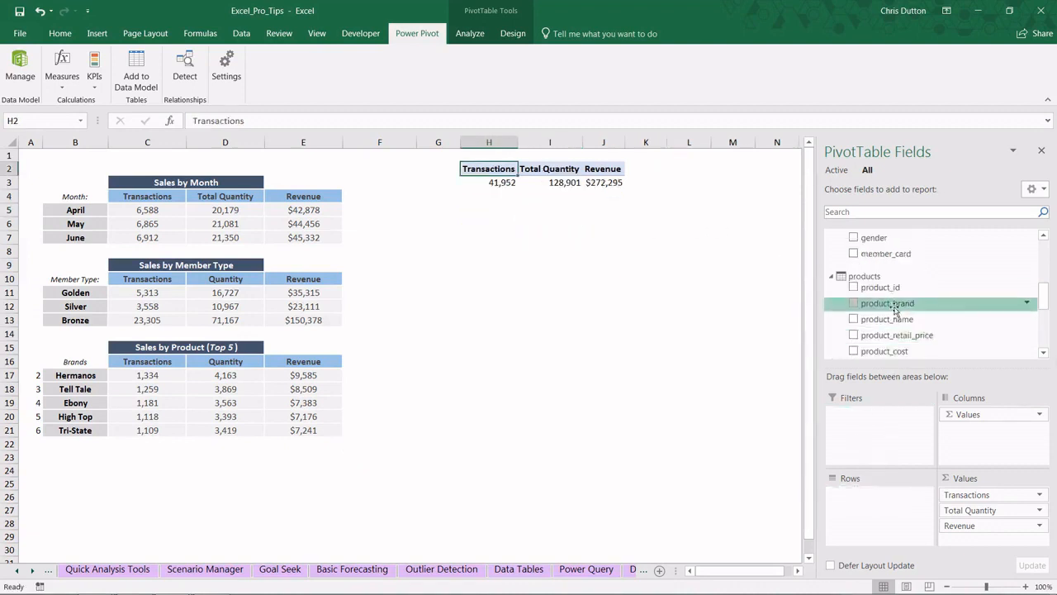
drag(894, 310, 888, 501)
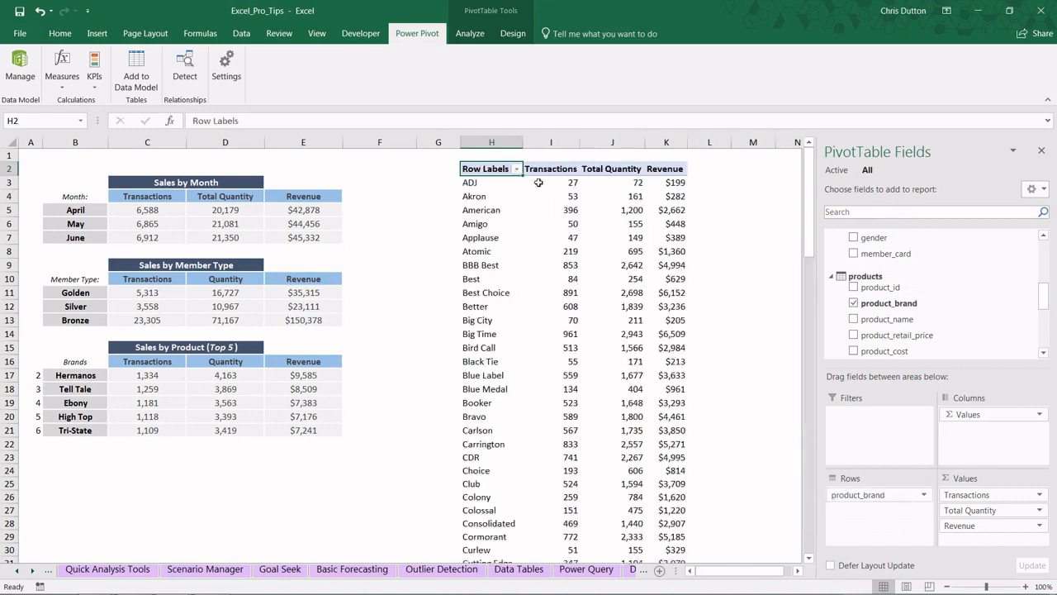
- Sort the PivotTable's product_brand rows in descending order by Transactions
click(516, 168)
click(410, 218)
click(408, 273)
click(418, 287)
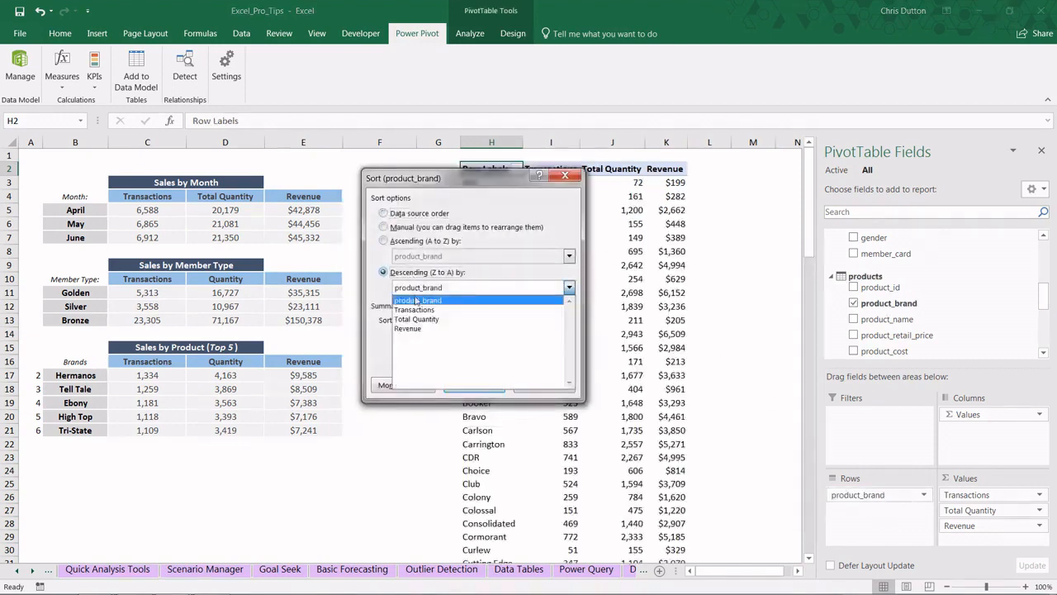
click(414, 310)
click(474, 385)
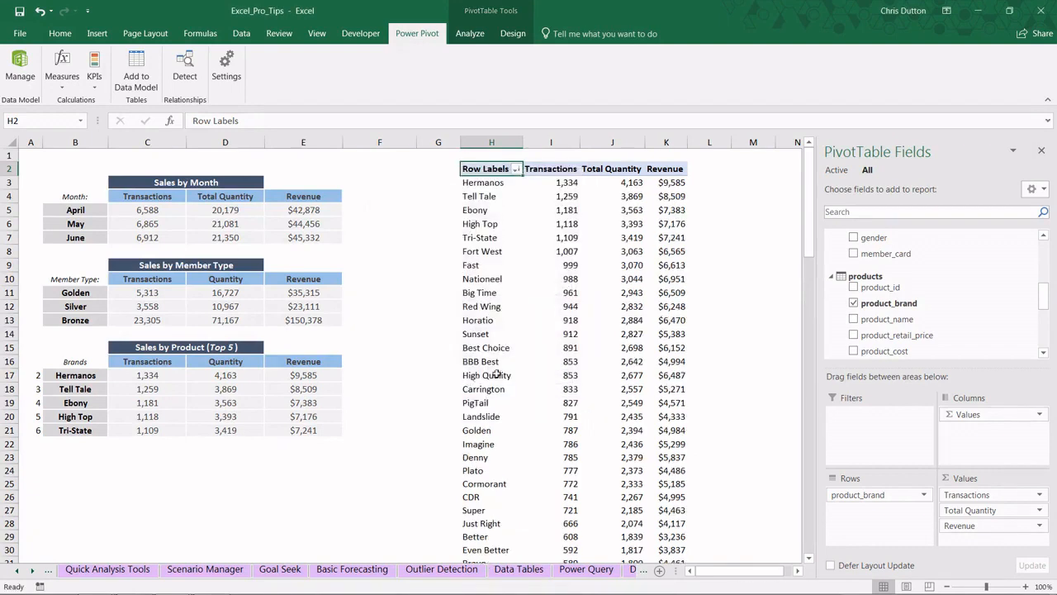
- Compare the PivotTable's leading brands and their measure values with the formula-based Top 5 product table
click(484, 183)
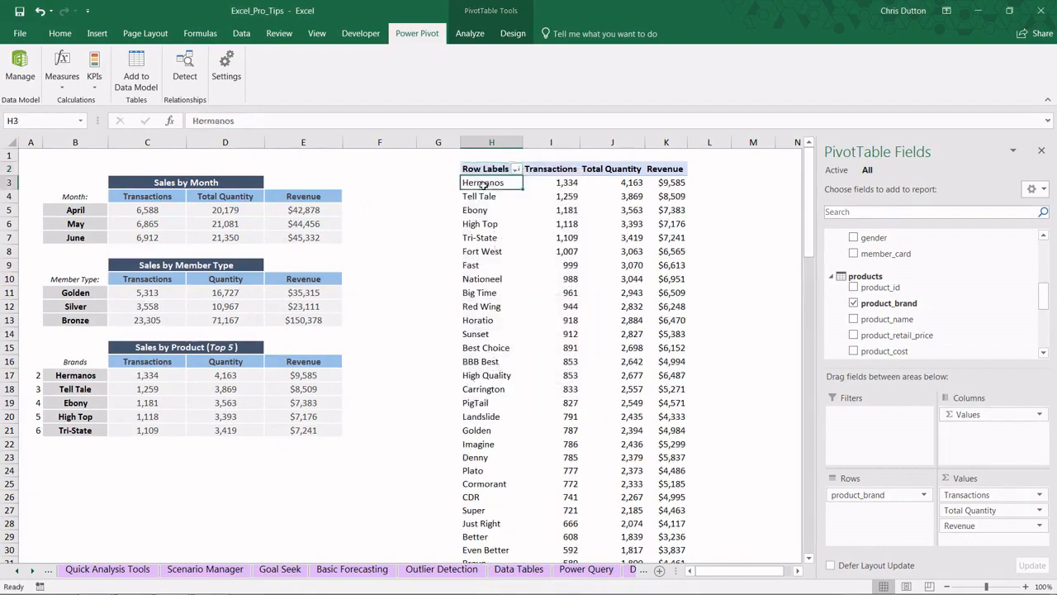
drag(484, 183, 484, 237)
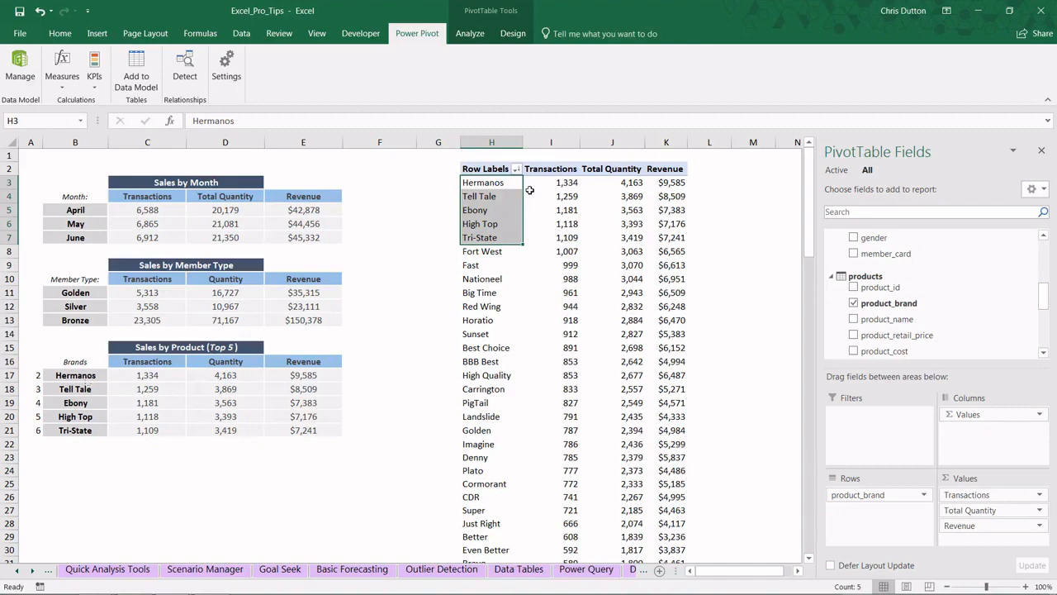
drag(545, 181, 660, 246)
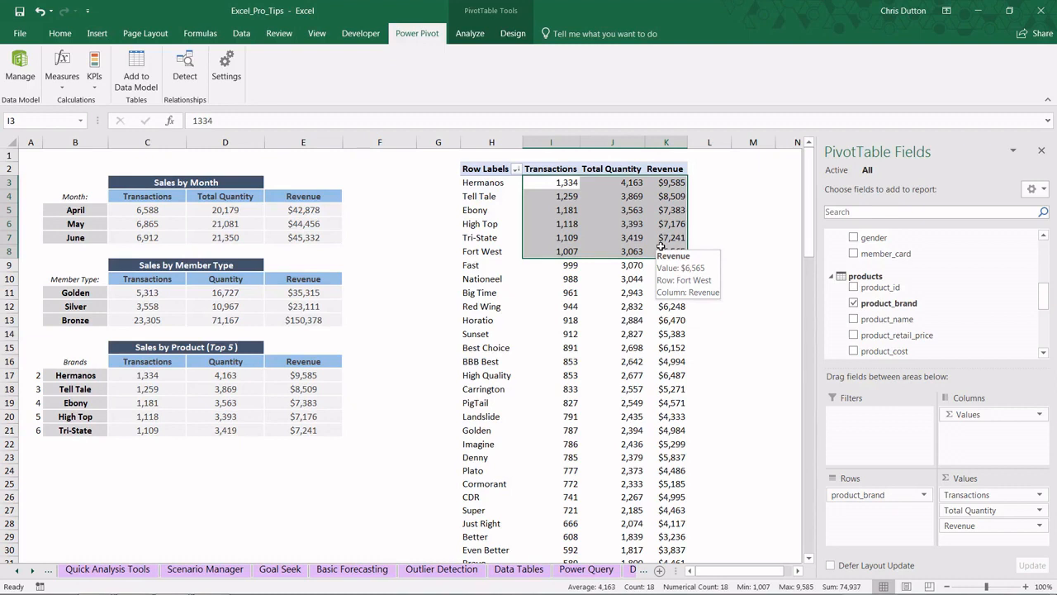
- Delete columns H through K together with the PivotTable they contain
click(491, 142)
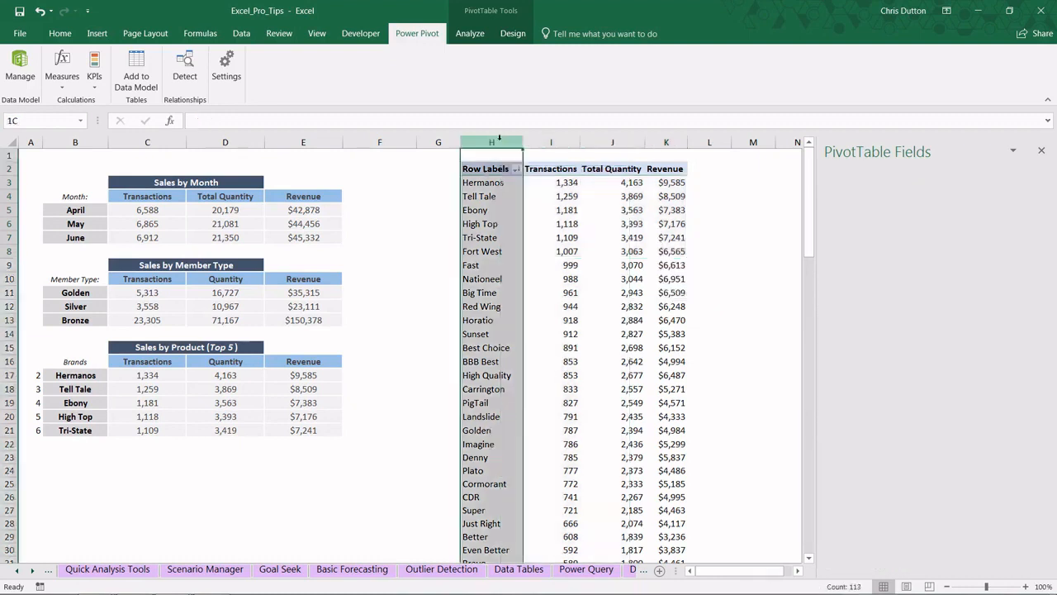
shift+click(665, 142)
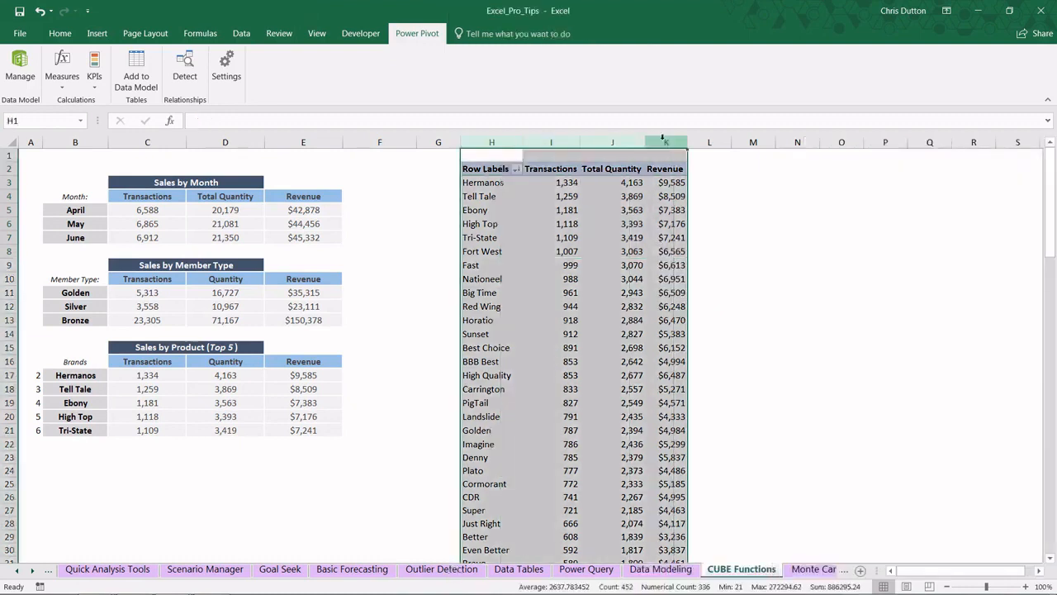
right_click(663, 141)
click(694, 250)
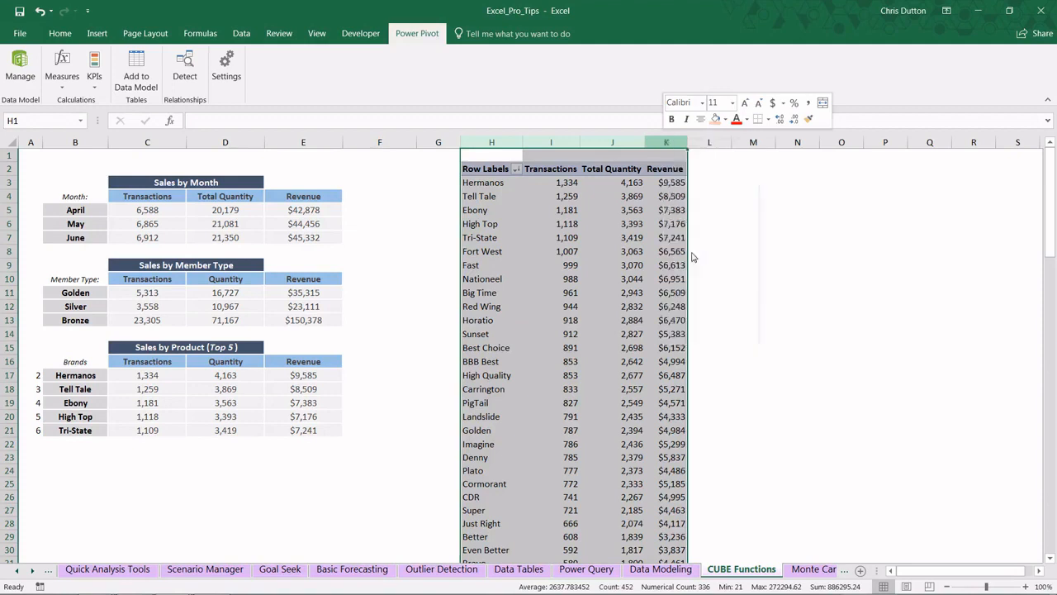
click(423, 299)
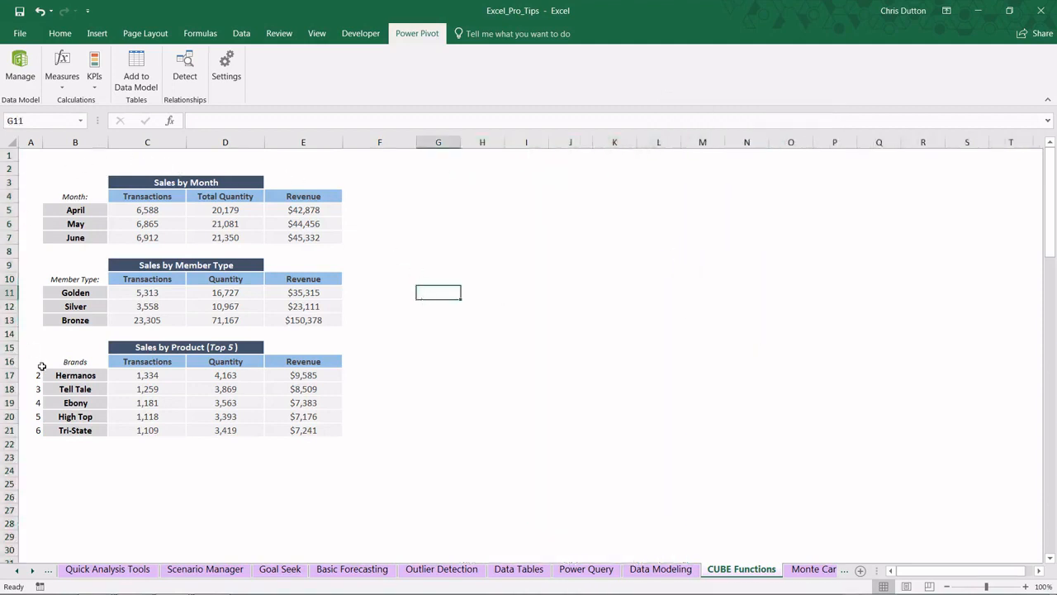
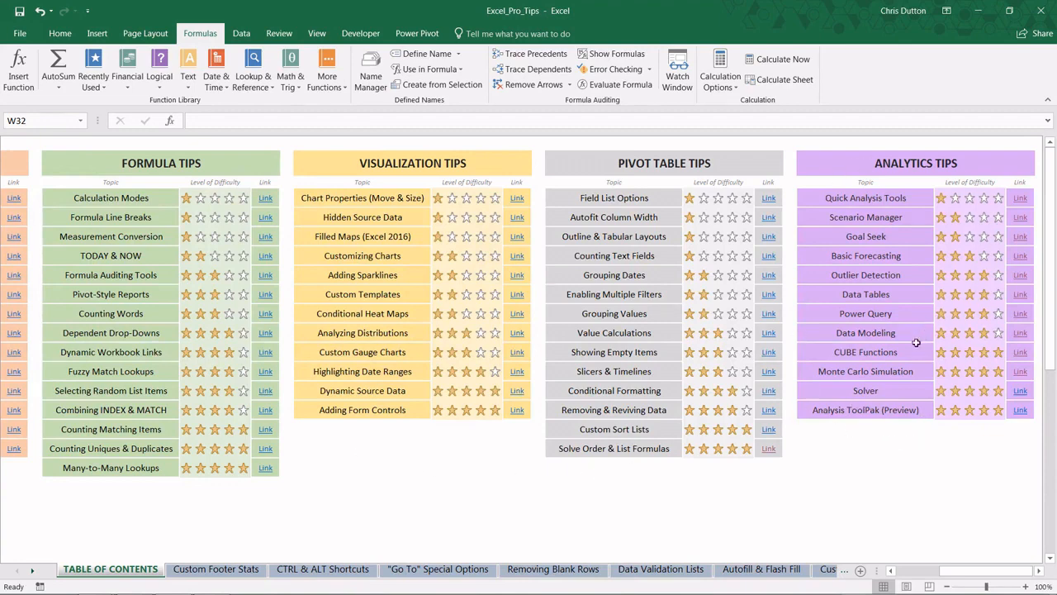
- Open the Monte Carlo Simulation sheet through its link in the table of contents' Analytics Tips list
click(861, 371)
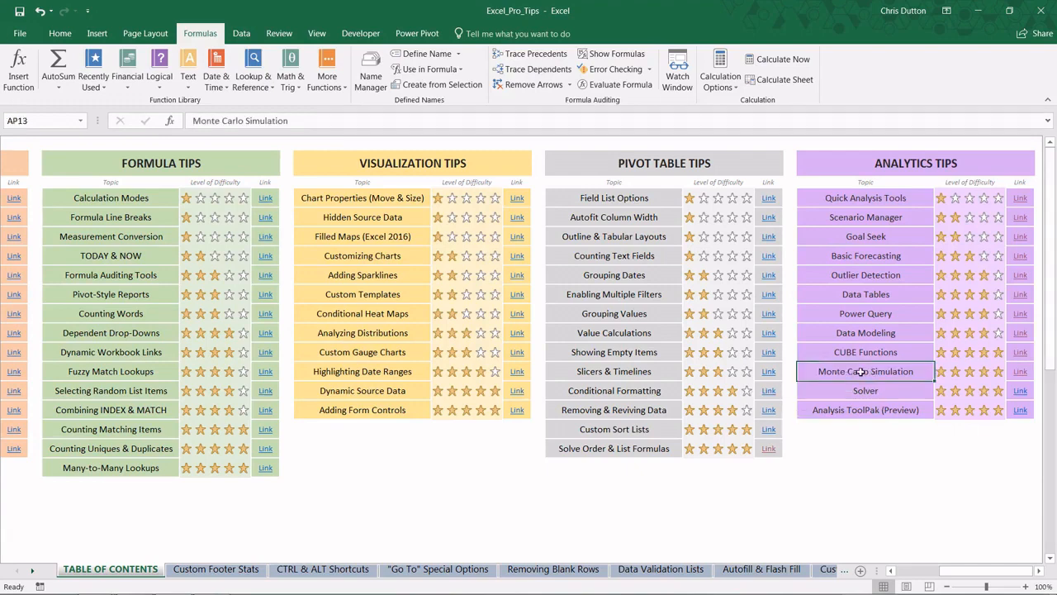
click(1021, 373)
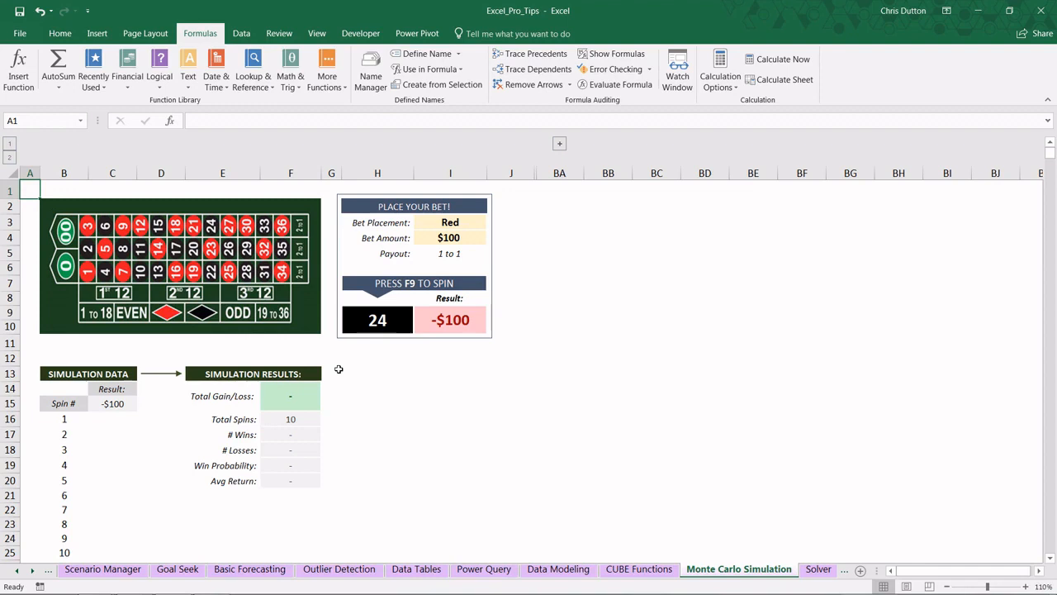
click(192, 262)
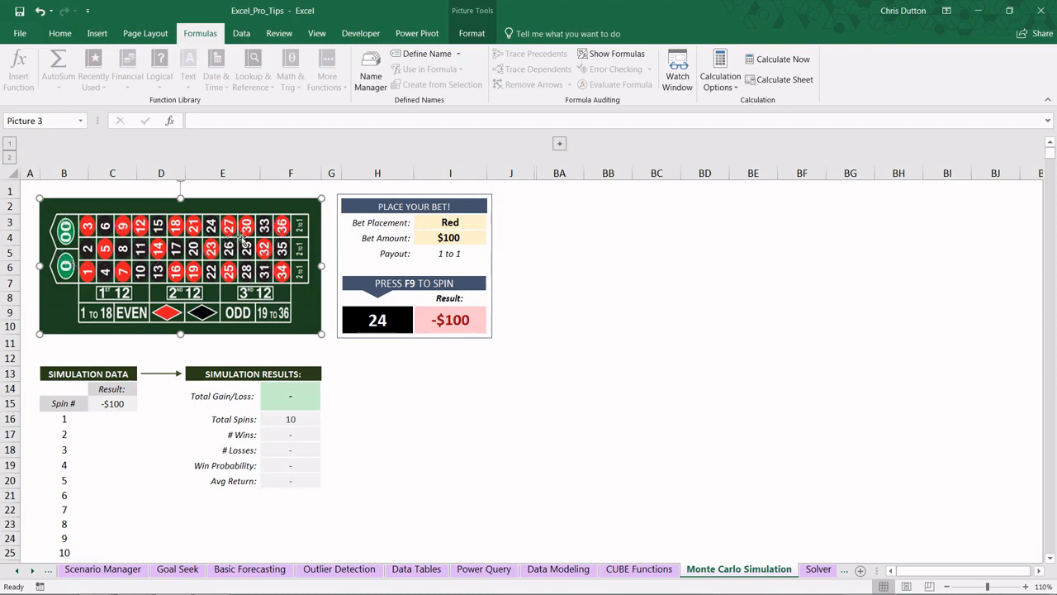
click(546, 226)
- Look through the Bet Placement choices in I3 and change the bet to Black
click(464, 225)
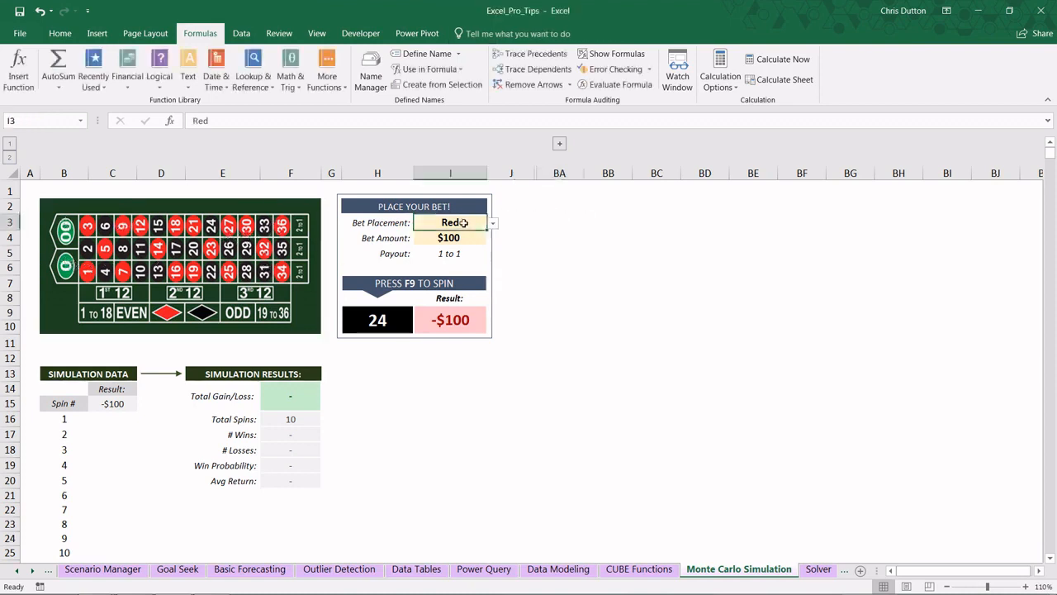
click(492, 223)
drag(492, 296, 493, 246)
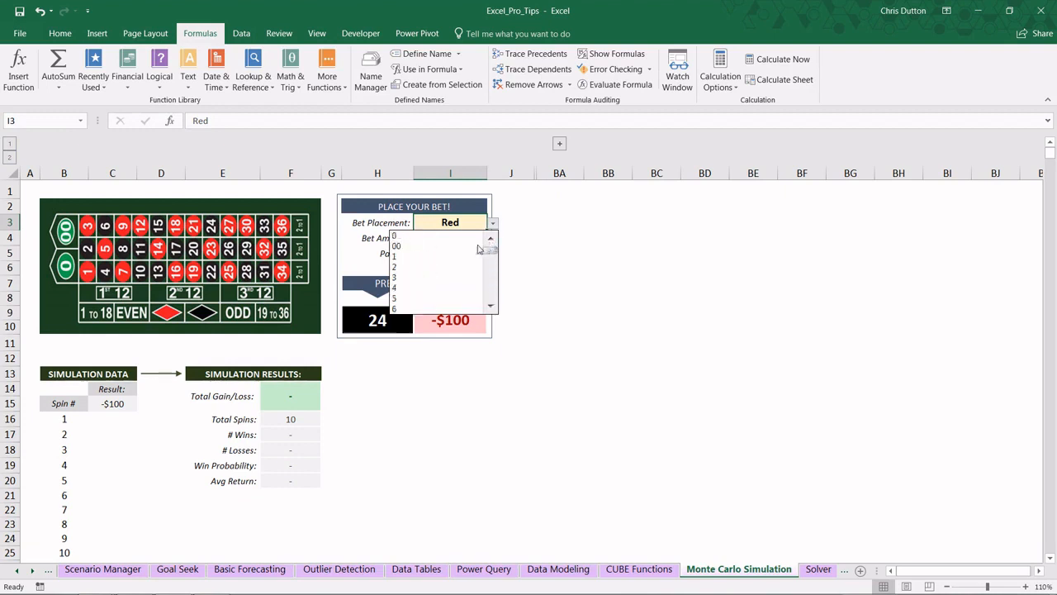
drag(490, 249, 488, 291)
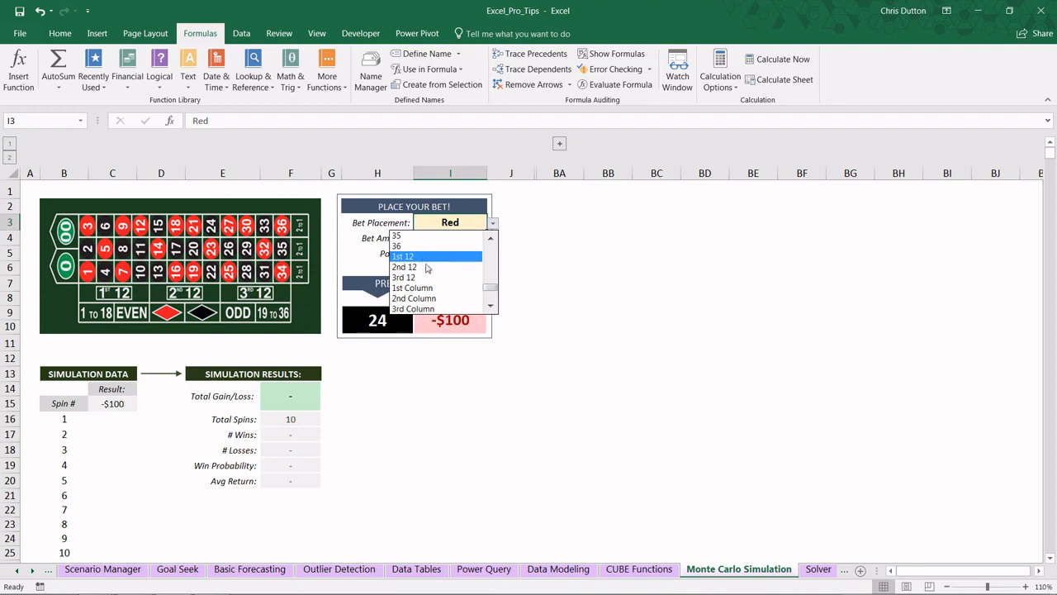
drag(489, 290, 489, 302)
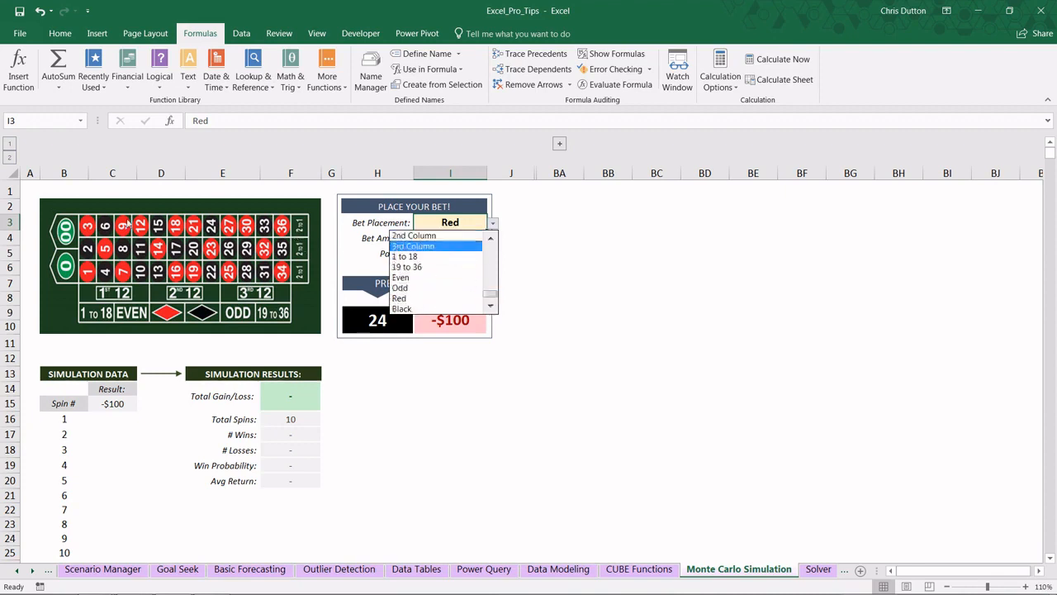
click(415, 309)
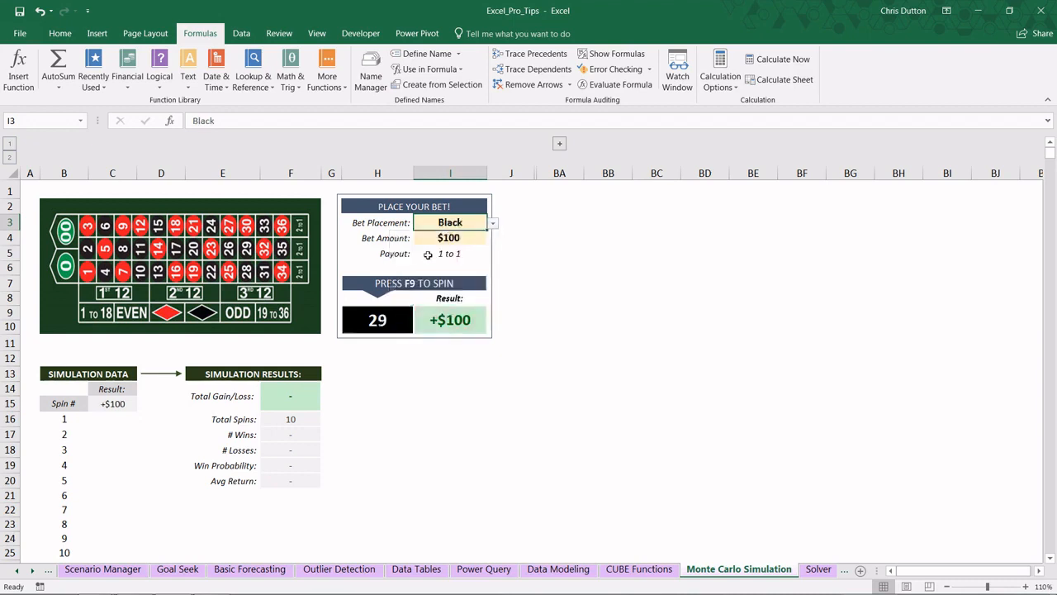
- Set the Bet Amount in I4 to $10
click(459, 237)
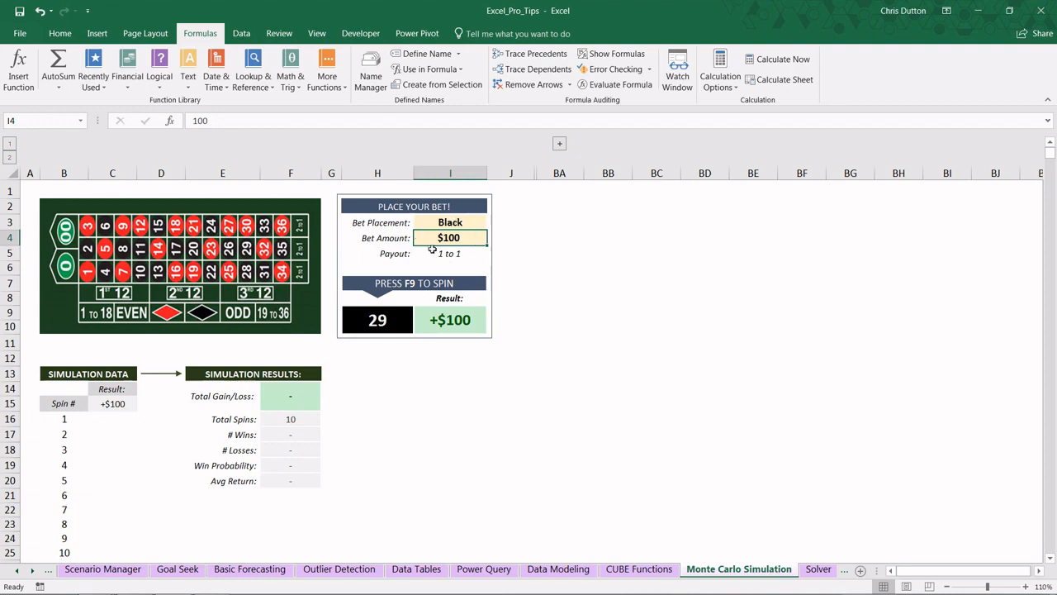
text(10)
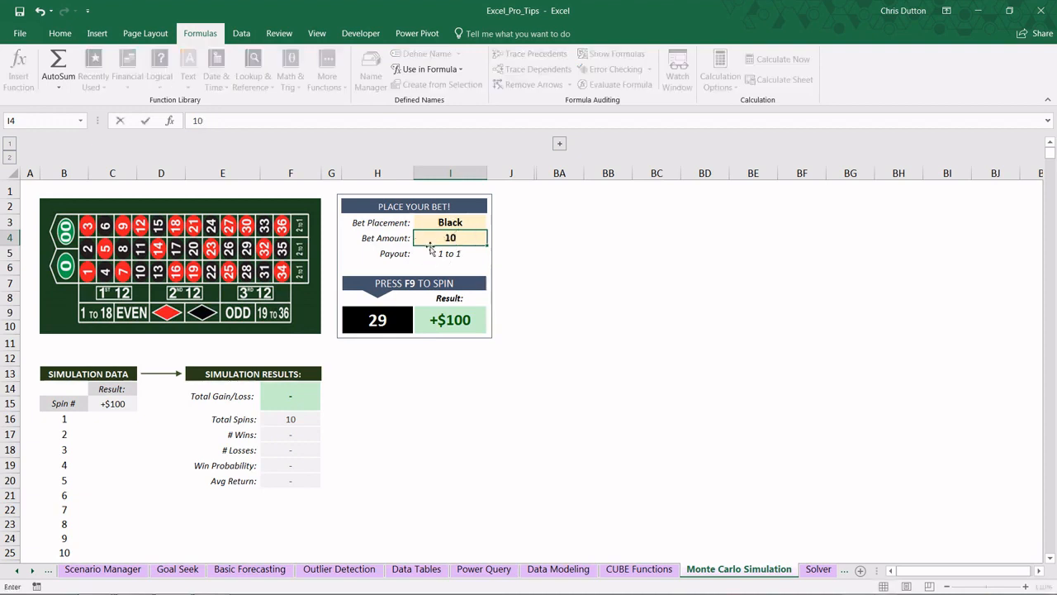
key(Return)
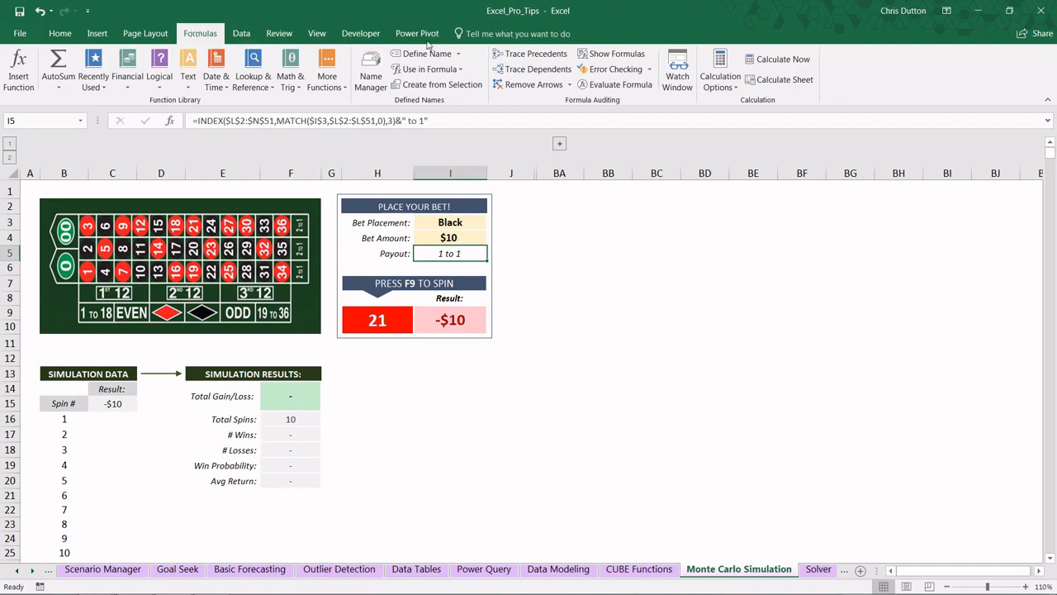
- Recalculate the workbook three times to simulate new roulette spins for the current bet
click(777, 61)
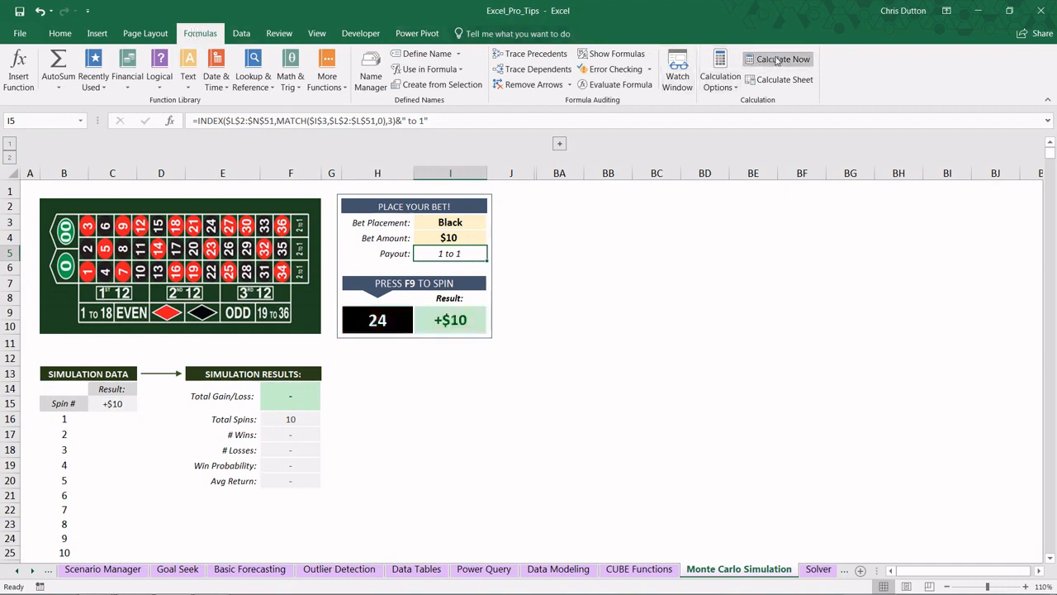
click(777, 60)
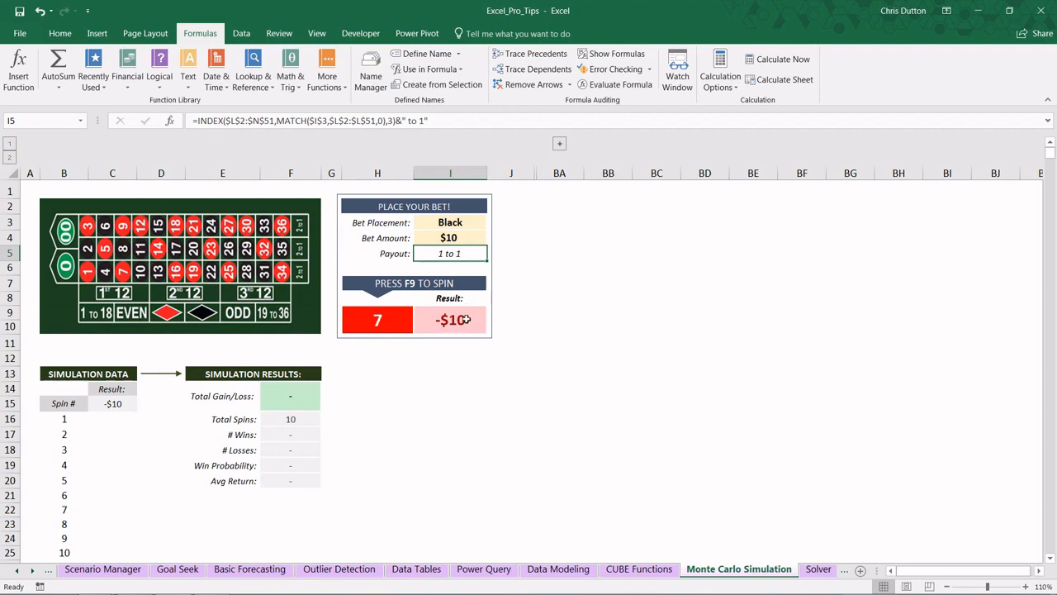
click(773, 63)
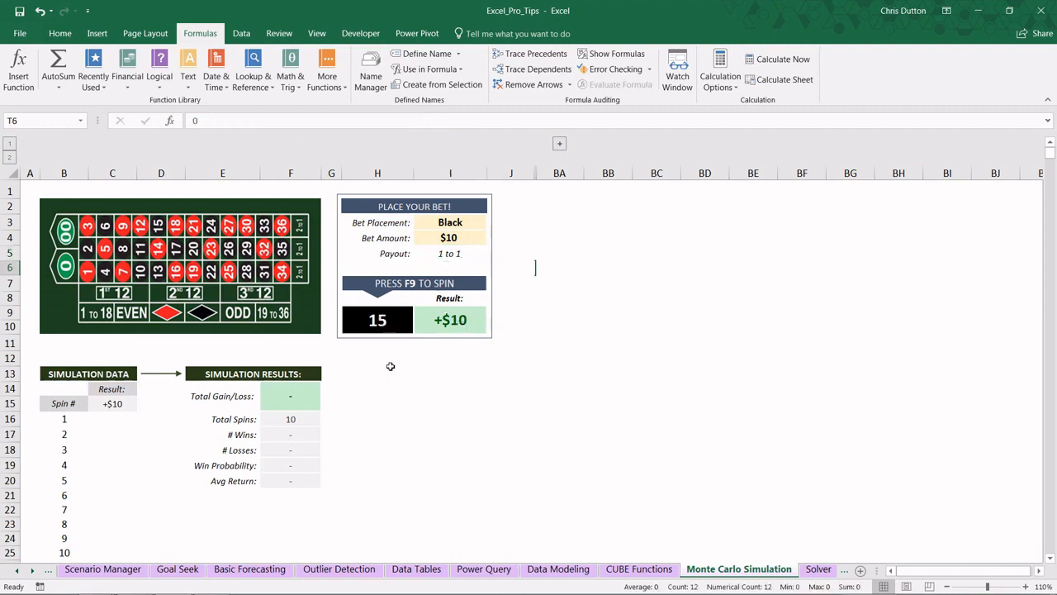
- Examine the Simulation Data range B15:C25 and the formulas behind the Simulation Results in F14:F20
click(388, 373)
scroll(107, 363, down, 2)
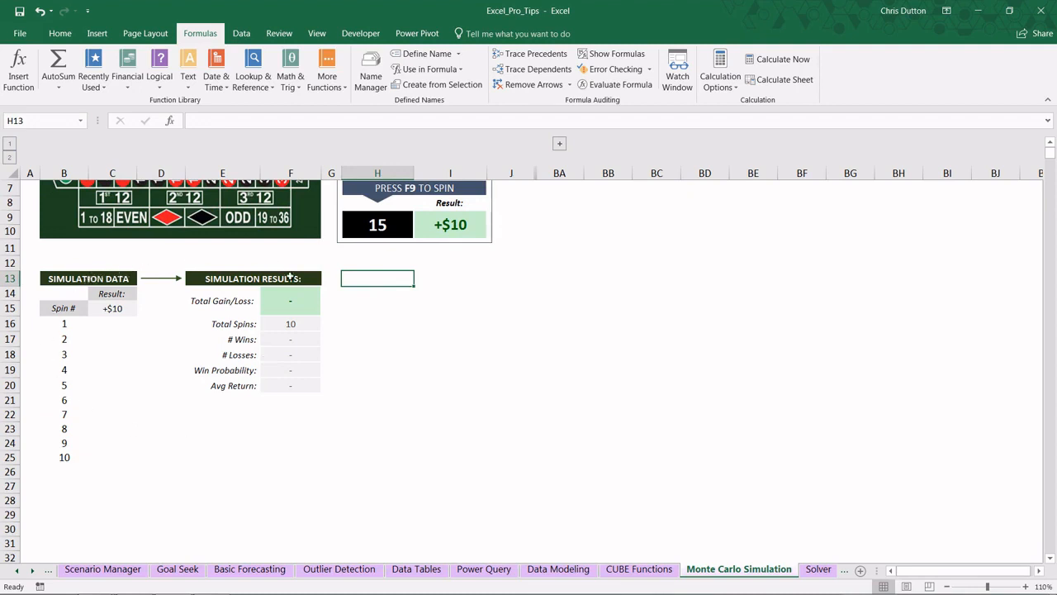
drag(60, 307, 112, 458)
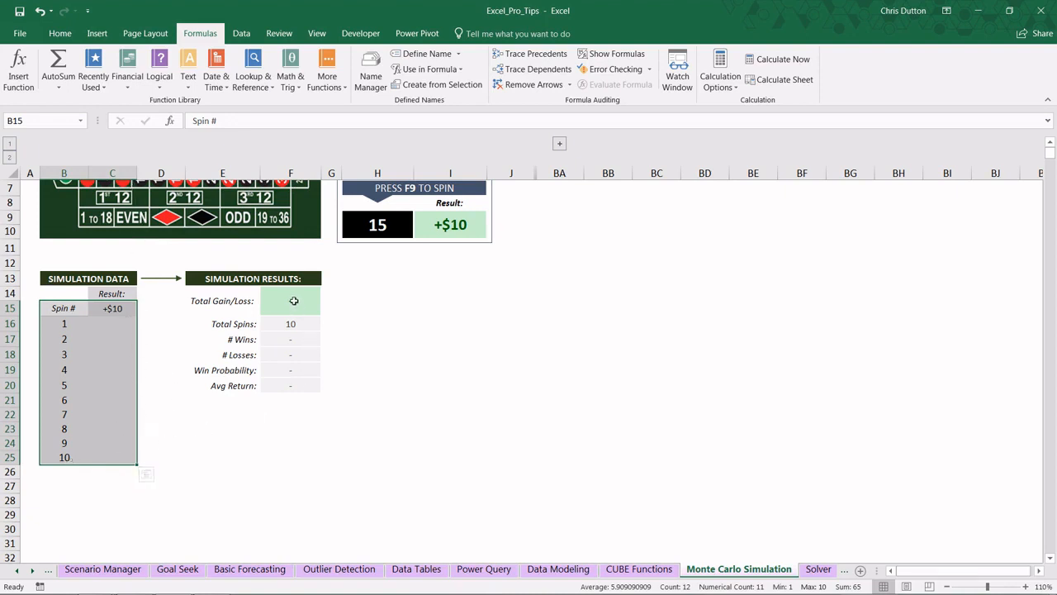
click(294, 300)
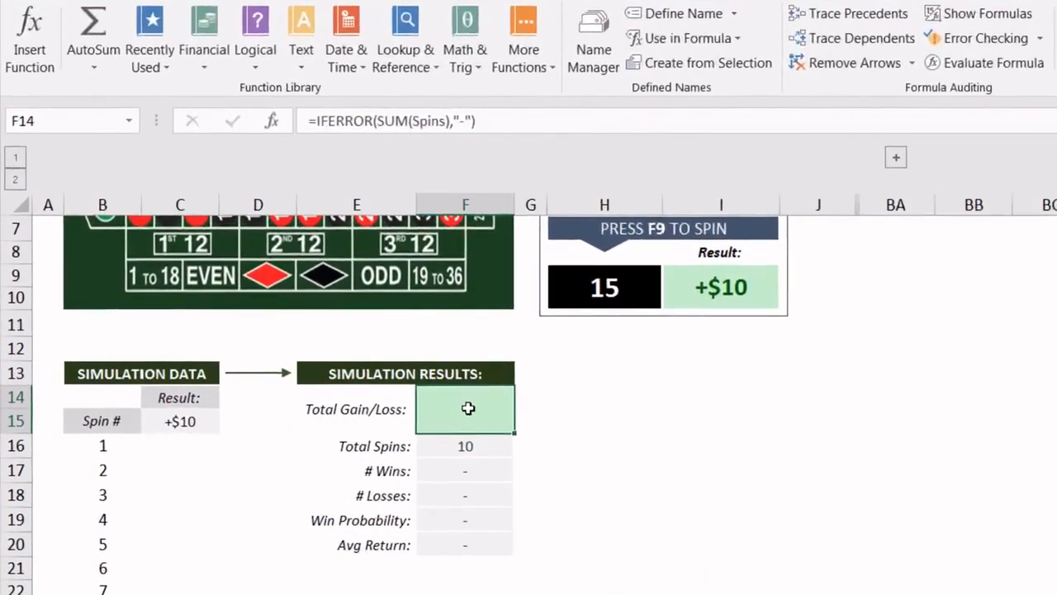
click(425, 122)
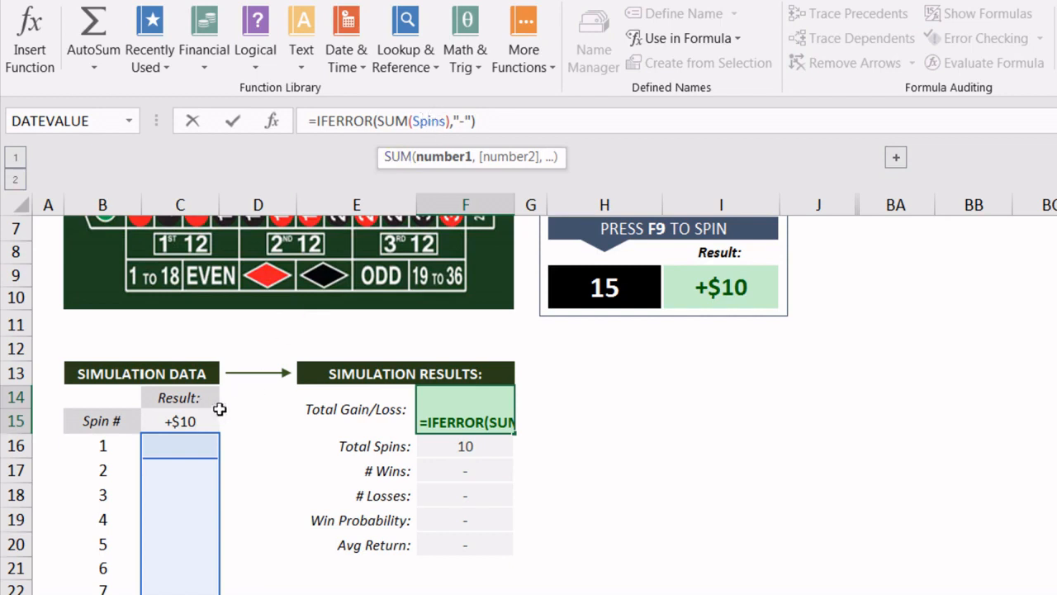
key(Return)
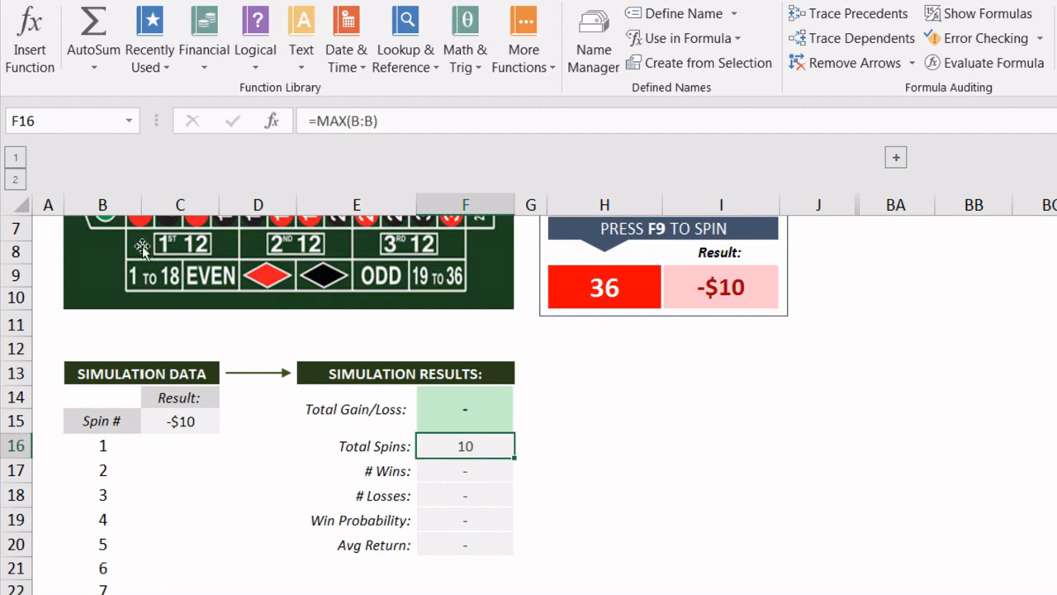
key(Down)
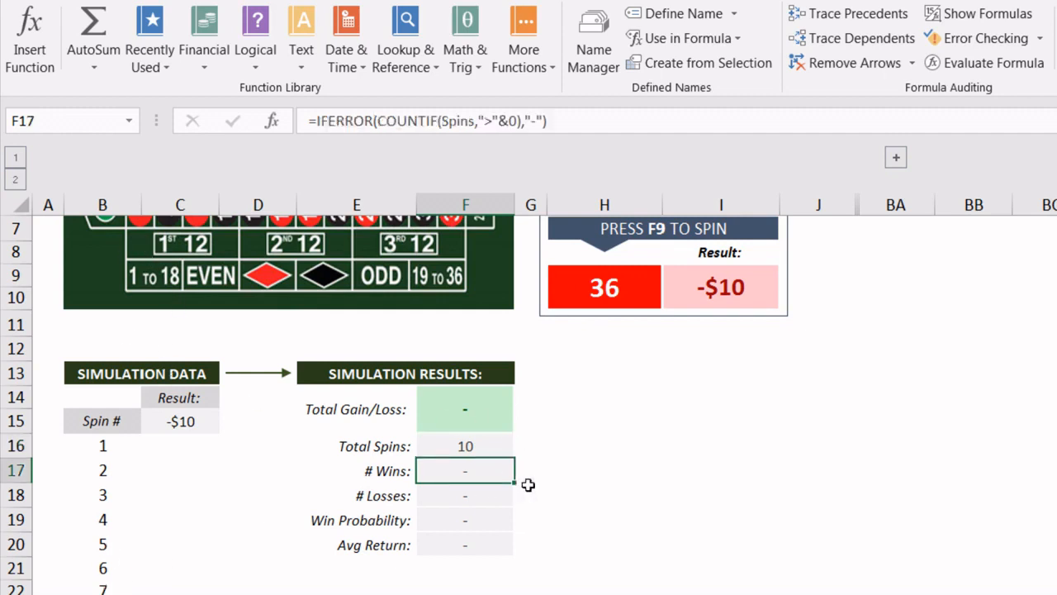
key(Down)
key(Down)
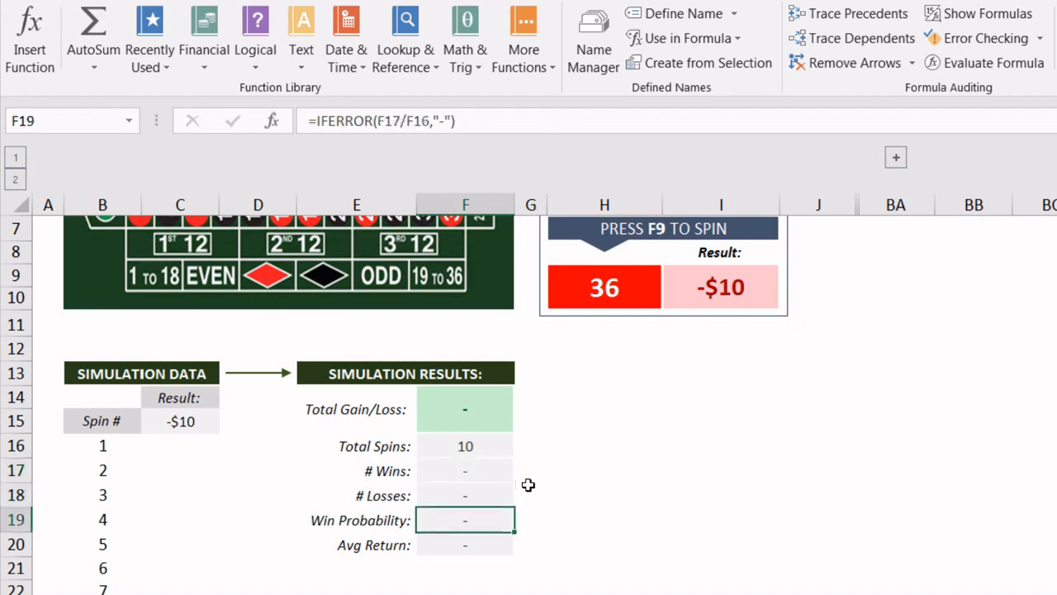
key(Down)
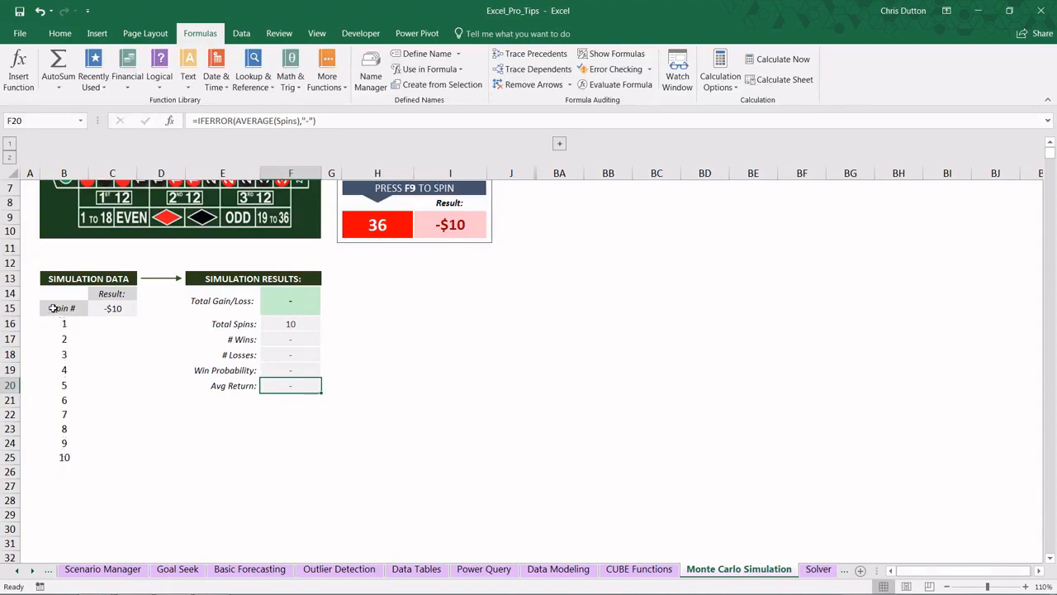
- Check how the Result cell C15 of the simulation data range links to the bet result
drag(53, 308, 124, 462)
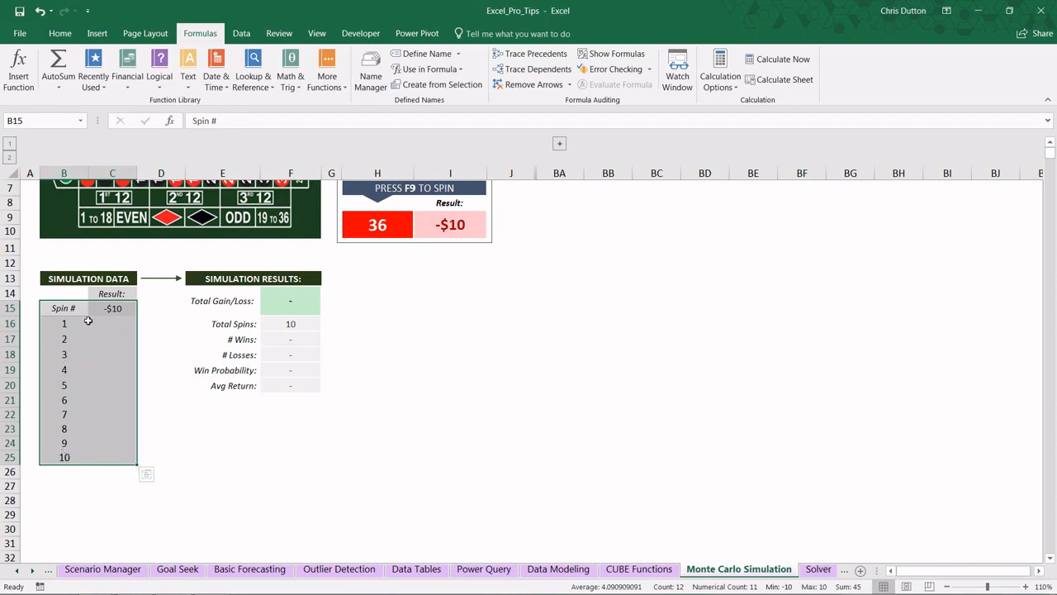
click(118, 307)
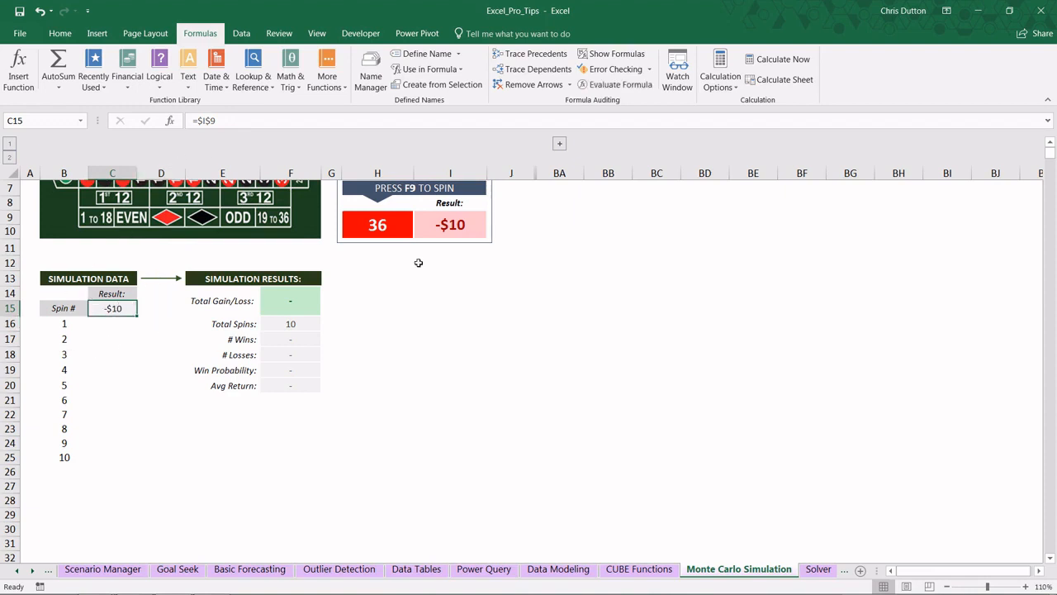
scroll(418, 262, up, 2)
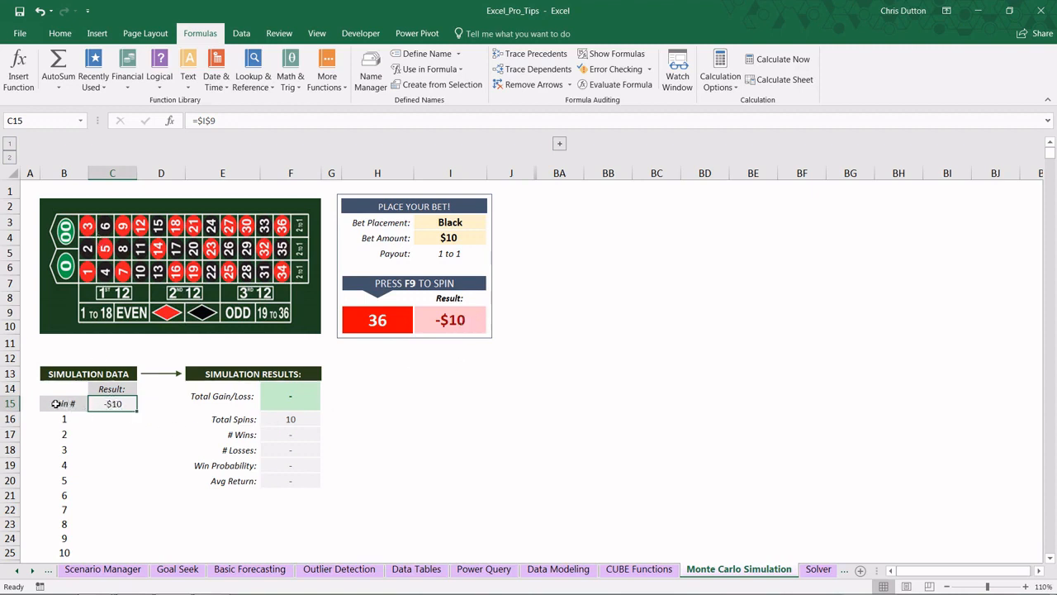
- Create a What-If data table over B15:C25 using the blank cell B14 as the column input cell
drag(56, 403, 118, 550)
scroll(118, 550, down, 2)
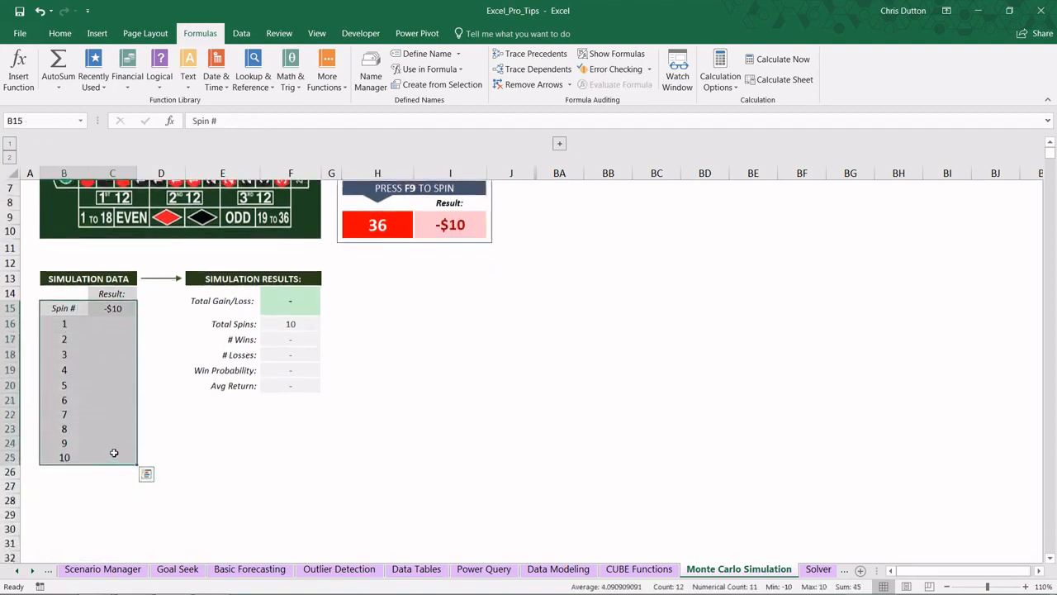
click(239, 34)
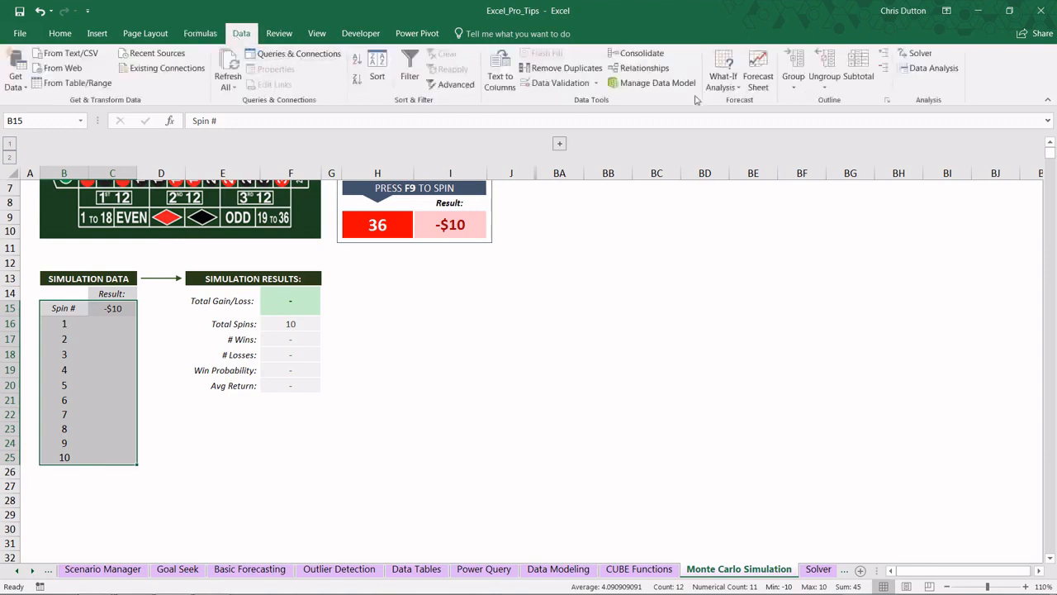
click(722, 80)
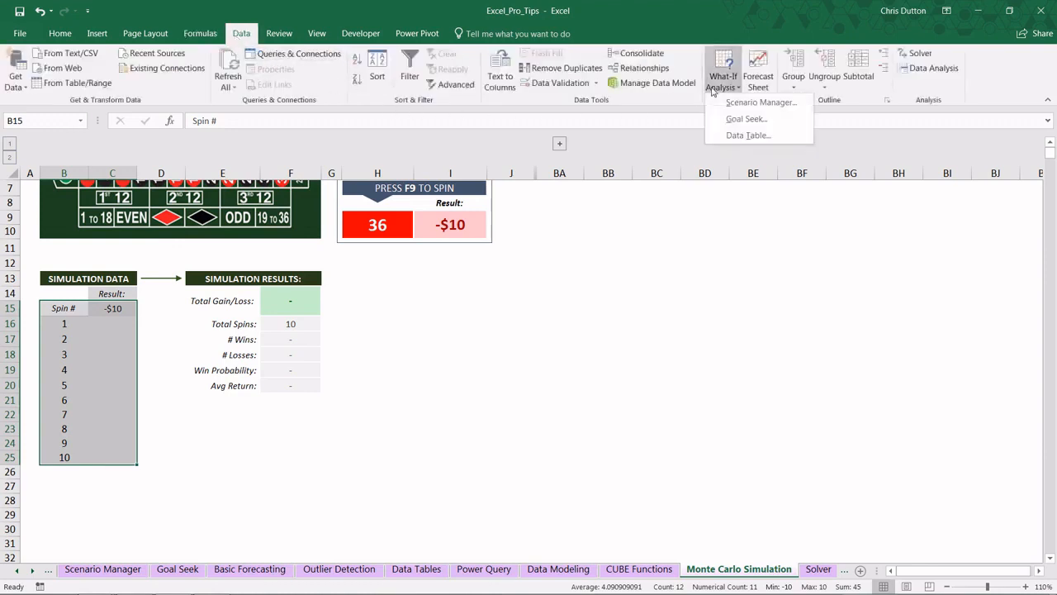
click(747, 135)
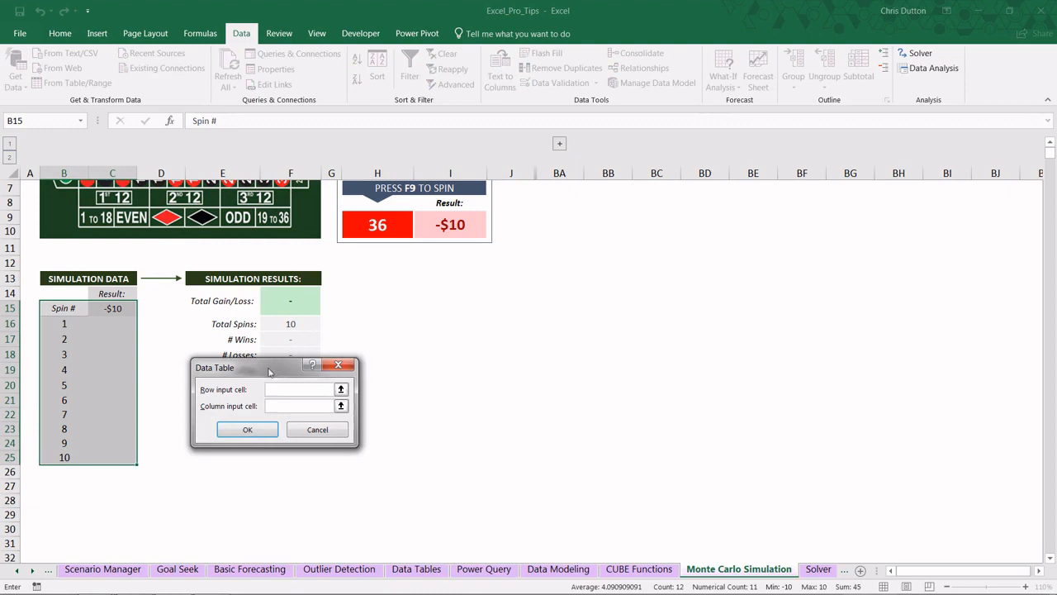
drag(266, 367, 261, 361)
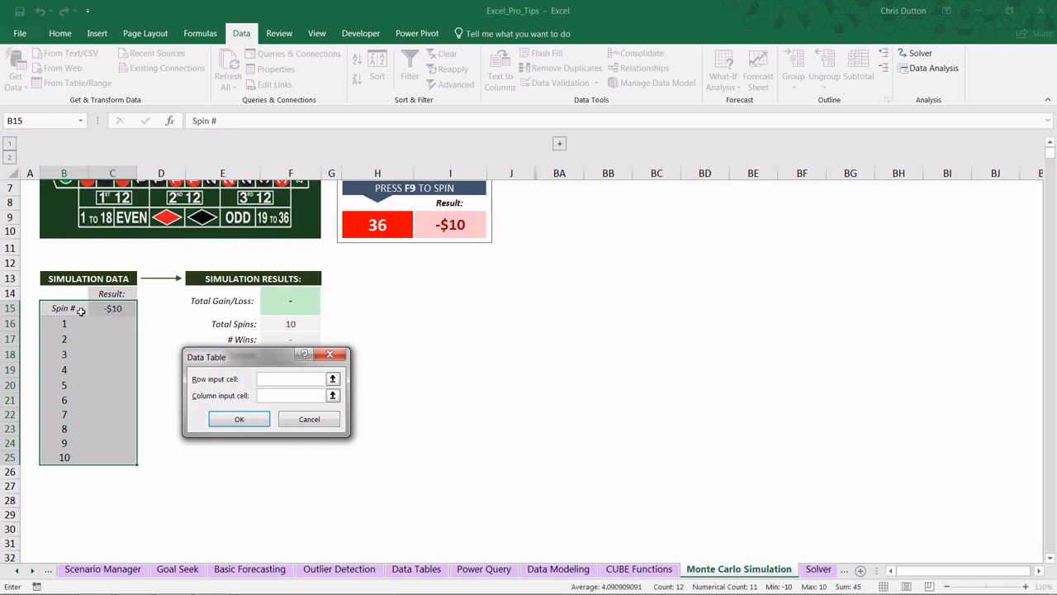
click(274, 396)
click(333, 395)
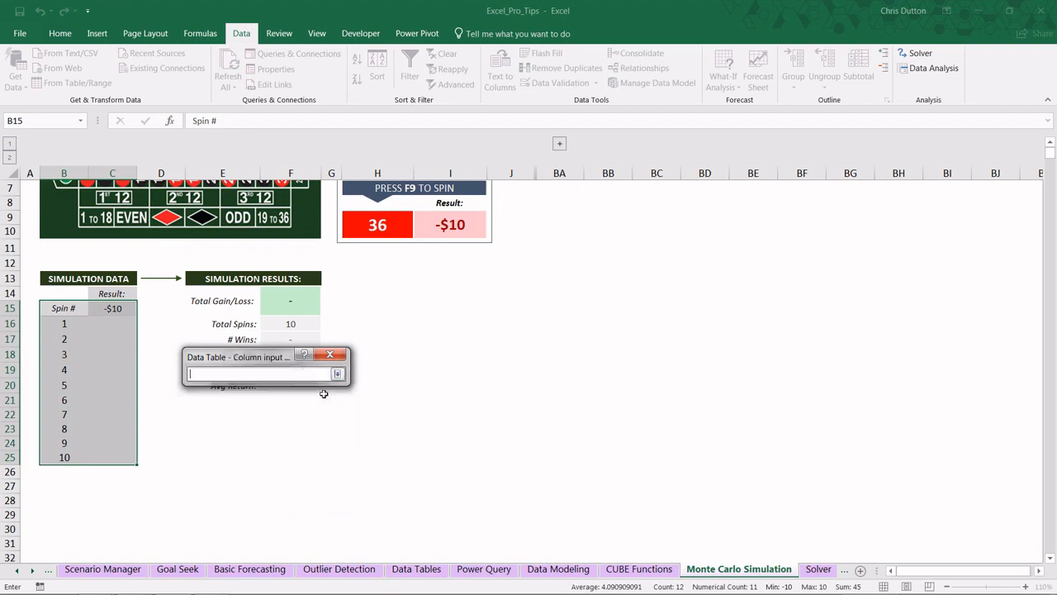
click(71, 292)
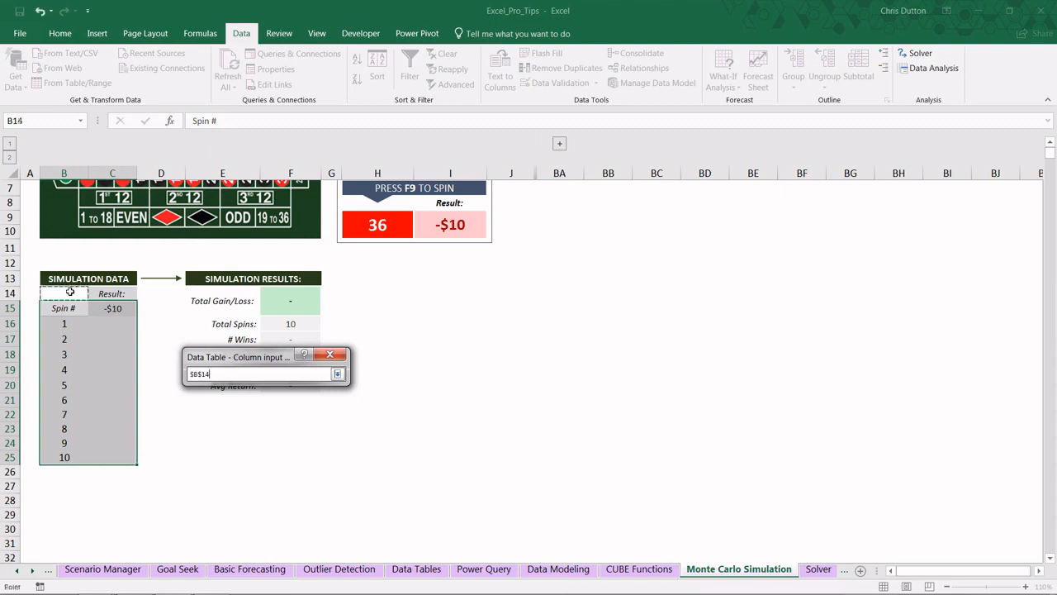
click(337, 373)
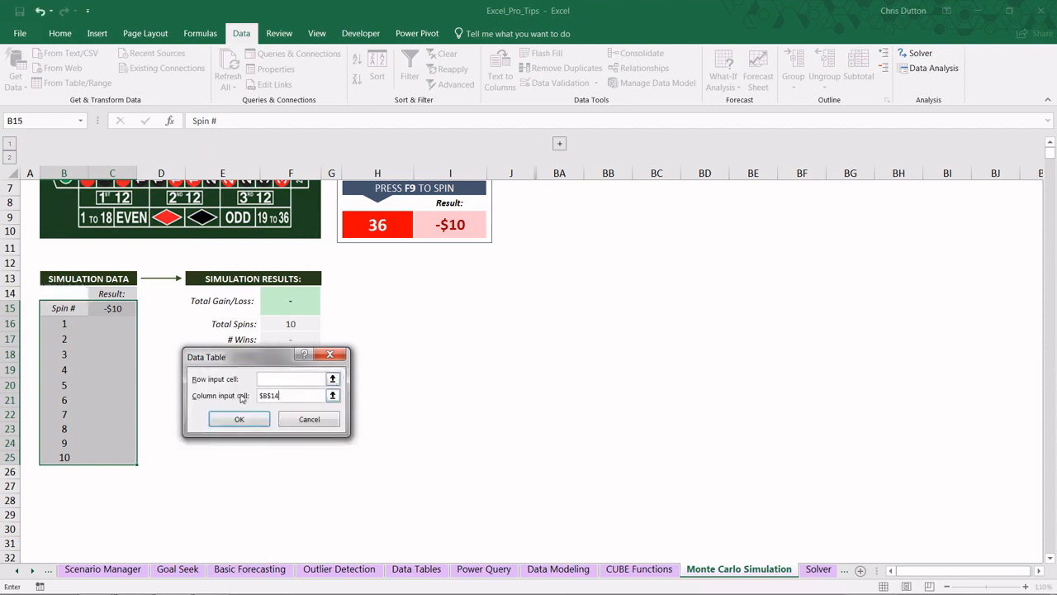
click(246, 422)
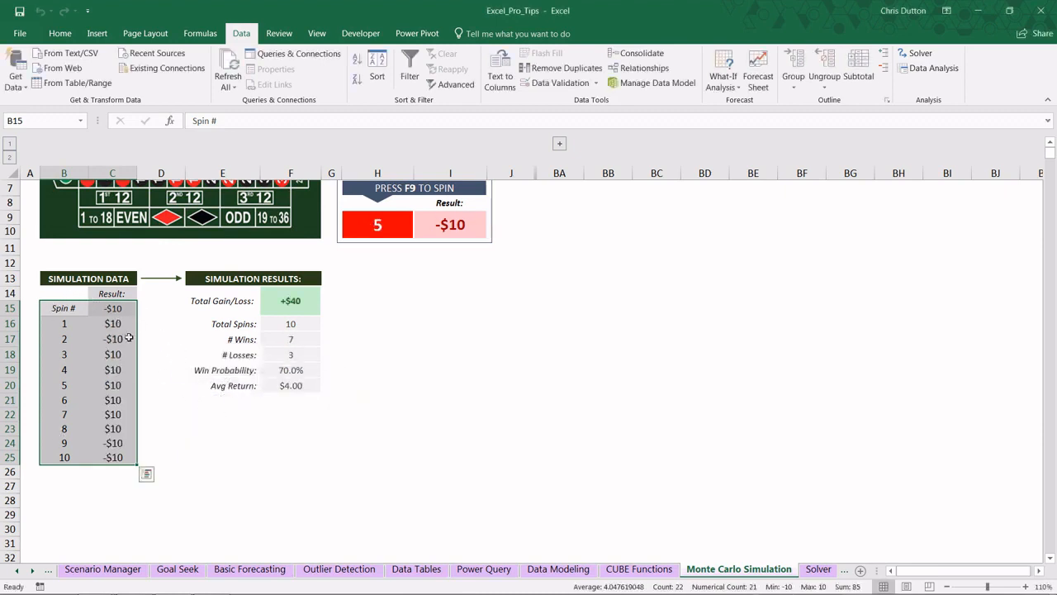
- Inspect the data table formula in C16 and review the simulation results against the bet
click(106, 326)
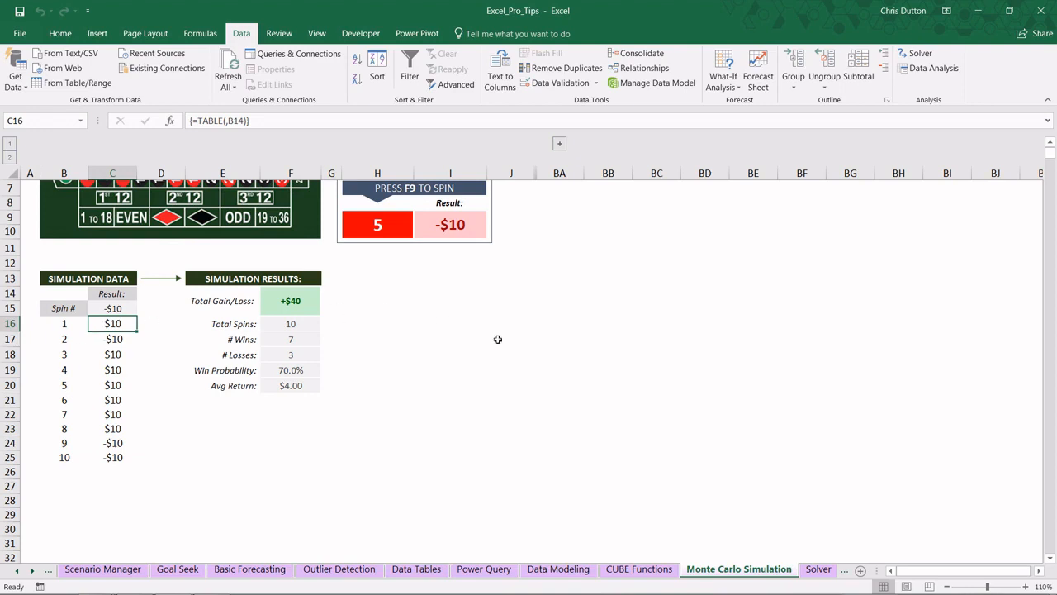
scroll(498, 339, up, 1)
scroll(498, 340, up, 1)
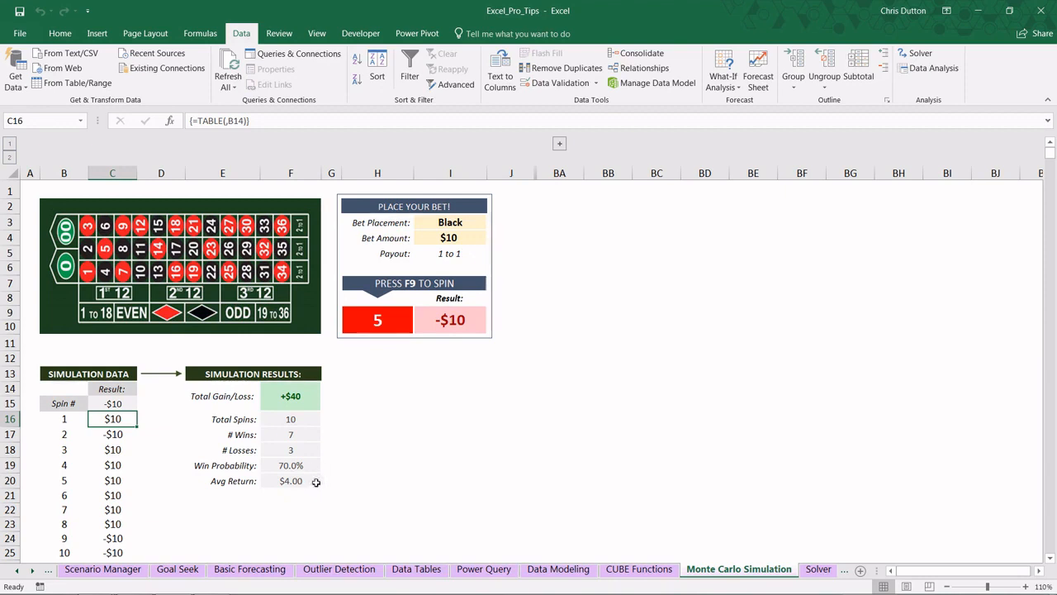
- Recalculate the workbook five times to rerun the 10-spin simulation and check the Win Probability in F19
click(200, 33)
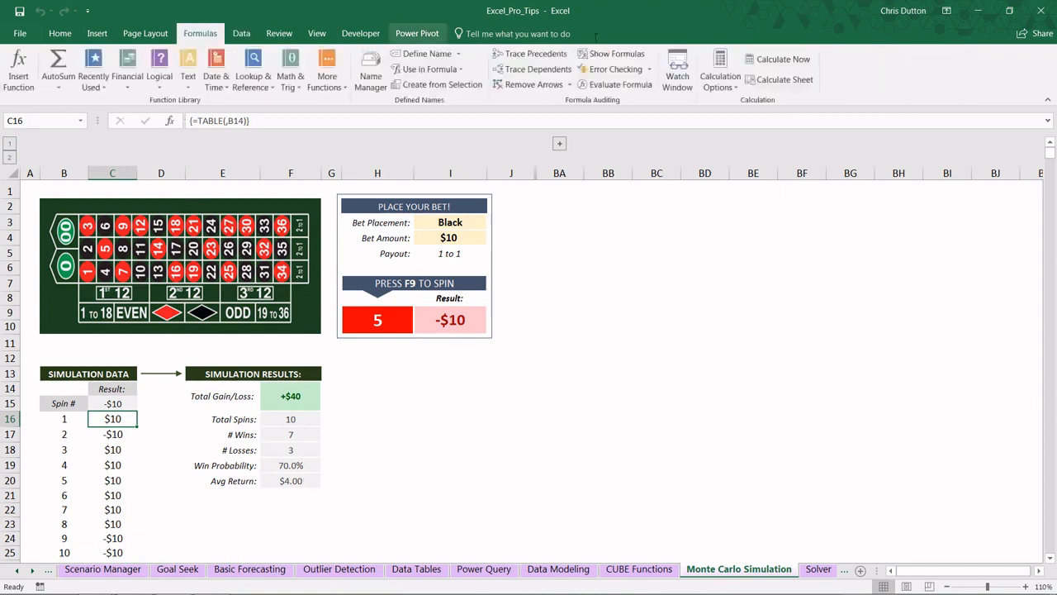
click(781, 60)
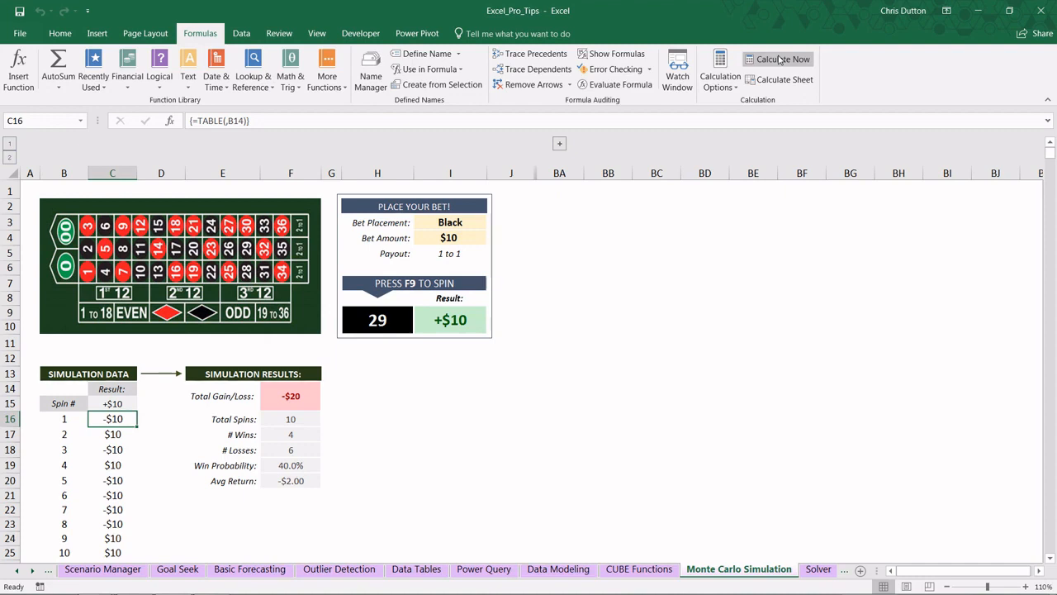
click(780, 60)
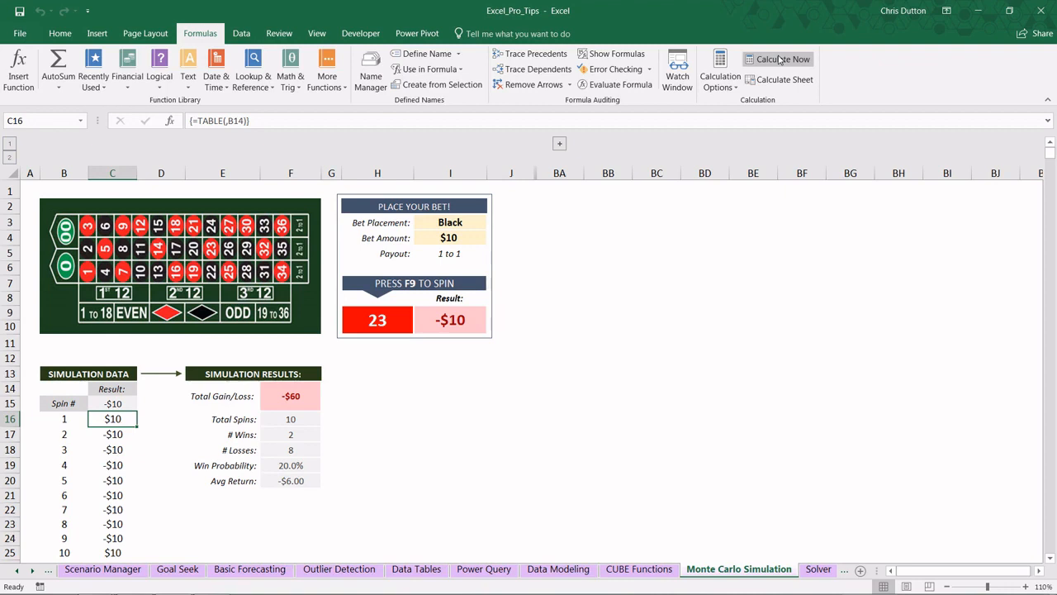
click(779, 60)
click(779, 61)
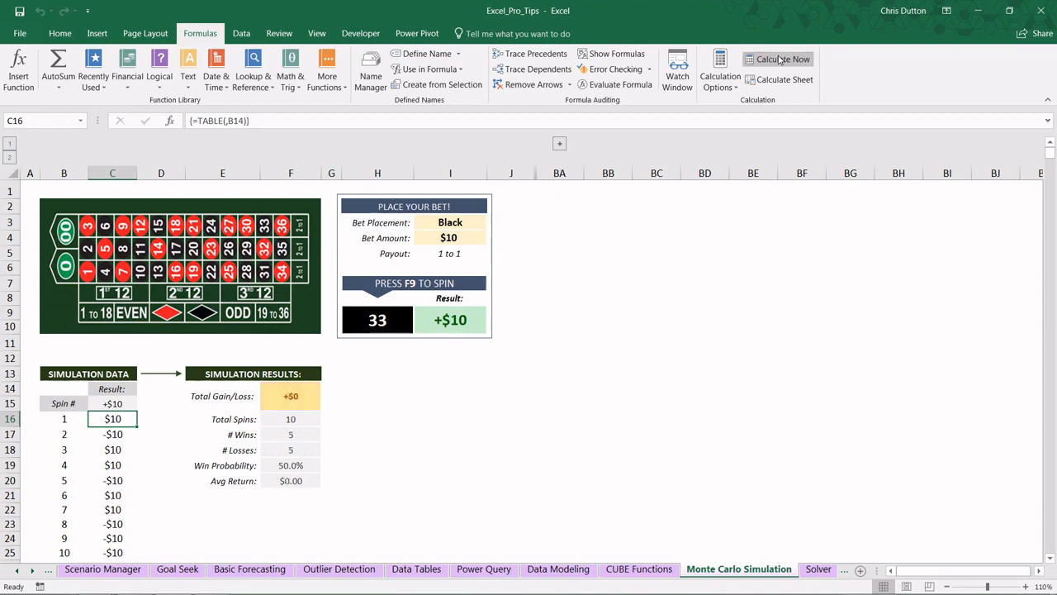
click(778, 61)
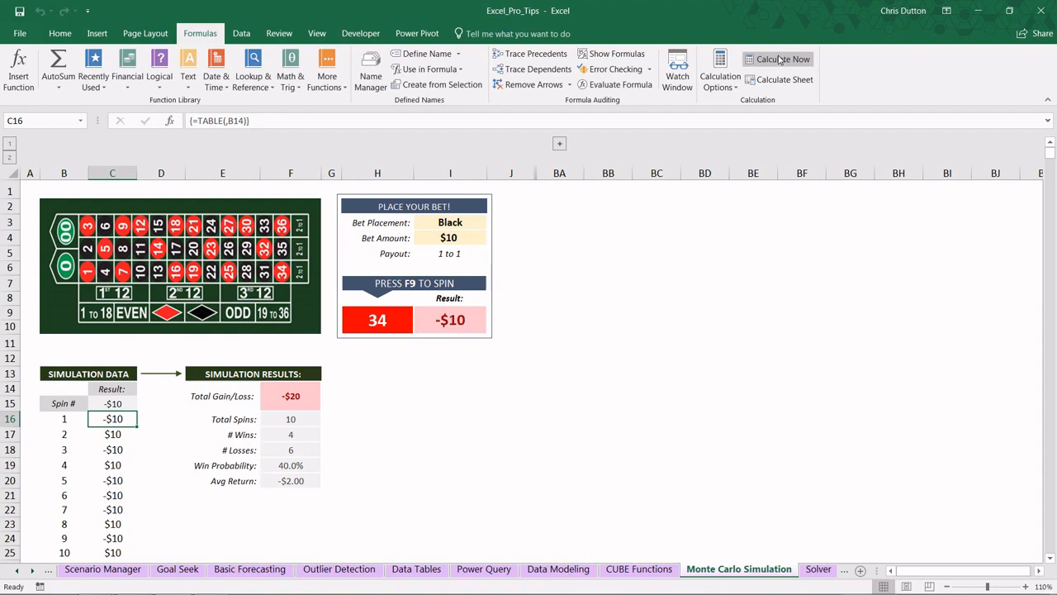
click(291, 465)
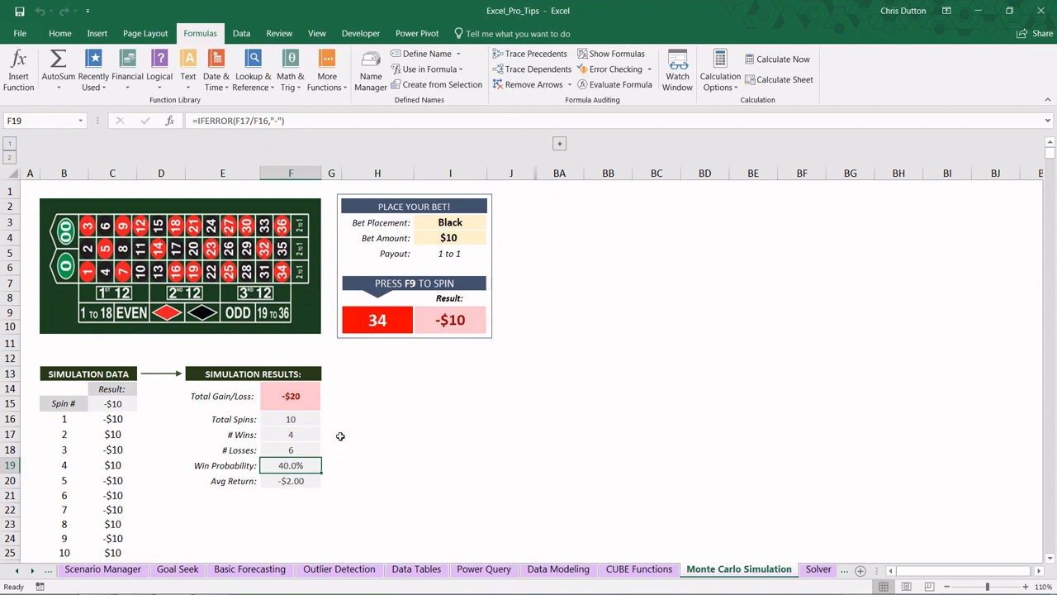
- Try to delete only the spin 3 result in C18 from the data table
scroll(198, 421, down, 2)
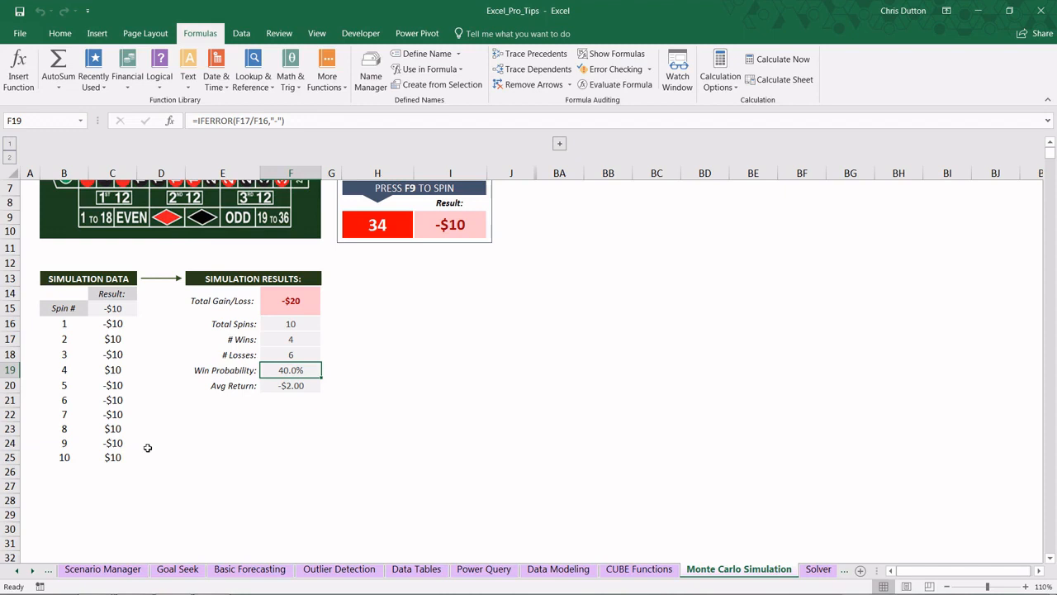
click(115, 355)
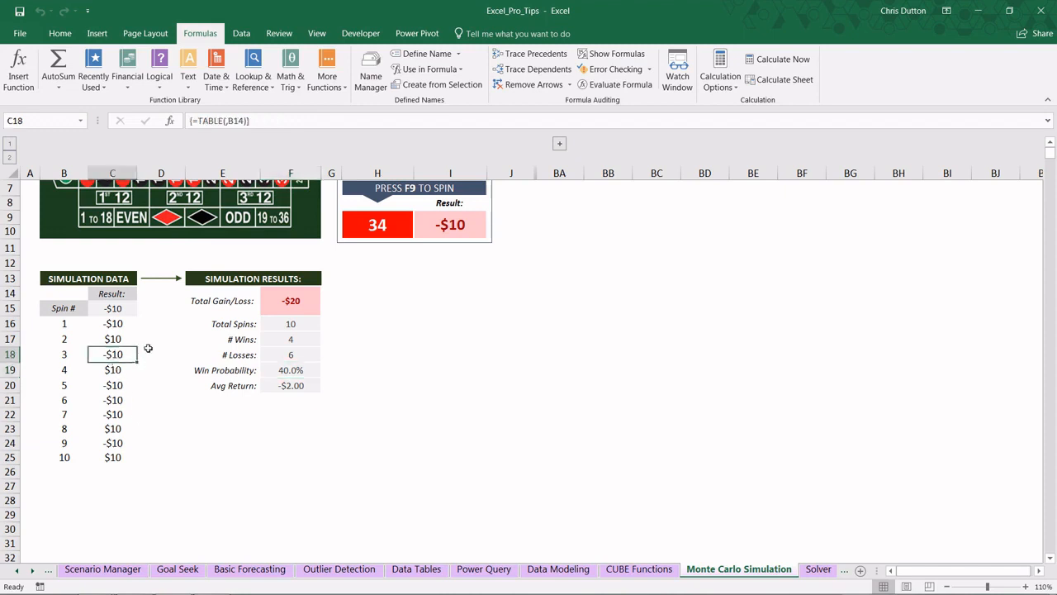
key(Delete)
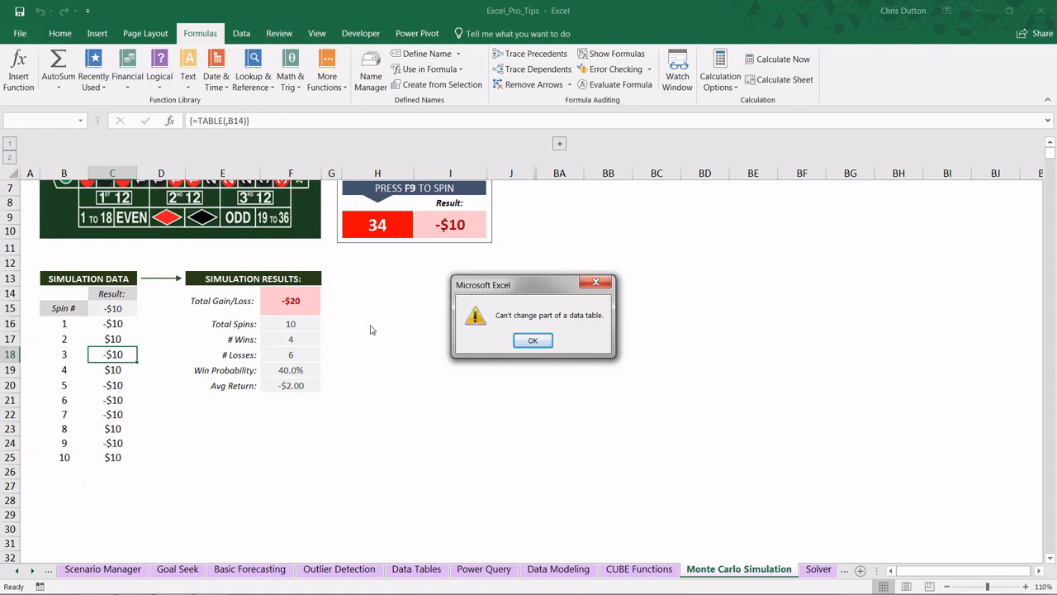
click(532, 341)
- Clear all the data table results for spins 1 to 10 in C16:C25
click(112, 323)
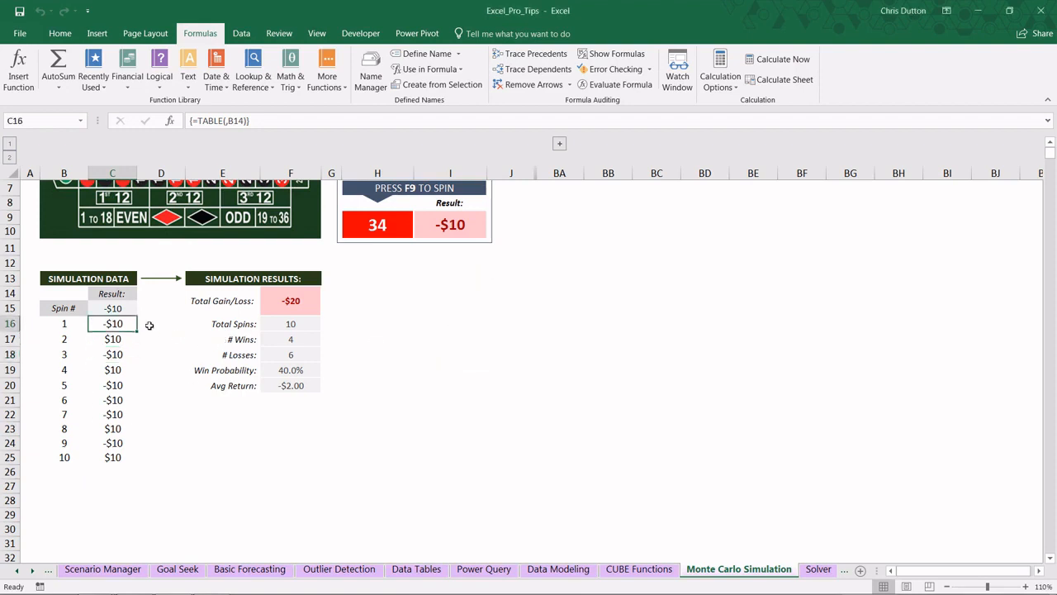
key(ctrl+shift+Down)
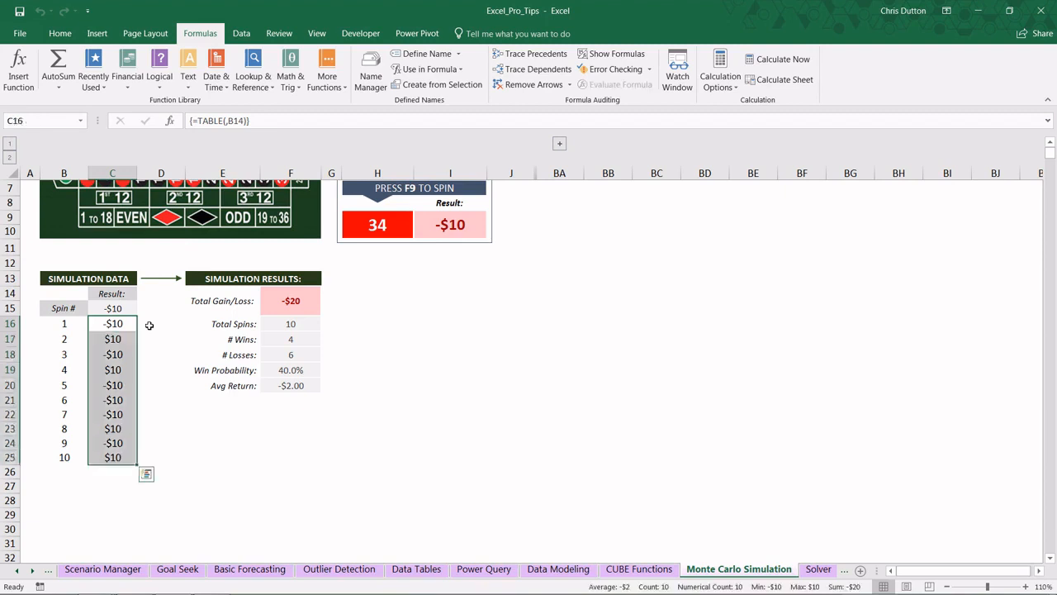
key(Delete)
- Delete spin numbers 2 to 10 from B17:B25, keeping only spin 1 in B16
click(52, 337)
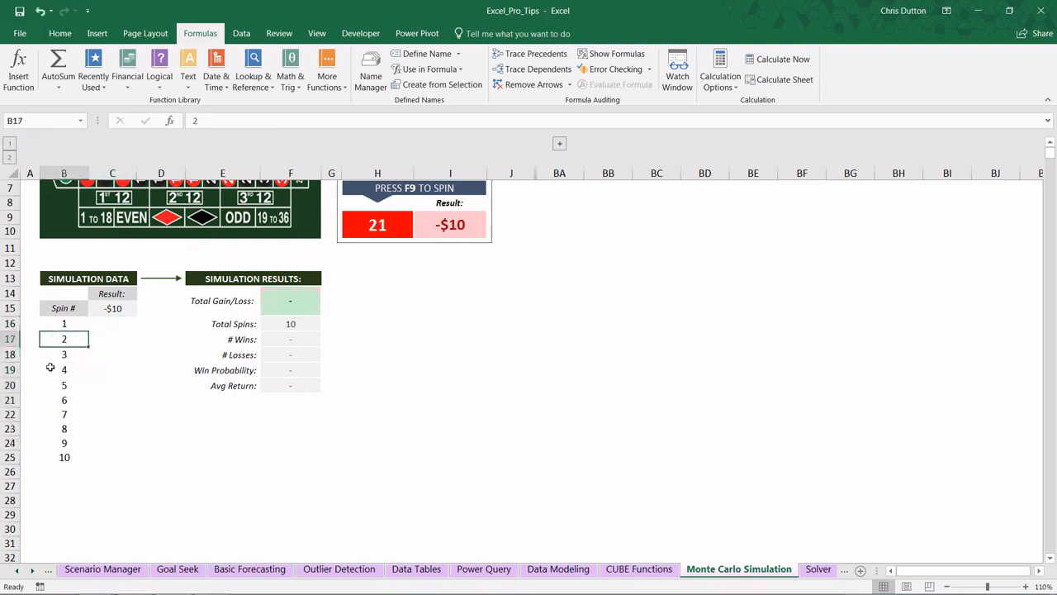
drag(50, 366, 64, 455)
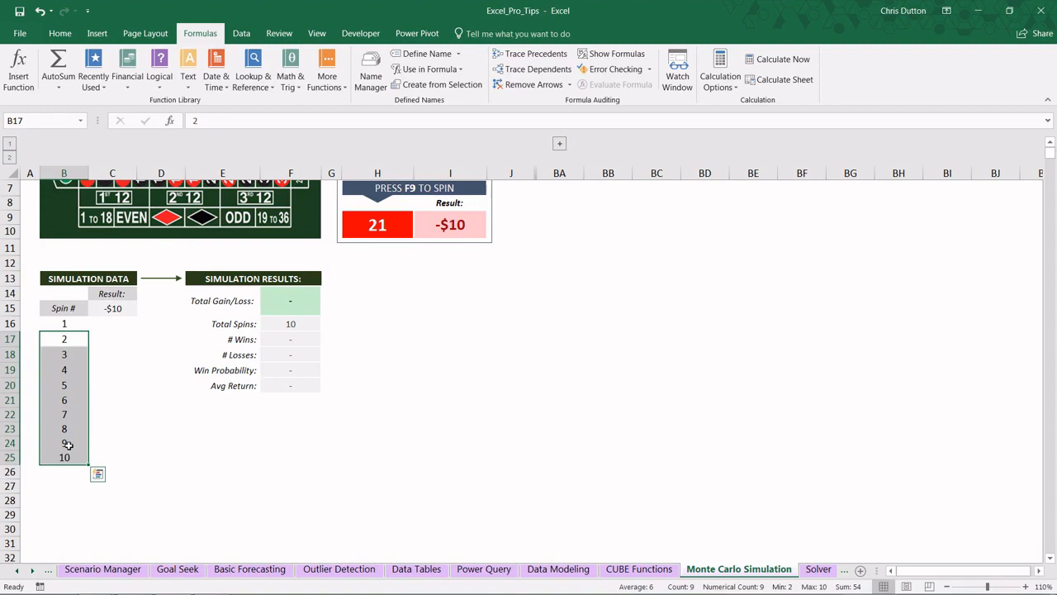
key(Delete)
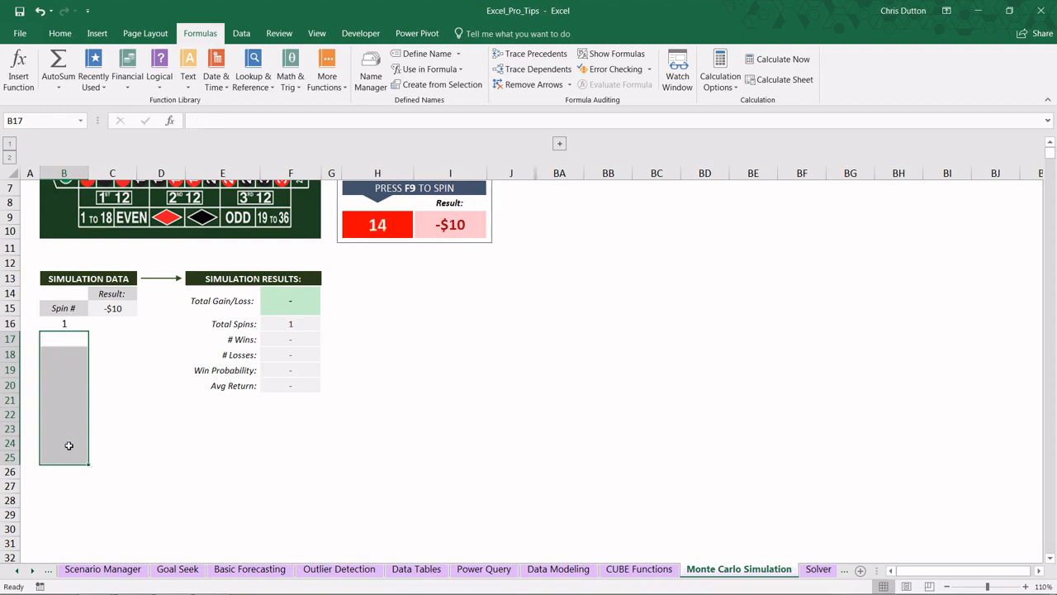
- Fill a linear series down column B from the 1 in B16 with a stop value of 10000, and check its last row
click(67, 325)
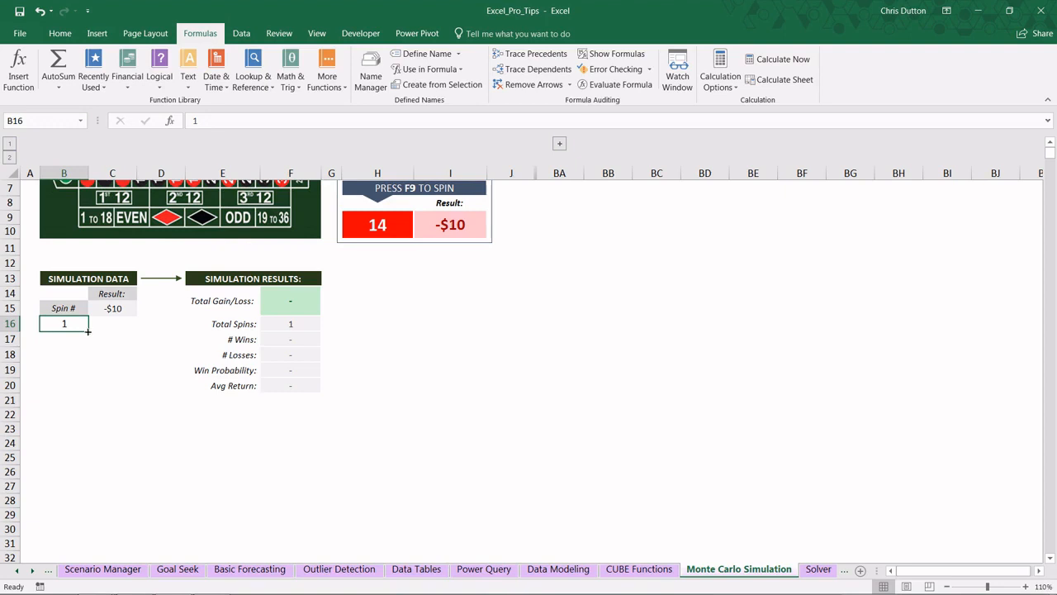
mouse_move(89, 330)
mouse_down()
mouse_move(89, 355)
mouse_move(92, 336)
mouse_up()
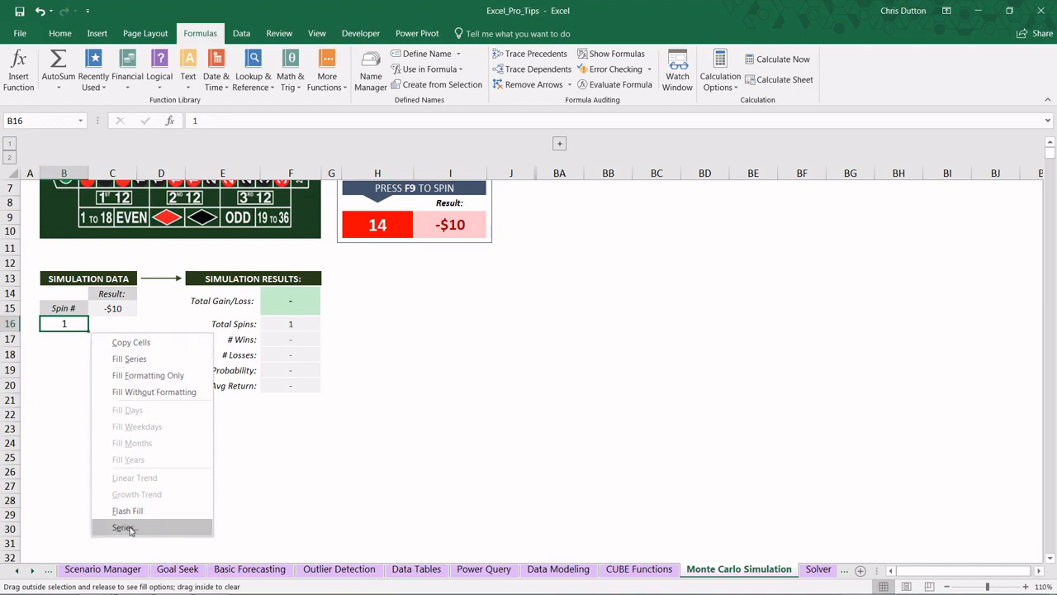
click(129, 528)
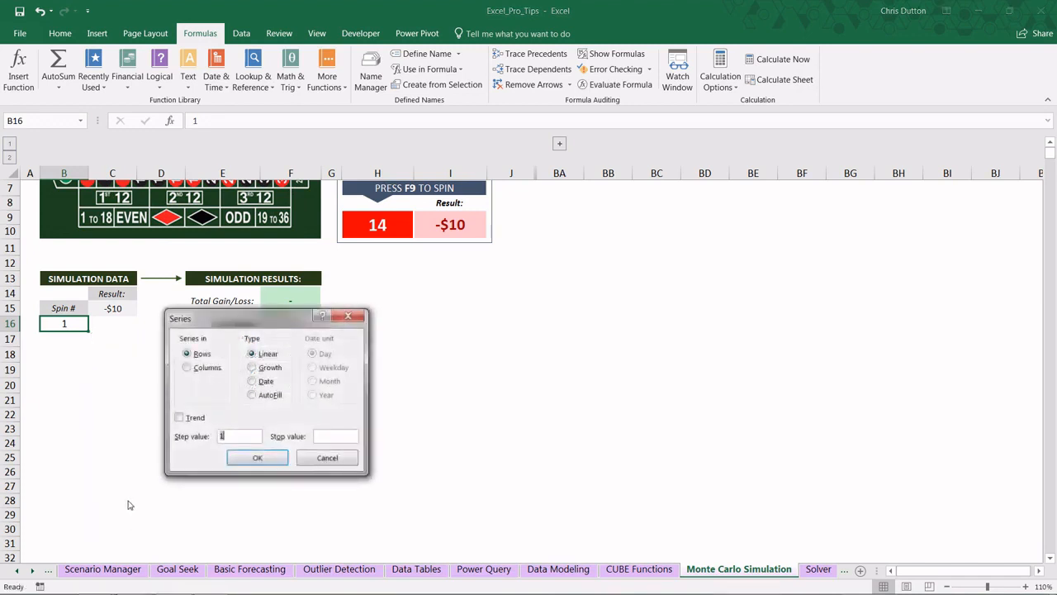
click(187, 368)
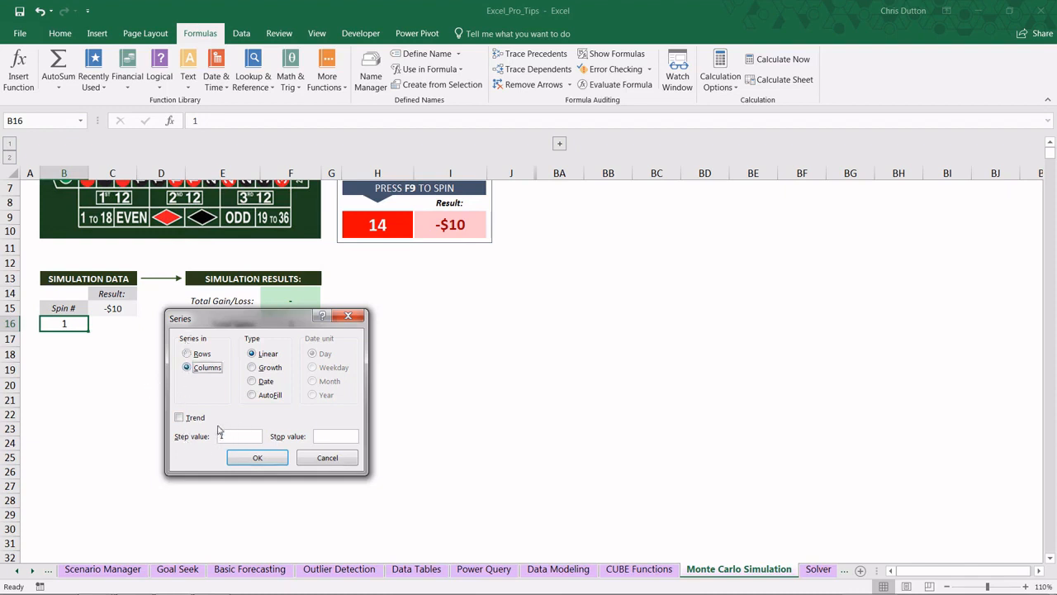
click(317, 436)
text(10000)
click(272, 452)
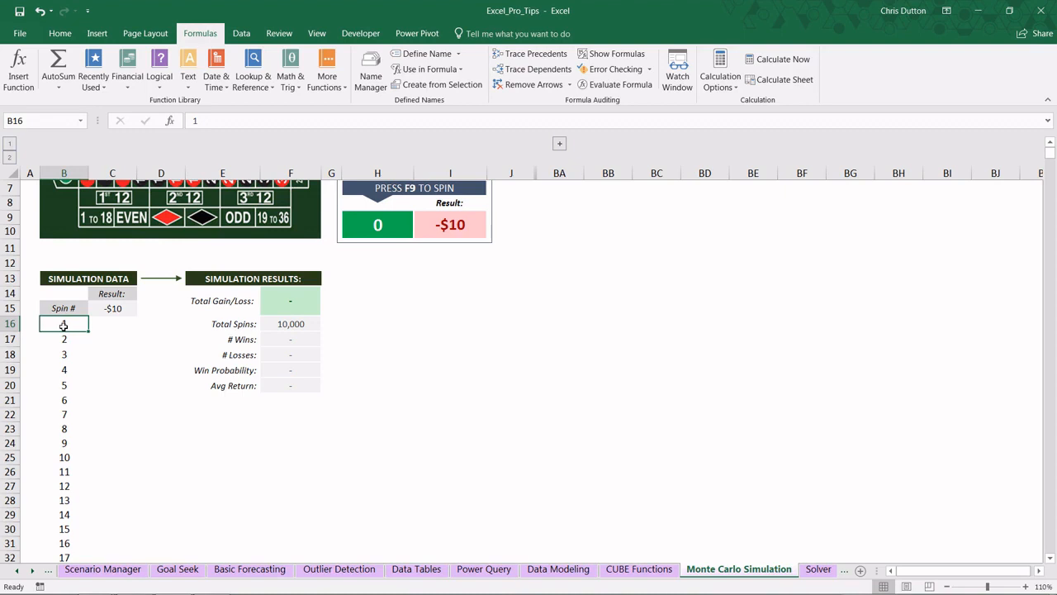
key(ctrl+Down)
scroll(64, 328, down, 2)
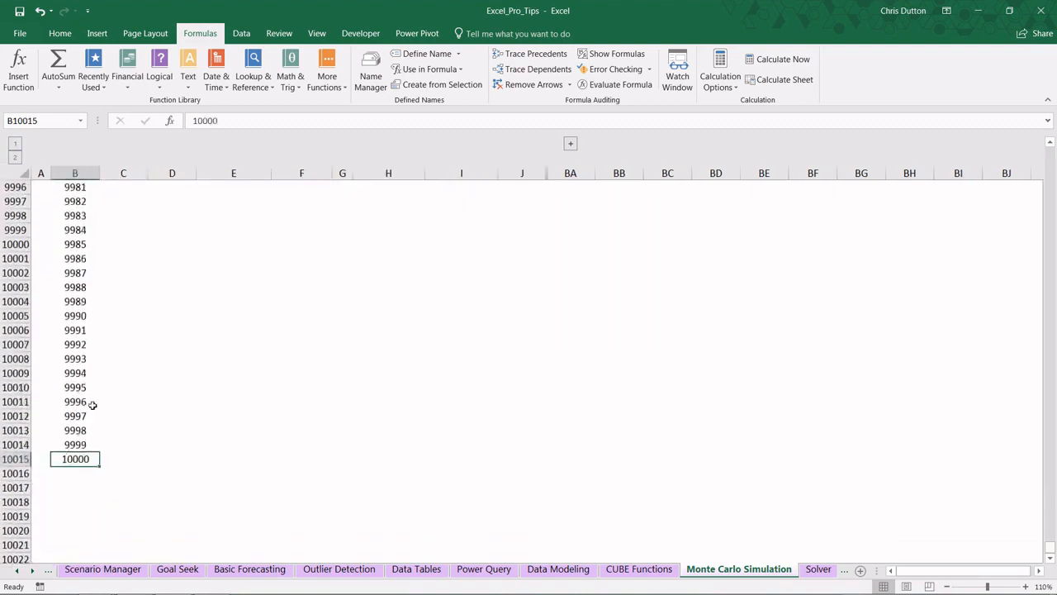
key(ctrl+Up)
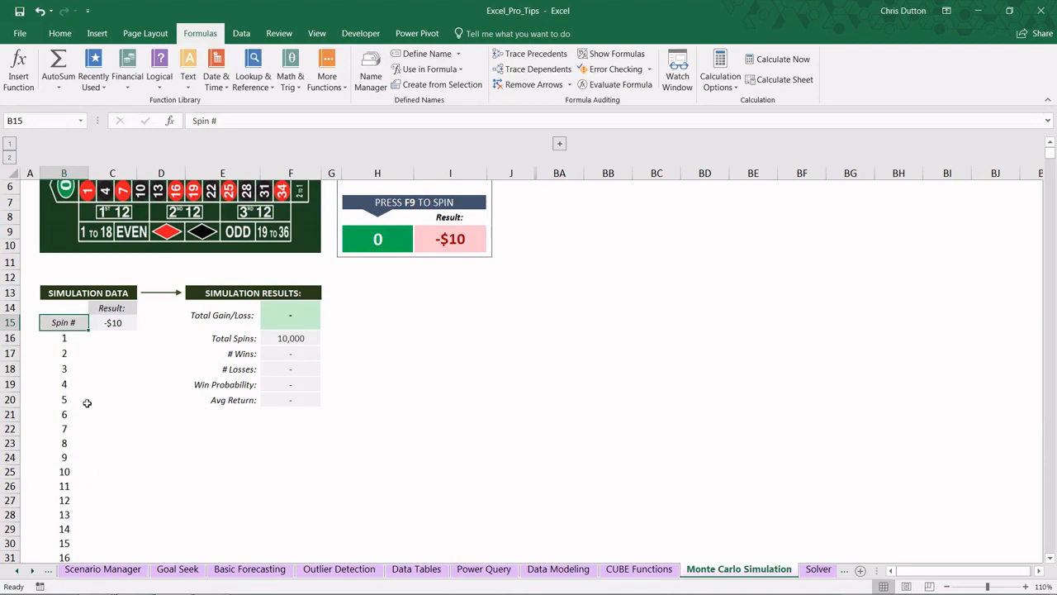
- Create a What-If data table over B15:C10015 using the blank cell B14 as the column input cell
drag(64, 324, 113, 388)
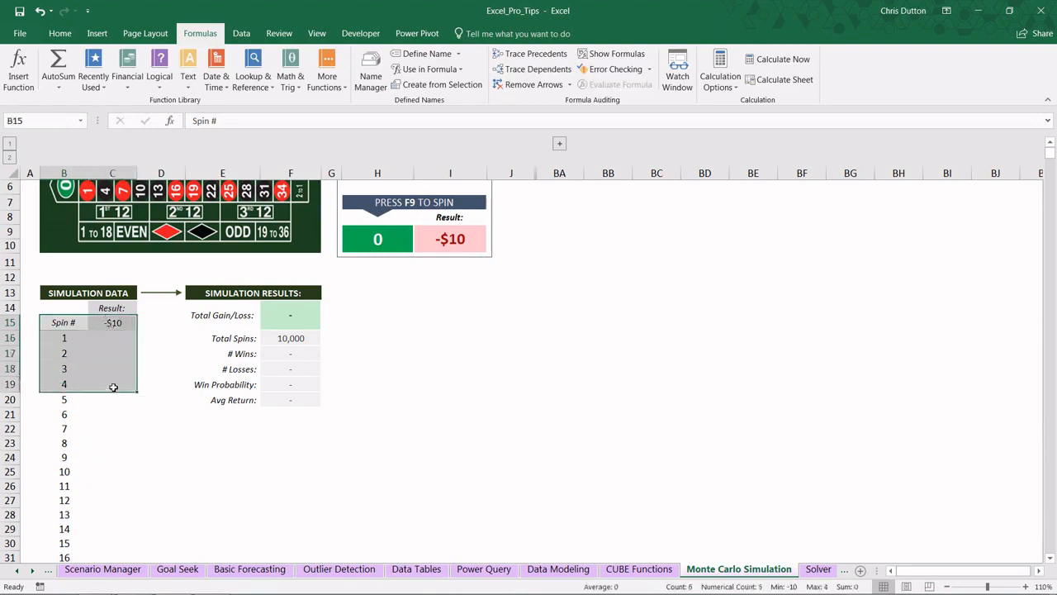
key(ctrl+shift+Down)
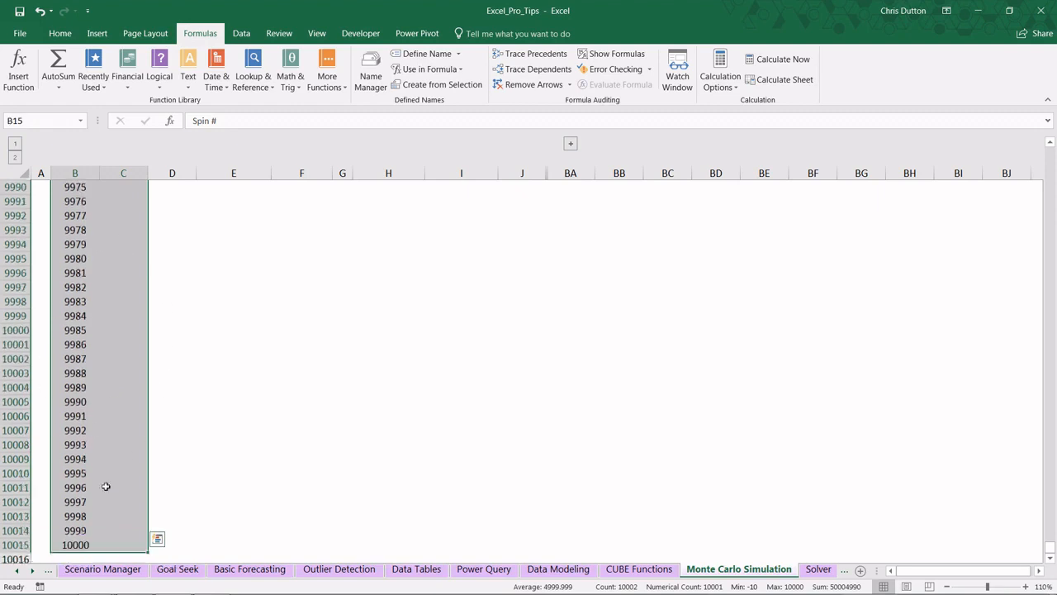
click(241, 33)
click(718, 82)
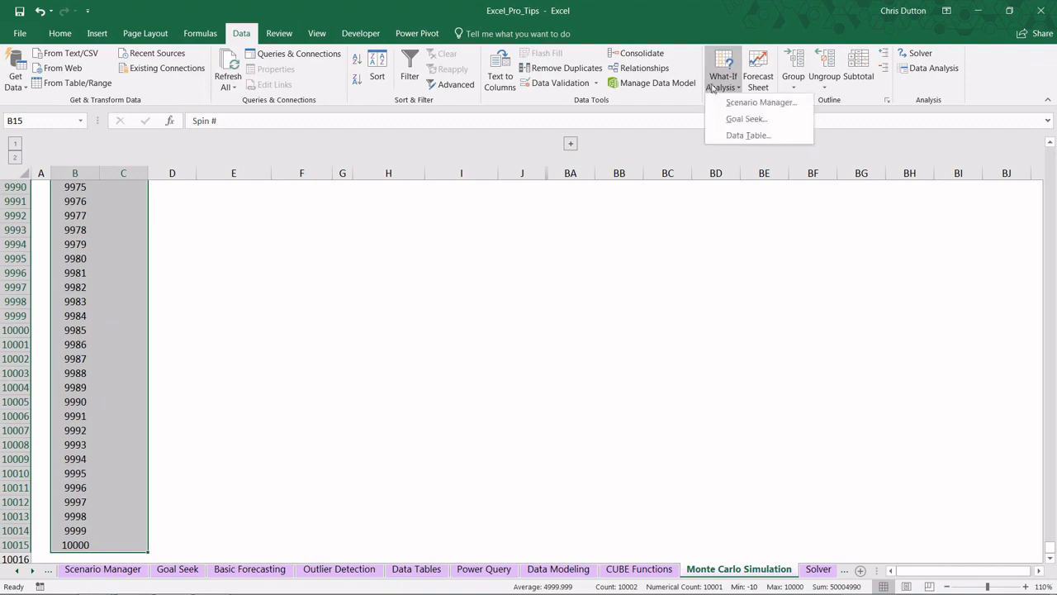
click(747, 135)
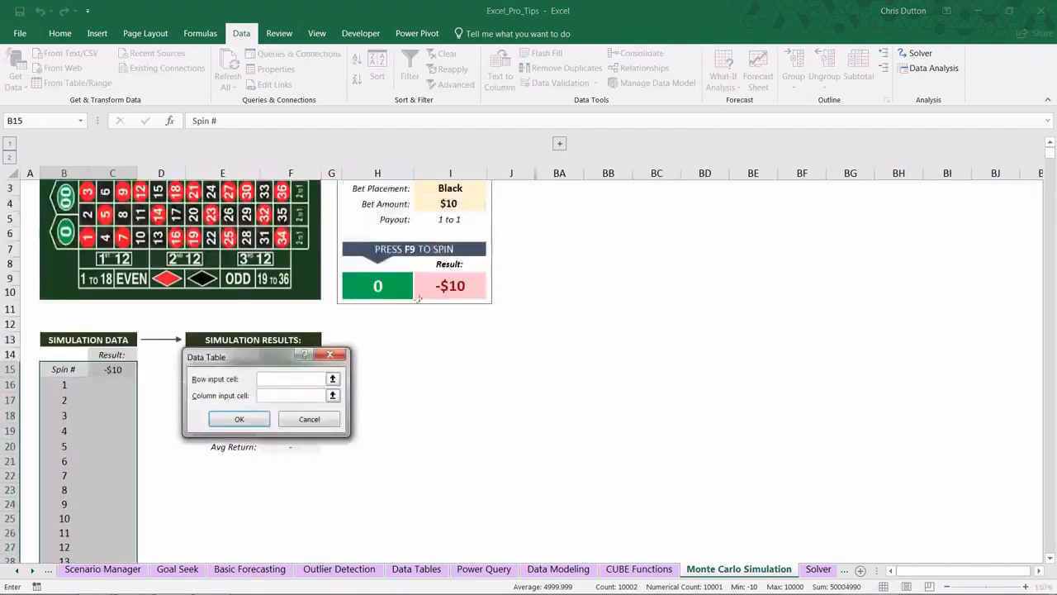
click(274, 394)
click(332, 395)
click(63, 355)
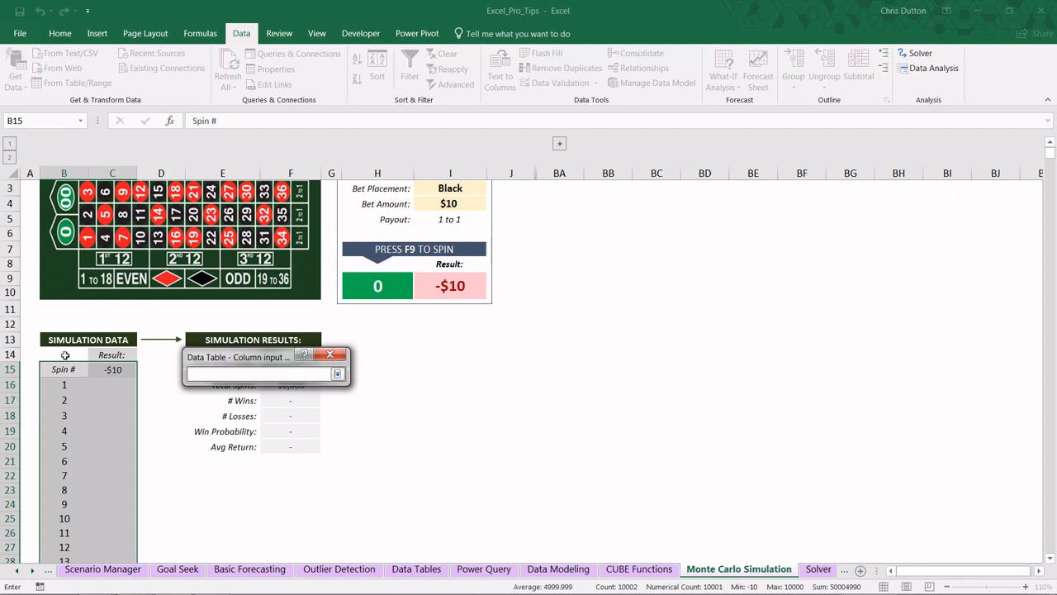
click(337, 373)
click(257, 421)
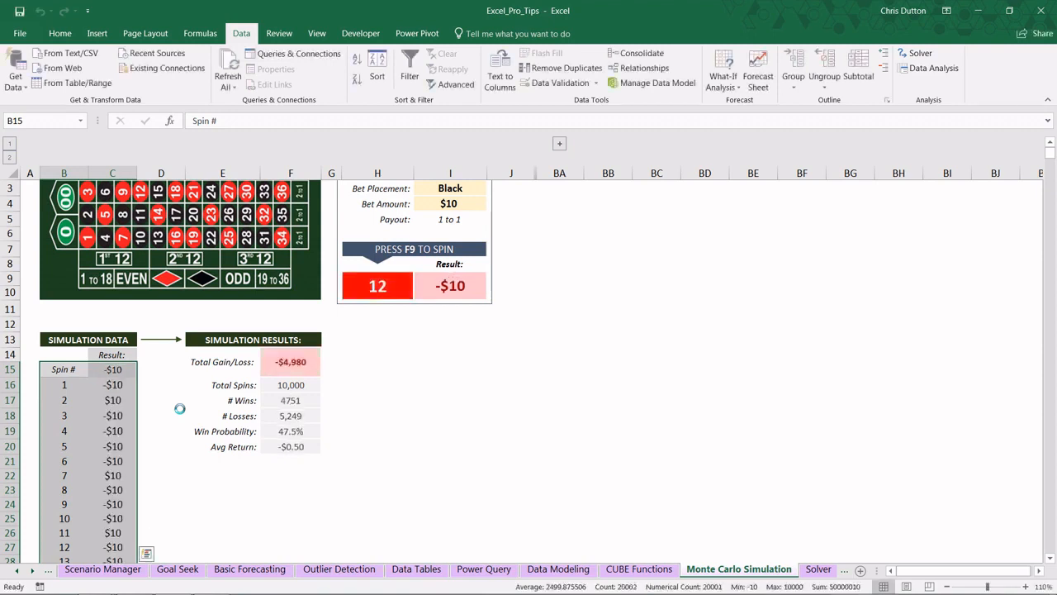
- Recalculate the 10,000-spin simulation twice and compare the Win Probability in F19 between runs
click(446, 384)
scroll(432, 355, up, 1)
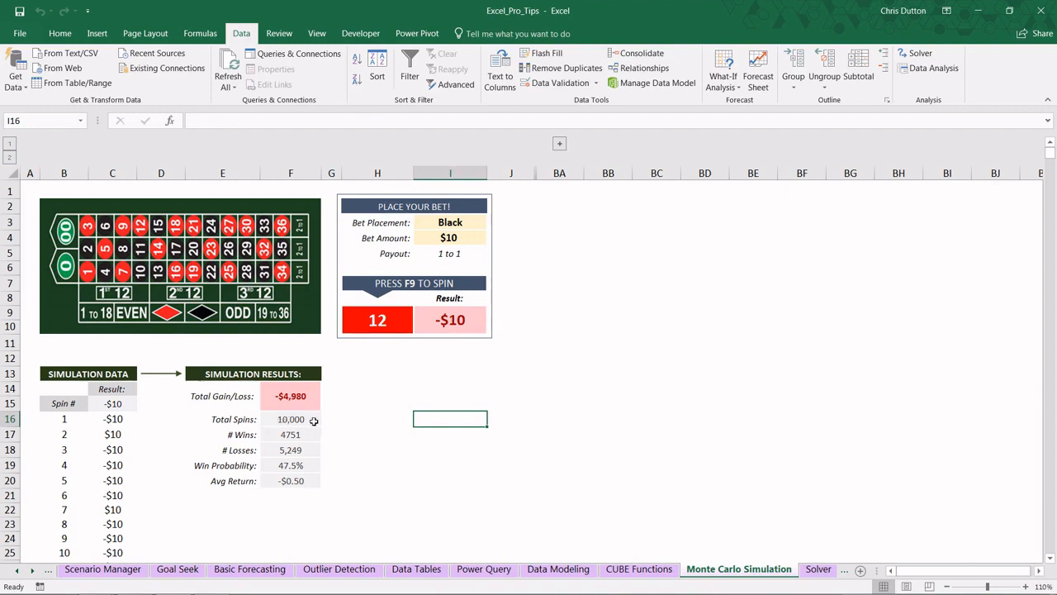
click(302, 465)
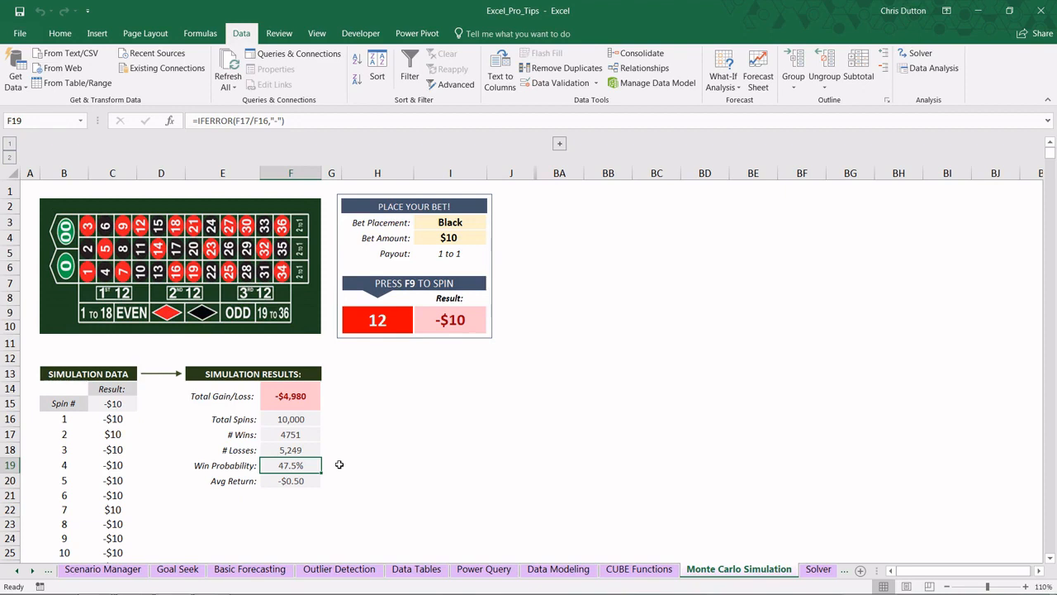
click(198, 34)
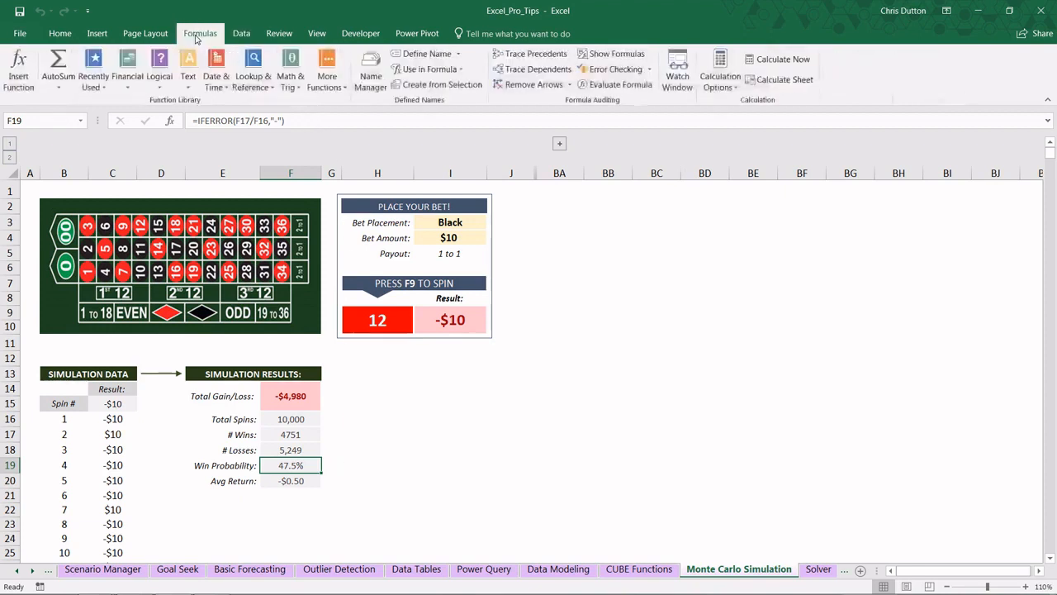
click(781, 63)
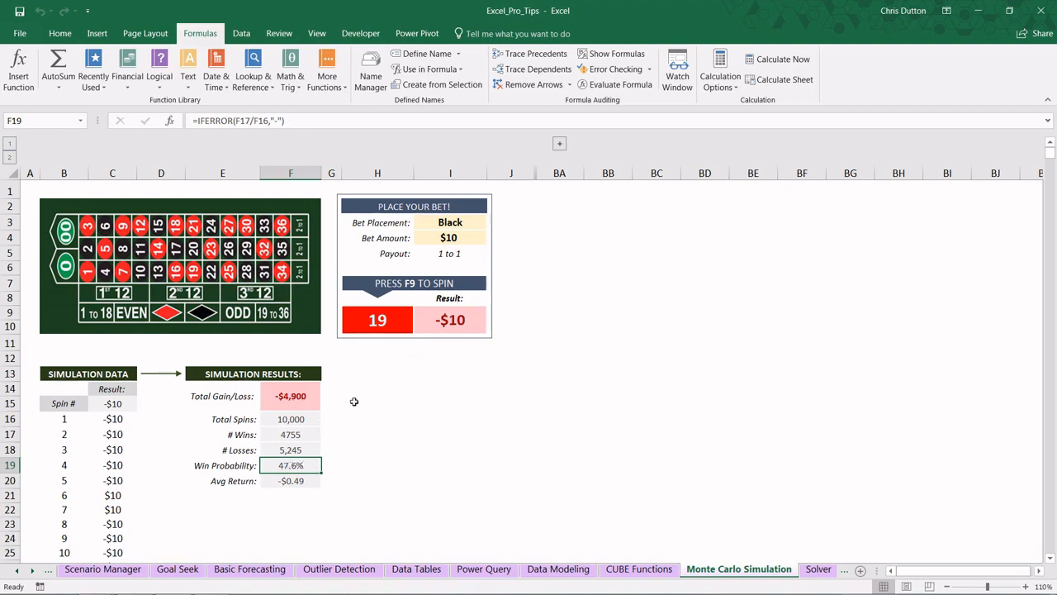
click(772, 60)
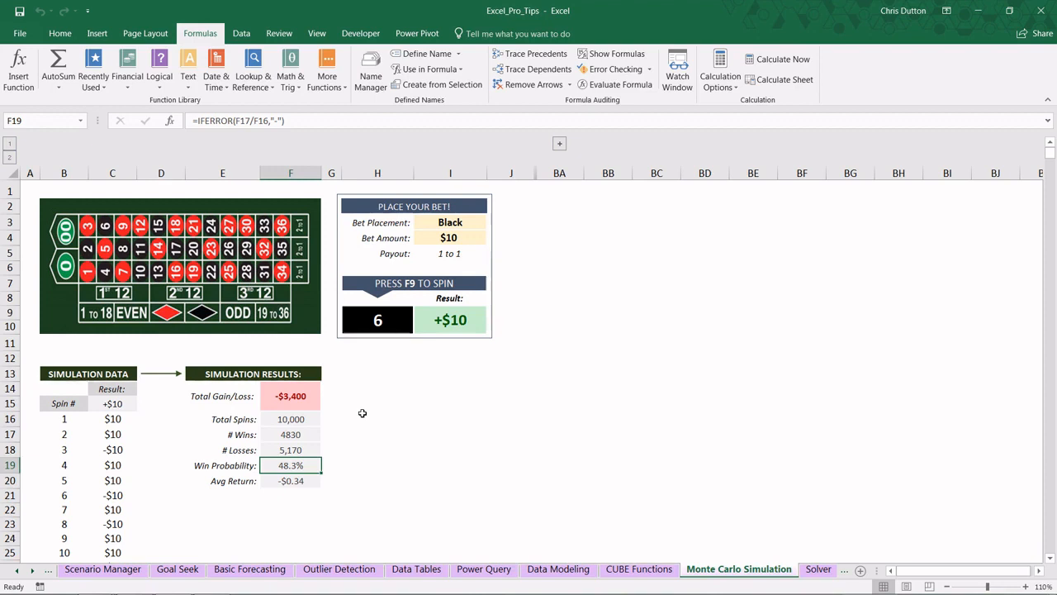
- Clear all 10,000 data table results in column C, from C16 down to C10015
click(103, 420)
key(ctrl+shift+Down)
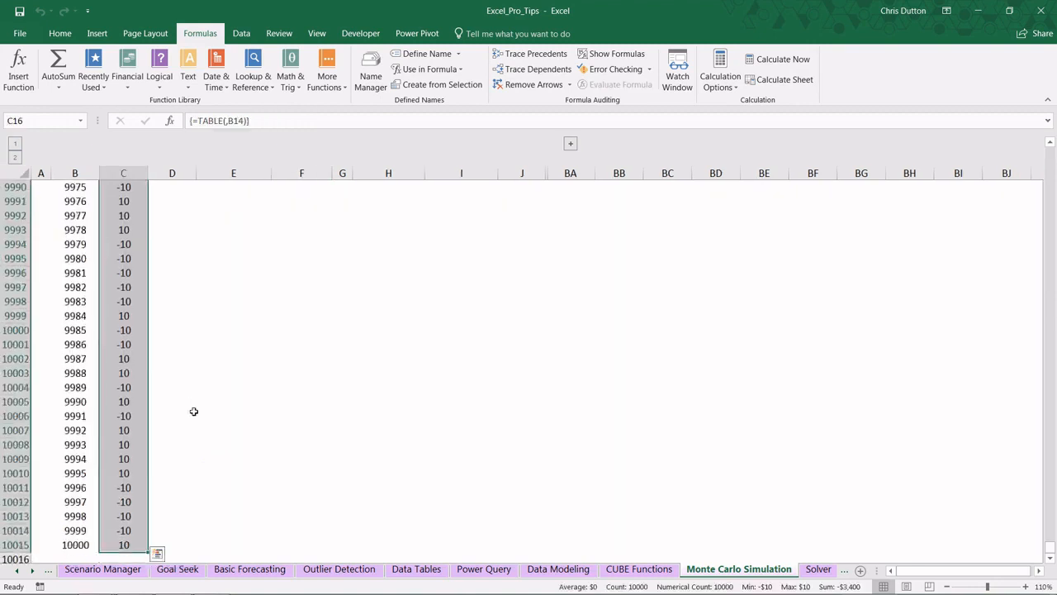
key(Delete)
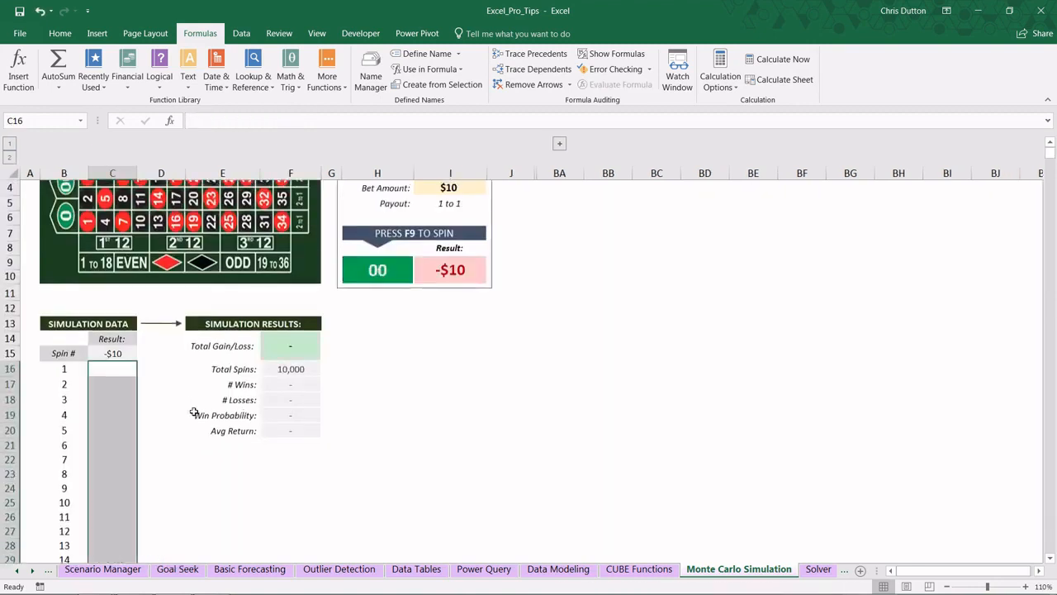
- Delete spin numbers 11 to 10000 from B26 downward so only spins 1 to 10 remain
click(59, 517)
key(ctrl+shift+Down)
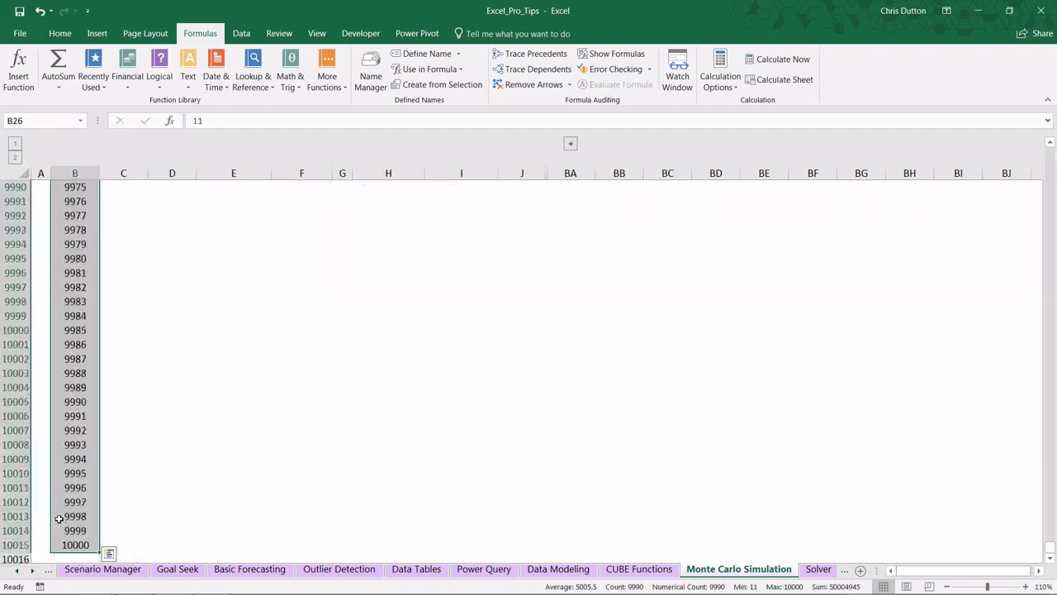
key(Delete)
key(ctrl+BackSpace)
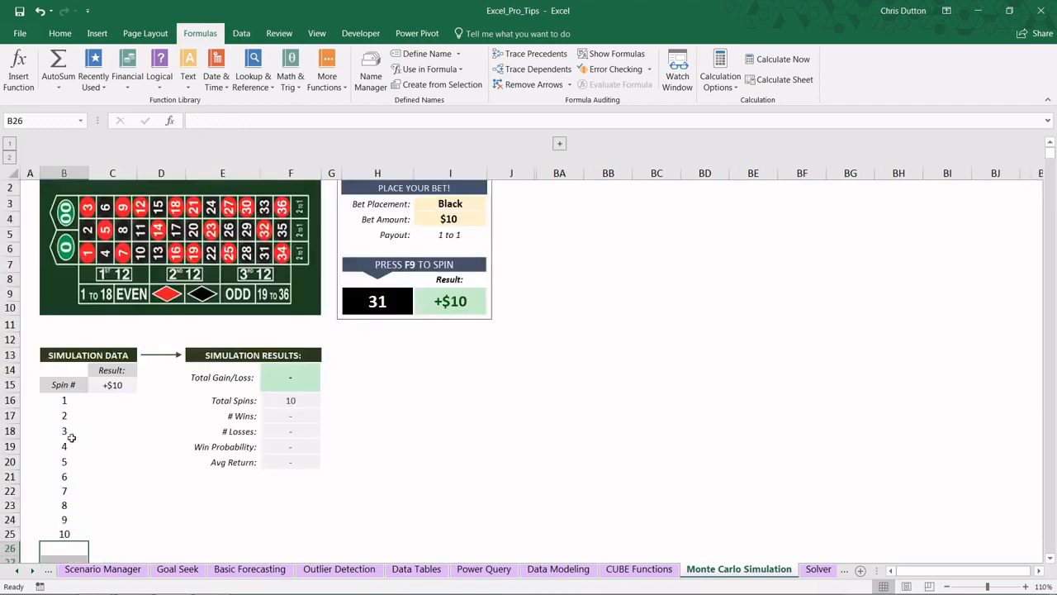
click(406, 378)
scroll(406, 378, up, 1)
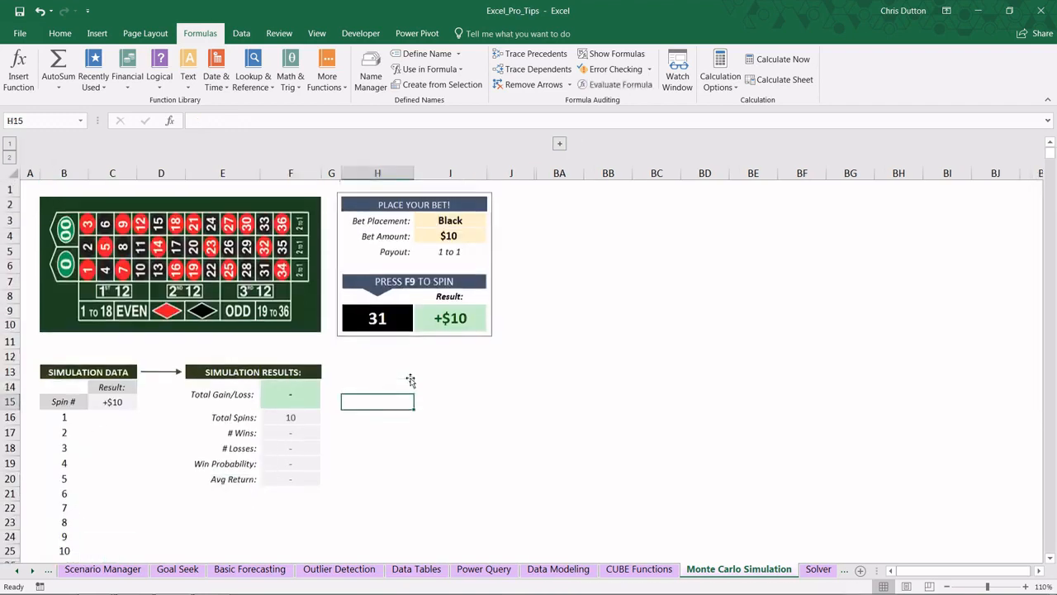
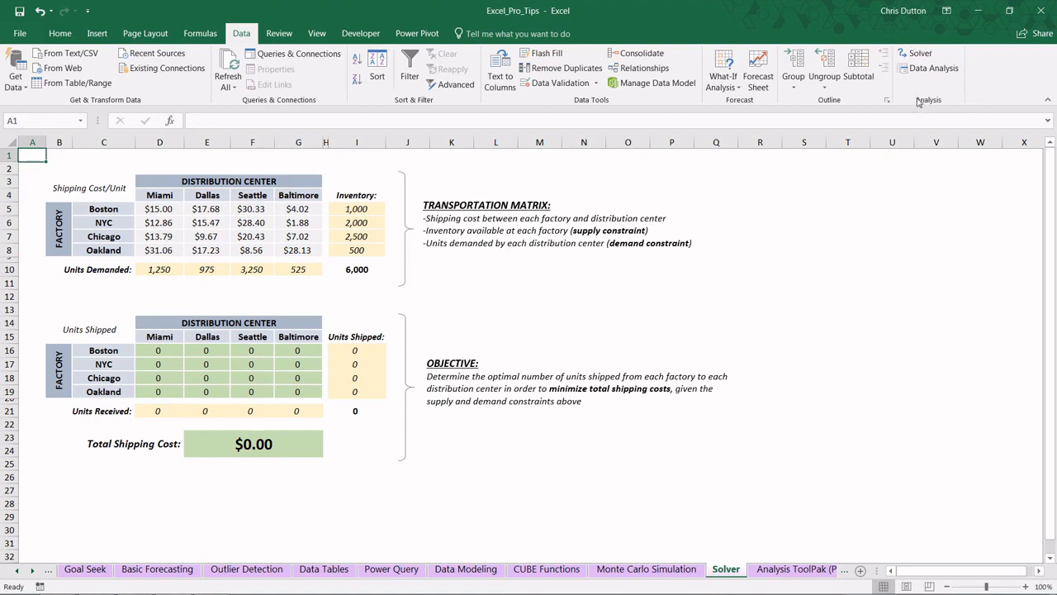
- Check in the Excel Add-ins list that Analysis ToolPak and Solver Add-in are enabled, and accept the list
click(25, 35)
click(26, 353)
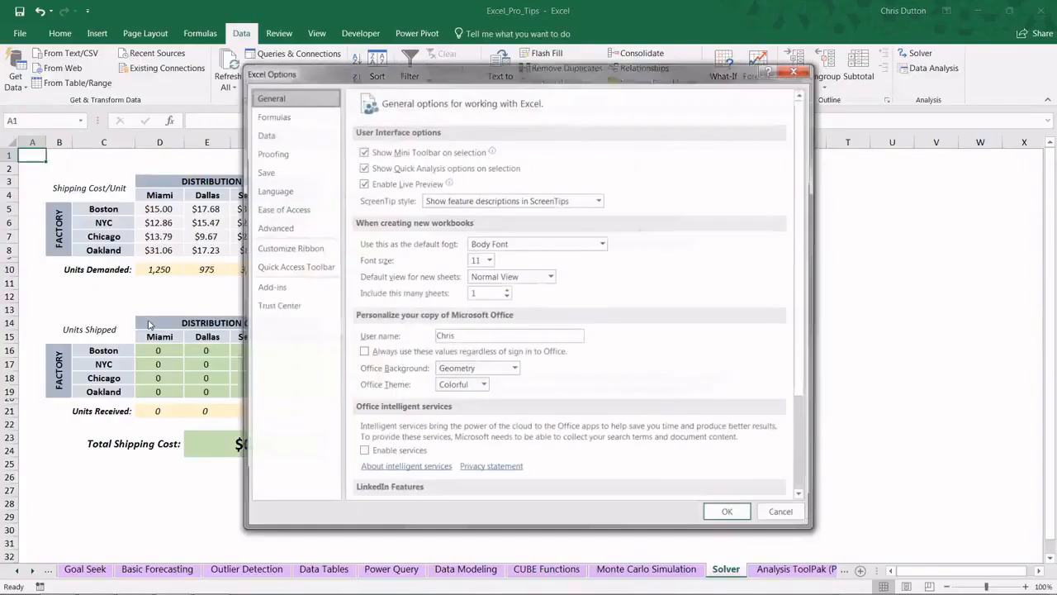
click(285, 287)
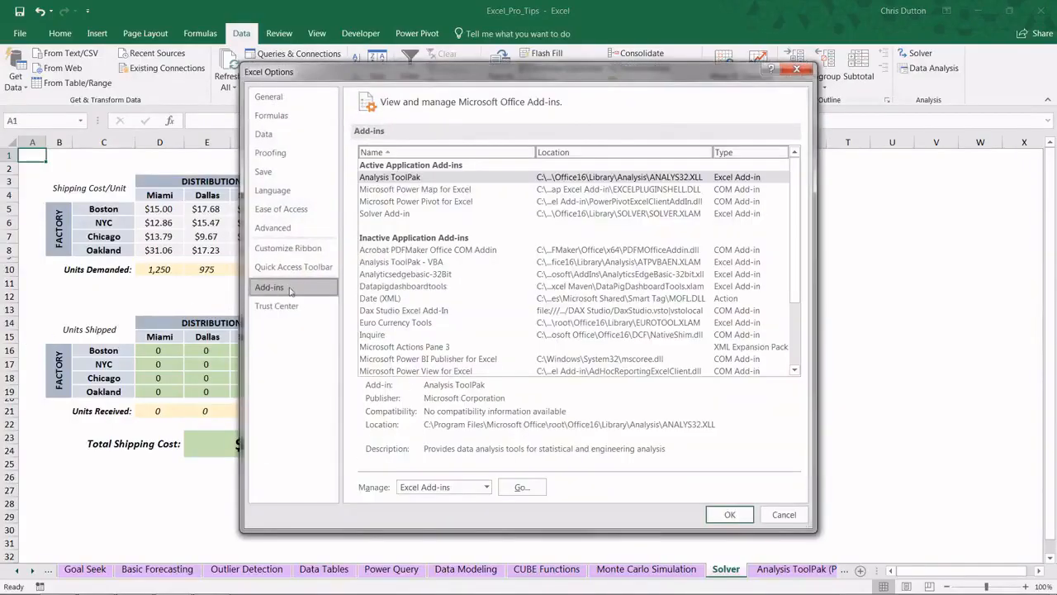
click(485, 487)
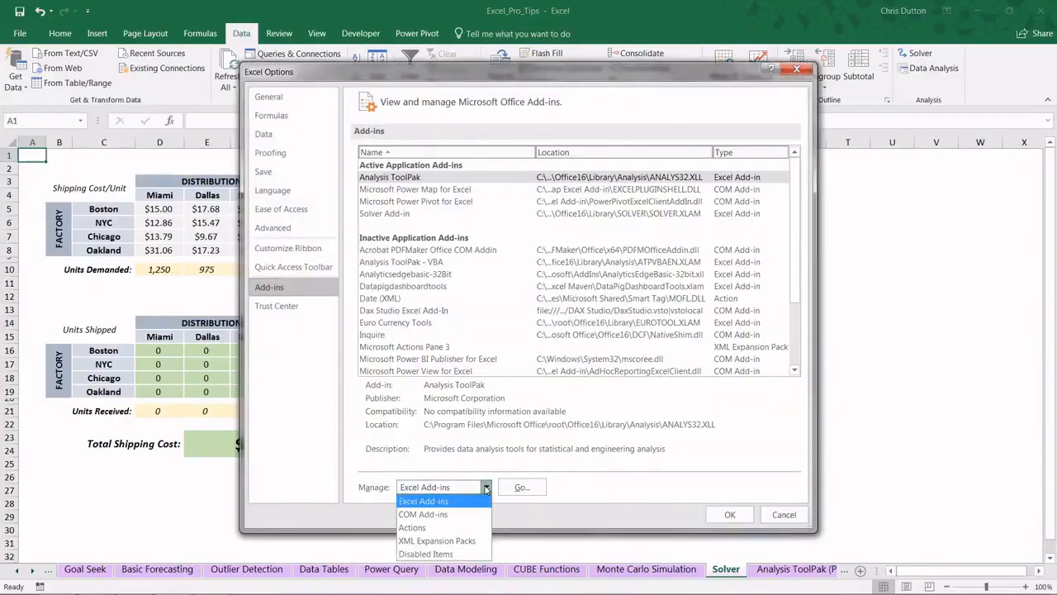
click(426, 502)
click(516, 487)
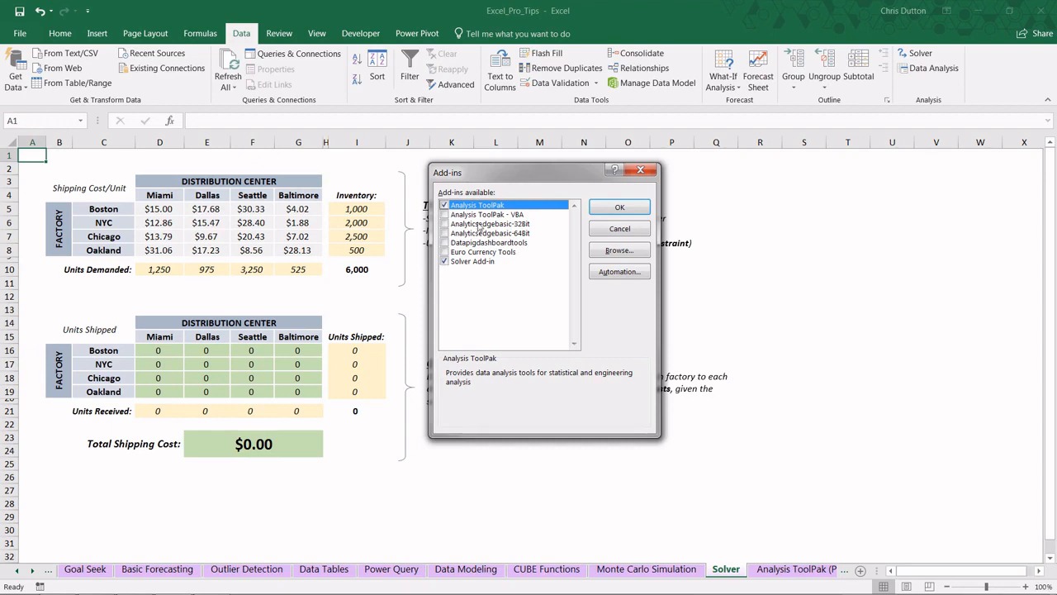
click(621, 208)
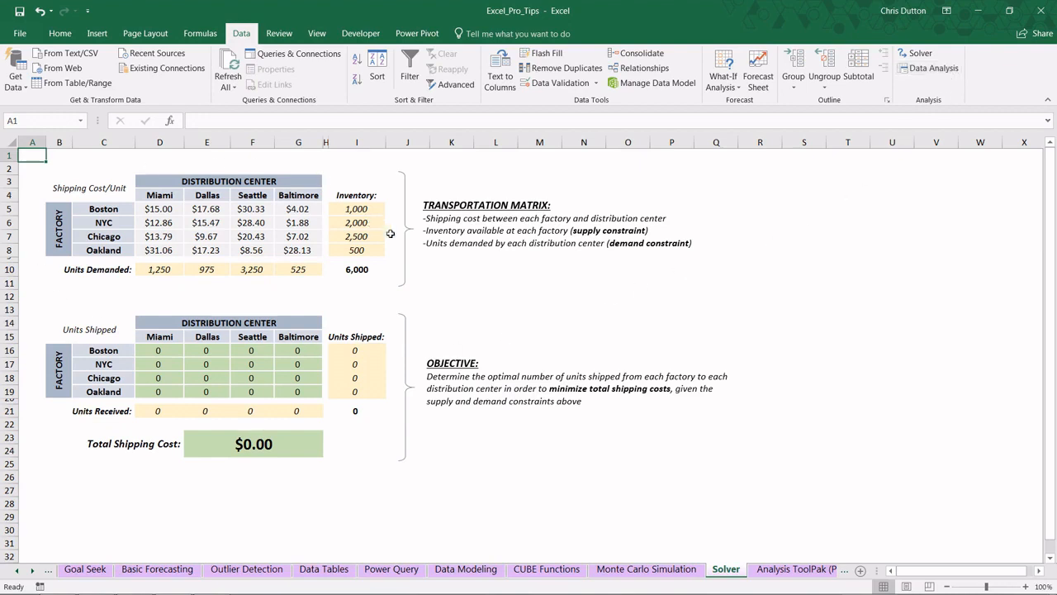
- Examine the per-unit shipping costs from each factory to each distribution center, especially Boston to Baltimore and Seattle
drag(145, 212, 302, 251)
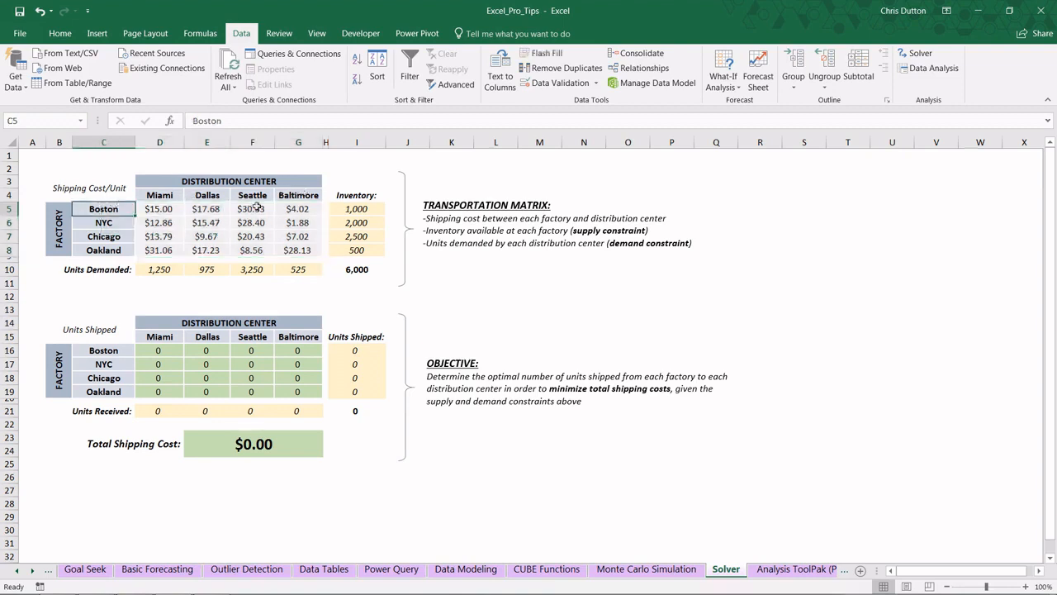
click(111, 208)
click(318, 207)
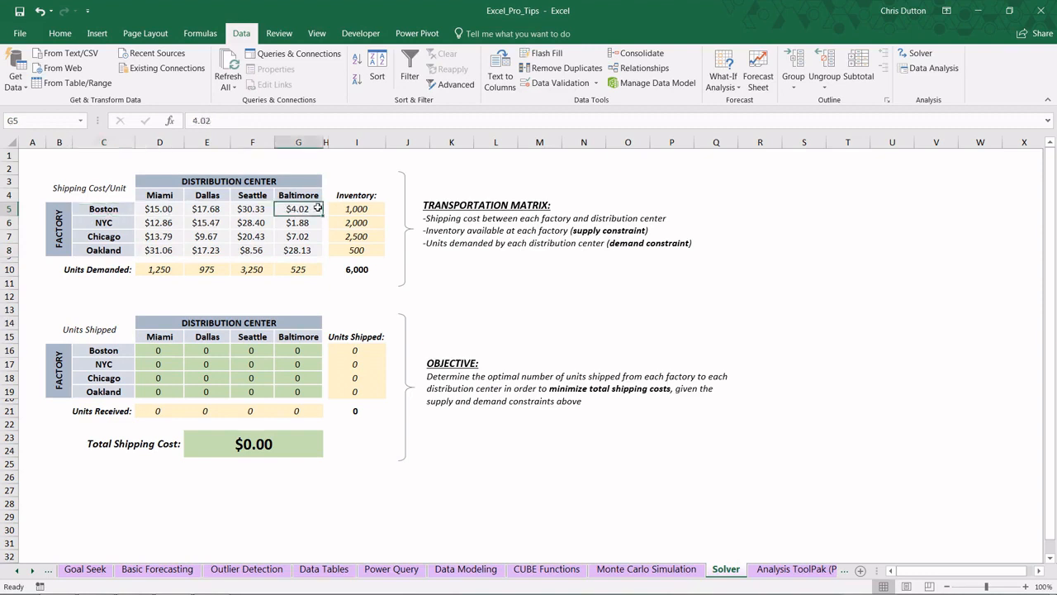
click(252, 209)
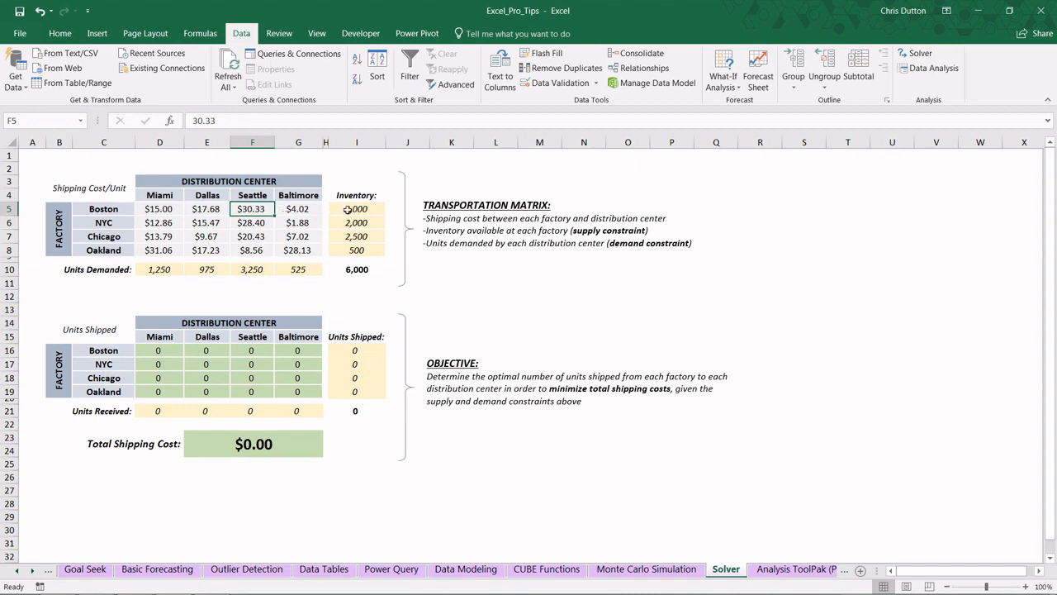
- Examine the inventory available at each factory, going through Boston, NYC, Chicago and Oakland one by one
drag(368, 209, 377, 249)
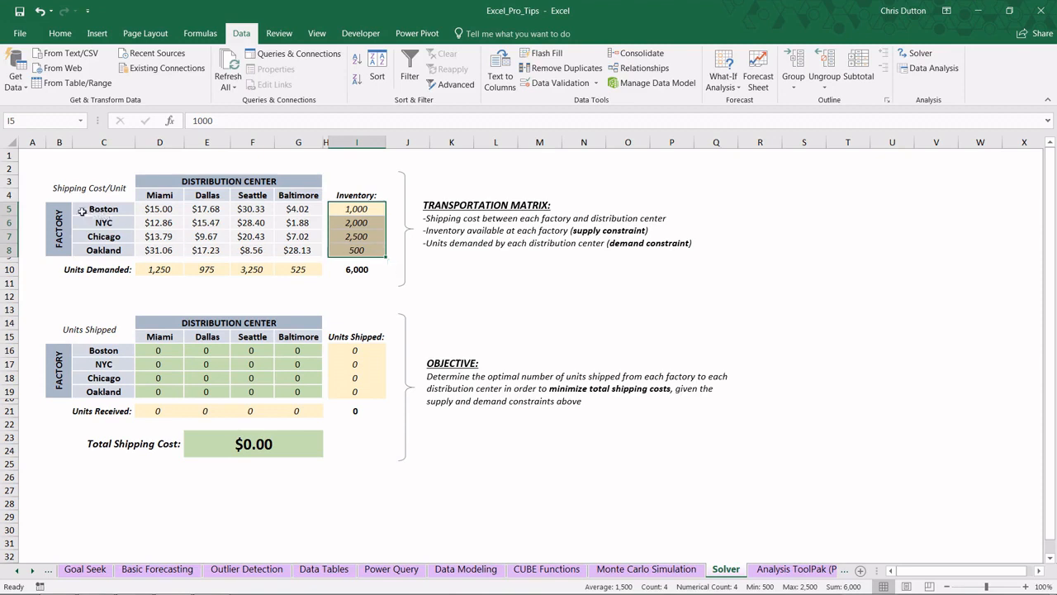
click(374, 208)
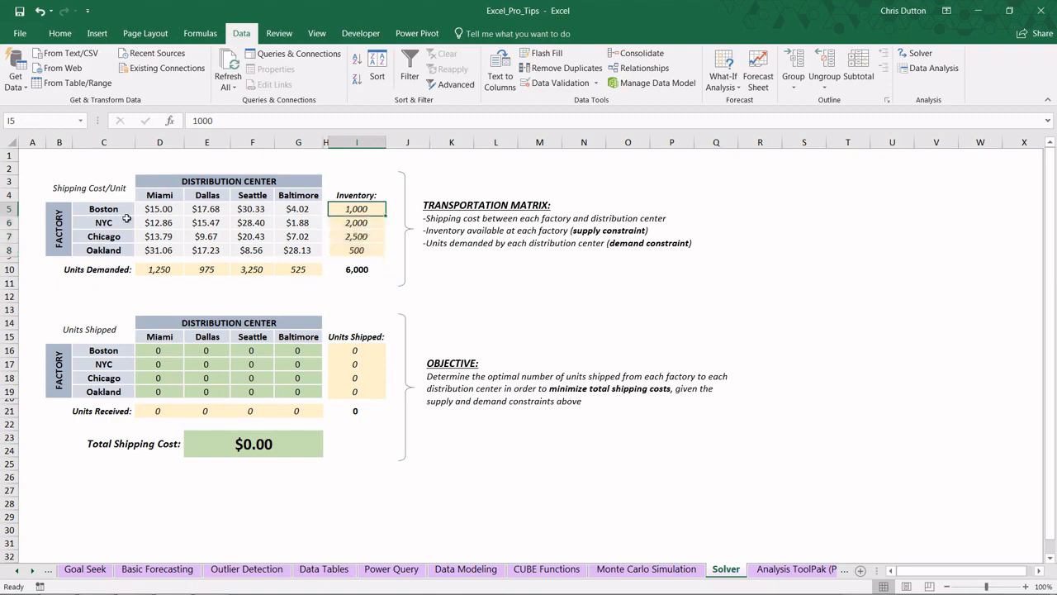
click(373, 221)
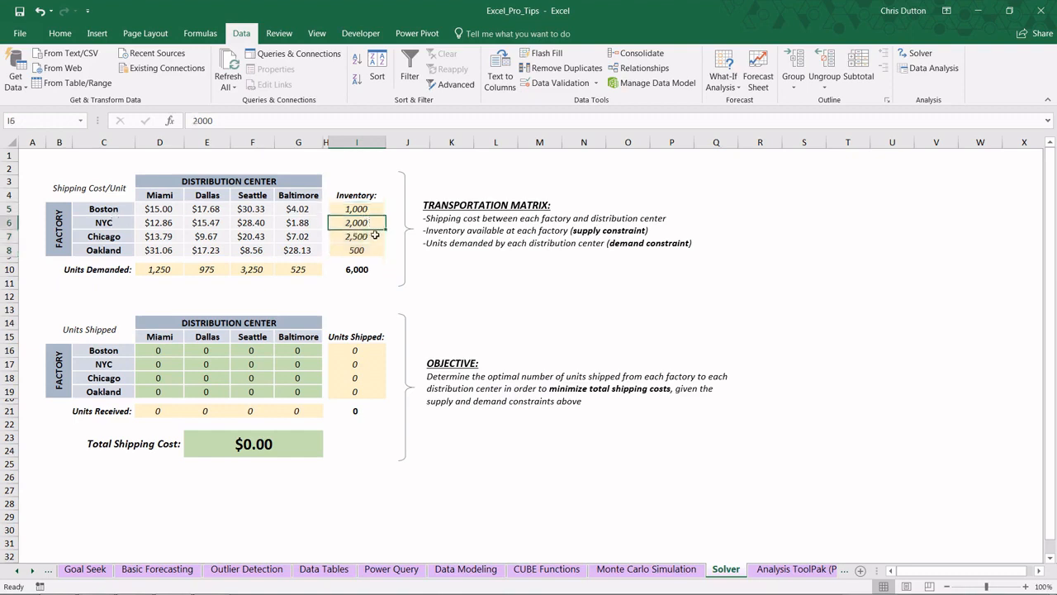
click(373, 235)
click(345, 249)
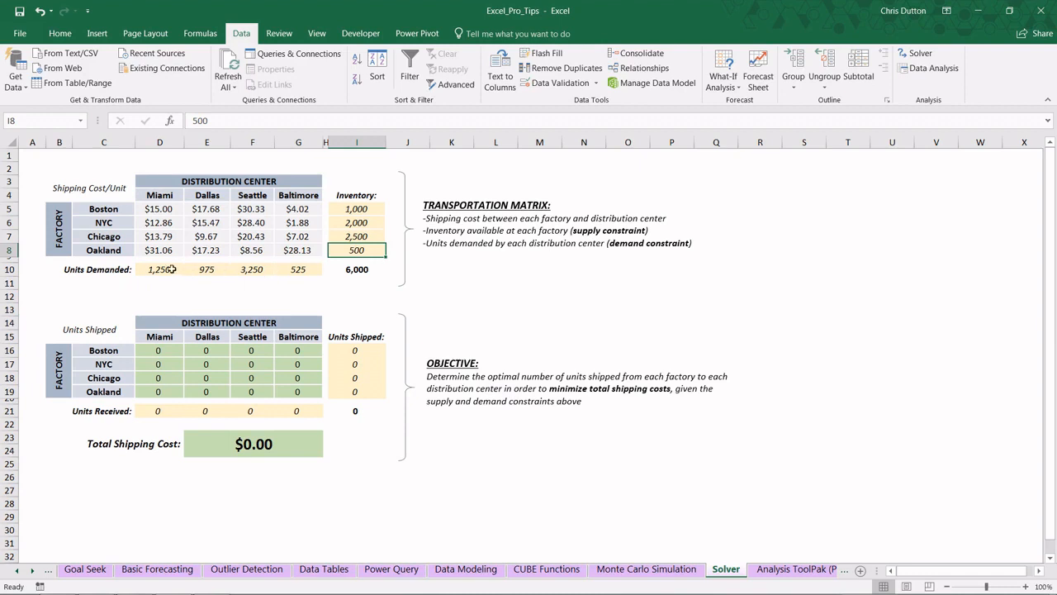
- Review the units demanded by each distribution center and their total, plus the units-shipped grid D16:G19 and the total shipping cost cell
drag(164, 269, 299, 269)
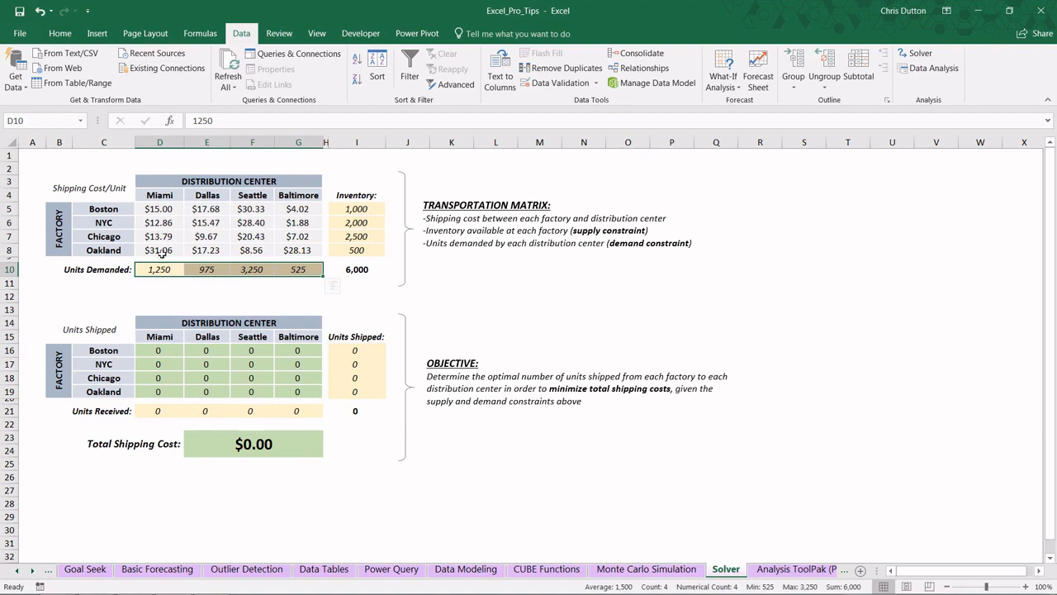
drag(153, 198, 166, 269)
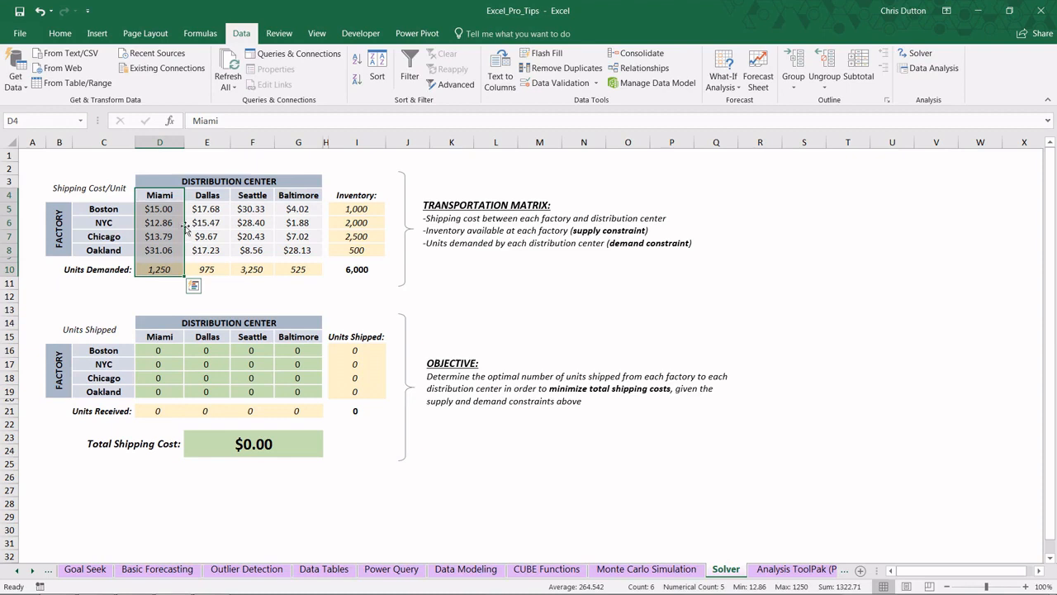
drag(206, 196, 213, 273)
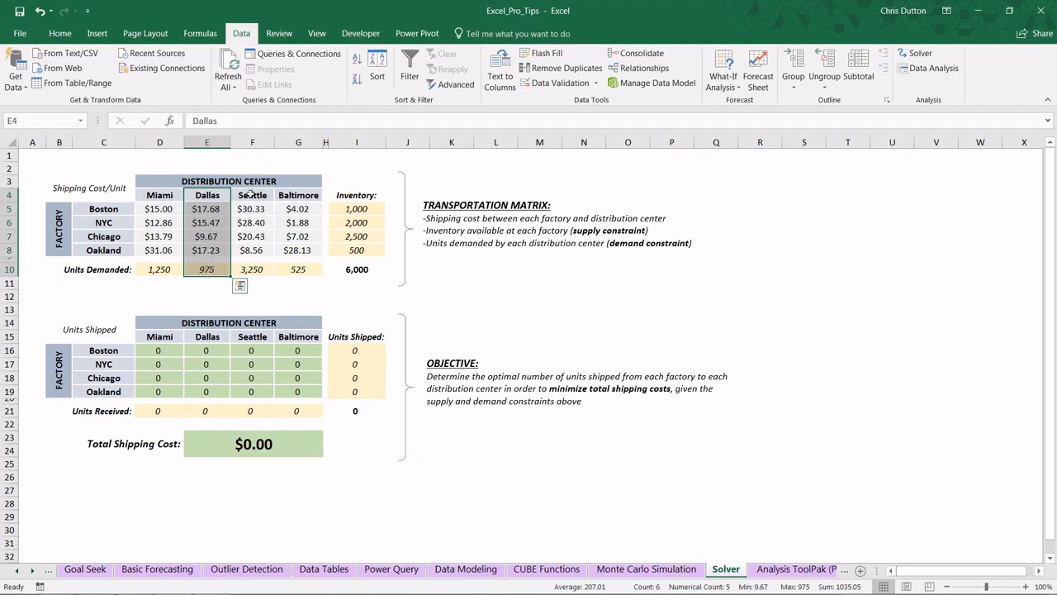
drag(250, 195, 256, 271)
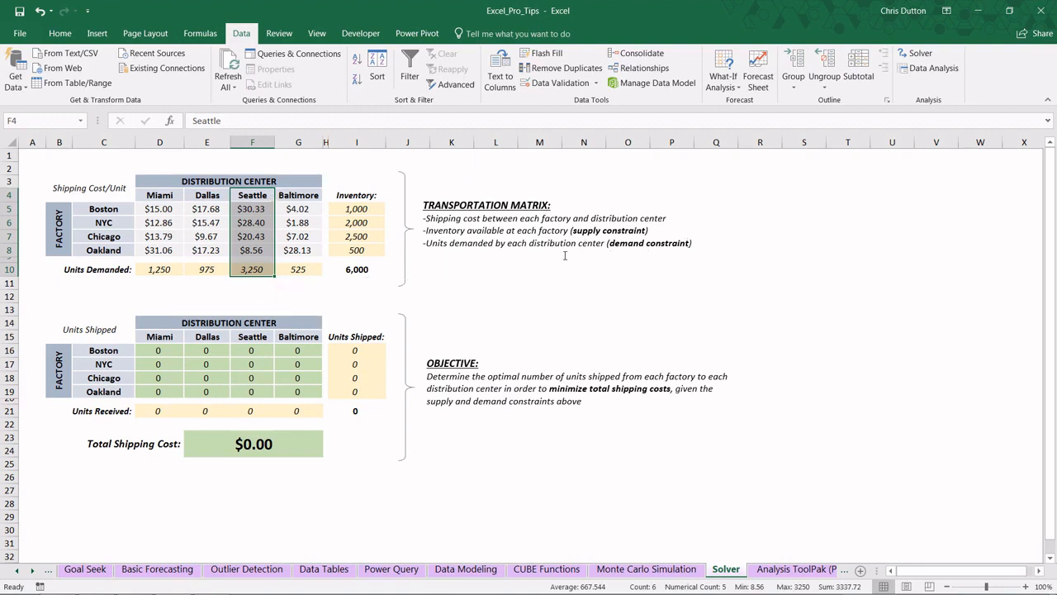
click(347, 270)
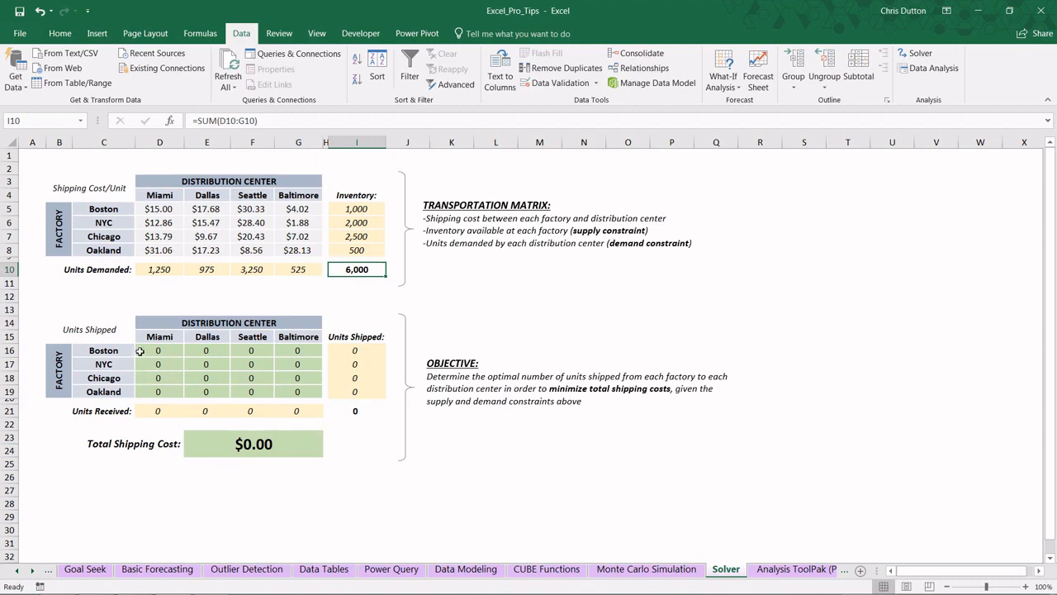
drag(140, 351, 307, 392)
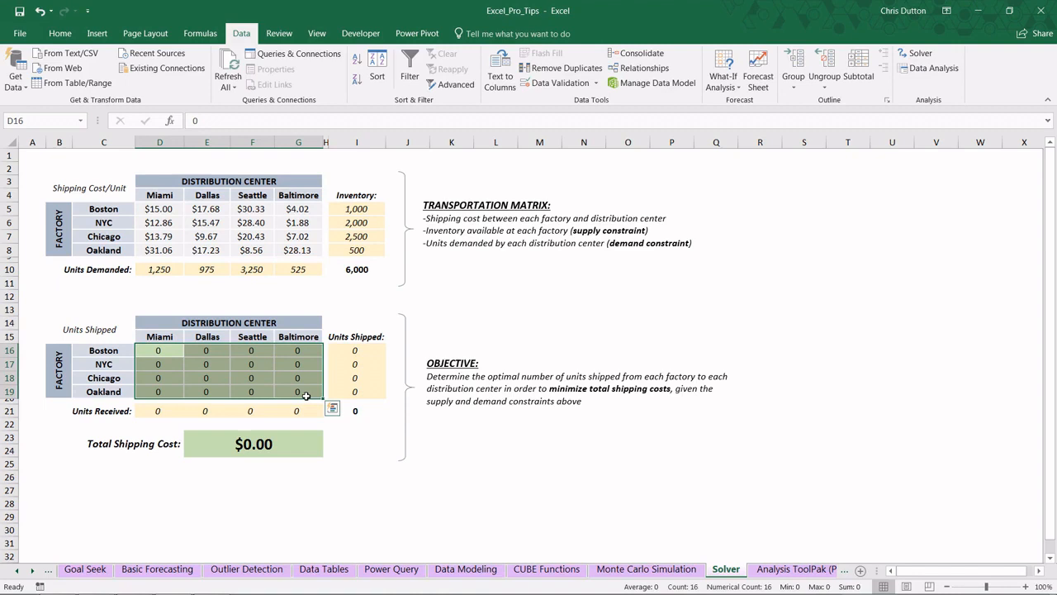
click(261, 438)
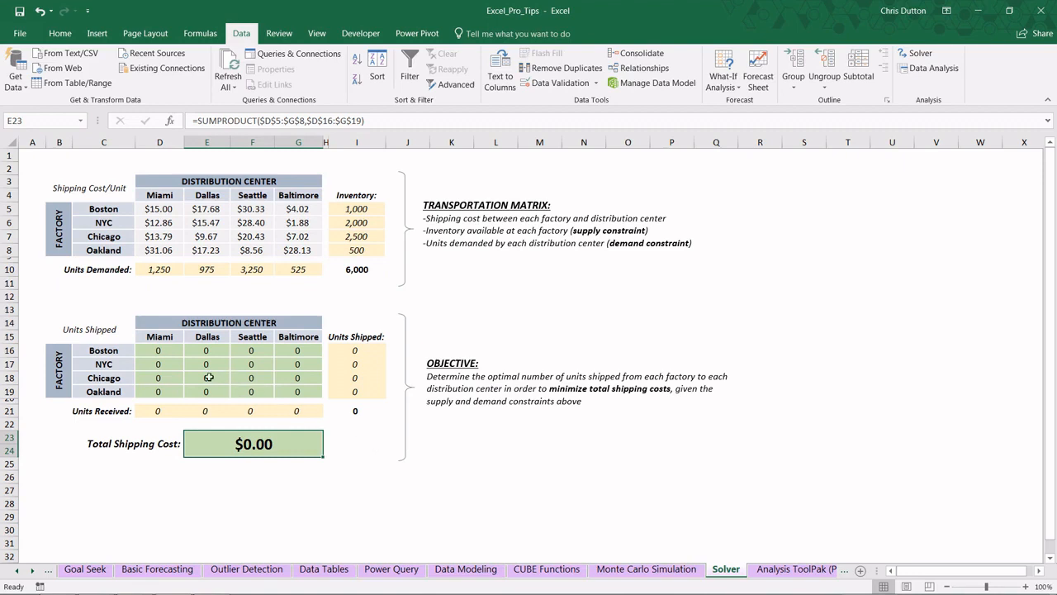
- Enter trial shipments of 100 from Boston to Miami, 50 from NYC to Dallas, 350 from Chicago to Seattle and 25 from Oakland to Baltimore
click(160, 352)
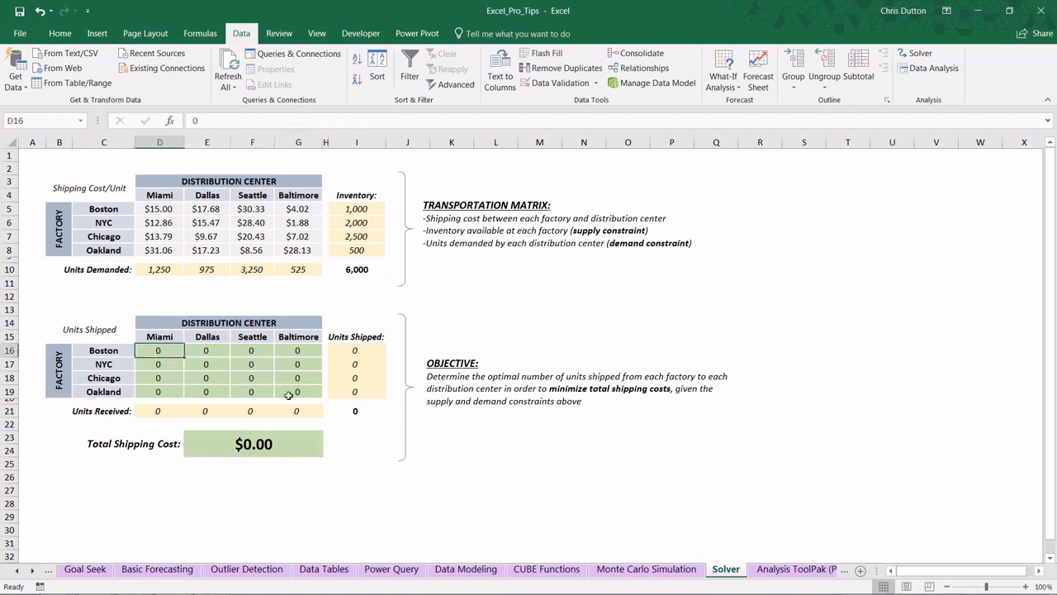
text(100)
key(Return)
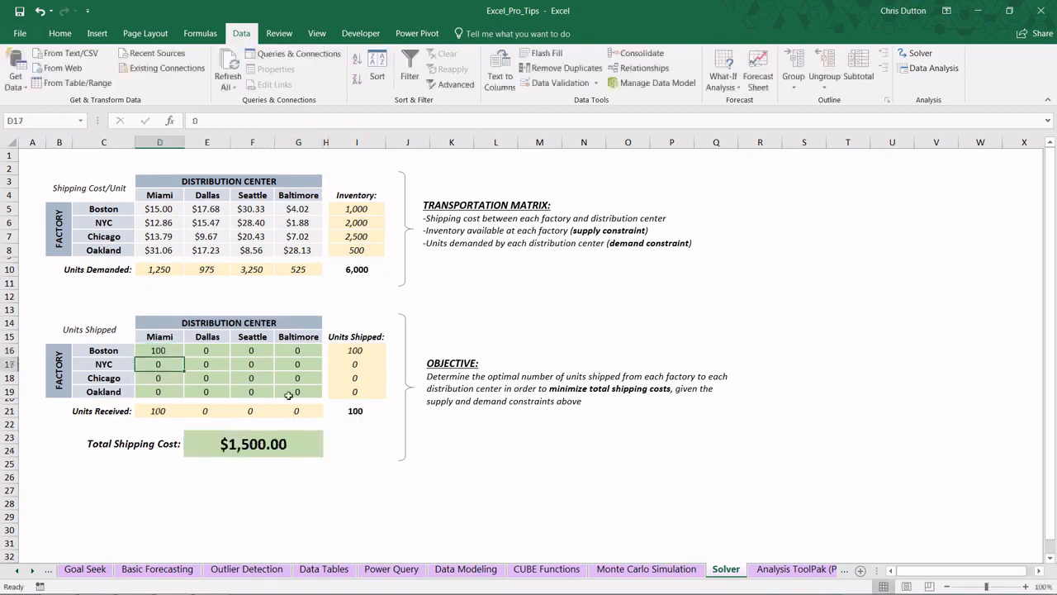
click(206, 363)
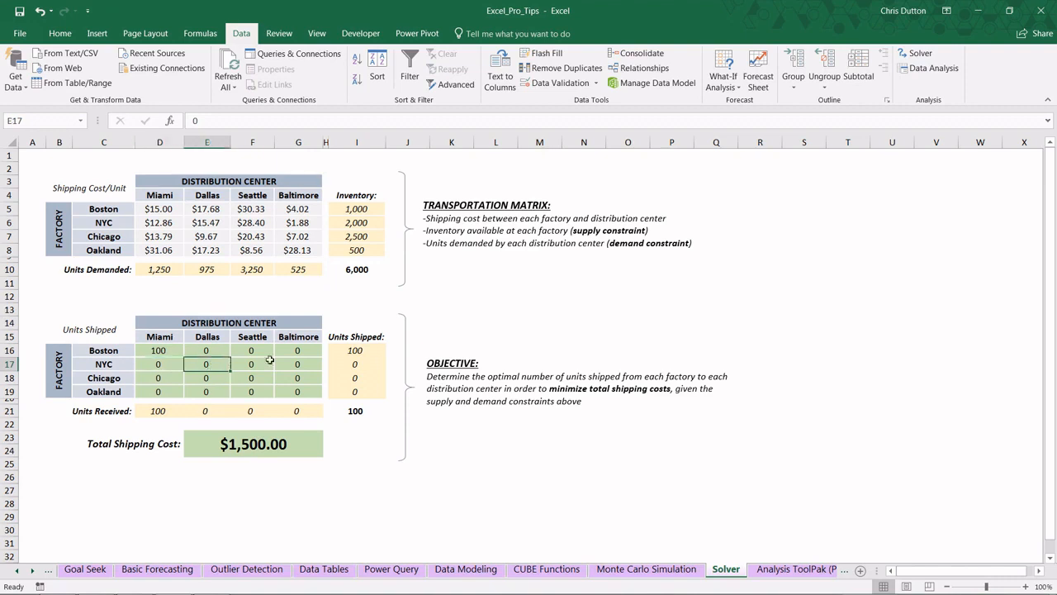
text(50)
key(Return)
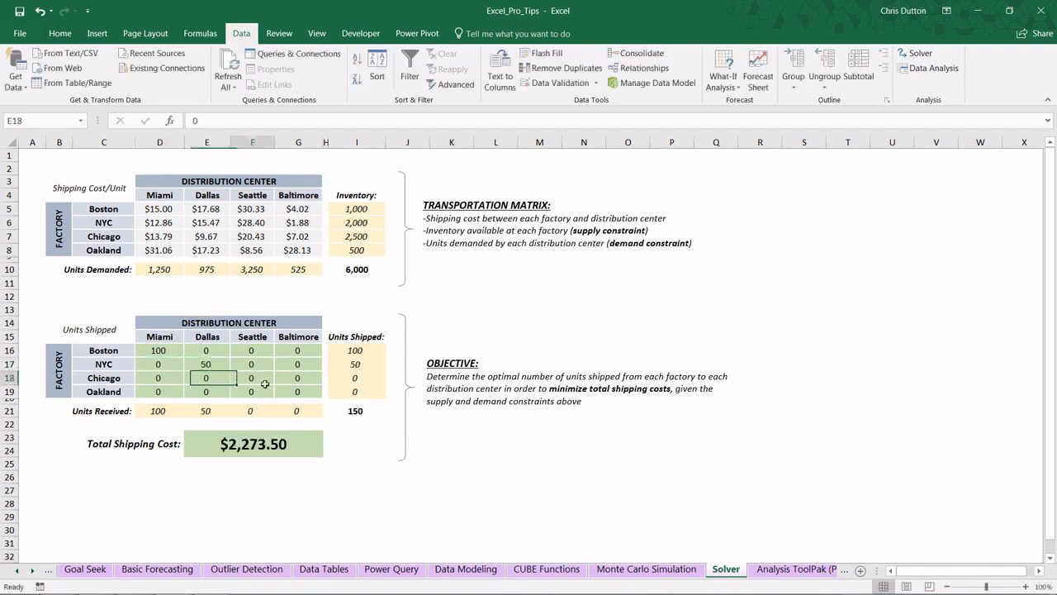
click(264, 383)
text(350)
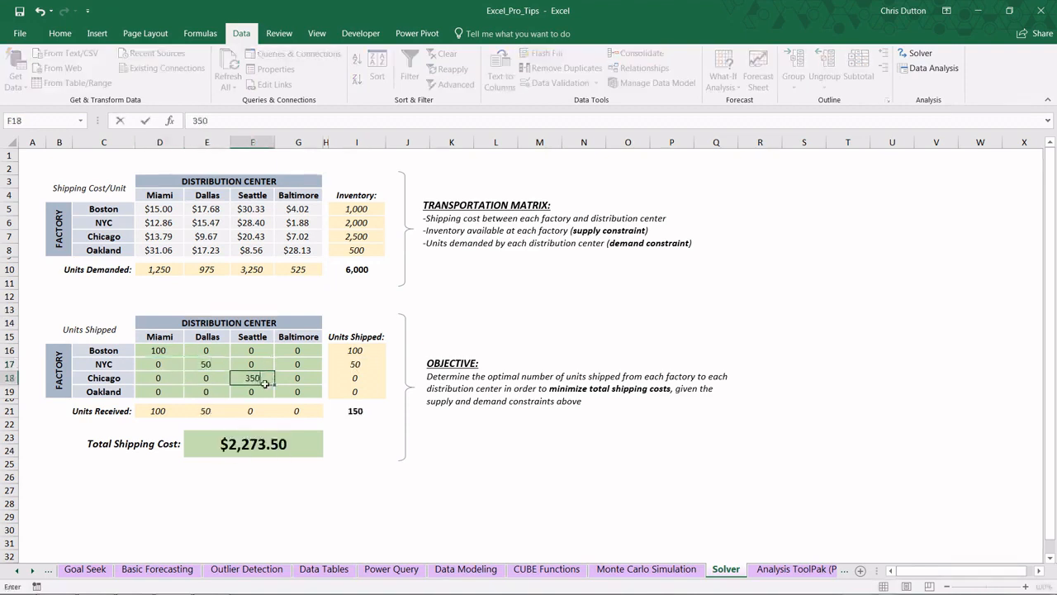
key(Return)
click(300, 389)
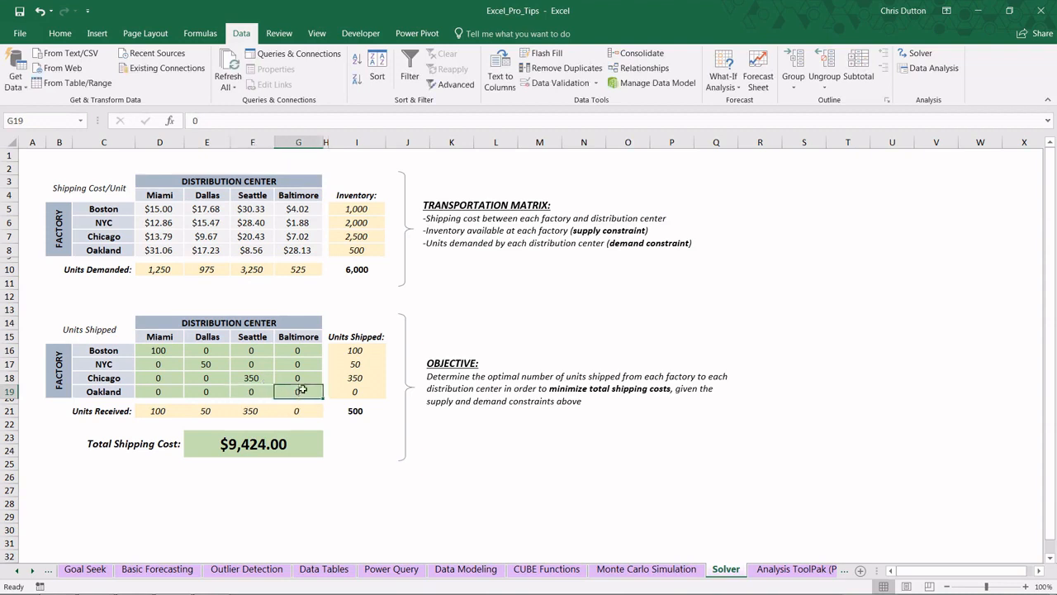
text(25)
key(Return)
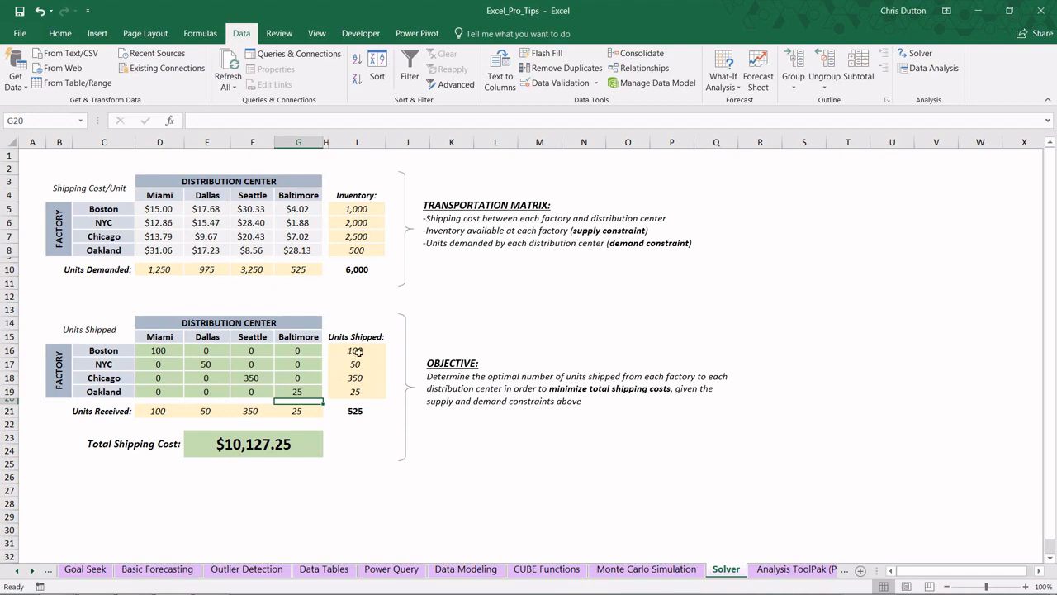
- Compare units shipped per factory with the inventory limits, and units received per distribution center with the units demanded
drag(355, 350, 361, 389)
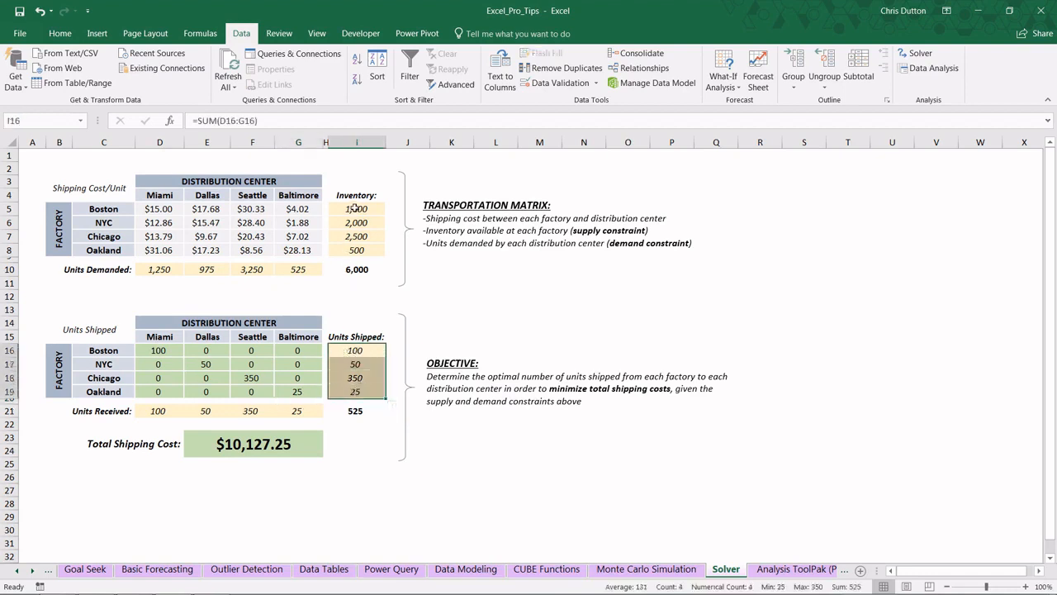
drag(356, 208, 355, 249)
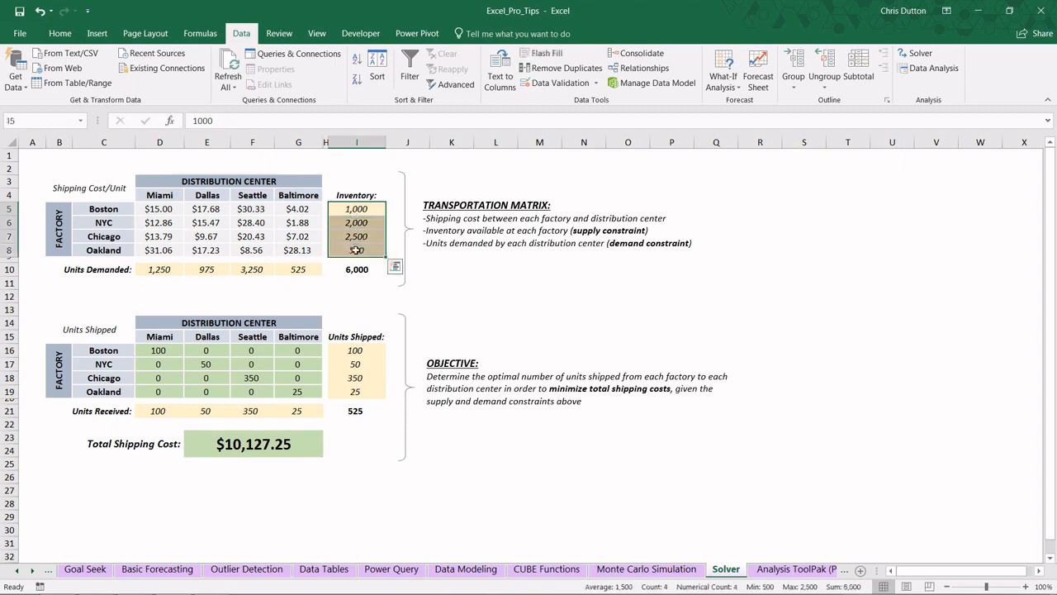
click(155, 411)
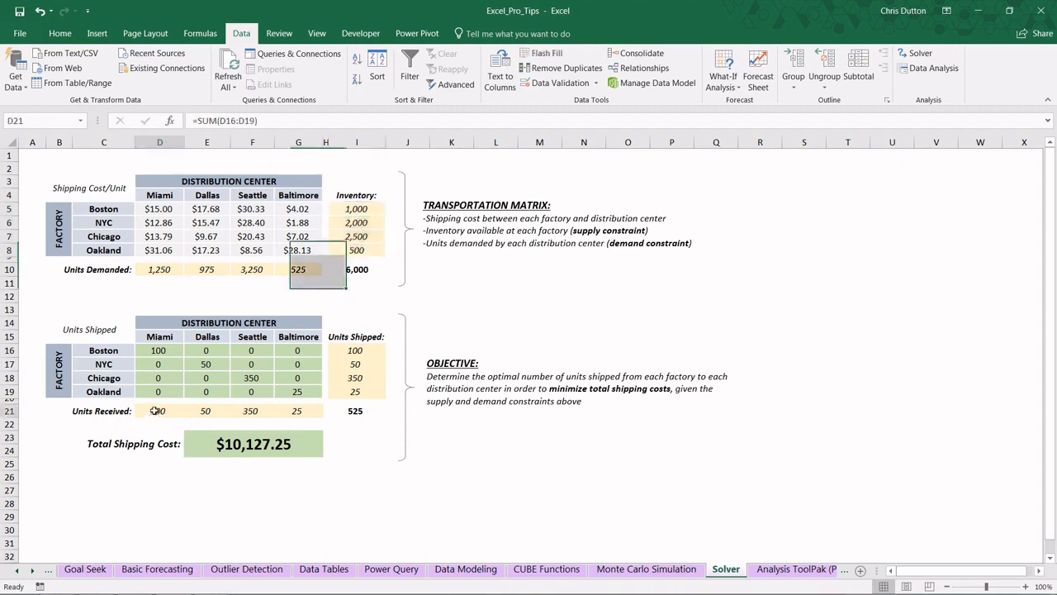
drag(151, 337, 153, 410)
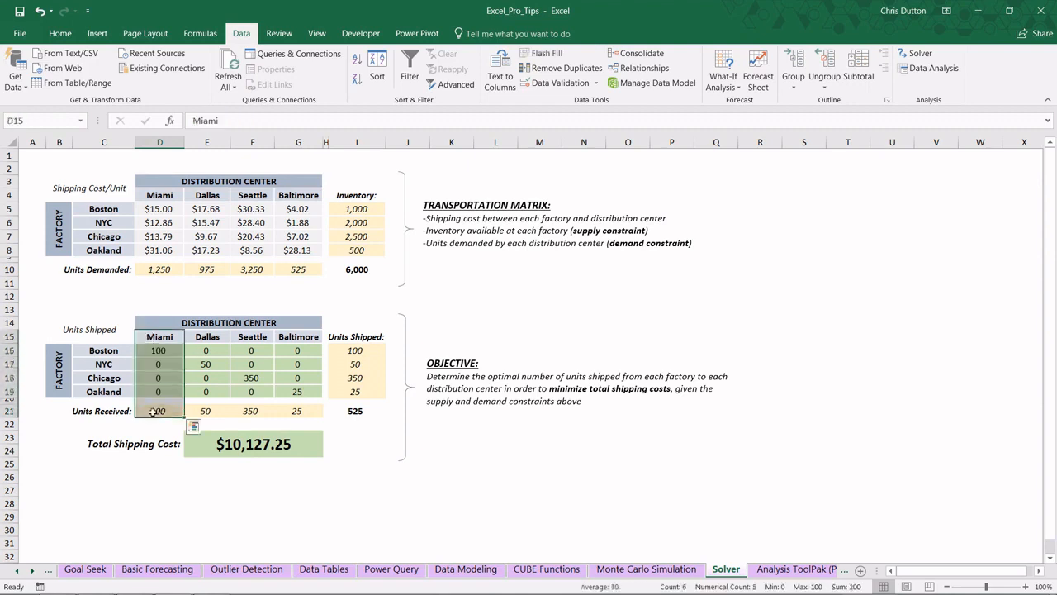
drag(199, 336, 202, 411)
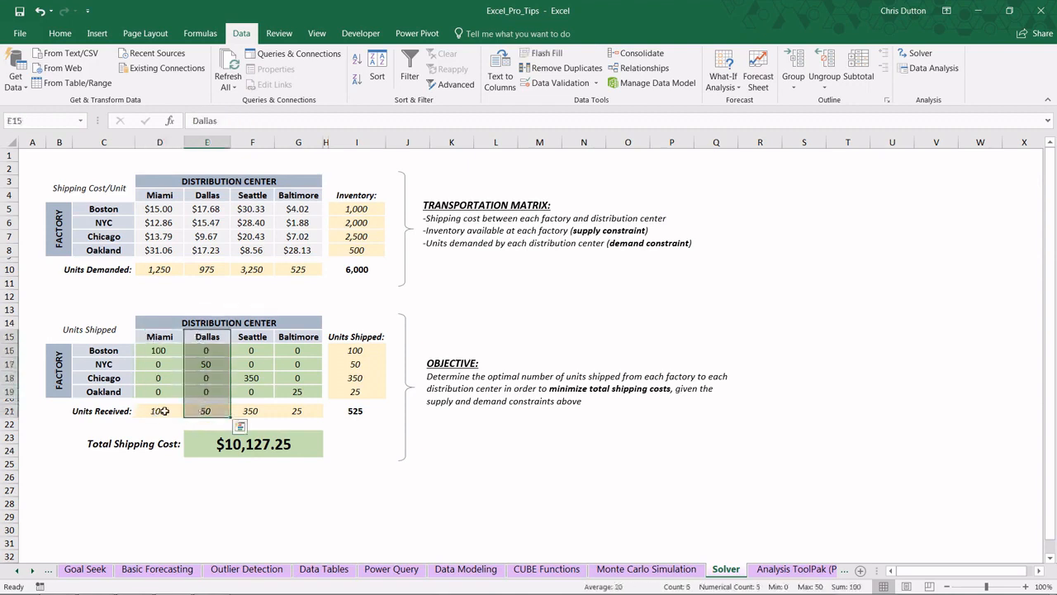
click(164, 410)
click(164, 269)
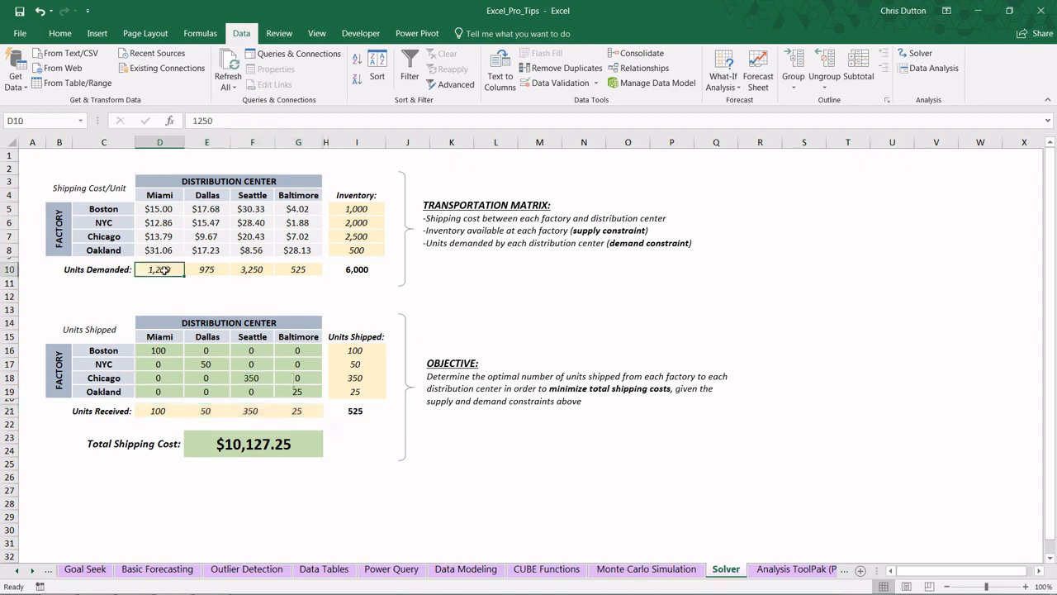
drag(164, 269, 293, 271)
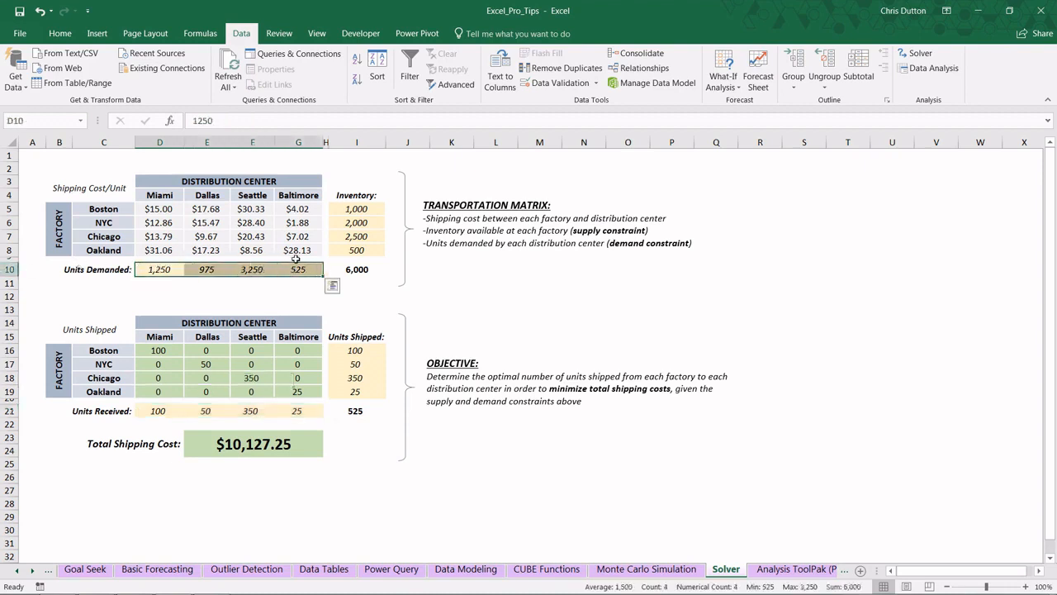
drag(166, 411, 278, 410)
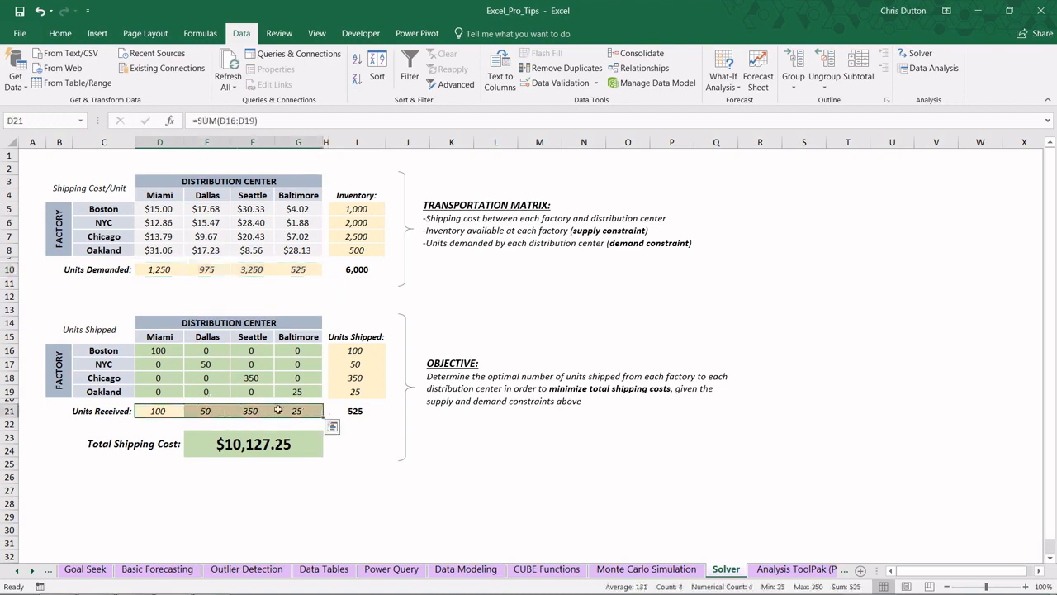
- Inspect which ranges the SUMPRODUCT formula in the total shipping cost cell E23 multiplies, and check the total units received formula
click(230, 450)
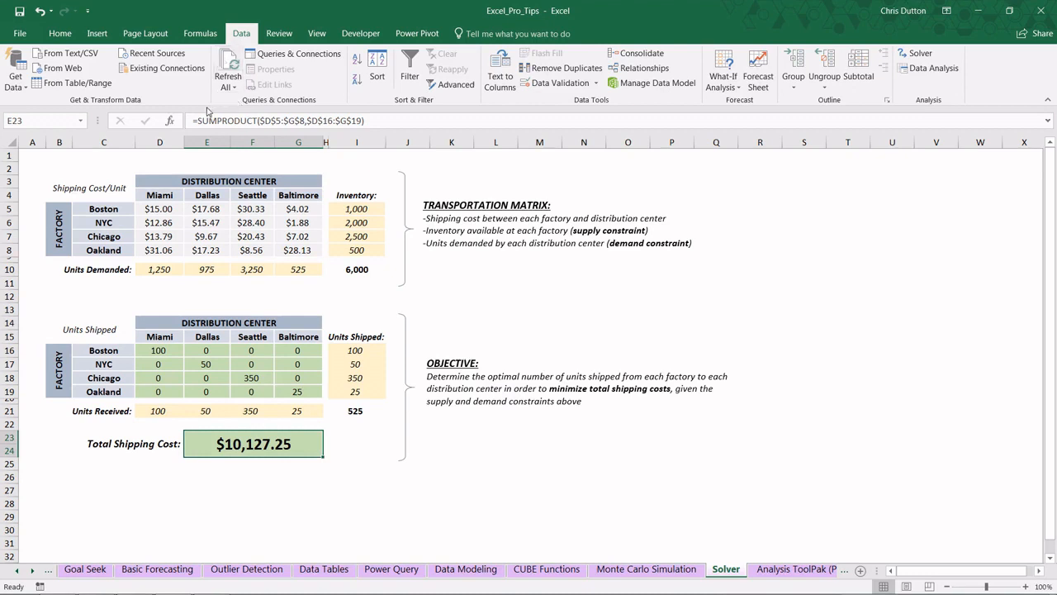
click(376, 120)
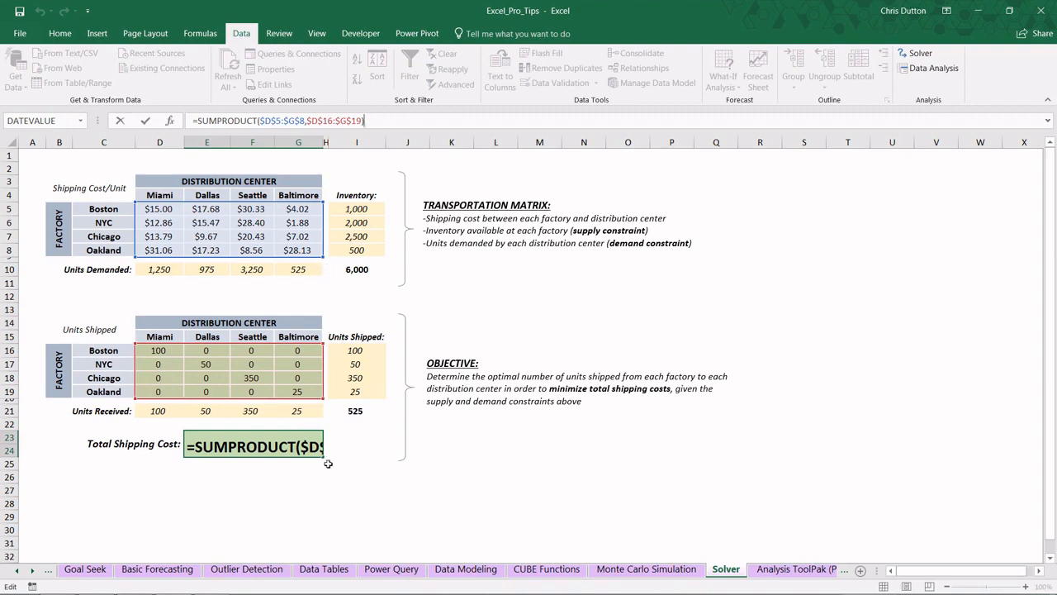
key(Return)
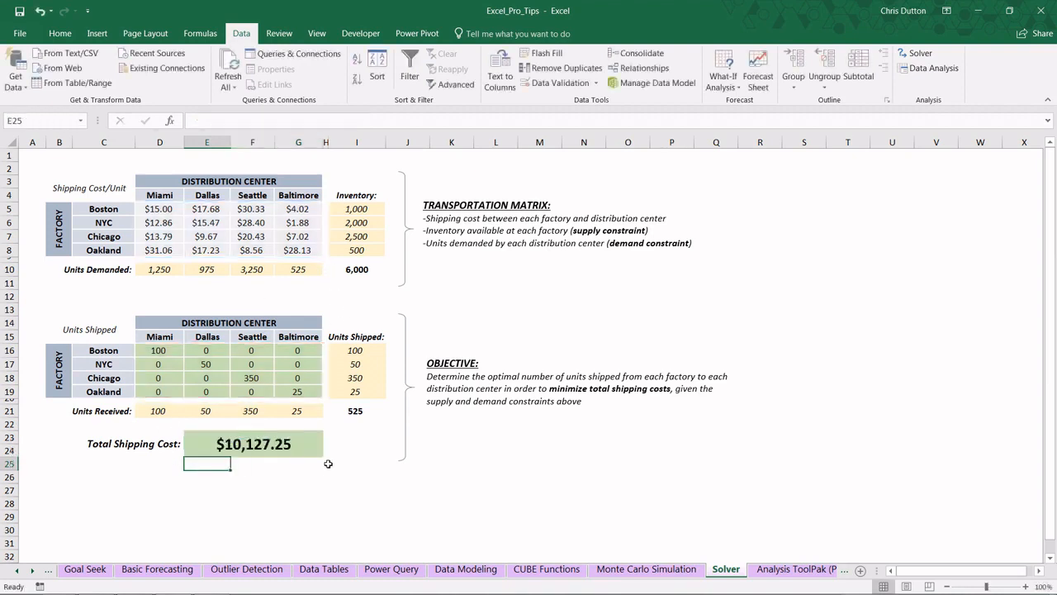
click(351, 411)
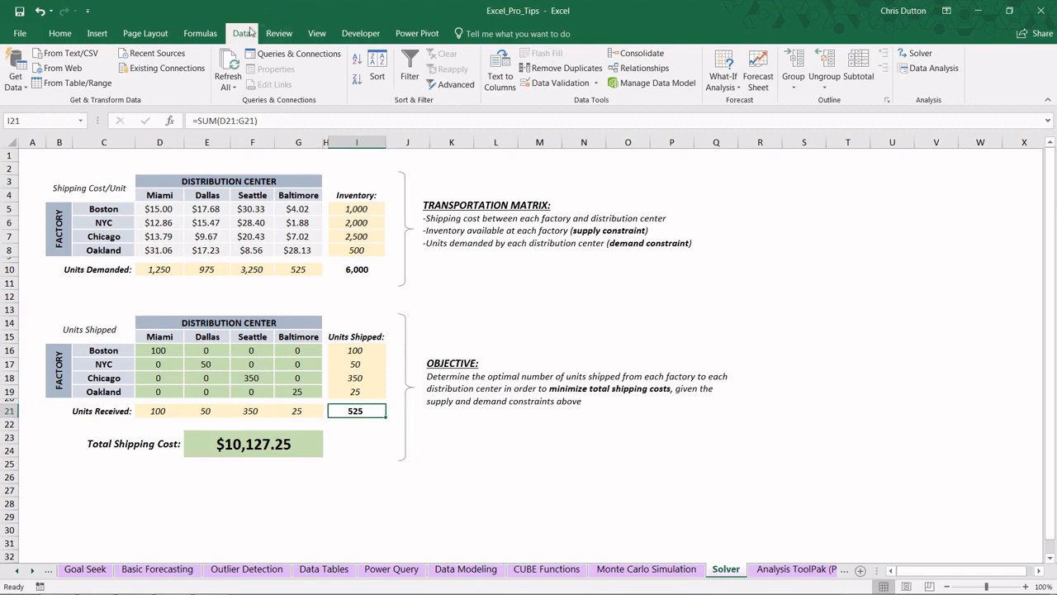
- Open Solver and set the total shipping cost cell $E$23 as the objective with the goal Min
click(924, 55)
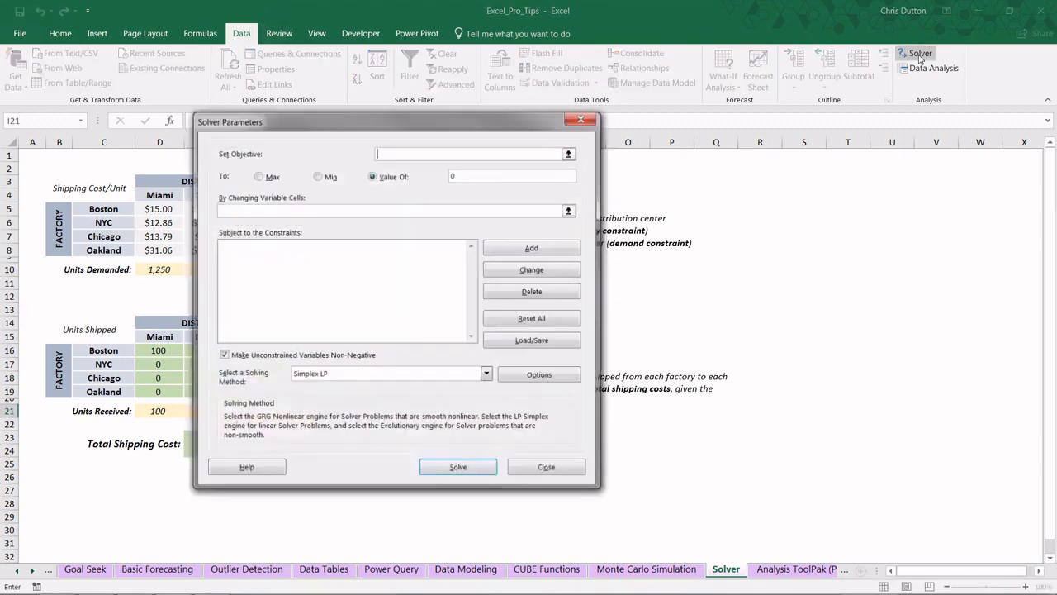
drag(311, 121, 599, 155)
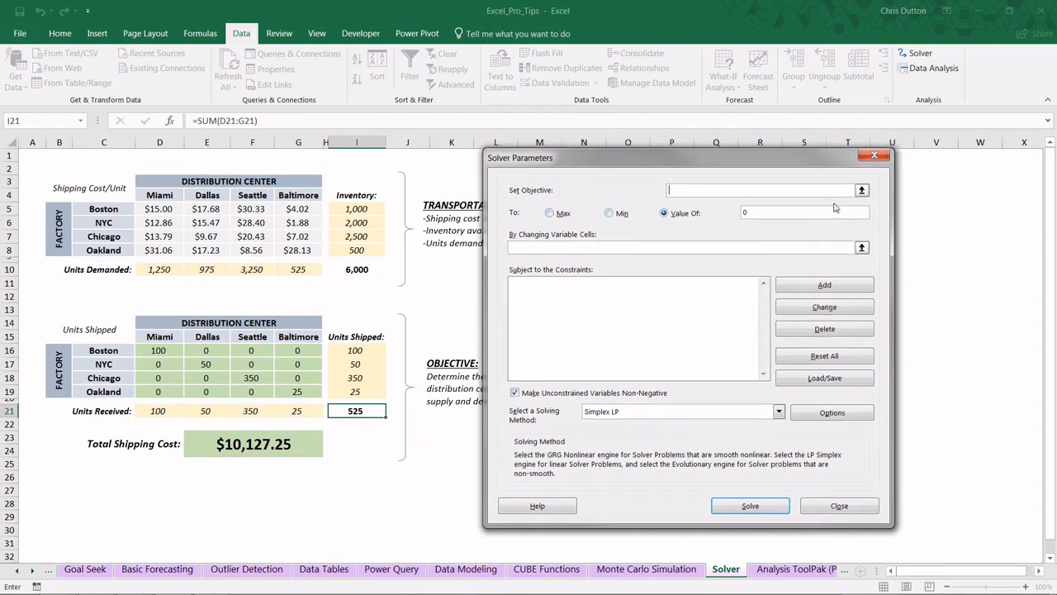
click(862, 190)
click(210, 444)
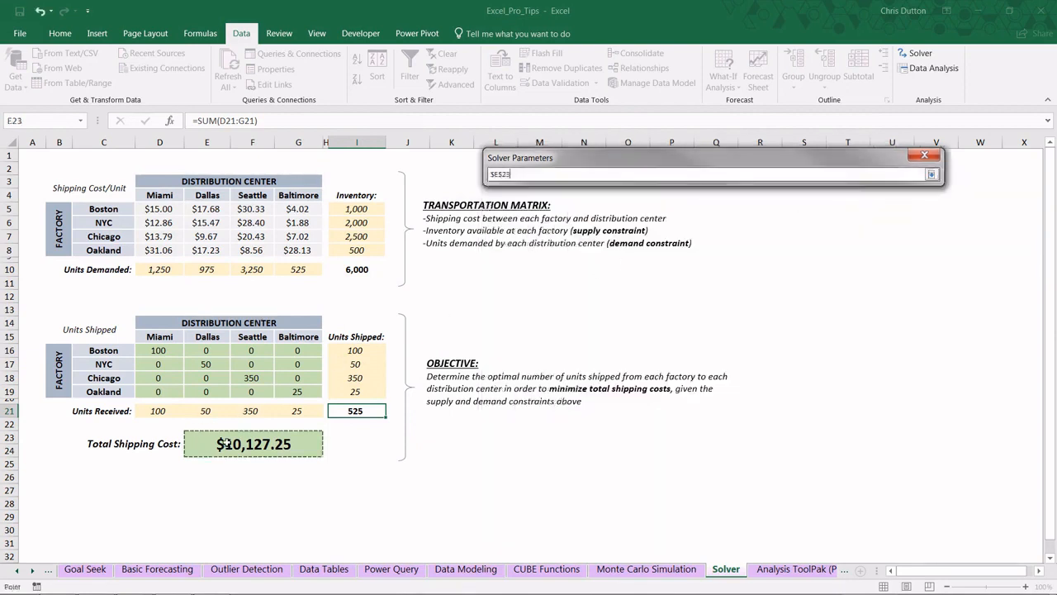
click(932, 175)
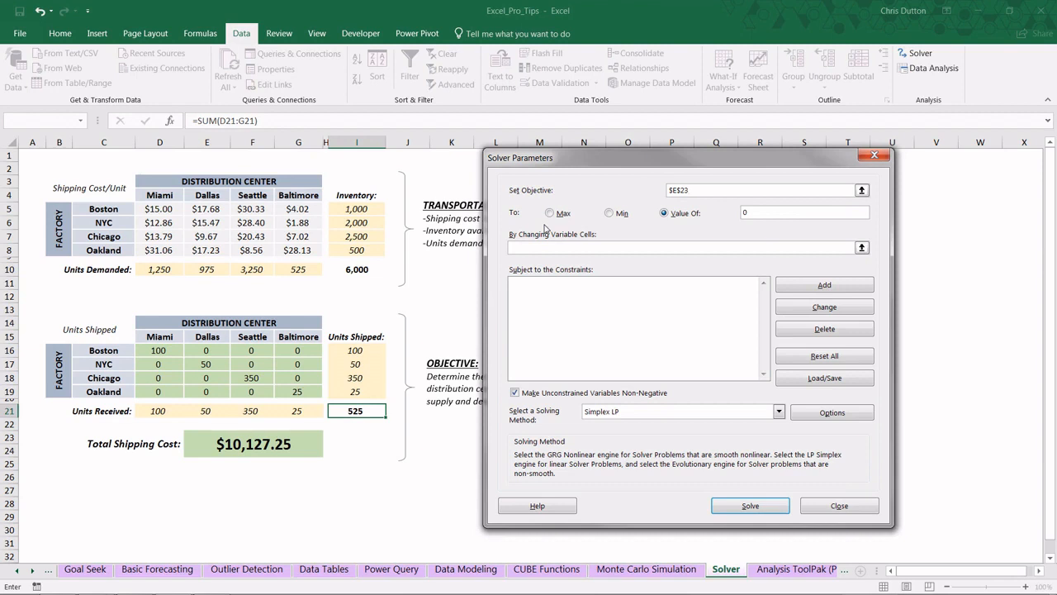
click(614, 216)
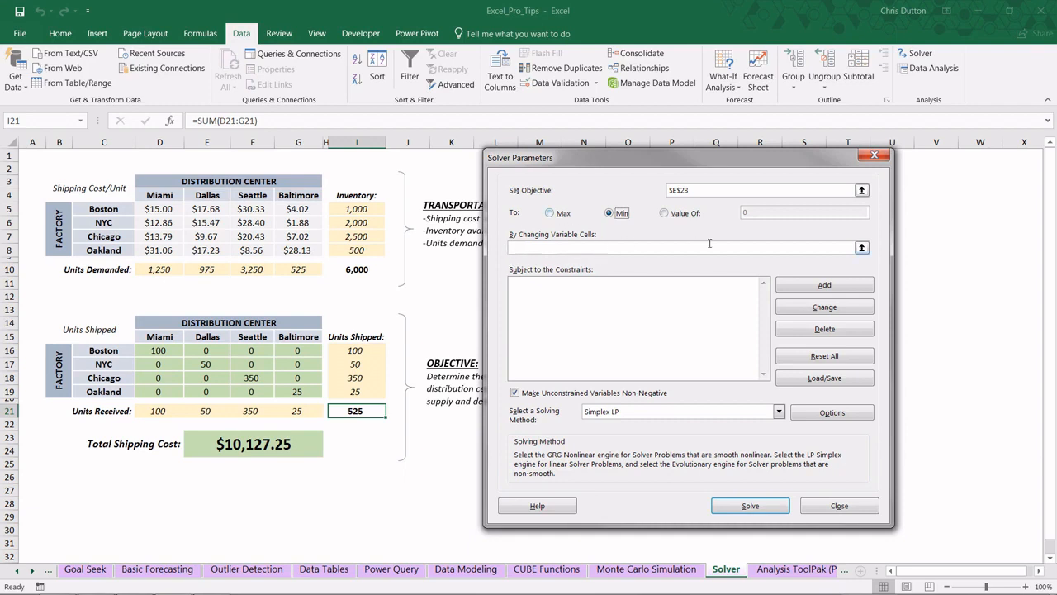
- Set the changing variable cells to the units shipped matrix $D$16:$G$19 in the Solver parameters
click(862, 248)
drag(157, 350, 296, 392)
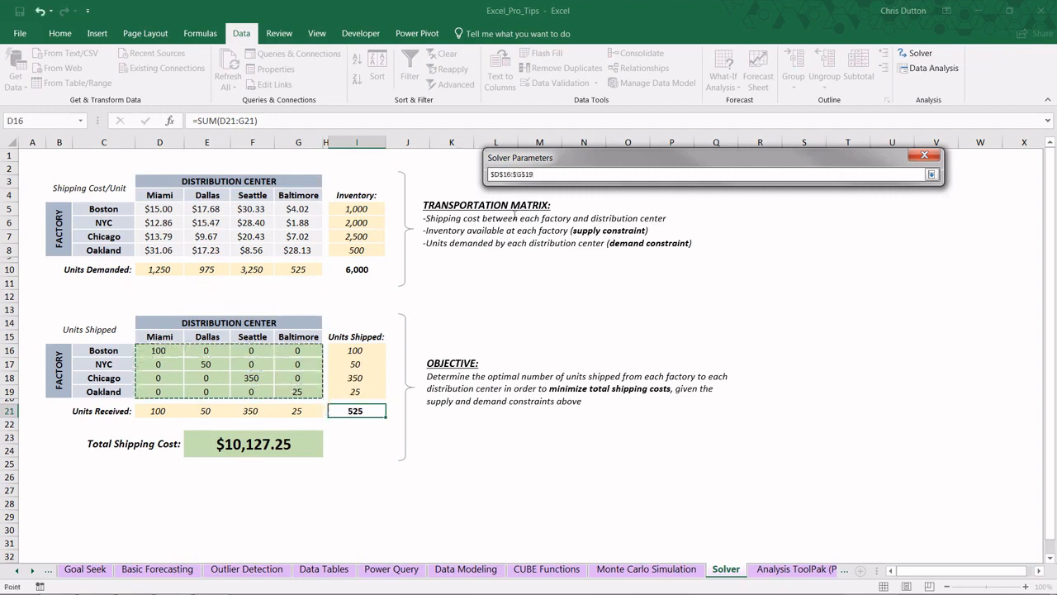
click(931, 175)
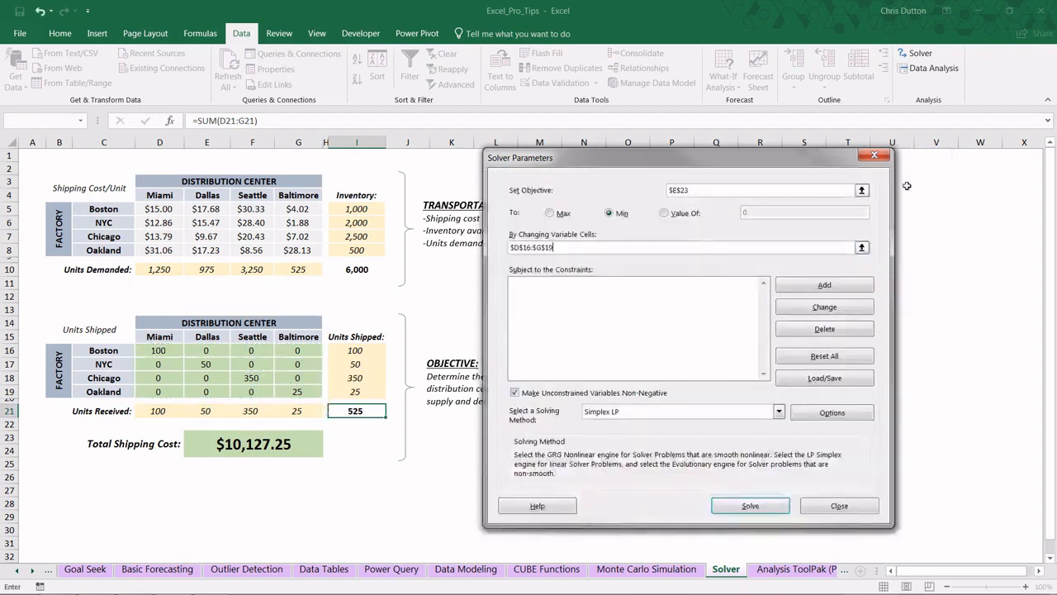
click(588, 316)
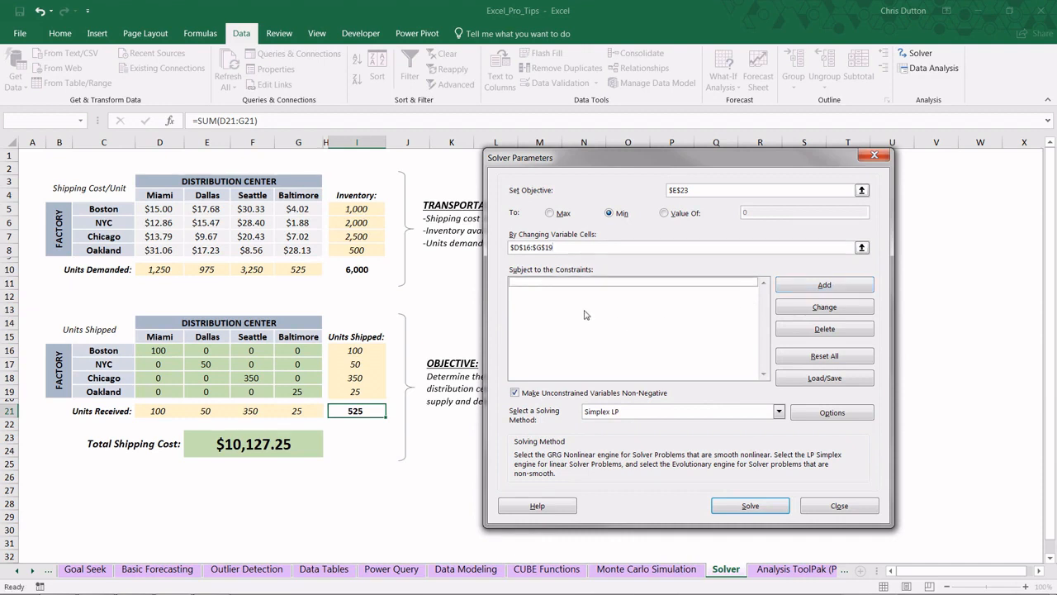
- Add a constraint requiring the units shipped matrix $D$16:$G$19 to be integer
click(819, 287)
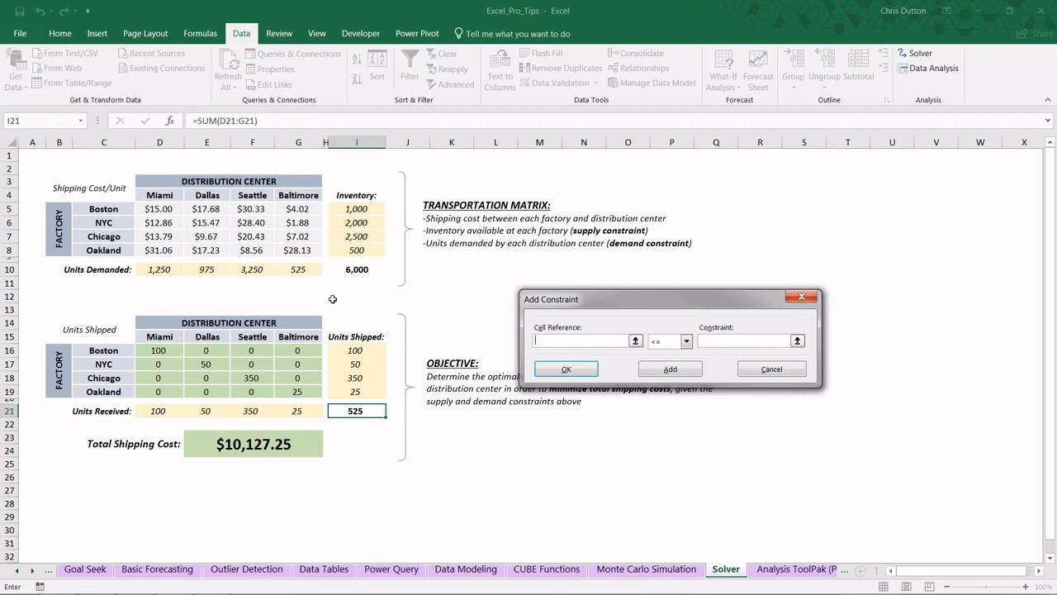
drag(144, 352, 296, 391)
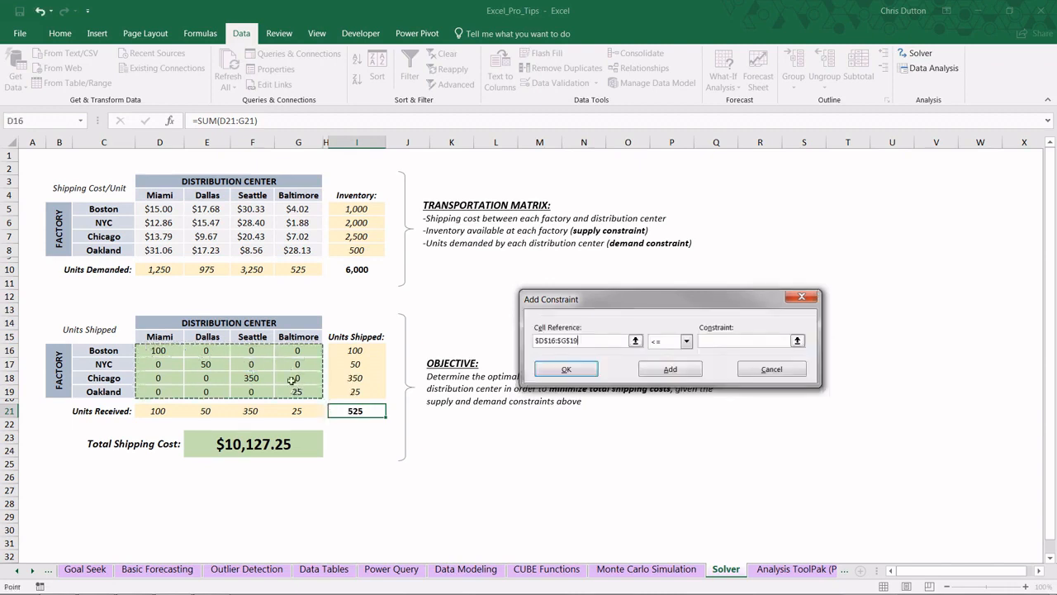
click(686, 342)
click(661, 383)
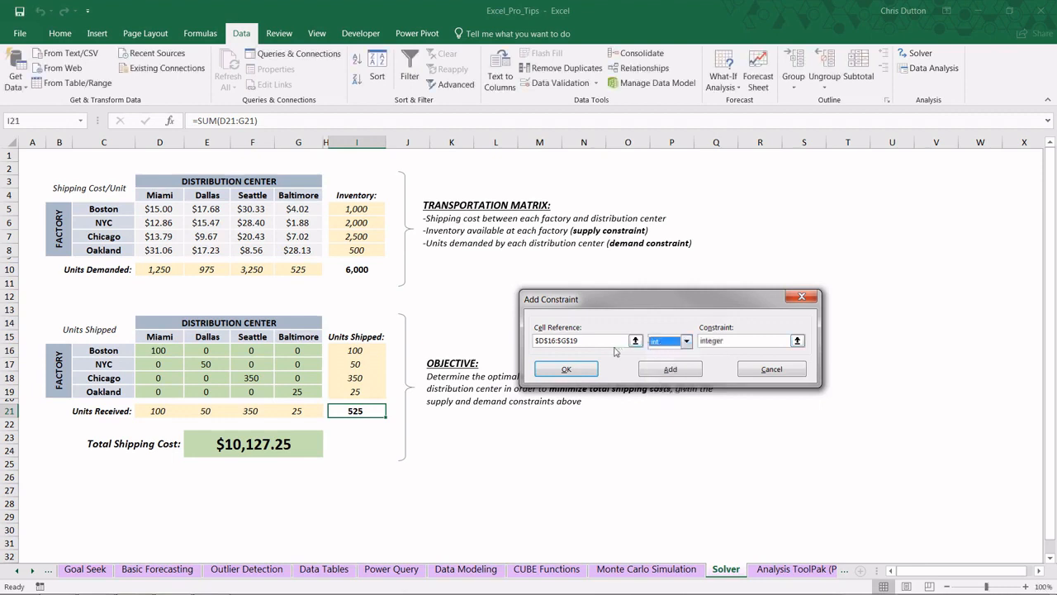
click(570, 370)
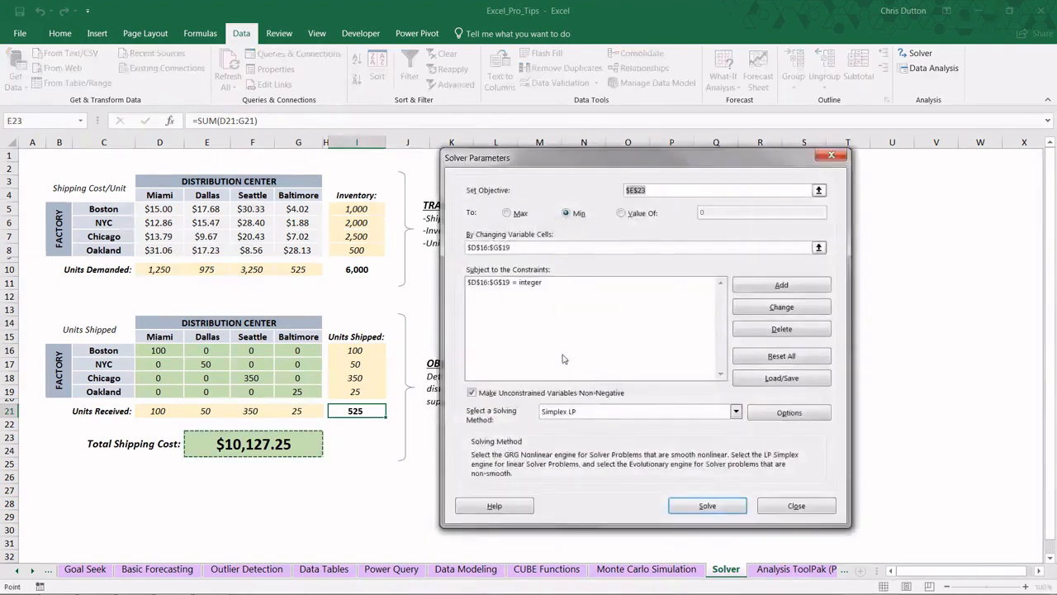
- Add the supply constraint that units shipped per factory $I$16:$I$19 are <= the inventory in $I$5:$I$8
click(775, 286)
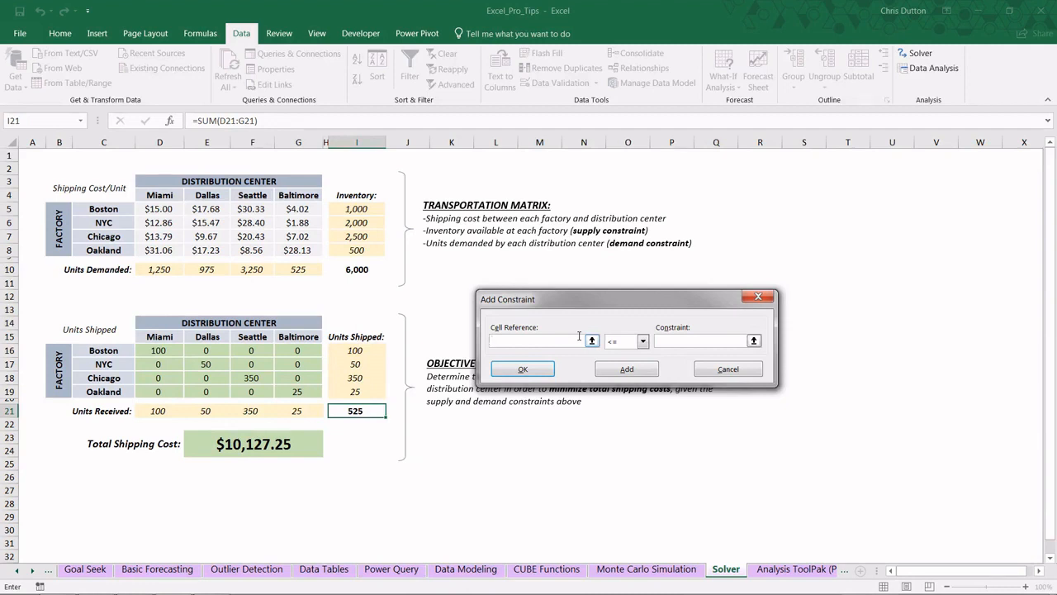
drag(357, 351, 362, 393)
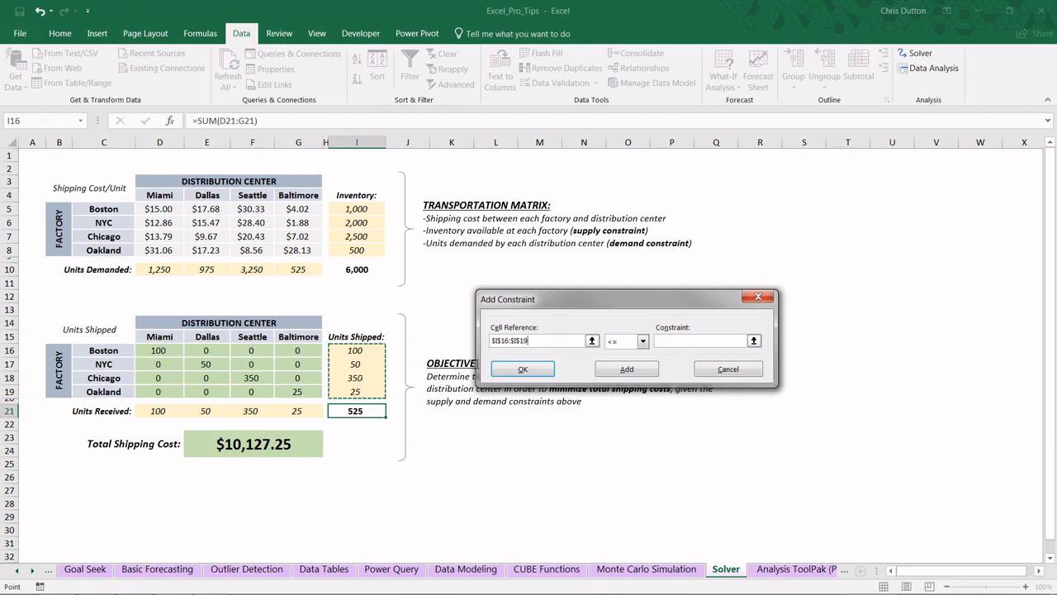
click(643, 341)
click(636, 355)
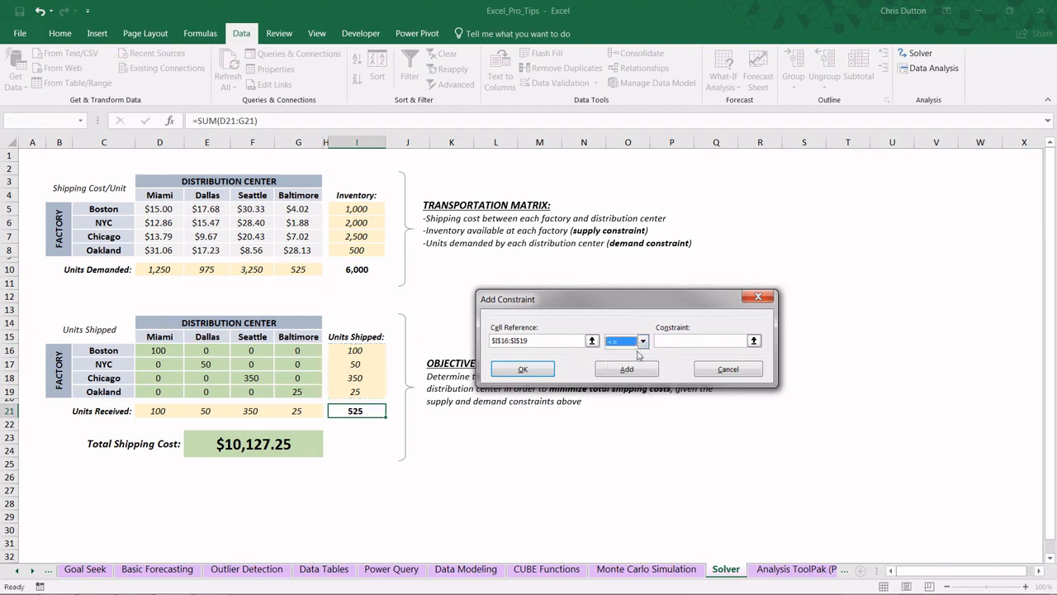
click(754, 341)
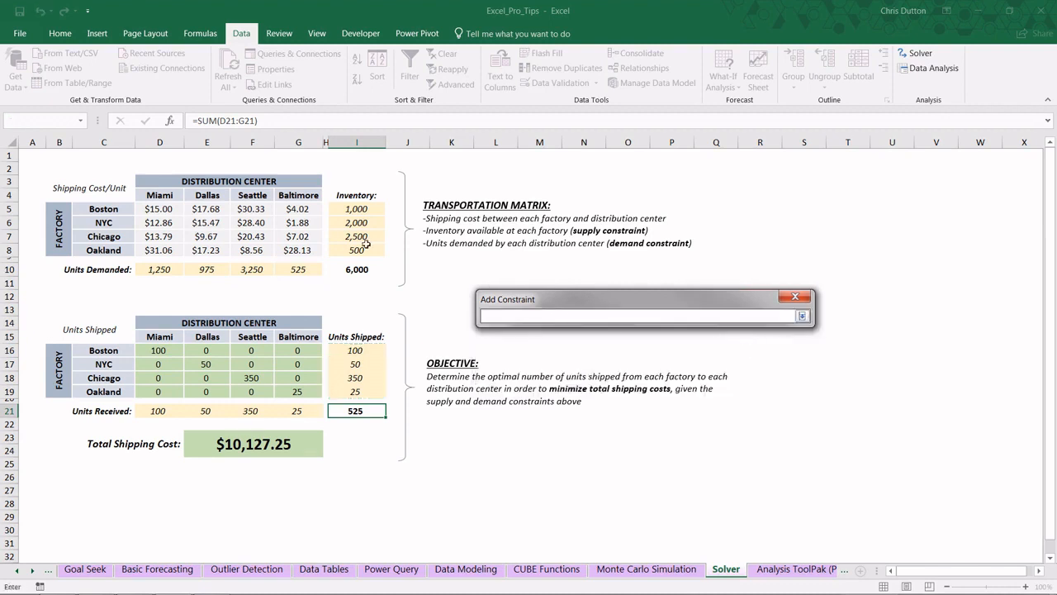
drag(357, 210, 374, 246)
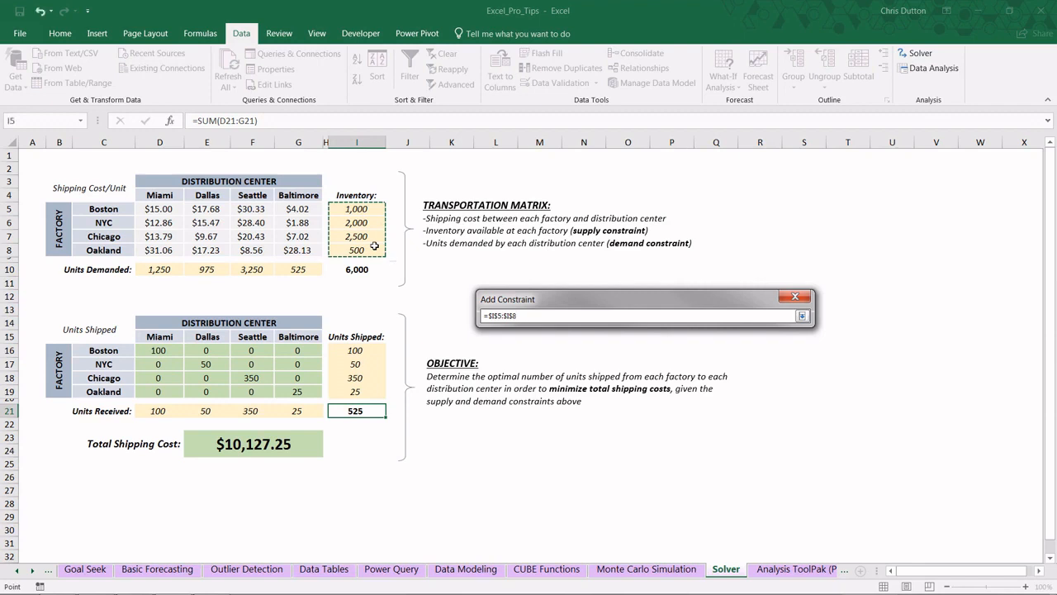
click(801, 316)
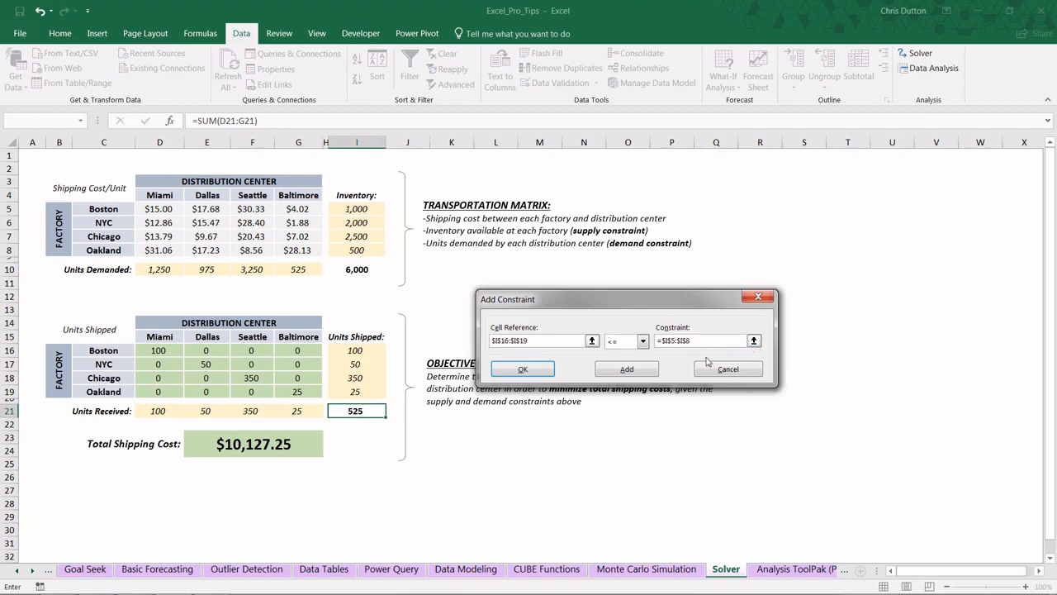
click(536, 372)
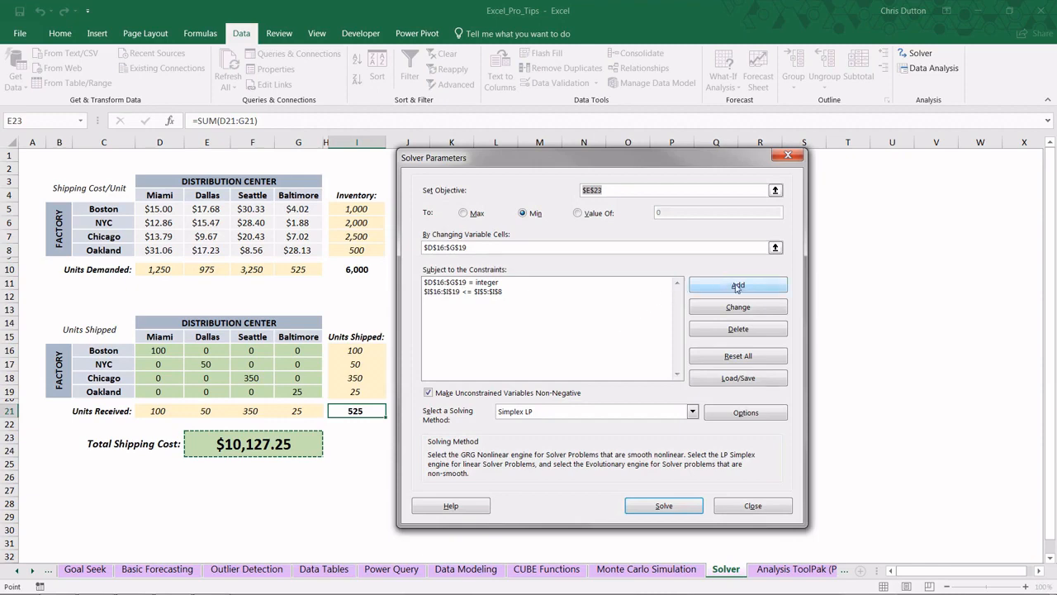
- Add the demand constraint that units received $D$21:$G$21 = units demanded $D$10:$G$10
click(738, 285)
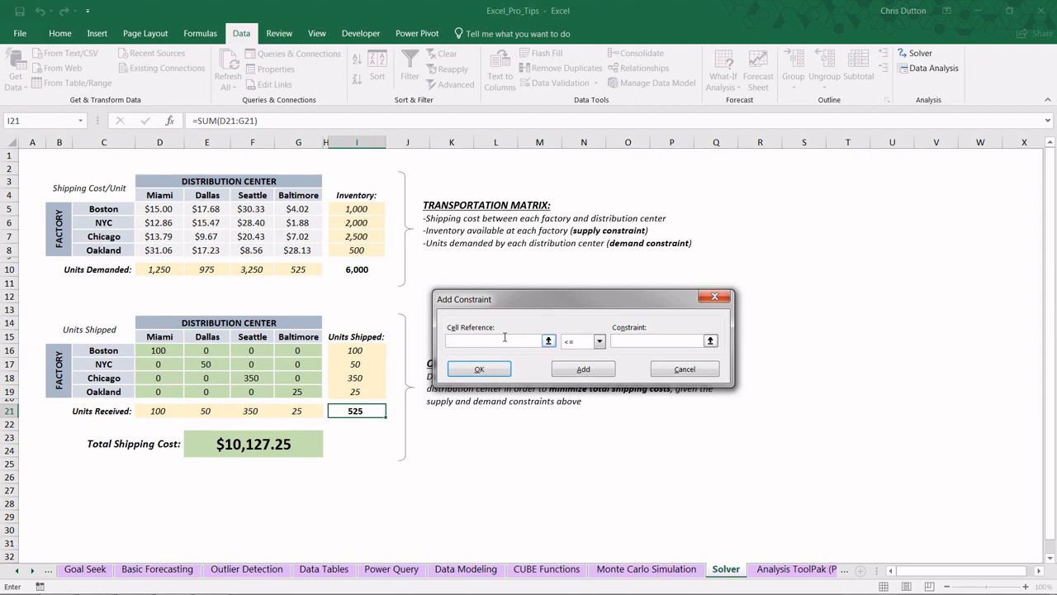
drag(160, 411, 295, 412)
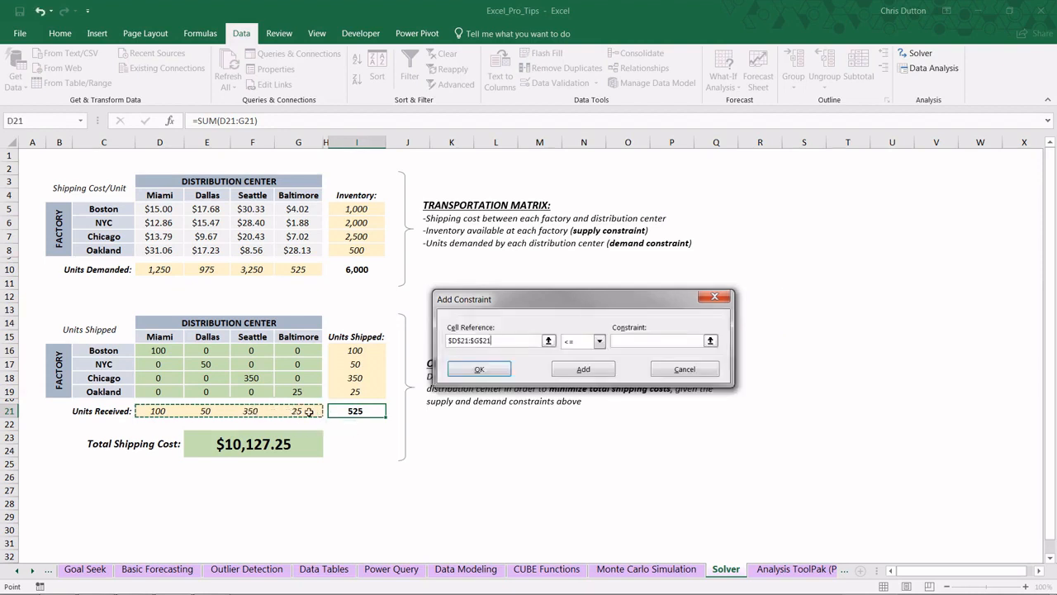
click(600, 342)
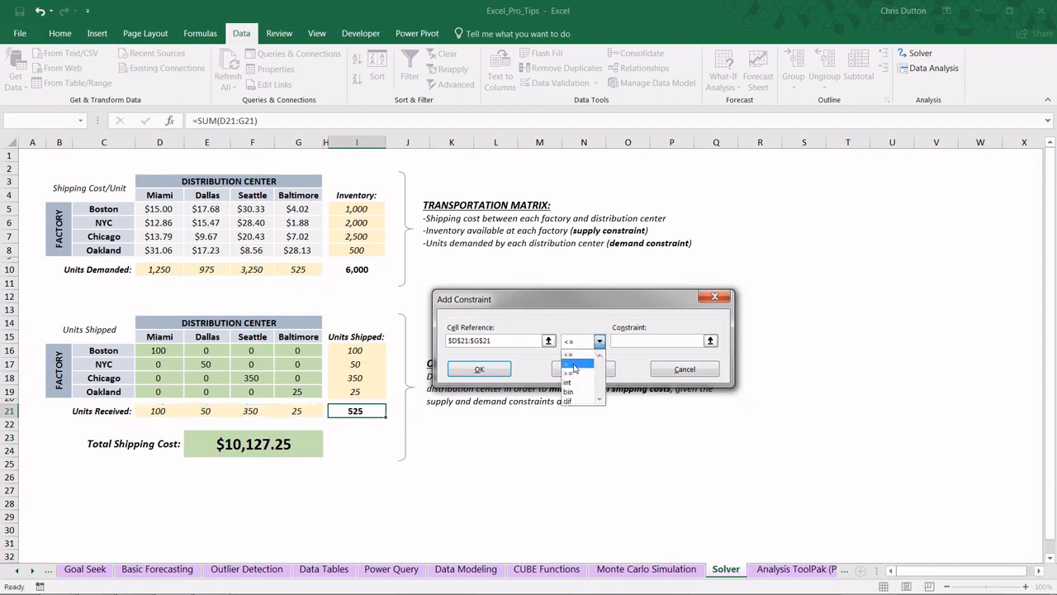
click(589, 366)
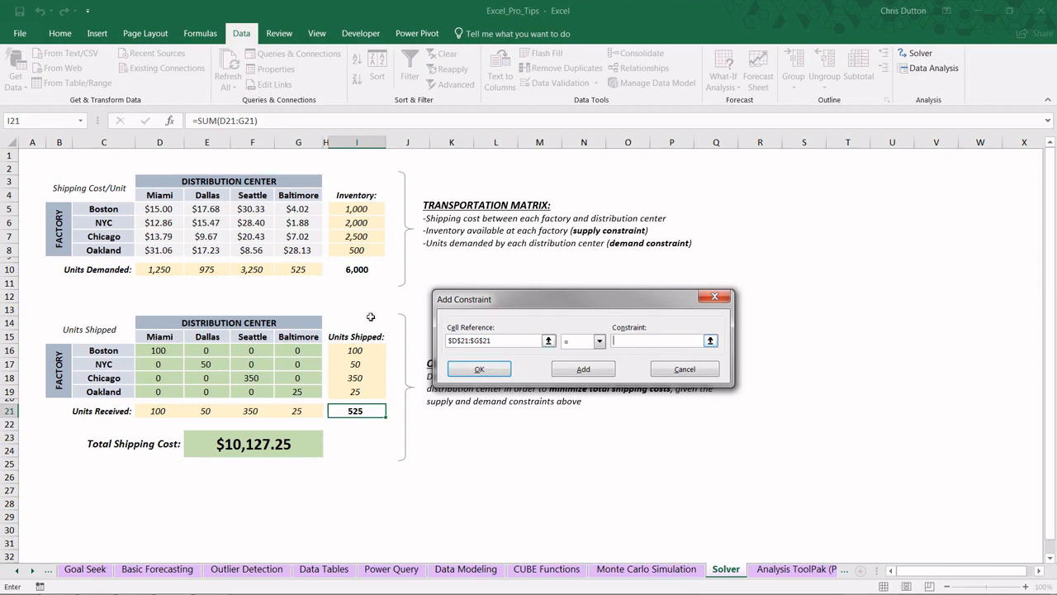
drag(154, 270, 289, 268)
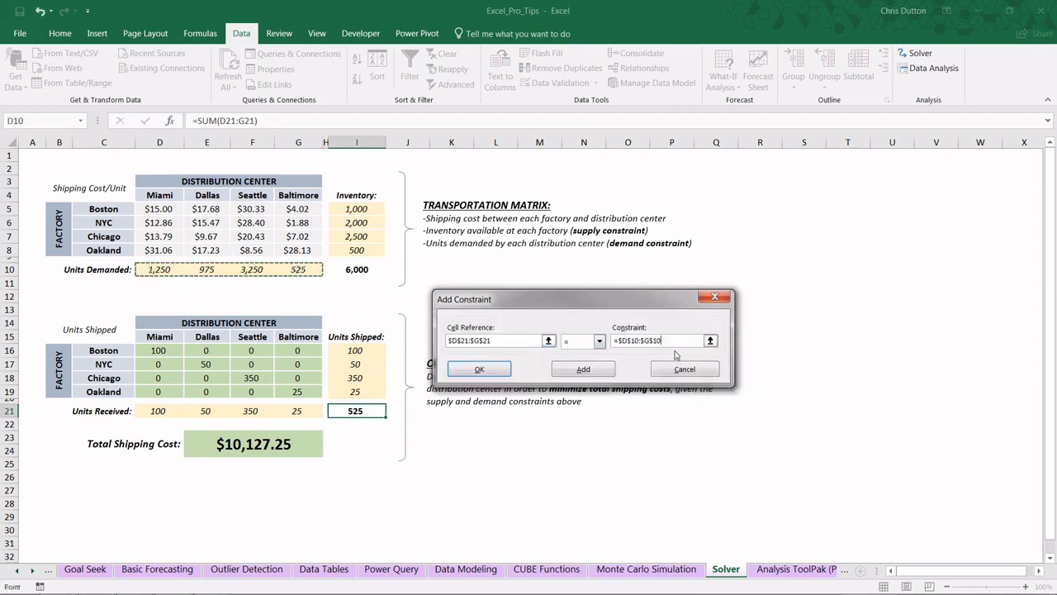
click(499, 370)
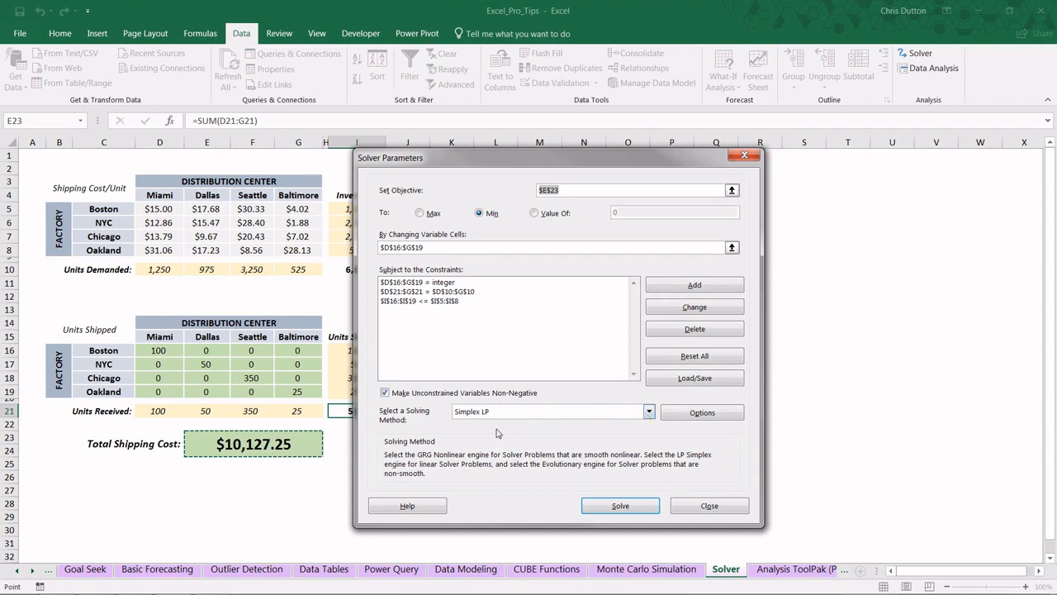
- Solve the model with the Simplex LP method and keep the Solver solution
click(622, 512)
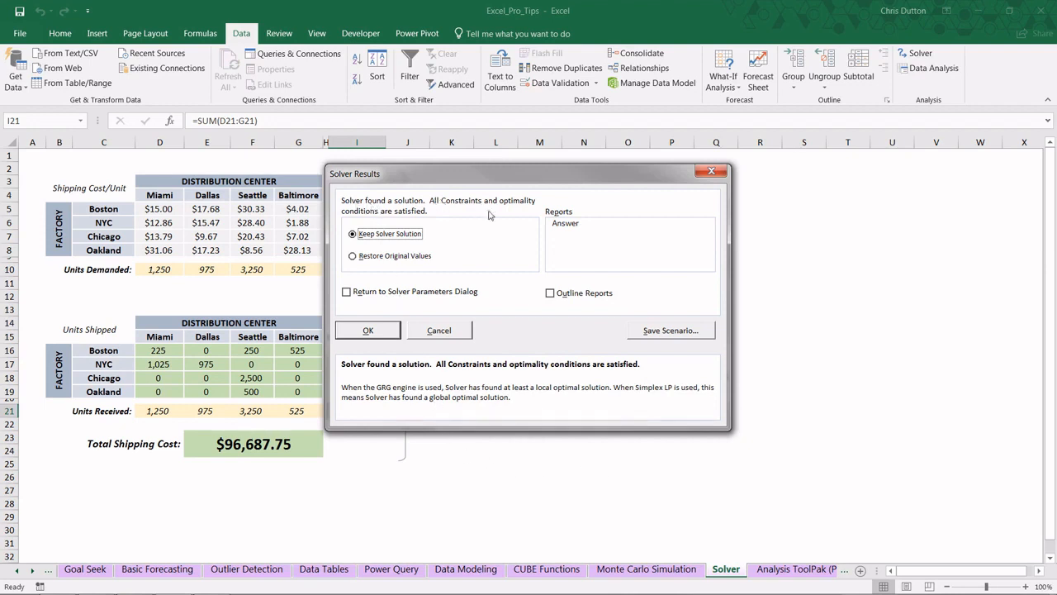
drag(456, 173, 551, 182)
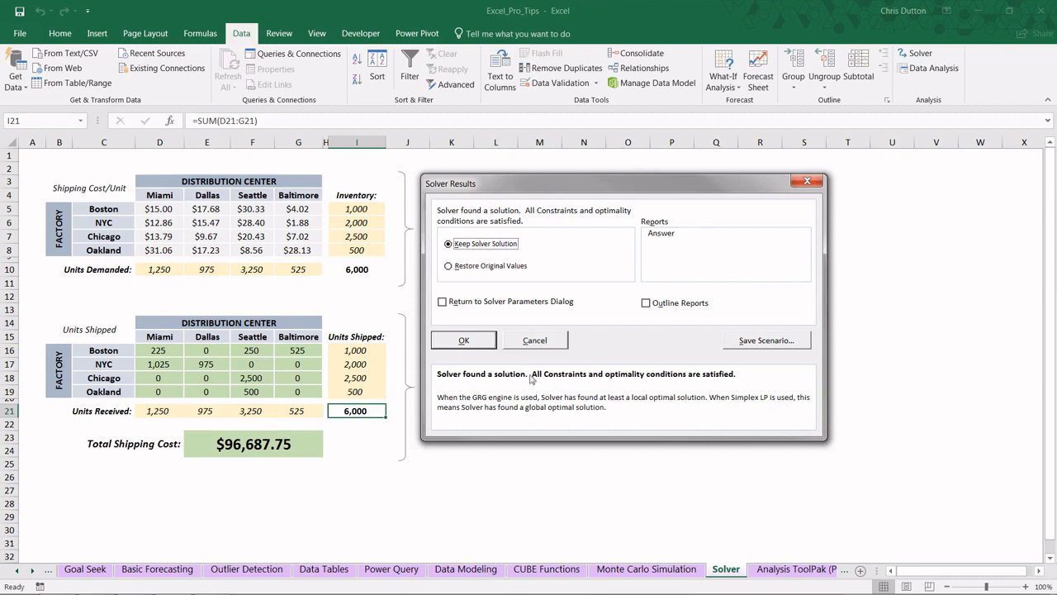
click(467, 345)
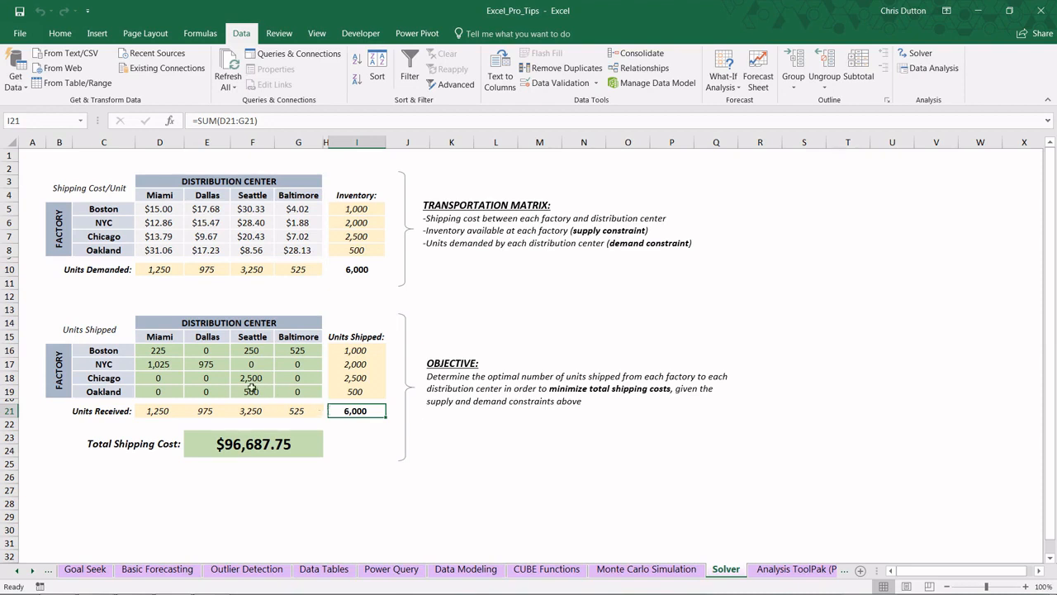
- Review the optimized shipments across factories and distribution centers, and the resulting total shipping cost
drag(97, 350, 97, 391)
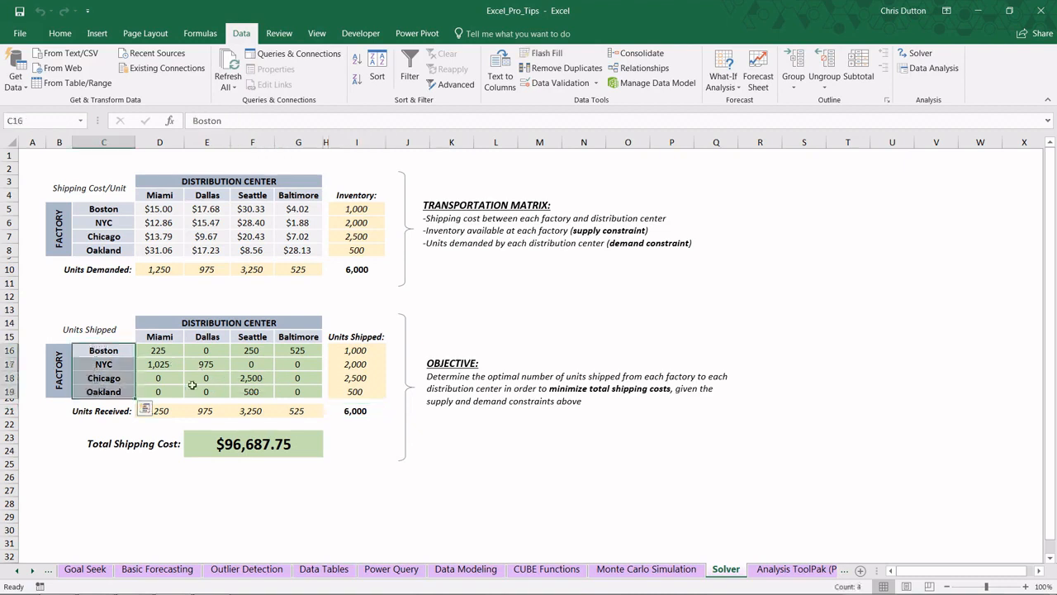
drag(148, 337, 314, 336)
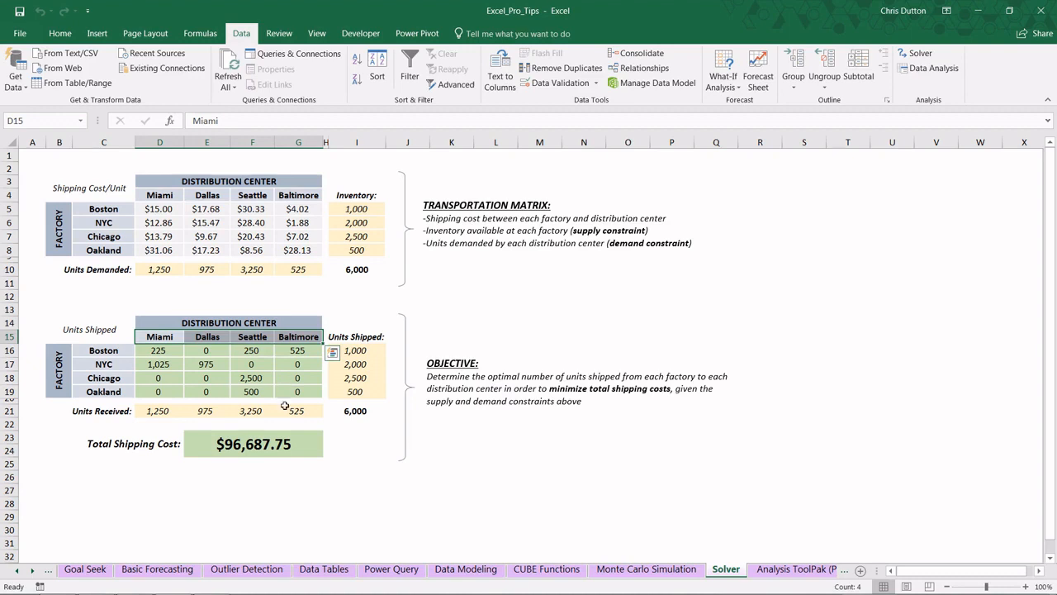
click(273, 442)
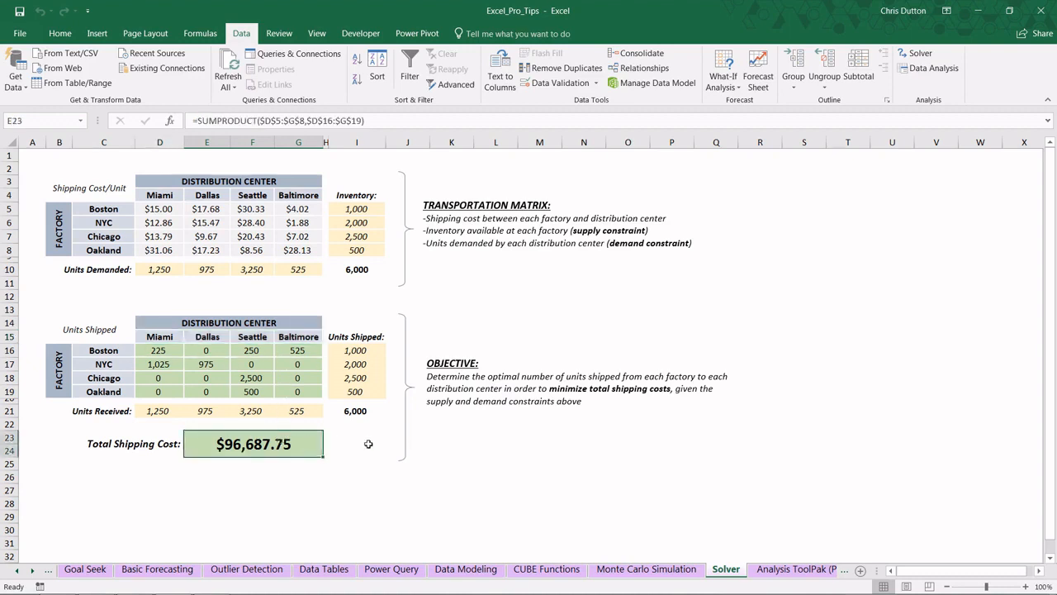
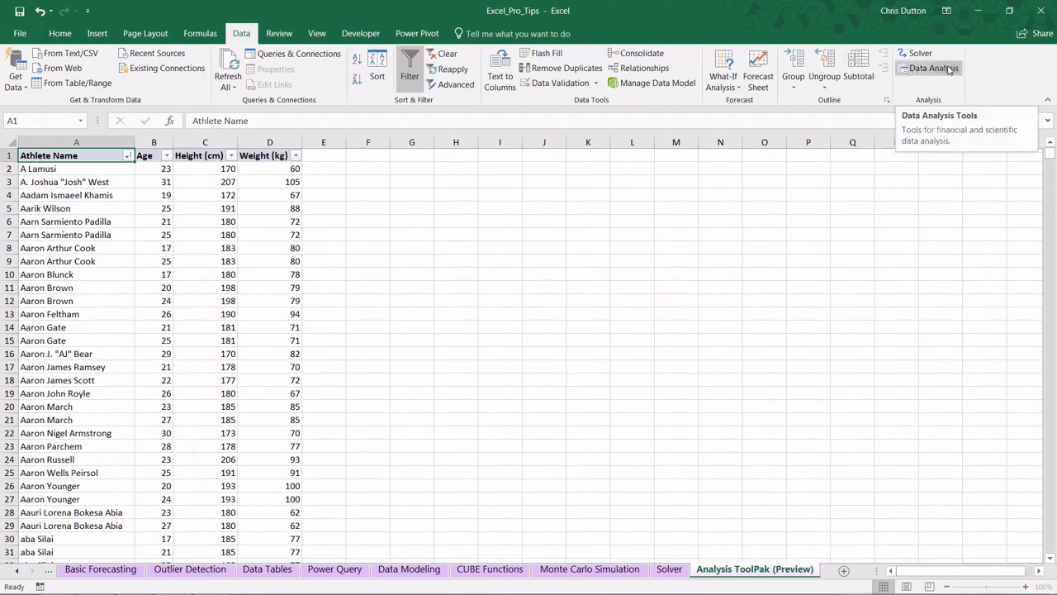
- Check in the Excel Add-ins list that Analysis ToolPak is enabled, and accept the add-in selection
click(20, 33)
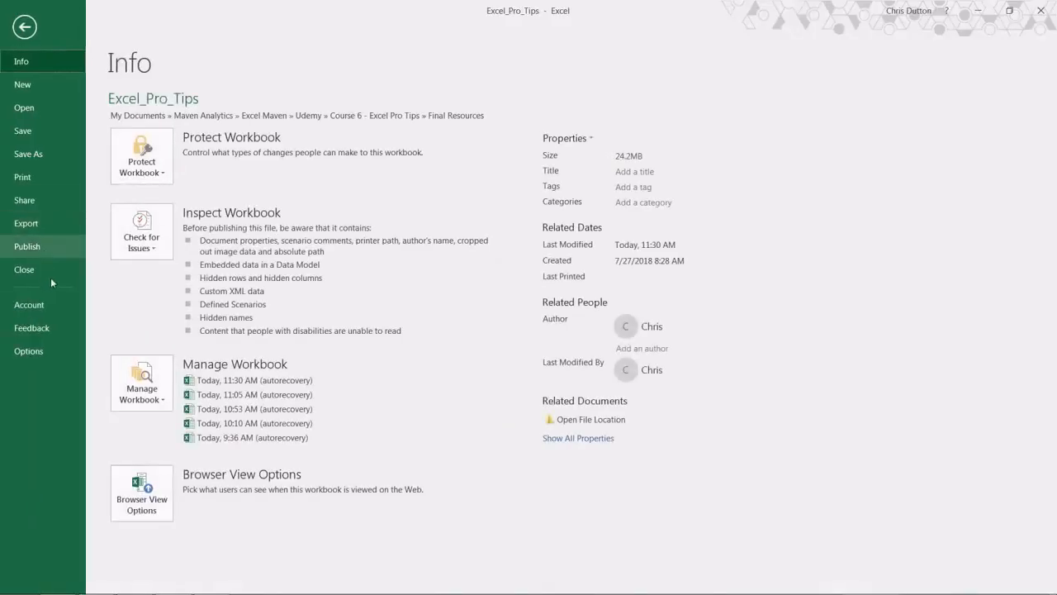
click(43, 351)
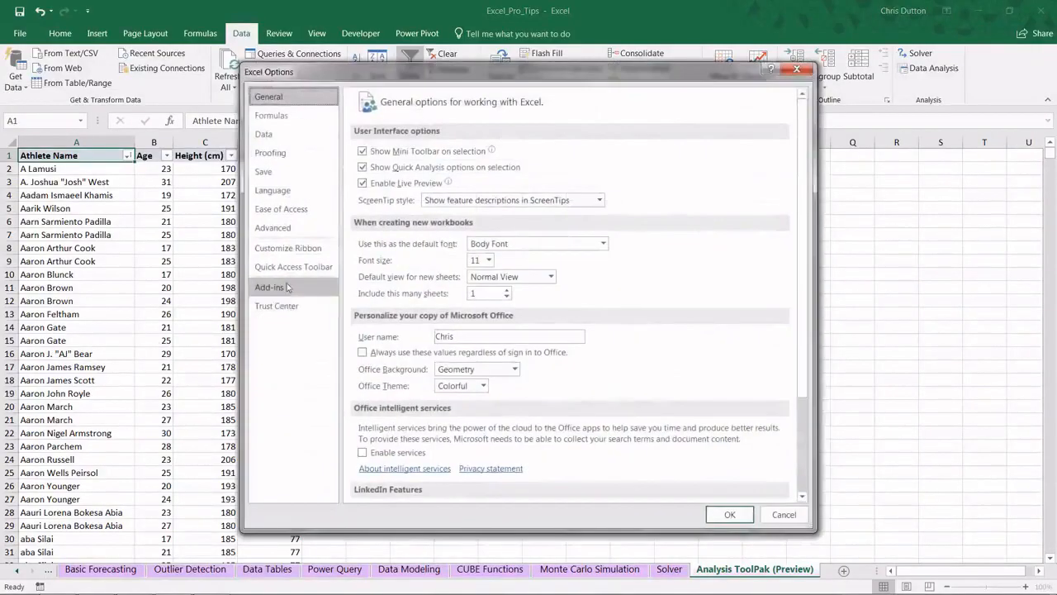
click(283, 291)
click(486, 488)
click(442, 503)
click(522, 487)
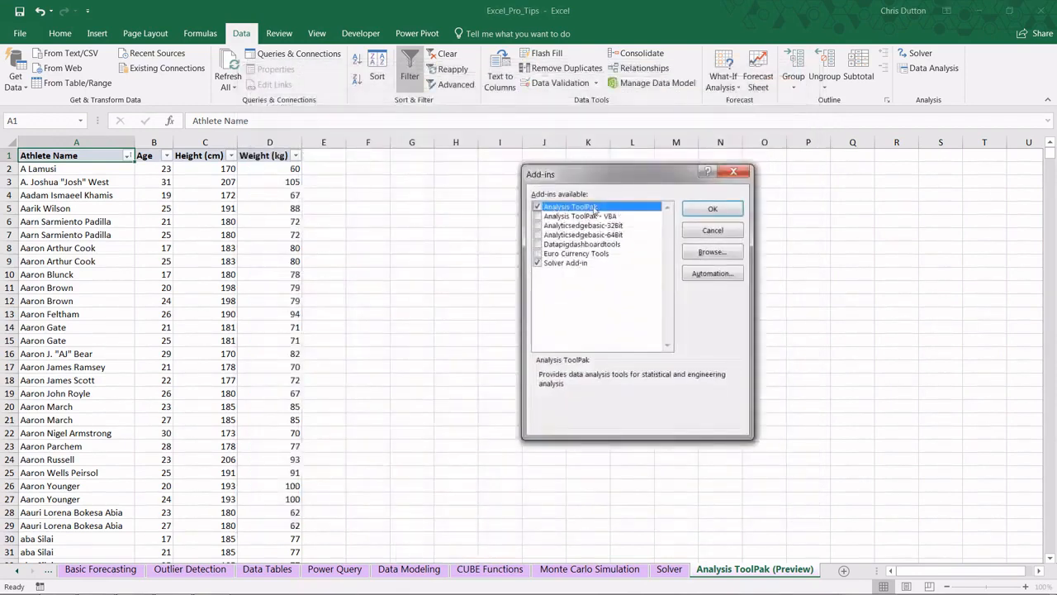
click(712, 210)
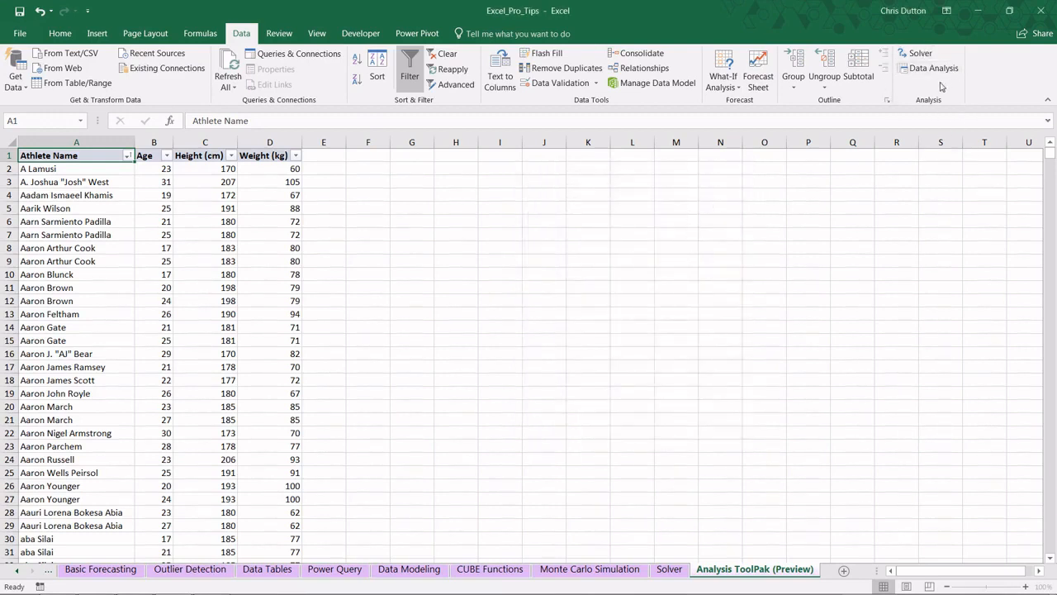
- Open Data Analysis and browse the available analysis tools from Anova: Single Factor through z-Test: Two Sample for Means
click(929, 68)
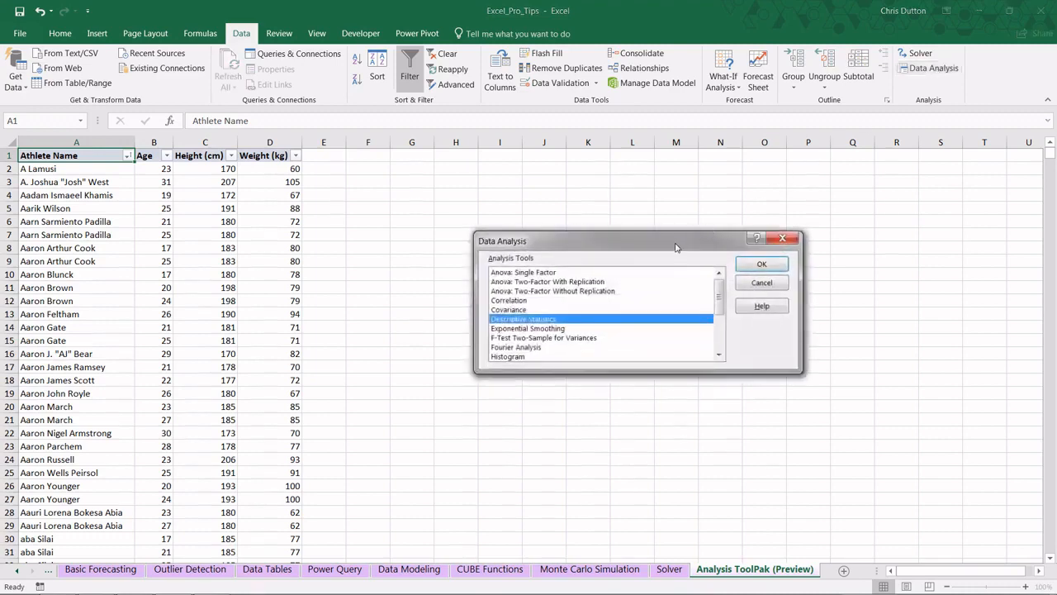
drag(678, 246, 599, 207)
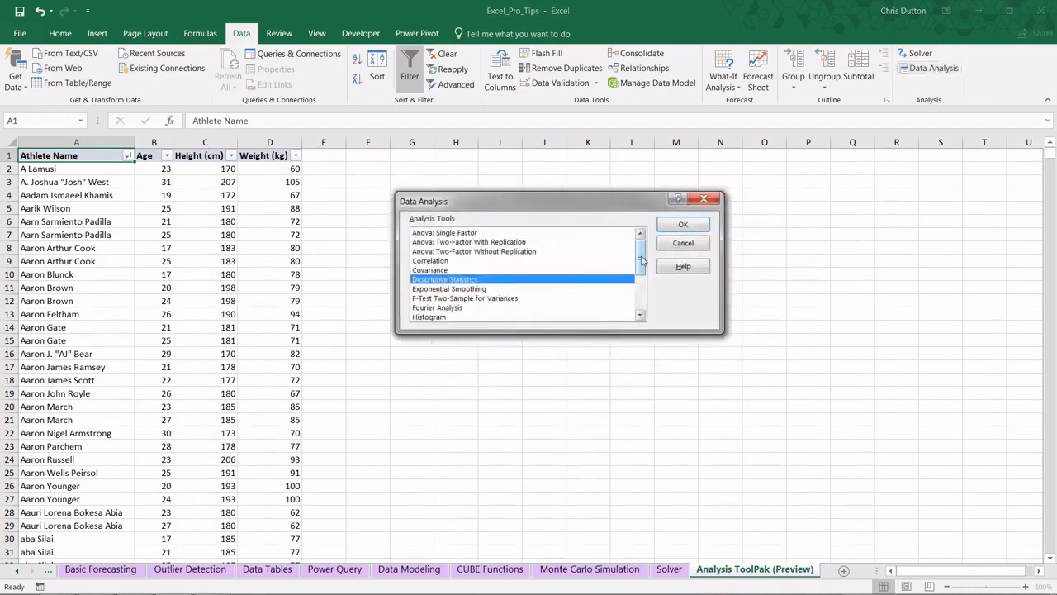
mouse_move(642, 259)
mouse_down()
mouse_move(642, 269)
mouse_move(642, 259)
mouse_up()
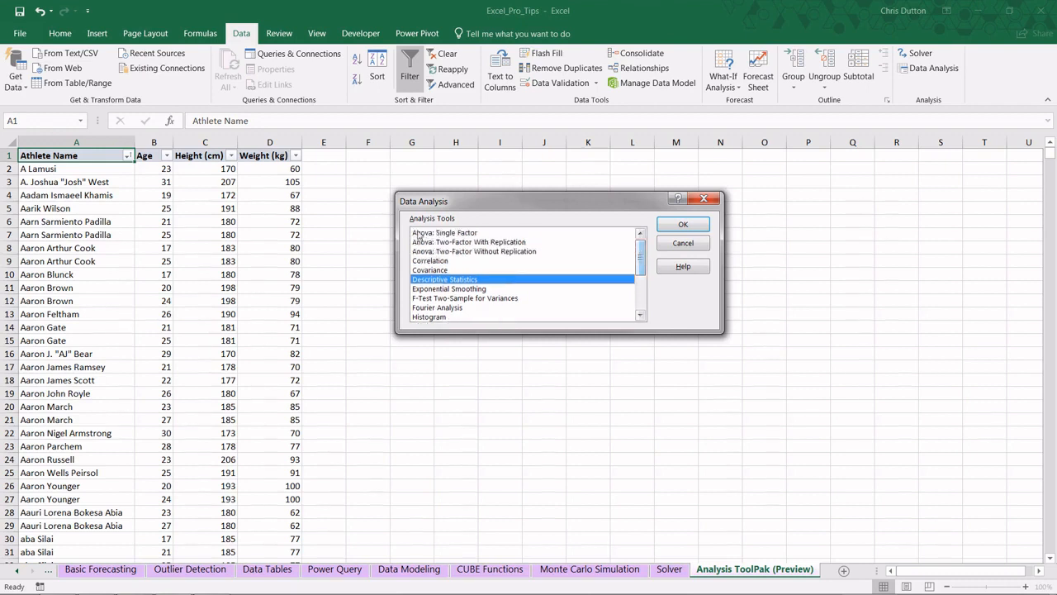
drag(643, 254, 641, 291)
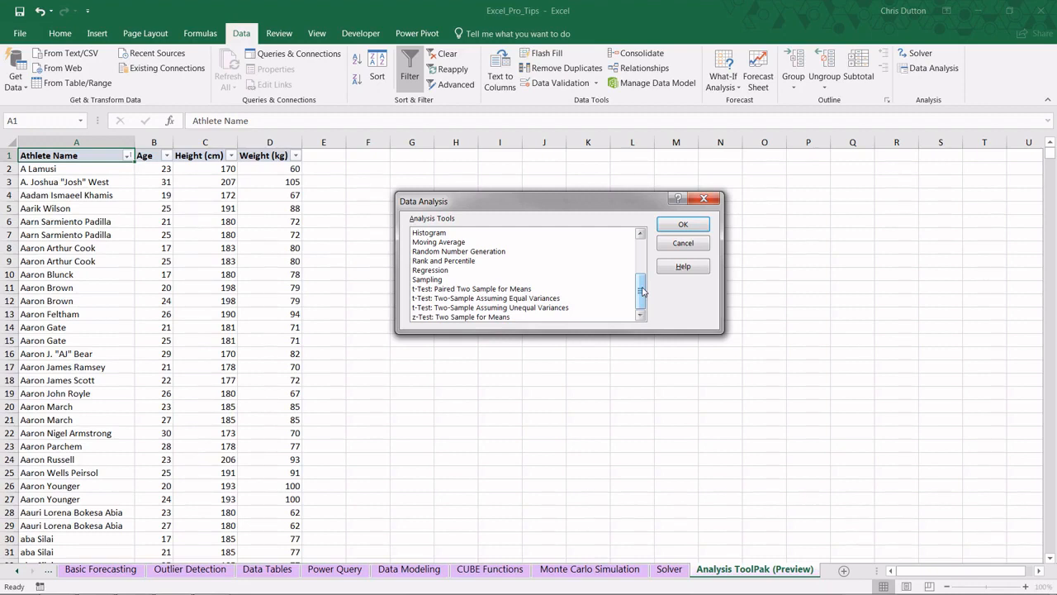
- Start a Descriptive Statistics analysis on the Age, Height and Weight columns (B:D), grouped by columns, with labels in the first row
drag(643, 290, 649, 272)
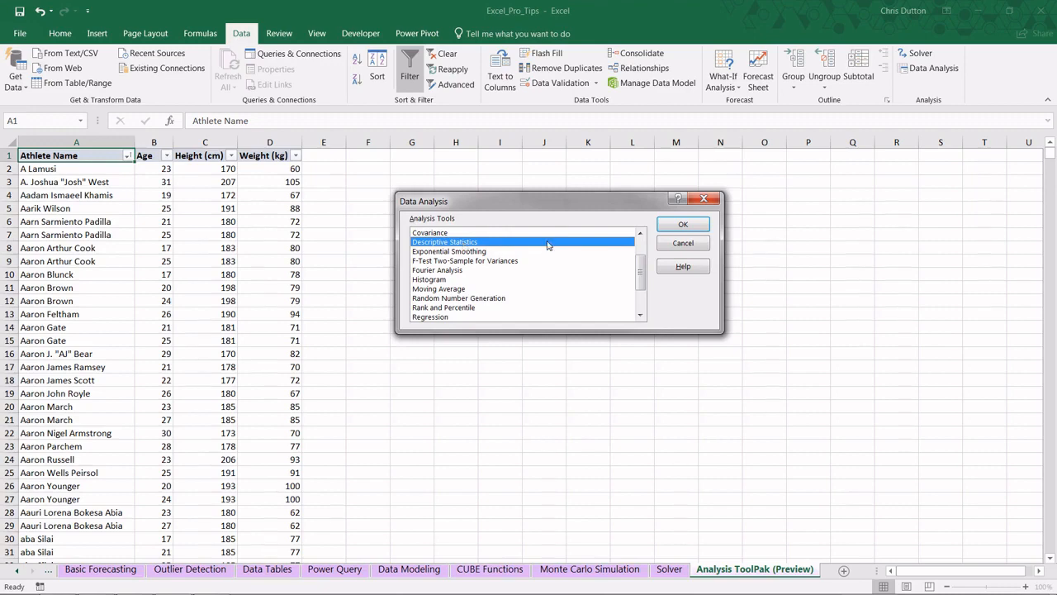
click(682, 224)
drag(536, 151, 515, 185)
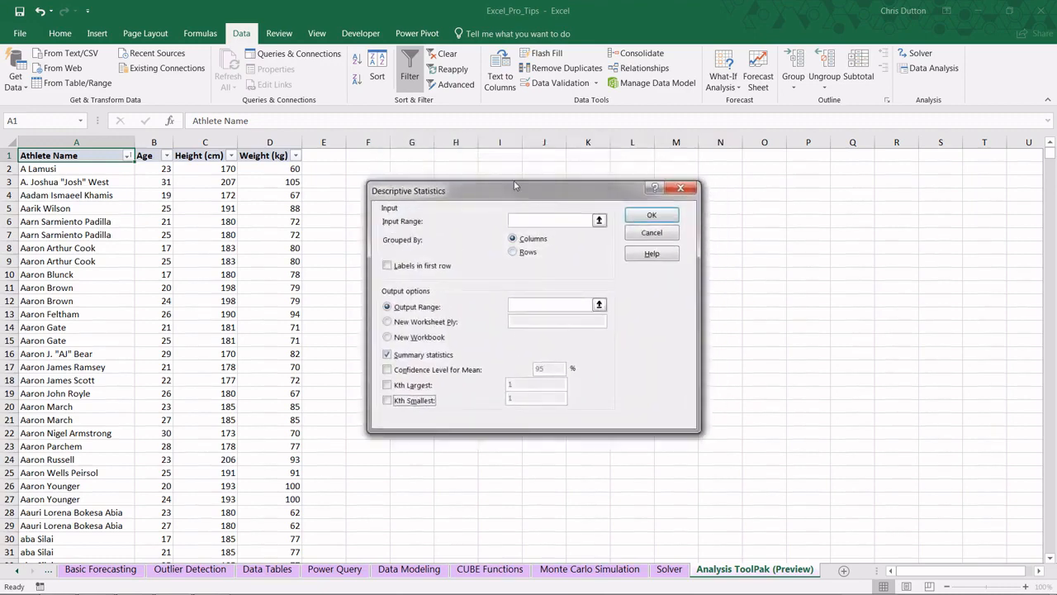
click(599, 220)
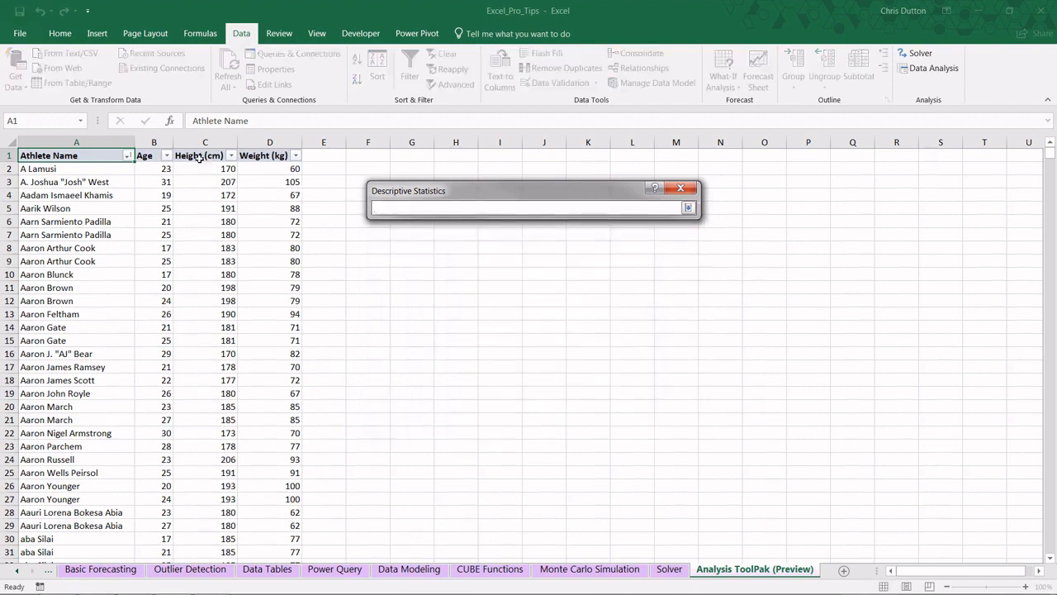
click(149, 142)
shift+click(259, 141)
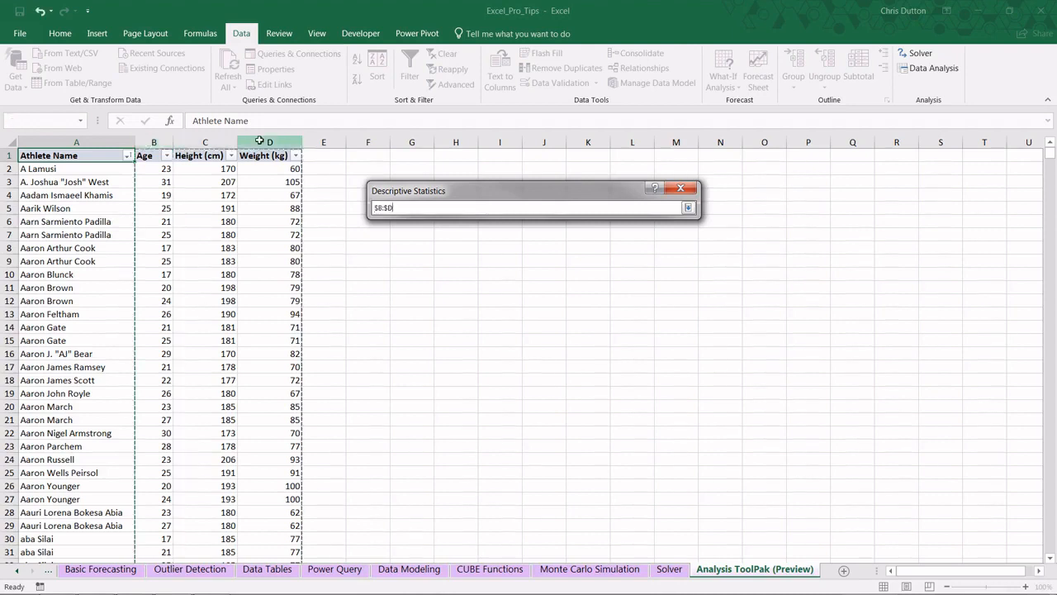
click(689, 207)
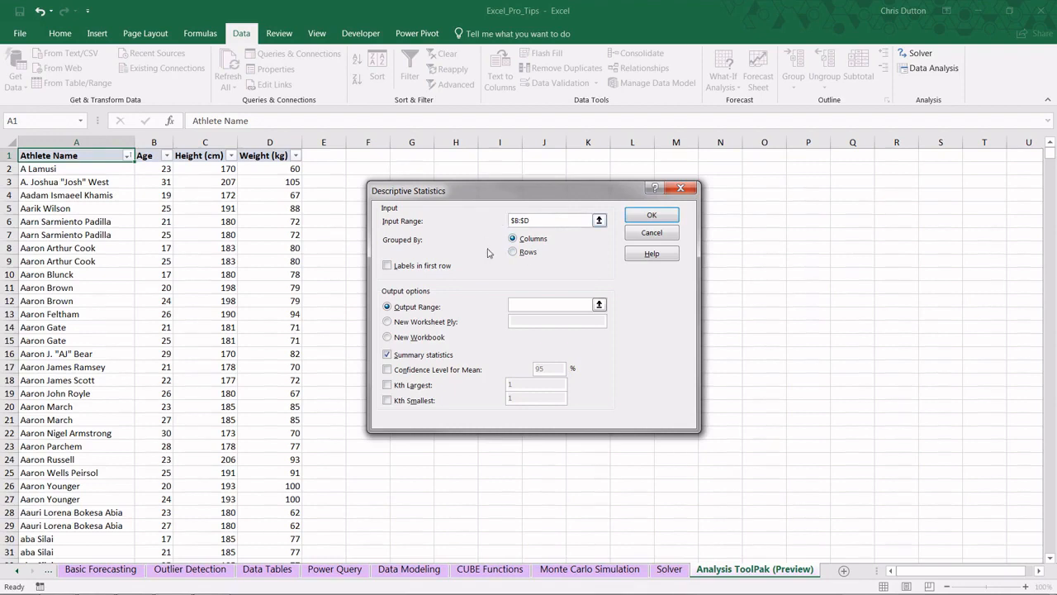
click(388, 266)
- Output the descriptive statistics at F1 with summary statistics plus the Kth largest and Kth smallest values at 1, and run the analysis
drag(431, 191, 528, 210)
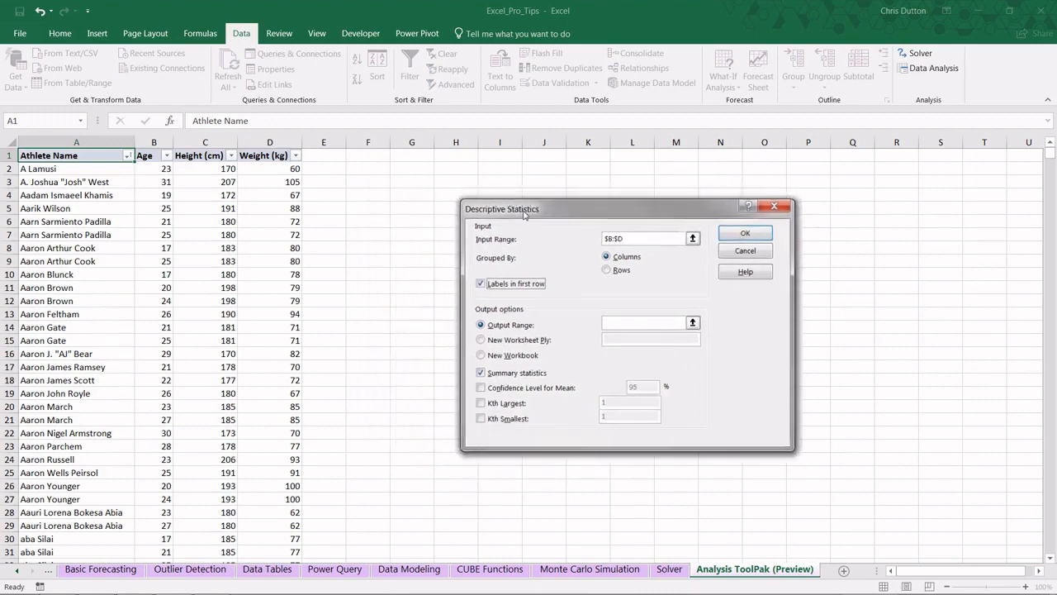
click(697, 324)
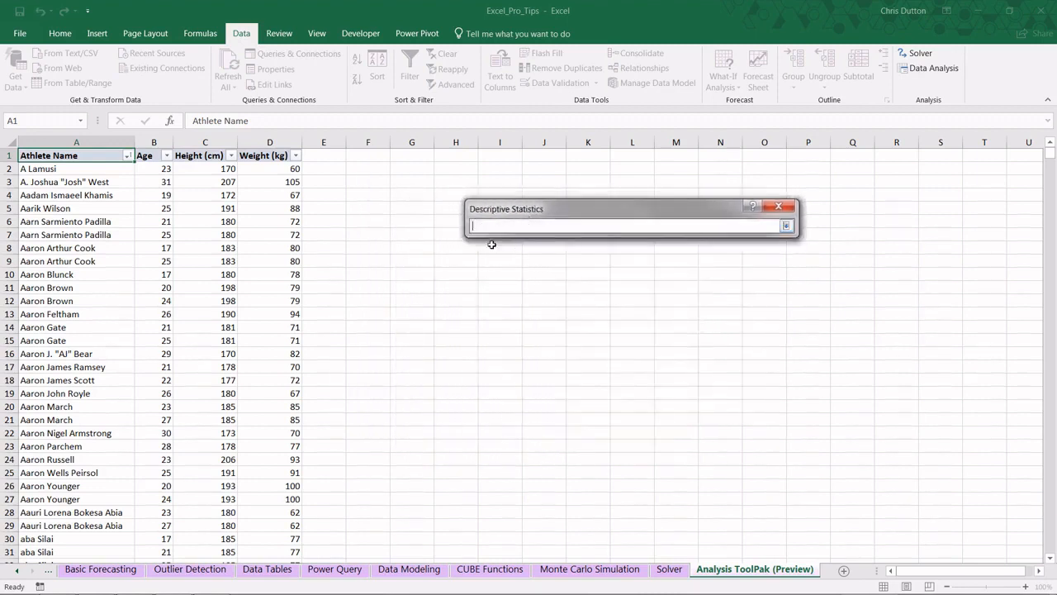
click(362, 155)
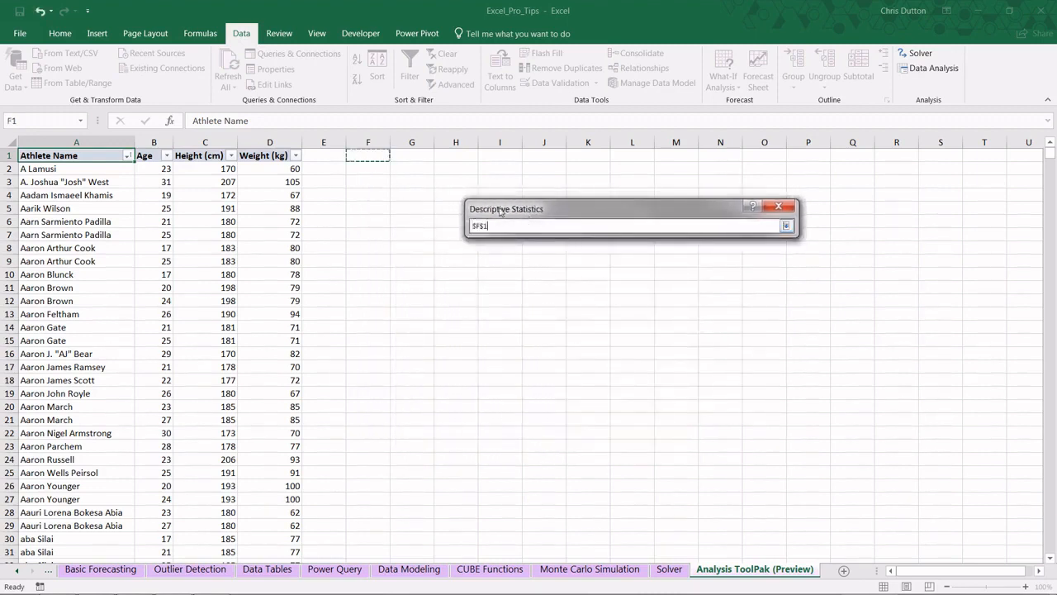
click(786, 225)
click(484, 403)
click(482, 416)
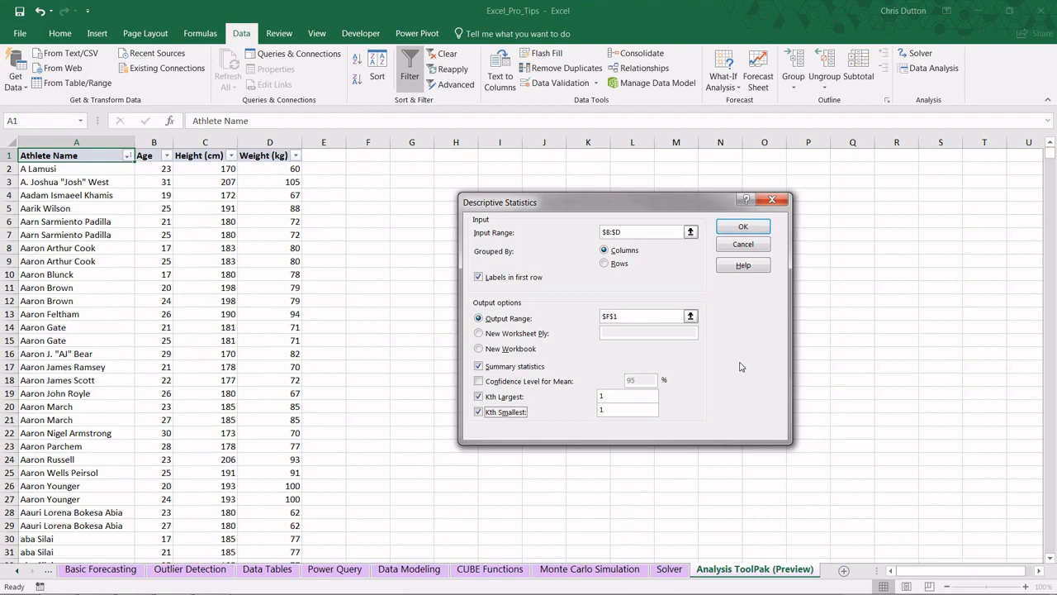
click(749, 230)
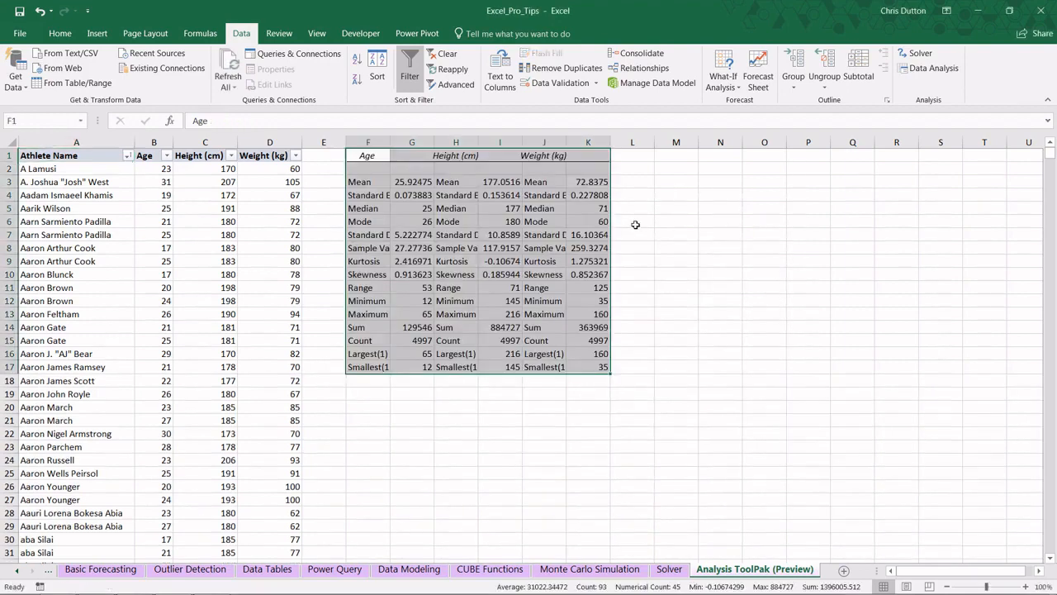
- Widen columns F, H and J so the statistic labels for age, height and weight fit fully
drag(388, 143, 424, 143)
drag(512, 143, 555, 143)
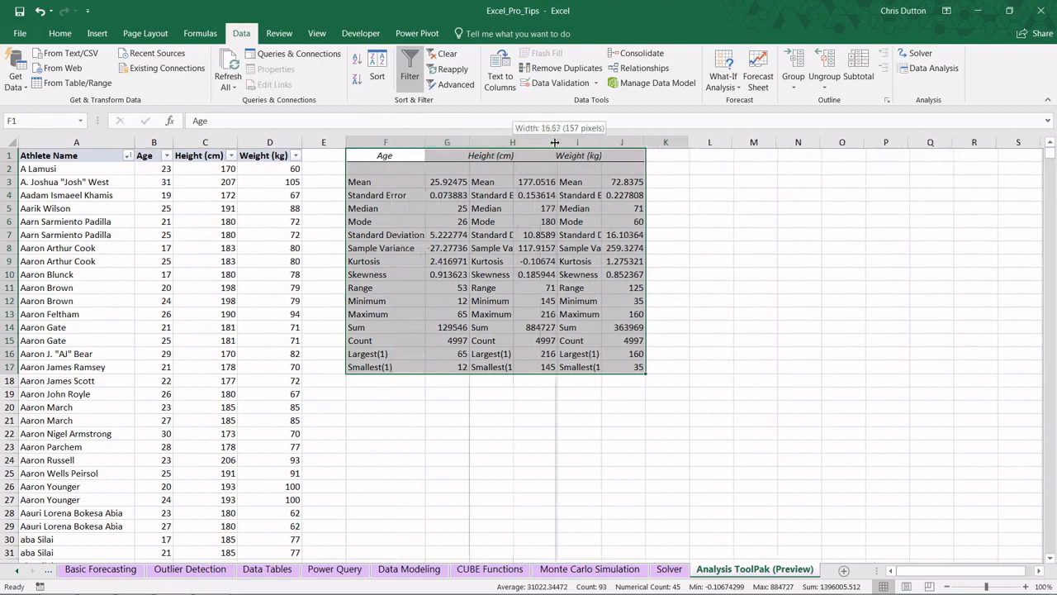
drag(643, 142, 688, 143)
- Review the age, height and weight statistics, including the weight standard deviation and the largest and smallest ages
drag(446, 182, 446, 366)
drag(577, 182, 578, 367)
drag(708, 182, 712, 381)
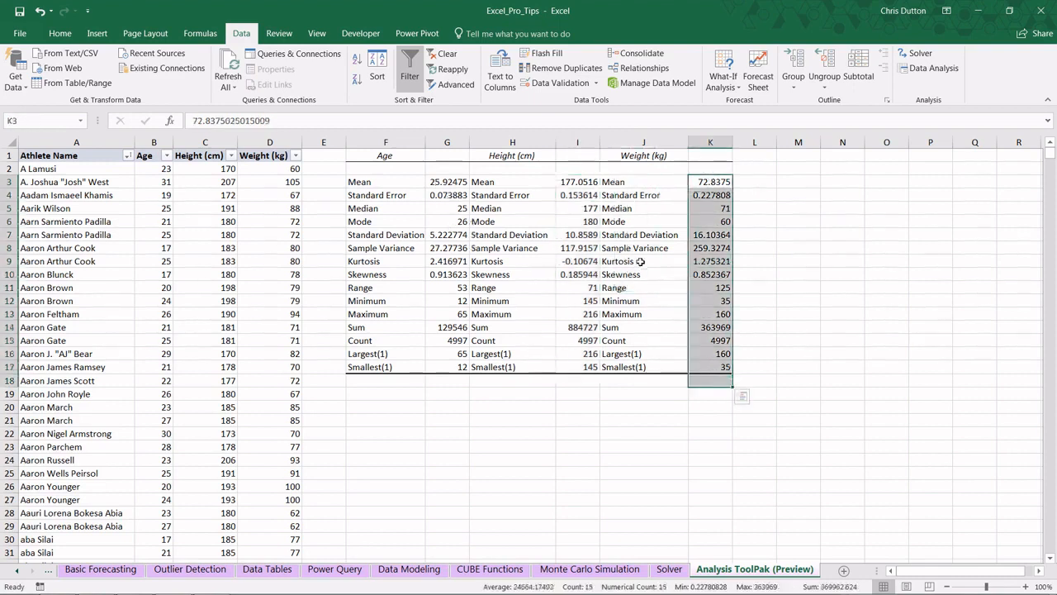
click(662, 234)
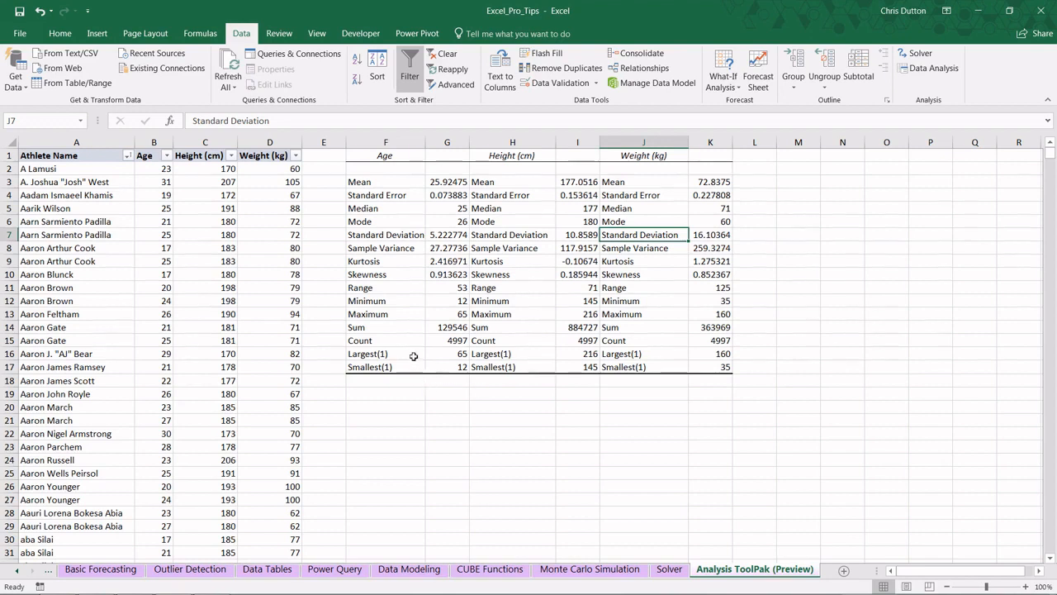
click(448, 354)
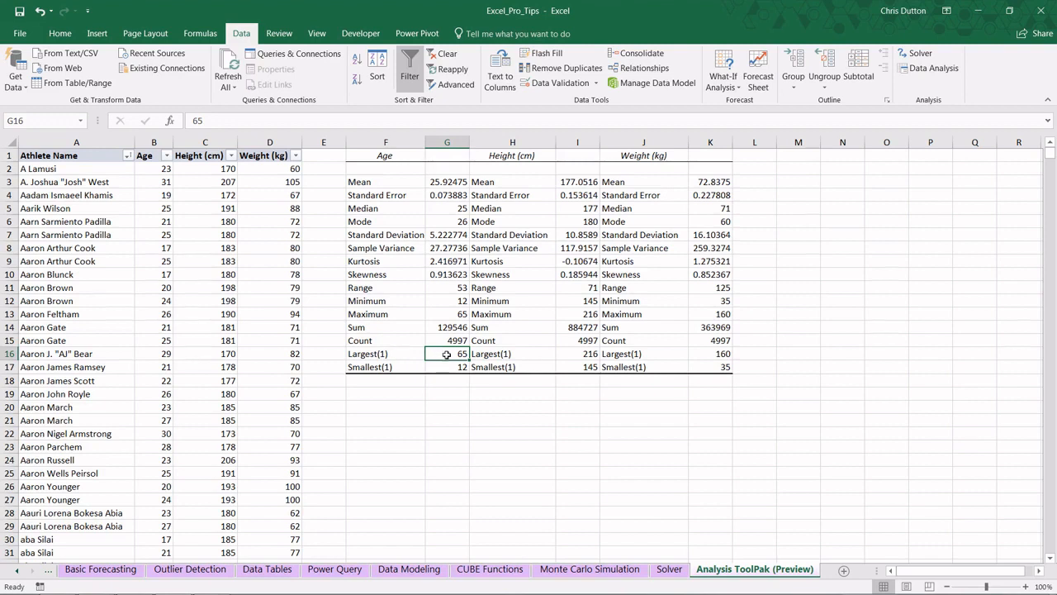
click(446, 366)
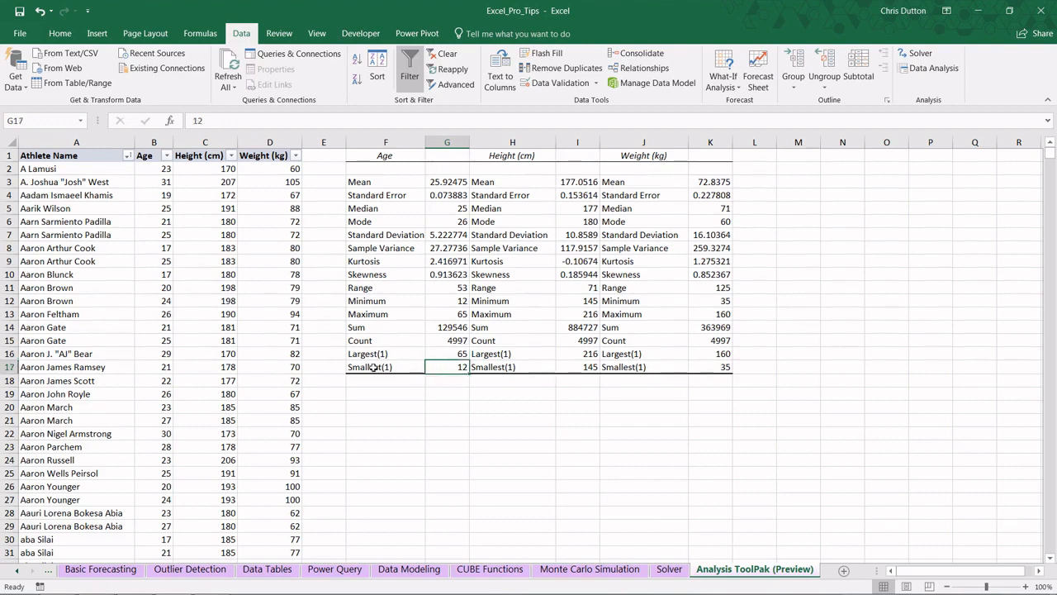
- Check the largest height statistic, sort the athlete data by height from largest to smallest, and select the tallest athlete's name
click(585, 353)
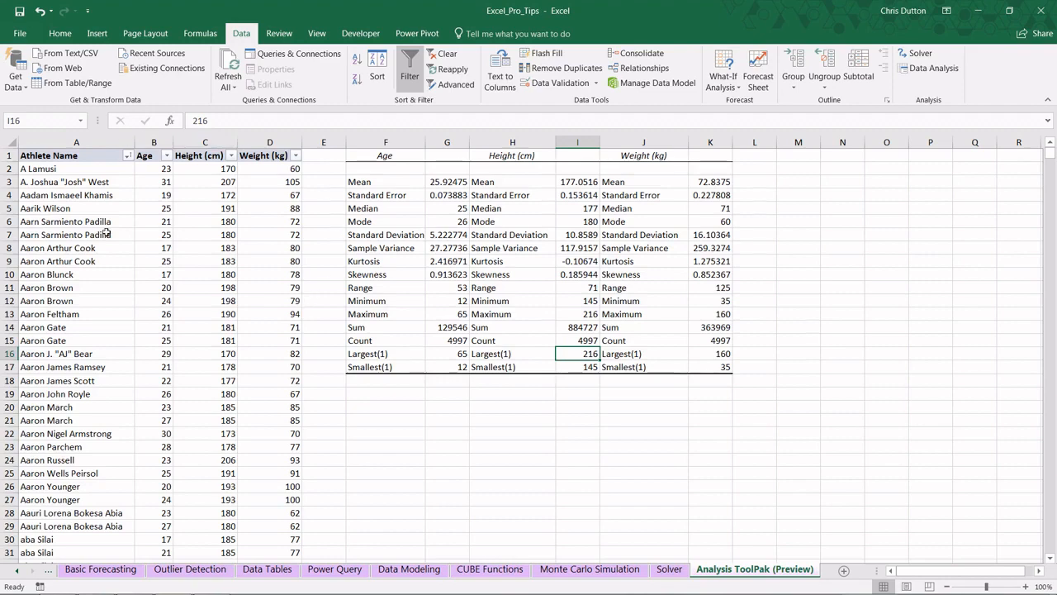
click(232, 156)
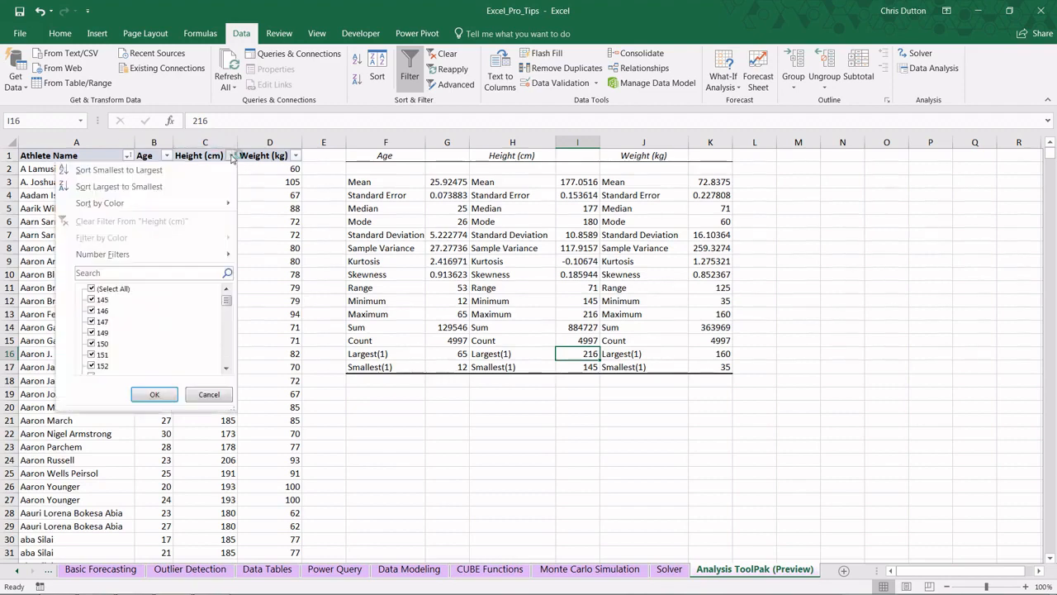
click(147, 186)
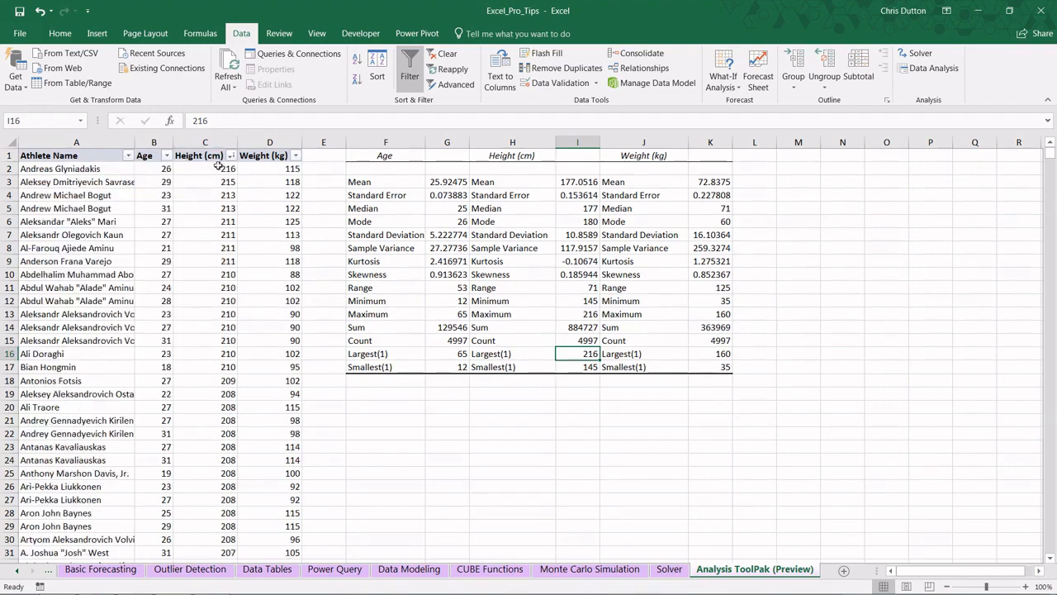
click(105, 168)
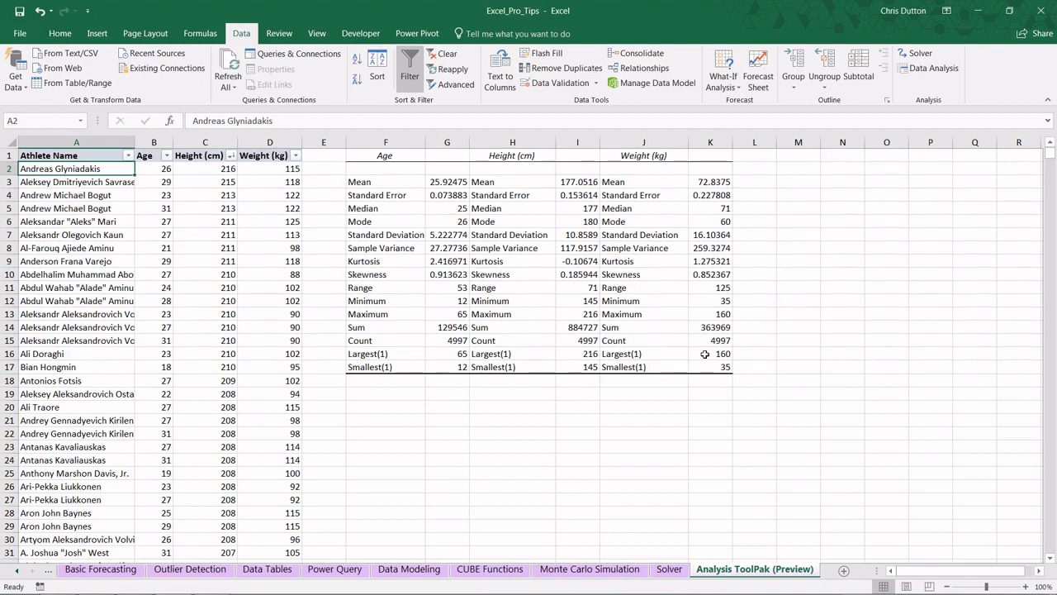
- Check the smallest weight statistic and sort the athlete data by weight from smallest to largest
click(701, 366)
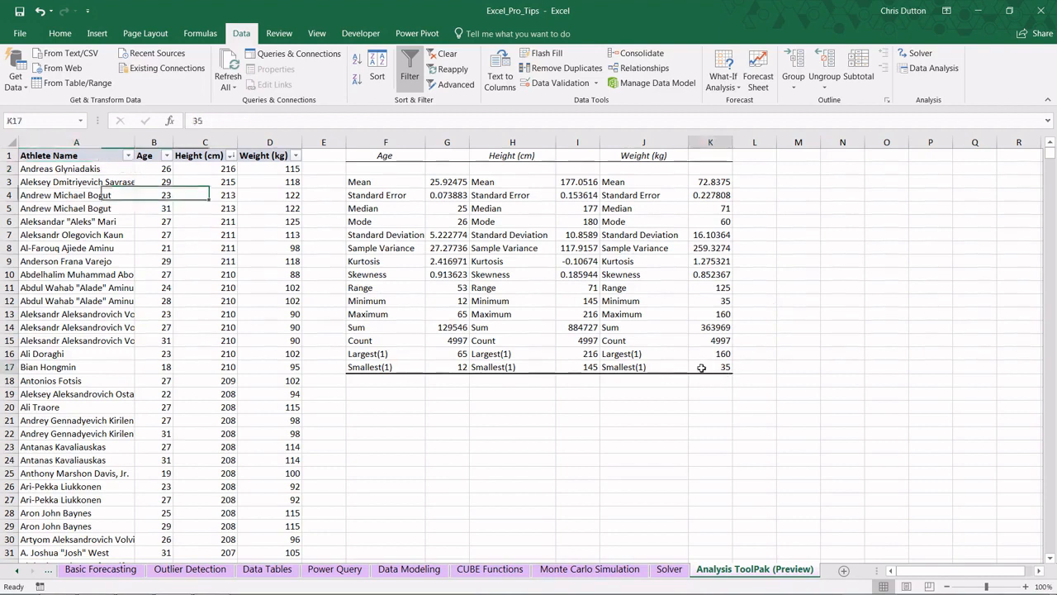
click(295, 156)
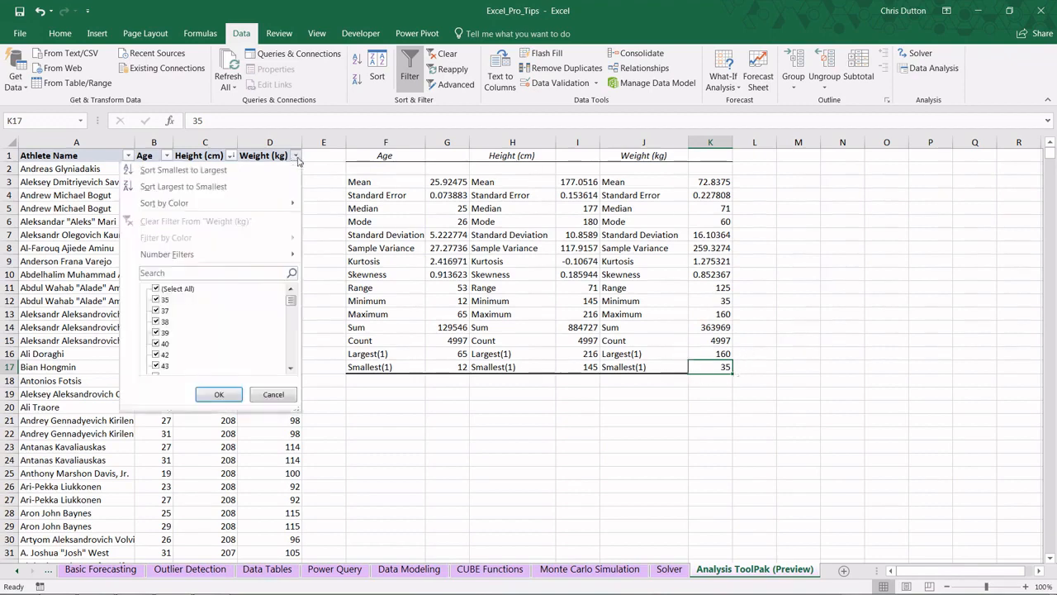
click(179, 172)
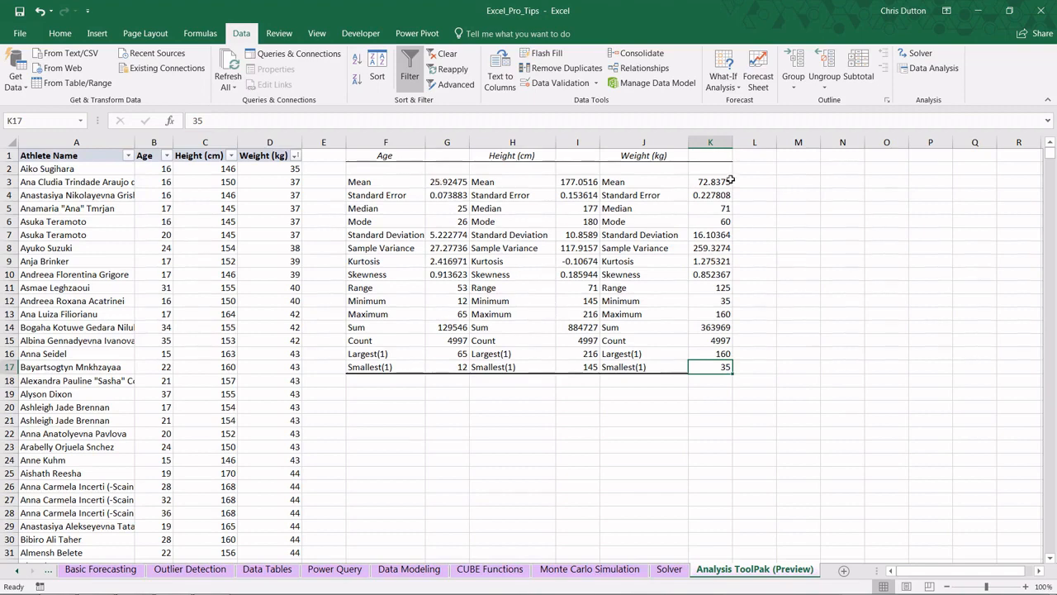
- Start a Correlation analysis on the Age, Height and Weight columns (B:D), with labels in the first row
click(927, 68)
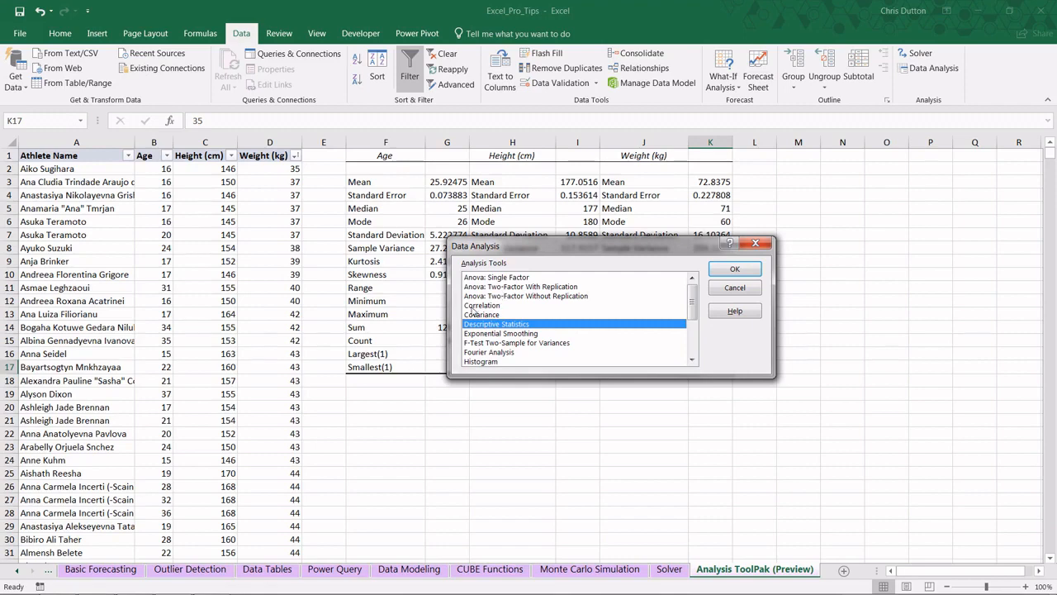
click(478, 306)
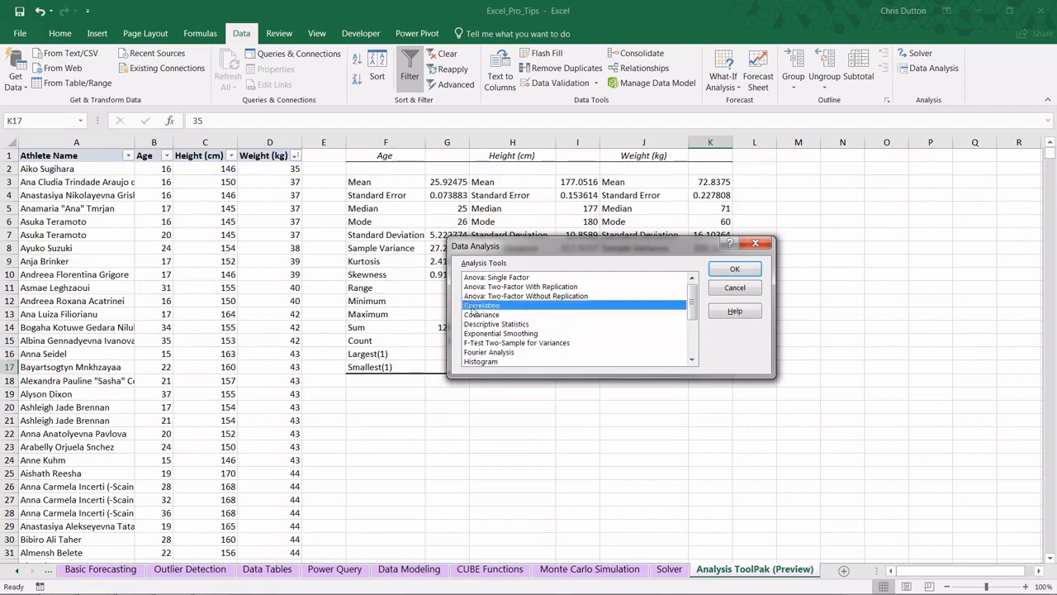
click(740, 268)
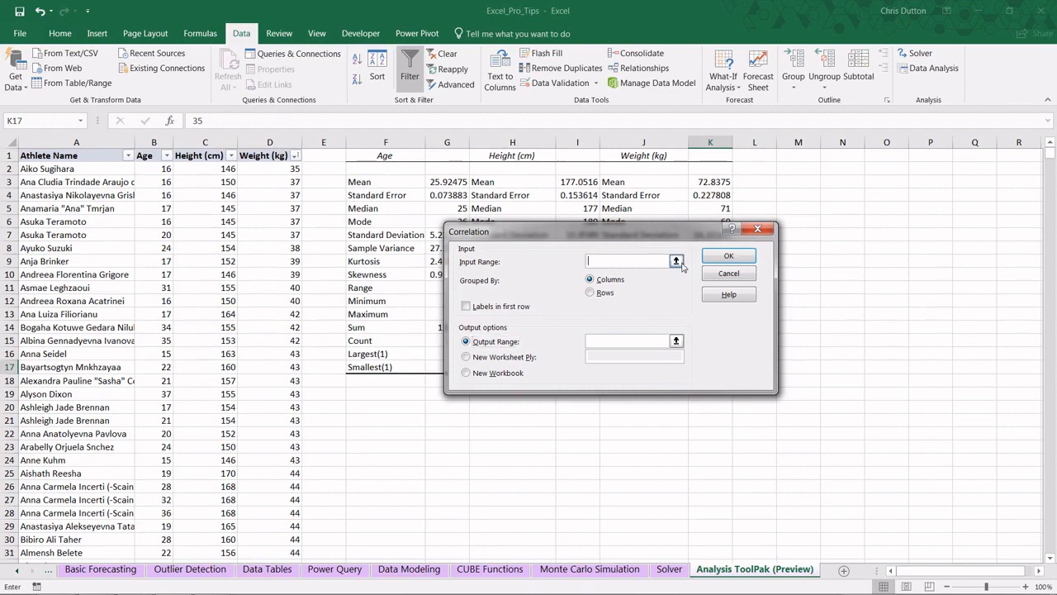
click(676, 261)
click(158, 142)
drag(179, 138, 269, 142)
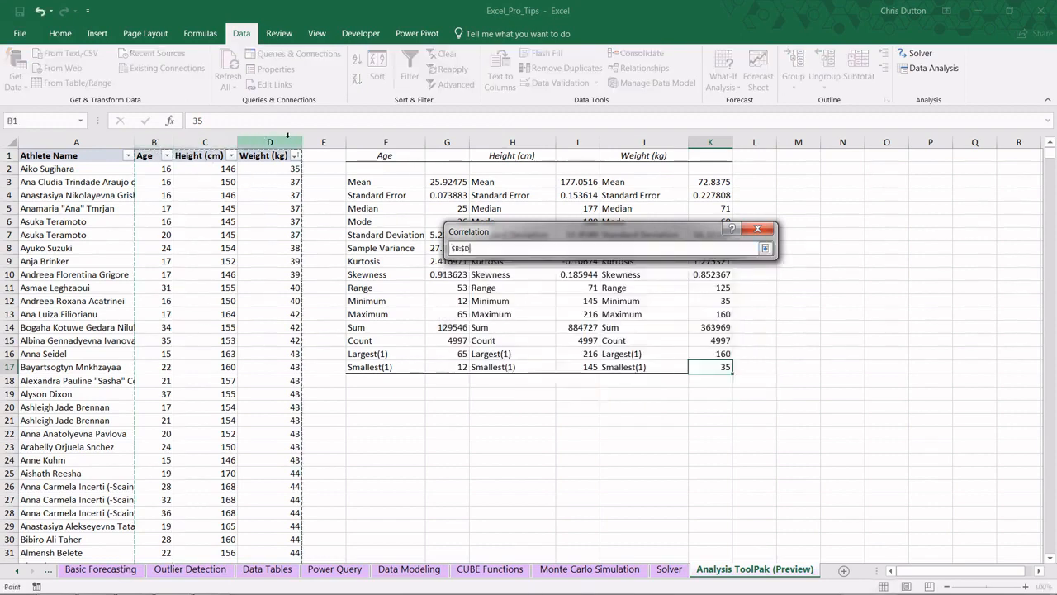
click(765, 248)
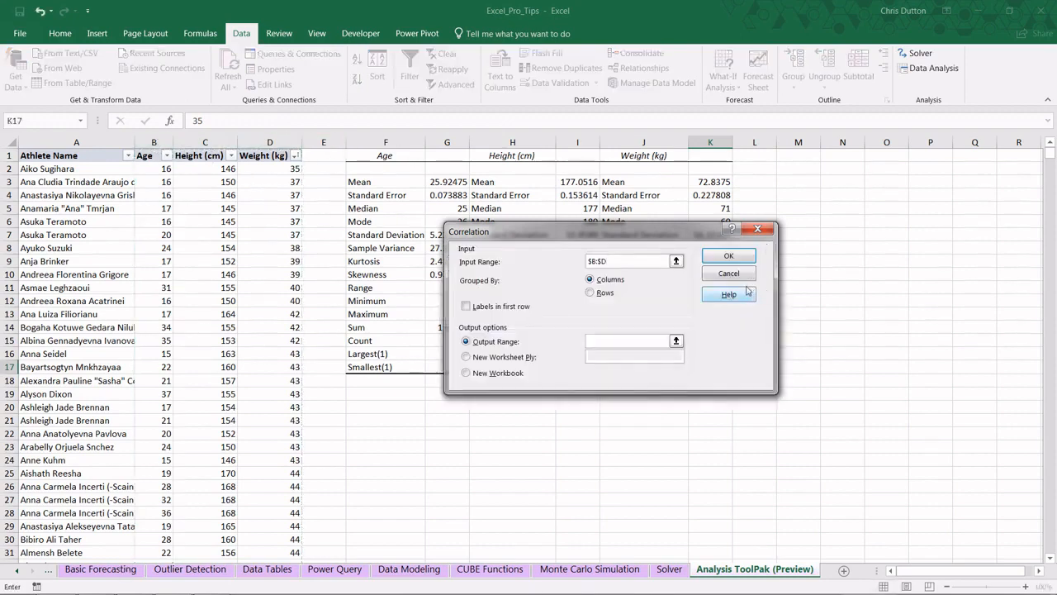
click(467, 307)
- Set the correlation output range to F20 and generate the correlation matrix
click(677, 342)
click(378, 406)
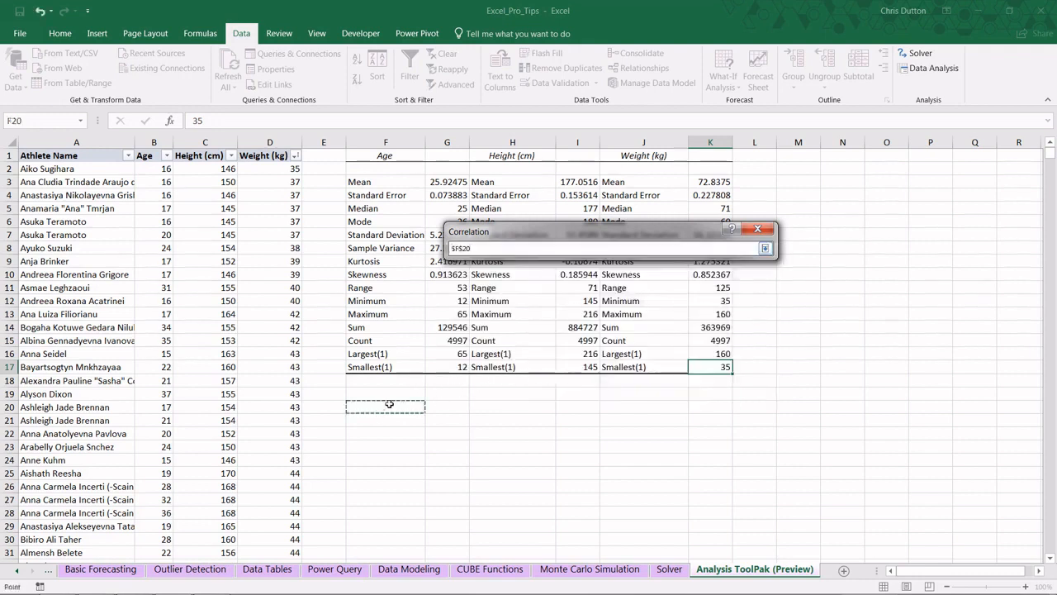
click(765, 248)
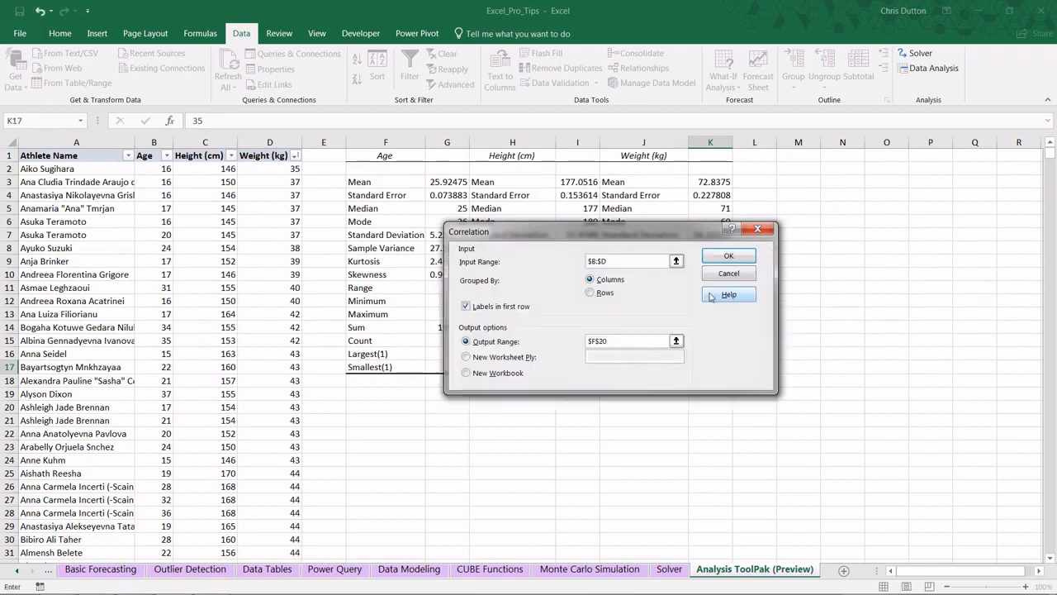
click(721, 259)
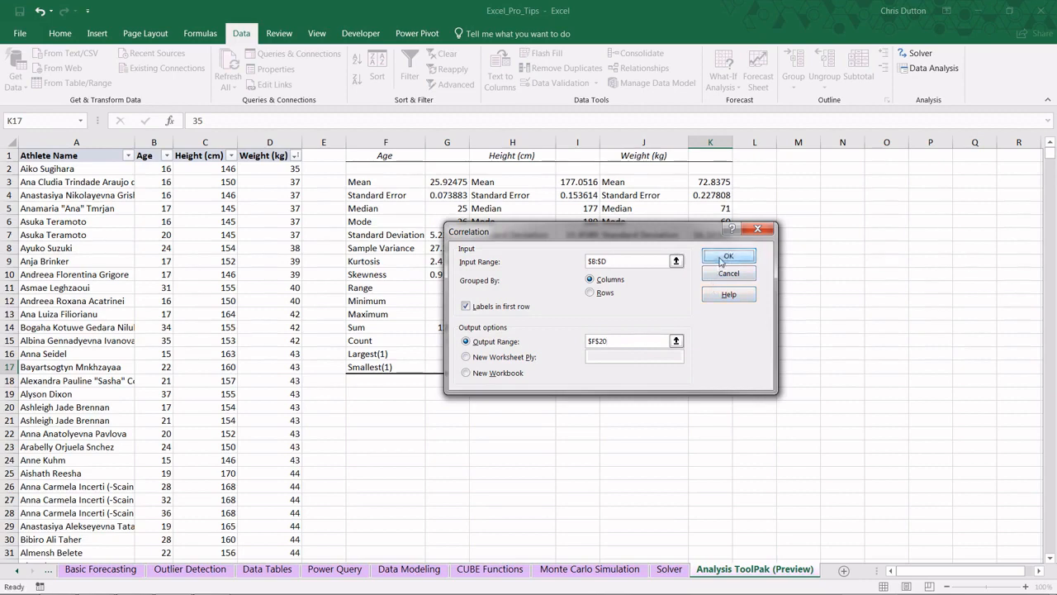
- Format the correlation coefficients in G21:I23 as percentages
drag(428, 419, 604, 461)
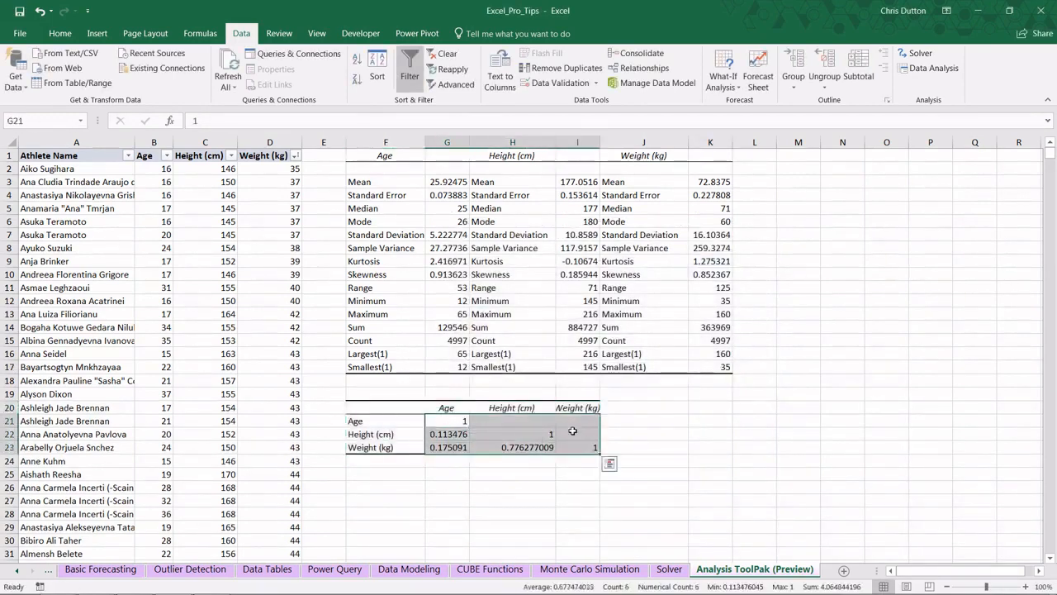
click(63, 34)
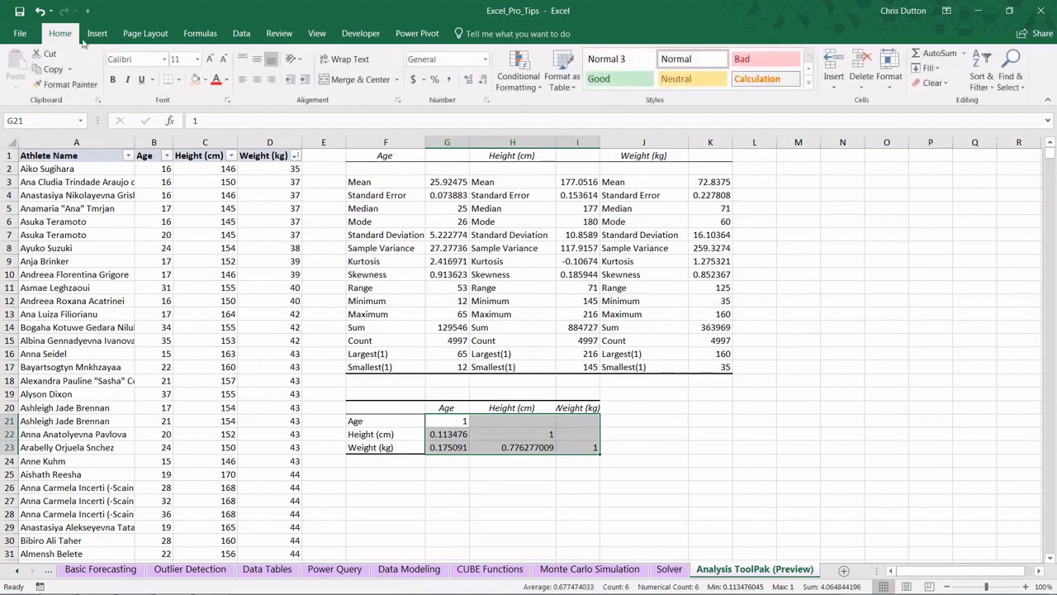
click(434, 80)
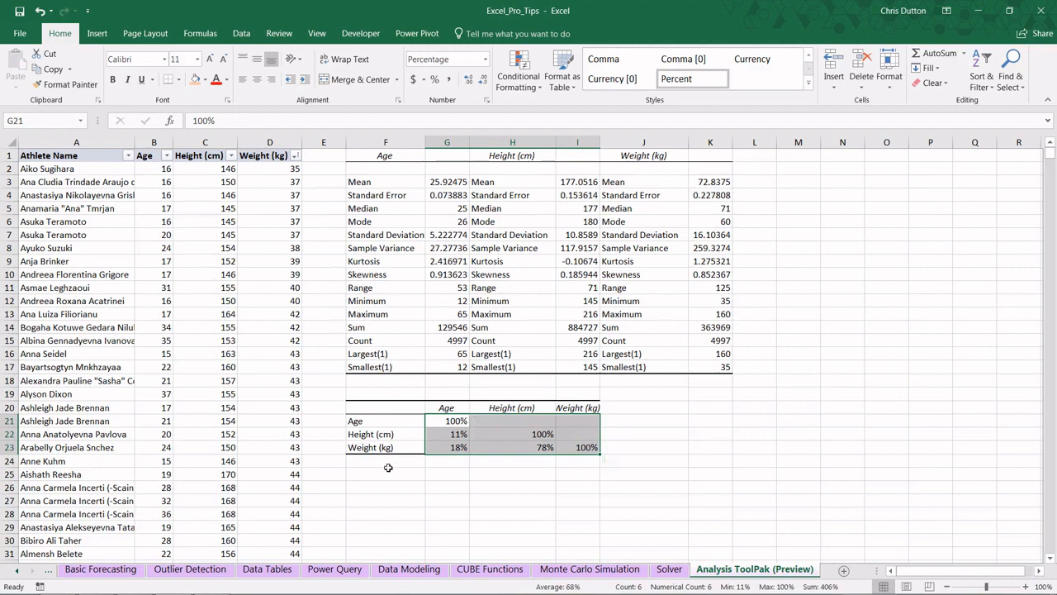
- Examine the diagonal of the correlation matrix, where each variable is compared with itself, starting from the Age row
click(459, 423)
click(506, 433)
click(576, 444)
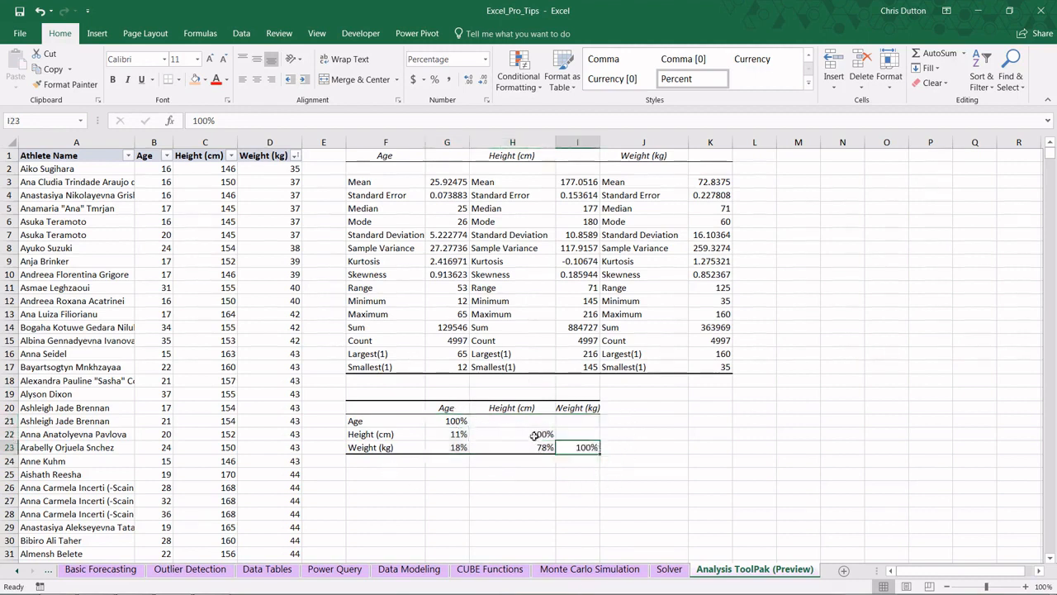
click(360, 422)
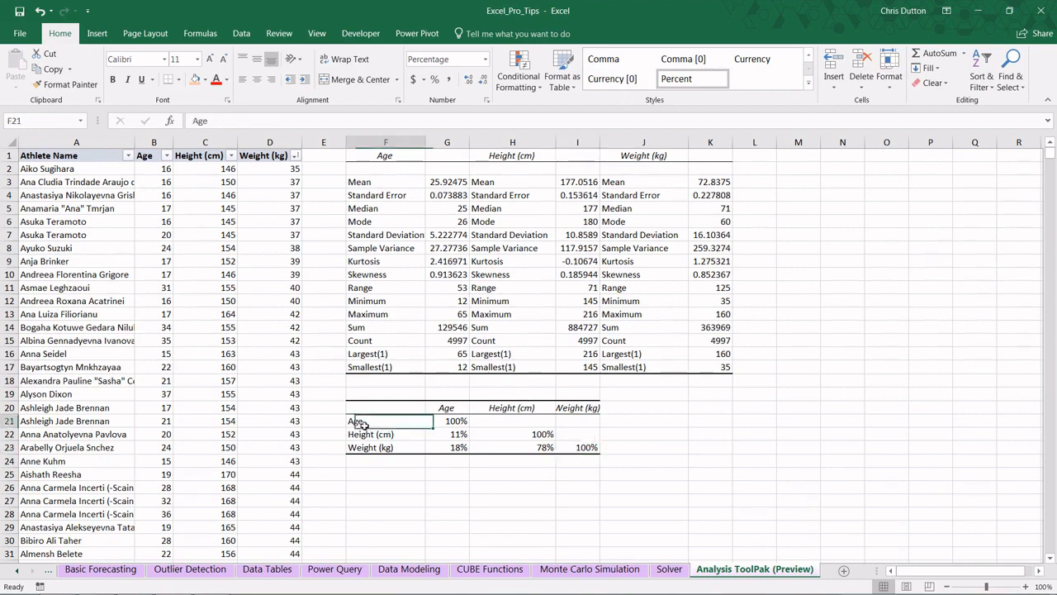
- Bold the off-diagonal correlation coefficients between different variables in G22:G23 and H23
click(447, 408)
click(388, 434)
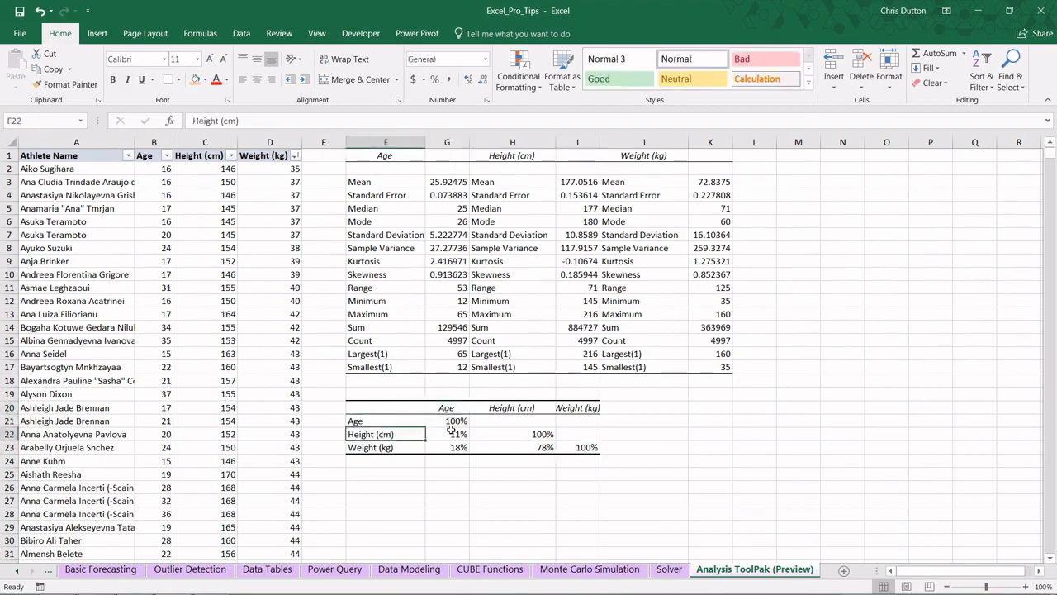
click(502, 407)
drag(454, 434, 455, 447)
click(113, 80)
click(543, 453)
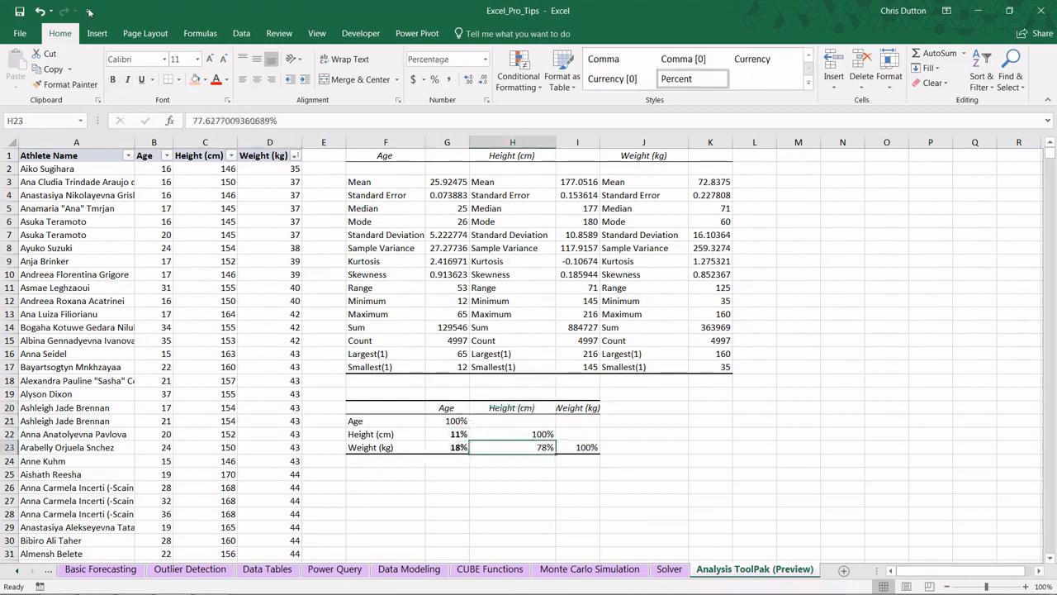
click(113, 79)
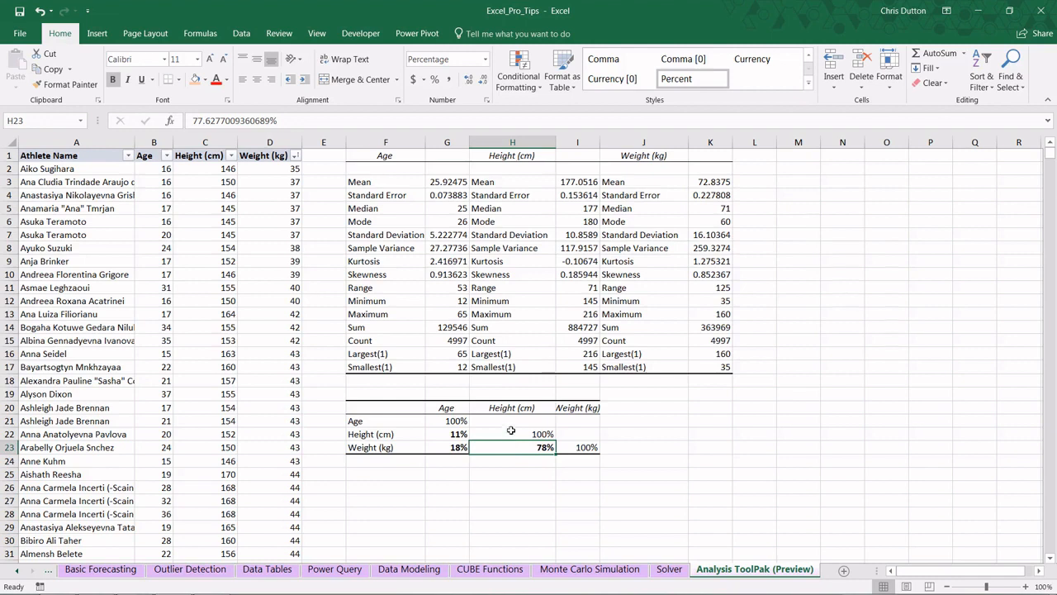
- Examine the bolded correlations in turn: age with height, age with weight, and height with weight
click(453, 435)
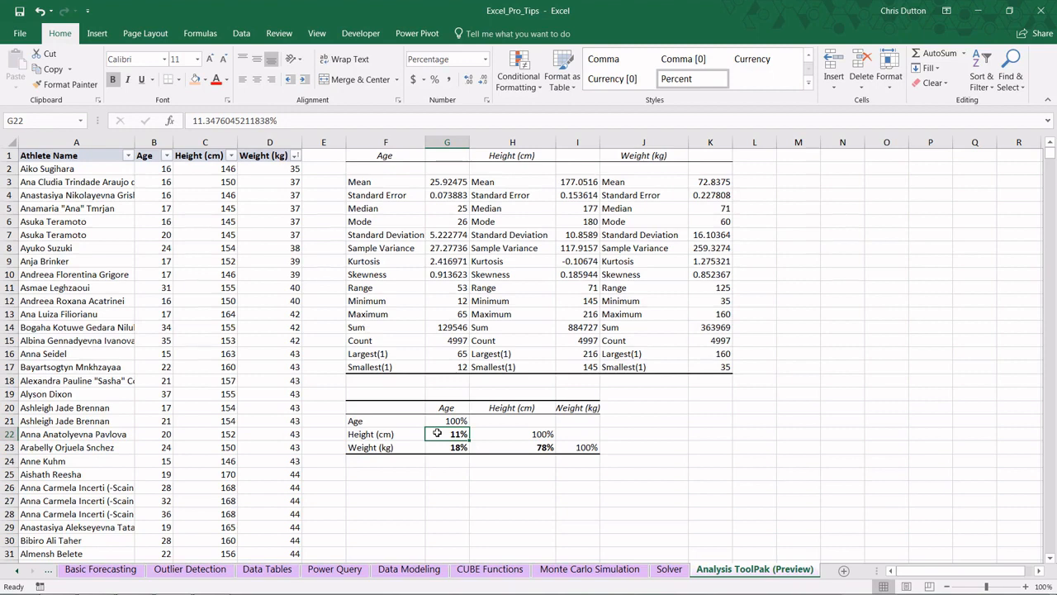
key(Down)
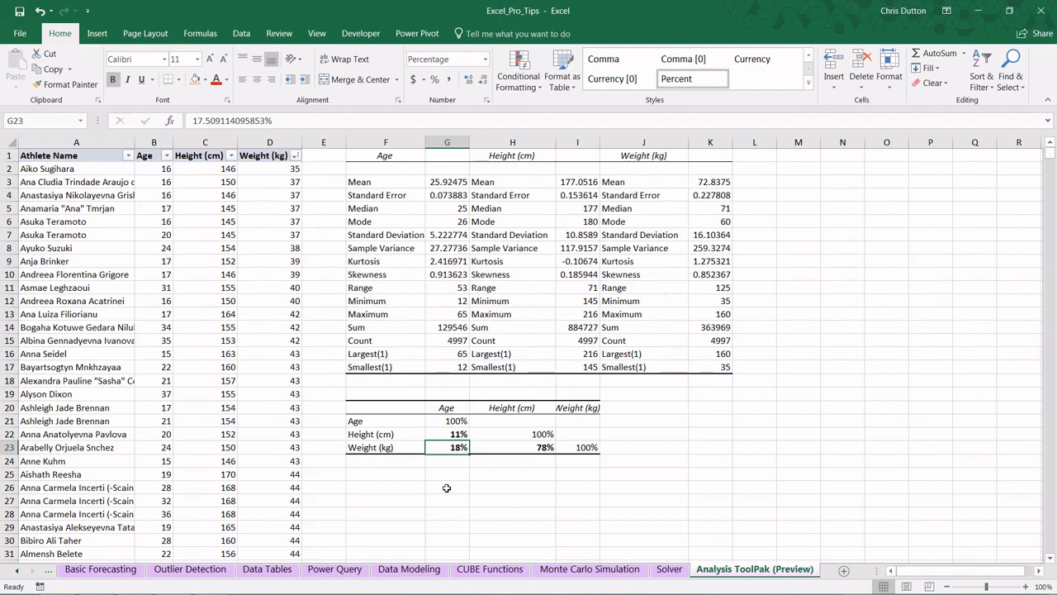
key(Right)
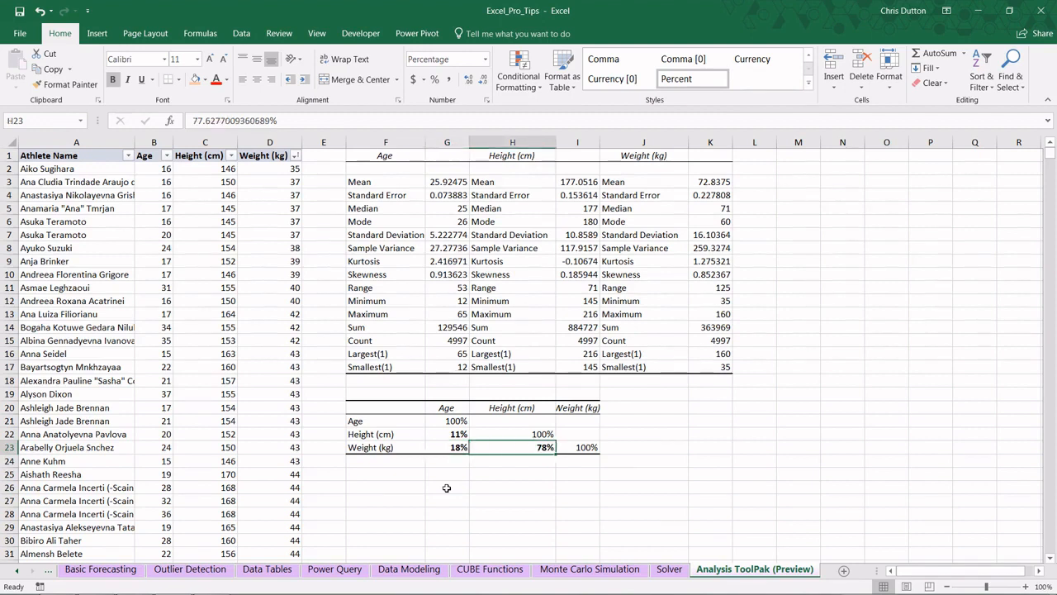